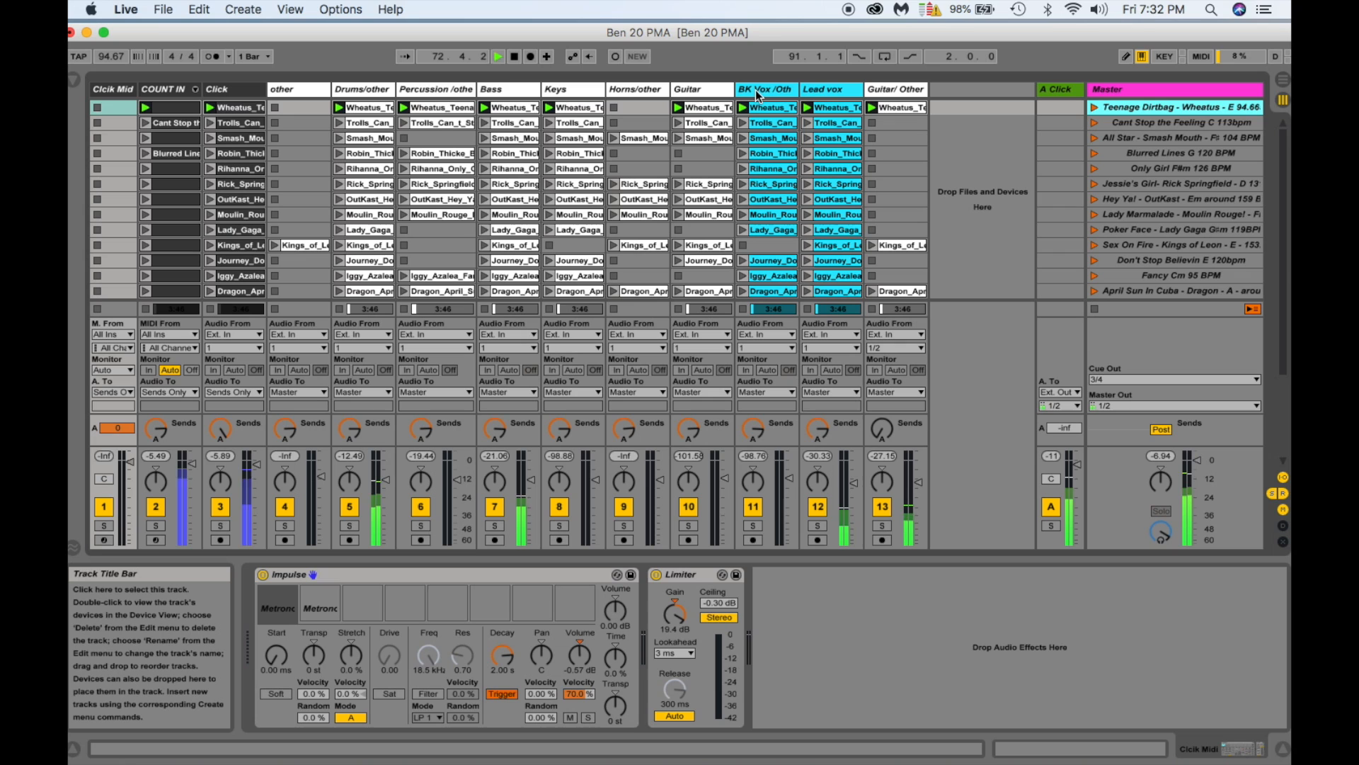
Stop playback, view the devices on the click MIDI and COUNT IN tracks, and audition the Drum Rack's Intro pad.
{"action": "key", "text": "space"}
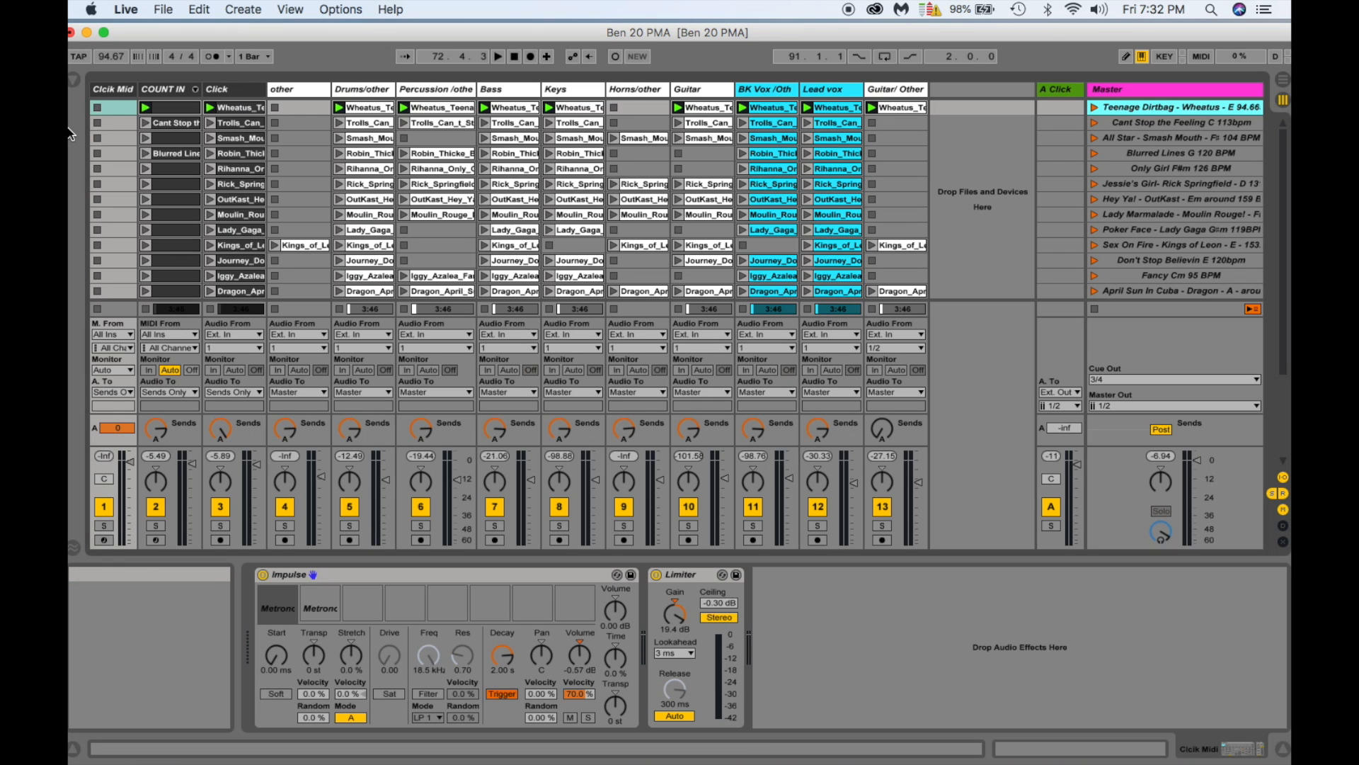
{"action": "left_click", "coordinate": [109, 88]}
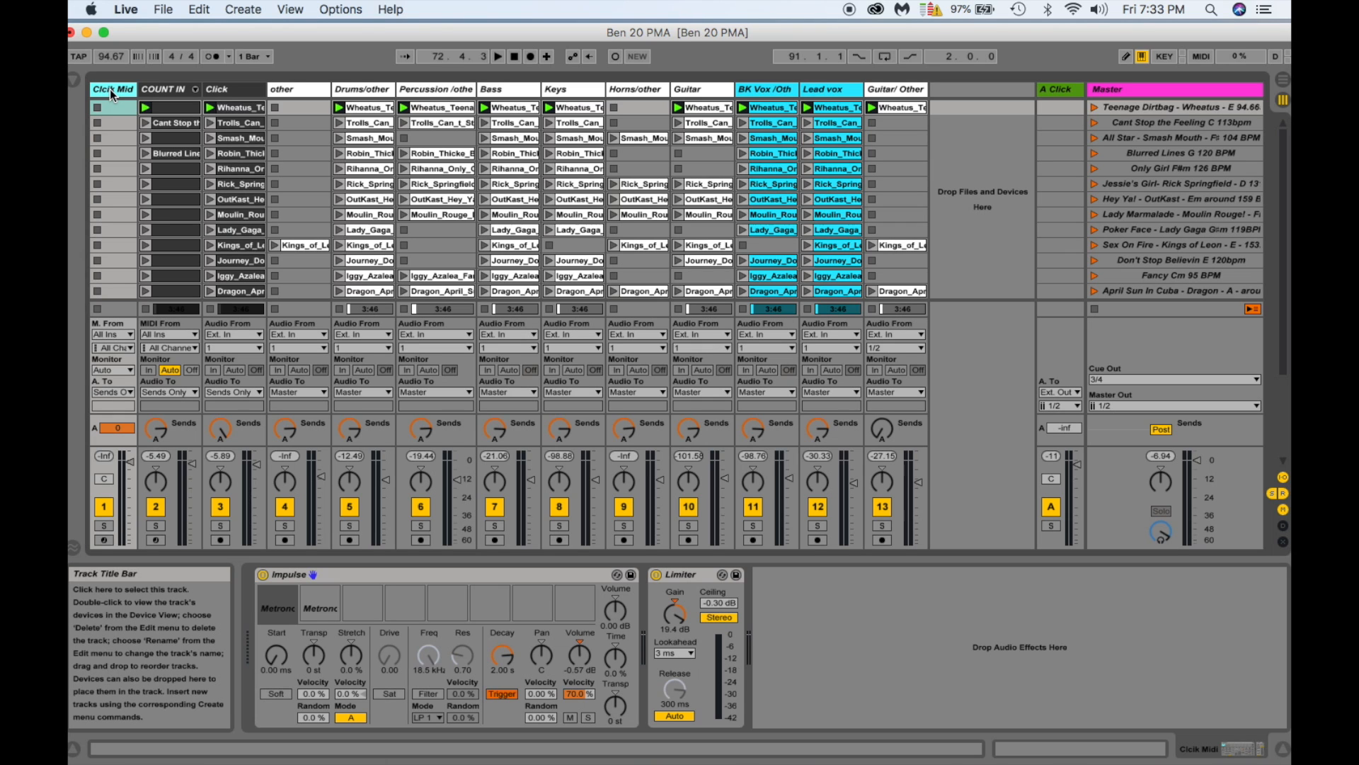
{"action": "left_click", "coordinate": [159, 90]}
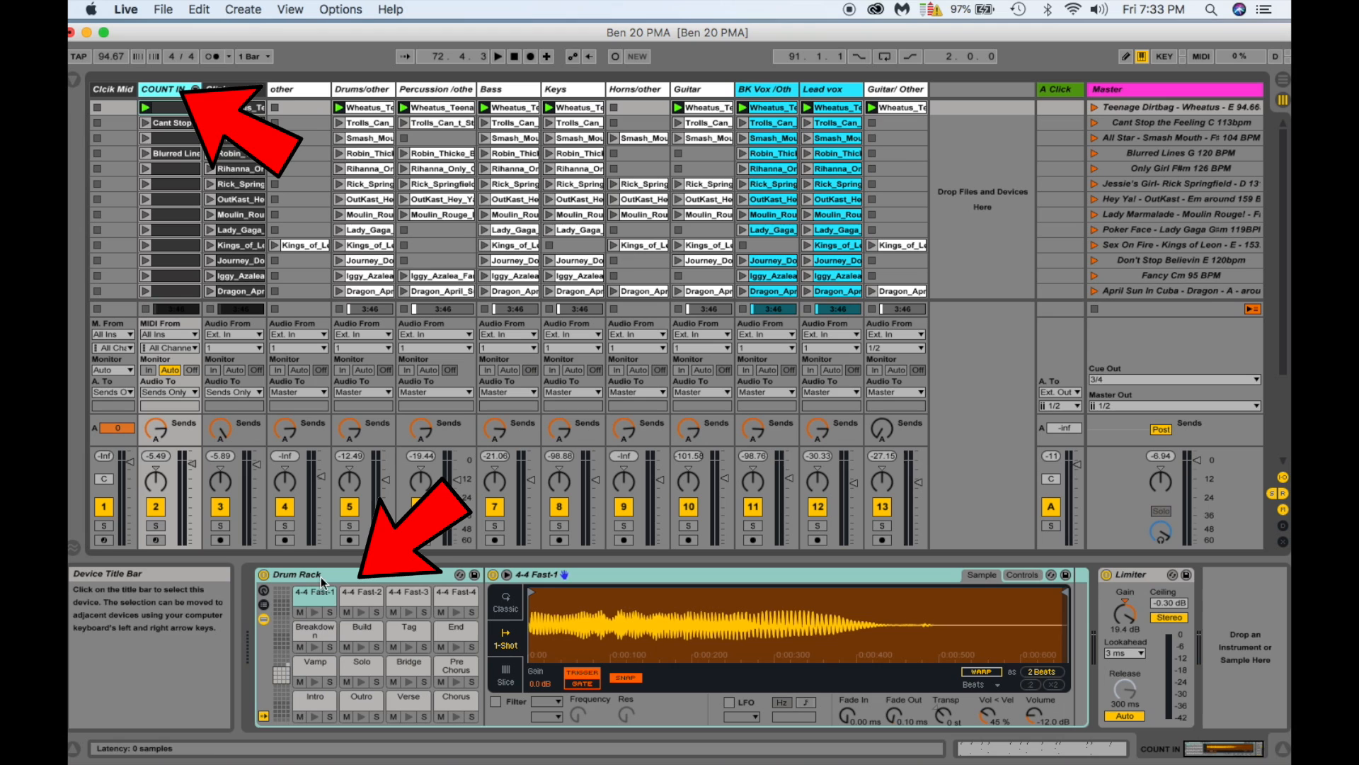
{"action": "left_click", "coordinate": [316, 716]}
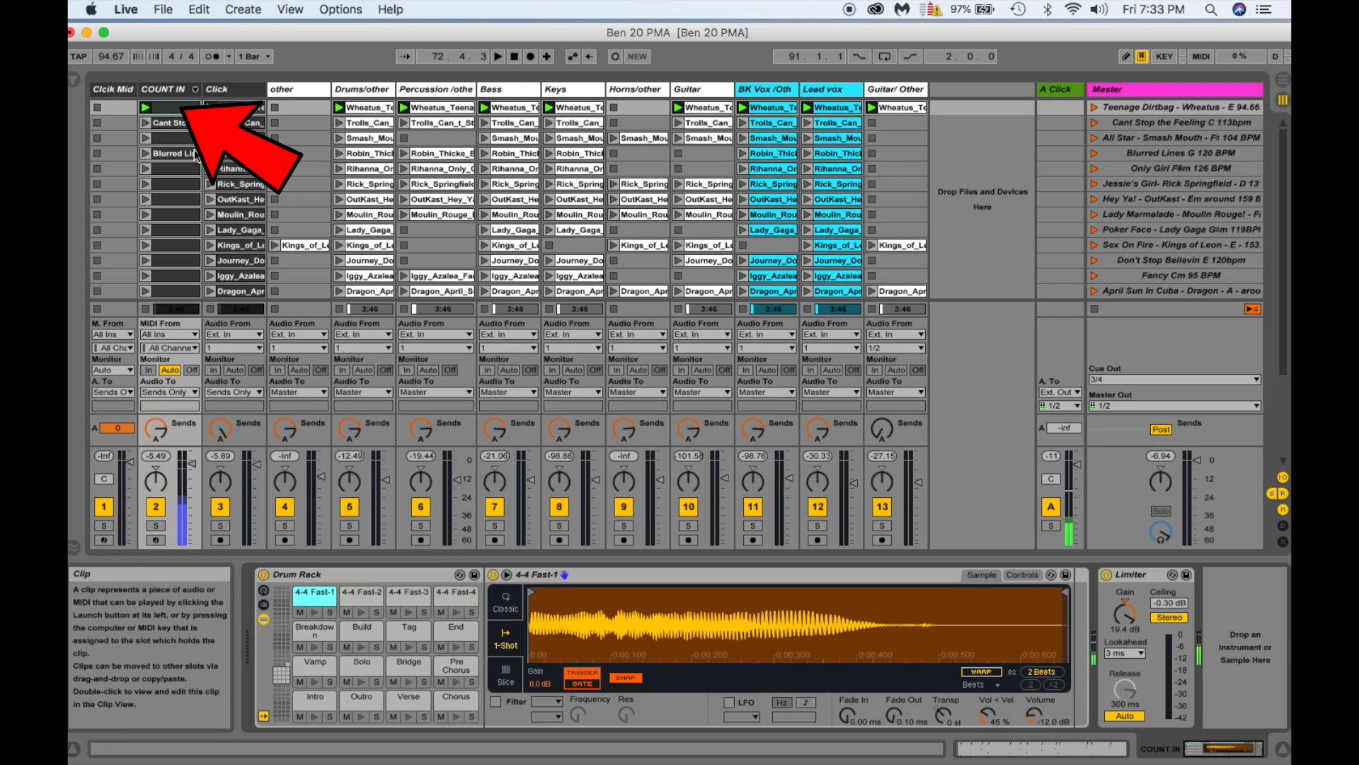
Examine the first COUNT IN clip's opening notes and briefly play the Teenage Dirtbag scene.
{"action": "left_click", "coordinate": [172, 110]}
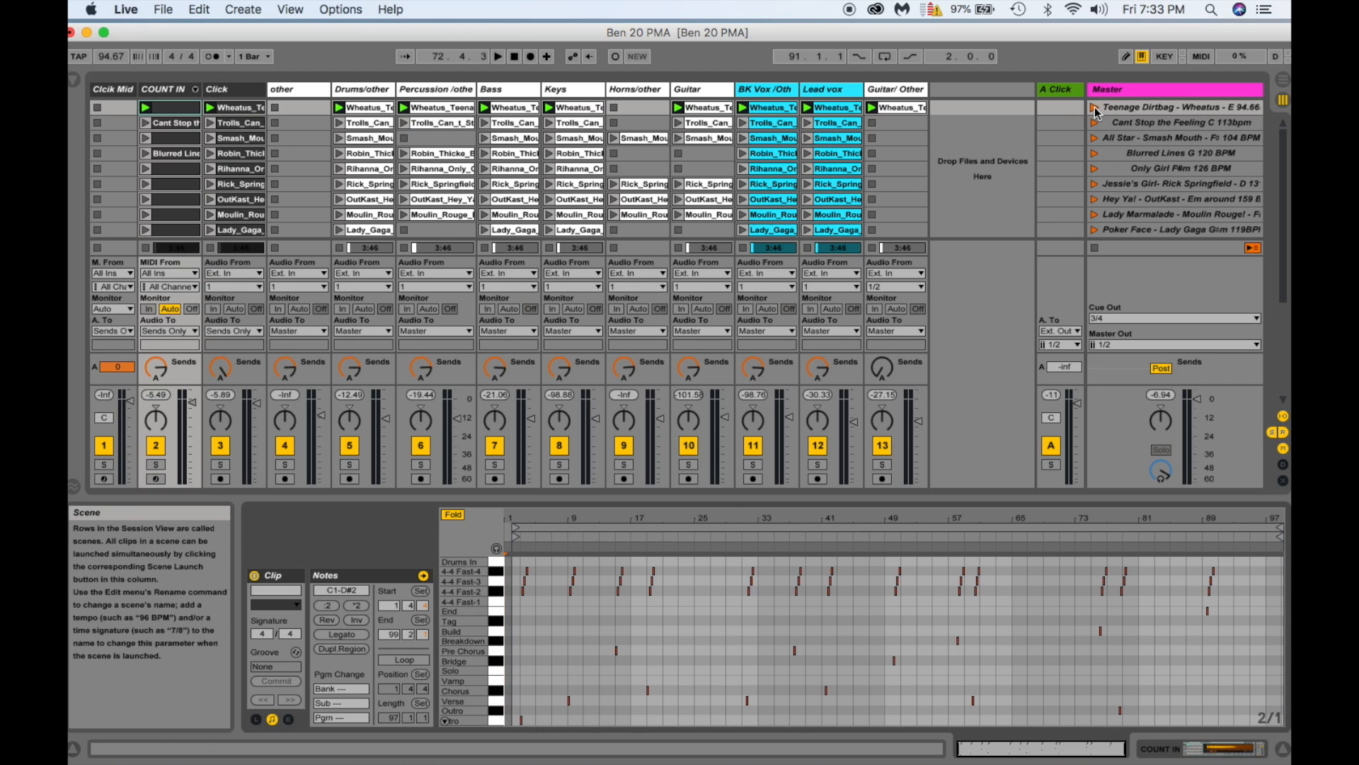
{"action": "left_click_drag", "start_coordinate": [545, 517], "coordinate": [834, 518]}
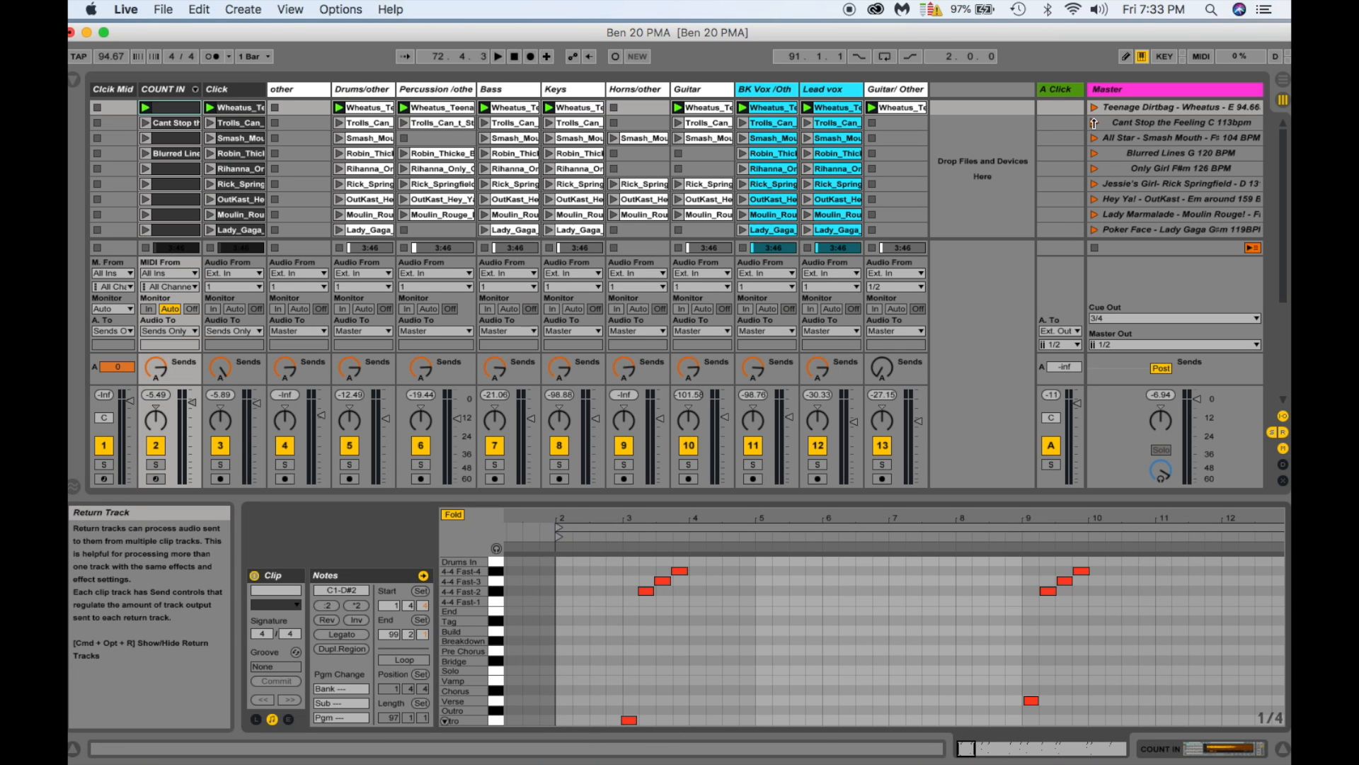
{"action": "left_click", "coordinate": [1094, 107]}
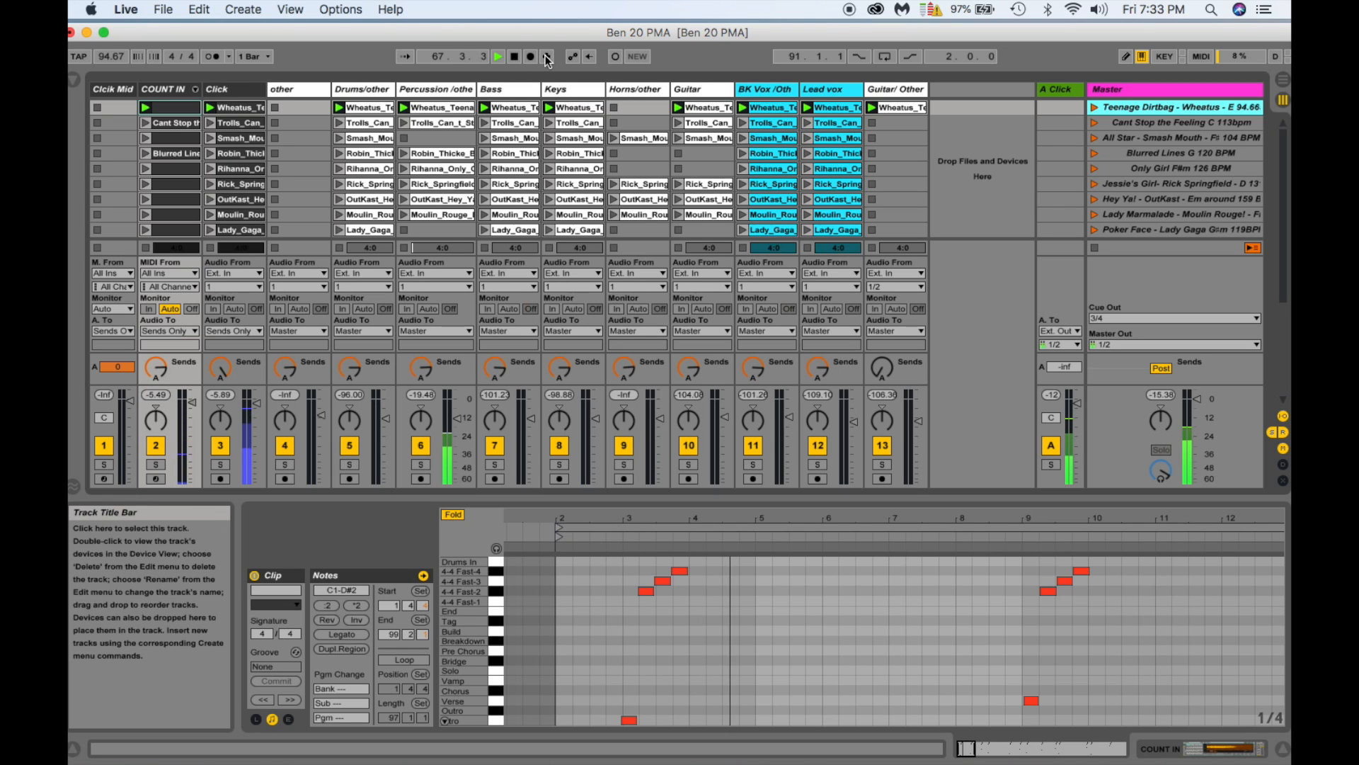
{"action": "left_click", "coordinate": [515, 57]}
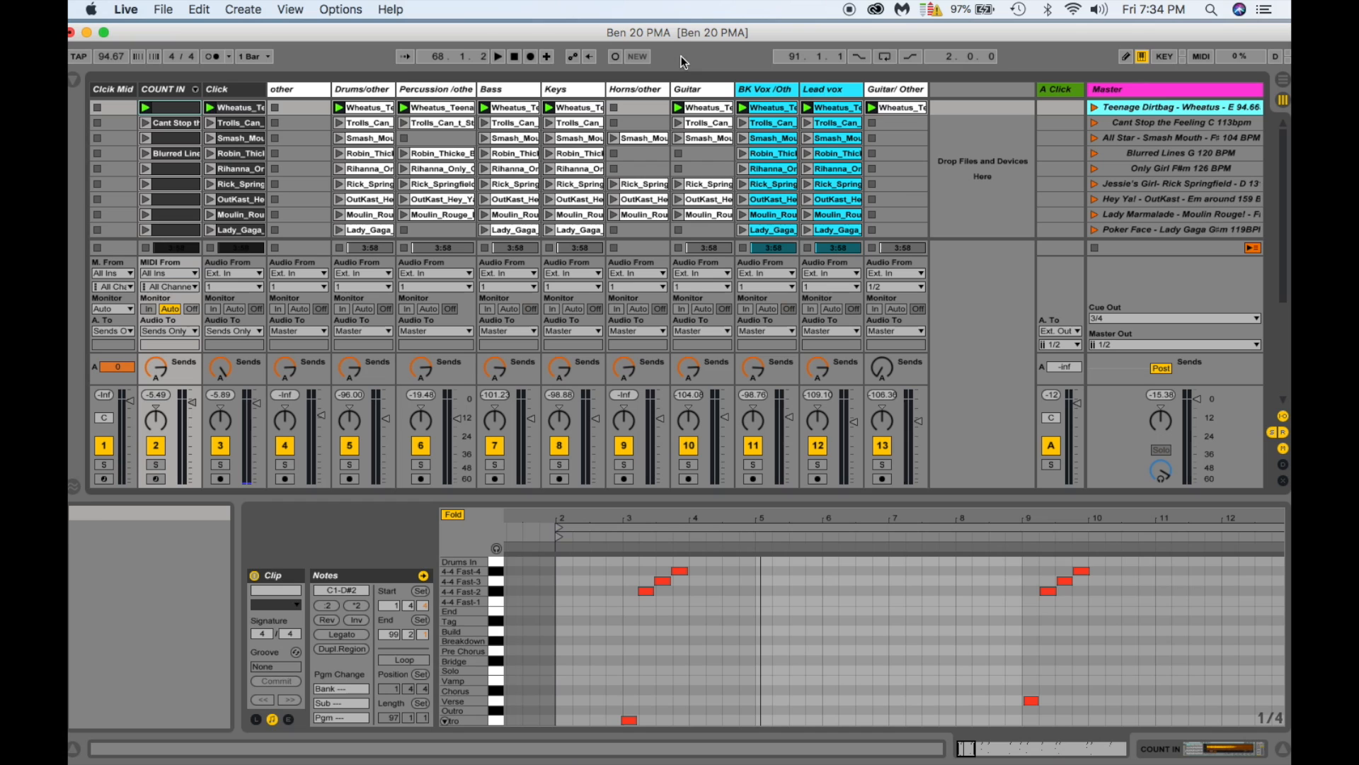
Create a new Live Set without saving the changes to Ben 20 PMA.
{"action": "left_click", "coordinate": [169, 11]}
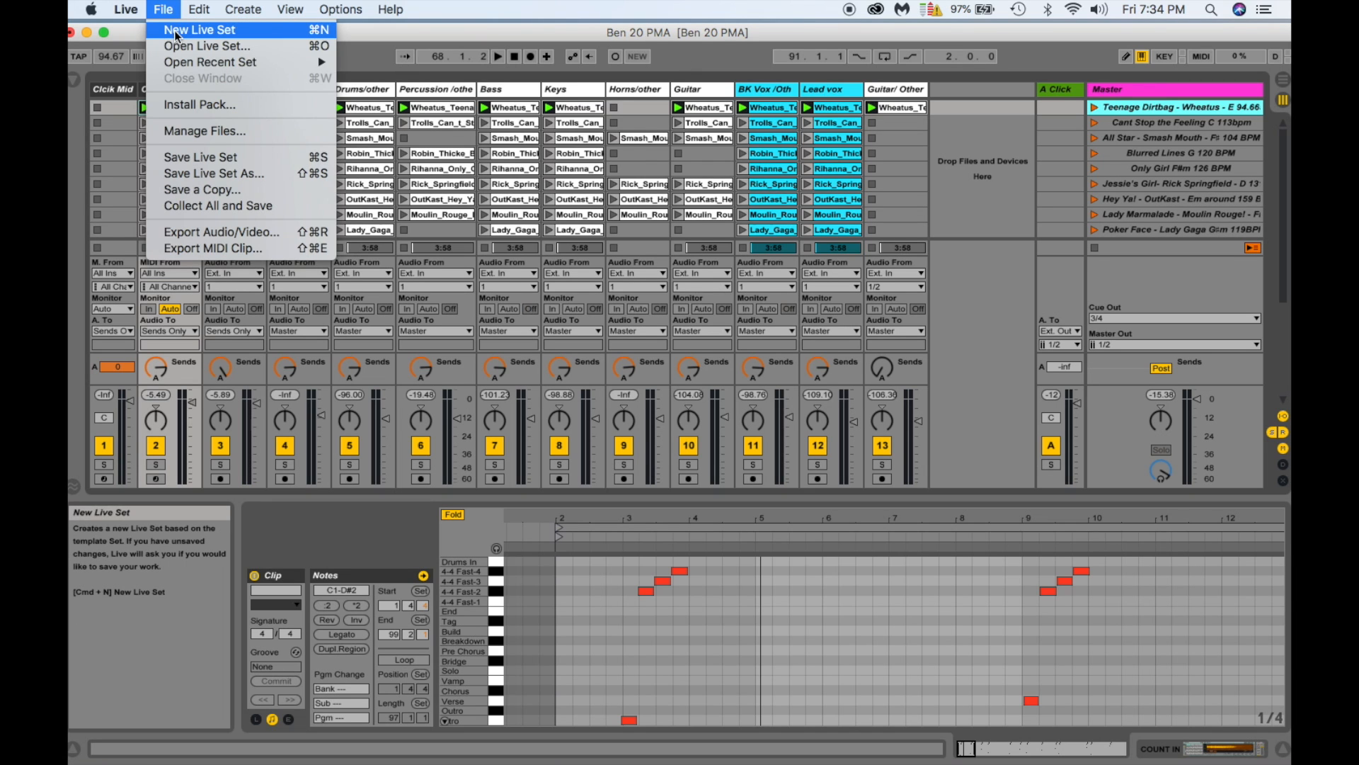
{"action": "left_click", "coordinate": [174, 32]}
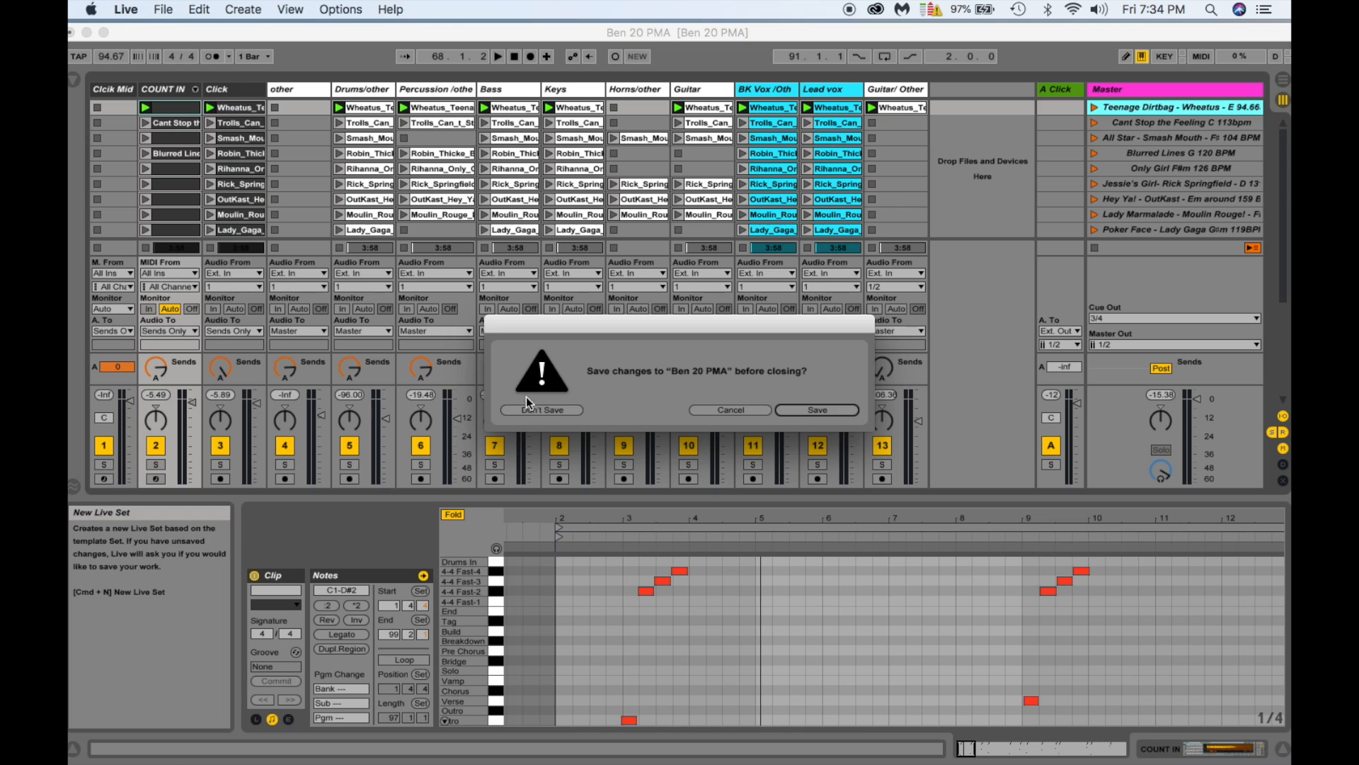
{"action": "left_click", "coordinate": [552, 411]}
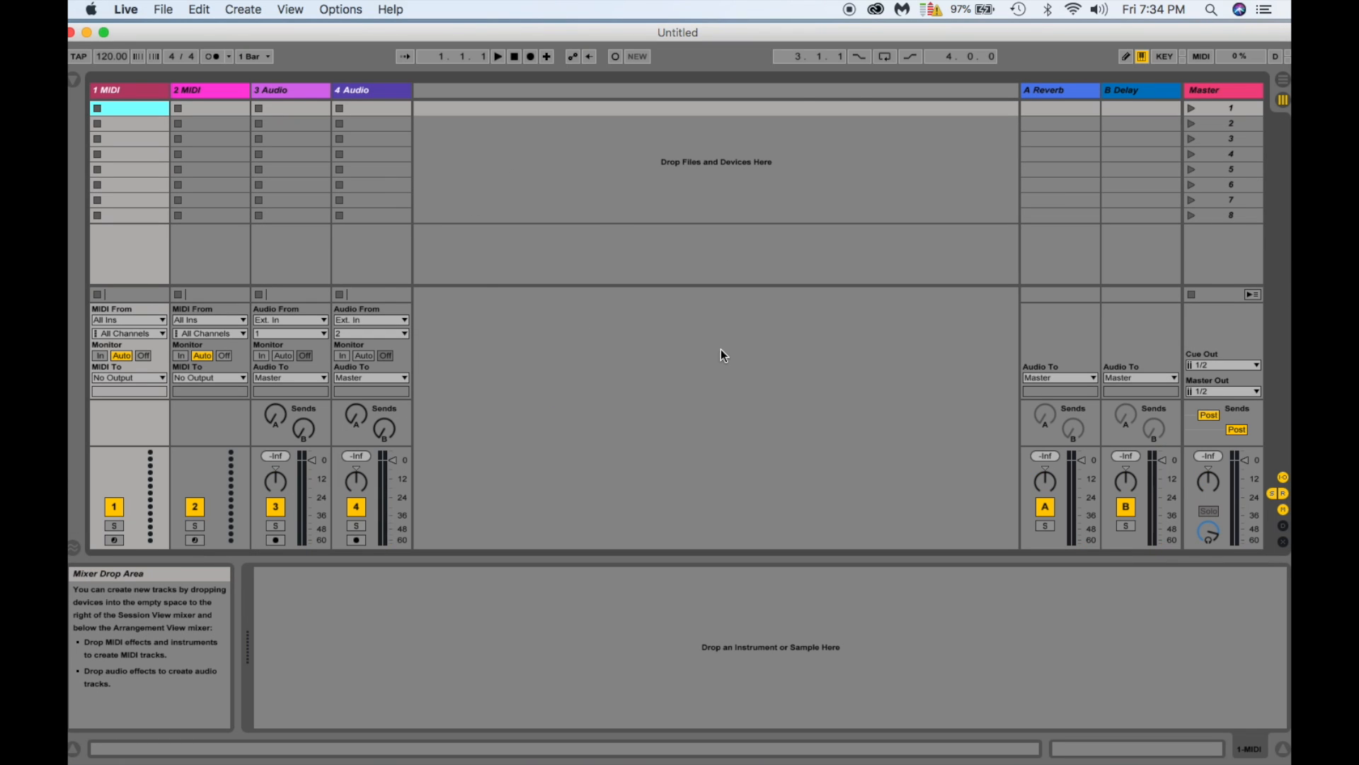
Delete the Reverb and Delay return tracks.
{"action": "left_click", "coordinate": [1063, 91]}
{"action": "key", "text": "Delete"}
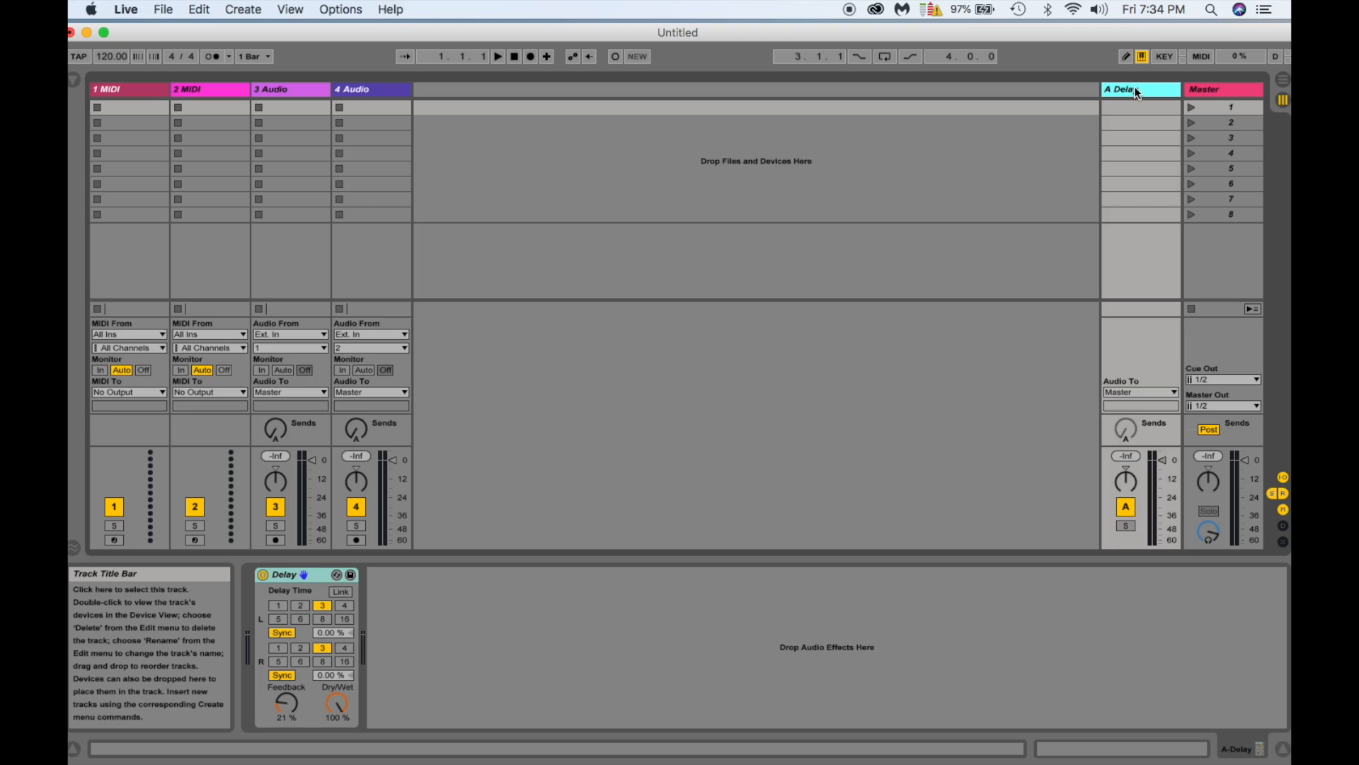
{"action": "key", "text": "Delete"}
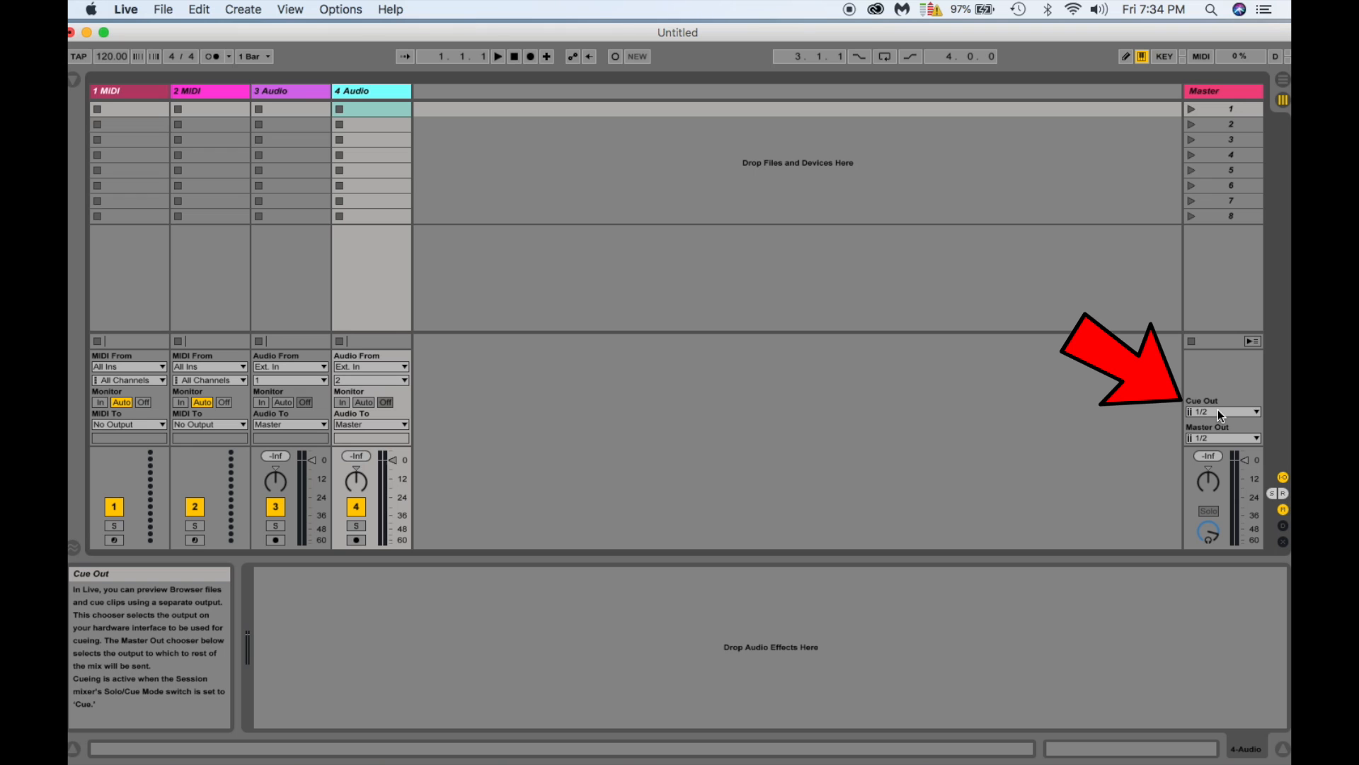
Insert a return track and raise send A to about -24 dB on 3 Audio and -22 dB on 4 Audio.
{"action": "left_click", "coordinate": [252, 10]}
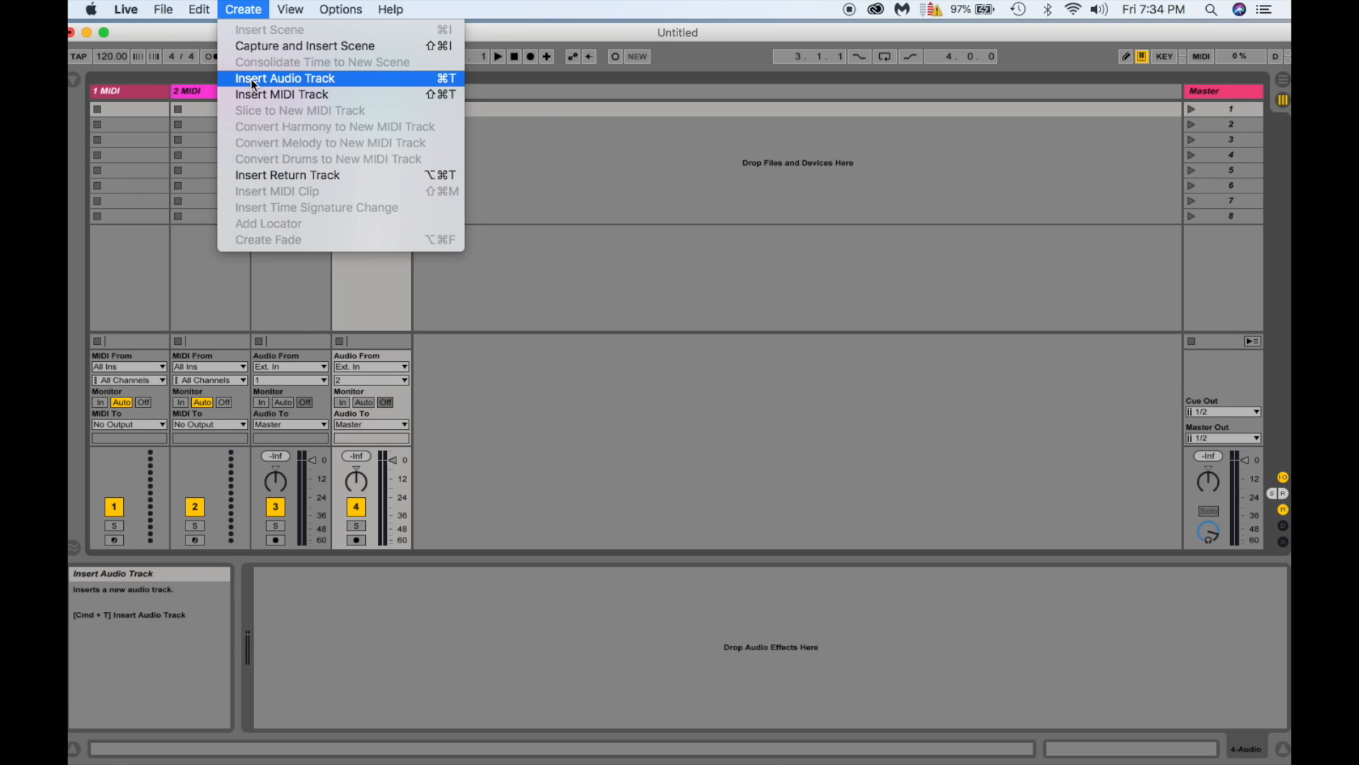
{"action": "left_click", "coordinate": [253, 175]}
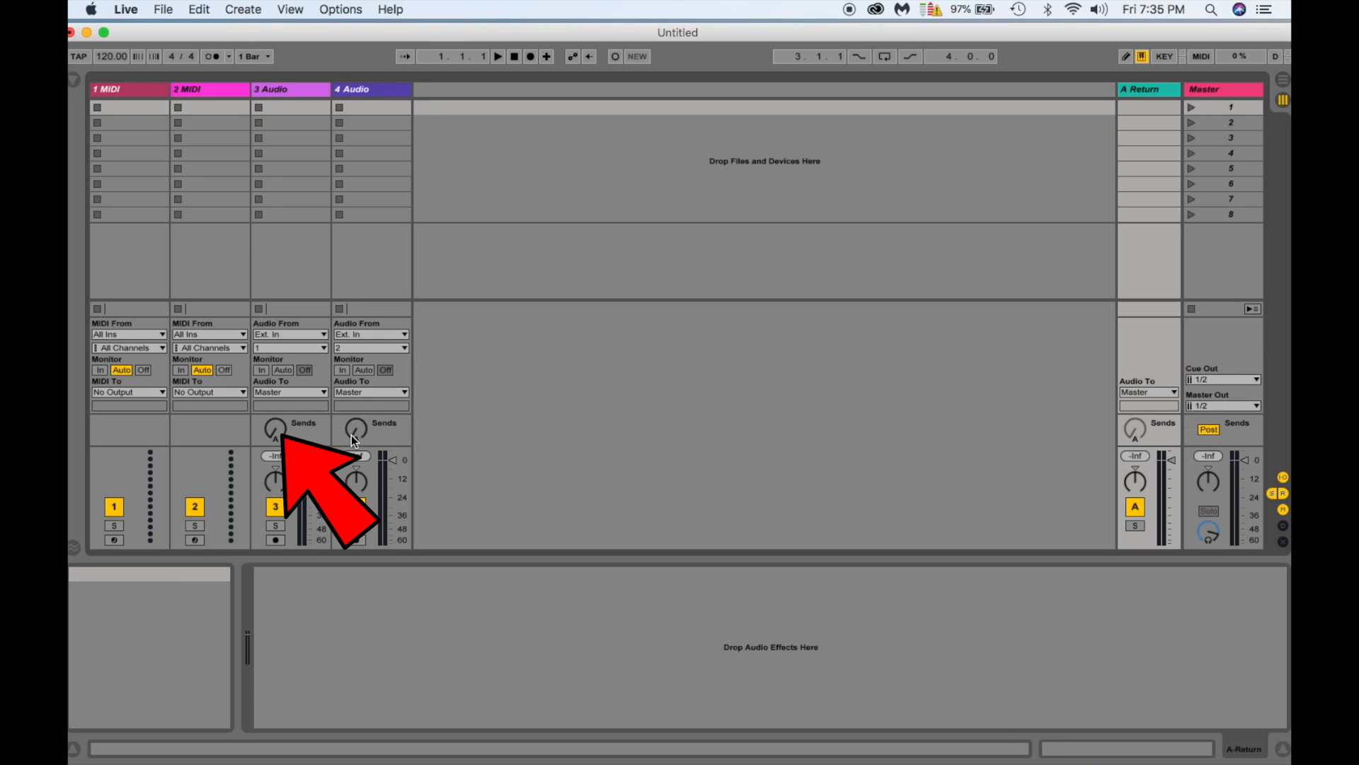
{"action": "left_click_drag", "start_coordinate": [274, 427], "coordinate": [275, 412]}
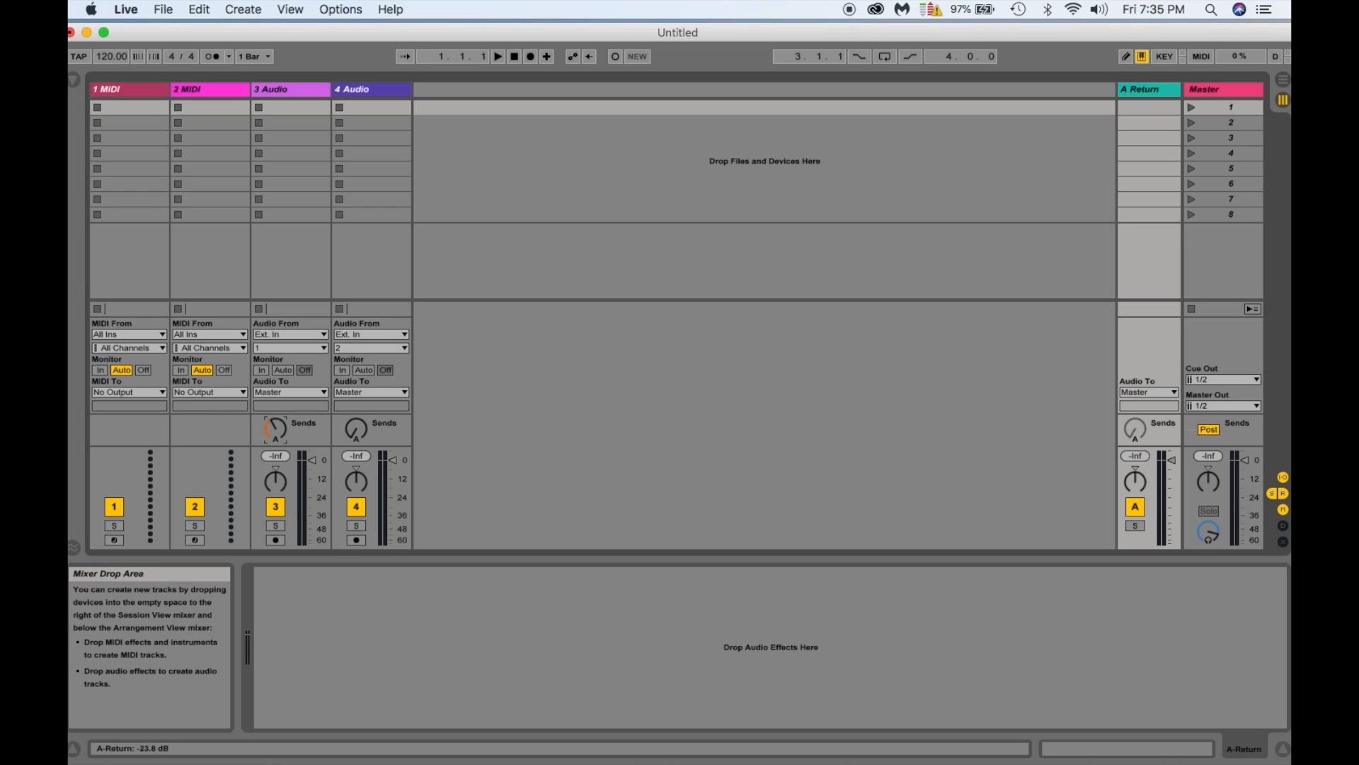
{"action": "left_click_drag", "start_coordinate": [355, 431], "coordinate": [355, 409]}
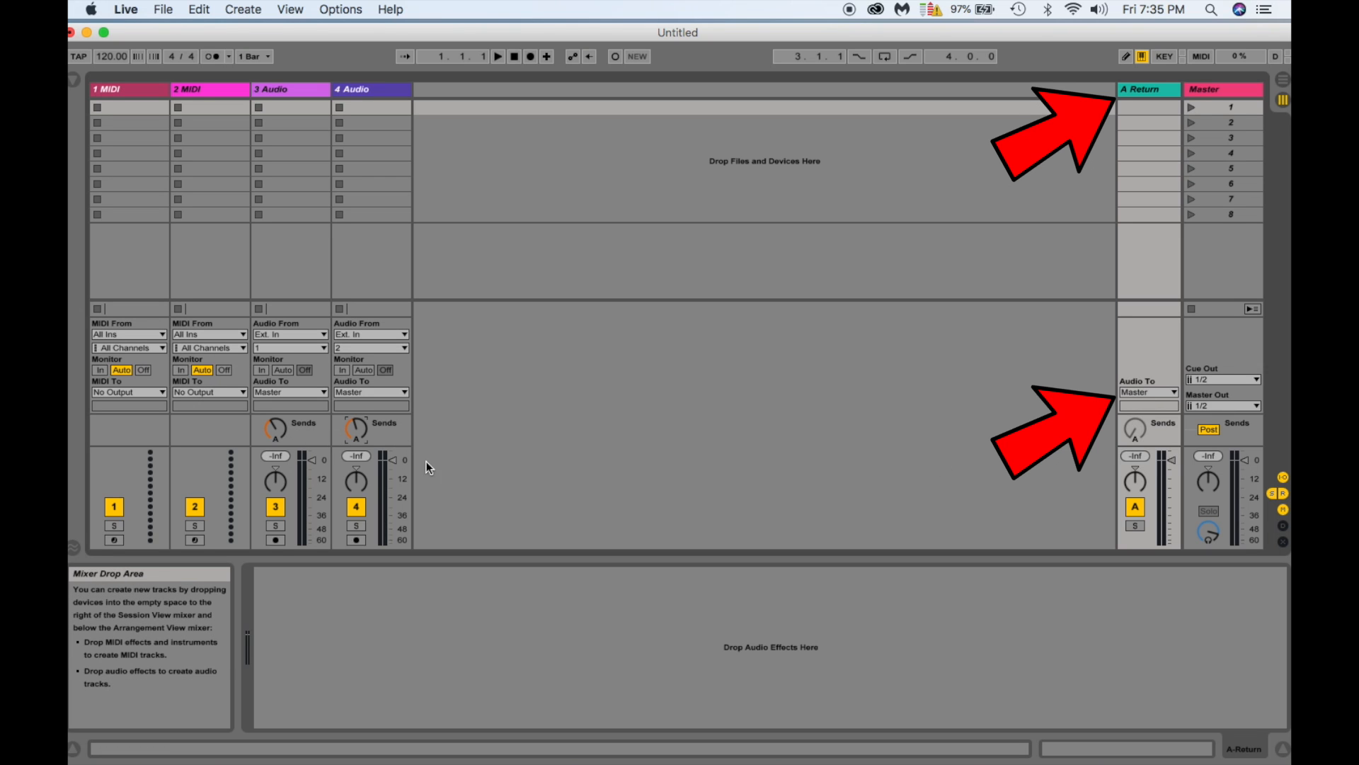
Try out a second return track with send B raised on both audio tracks, and delete that return track.
{"action": "left_click", "coordinate": [248, 12]}
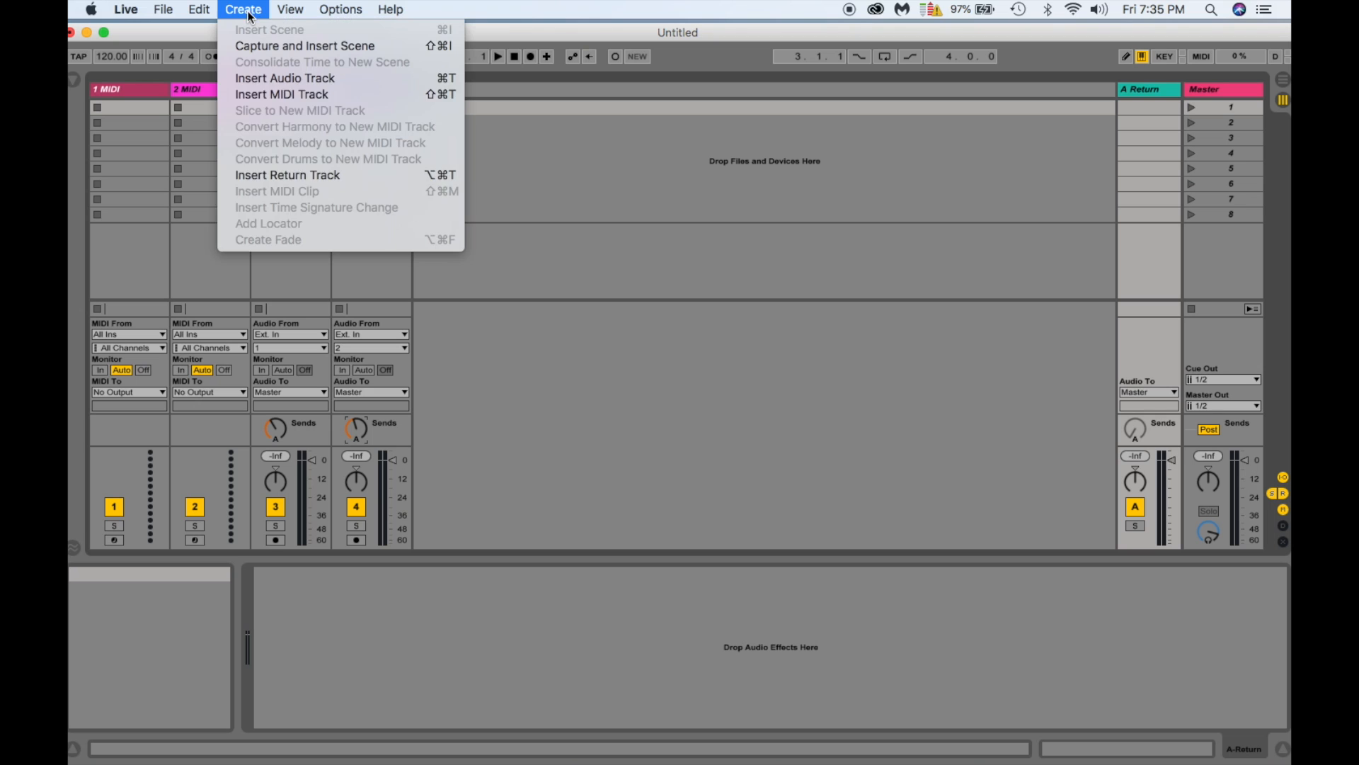
{"action": "left_click", "coordinate": [268, 178]}
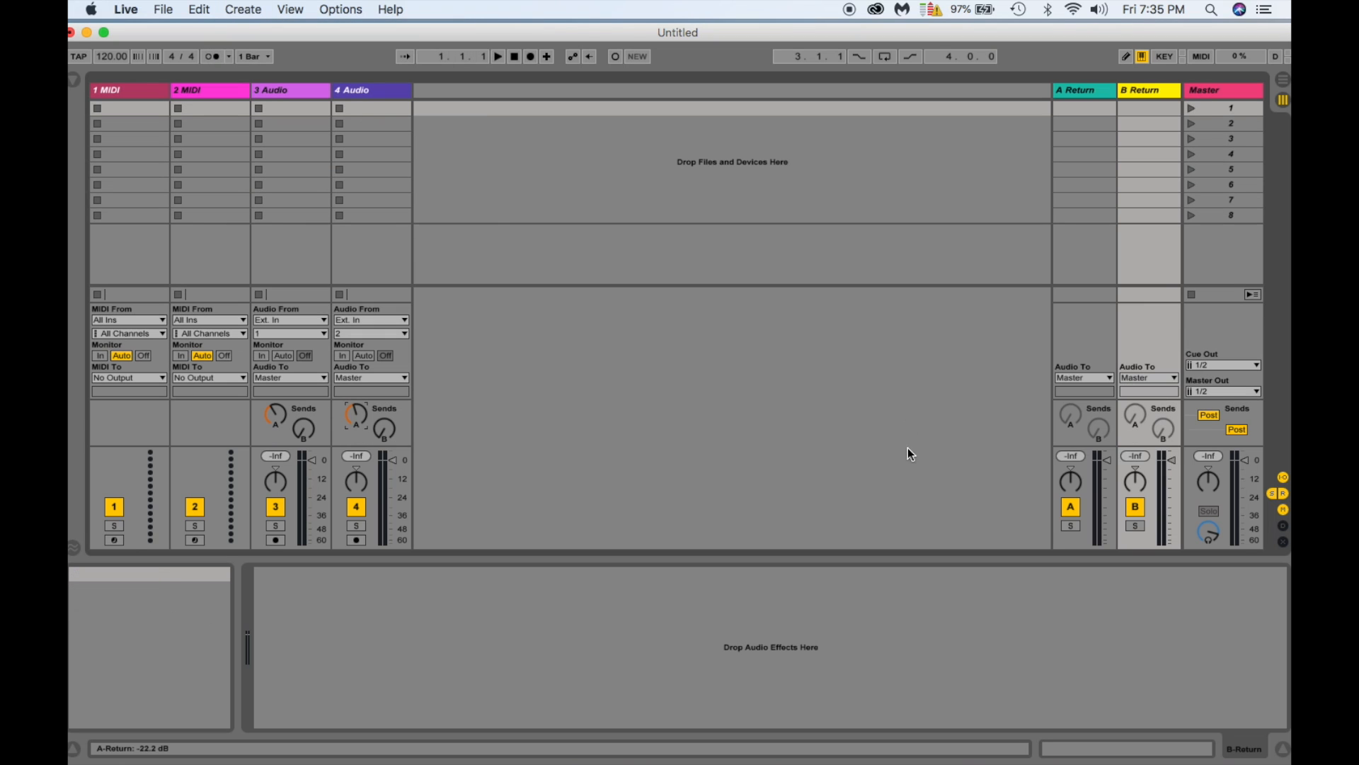
{"action": "left_click", "coordinate": [385, 431]}
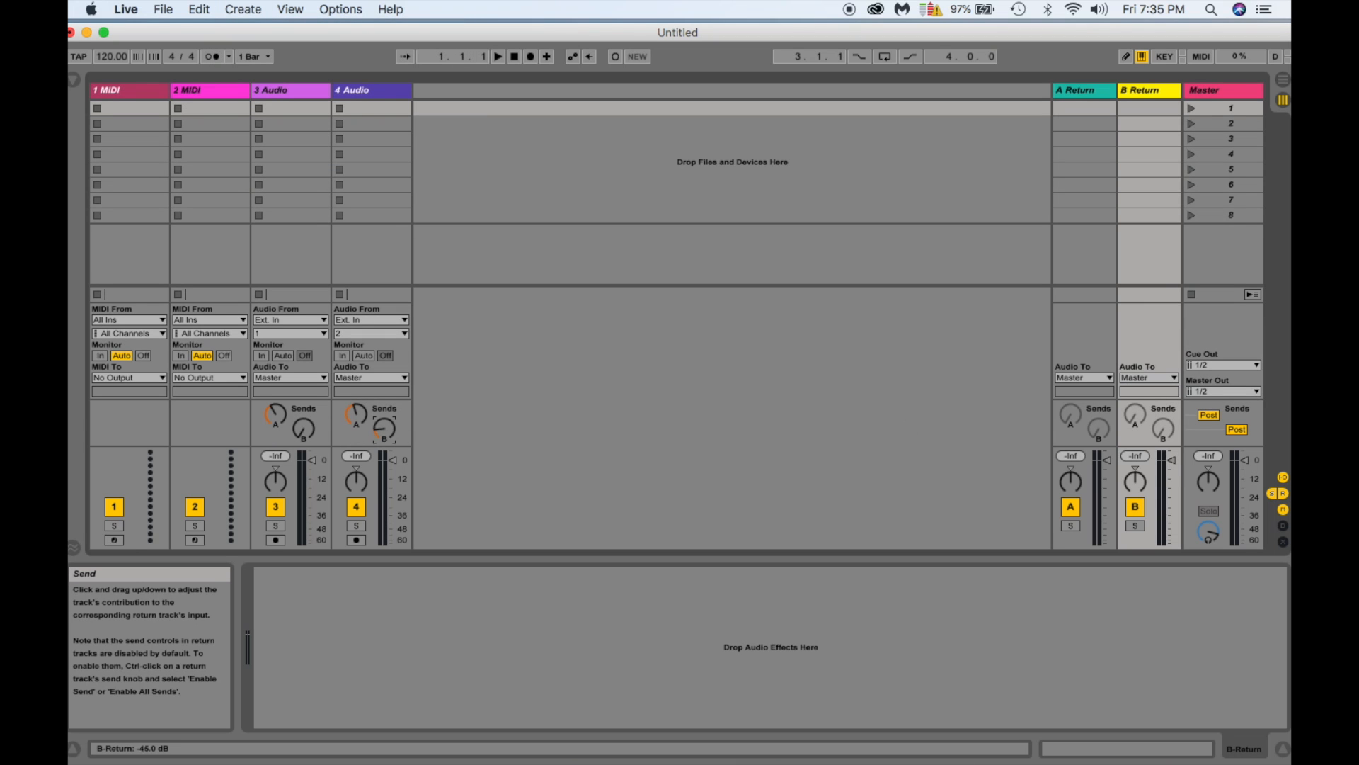
{"action": "left_click", "coordinate": [304, 428]}
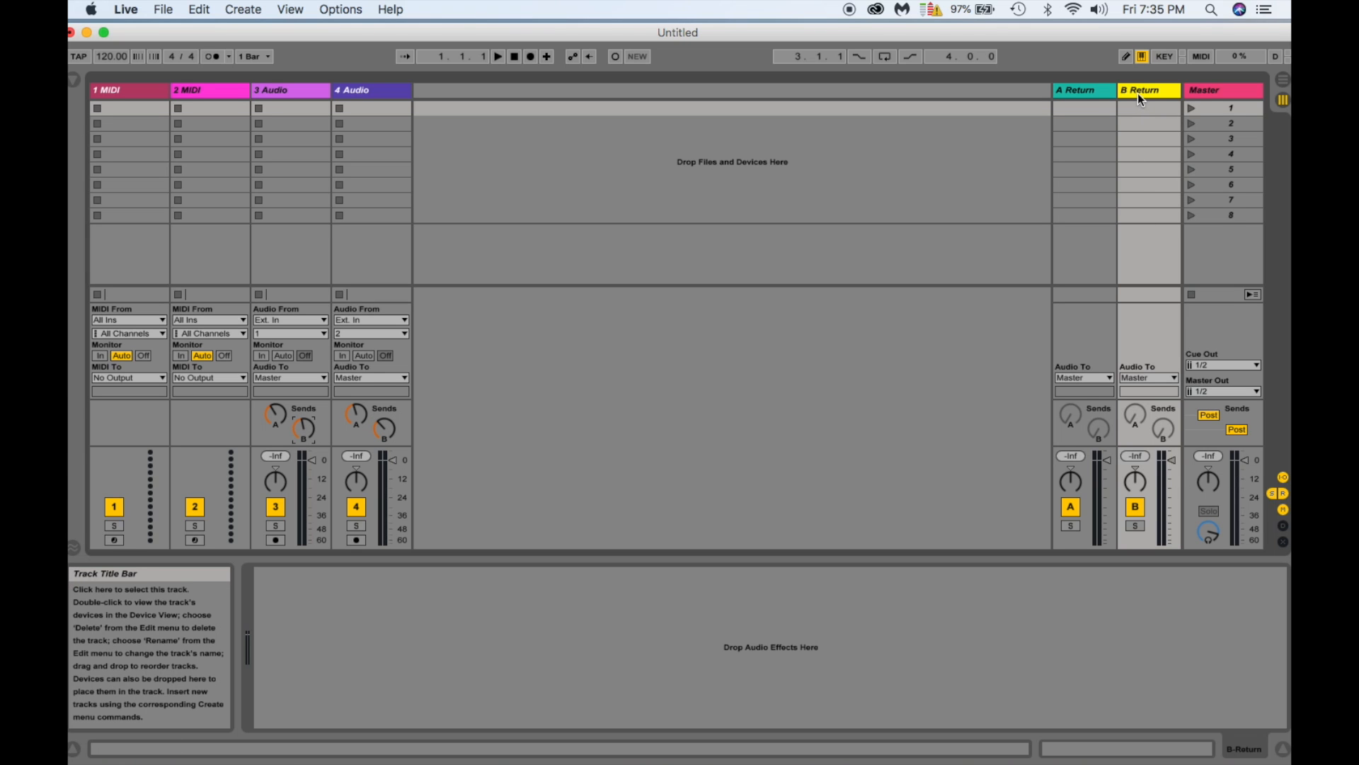
{"action": "key", "text": "Delete"}
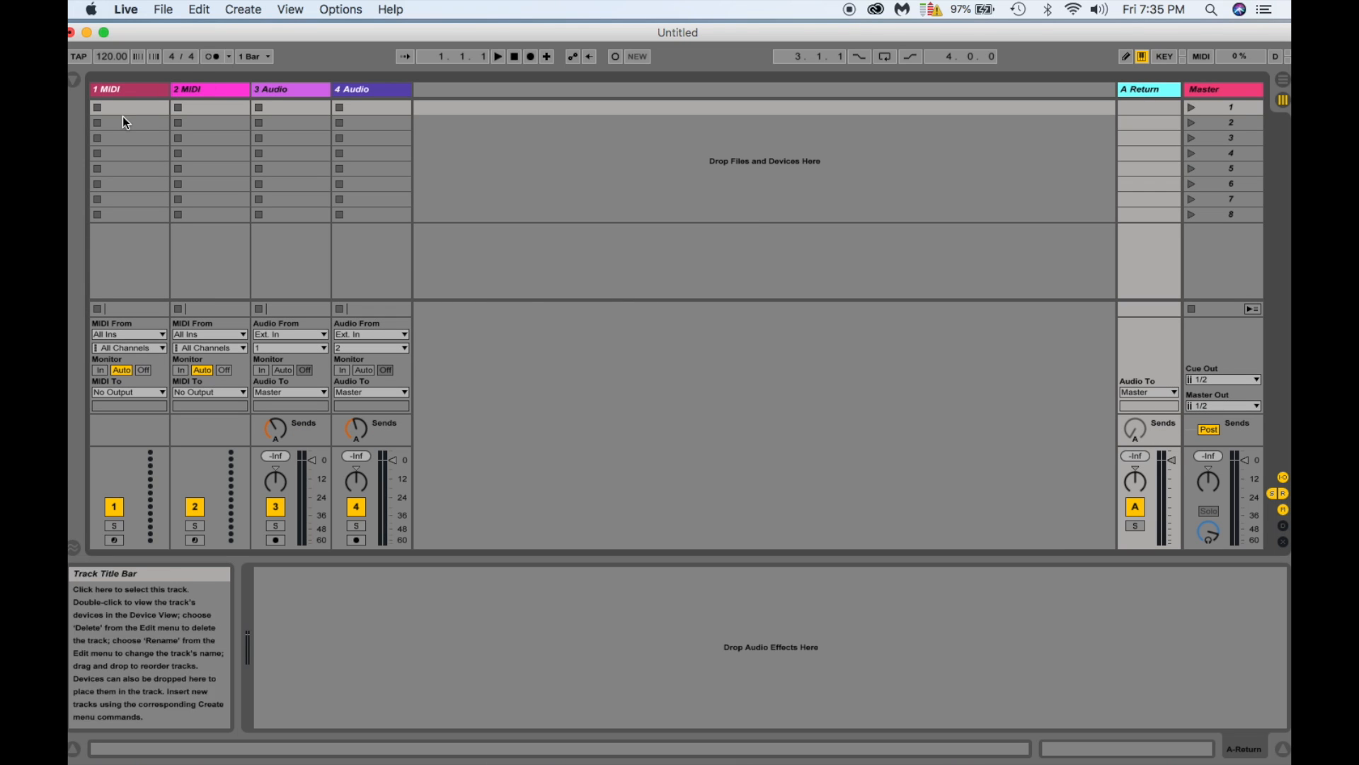
Delete the 2 MIDI track and duplicate the 1 MIDI track in its place.
{"action": "left_click", "coordinate": [116, 91]}
{"action": "left_click", "coordinate": [198, 94]}
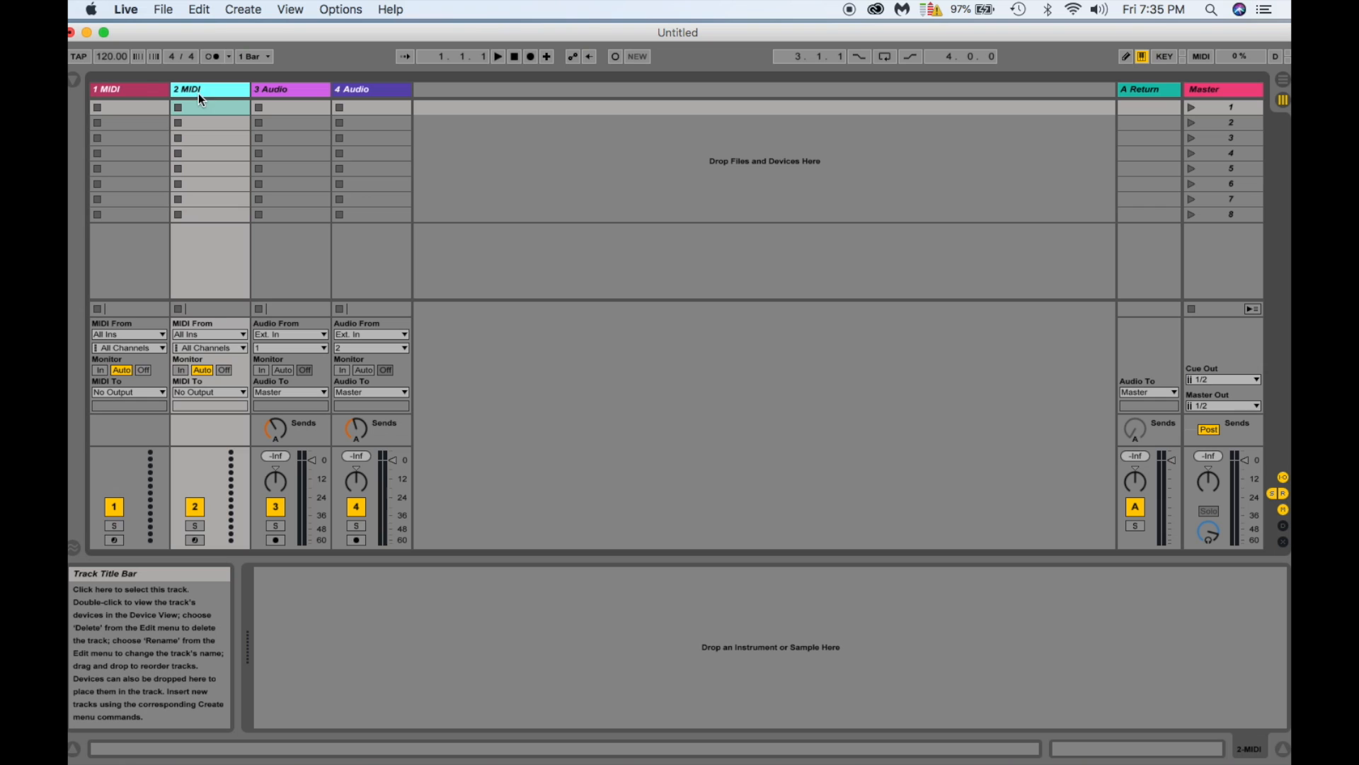
{"action": "left_click", "coordinate": [138, 86]}
{"action": "left_click", "coordinate": [198, 87]}
{"action": "key", "text": "Delete"}
{"action": "left_click", "coordinate": [151, 91]}
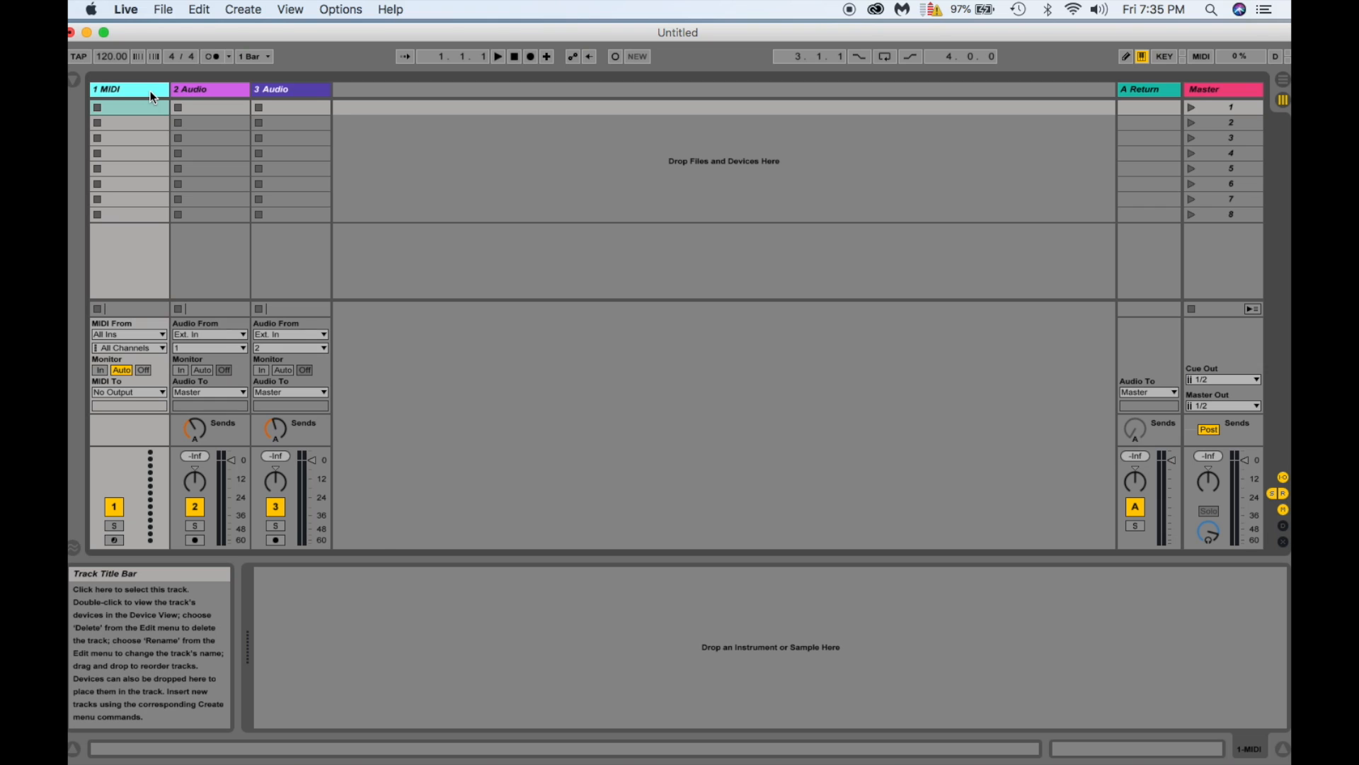
{"action": "key", "text": "super+d"}
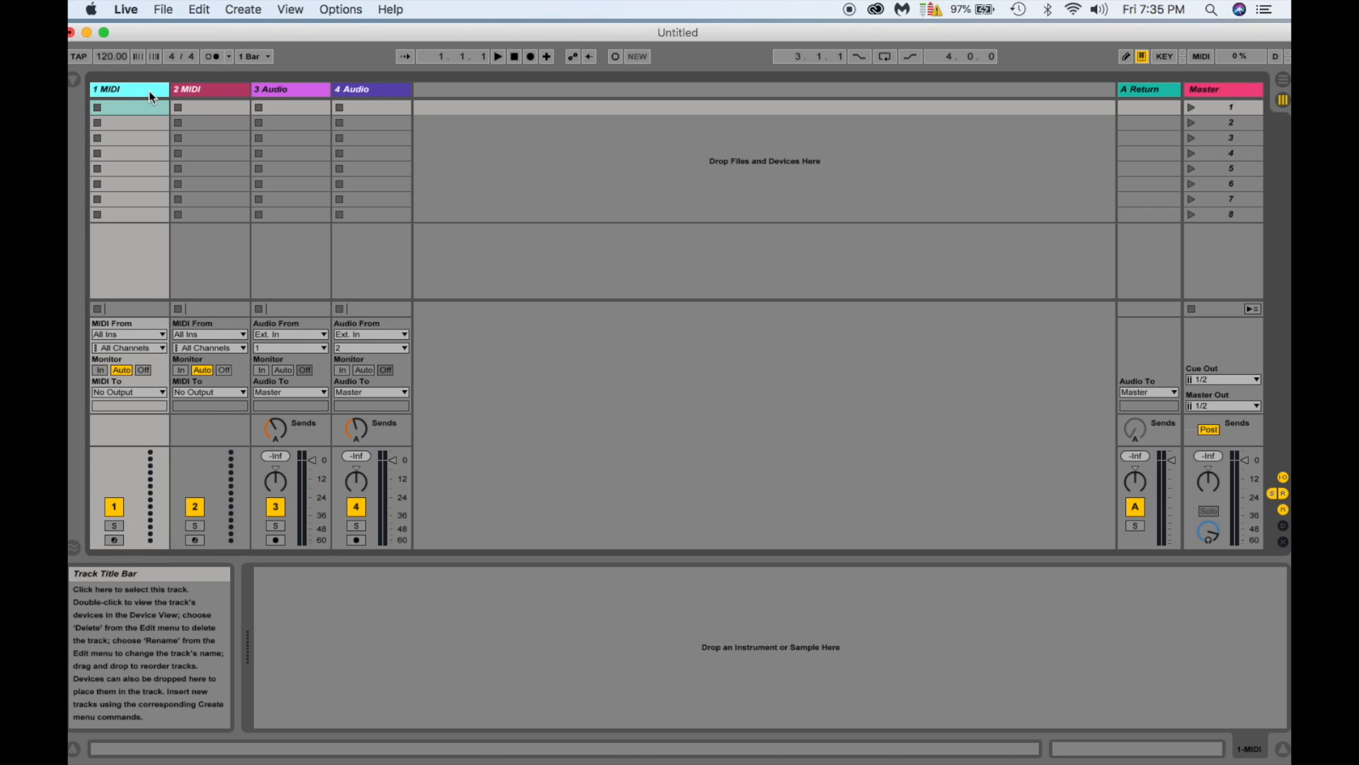
Rename the first MIDI track "Cick" and the second MIDI track "Cue".
{"action": "right_click", "coordinate": [129, 94]}
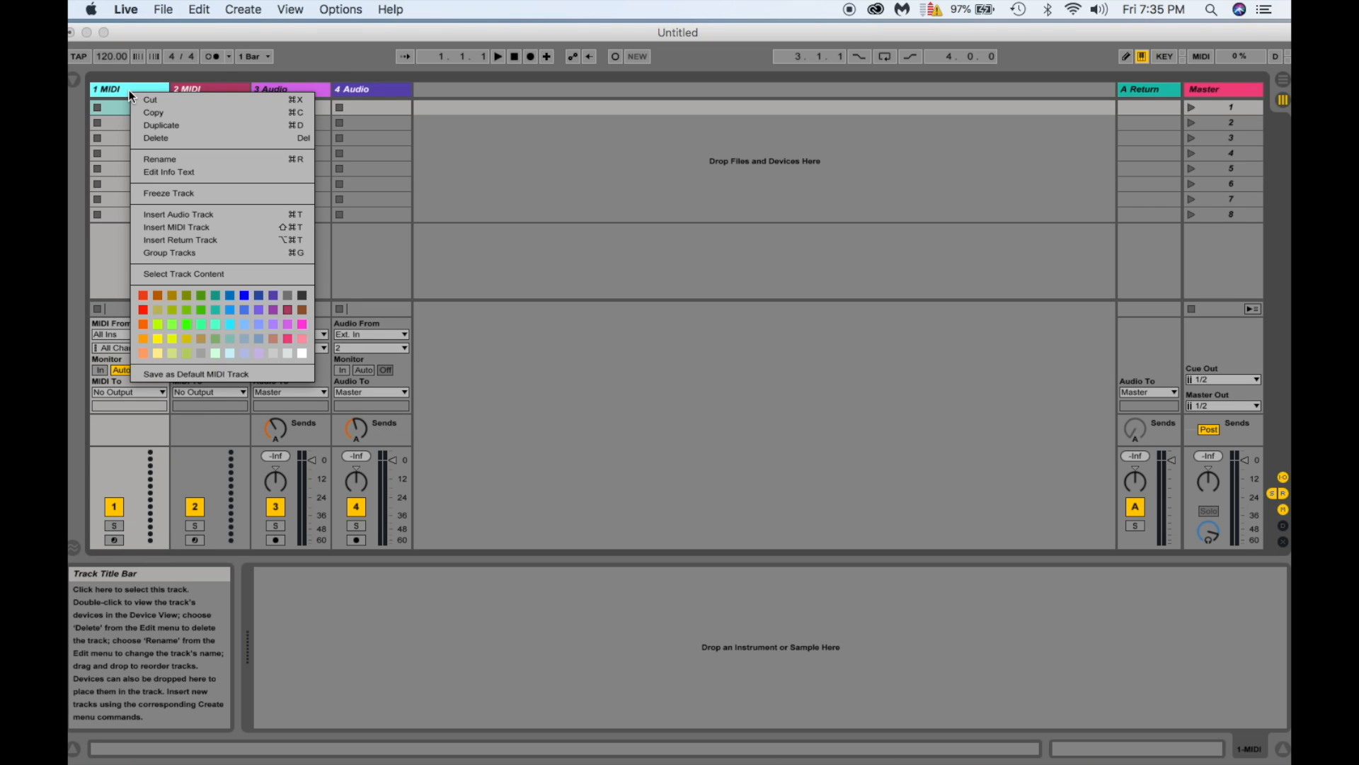
{"action": "left_click", "coordinate": [145, 160]}
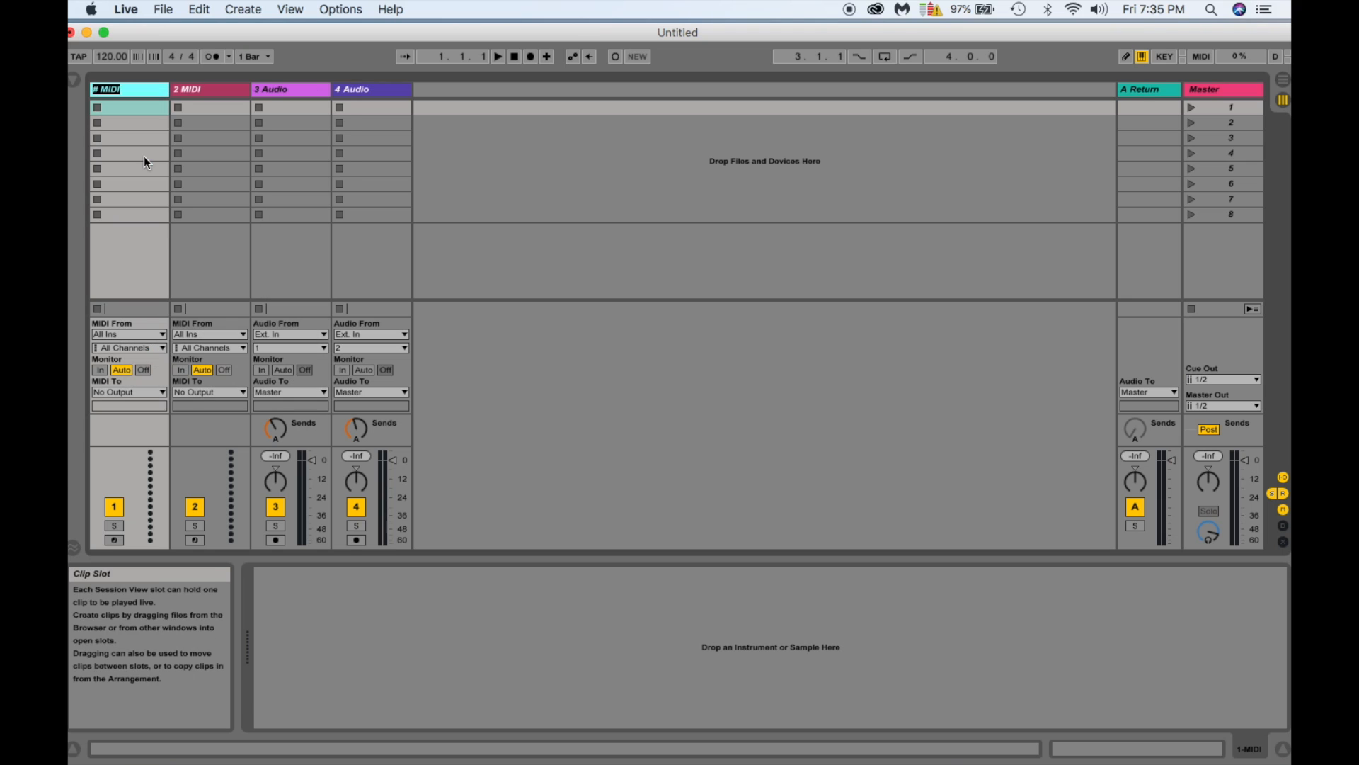
{"action": "type", "text": "Cick"}
{"action": "left_click", "coordinate": [200, 92]}
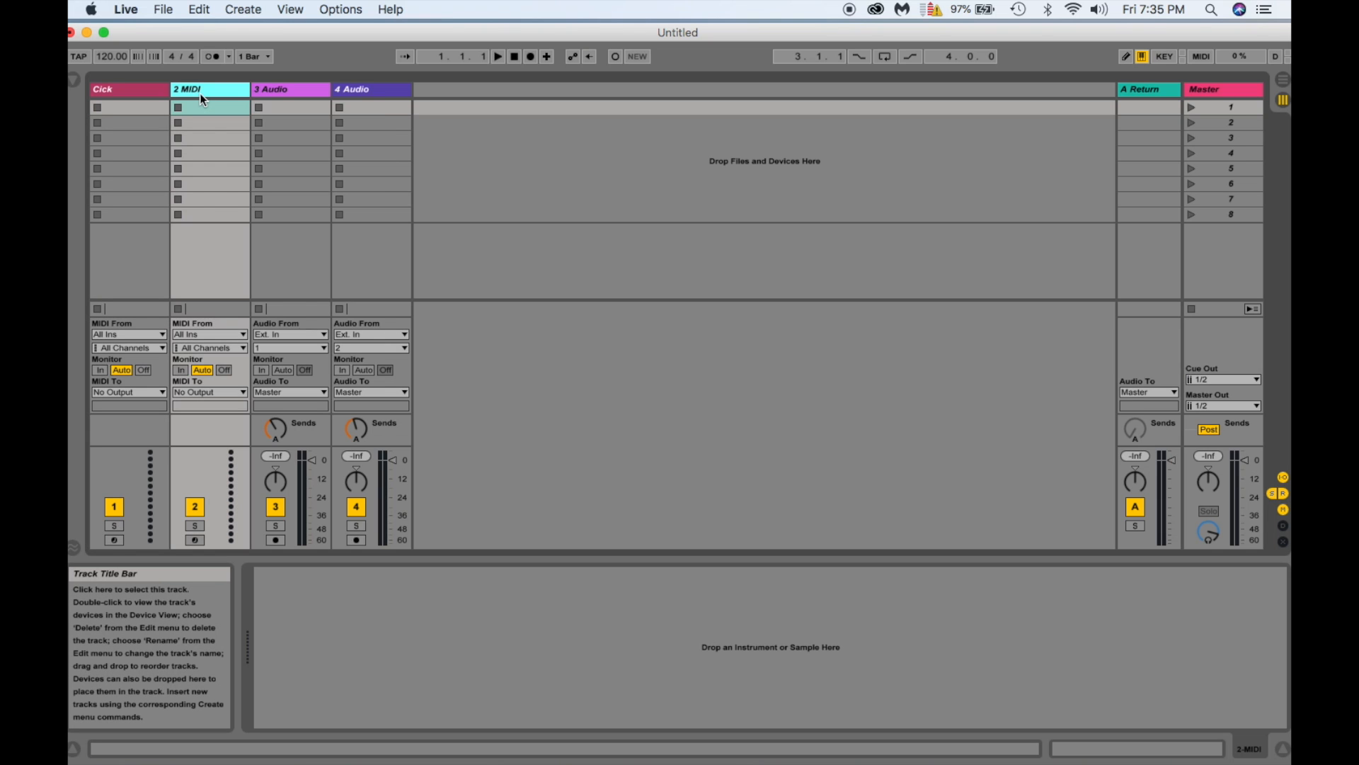
{"action": "right_click", "coordinate": [200, 92]}
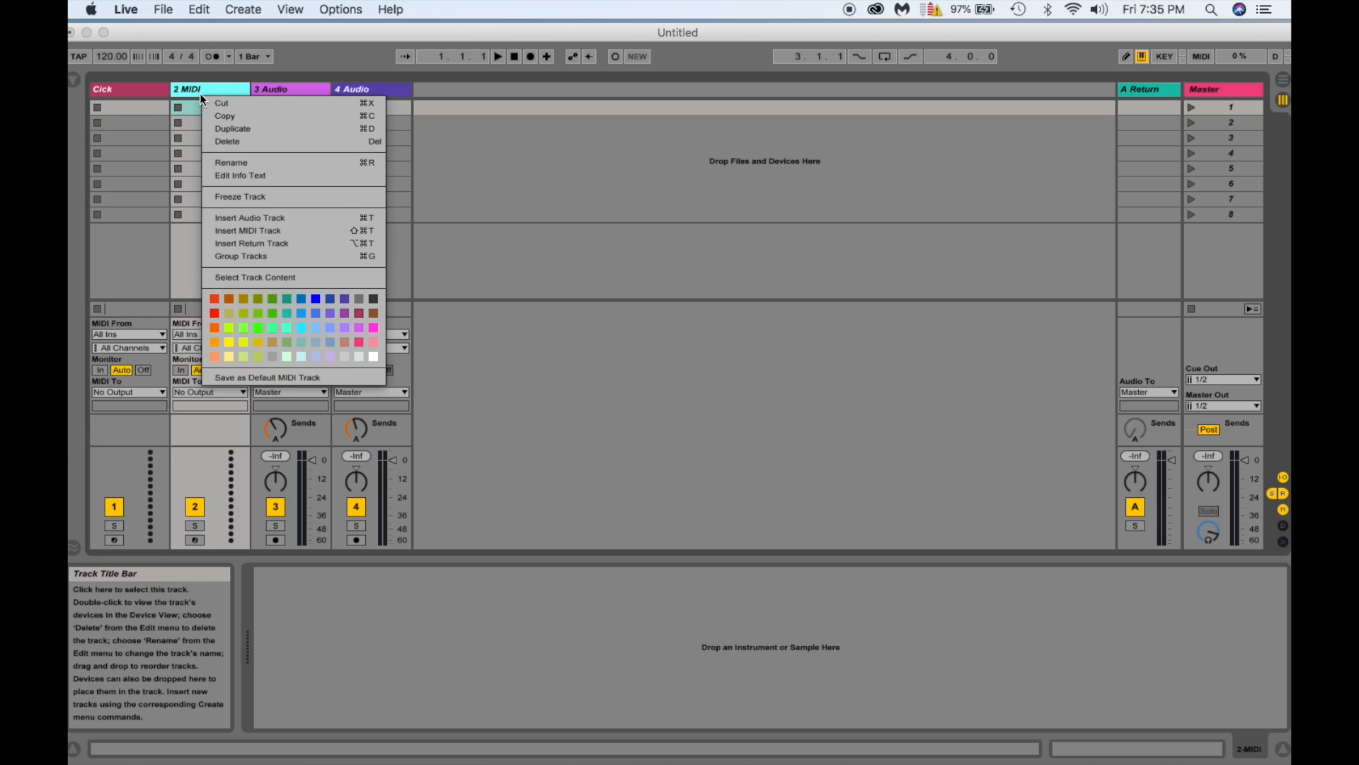
{"action": "left_click", "coordinate": [222, 163]}
{"action": "type", "text": "Cue"}
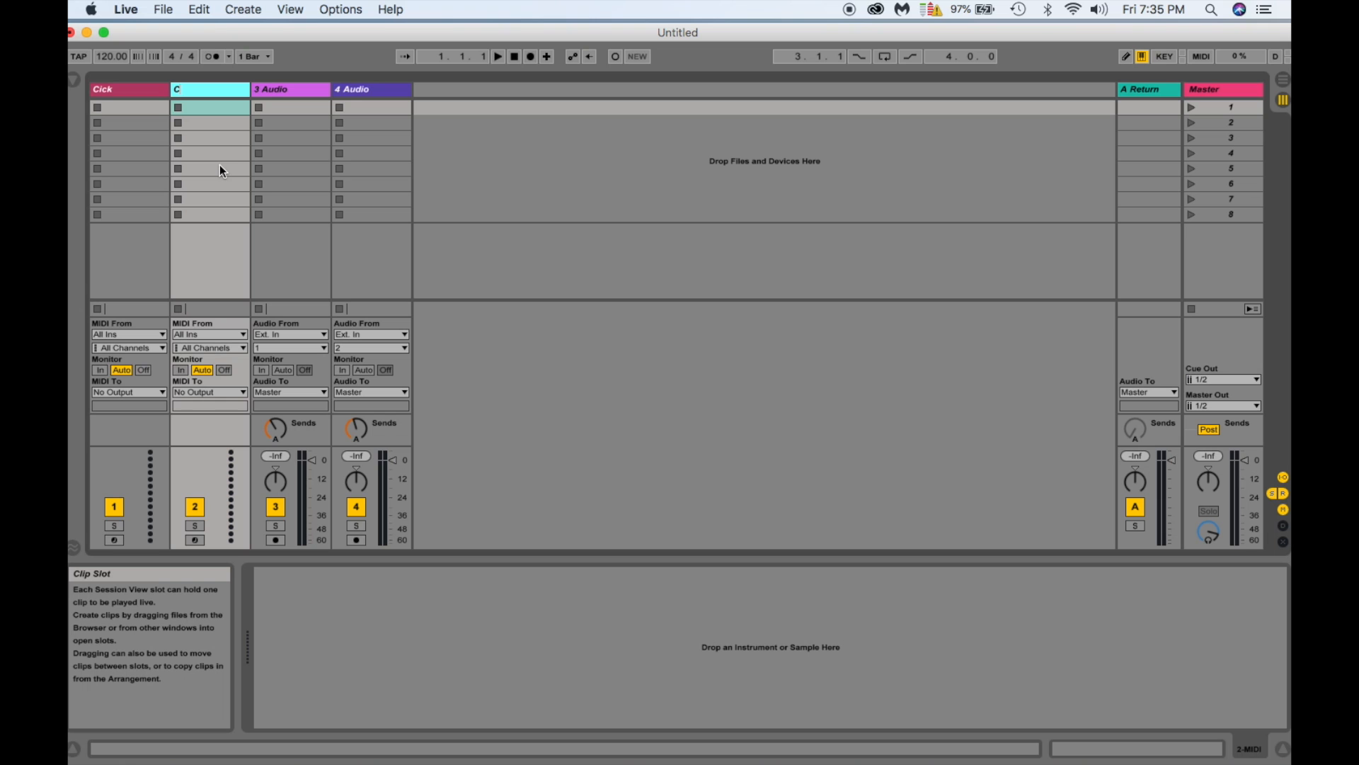
Load the Impulse instrument from the browser onto the Cick track.
{"action": "left_click", "coordinate": [137, 90]}
{"action": "left_click", "coordinate": [75, 78]}
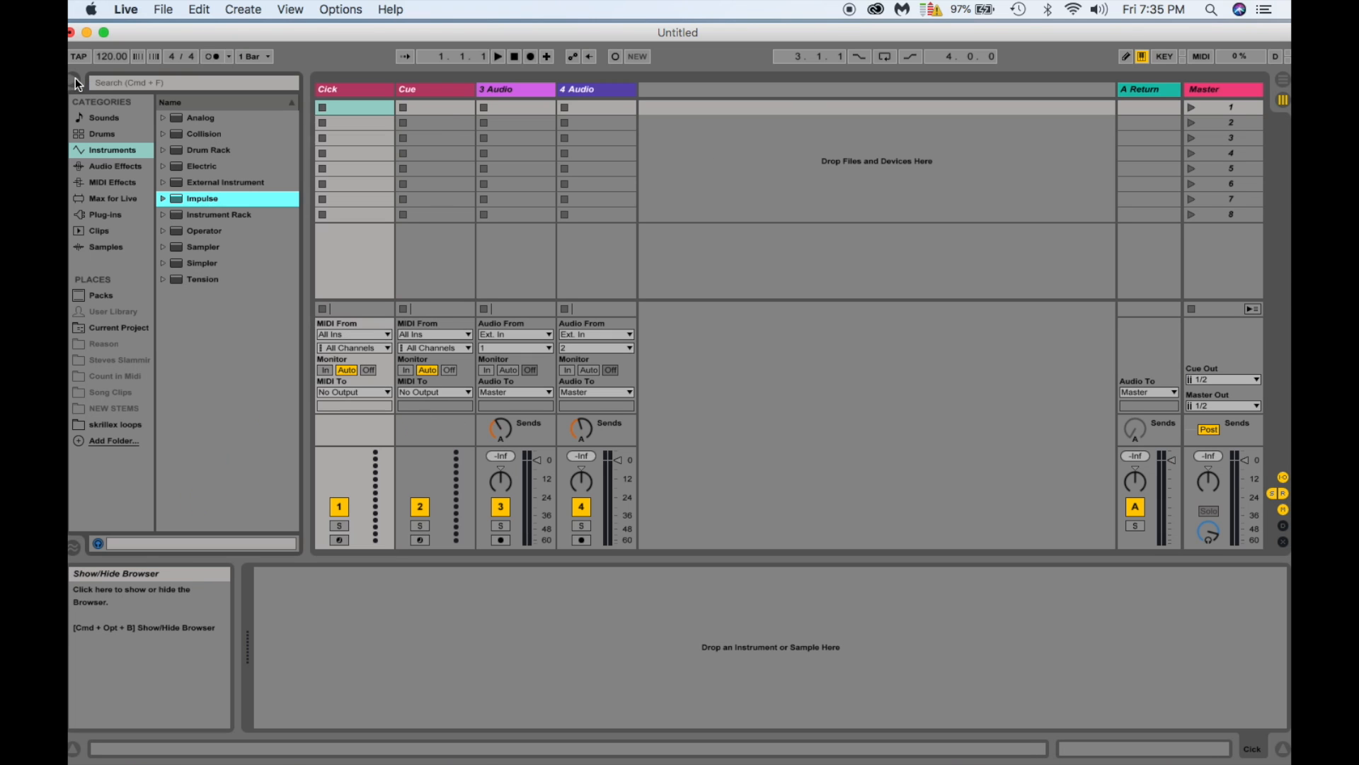
{"action": "left_click", "coordinate": [93, 151]}
{"action": "left_click", "coordinate": [181, 198]}
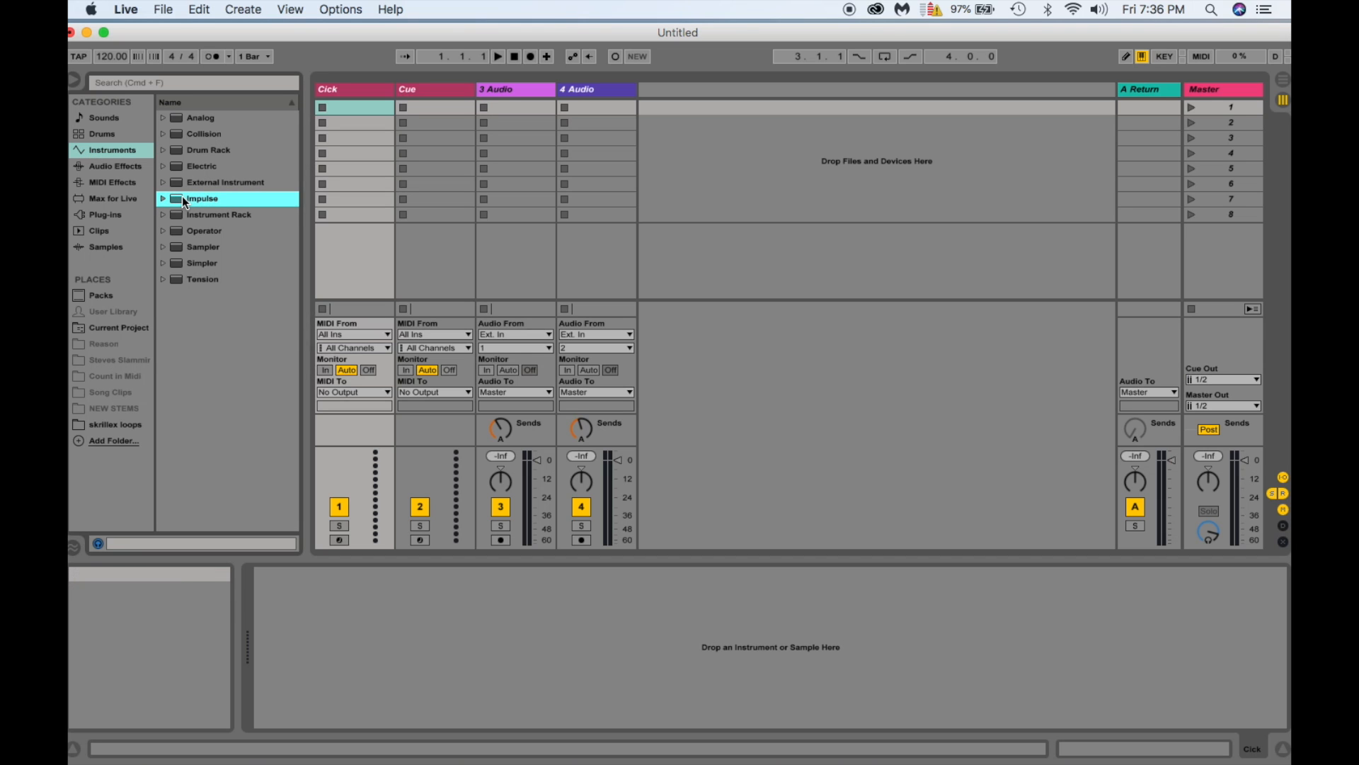
{"action": "left_click_drag", "start_coordinate": [181, 198], "coordinate": [343, 89]}
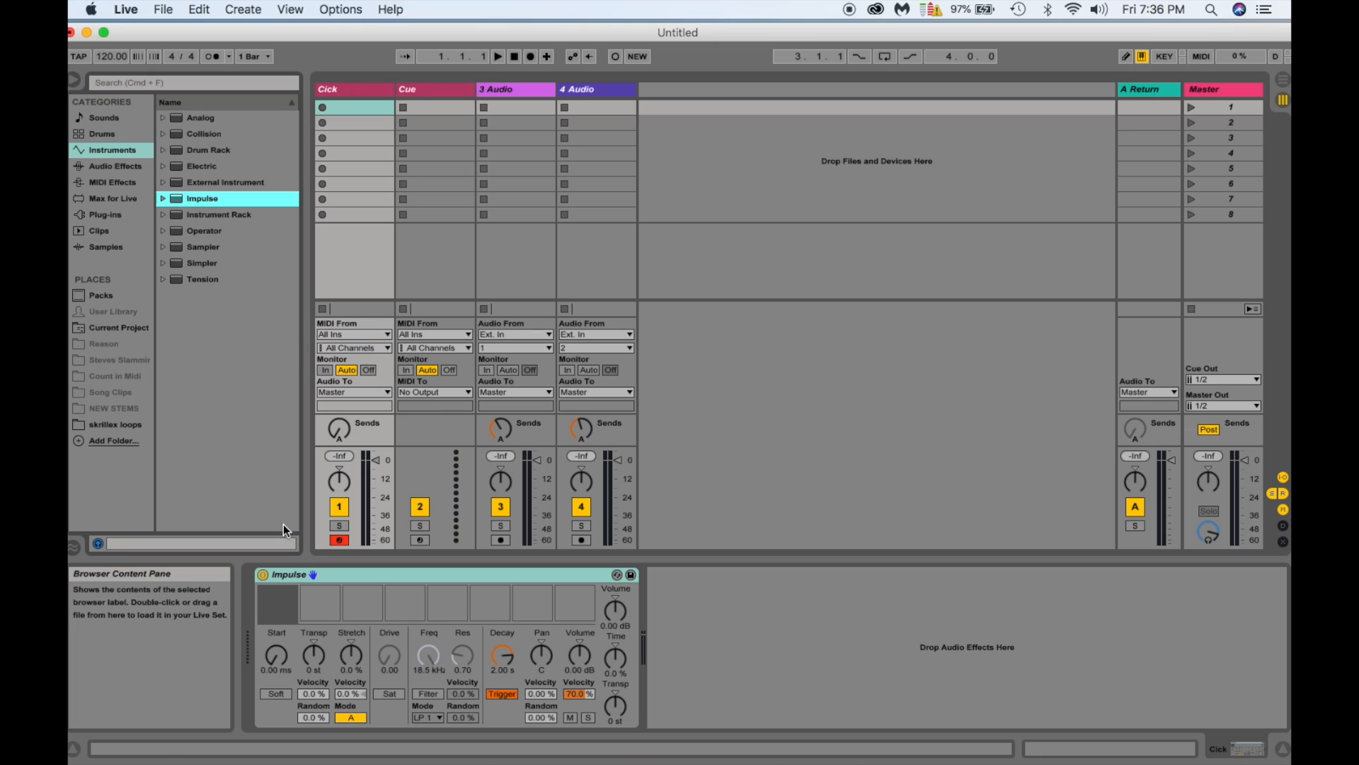
Select Impulse's first sample slot, switch to Finder, and audition Metronome.wav and MetronomeUp.wav in the Samples folder.
{"action": "left_click", "coordinate": [279, 589]}
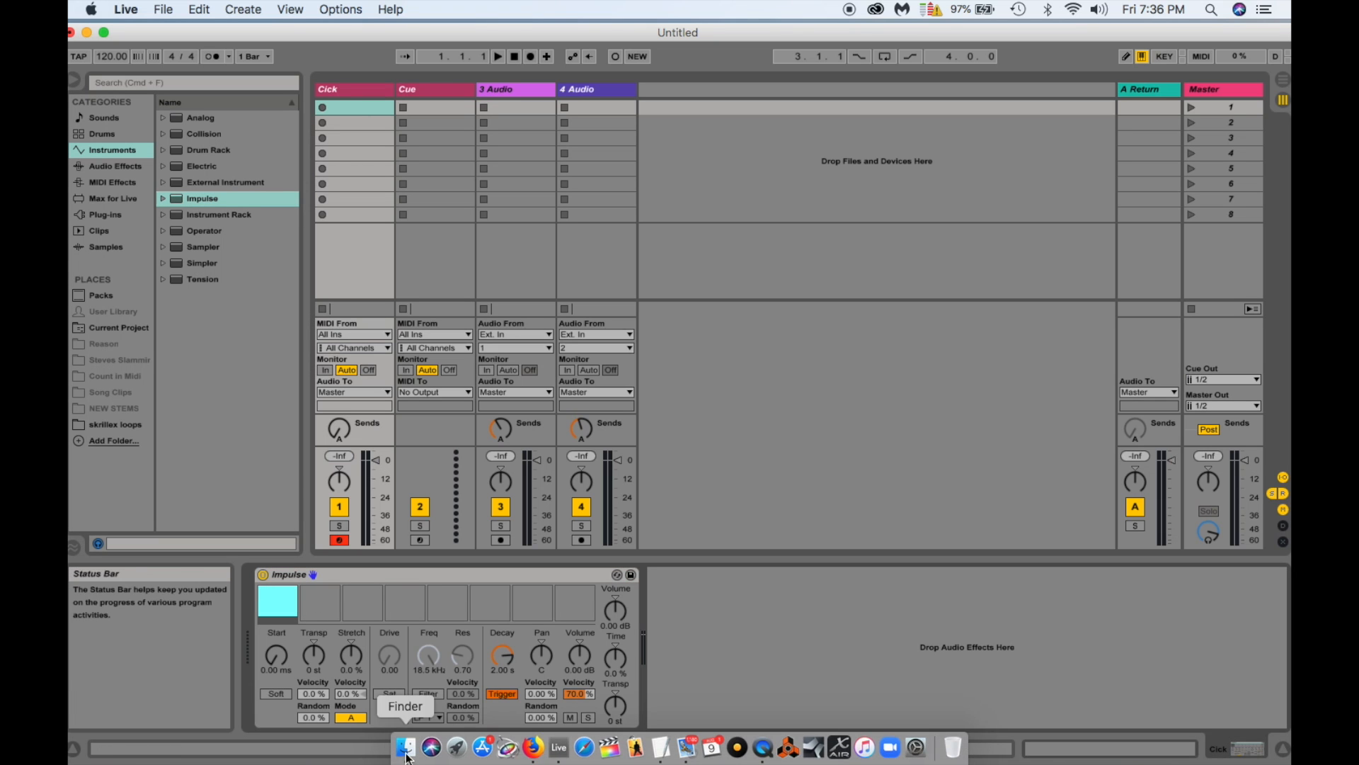
{"action": "left_click", "coordinate": [405, 747]}
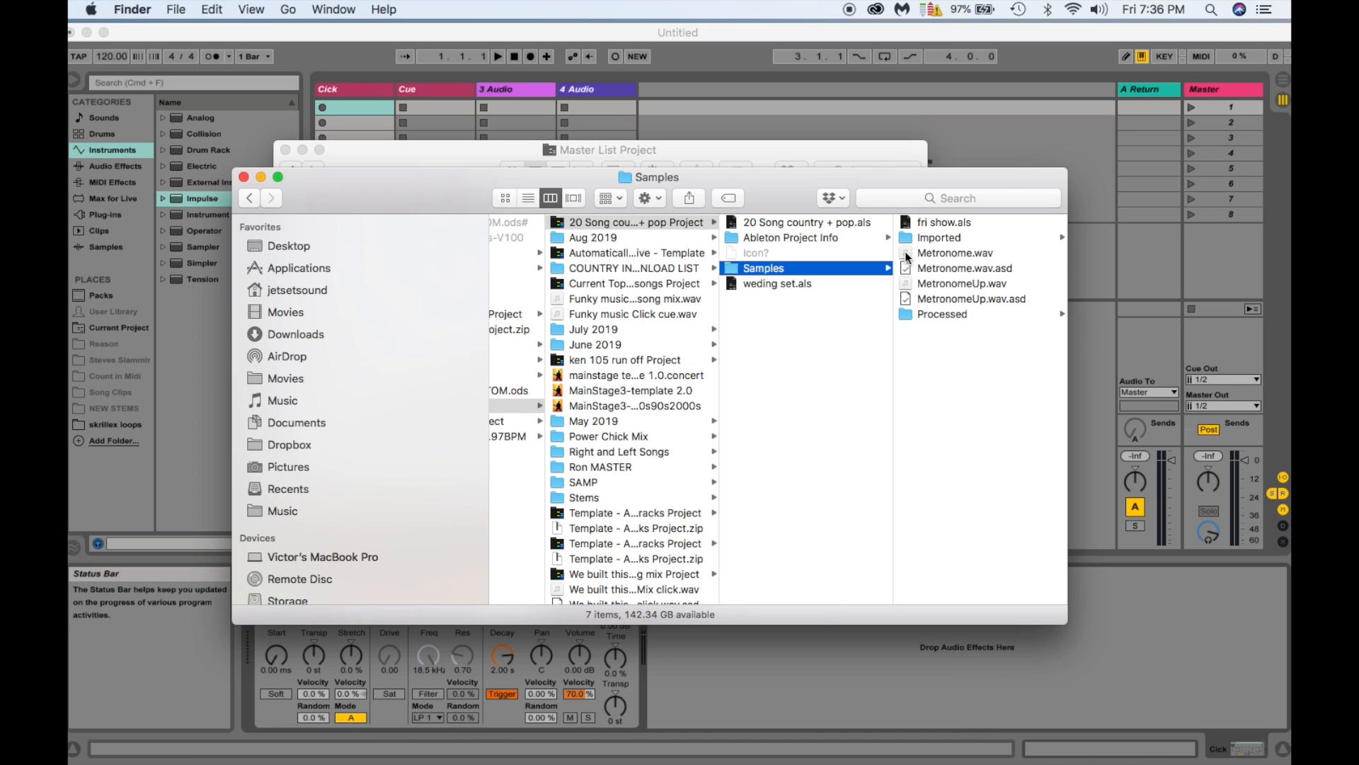
{"action": "left_click", "coordinate": [905, 252]}
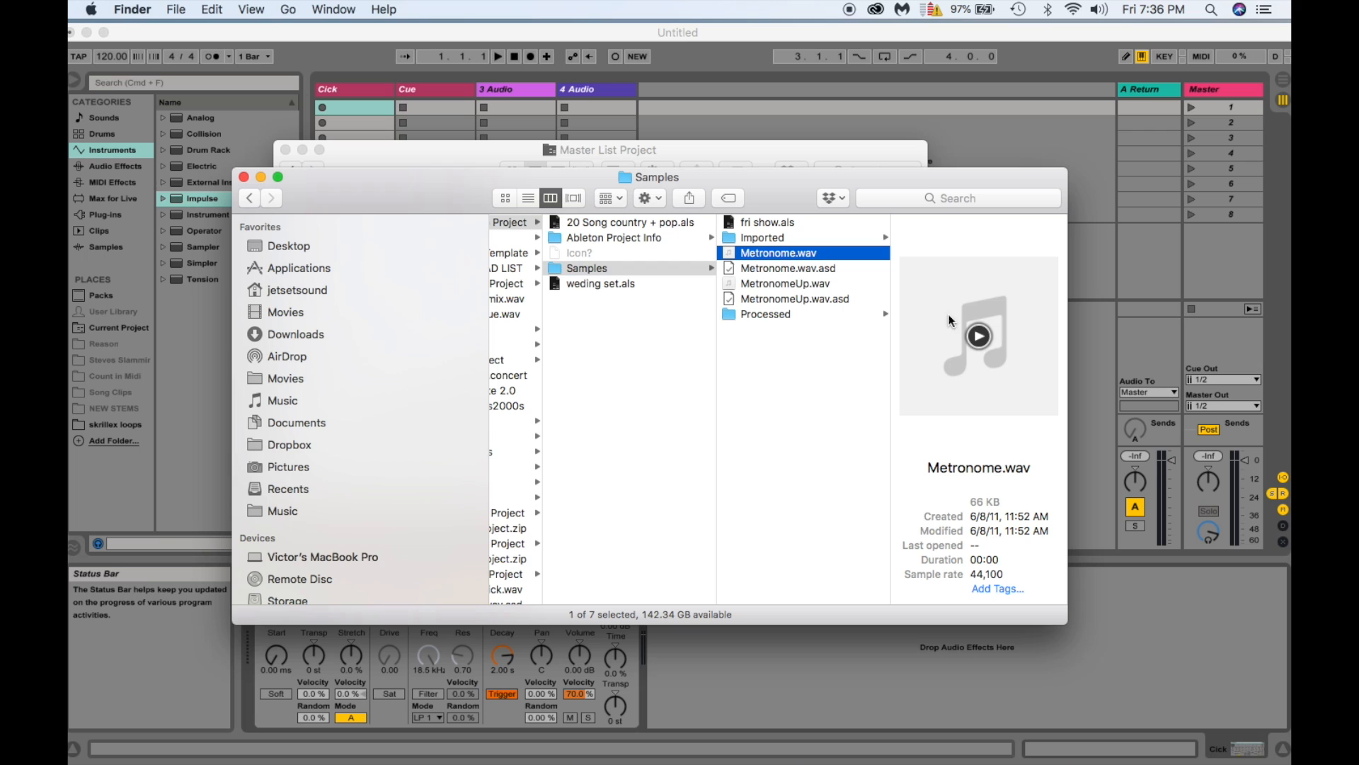
{"action": "left_click", "coordinate": [979, 338]}
{"action": "left_click", "coordinate": [769, 283]}
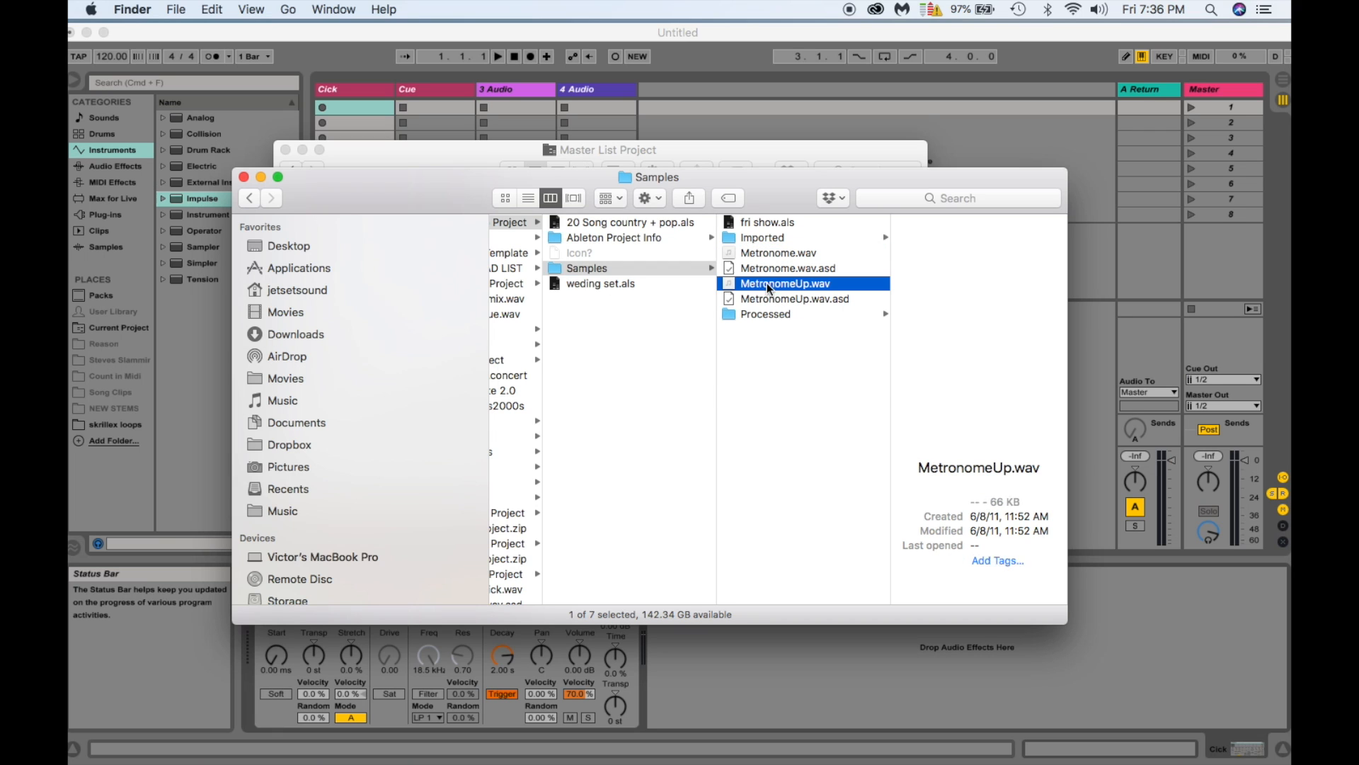
{"action": "left_click", "coordinate": [979, 338]}
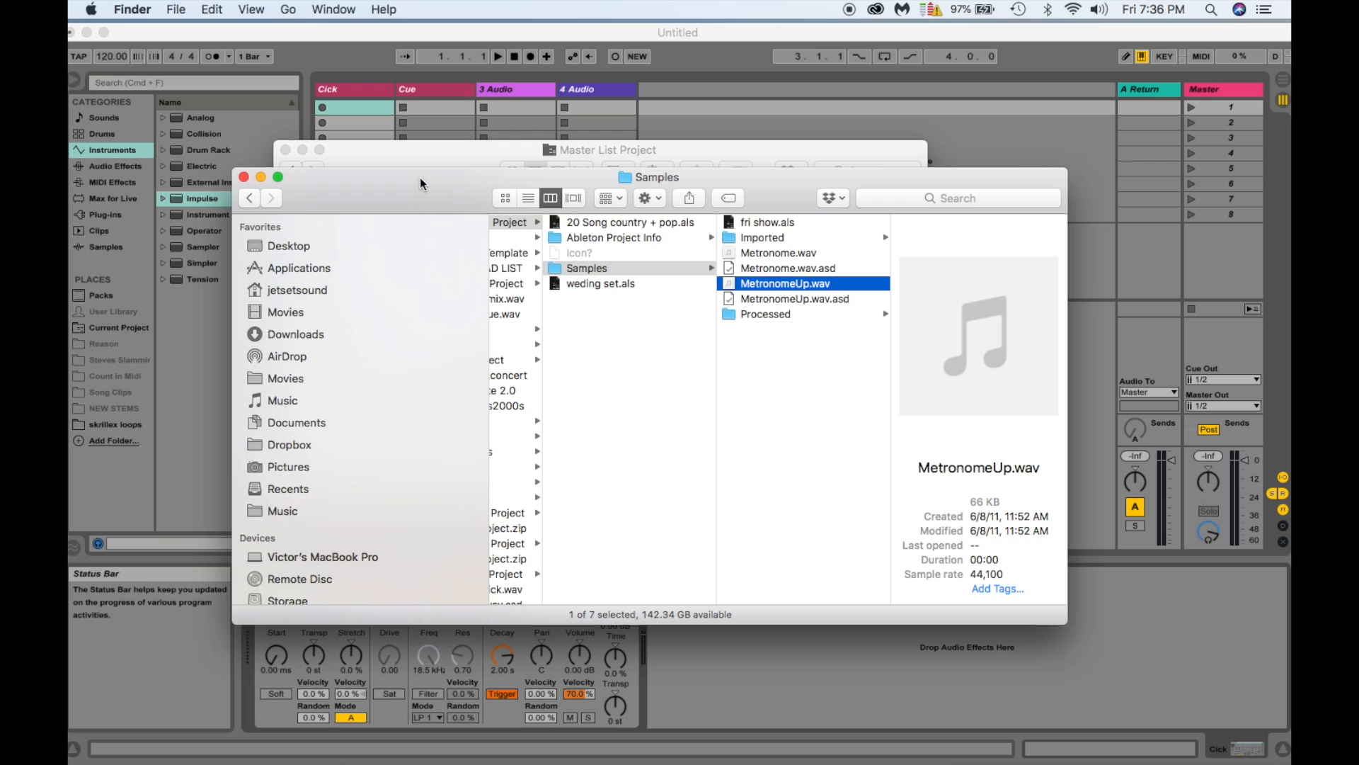
Load MetronomeUp.wav from Finder into Impulse's first sample slot and Metronome.wav into its second slot.
{"action": "left_click_drag", "start_coordinate": [419, 177], "coordinate": [432, 71]}
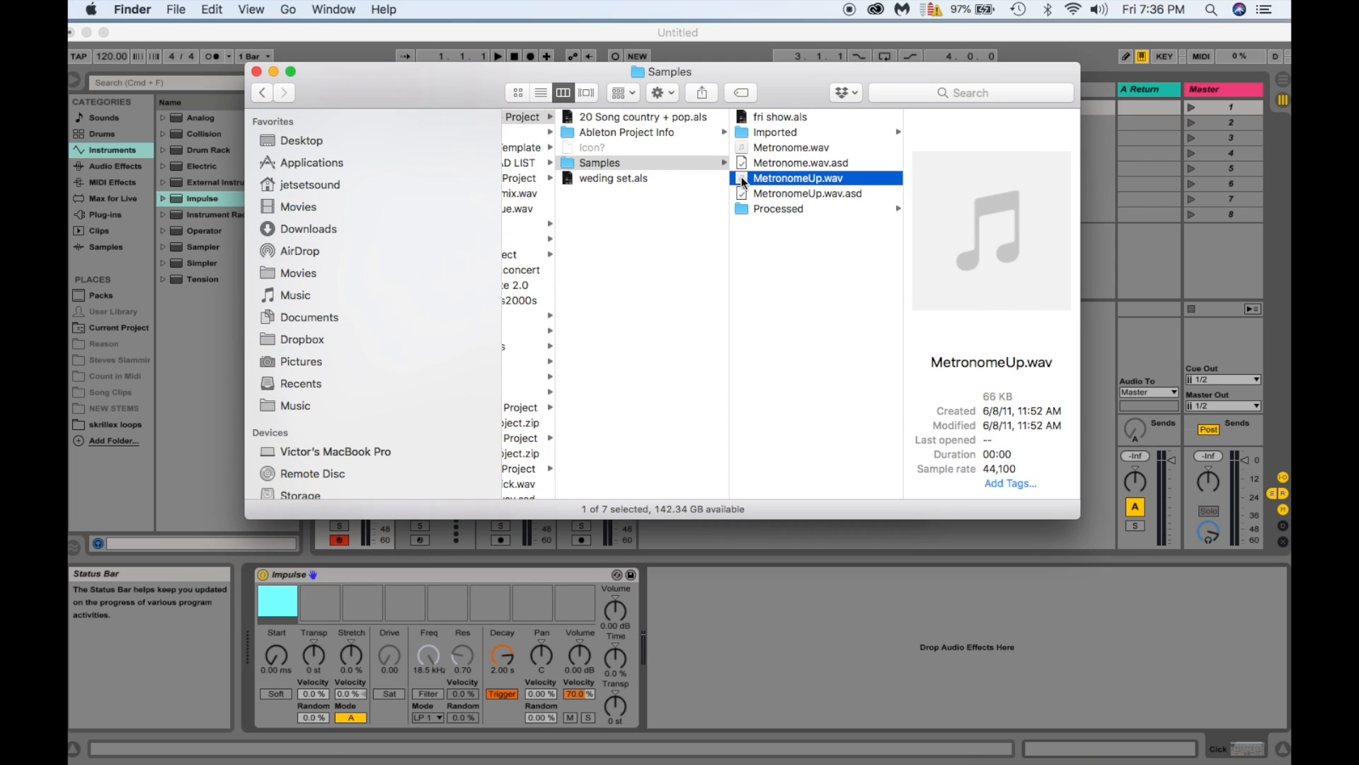
{"action": "left_click_drag", "start_coordinate": [742, 177], "coordinate": [275, 603]}
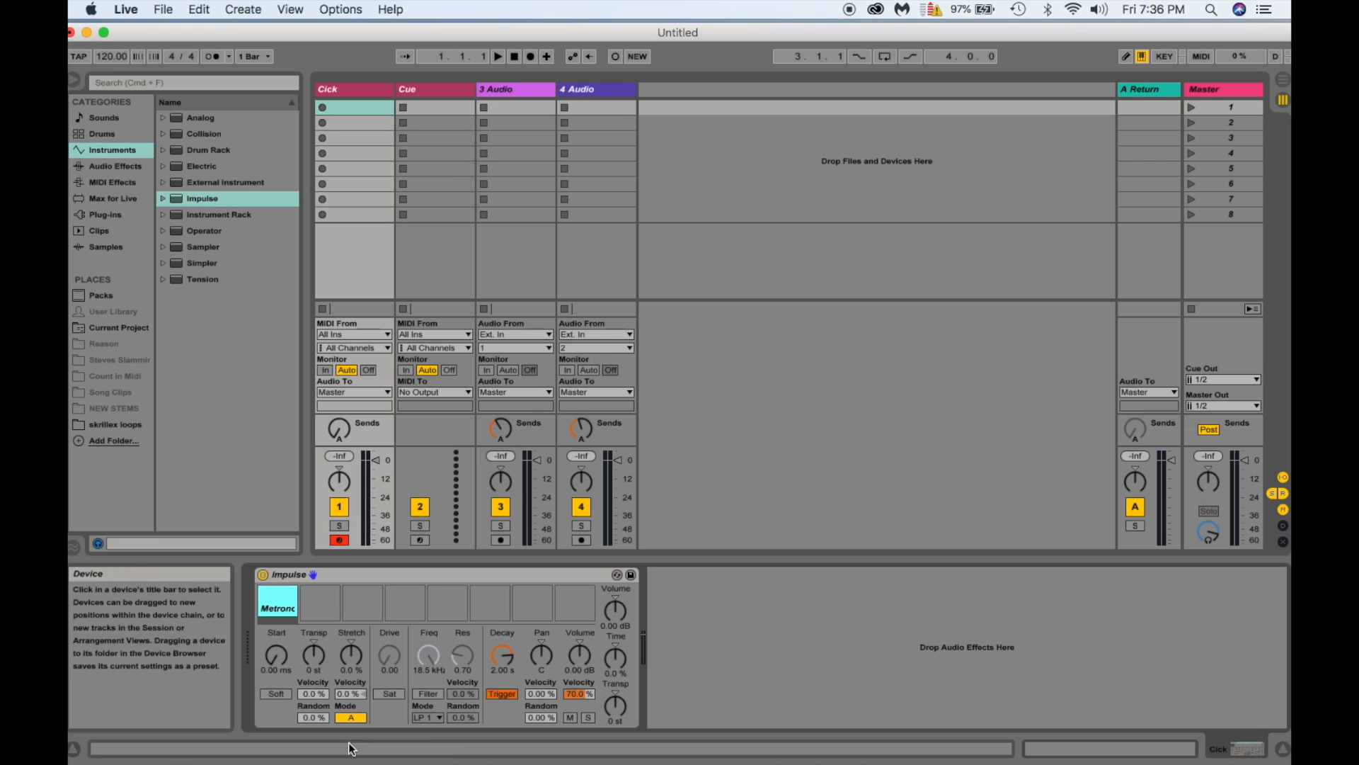
{"action": "left_click", "coordinate": [405, 747]}
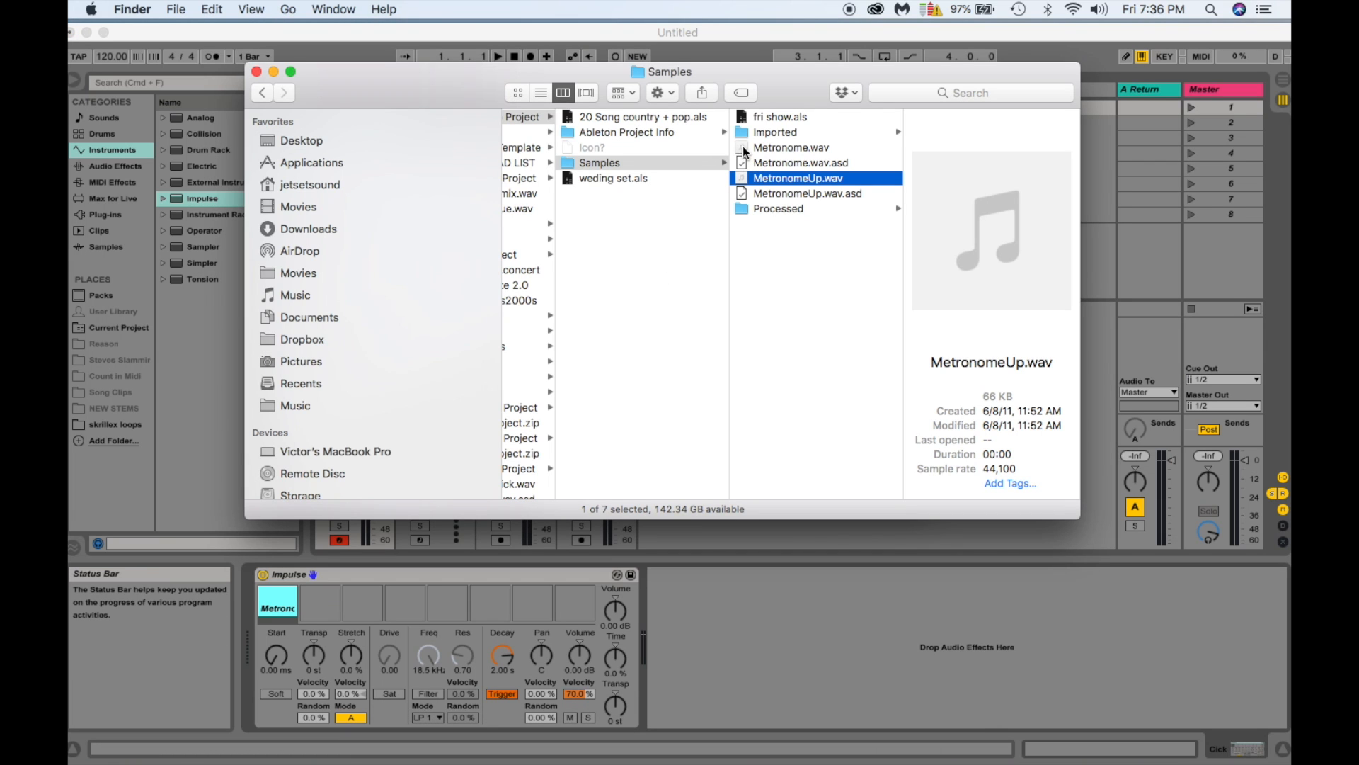
{"action": "left_click_drag", "start_coordinate": [745, 150], "coordinate": [322, 610]}
{"action": "left_click", "coordinate": [321, 599]}
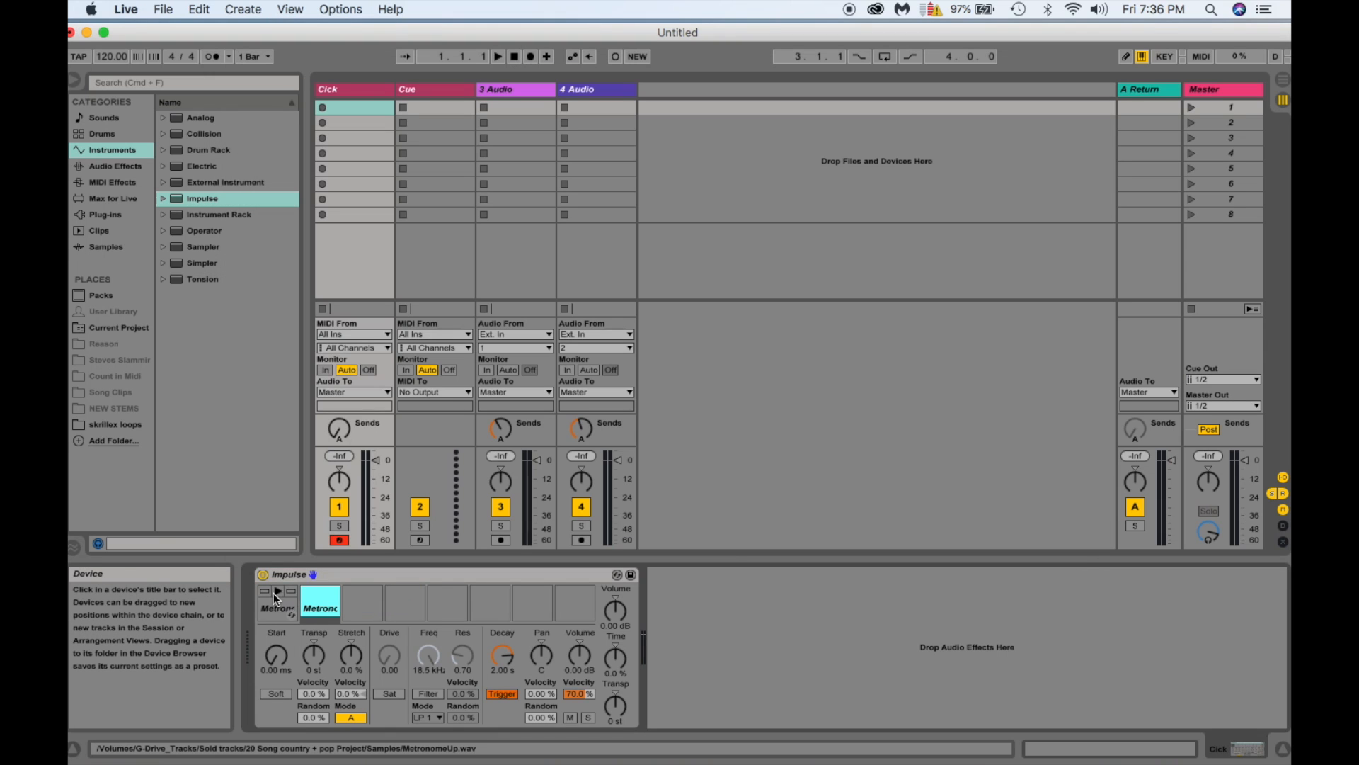
Audition the two loaded metronome samples in Impulse, alternating between the first and second slots.
{"action": "left_click", "coordinate": [274, 592]}
{"action": "left_click", "coordinate": [320, 600]}
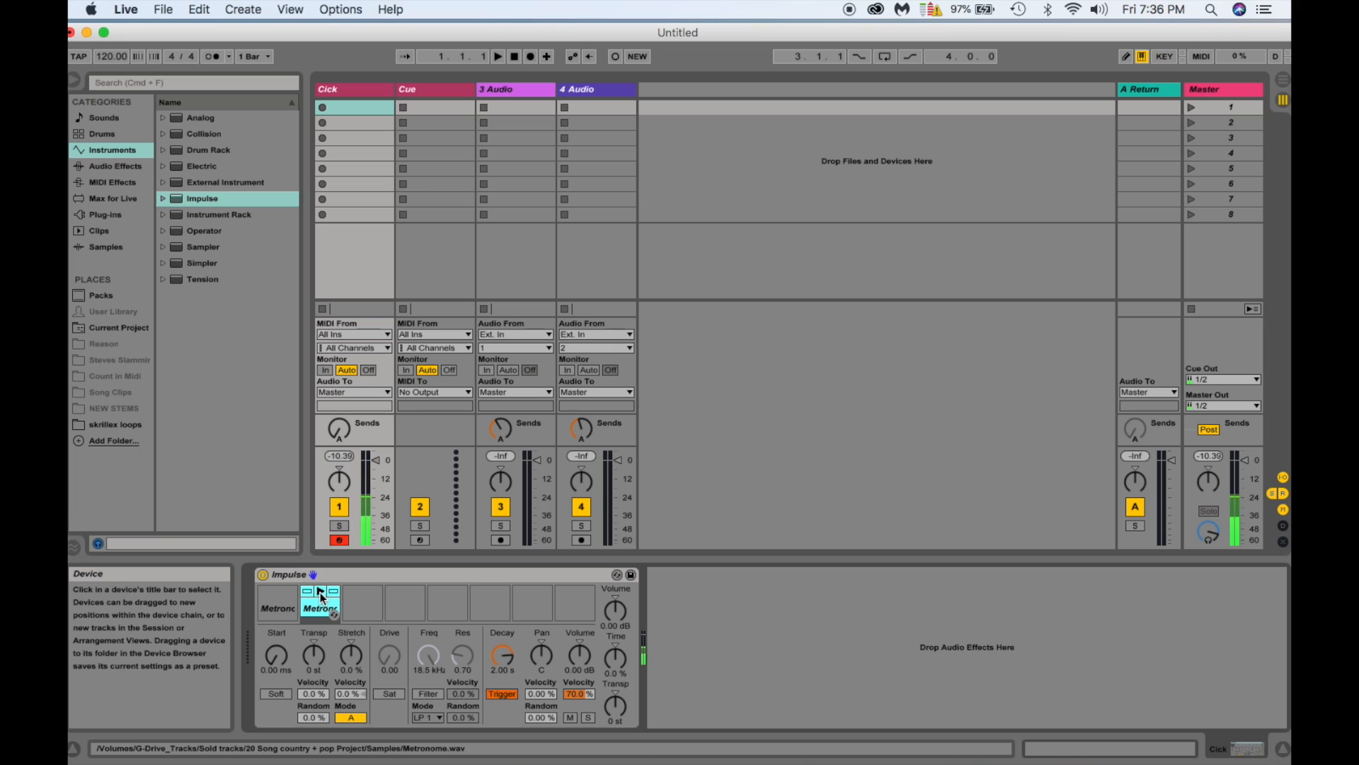
{"action": "left_click", "coordinate": [278, 592]}
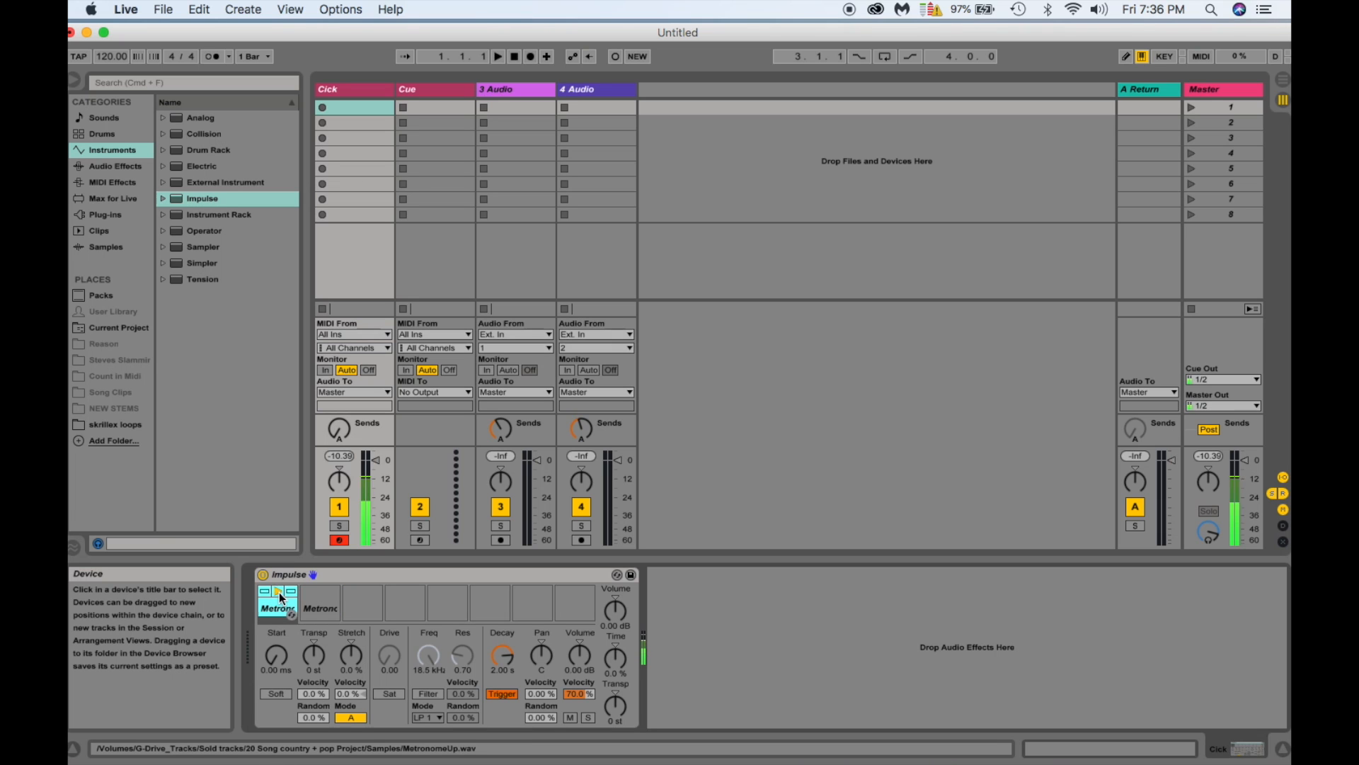
{"action": "left_click", "coordinate": [320, 592]}
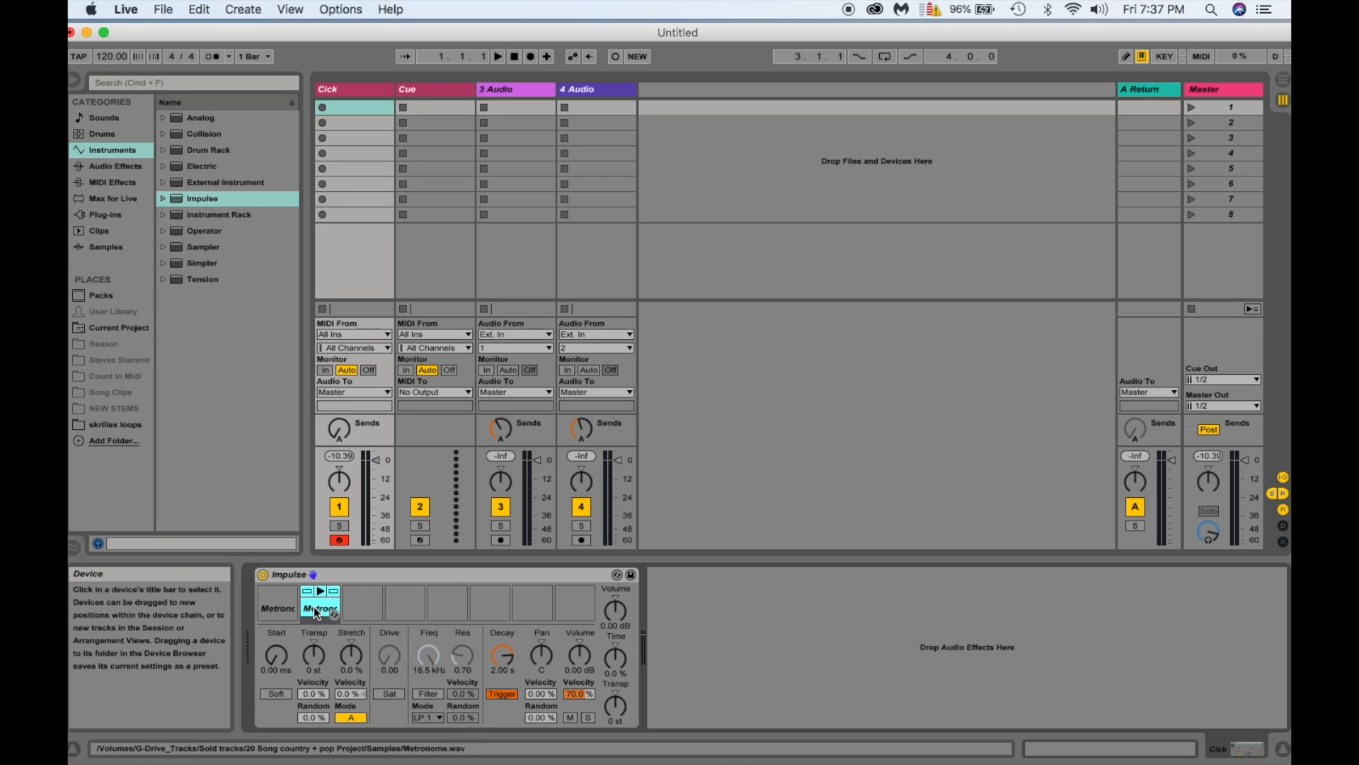
Insert an empty MIDI clip in the Cick track's first slot and add a MetronomeUp note at 1.1.1.
{"action": "right_click", "coordinate": [357, 106]}
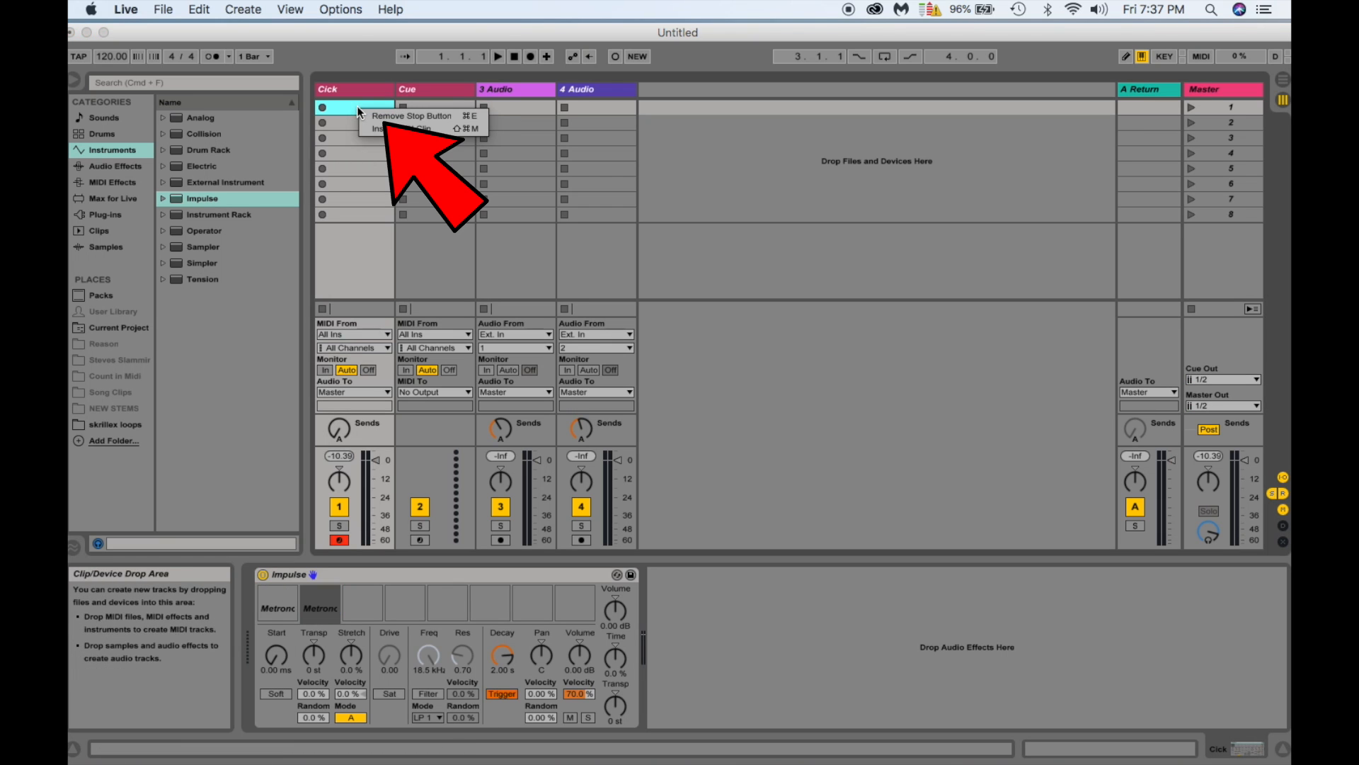
{"action": "left_click", "coordinate": [373, 129]}
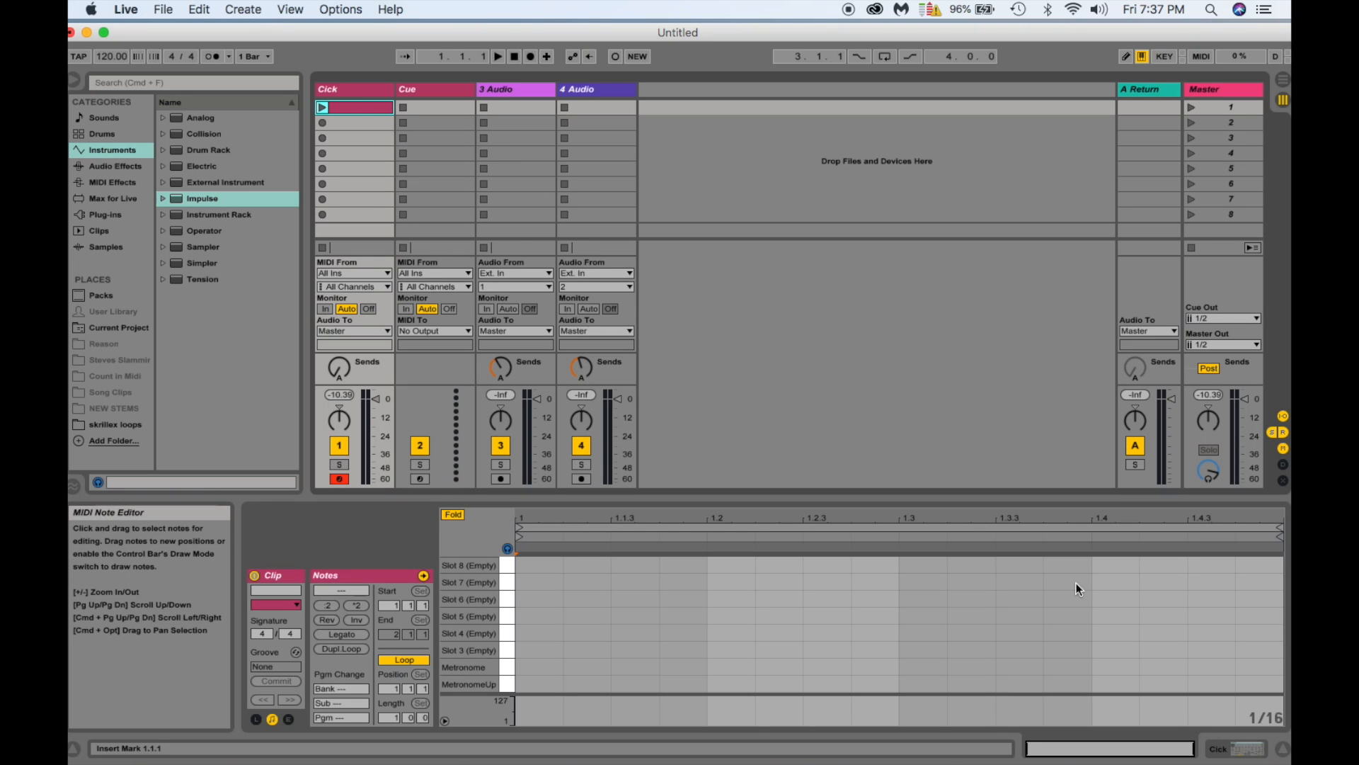
{"action": "left_click", "coordinate": [527, 681]}
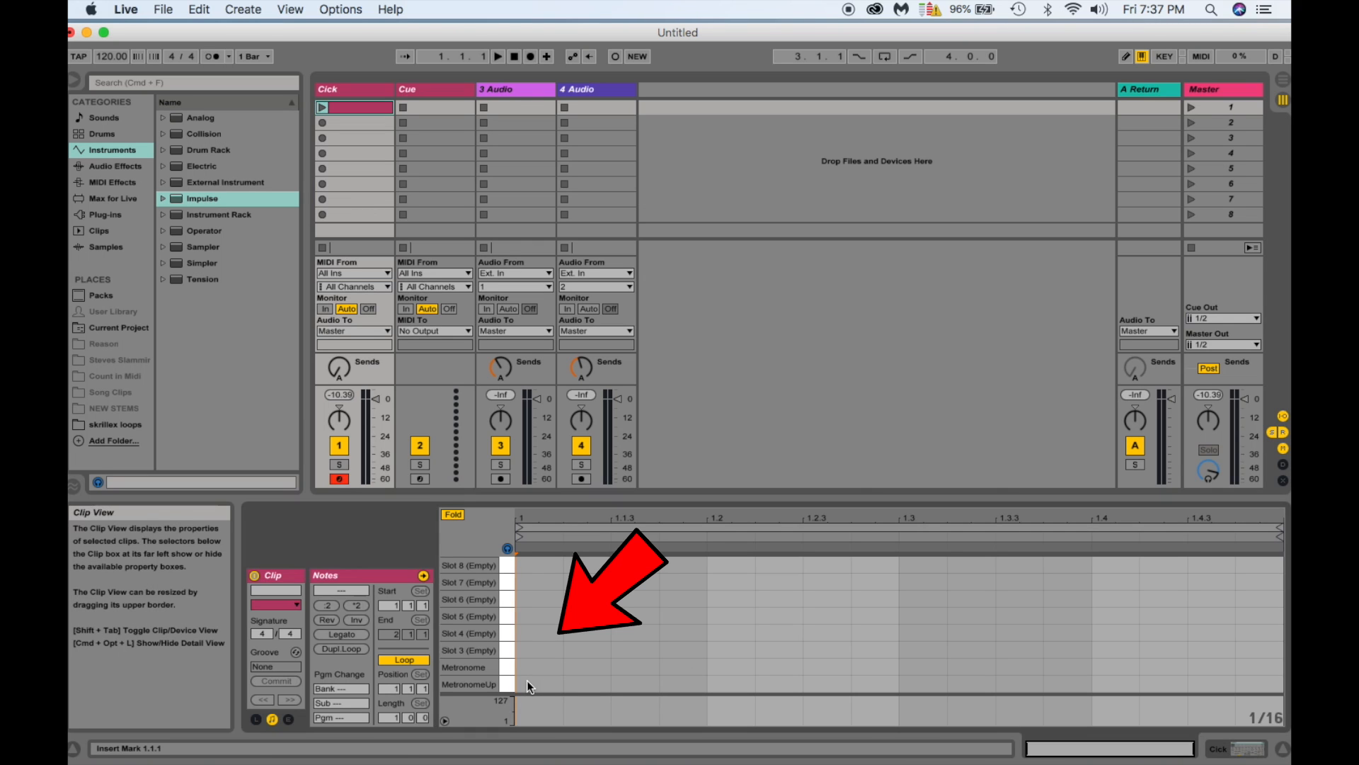
{"action": "double_click", "coordinate": [527, 681]}
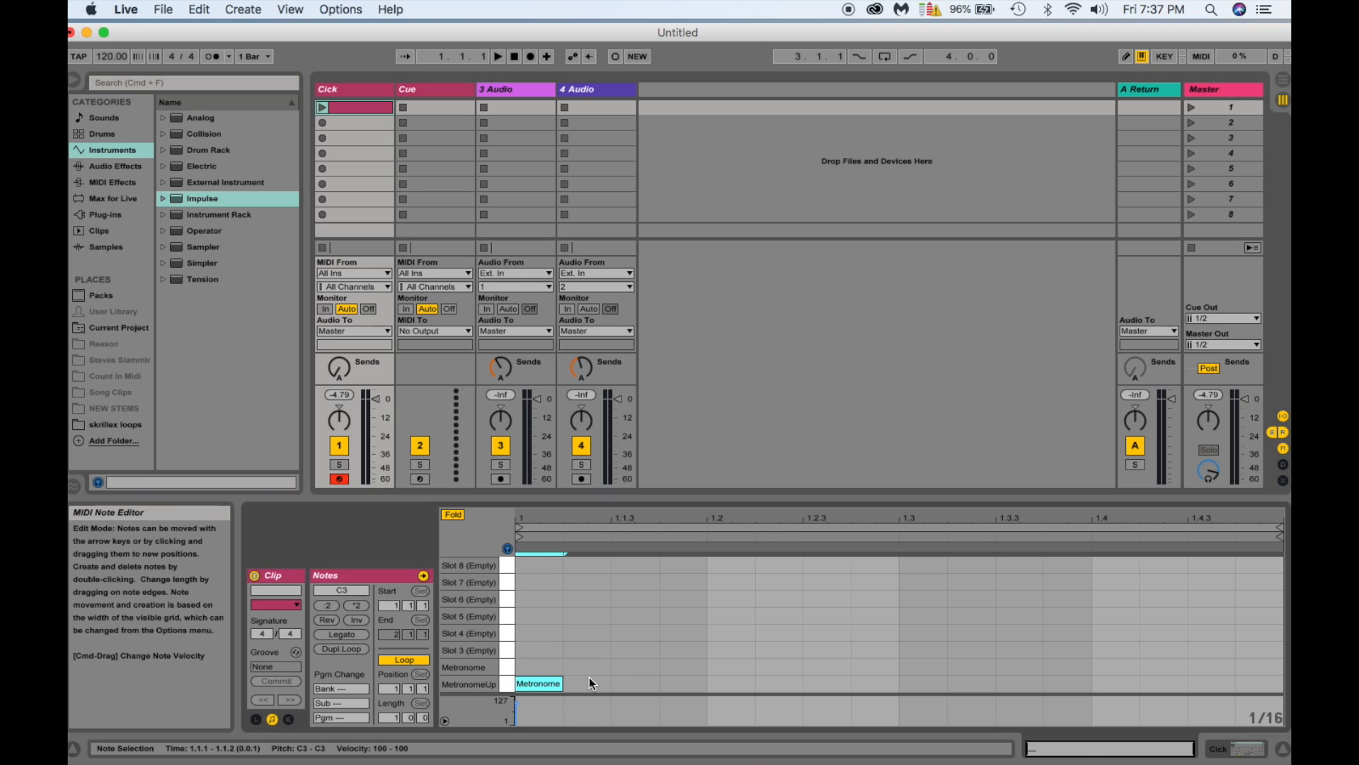
Try a 1 Bar fixed grid with the MetronomeUp note stretched to nearly one beat, and delete the Metronome note added on it.
{"action": "right_click", "coordinate": [614, 656]}
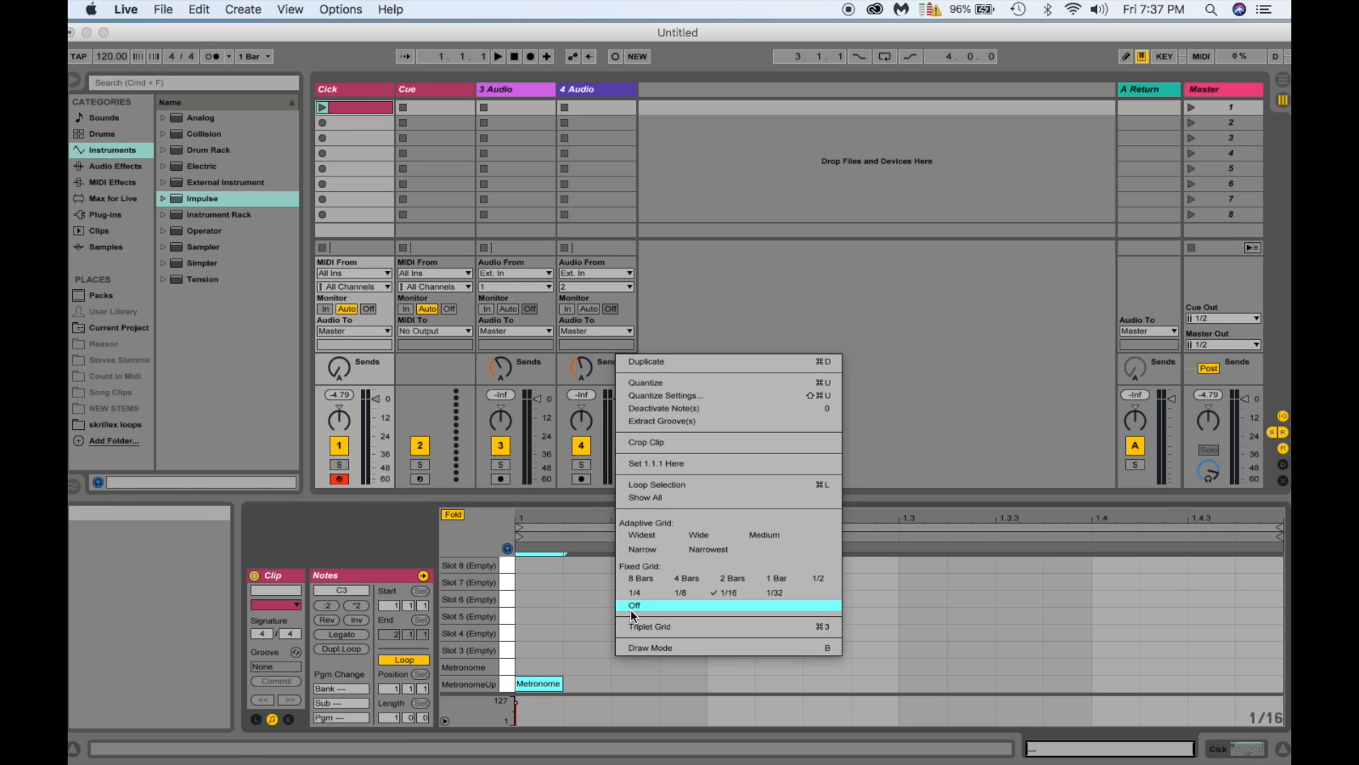
{"action": "left_click", "coordinate": [760, 577]}
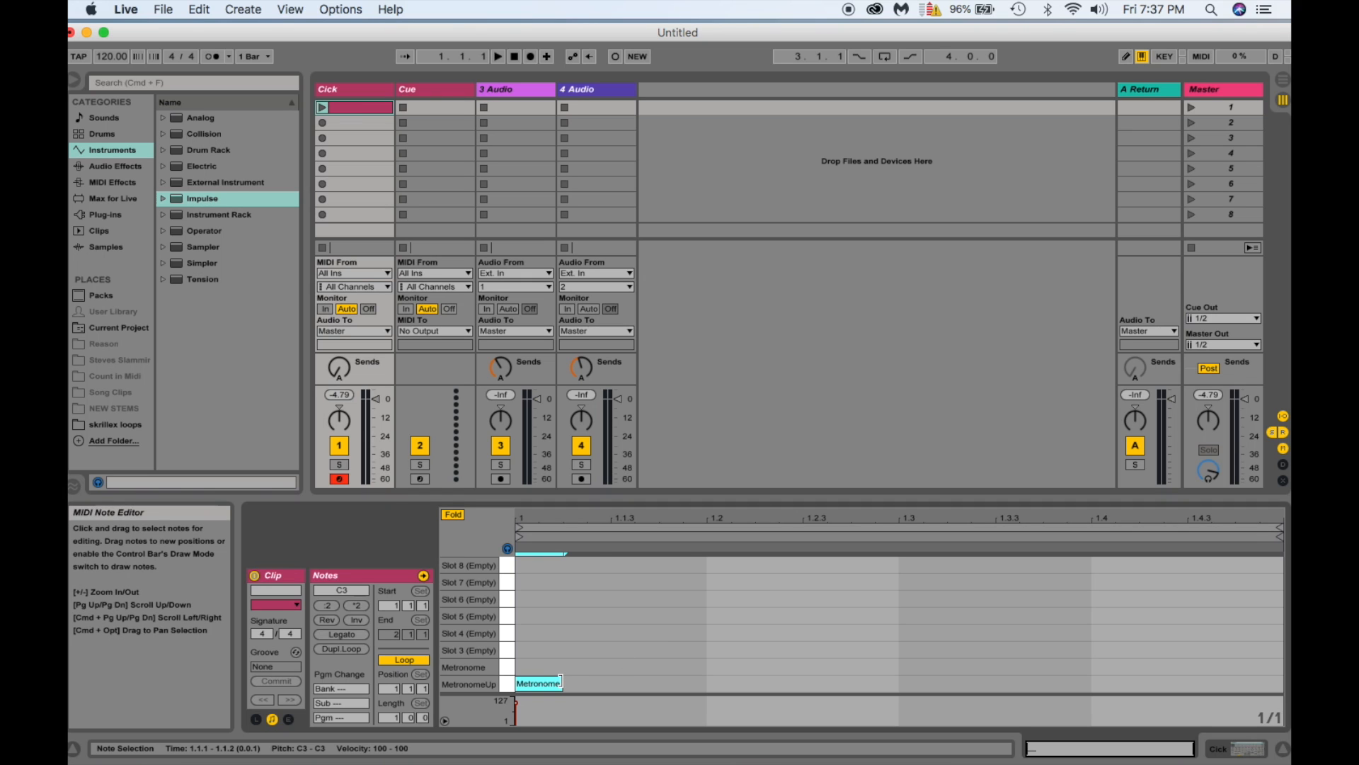
{"action": "left_click_drag", "start_coordinate": [561, 682], "coordinate": [699, 681]}
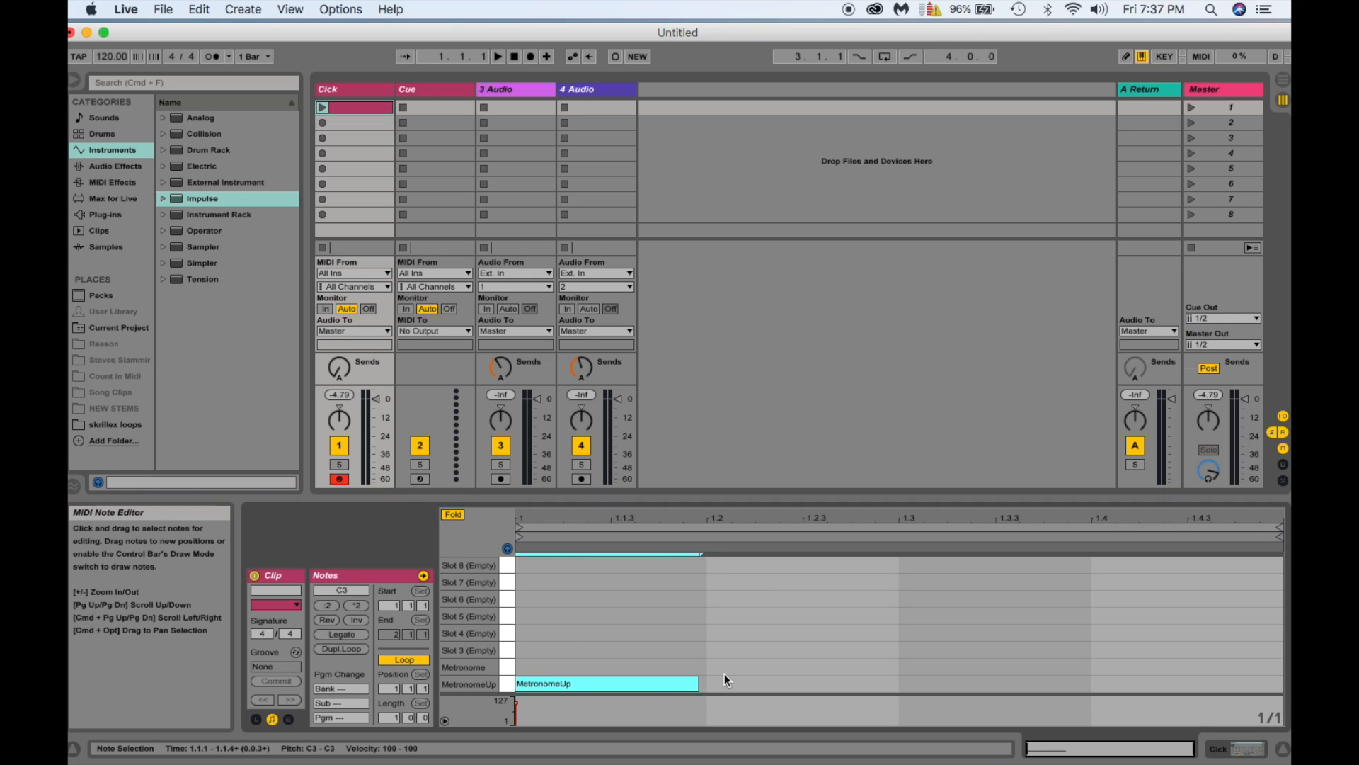
{"action": "double_click", "coordinate": [719, 668]}
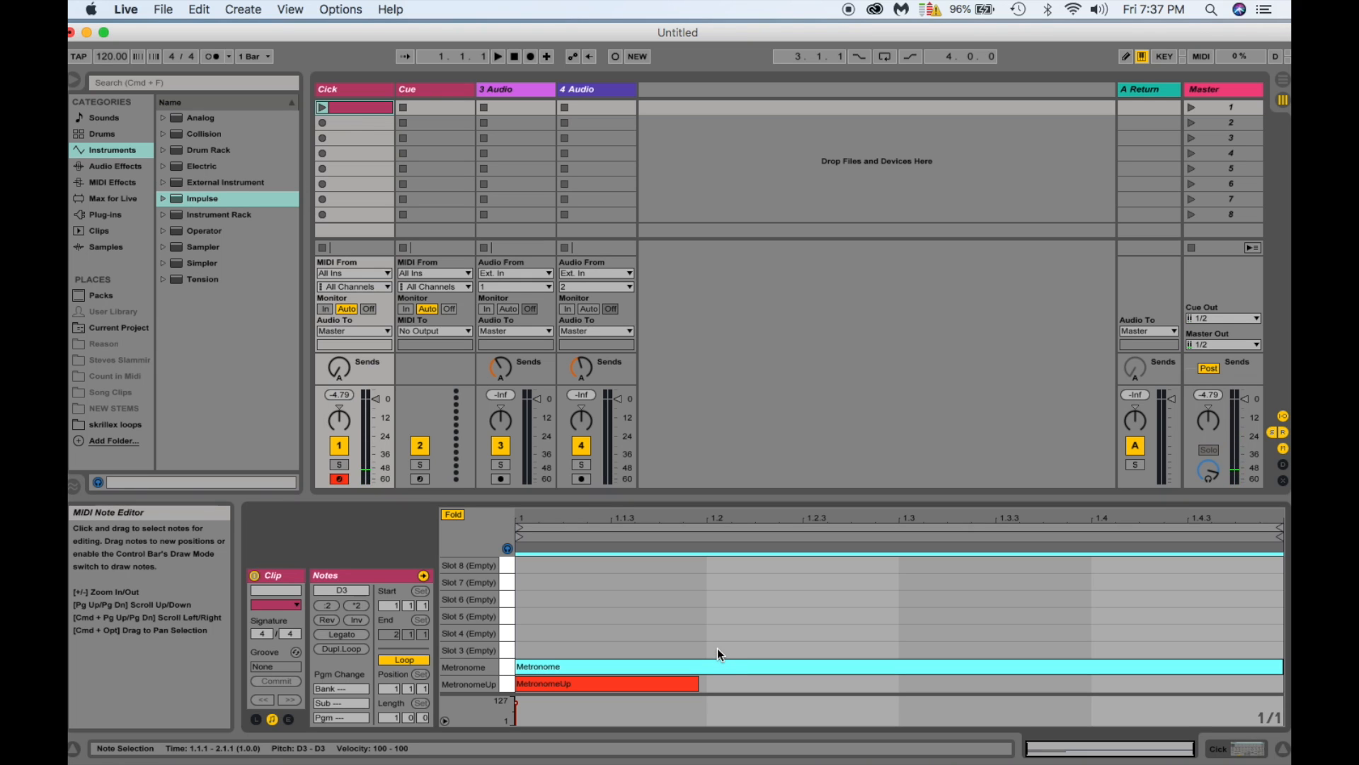
{"action": "key", "text": "Delete"}
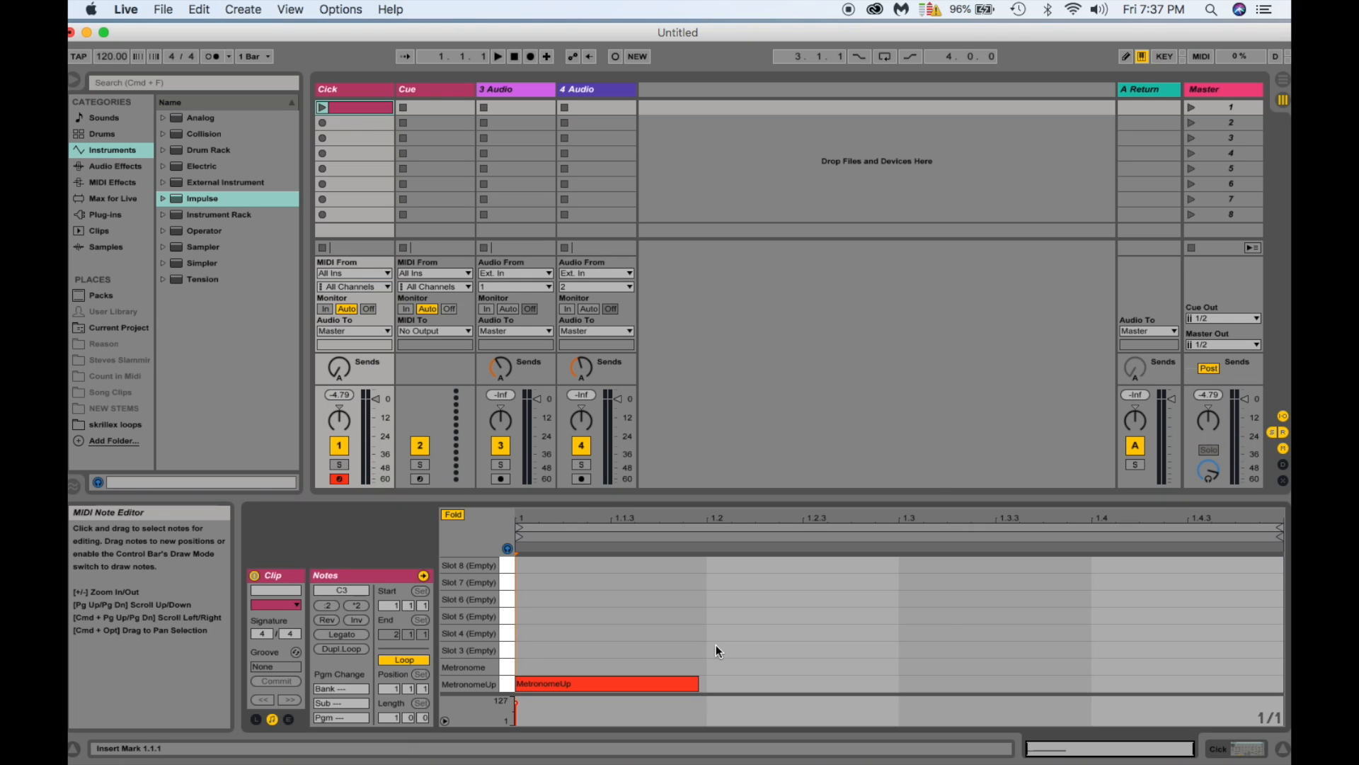
Set the clip's fixed grid to 1/4 and resize the MetronomeUp note to about three sixteenths.
{"action": "right_click", "coordinate": [711, 643]}
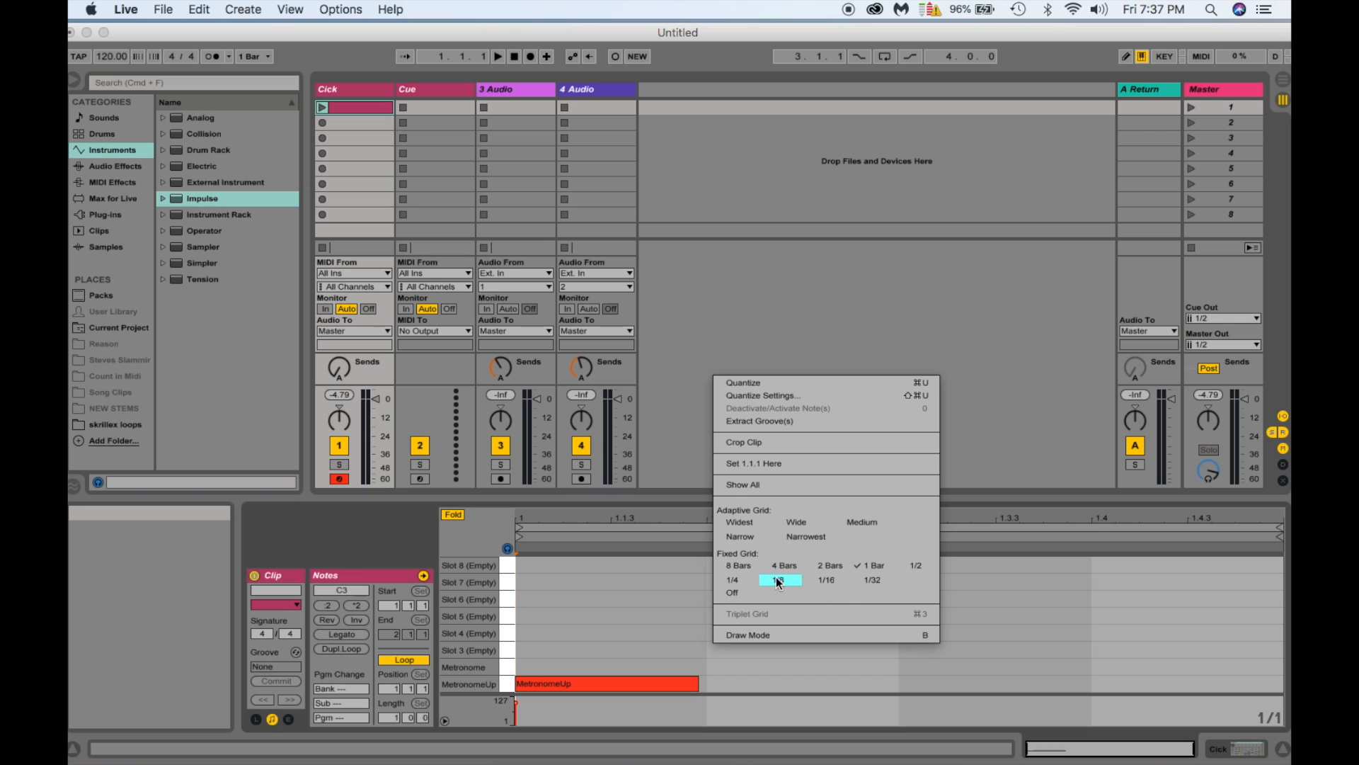
{"action": "left_click", "coordinate": [732, 580]}
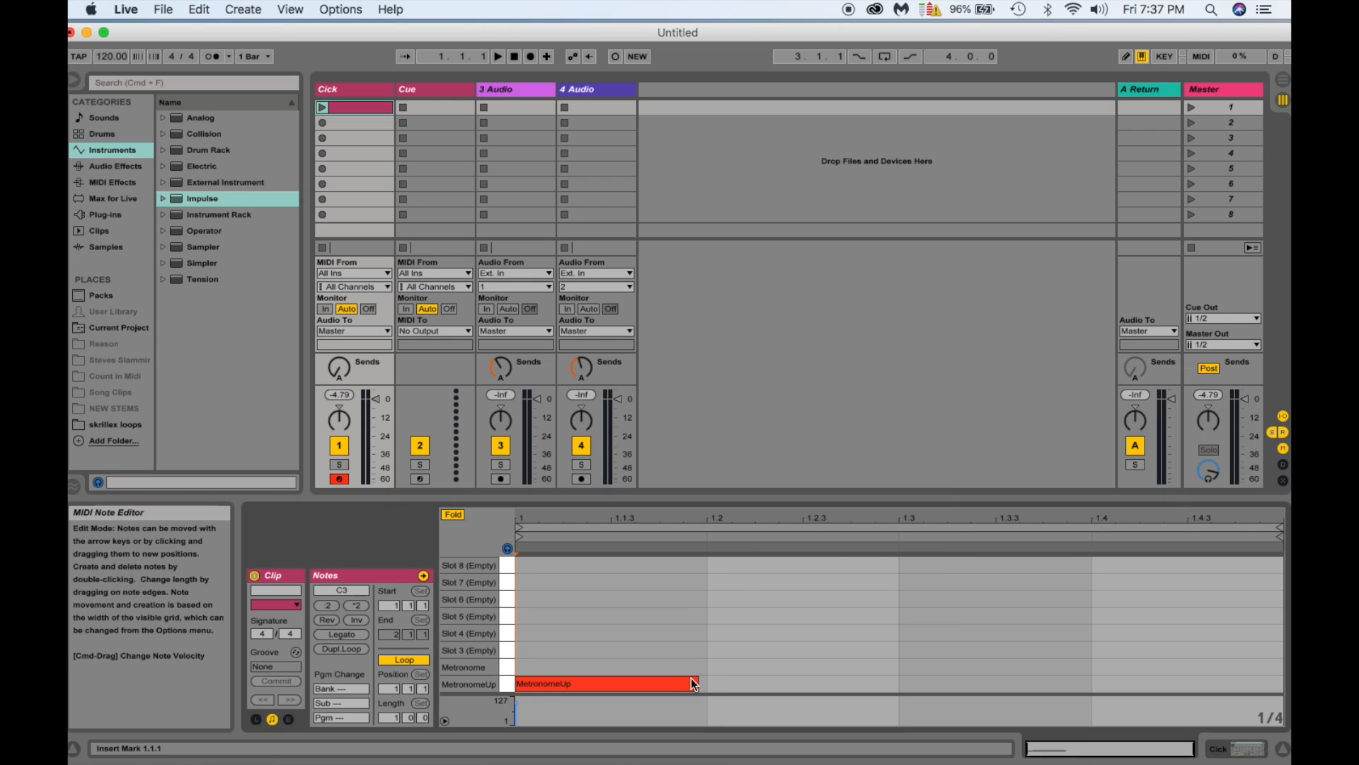
{"action": "left_click_drag", "start_coordinate": [699, 683], "coordinate": [668, 682]}
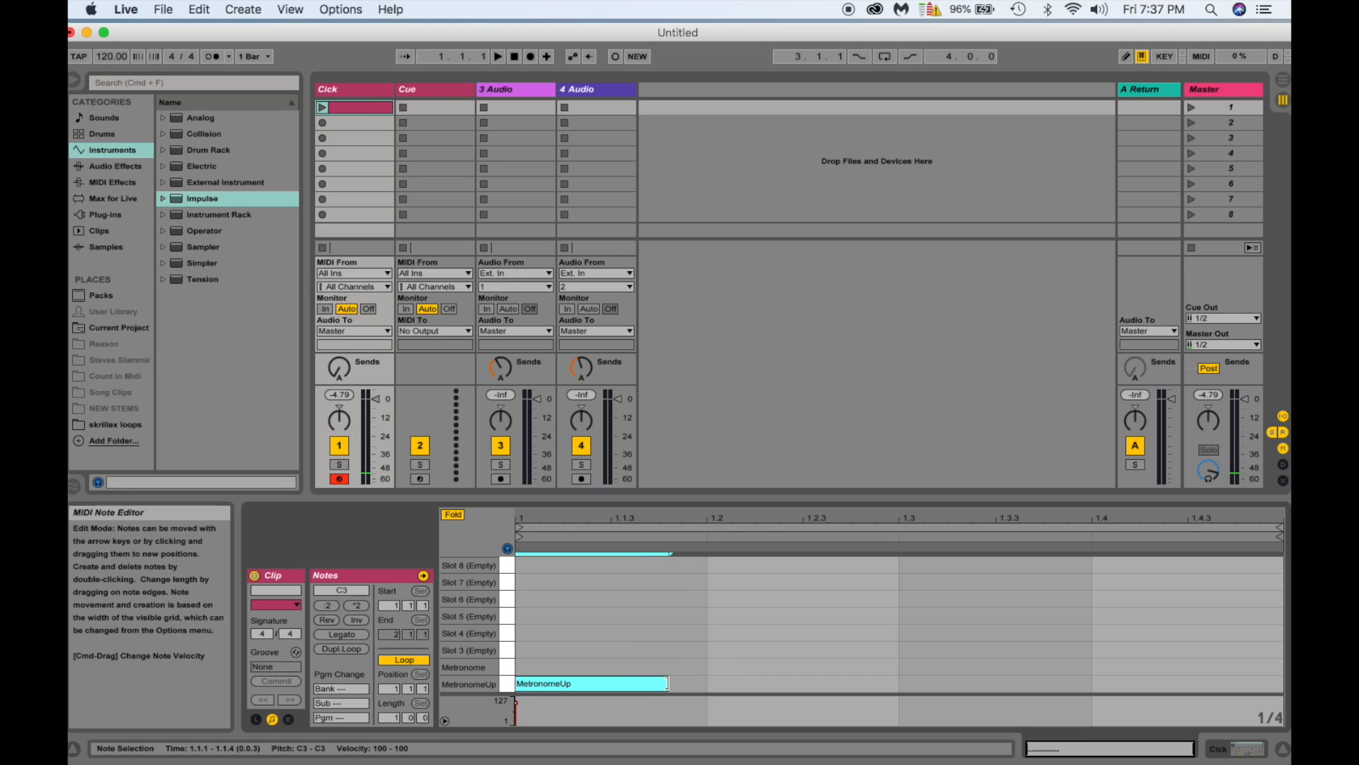
Add quarter-note Metronome hits on beats 1.2, 1.3 and 1.4 of the click clip.
{"action": "double_click", "coordinate": [727, 667]}
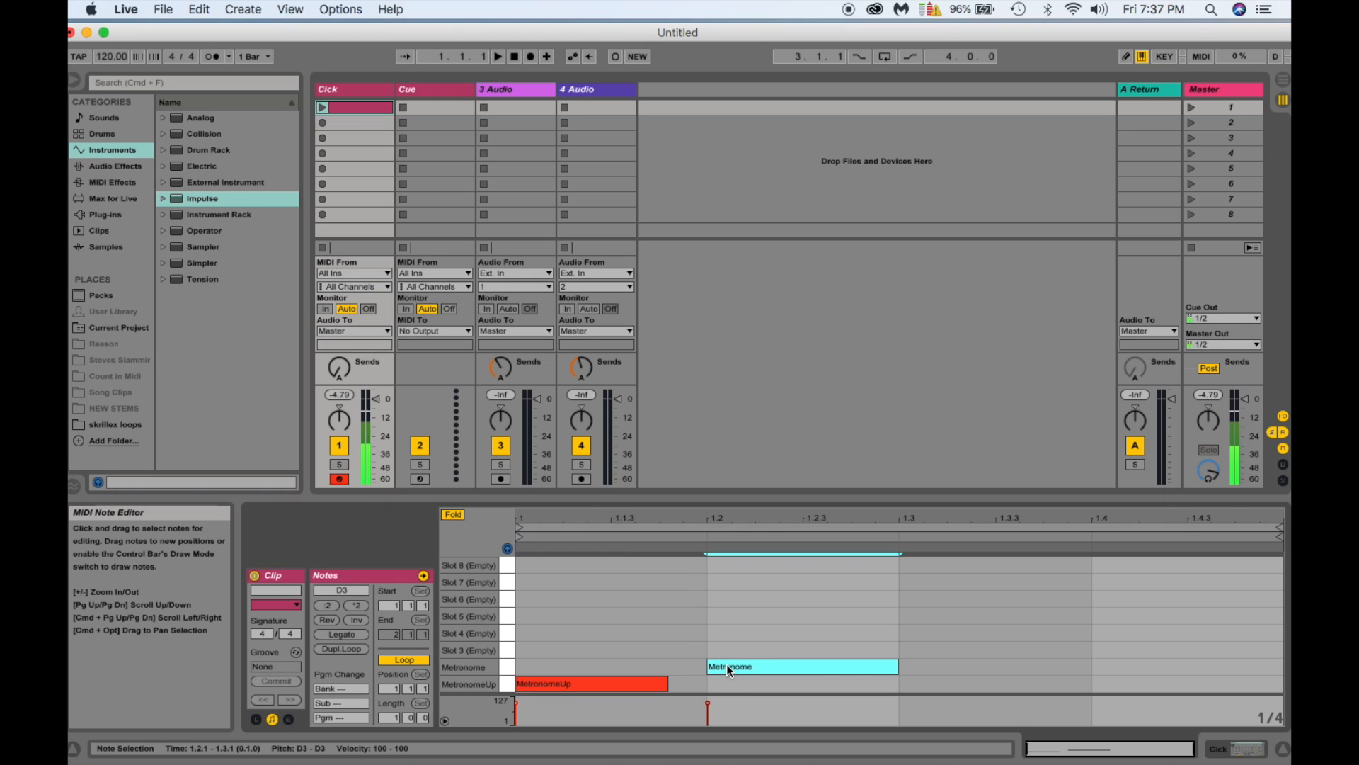
{"action": "double_click", "coordinate": [927, 669]}
{"action": "double_click", "coordinate": [1108, 668]}
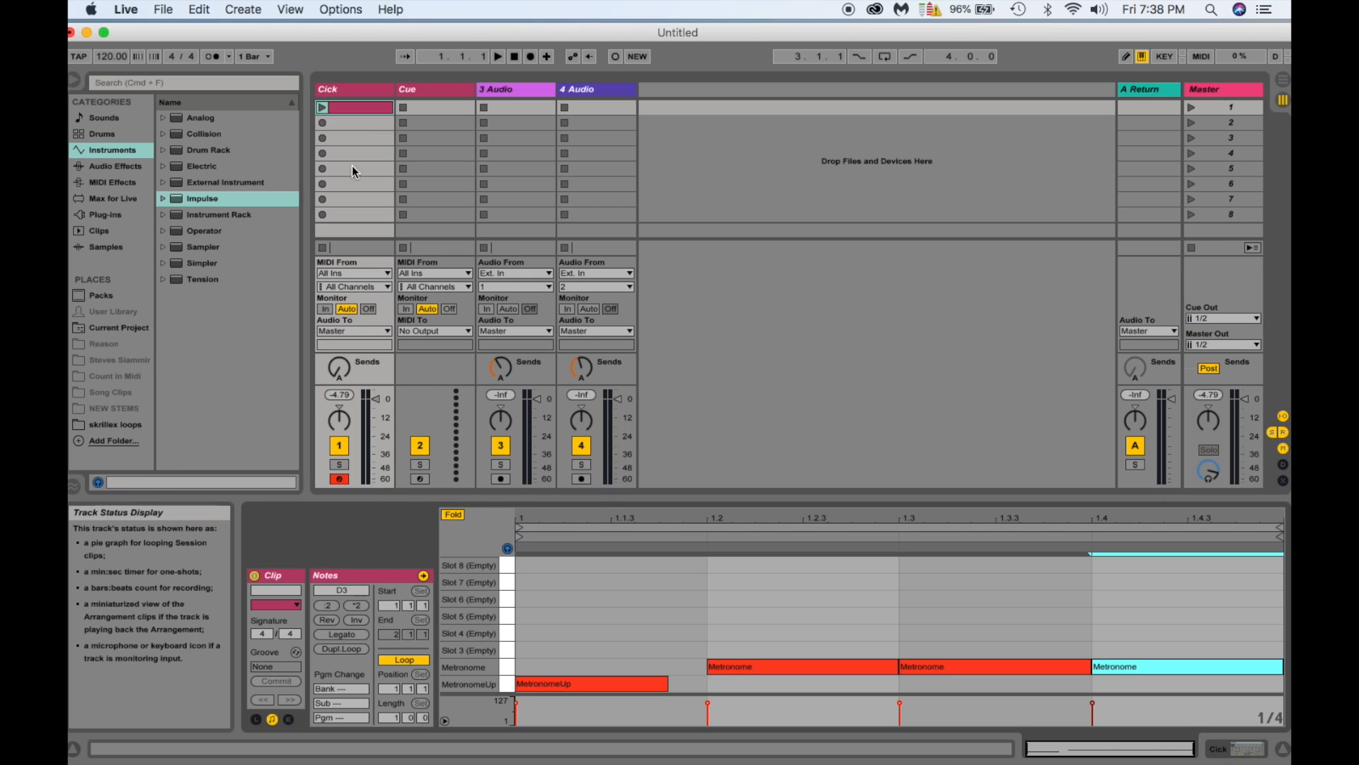
Launch the click clip, try a different tempo, set the tempo to 80.00 BPM, and stop playback.
{"action": "left_click", "coordinate": [322, 107]}
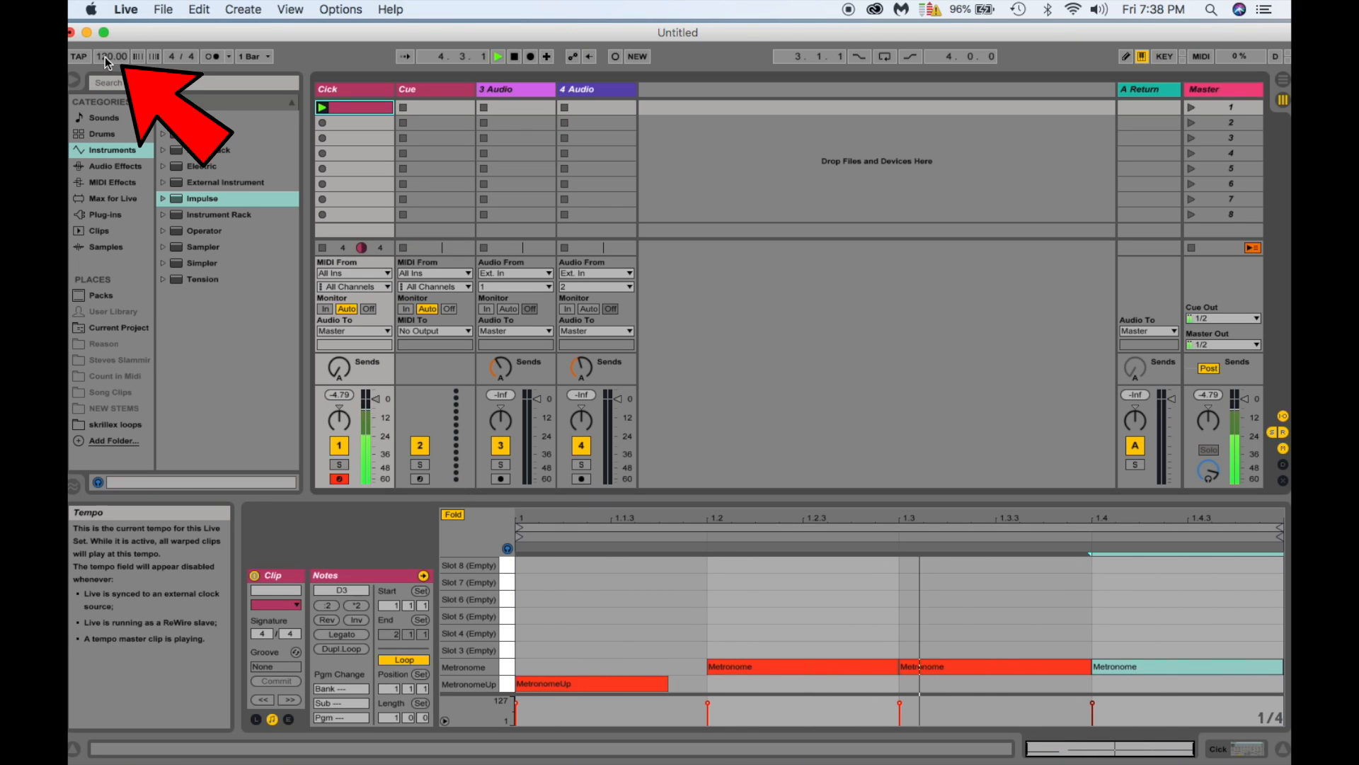
{"action": "left_click_drag", "start_coordinate": [105, 58], "coordinate": [105, 7]}
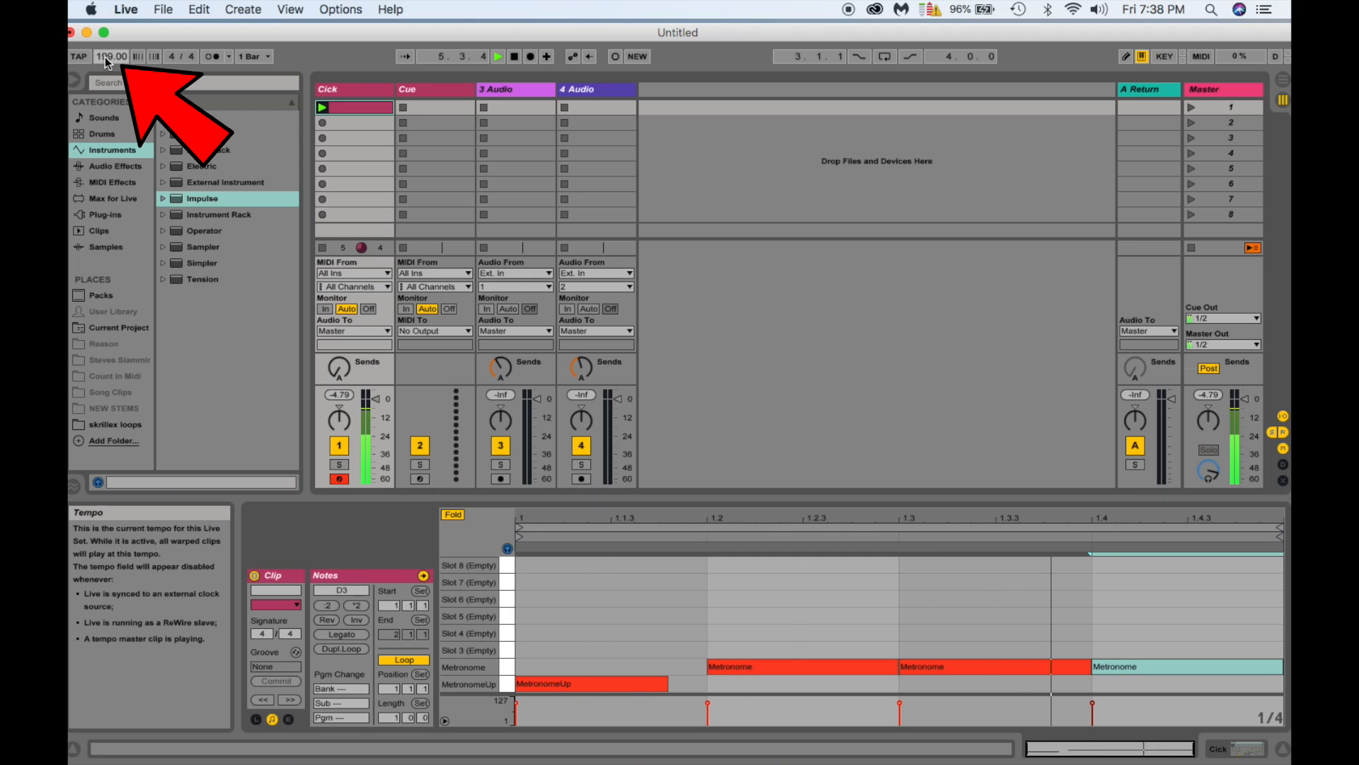
{"action": "left_click_drag", "start_coordinate": [106, 58], "coordinate": [105, 141]}
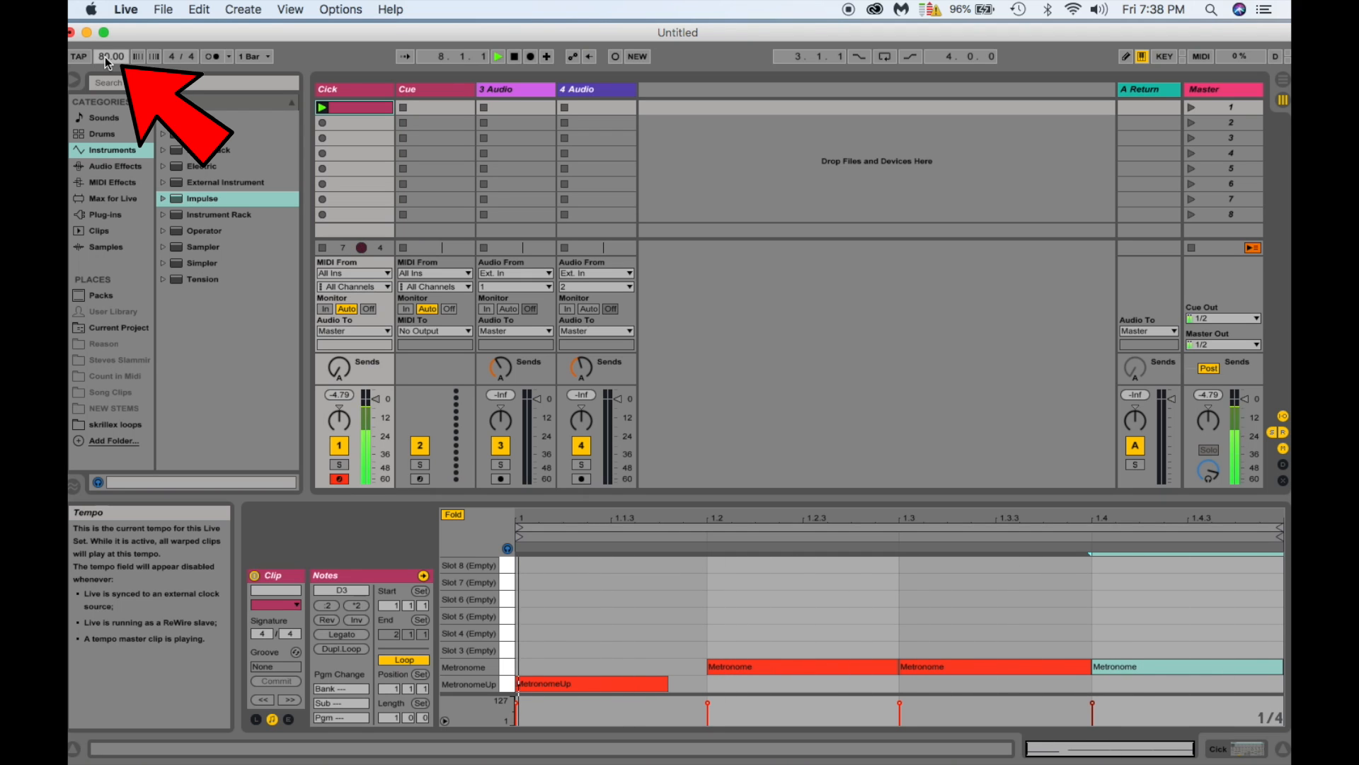
{"action": "left_click", "coordinate": [515, 58]}
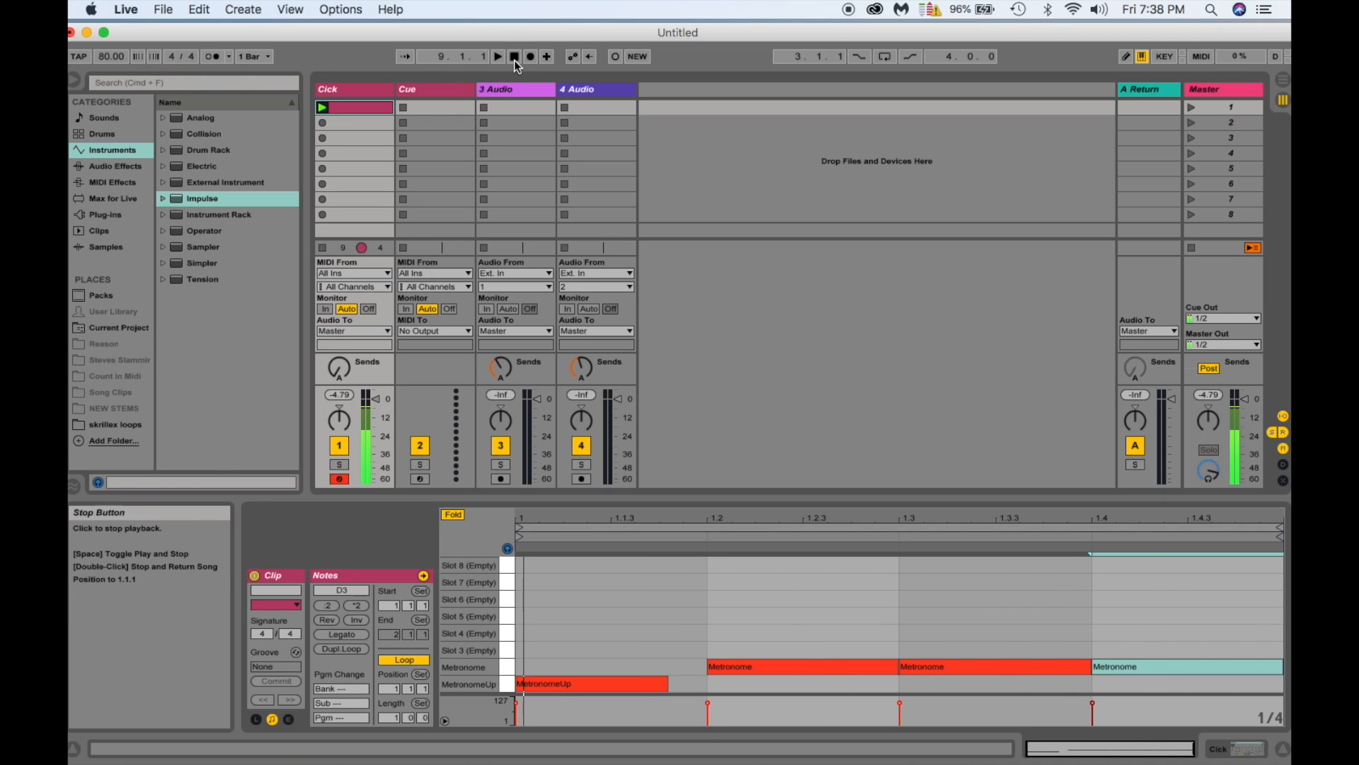
Load a Drum Rack from the instruments browser onto the Cue track.
{"action": "left_click", "coordinate": [431, 100]}
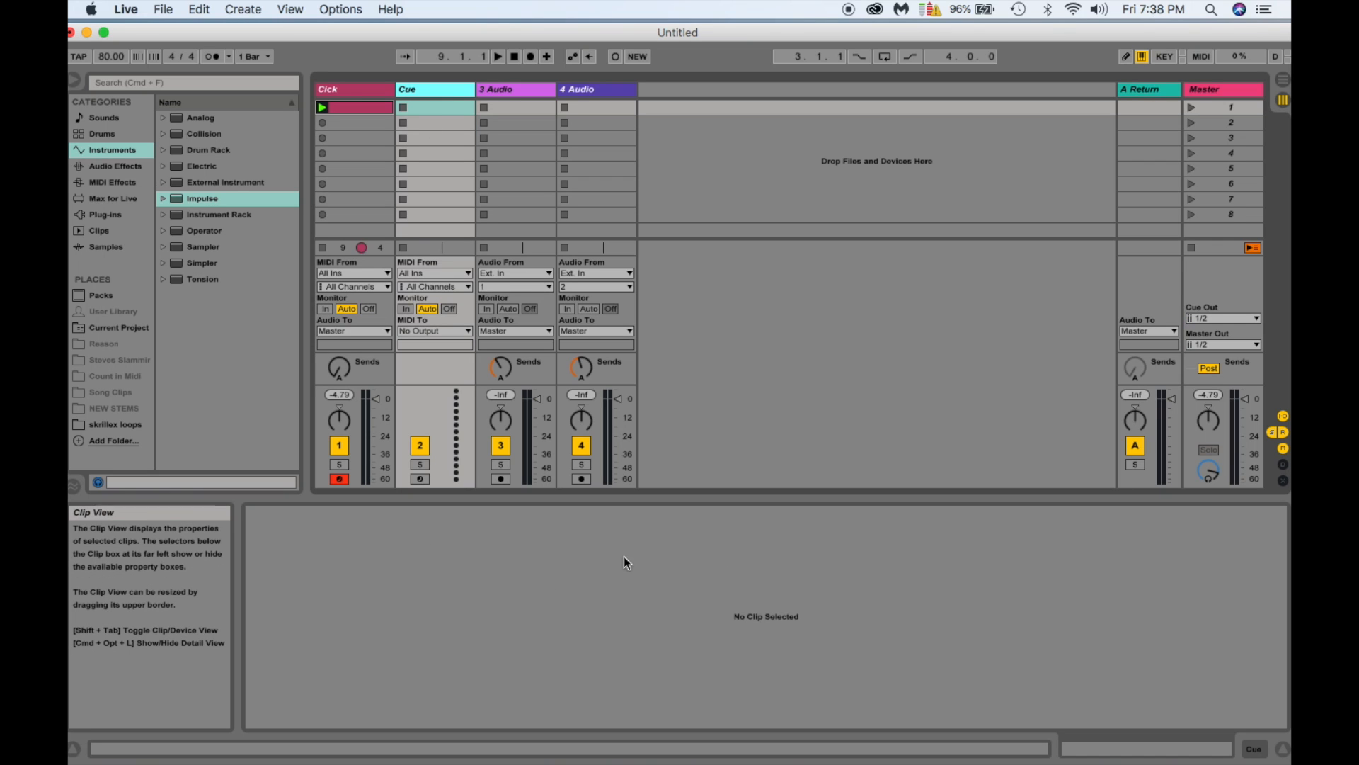
{"action": "left_click", "coordinate": [177, 150]}
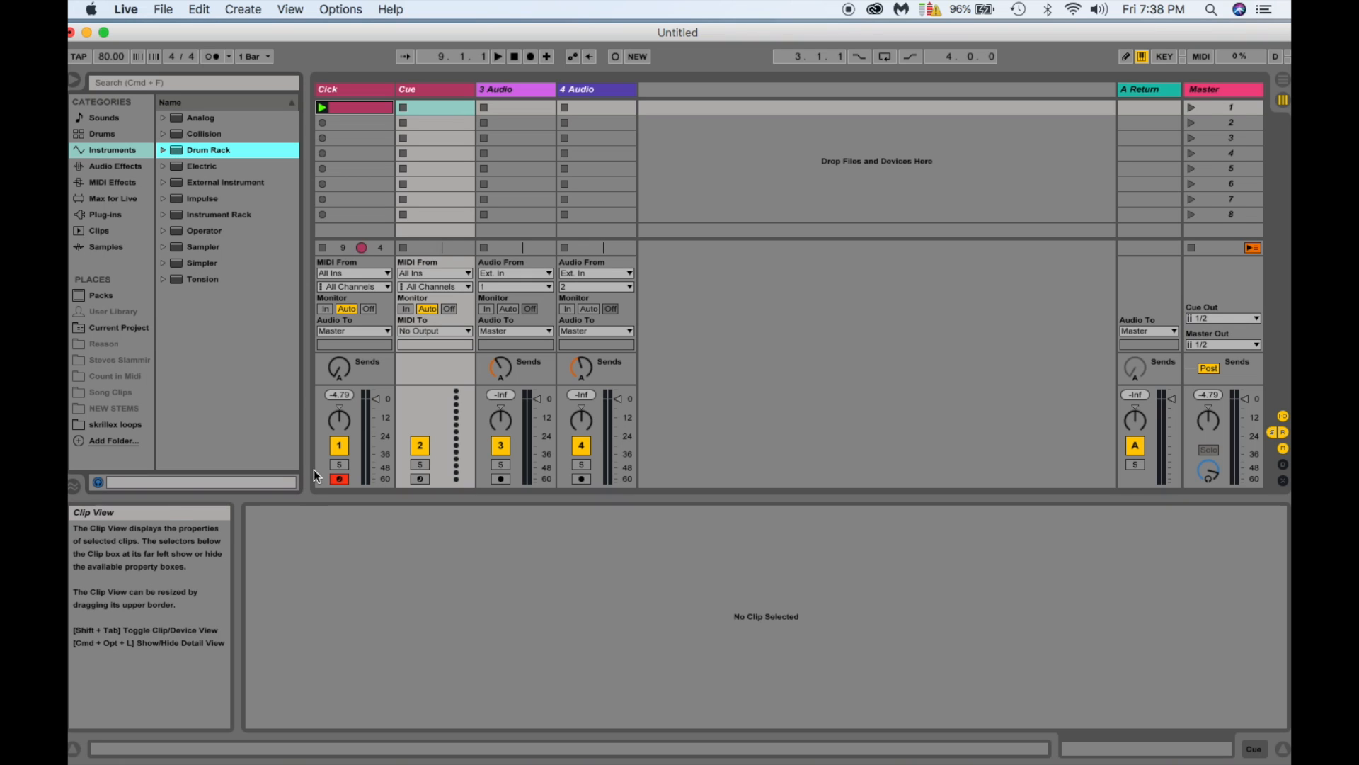
{"action": "left_click_drag", "start_coordinate": [178, 154], "coordinate": [427, 90]}
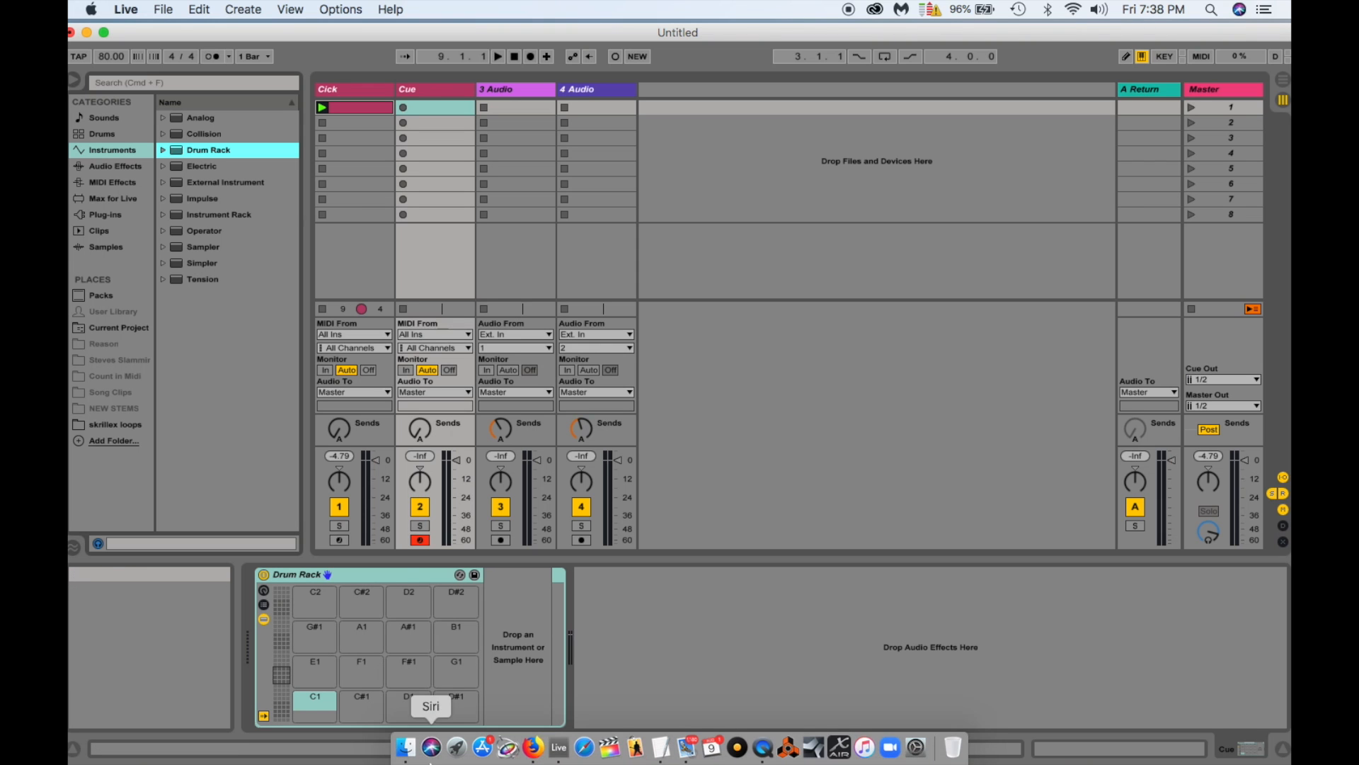
Switch to Finder, reposition the Cue Samp folder window above the Drum Rack, and close the other Finder window.
{"action": "left_click", "coordinate": [405, 756]}
{"action": "left_click_drag", "start_coordinate": [440, 91], "coordinate": [594, 121]}
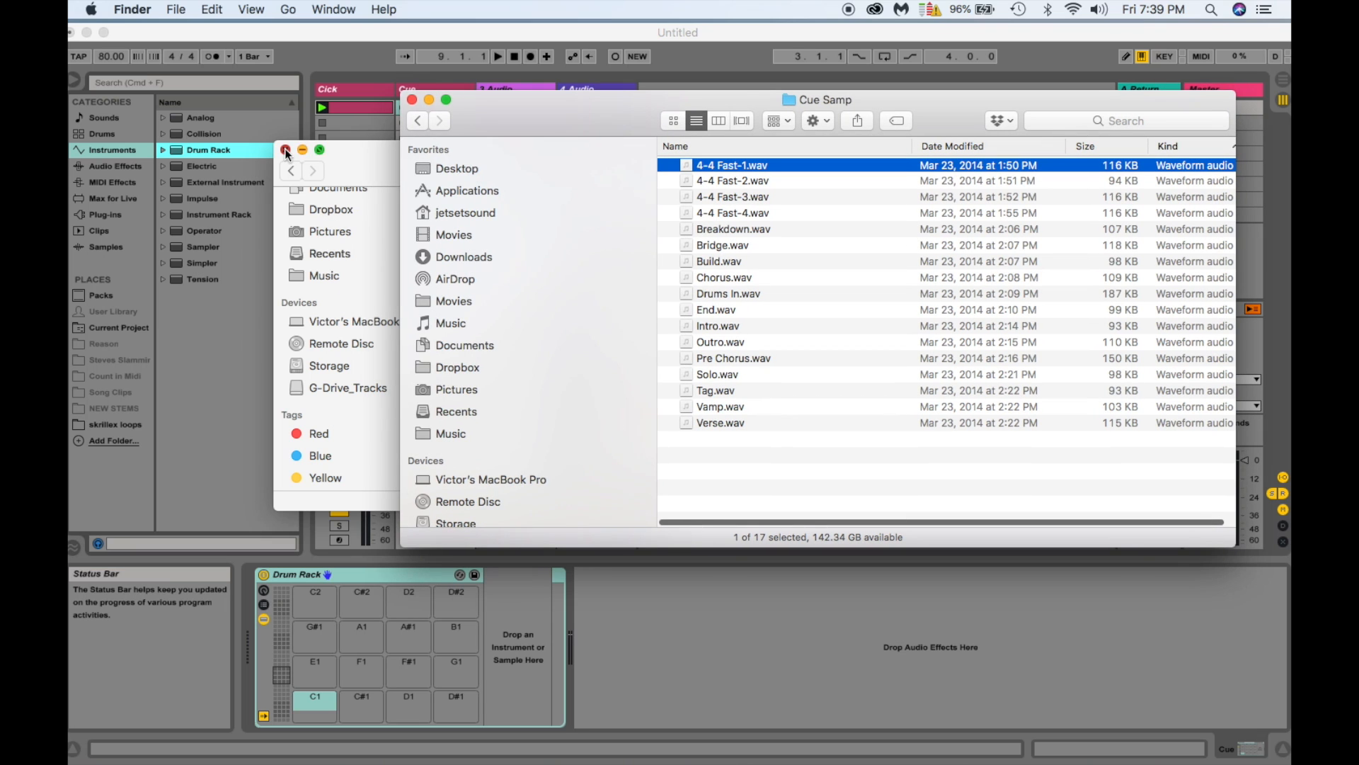
{"action": "left_click", "coordinate": [285, 150]}
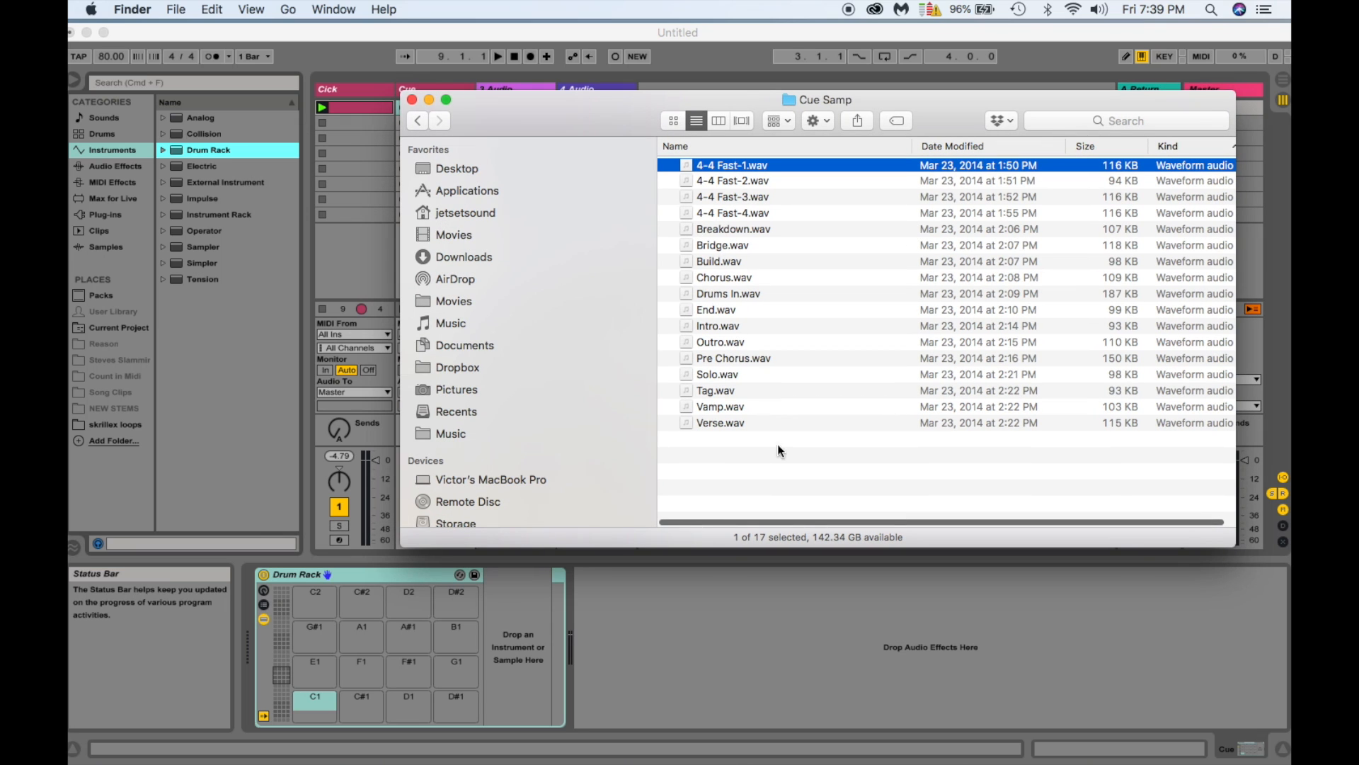
{"action": "left_click", "coordinate": [716, 422]}
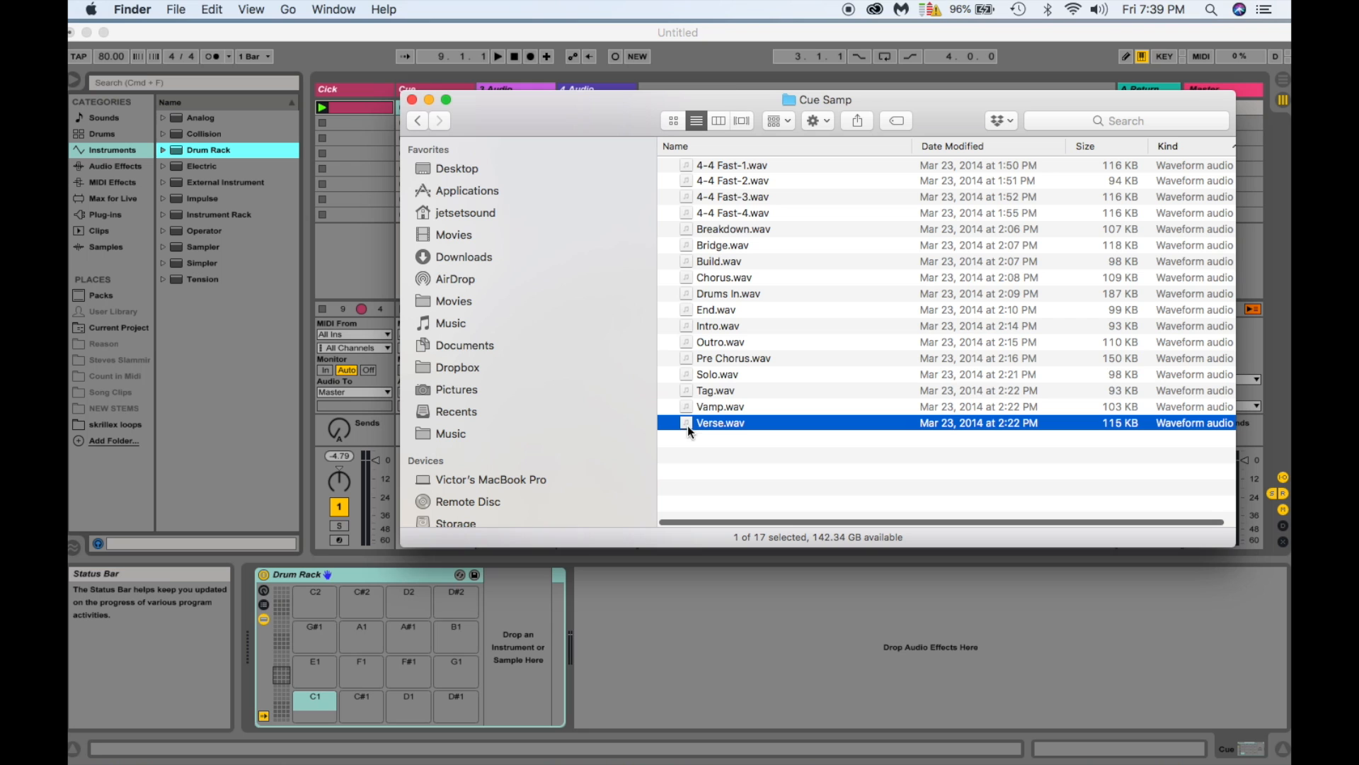
{"action": "left_click_drag", "start_coordinate": [688, 427], "coordinate": [319, 707]}
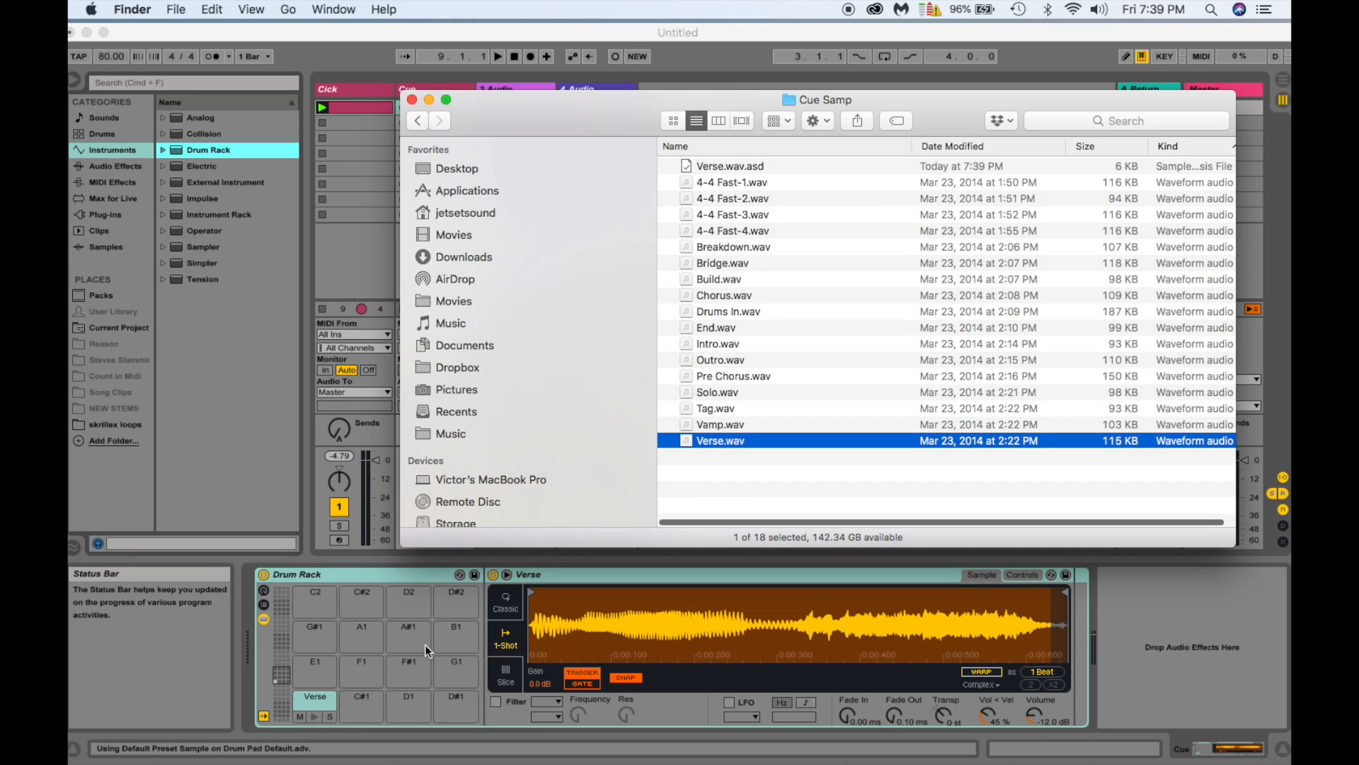
{"action": "left_click", "coordinate": [310, 699]}
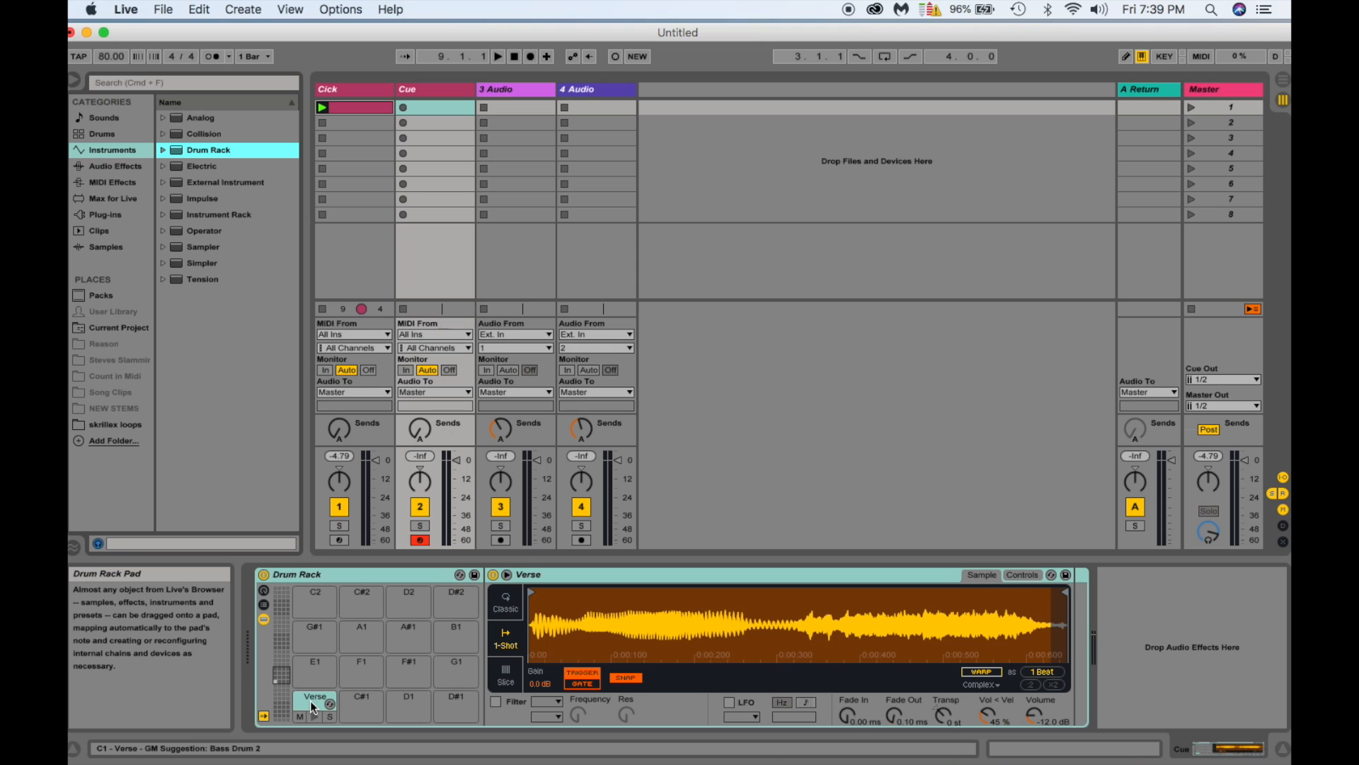
{"action": "right_click", "coordinate": [310, 699]}
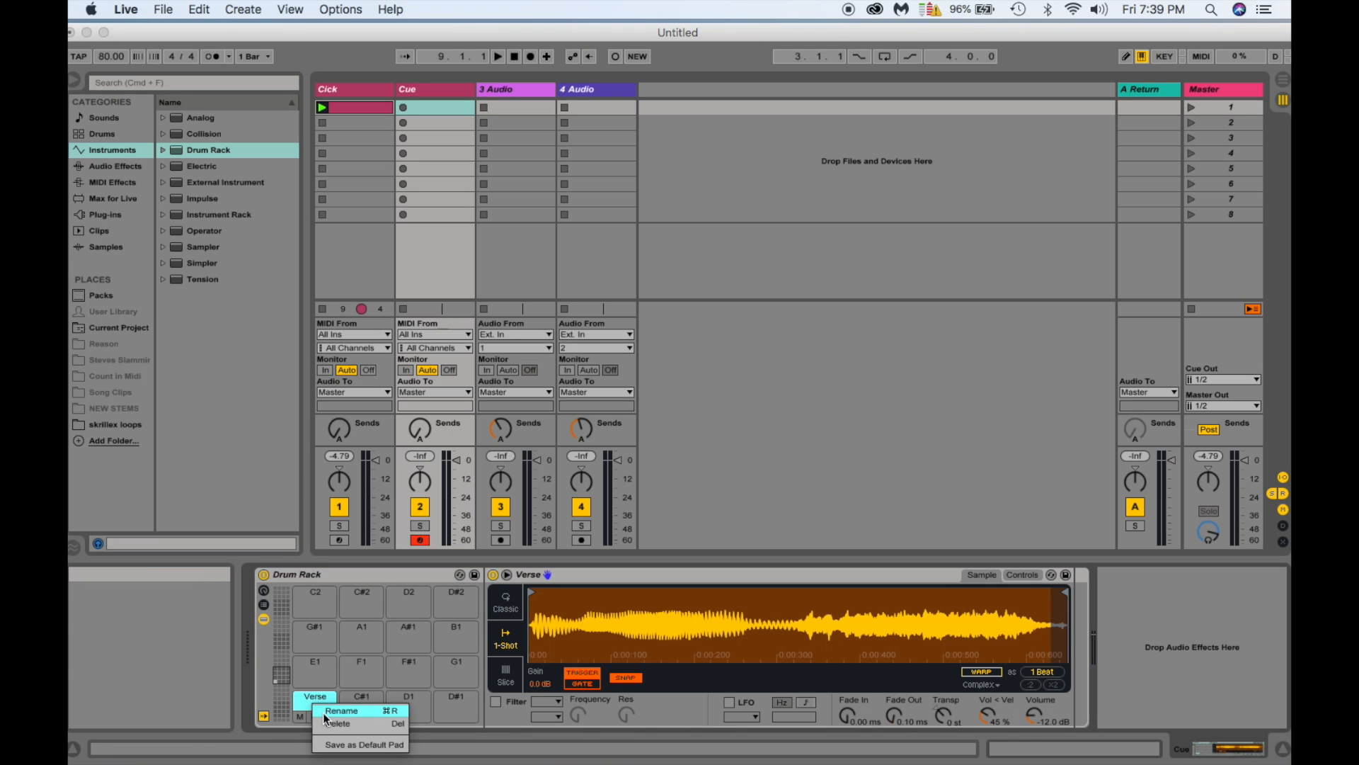
{"action": "left_click", "coordinate": [333, 723]}
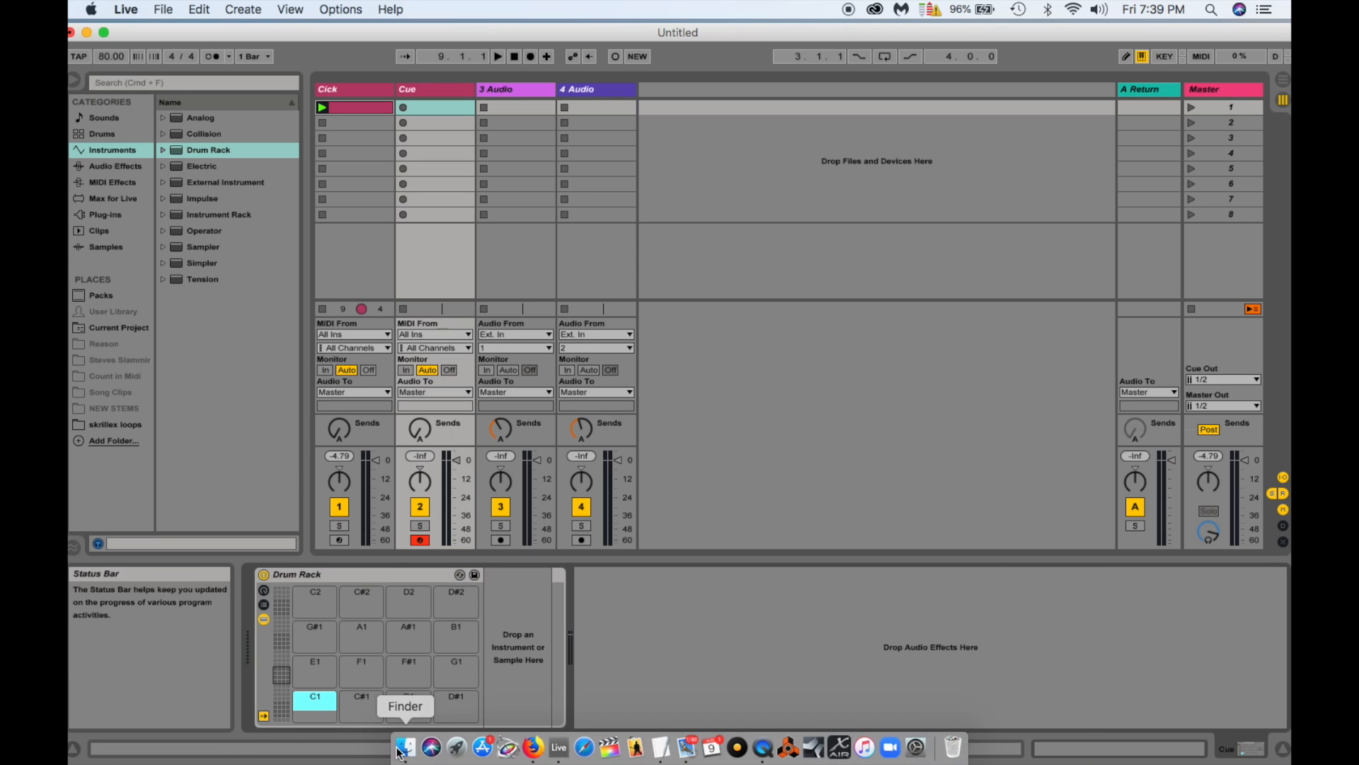
Switch back to Finder and load Intro.wav onto Drum Rack pad C1 and Outro.wav onto pad C#1.
{"action": "left_click", "coordinate": [404, 748]}
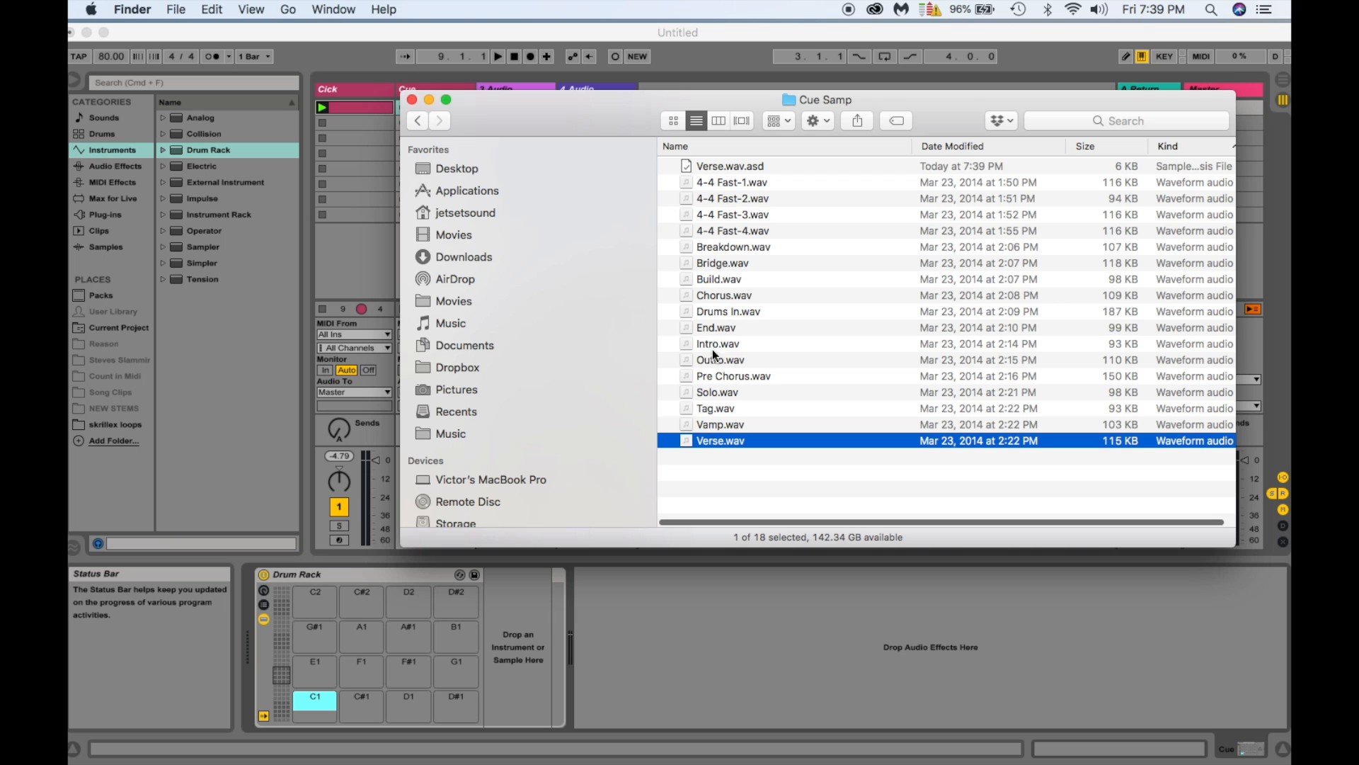
{"action": "left_click", "coordinate": [688, 342]}
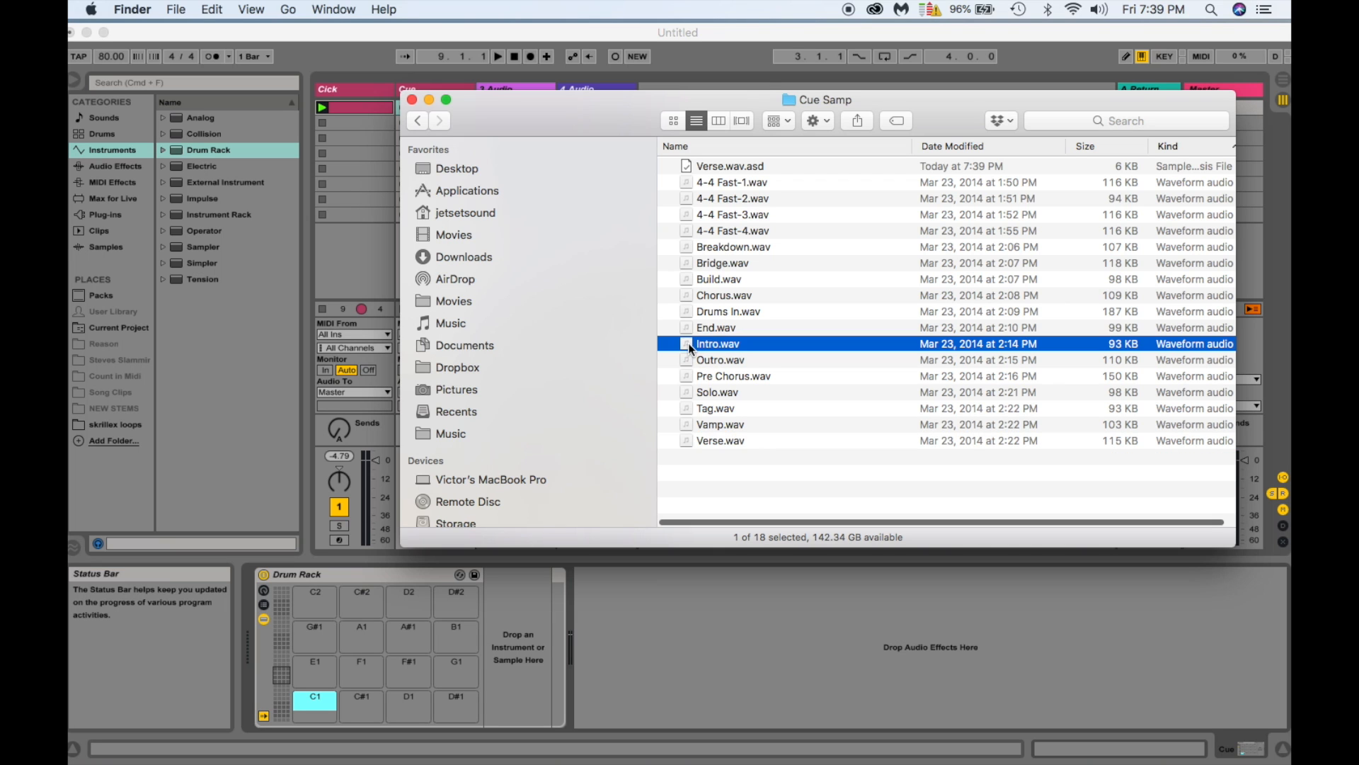
{"action": "left_click_drag", "start_coordinate": [689, 342], "coordinate": [317, 711]}
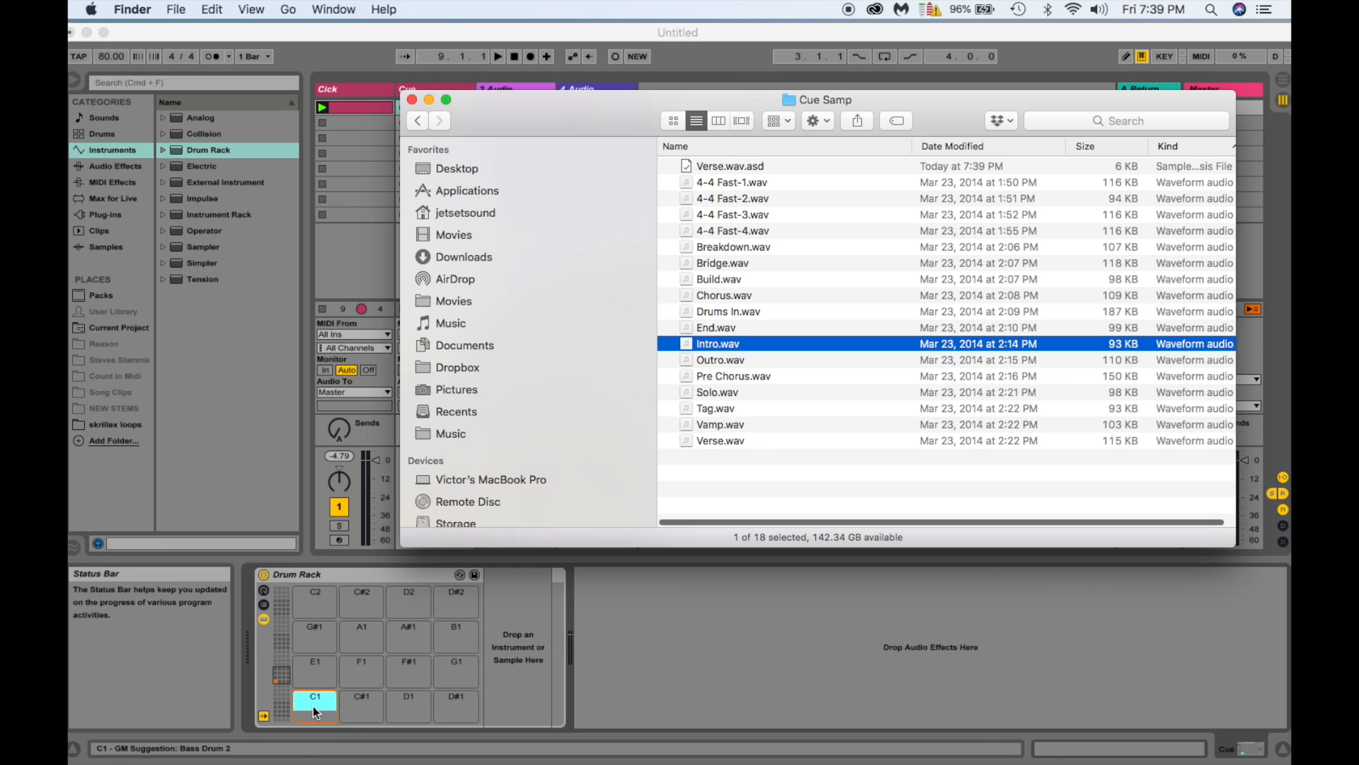
{"action": "left_click_drag", "start_coordinate": [691, 379], "coordinate": [363, 710]}
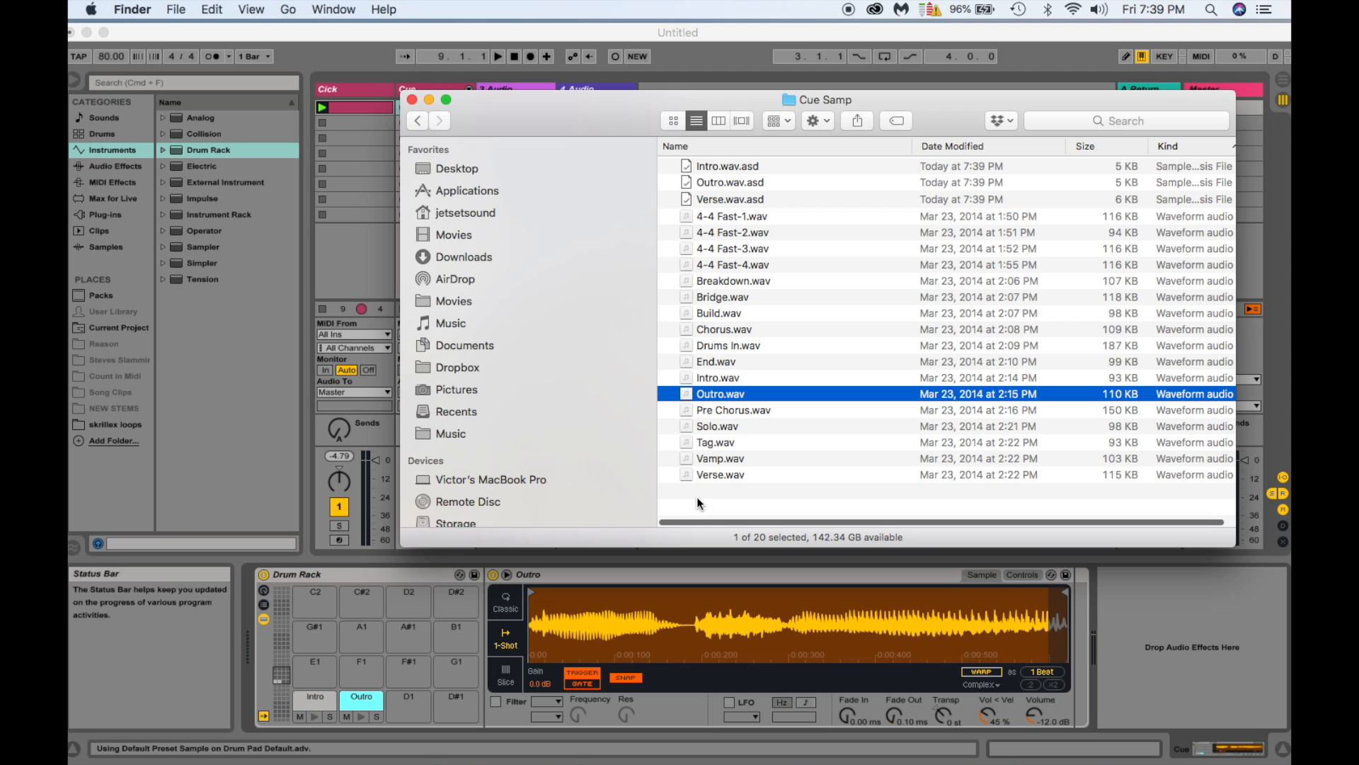
Load Verse.wav onto Drum Rack pad D1 and Chorus.wav onto pad D#1.
{"action": "left_click", "coordinate": [690, 474]}
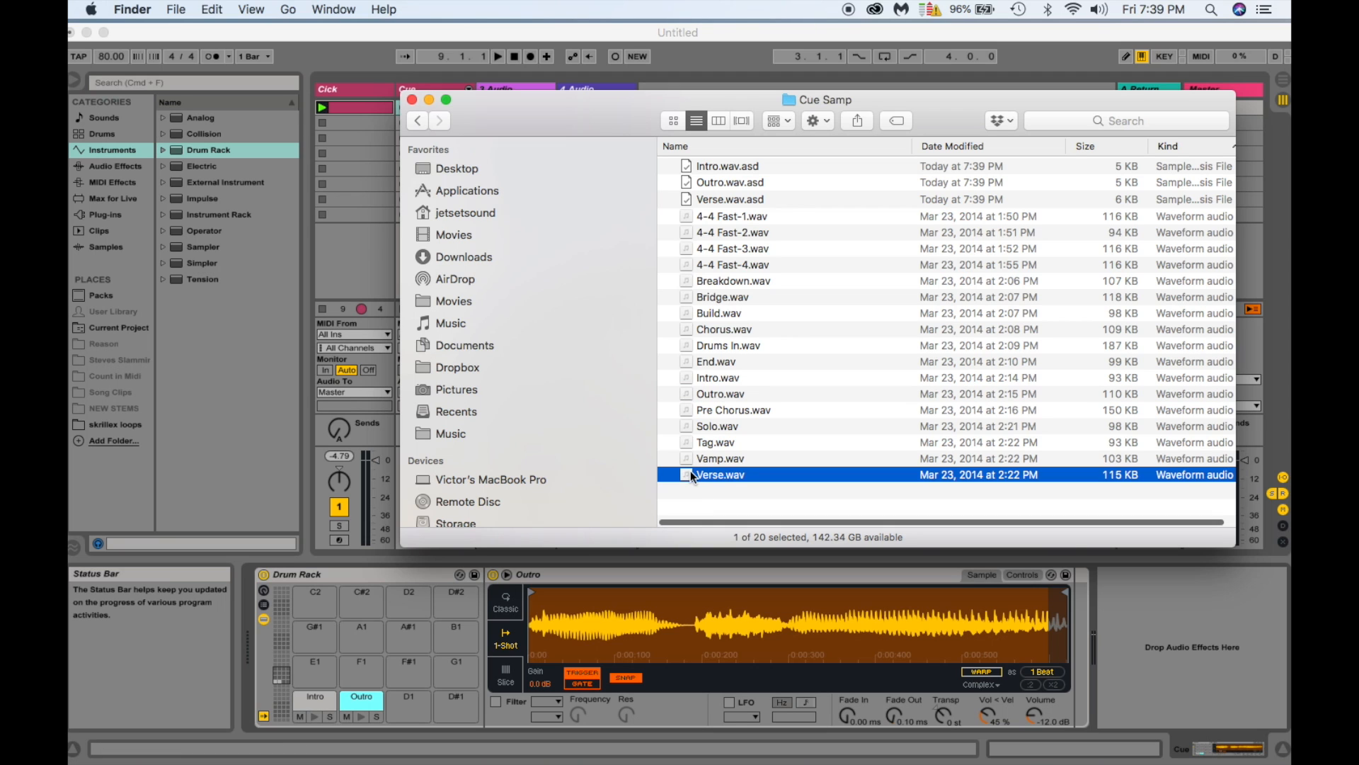
{"action": "left_click_drag", "start_coordinate": [691, 472], "coordinate": [409, 699]}
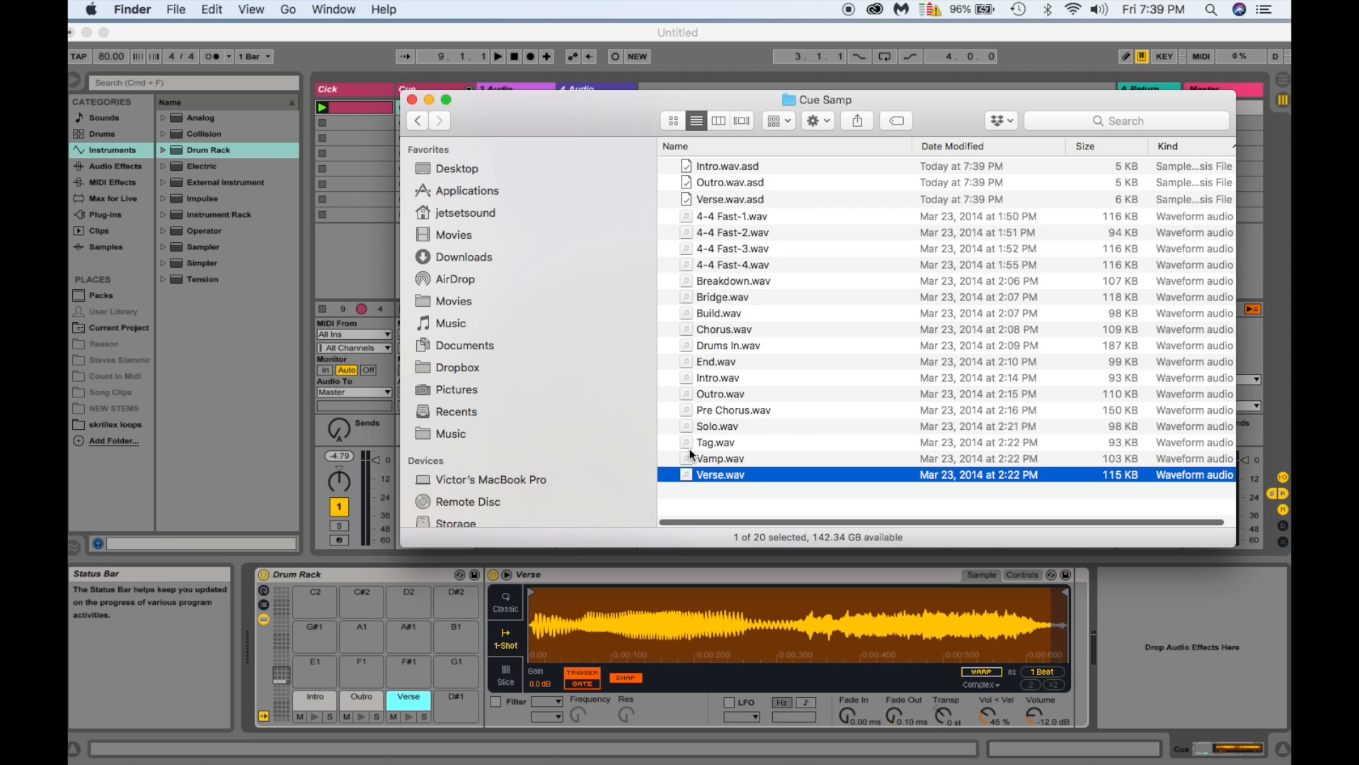
{"action": "double_click", "coordinate": [691, 329]}
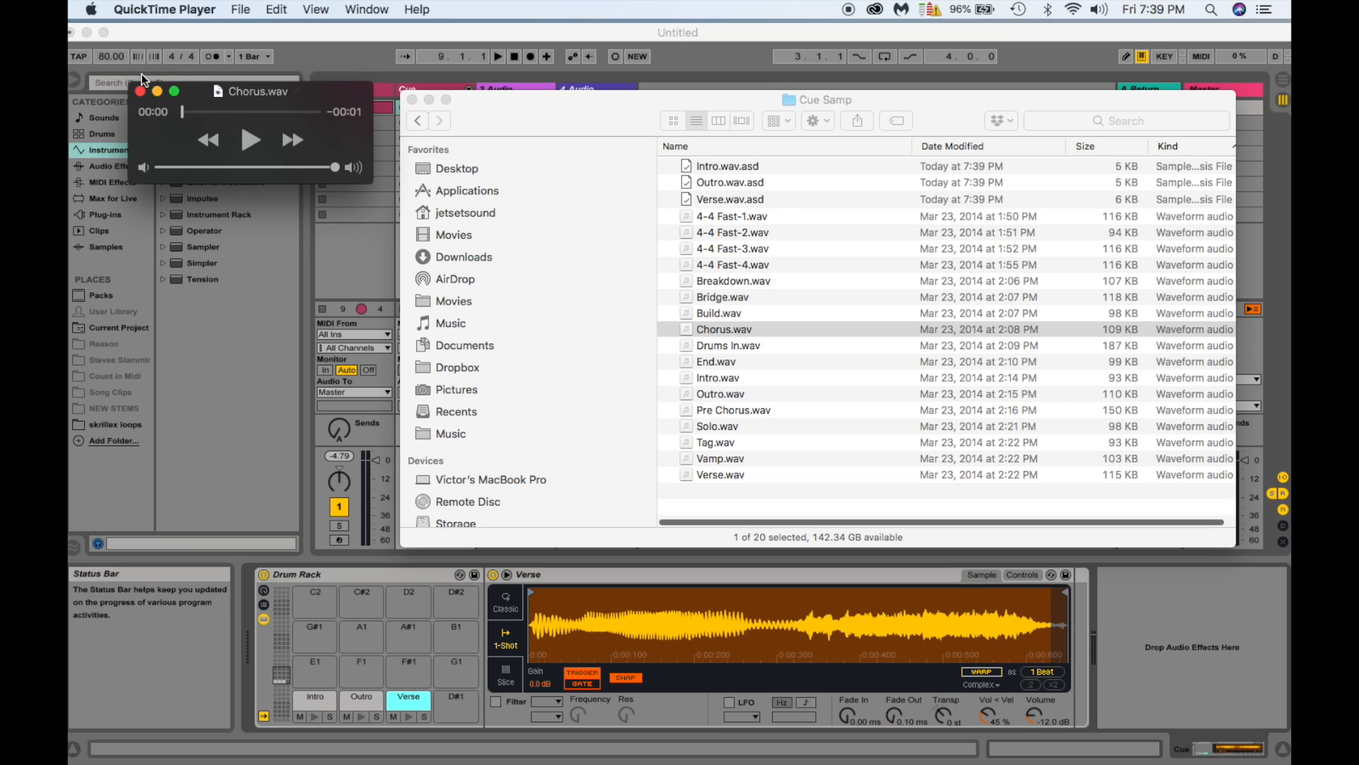
{"action": "left_click", "coordinate": [140, 92]}
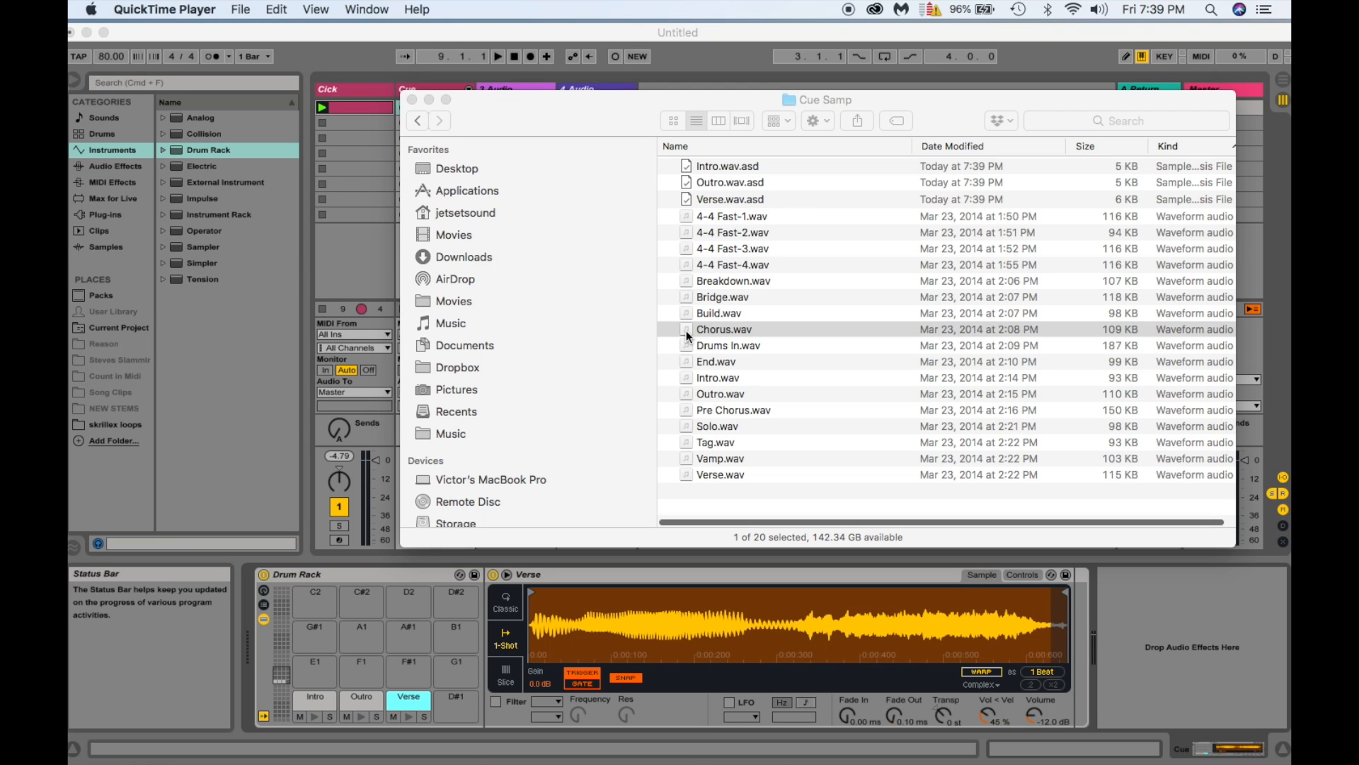
{"action": "left_click_drag", "start_coordinate": [686, 329], "coordinate": [459, 706]}
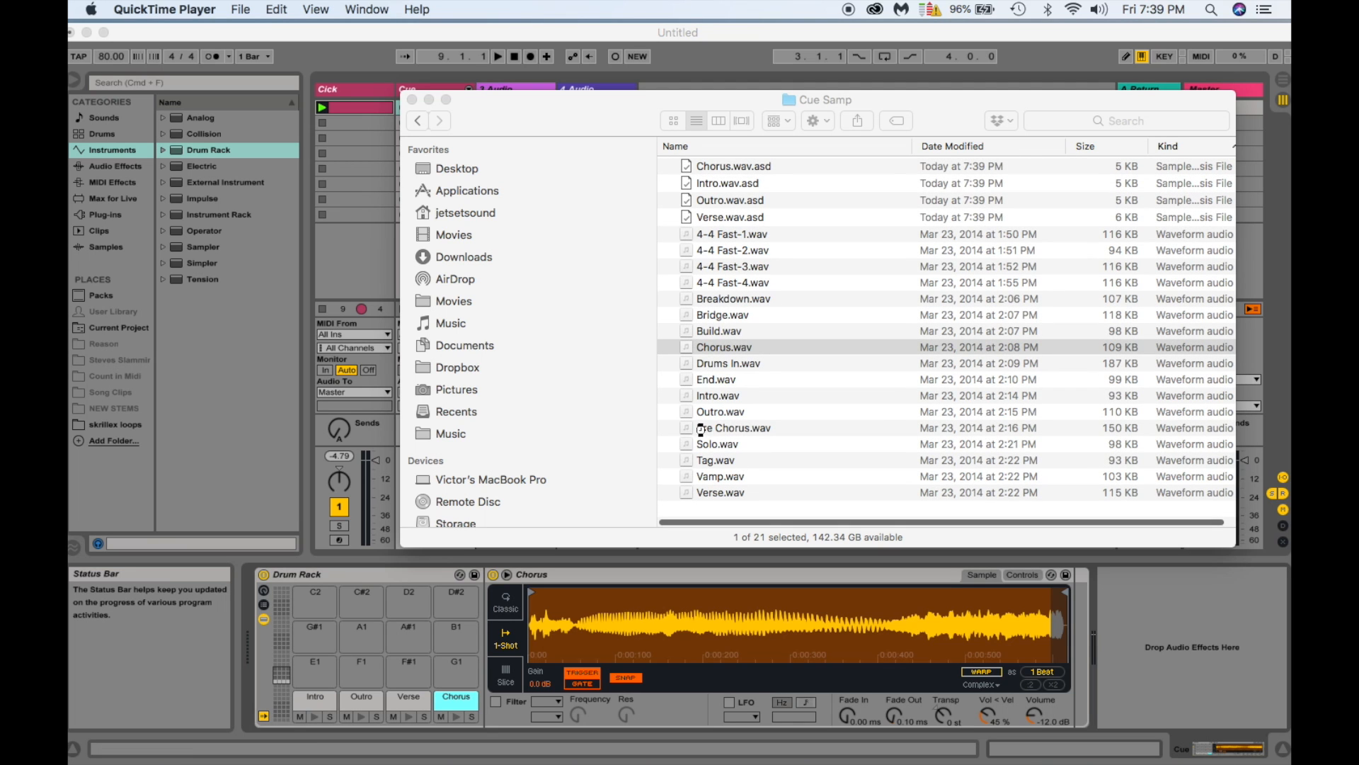
Load Pre Chorus.wav onto Drum Rack pad E1 and Bridge.wav onto pad F1.
{"action": "left_click", "coordinate": [701, 428]}
{"action": "left_click", "coordinate": [684, 427]}
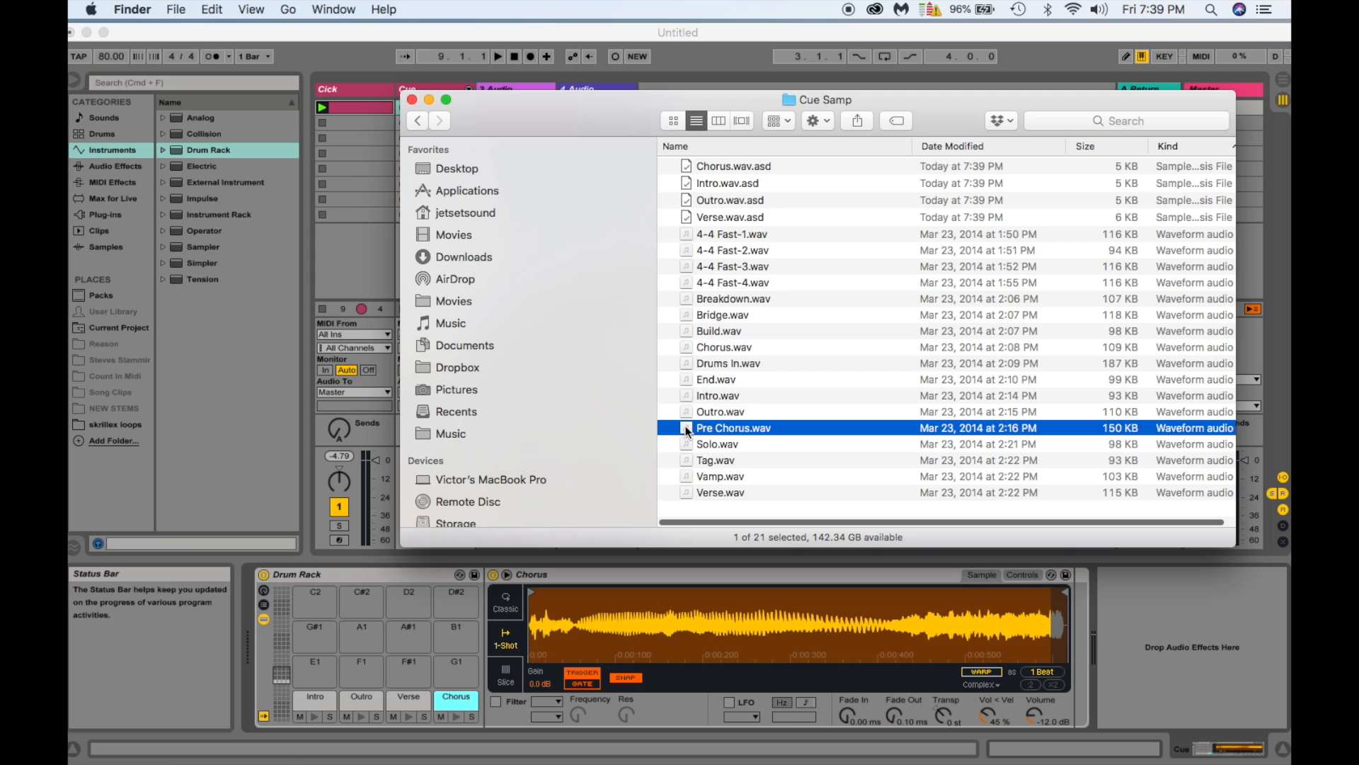
{"action": "left_click_drag", "start_coordinate": [686, 426], "coordinate": [315, 669]}
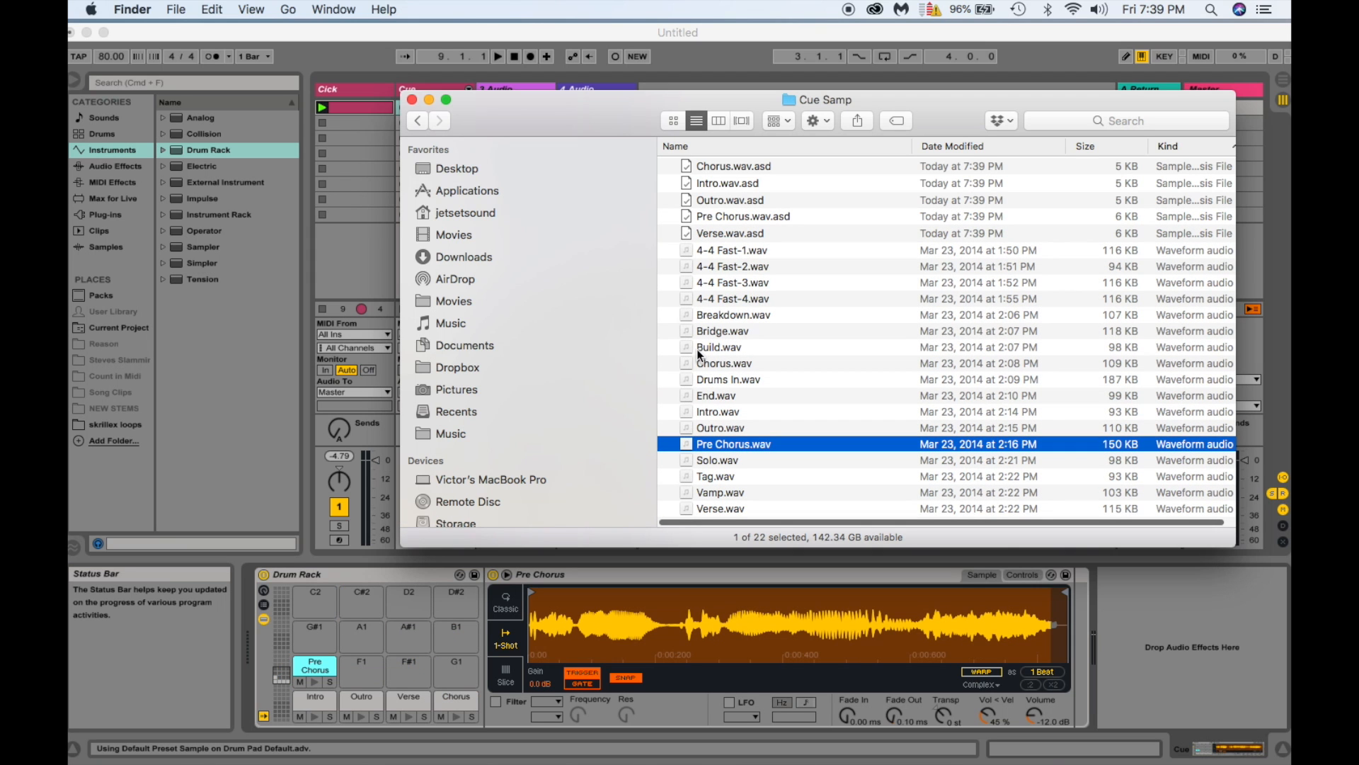
{"action": "left_click", "coordinate": [687, 330]}
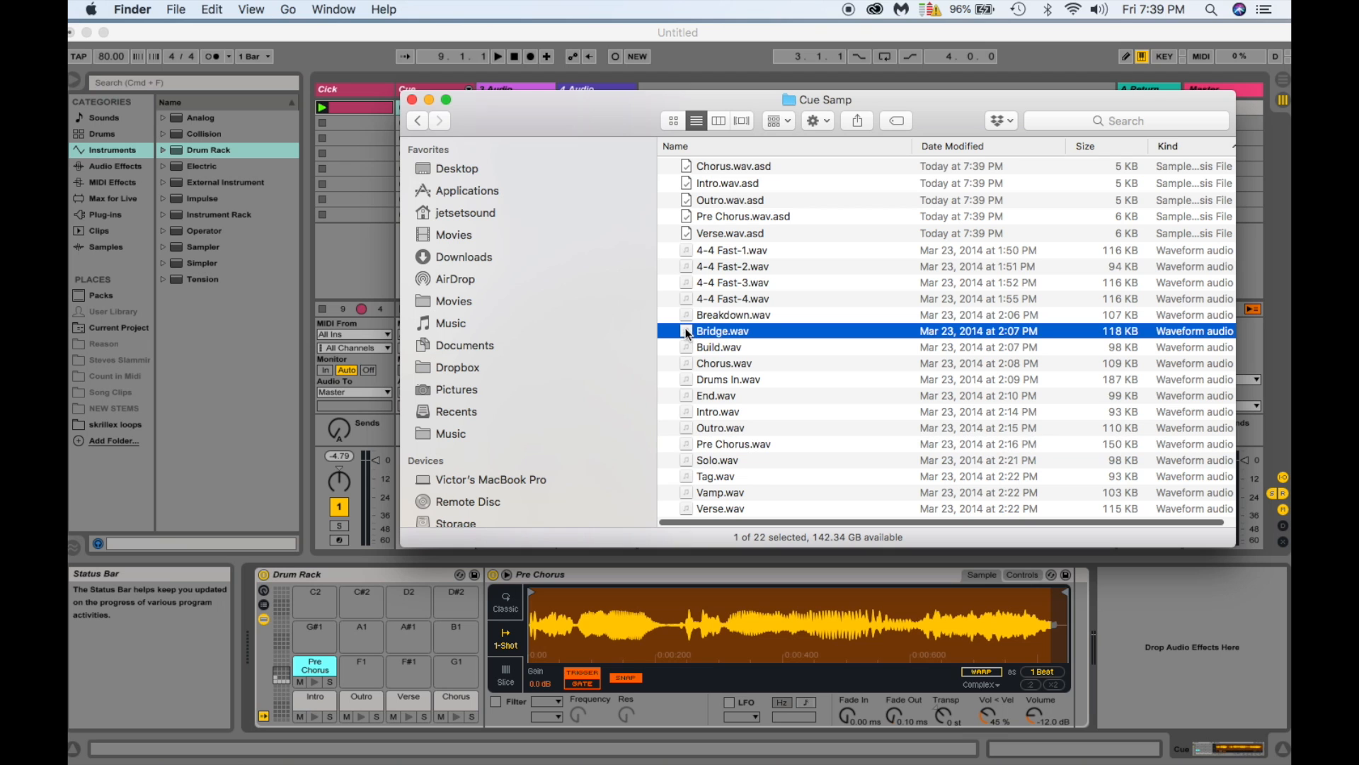
{"action": "left_click_drag", "start_coordinate": [410, 627], "coordinate": [363, 669]}
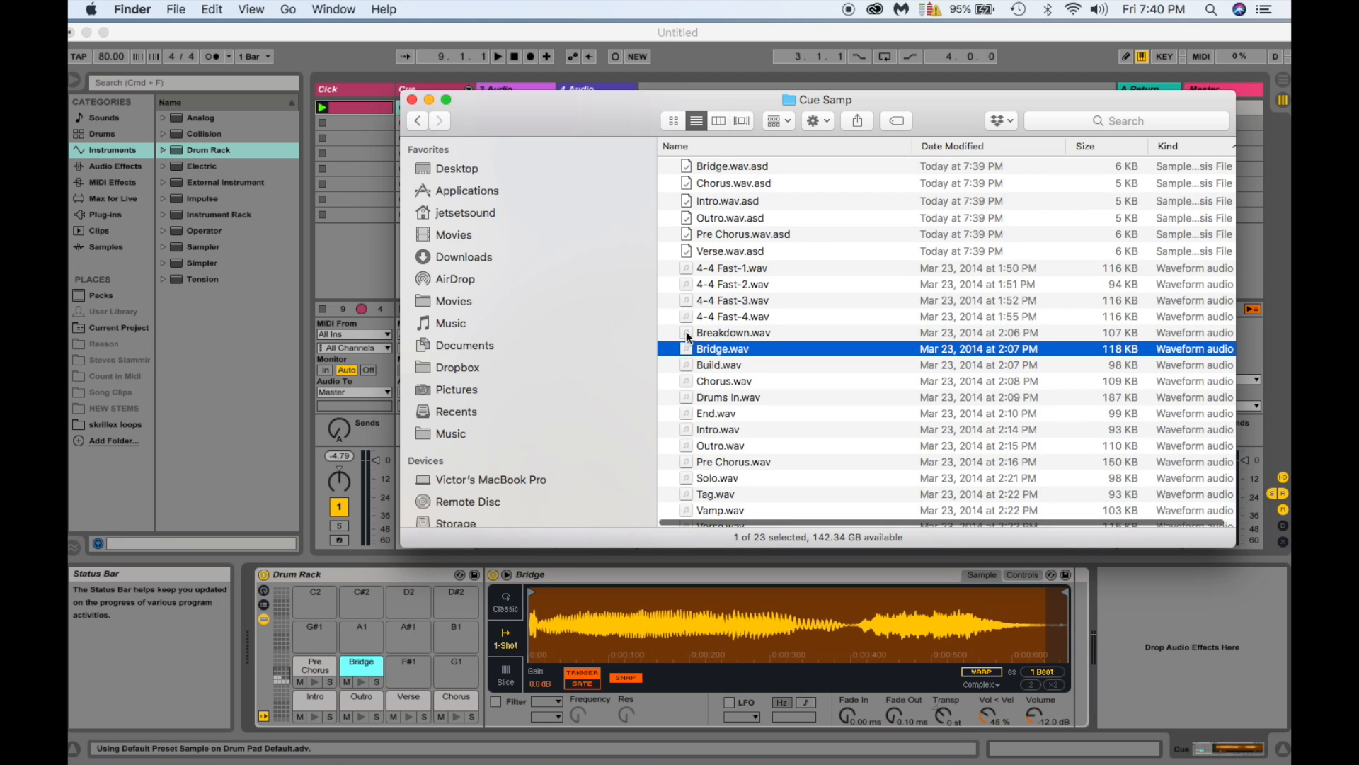
Load Breakdown.wav onto Drum Rack pad F#1 and Solo.wav onto pad G1.
{"action": "left_click", "coordinate": [687, 333]}
{"action": "left_click_drag", "start_coordinate": [507, 562], "coordinate": [409, 664]}
{"action": "scroll", "coordinate": [733, 453], "scroll_direction": "down", "scroll_amount": 2}
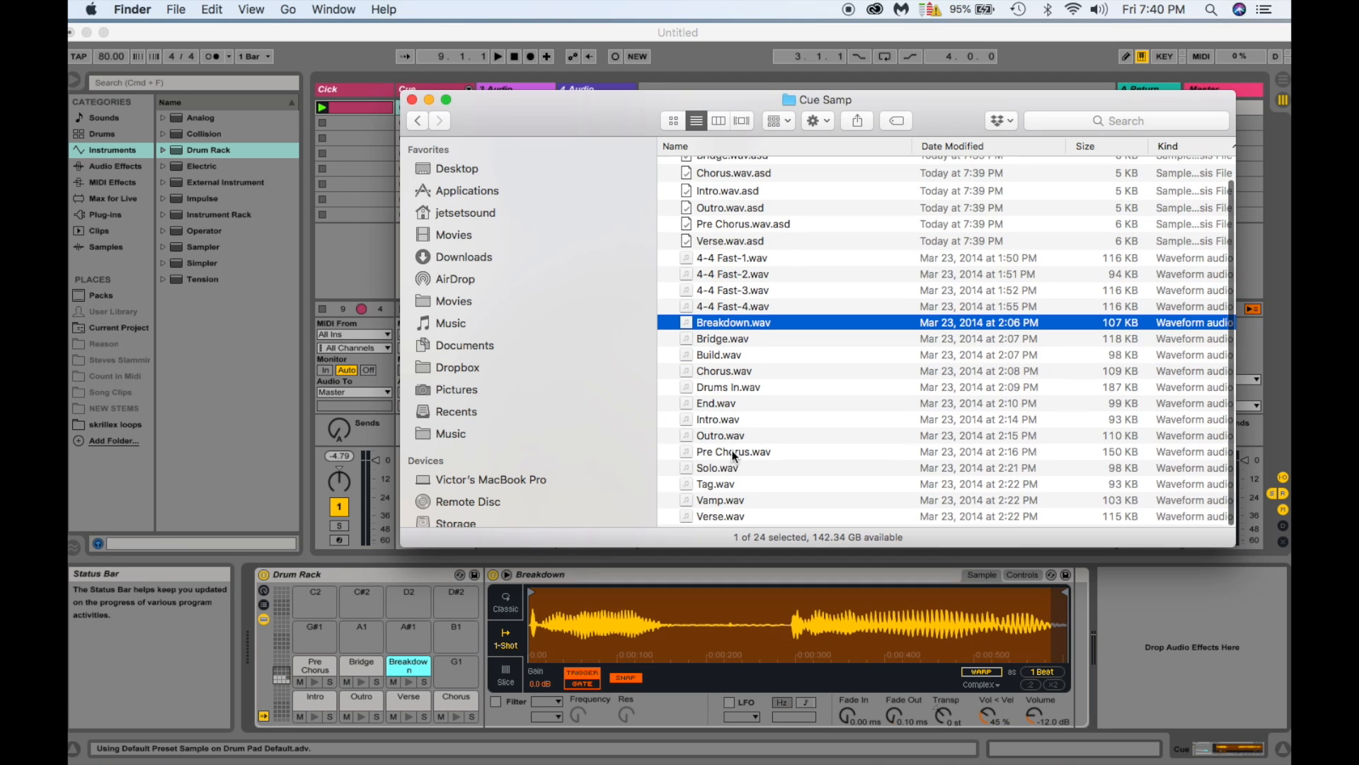
{"action": "left_click", "coordinate": [693, 470]}
{"action": "left_click_drag", "start_coordinate": [689, 468], "coordinate": [457, 669]}
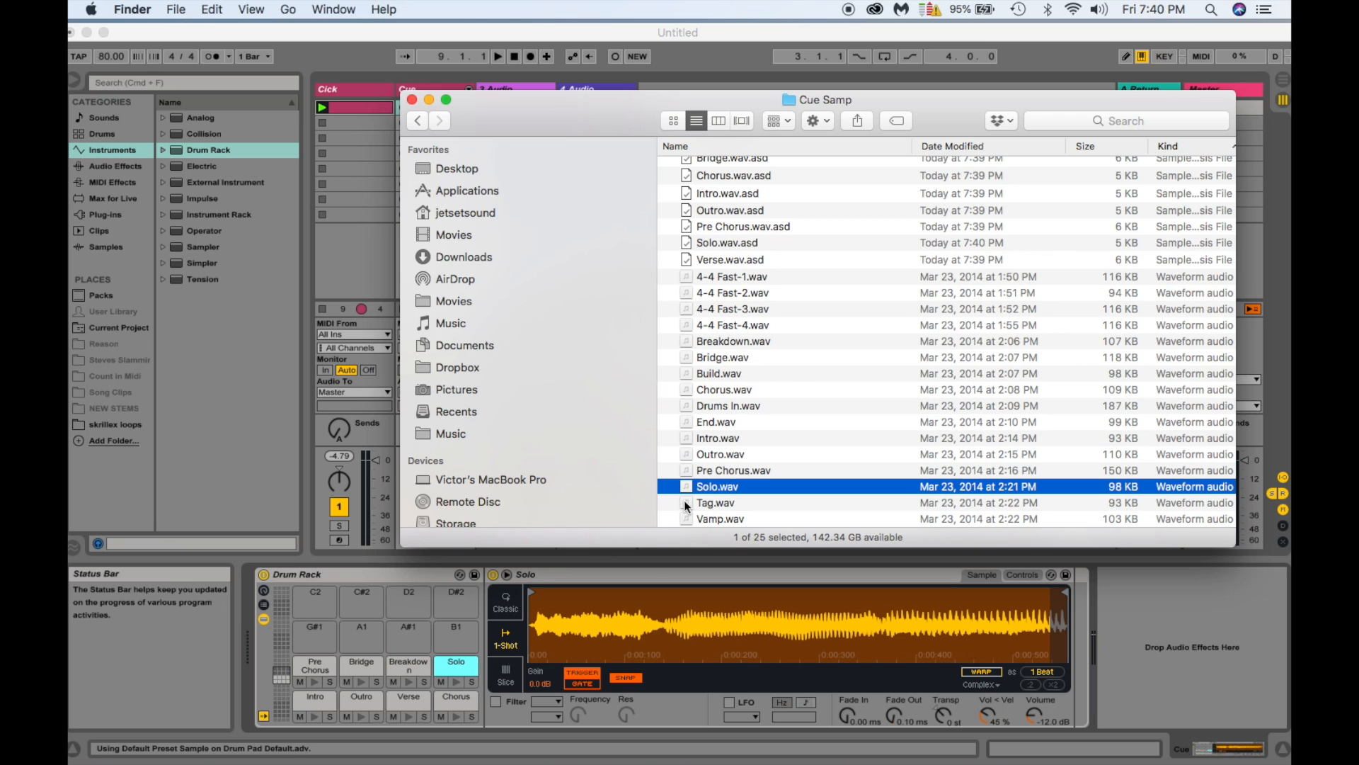
Load Tag.wav and 4-4 Fast-1.wav to 4-4 Fast-4.wav in order onto pads G#1 through C2, and minimize the Finder window.
{"action": "left_click_drag", "start_coordinate": [687, 499], "coordinate": [331, 634]}
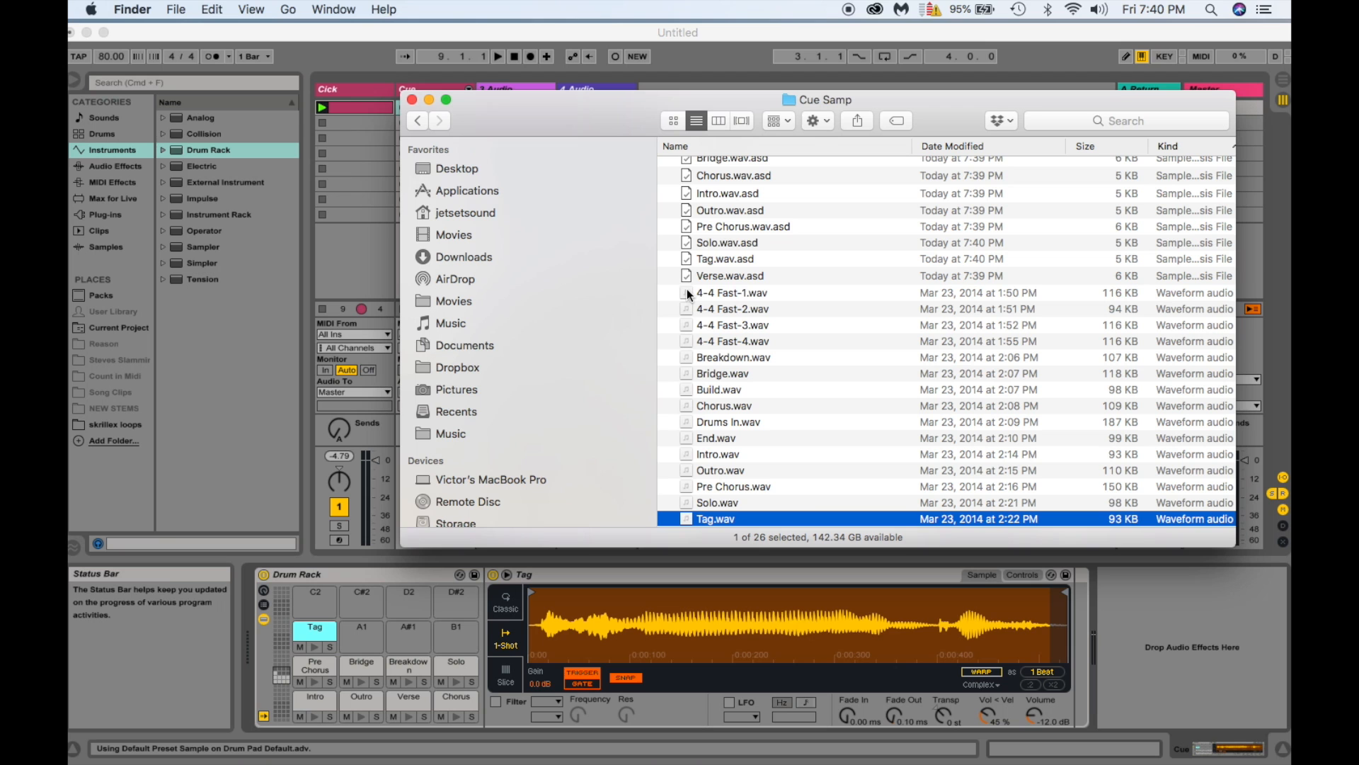
{"action": "left_click_drag", "start_coordinate": [687, 289], "coordinate": [383, 635]}
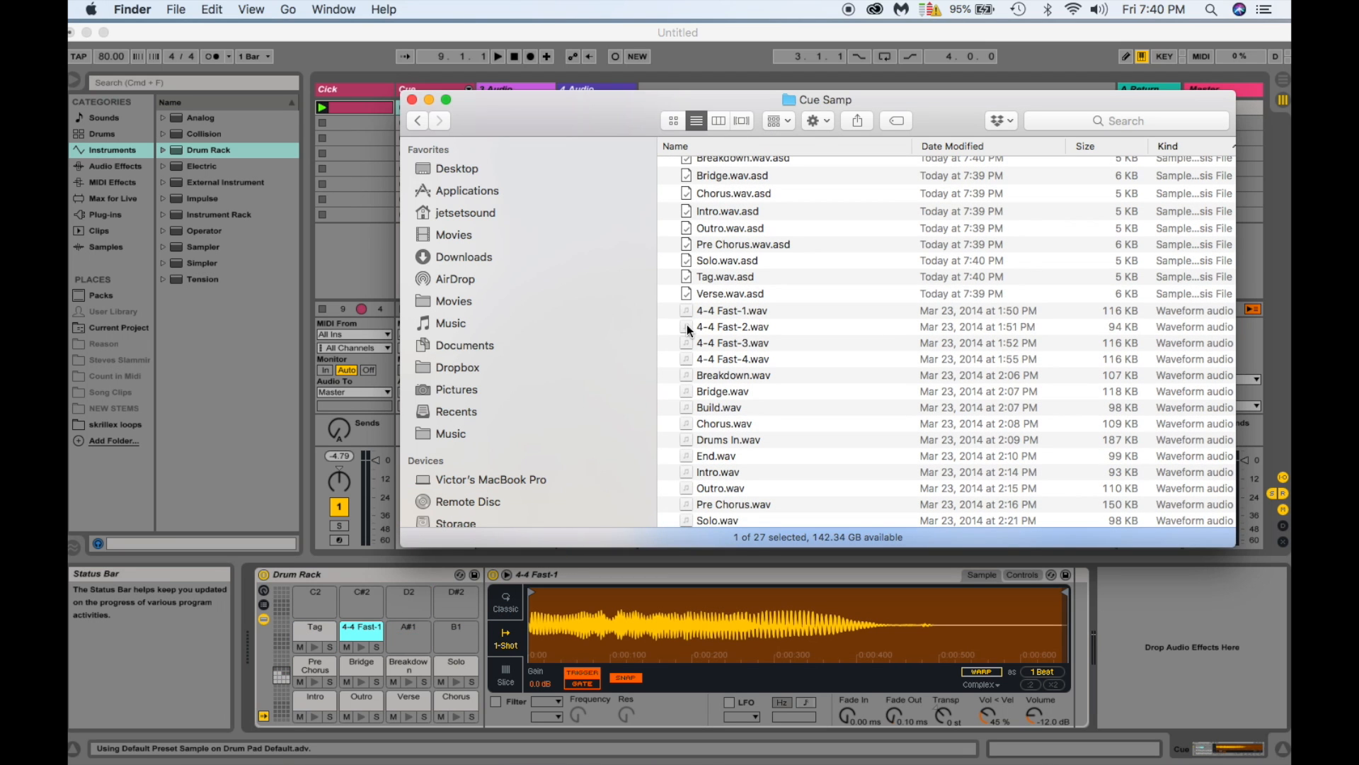
{"action": "left_click_drag", "start_coordinate": [687, 325], "coordinate": [402, 630]}
{"action": "left_click_drag", "start_coordinate": [687, 359], "coordinate": [466, 633]}
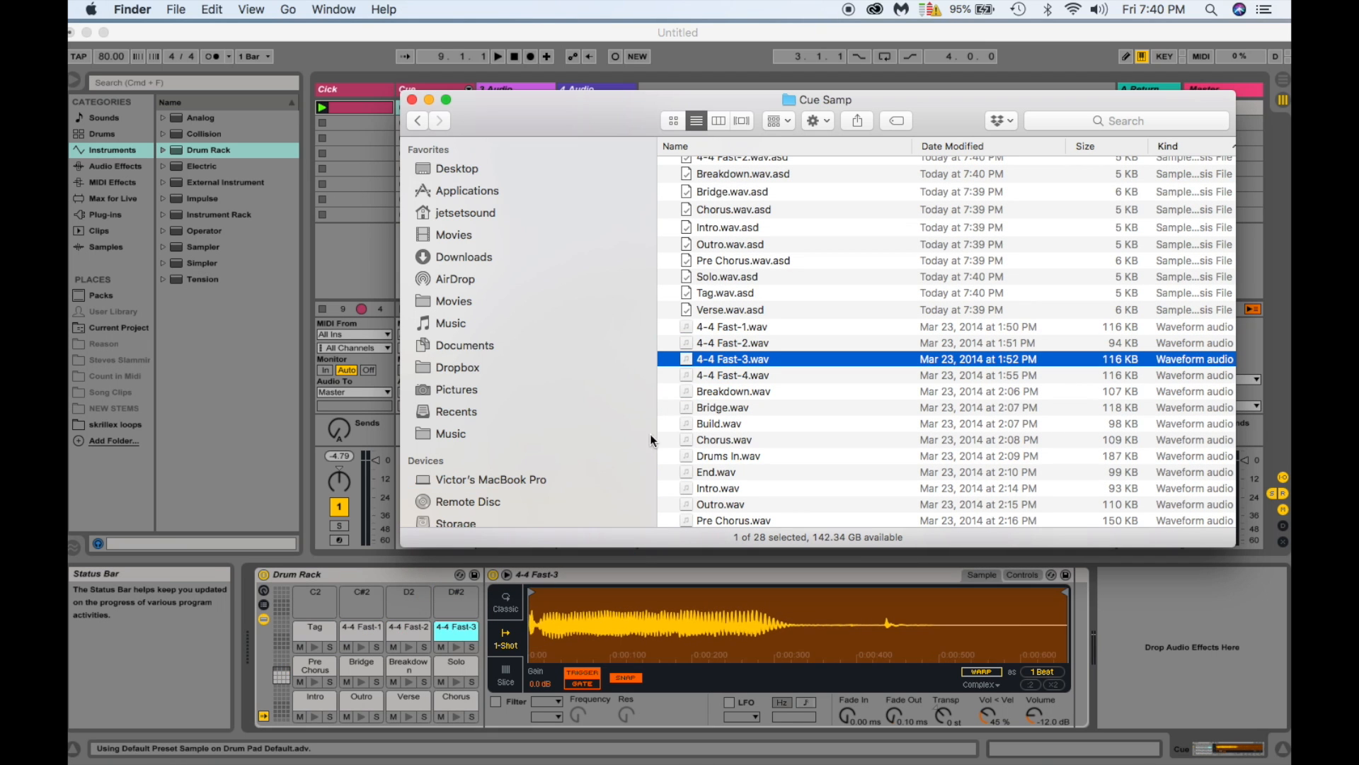
{"action": "left_click_drag", "start_coordinate": [686, 388], "coordinate": [323, 597]}
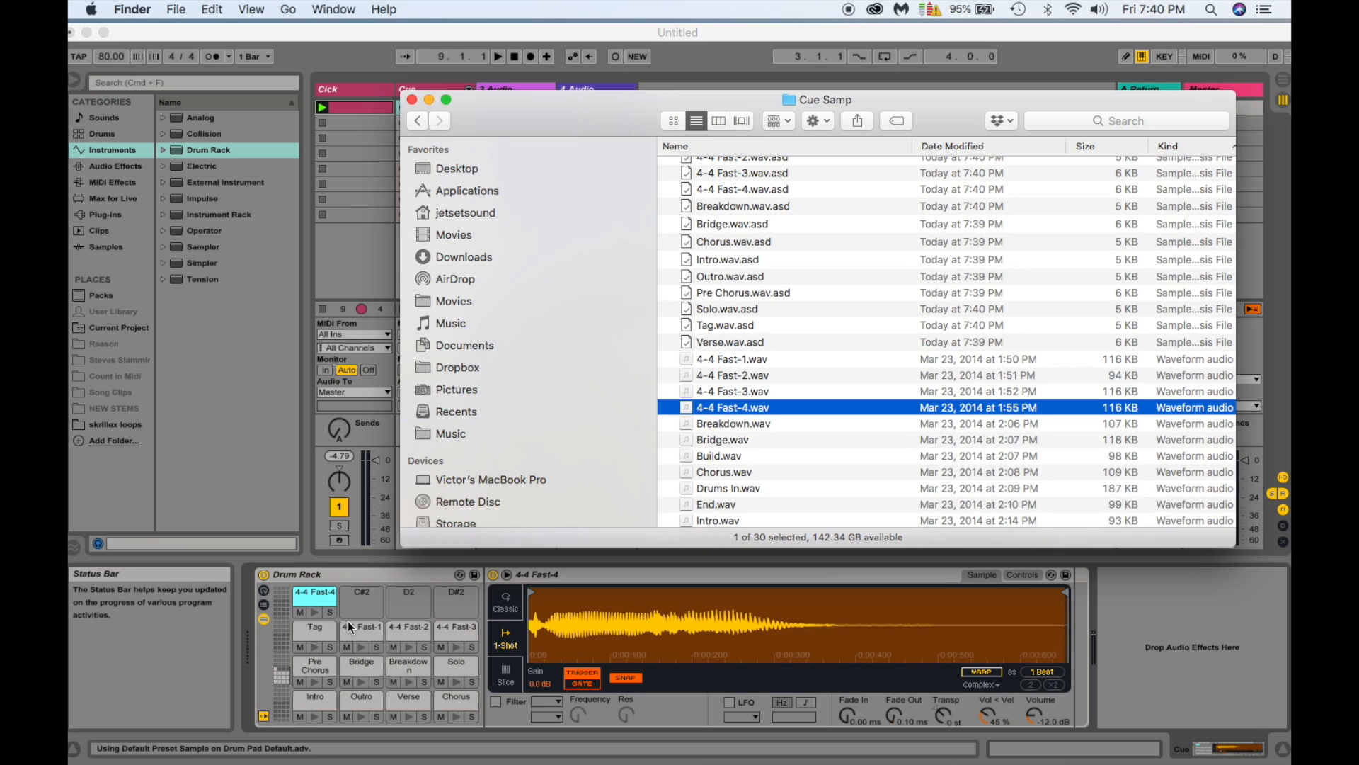
{"action": "left_click", "coordinate": [430, 99]}
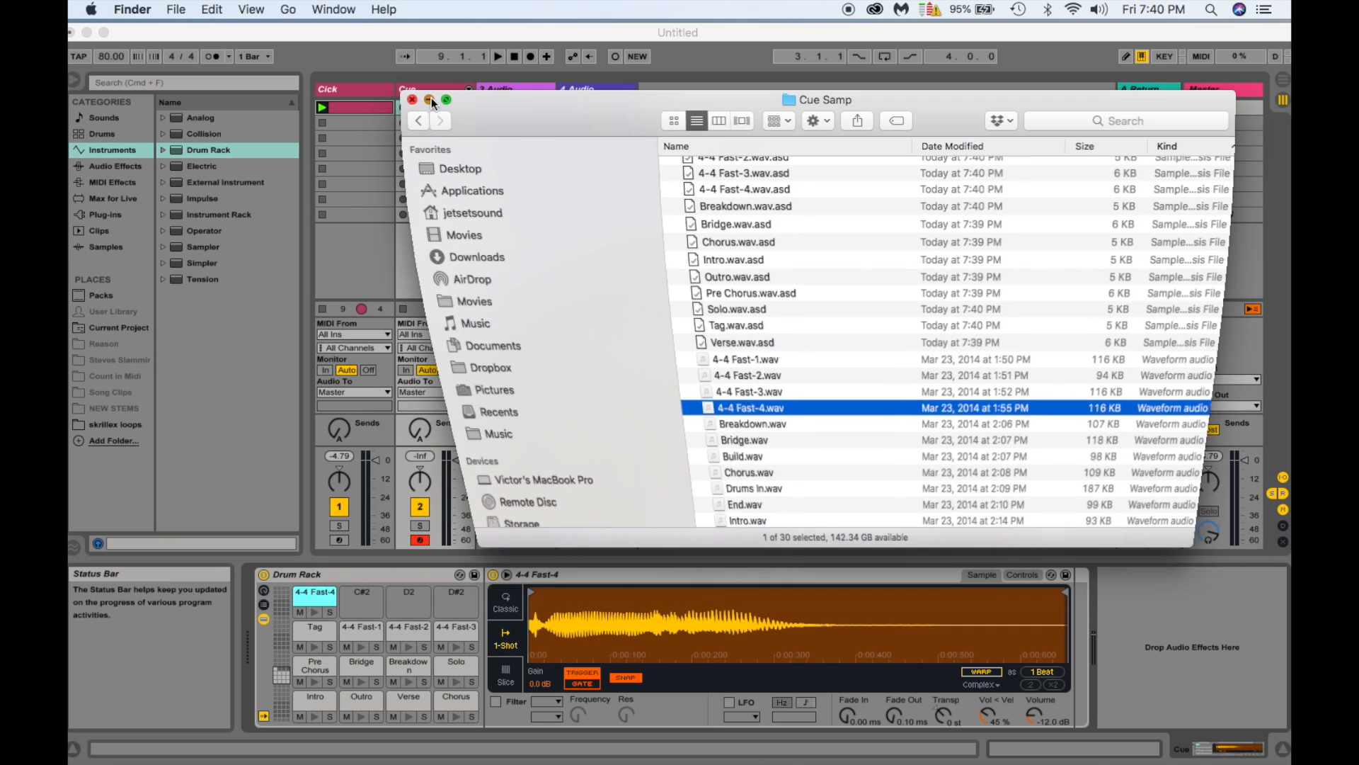
Preview the cue samples loaded on the Drum Rack pads, from Intro up to 4-4 Fast-4.
{"action": "left_click", "coordinate": [312, 715]}
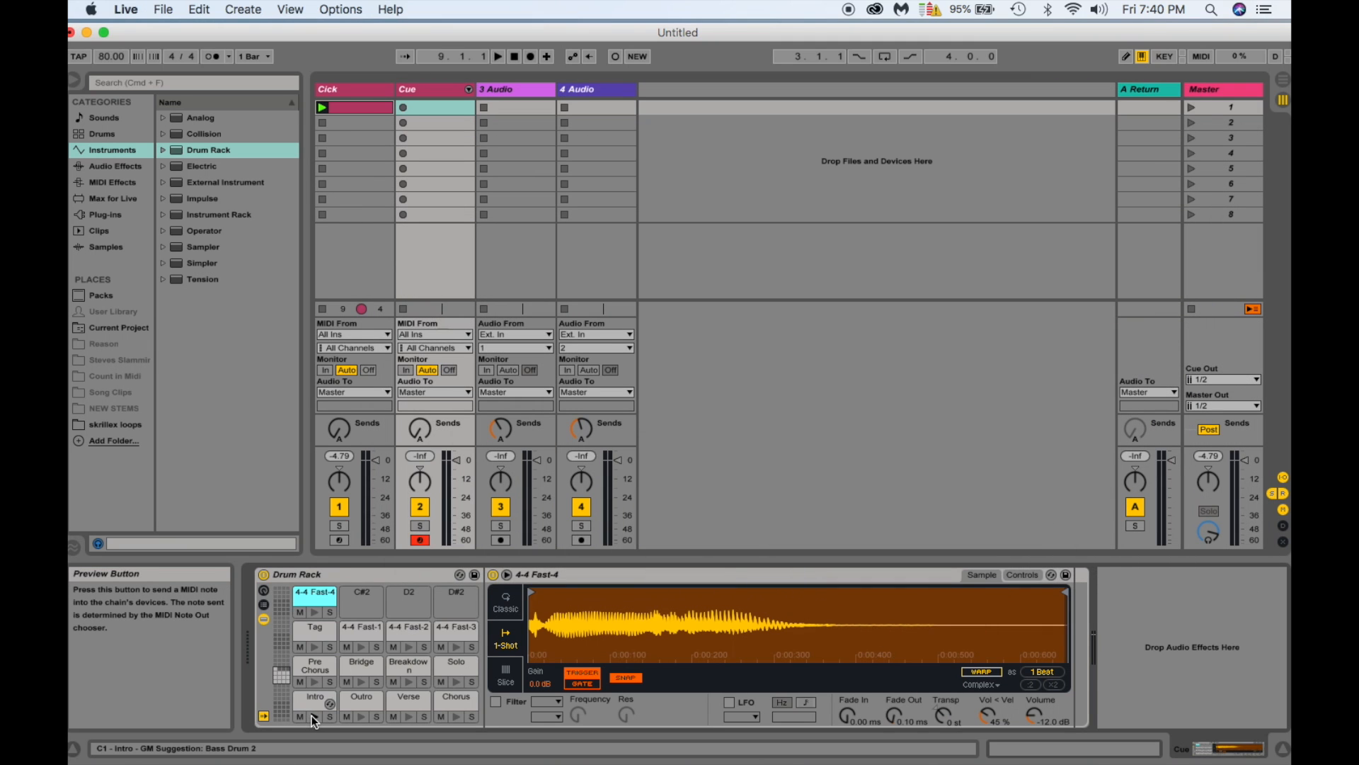
{"action": "left_click", "coordinate": [311, 715]}
{"action": "left_click", "coordinate": [361, 716]}
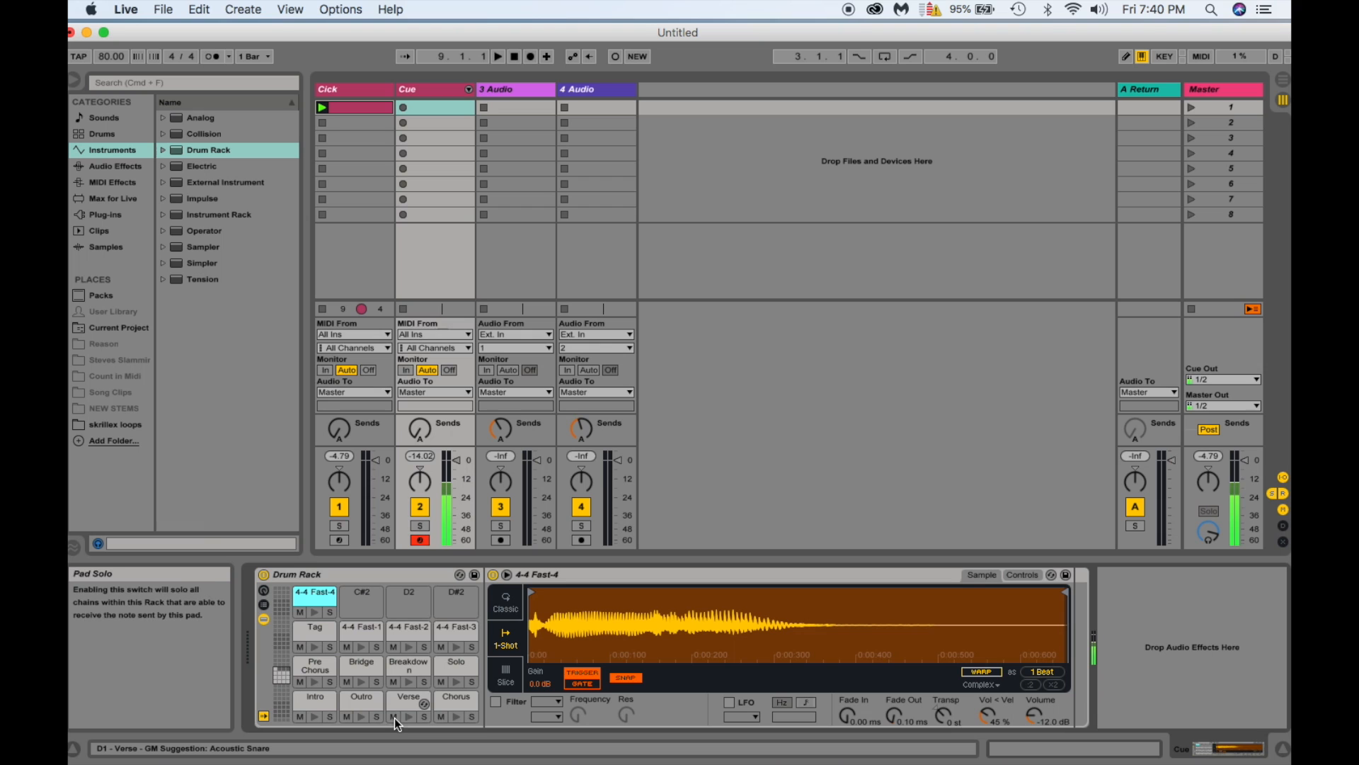
{"action": "left_click", "coordinate": [408, 717]}
{"action": "left_click", "coordinate": [457, 716]}
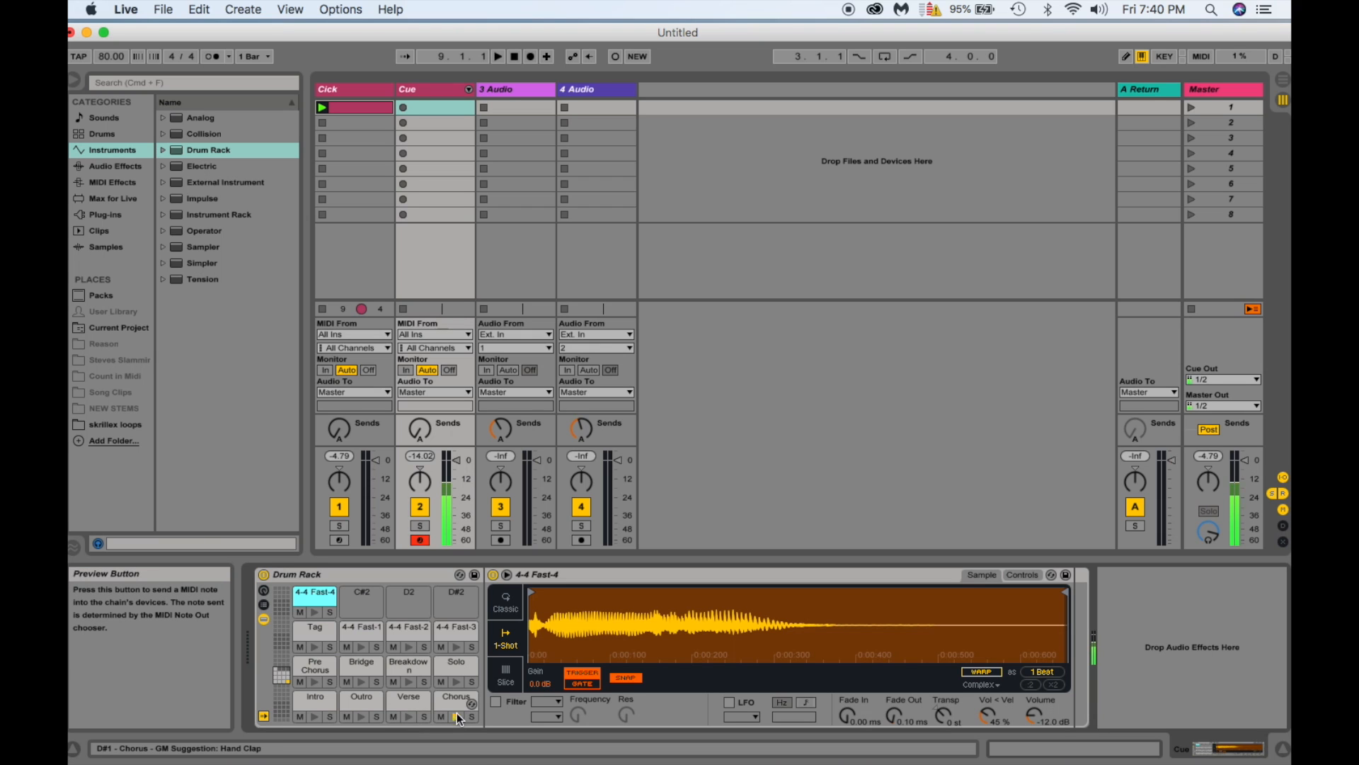
{"action": "left_click", "coordinate": [457, 682]}
{"action": "left_click", "coordinate": [406, 690]}
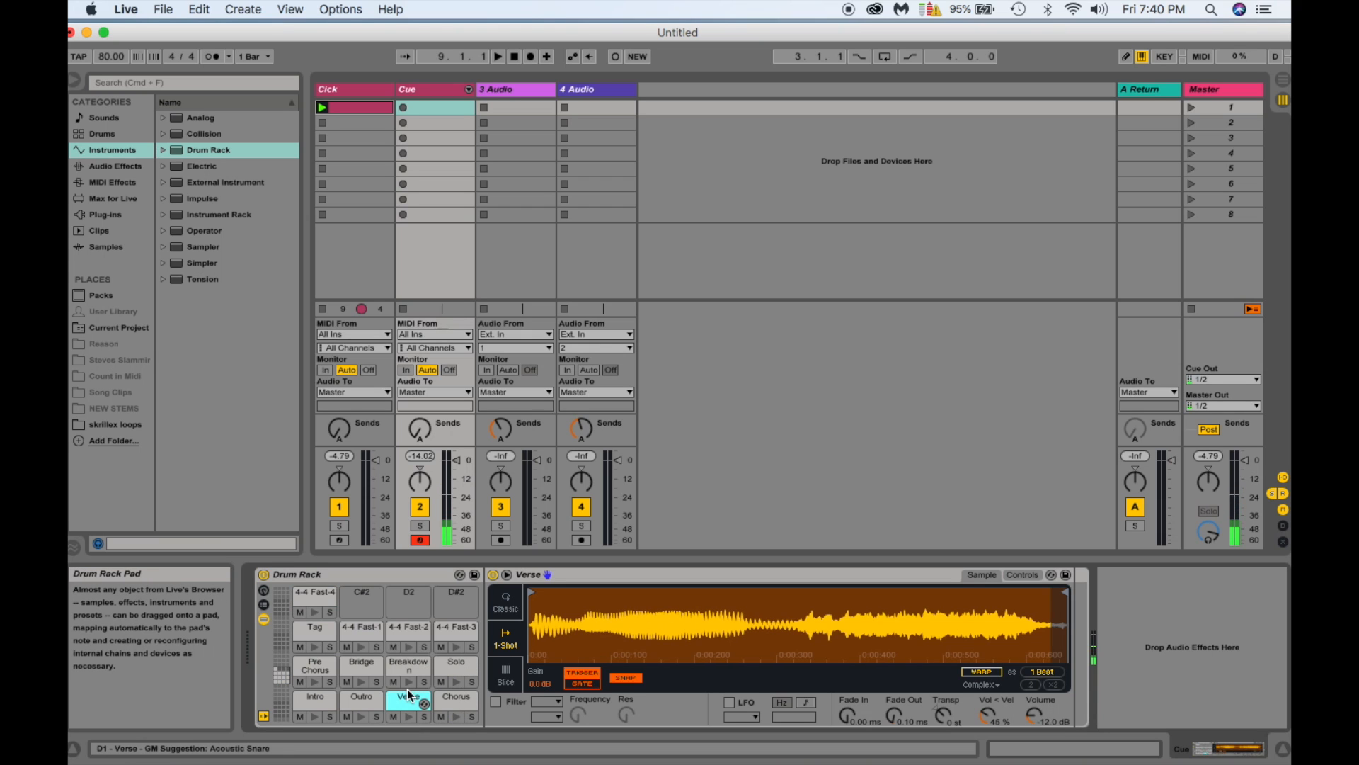
{"action": "left_click", "coordinate": [361, 682]}
{"action": "left_click", "coordinate": [316, 682]}
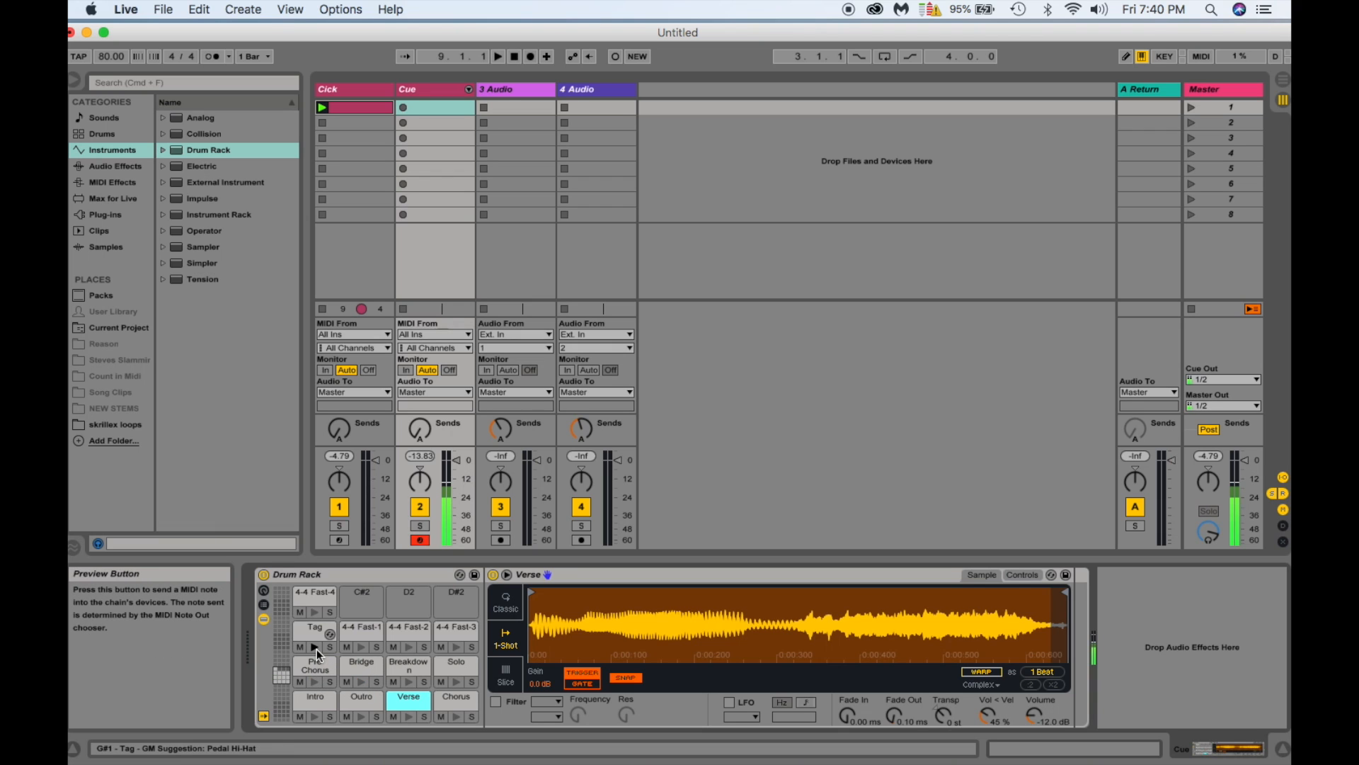
{"action": "left_click", "coordinate": [316, 648]}
{"action": "left_click", "coordinate": [359, 647]}
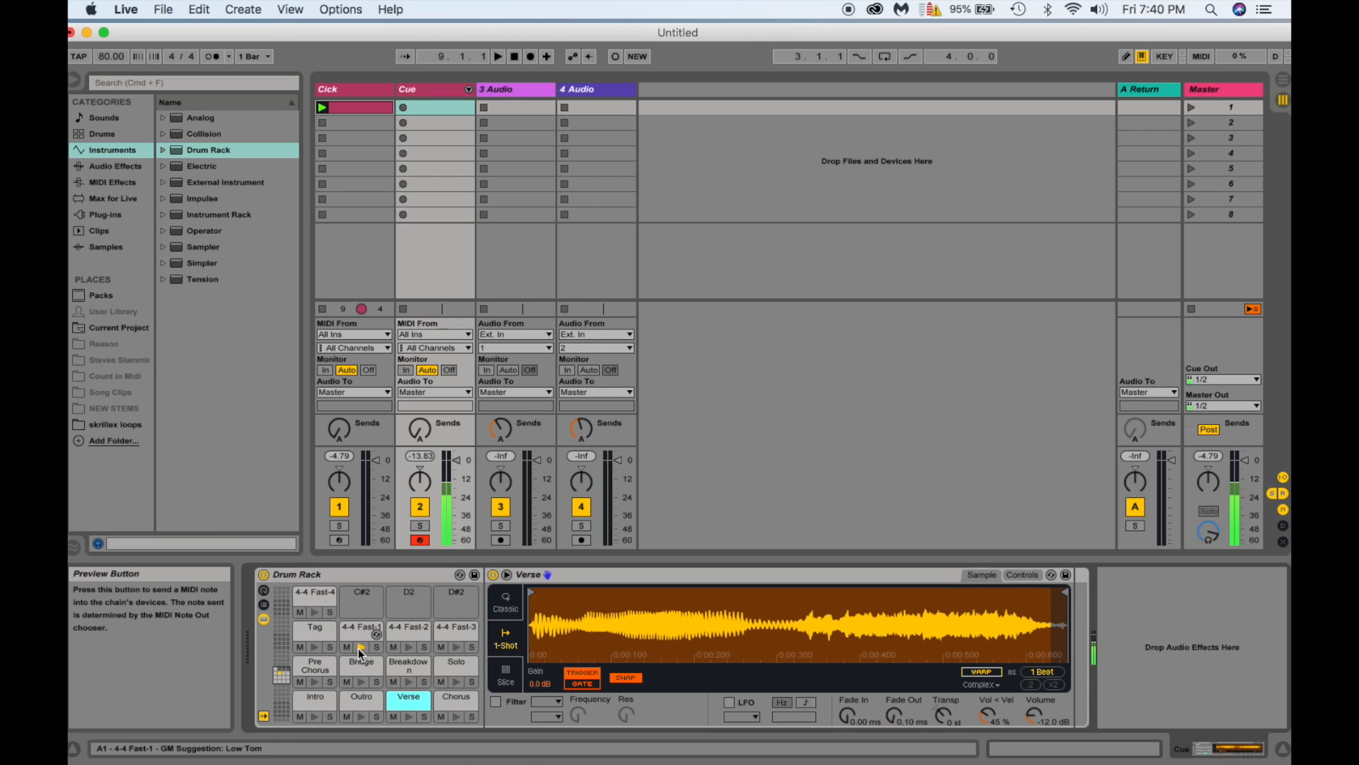
{"action": "left_click", "coordinate": [408, 647]}
{"action": "left_click", "coordinate": [452, 648]}
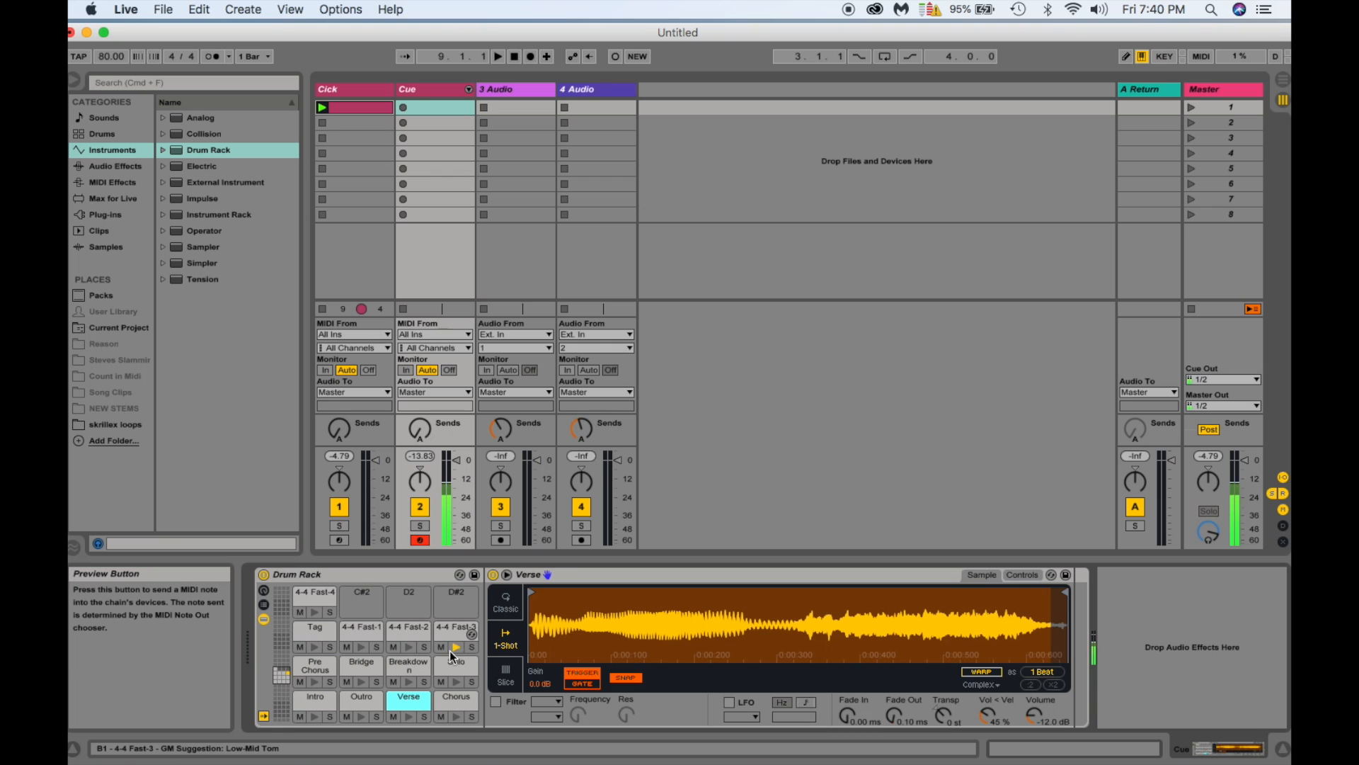
{"action": "left_click", "coordinate": [316, 613]}
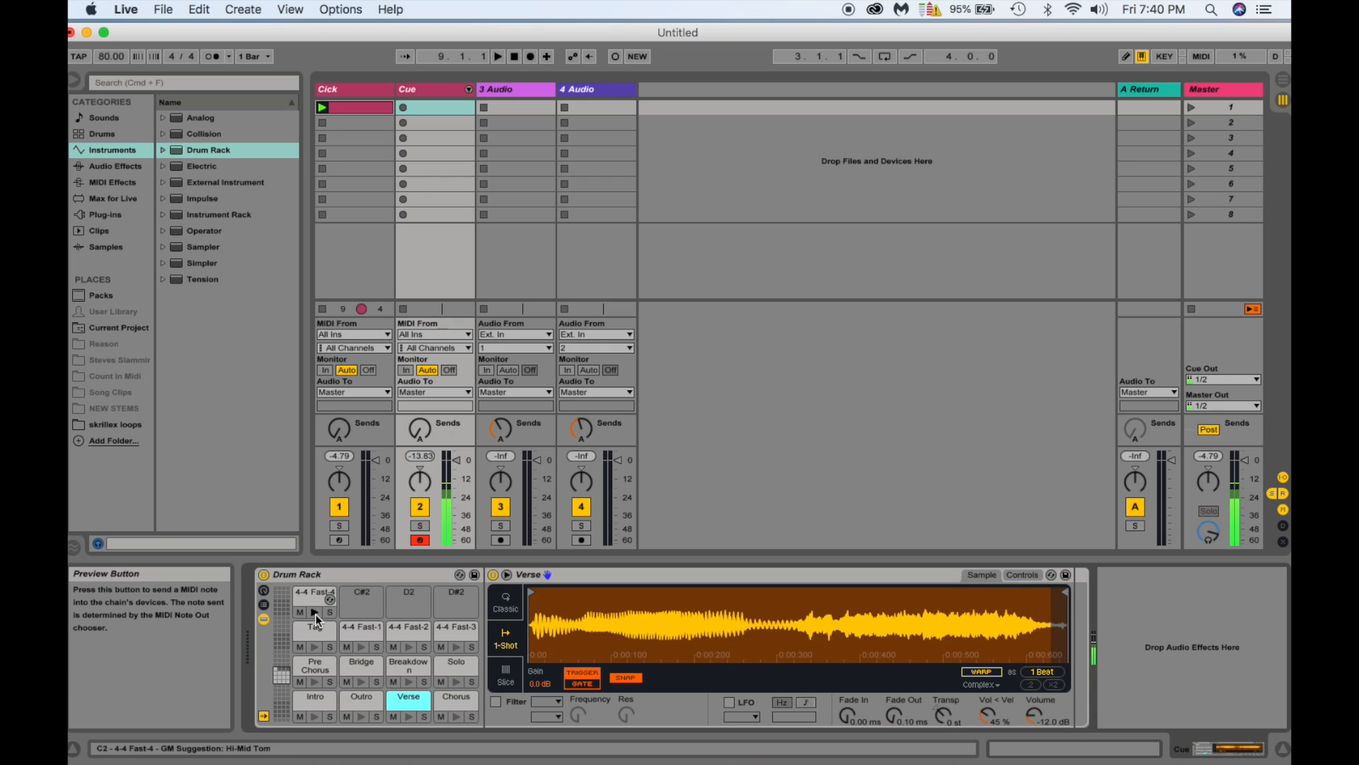
Insert an empty MIDI clip in the first slot of the Cue track.
{"action": "right_click", "coordinate": [431, 112]}
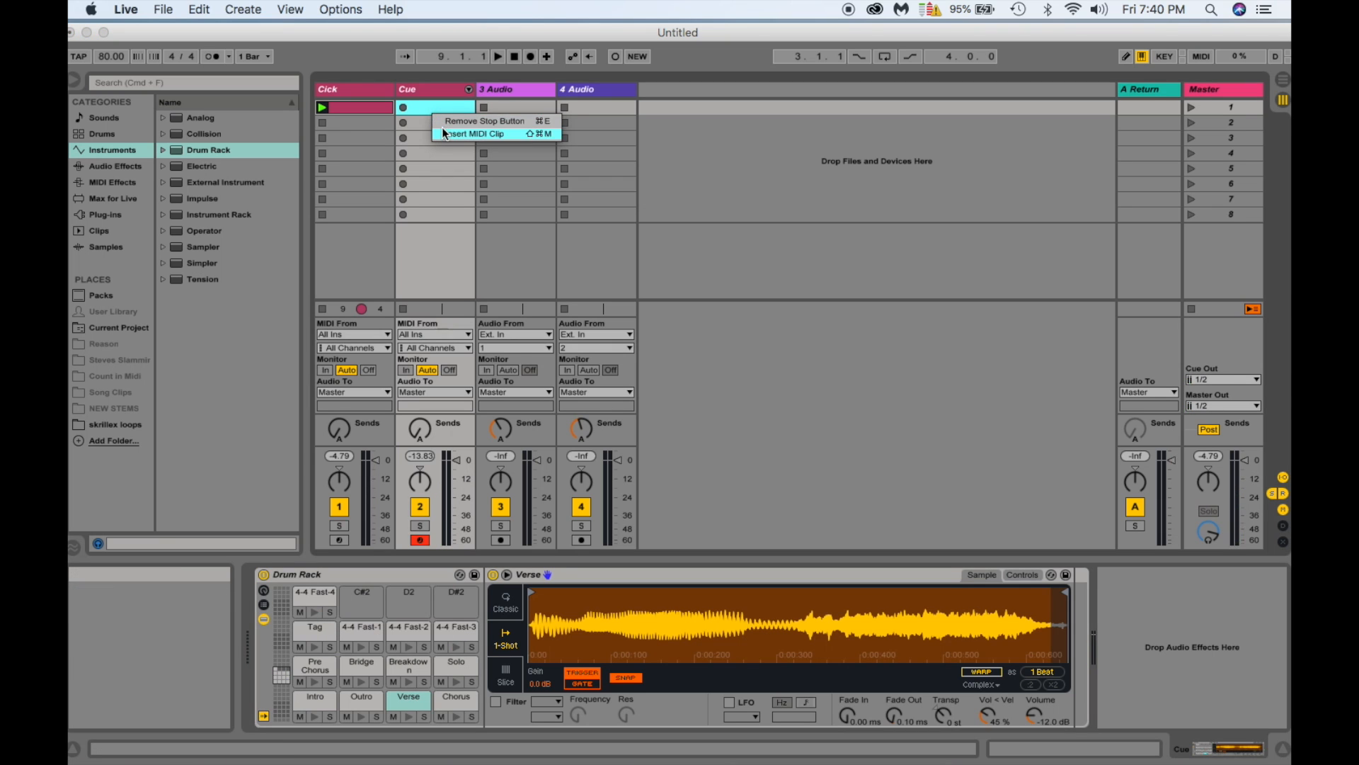
{"action": "left_click", "coordinate": [441, 126]}
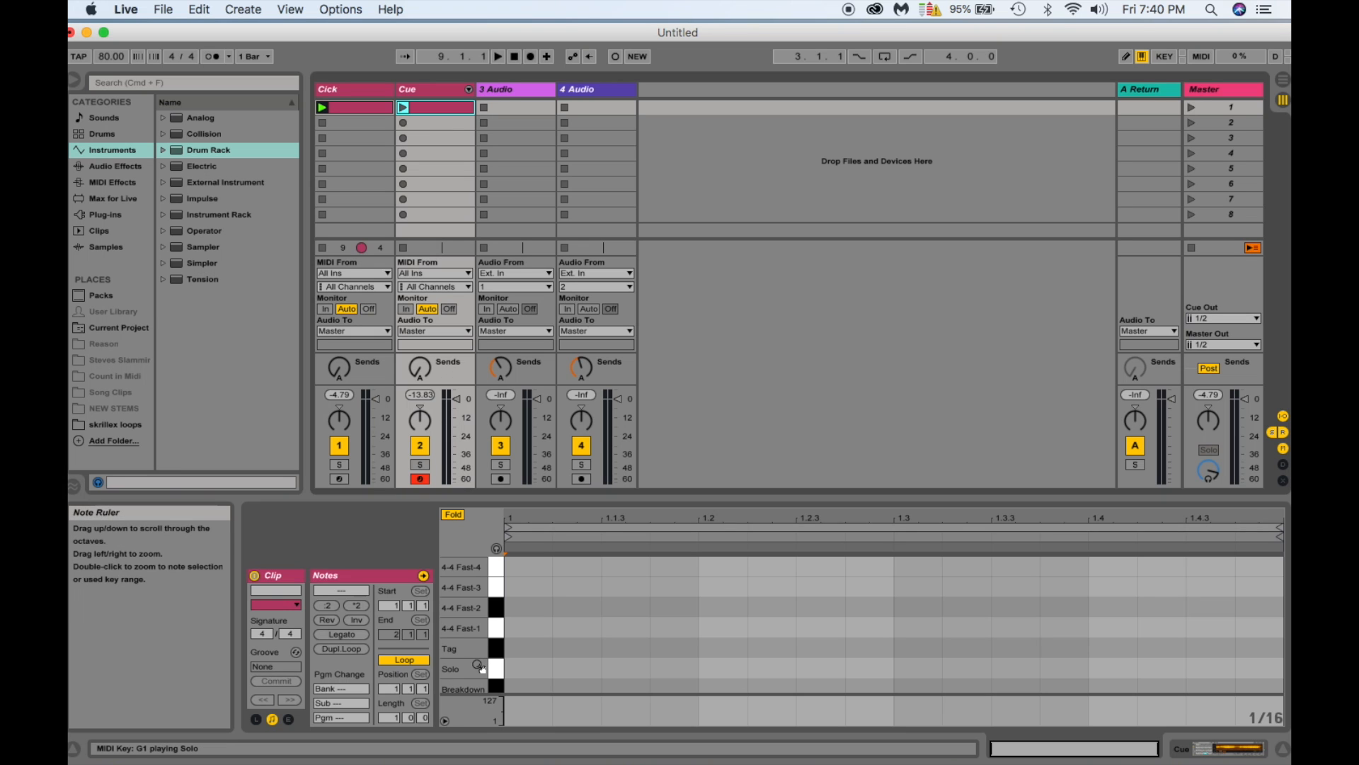
Examine all cue note rows in the Cue clip's MIDI editor, from Intro up to 4-4 Fast-4.
{"action": "scroll", "coordinate": [480, 666], "scroll_direction": "down", "scroll_amount": 5}
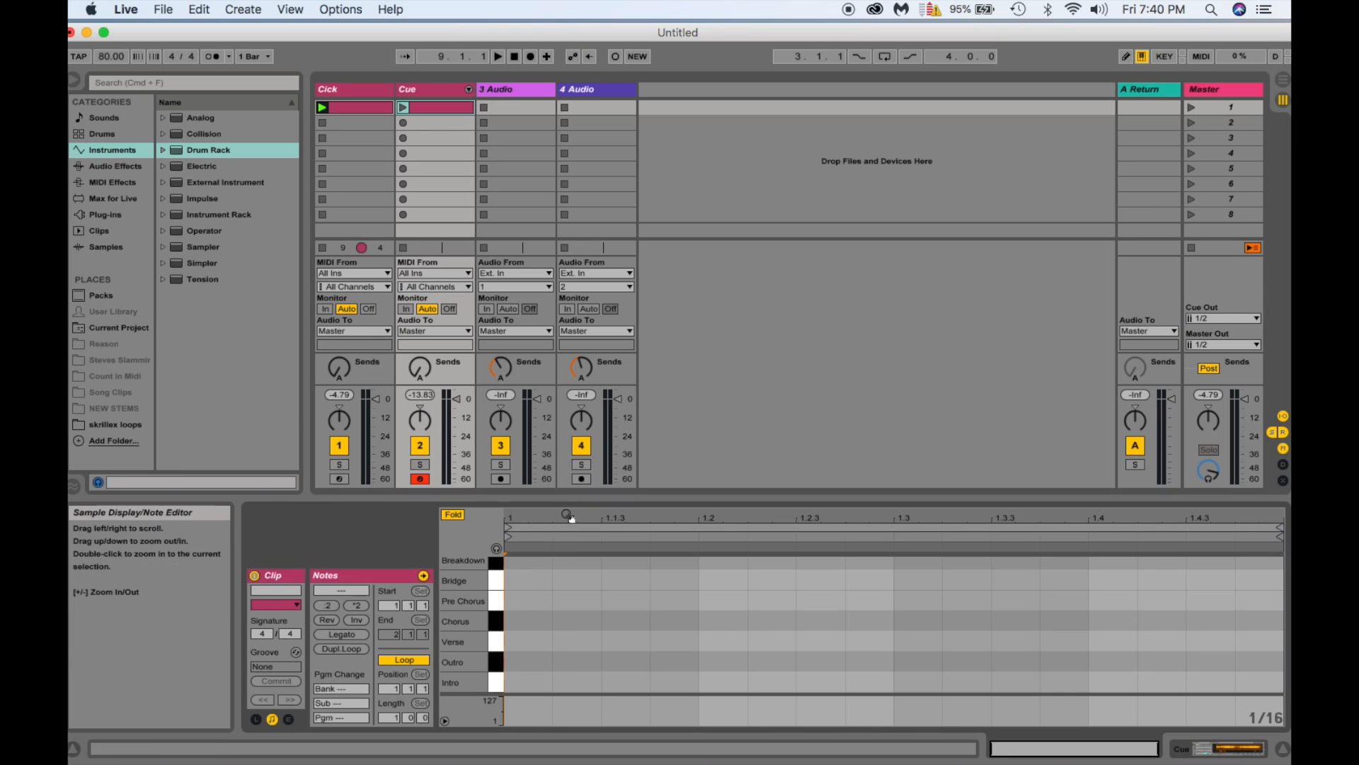
{"action": "left_click_drag", "start_coordinate": [564, 502], "coordinate": [574, 291]}
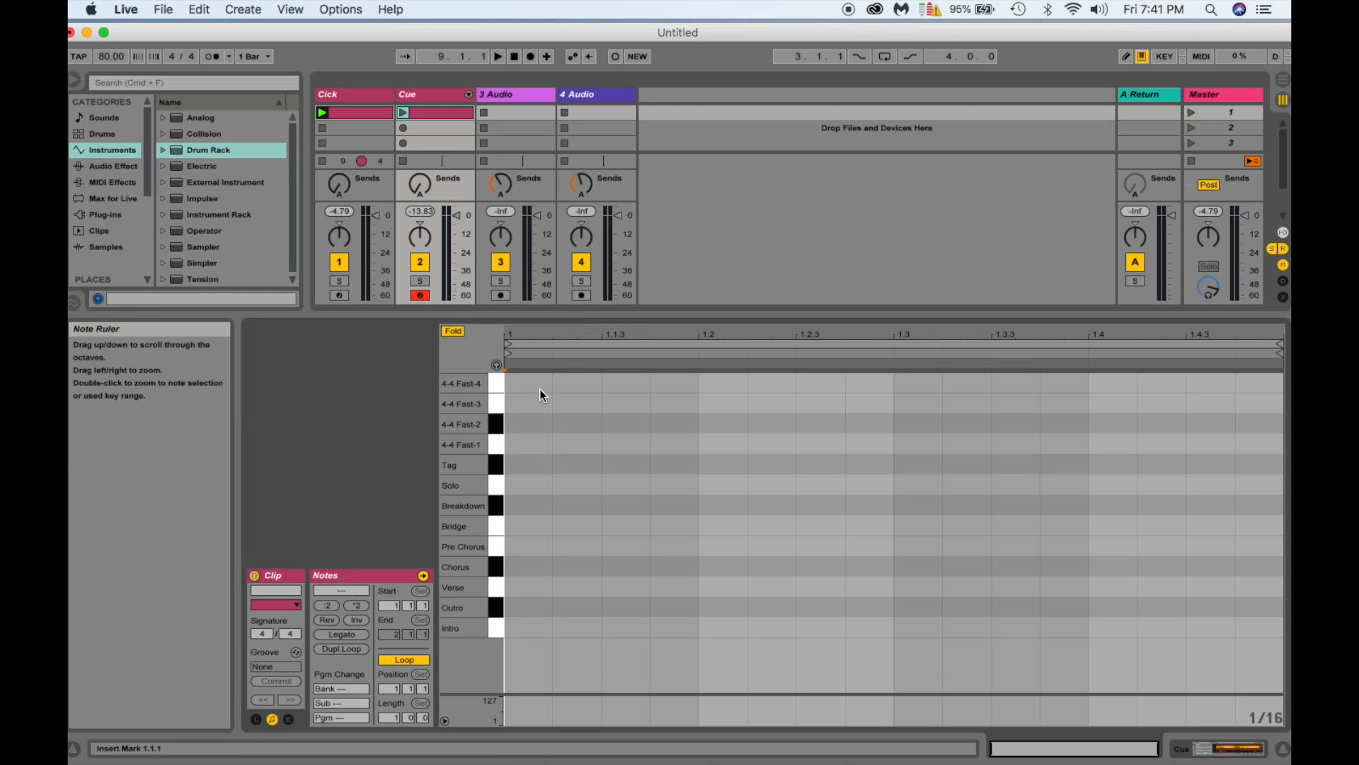
{"action": "left_click_drag", "start_coordinate": [614, 317], "coordinate": [629, 528]}
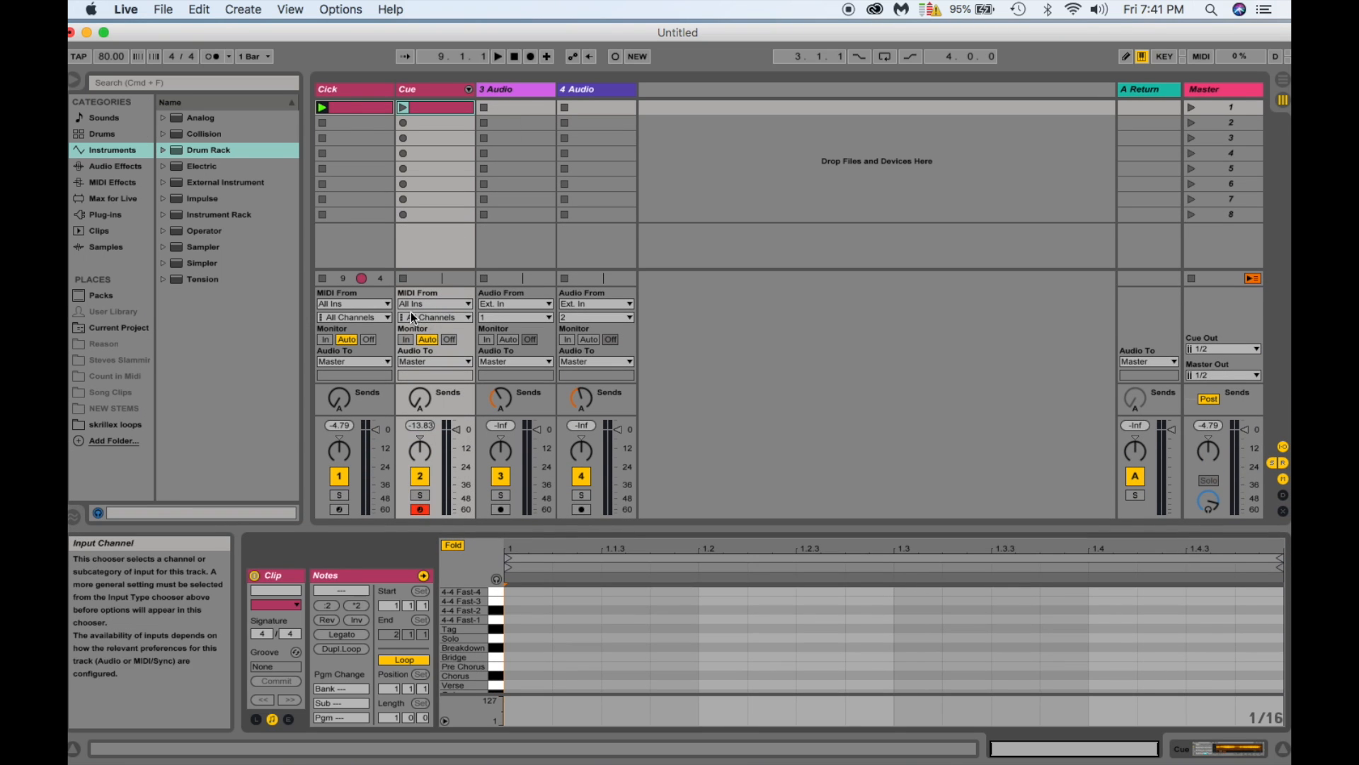
Route the audio output of both the Cick and Cue tracks to Sends Only.
{"action": "left_click", "coordinate": [371, 361]}
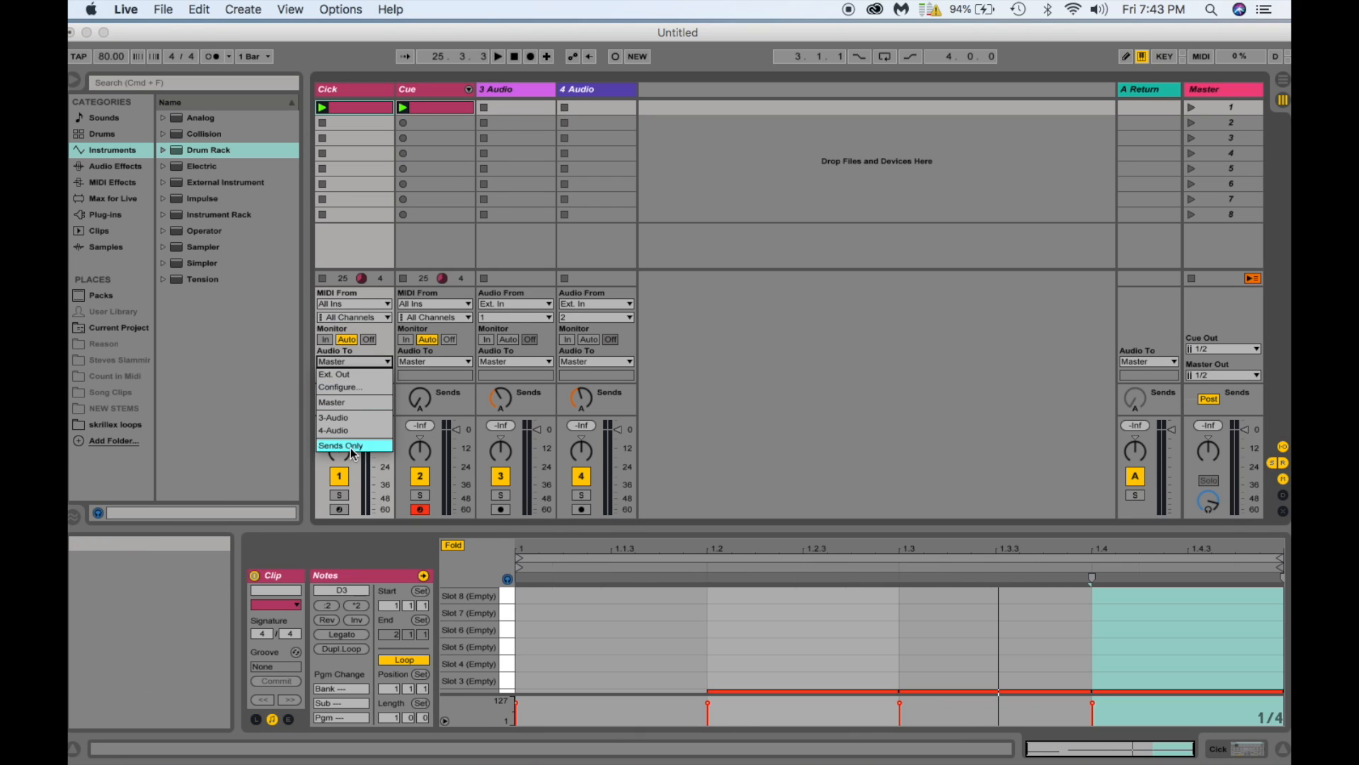
{"action": "left_click", "coordinate": [352, 446]}
{"action": "left_click", "coordinate": [420, 360]}
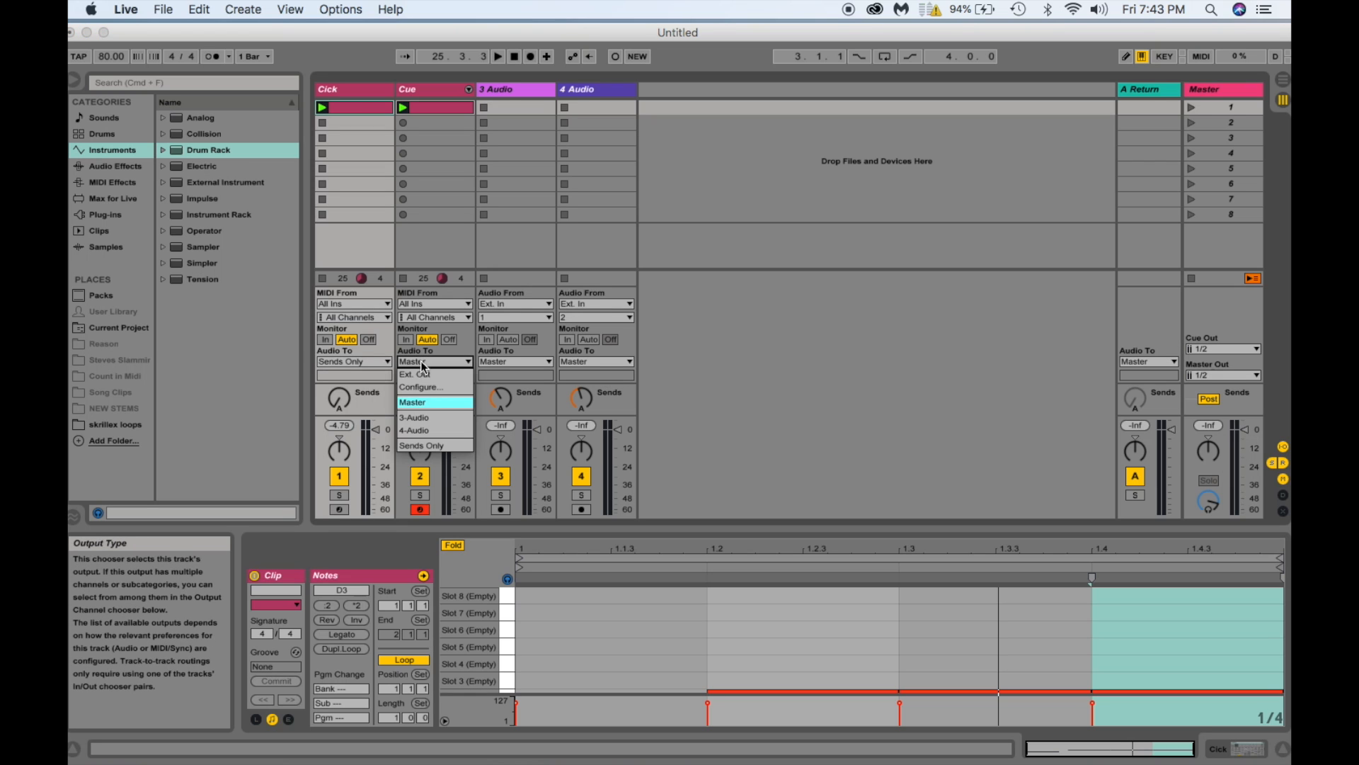
{"action": "left_click", "coordinate": [422, 444]}
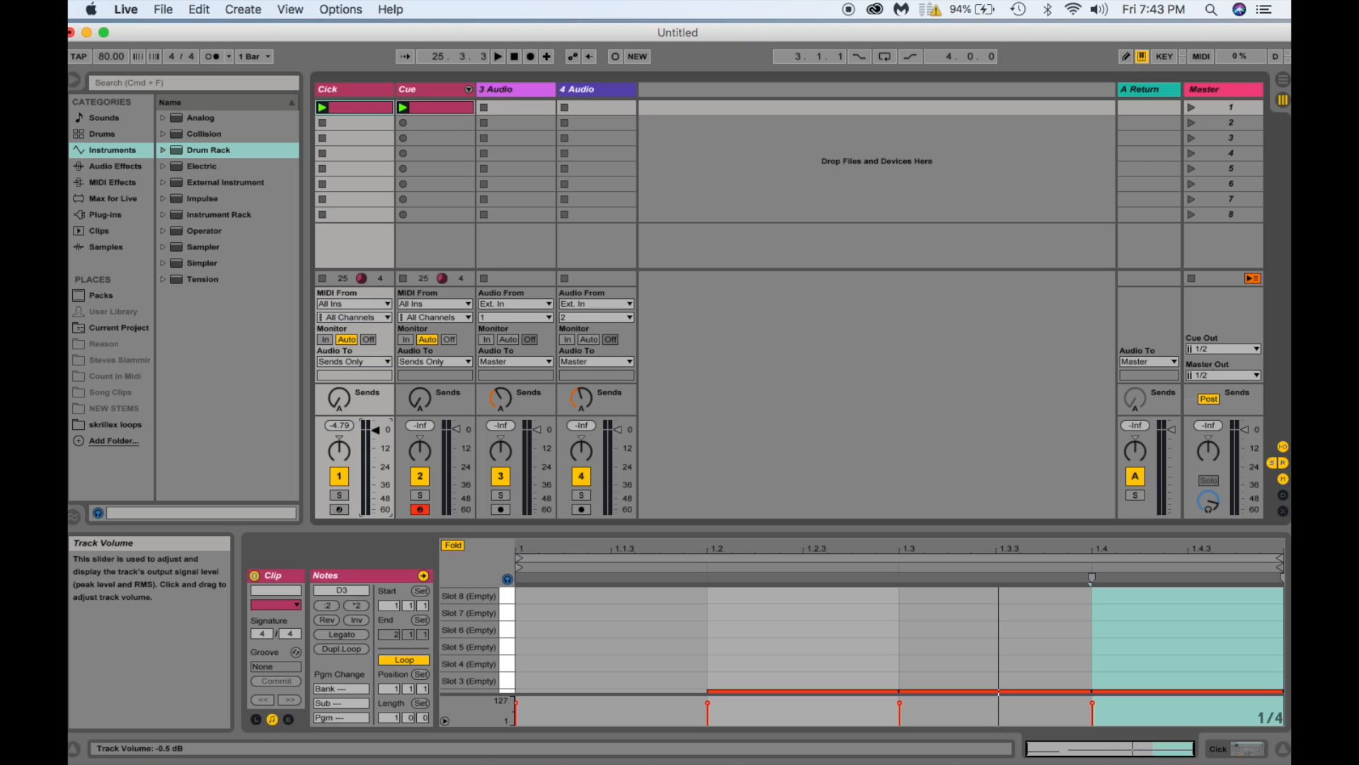
Play scene 1, raise send A on the Cick and Cue tracks, and adjust the A Return track's volume.
{"action": "left_click", "coordinate": [1192, 109]}
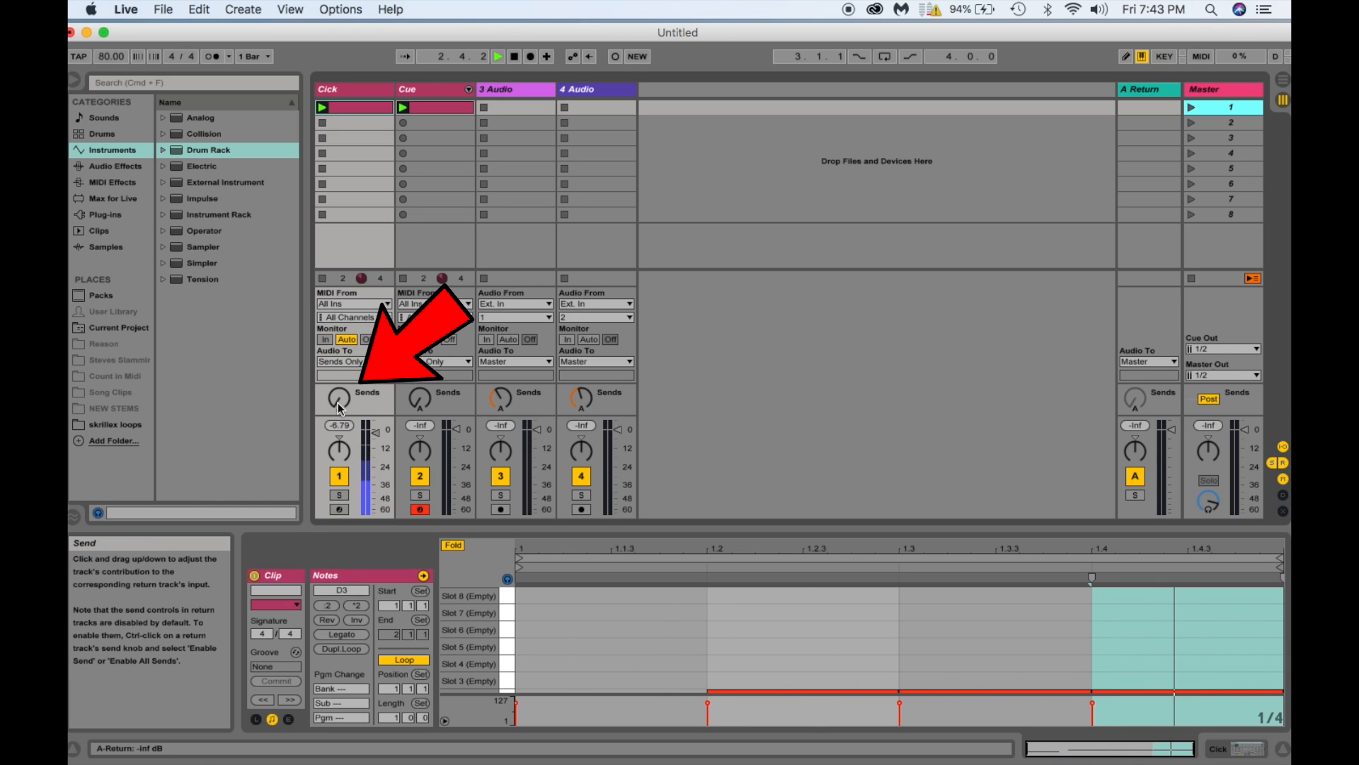
{"action": "left_click_drag", "start_coordinate": [341, 406], "coordinate": [340, 377]}
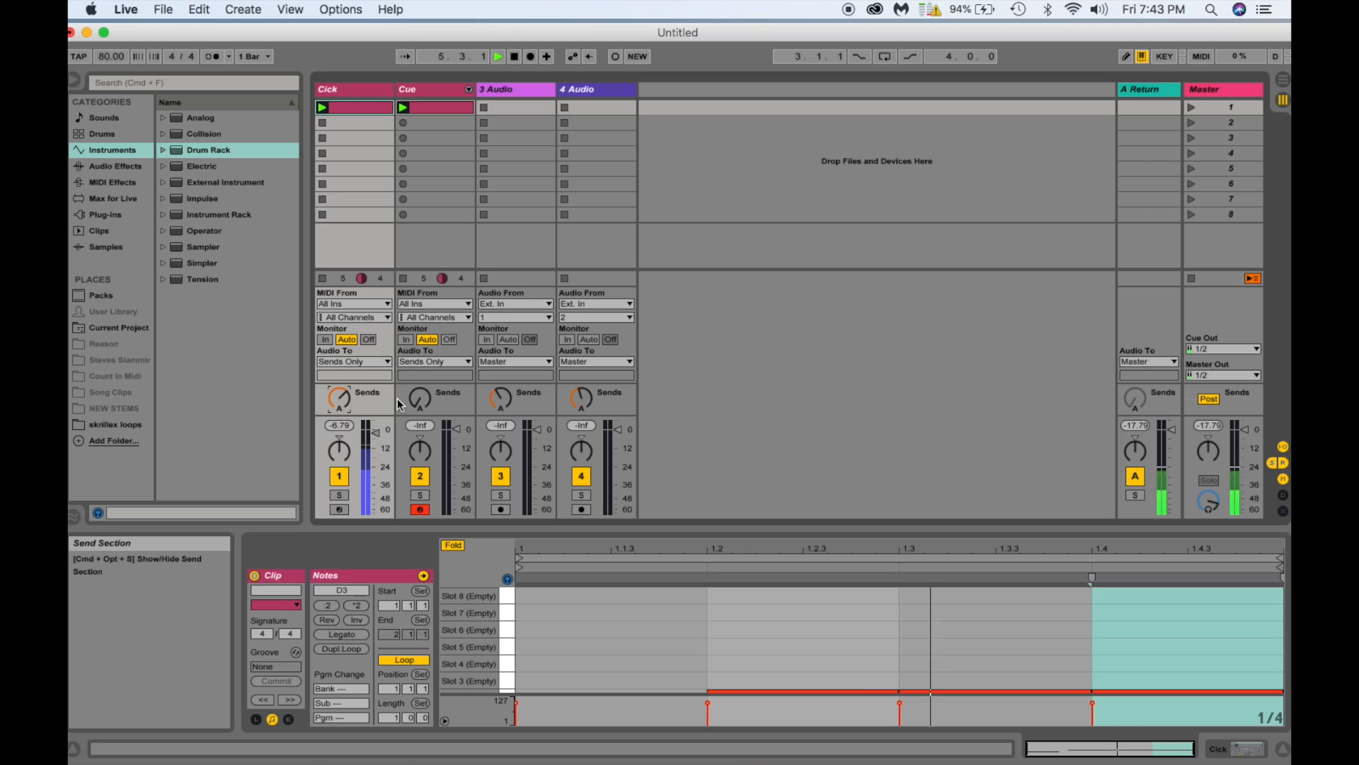
{"action": "left_click_drag", "start_coordinate": [423, 401], "coordinate": [348, 398]}
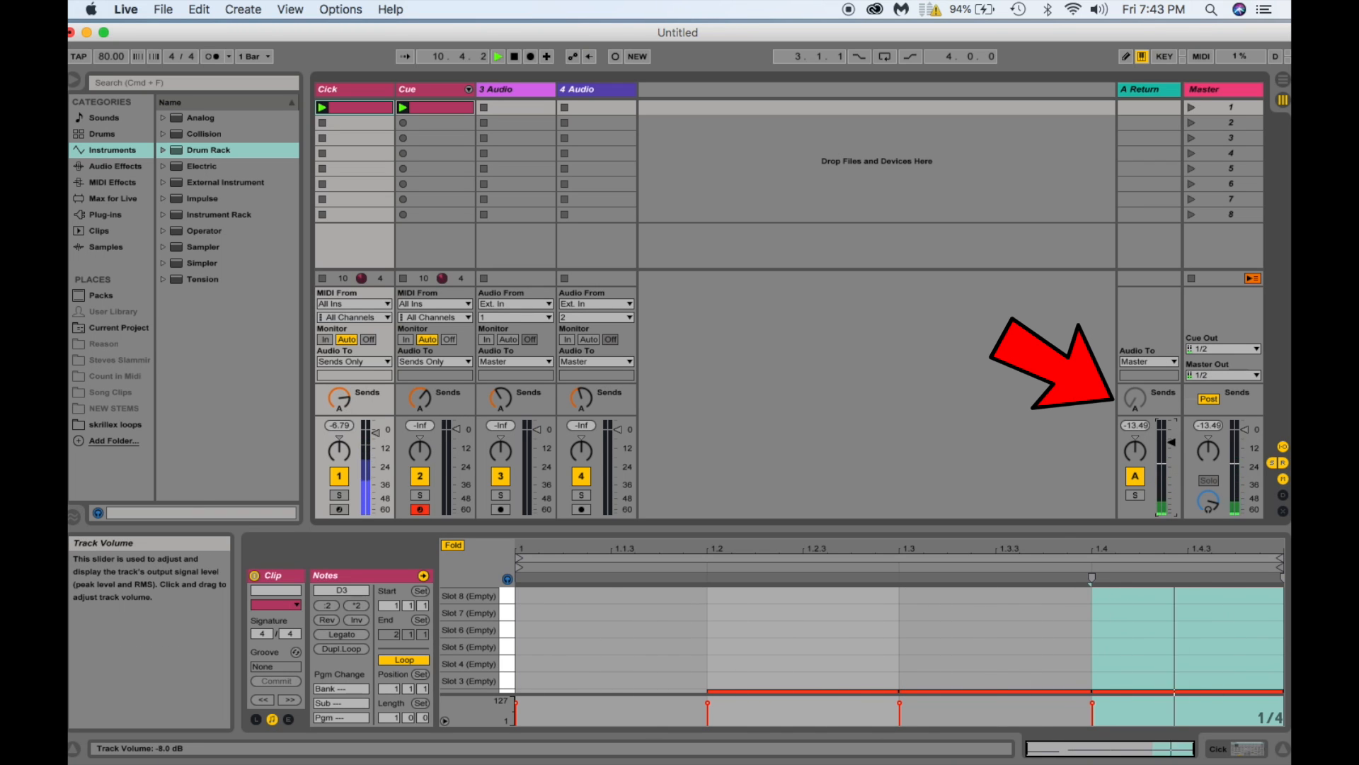
{"action": "left_click_drag", "start_coordinate": [1177, 437], "coordinate": [1177, 453]}
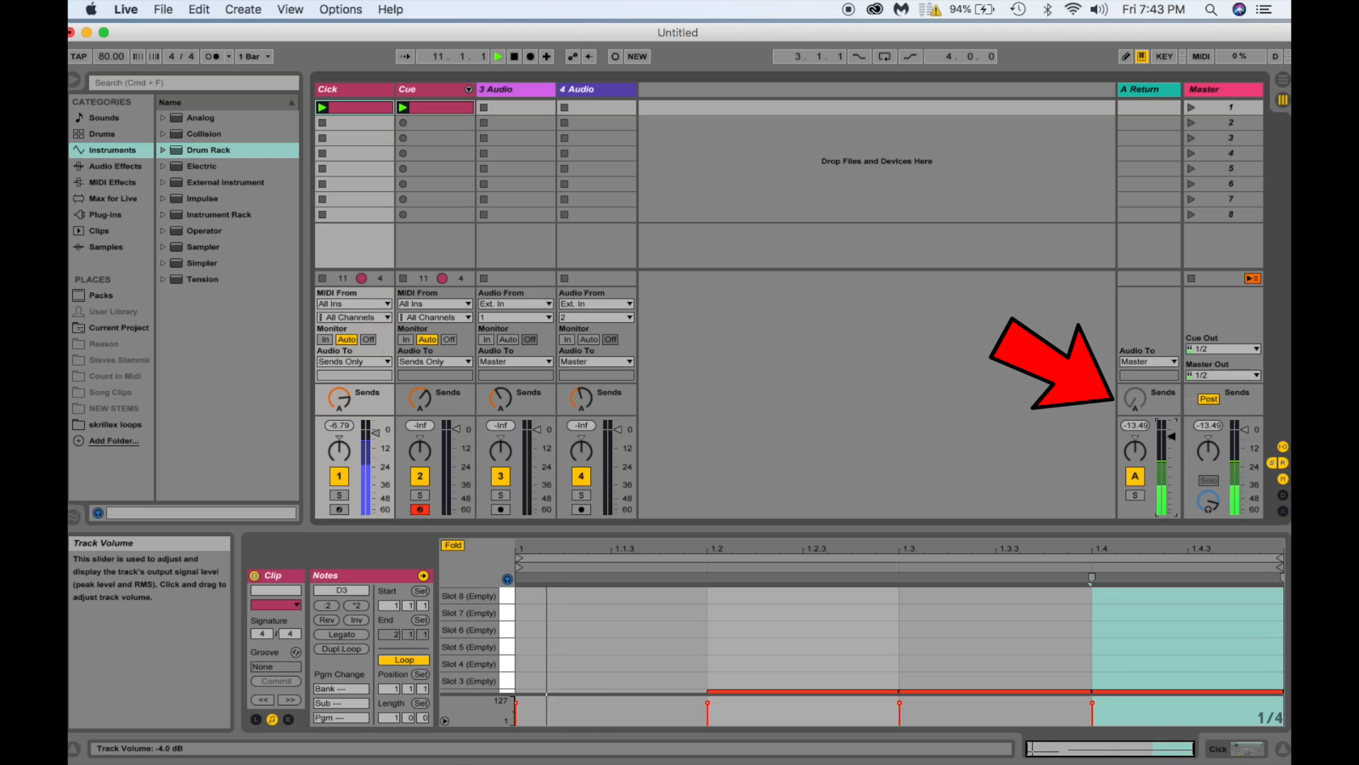
Route the A Return track's audio to Ext. Out on mono output channel 1, and stop playback.
{"action": "left_click", "coordinate": [1147, 363]}
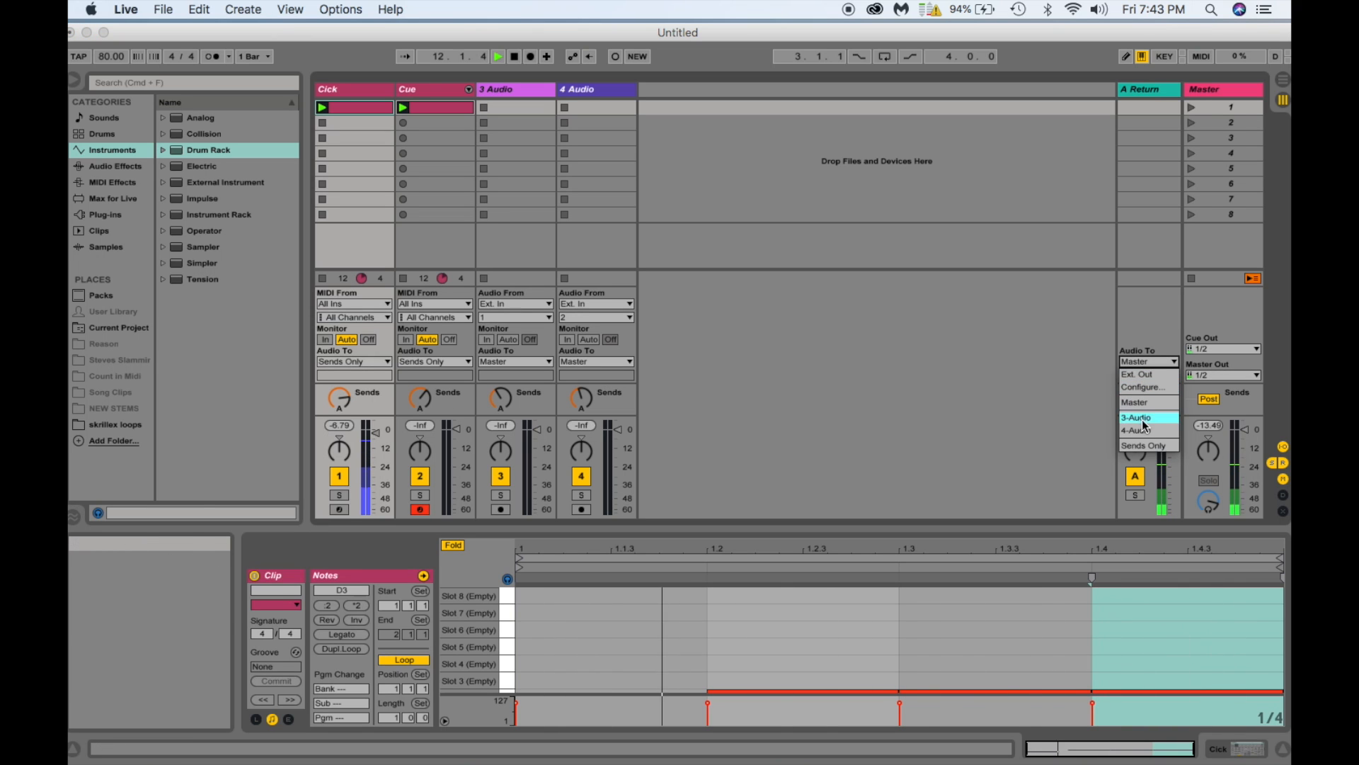
{"action": "left_click", "coordinate": [1143, 375]}
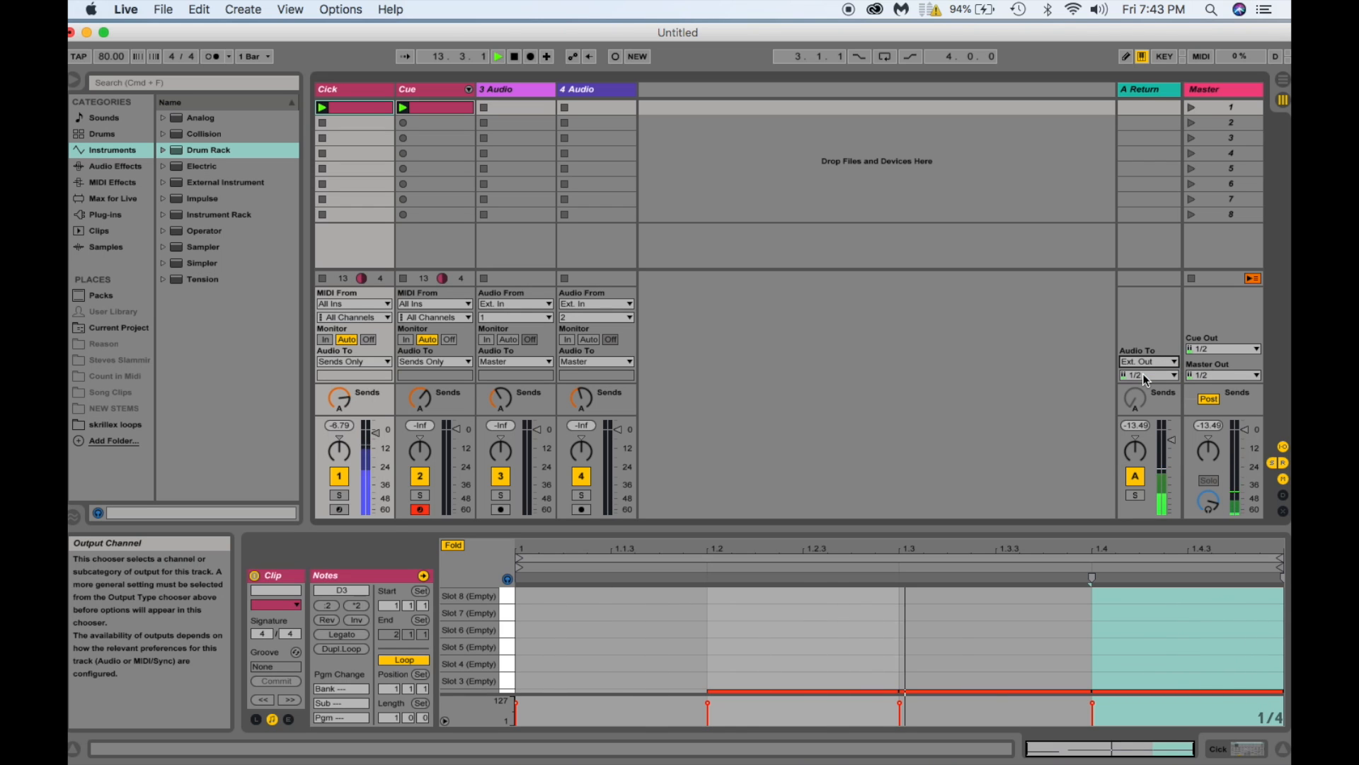
{"action": "left_click", "coordinate": [1143, 375]}
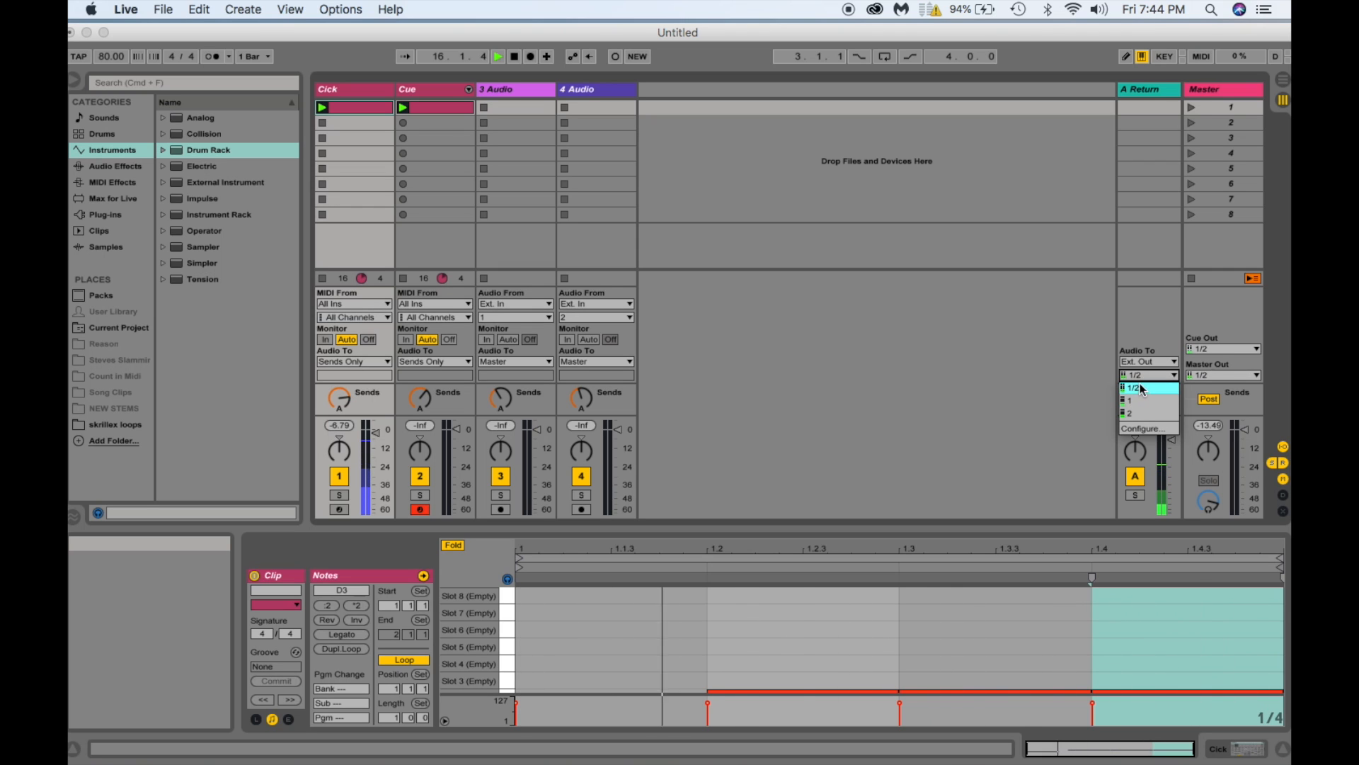
{"action": "left_click", "coordinate": [1134, 401]}
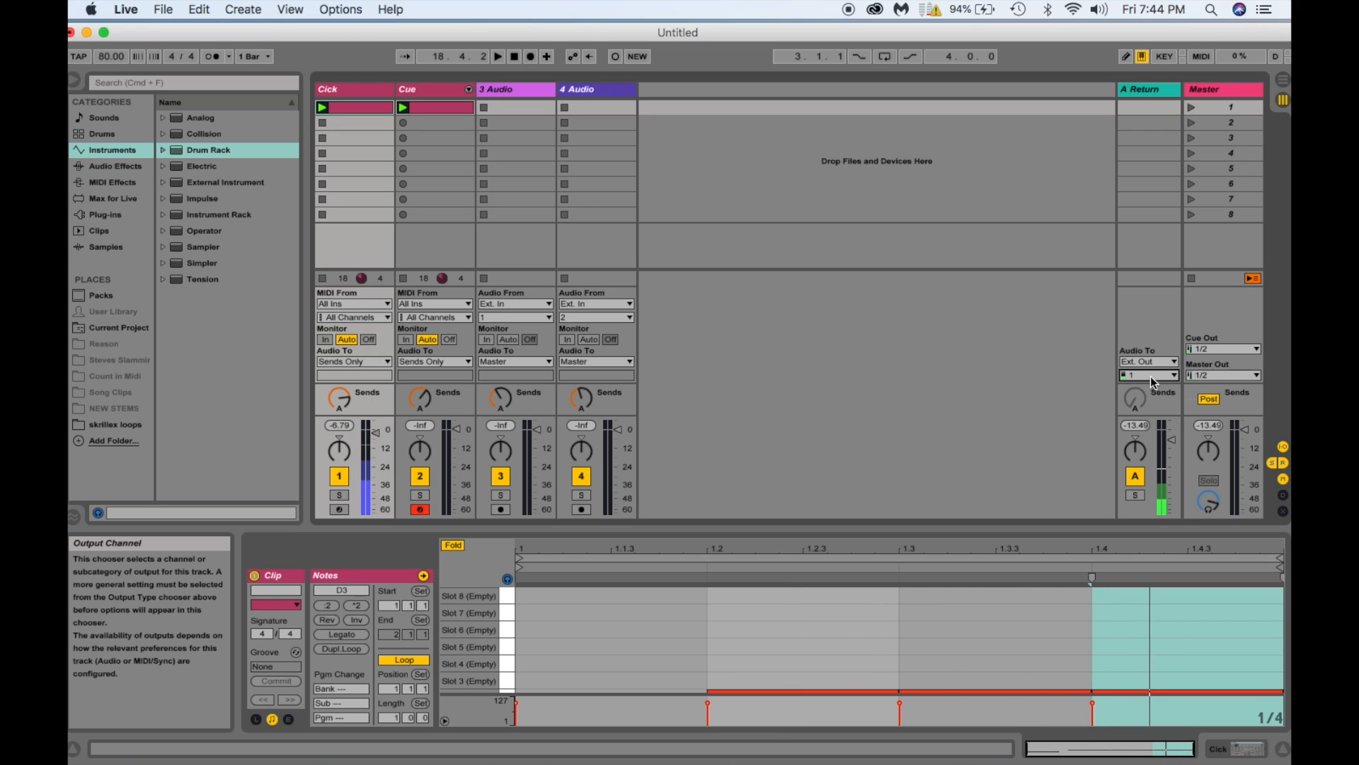
{"action": "key", "text": "space"}
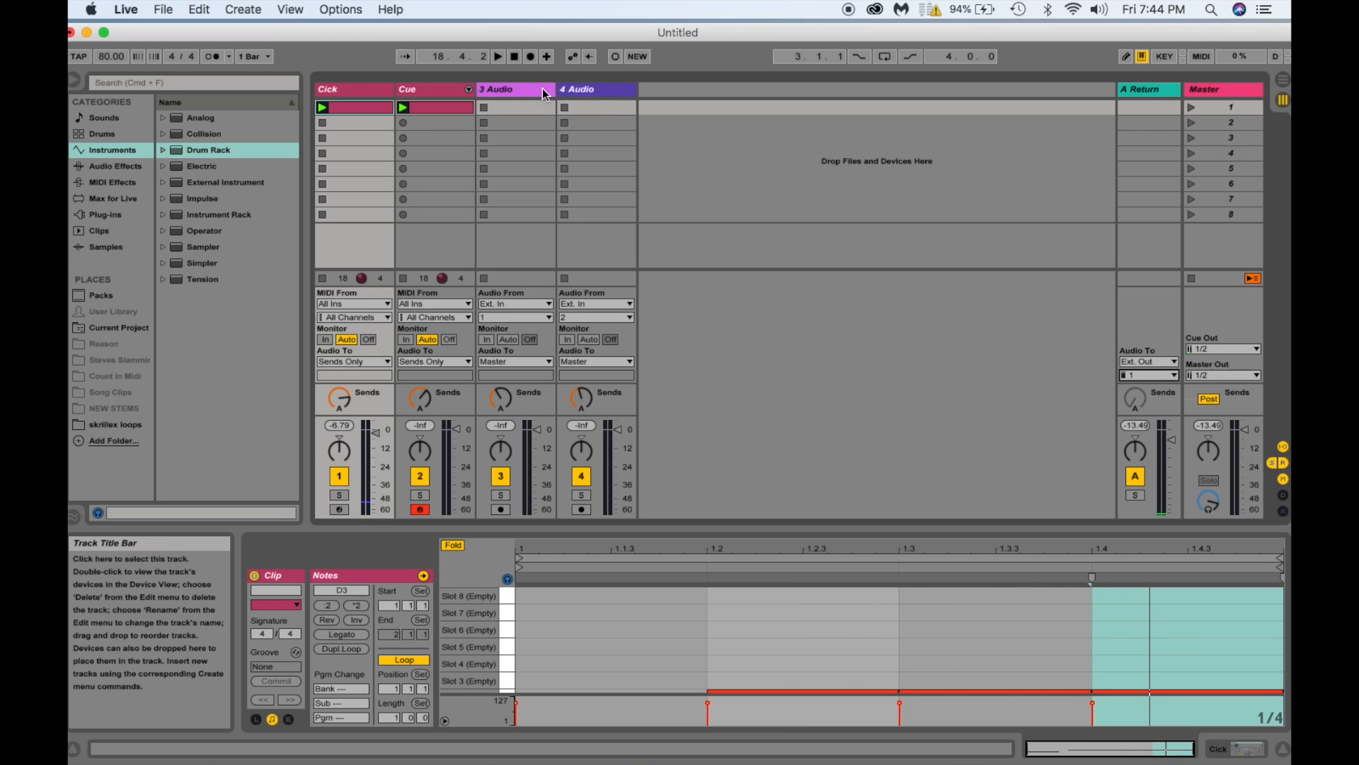
Rename the 3 Audio track as Click.
{"action": "left_click", "coordinate": [592, 89]}
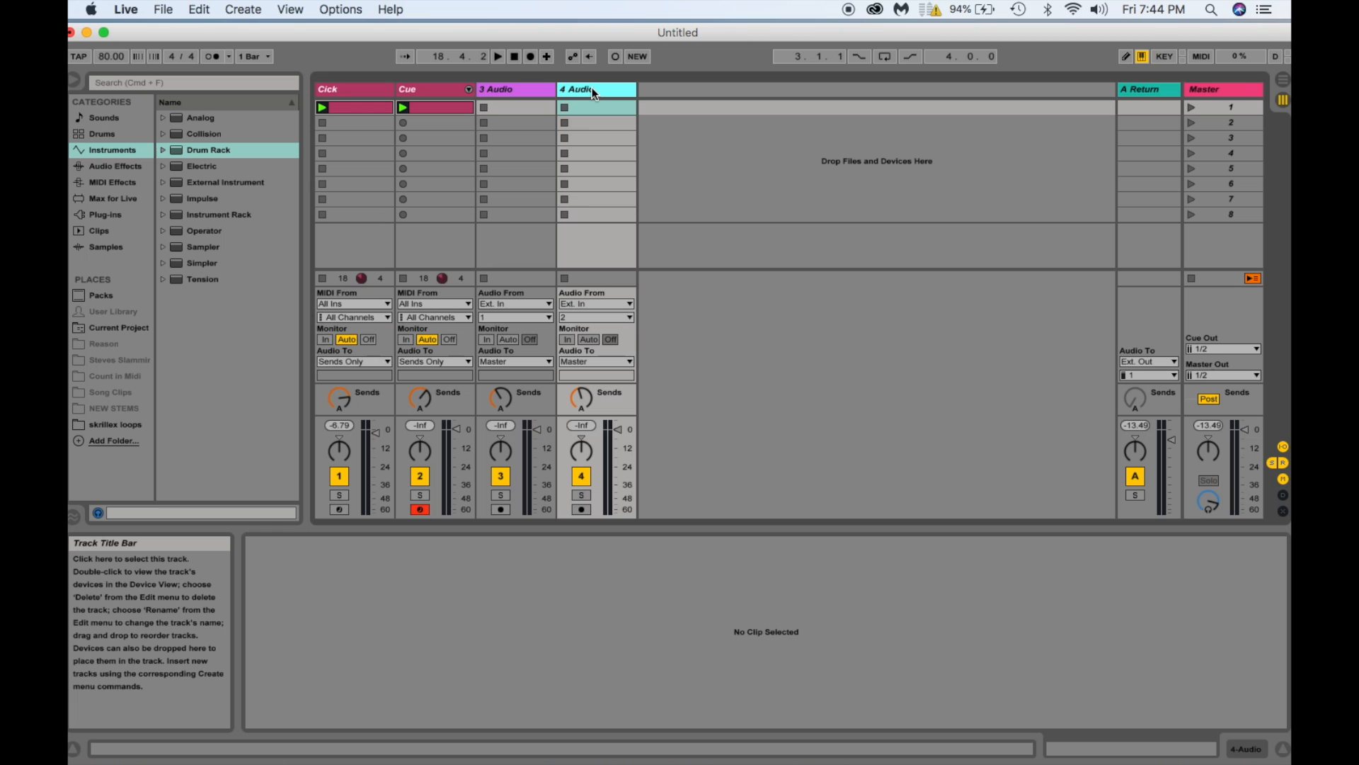
{"action": "left_click", "coordinate": [528, 87]}
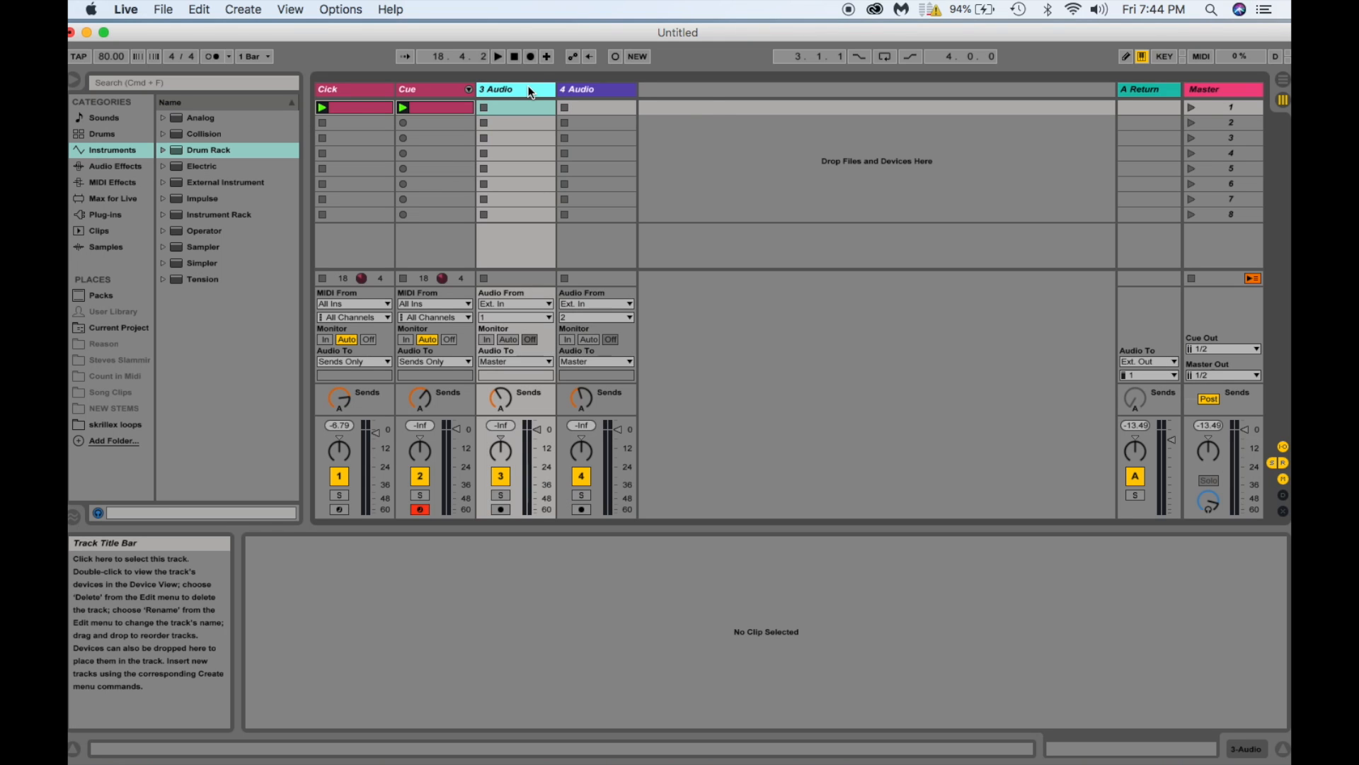
{"action": "right_click", "coordinate": [528, 87]}
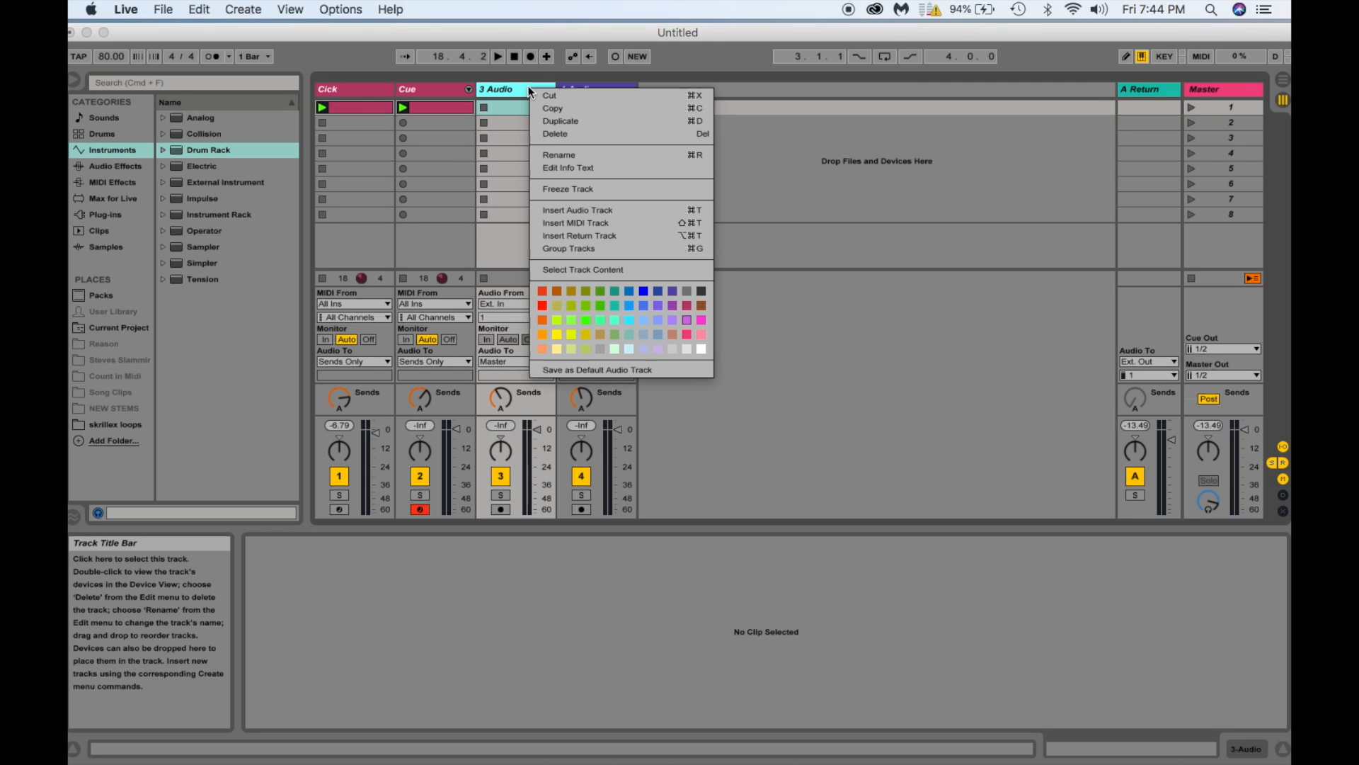
{"action": "left_click", "coordinate": [545, 155]}
{"action": "type", "text": "C"}
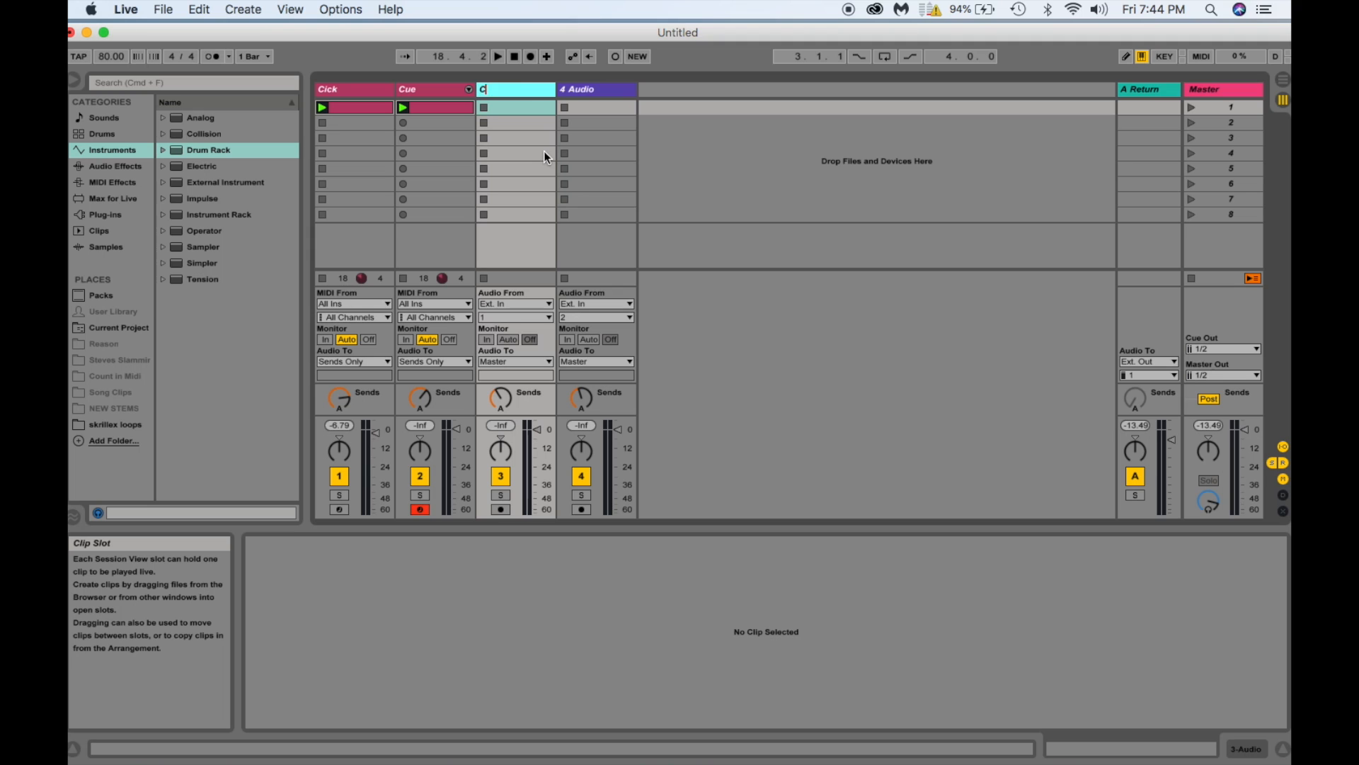
{"action": "type", "text": "lick"}
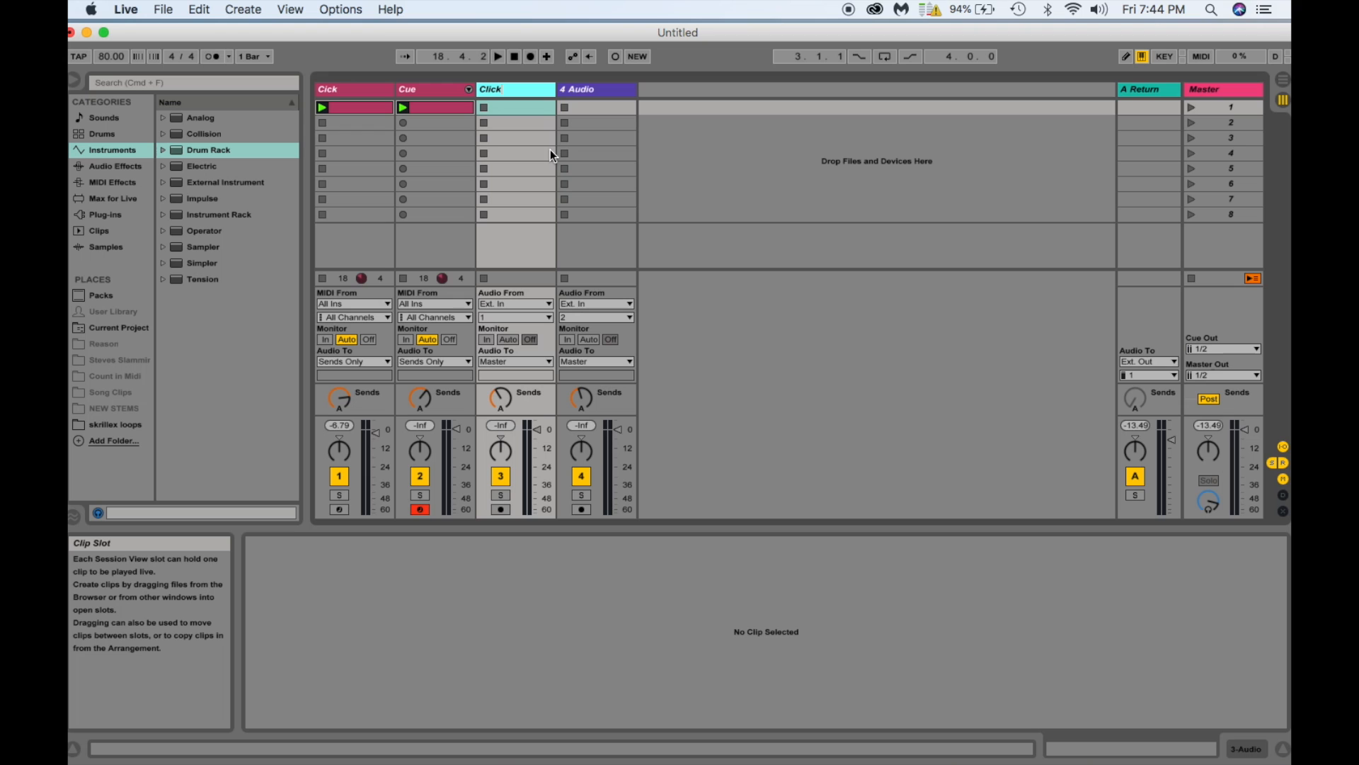
{"action": "left_click", "coordinate": [589, 90]}
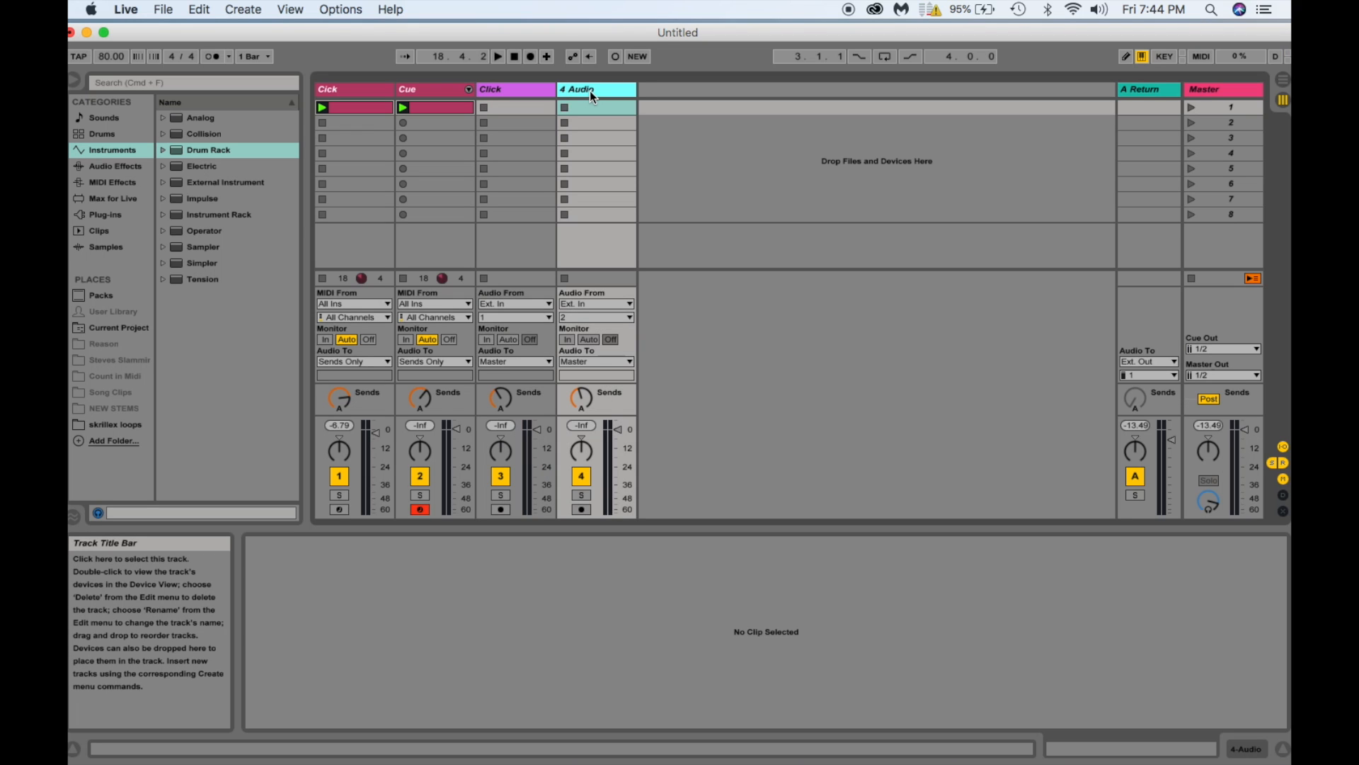
{"action": "key", "text": "BackSpace"}
{"action": "key", "text": "BackSpace"}
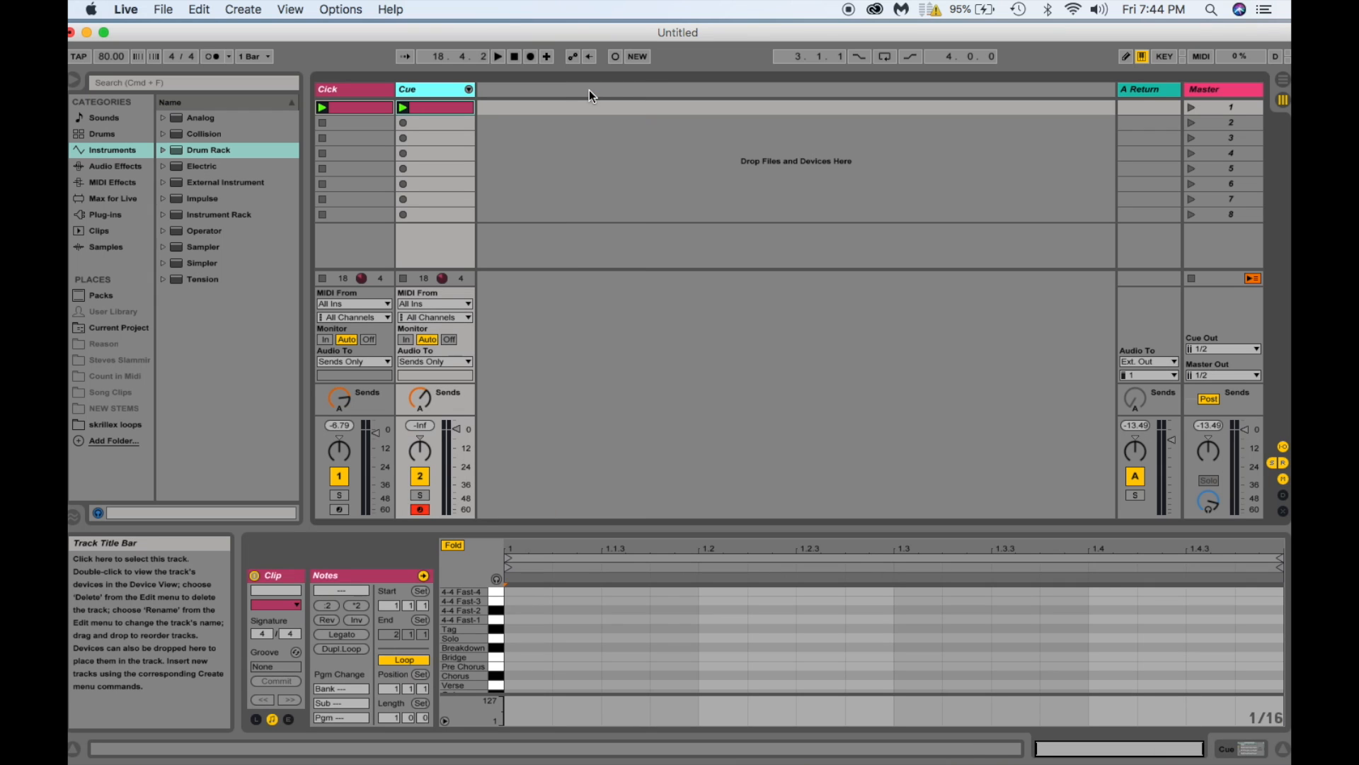
{"action": "key", "text": "super+z"}
{"action": "key", "text": "super+z"}
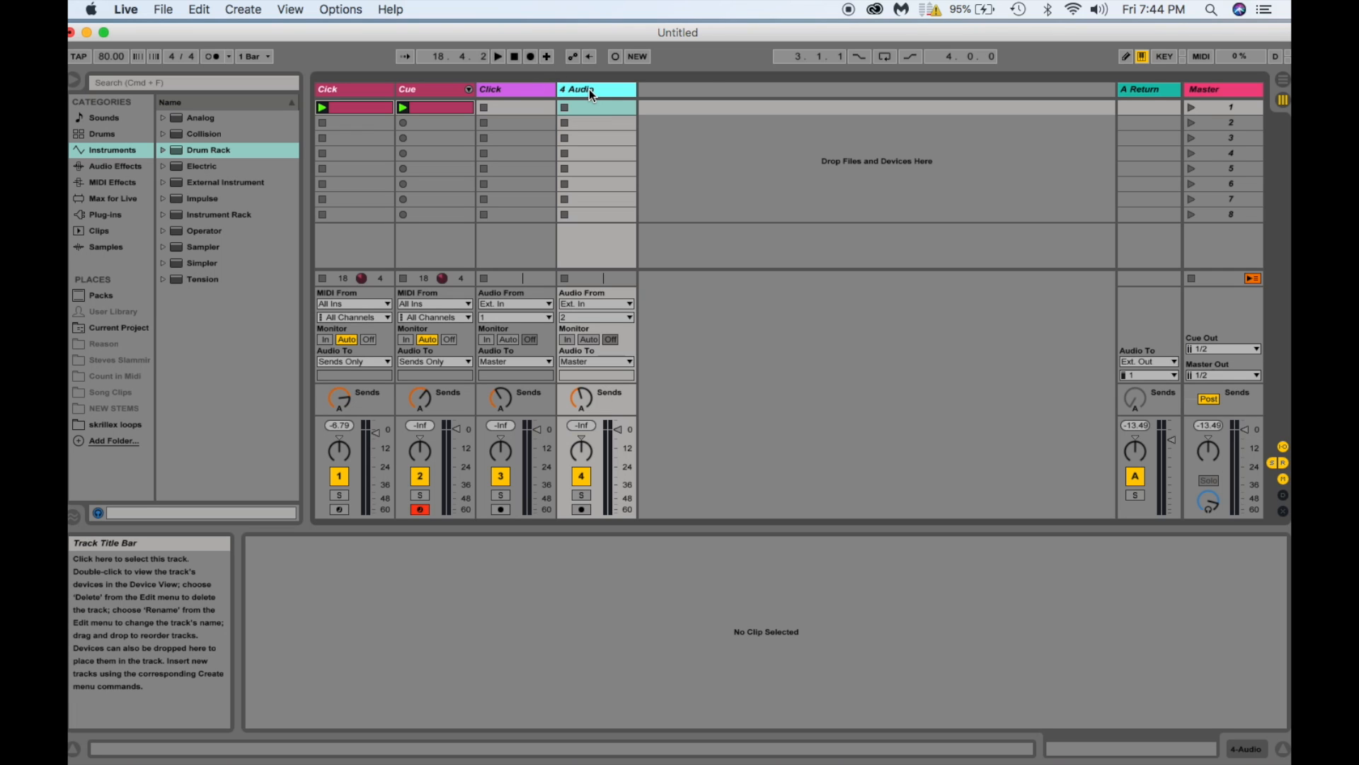
Duplicate the 4 Audio track repeatedly until the set has audio tracks numbered up to 12.
{"action": "key", "text": "super+d"}
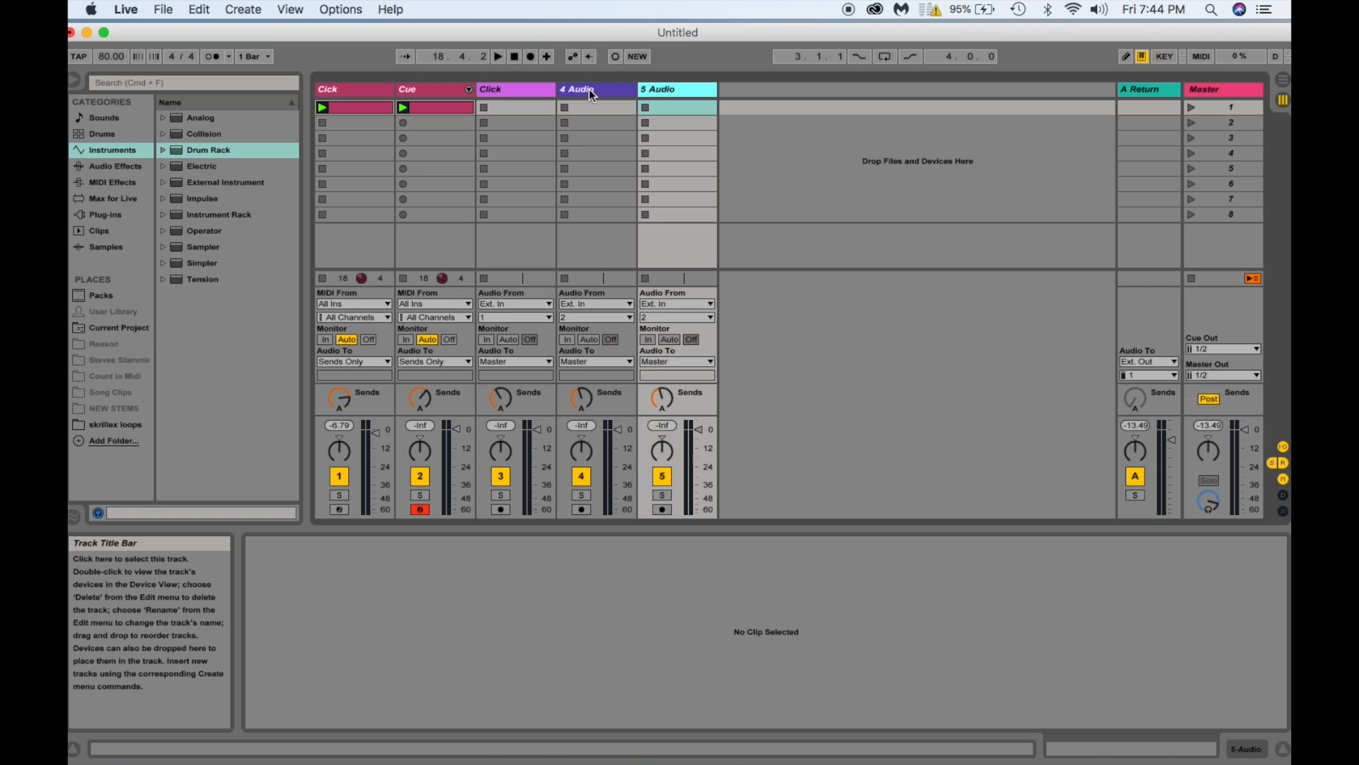
{"action": "key", "text": "super+d"}
{"action": "key", "text": "super+d"}
{"action": "key", "text": "super+d"}
{"action": "key", "text": "super+d"}
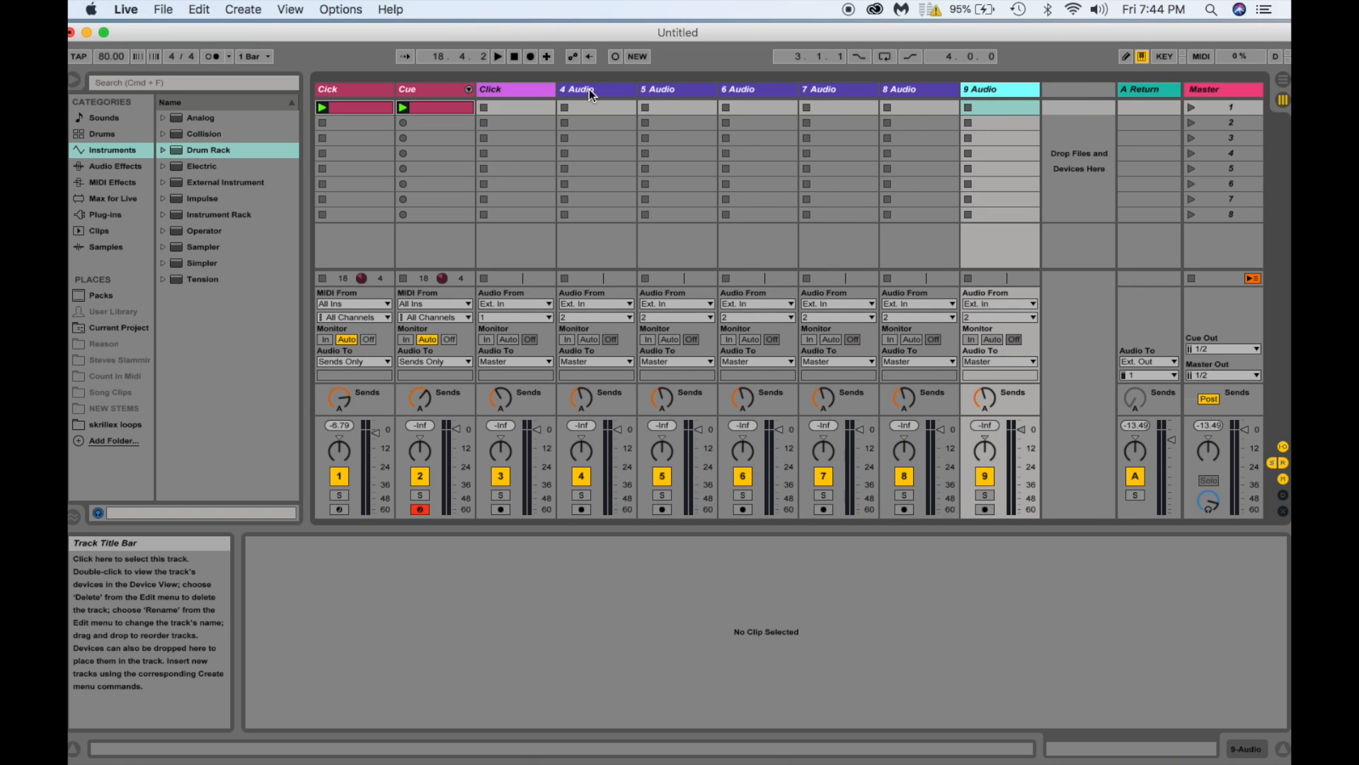
{"action": "key", "text": "super+d"}
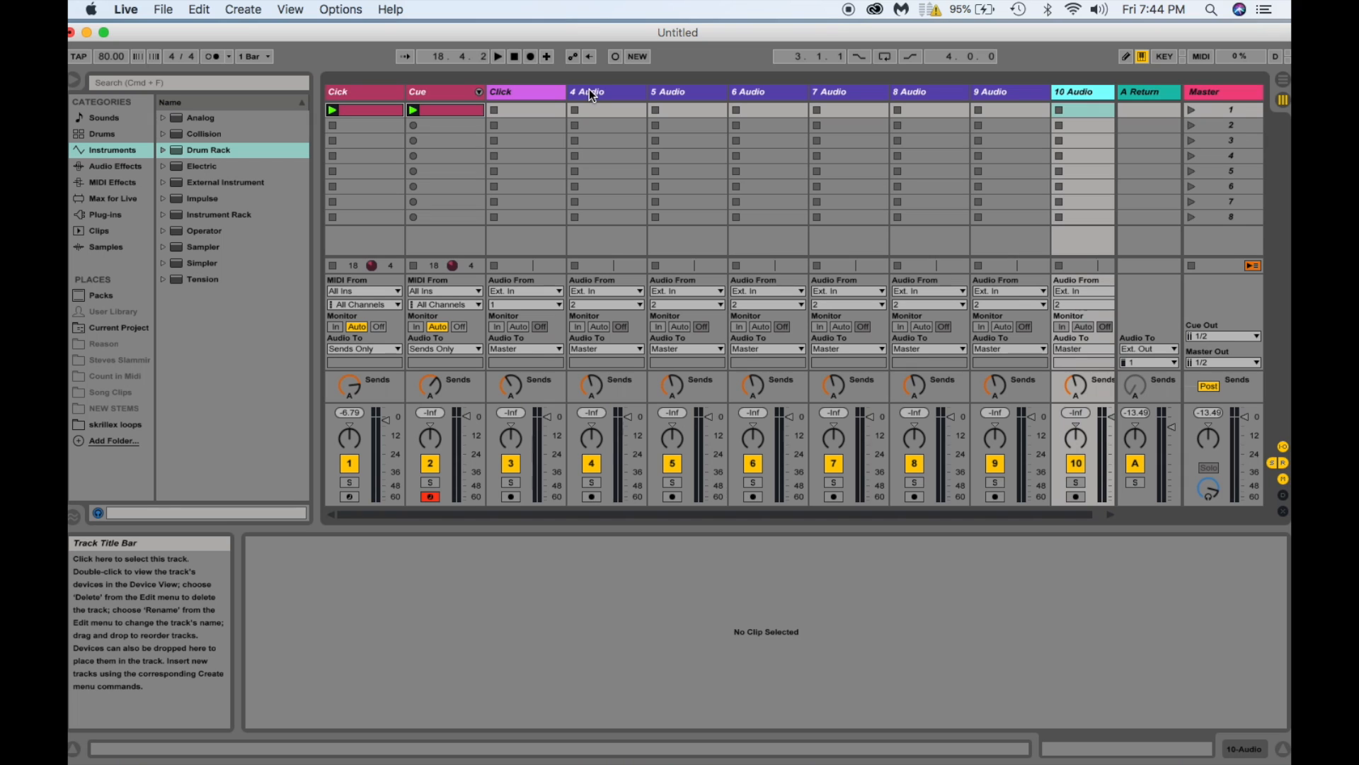
{"action": "key", "text": "super+t"}
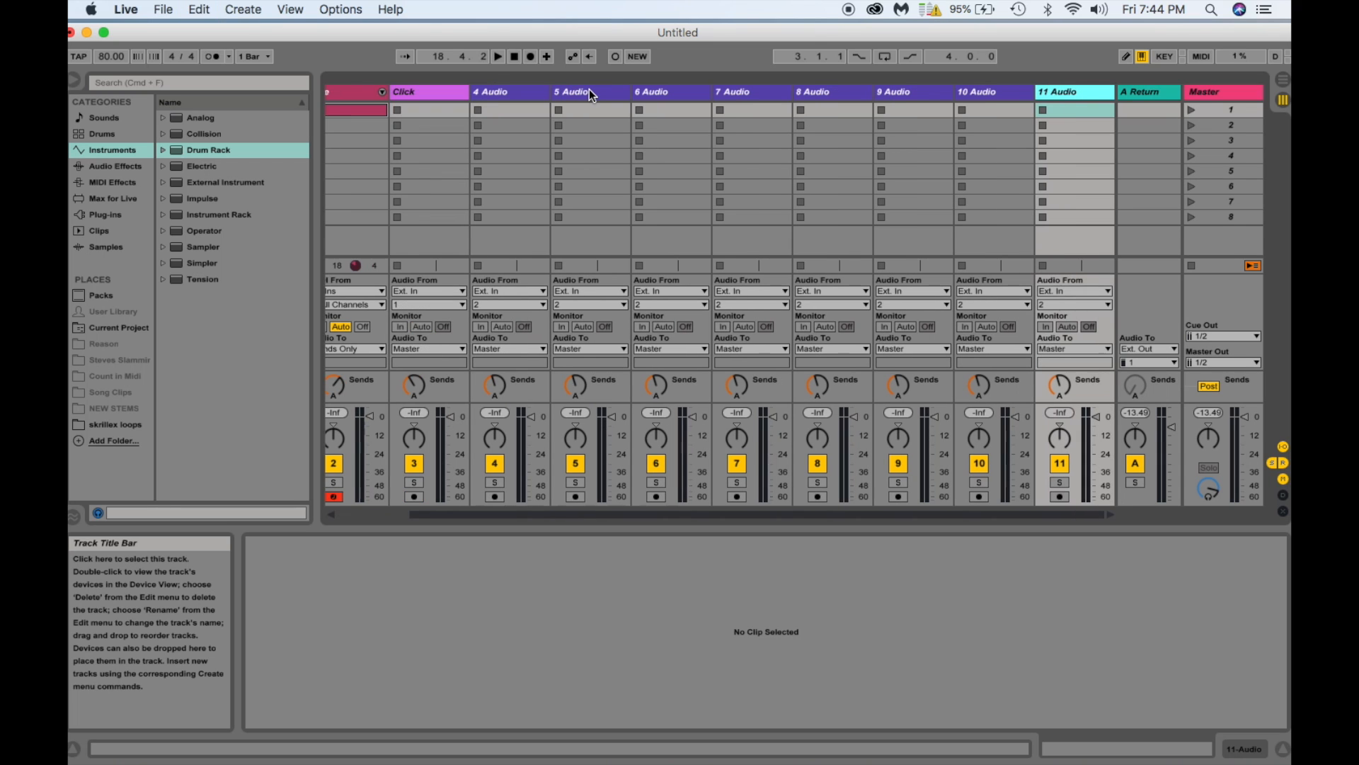
{"action": "key", "text": "super+t"}
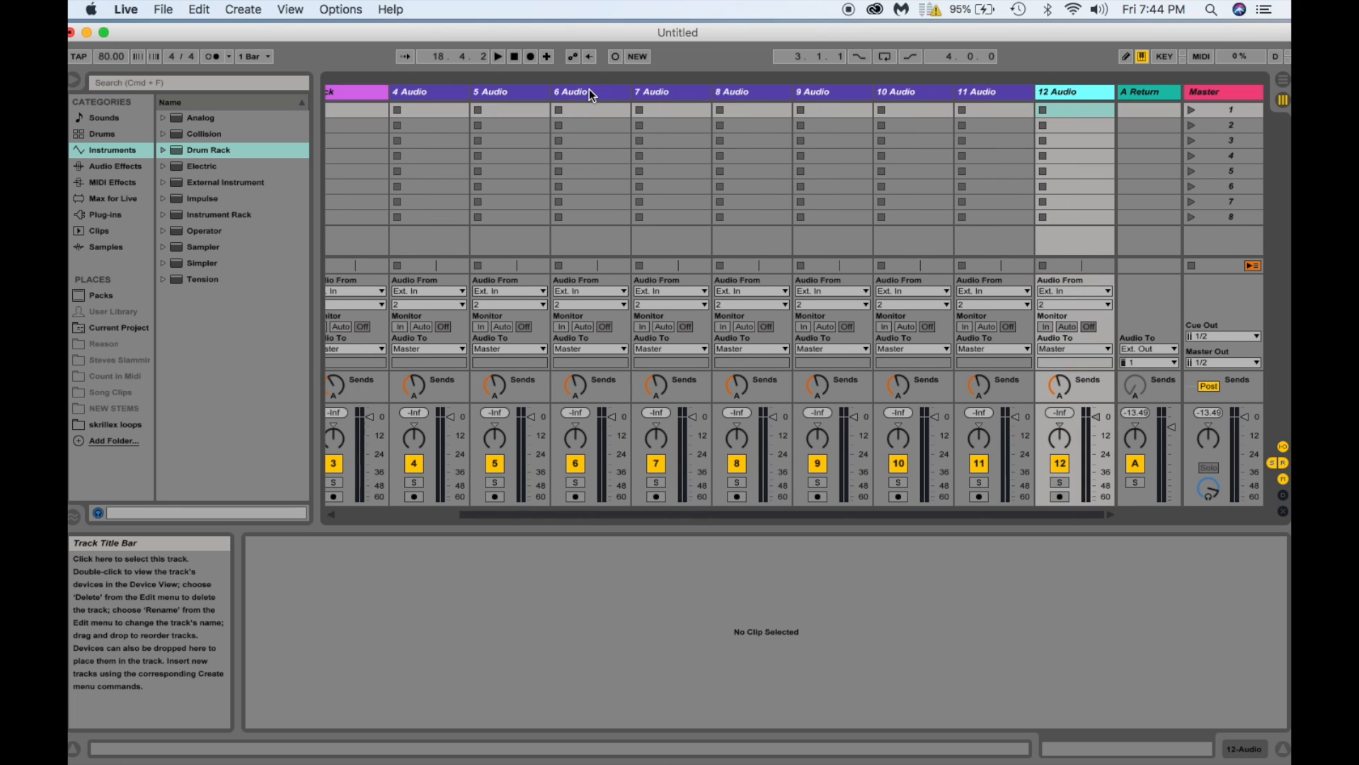
Rename the 4 Audio track as Drums.
{"action": "scroll", "coordinate": [508, 130], "scroll_direction": "left", "scroll_amount": 5}
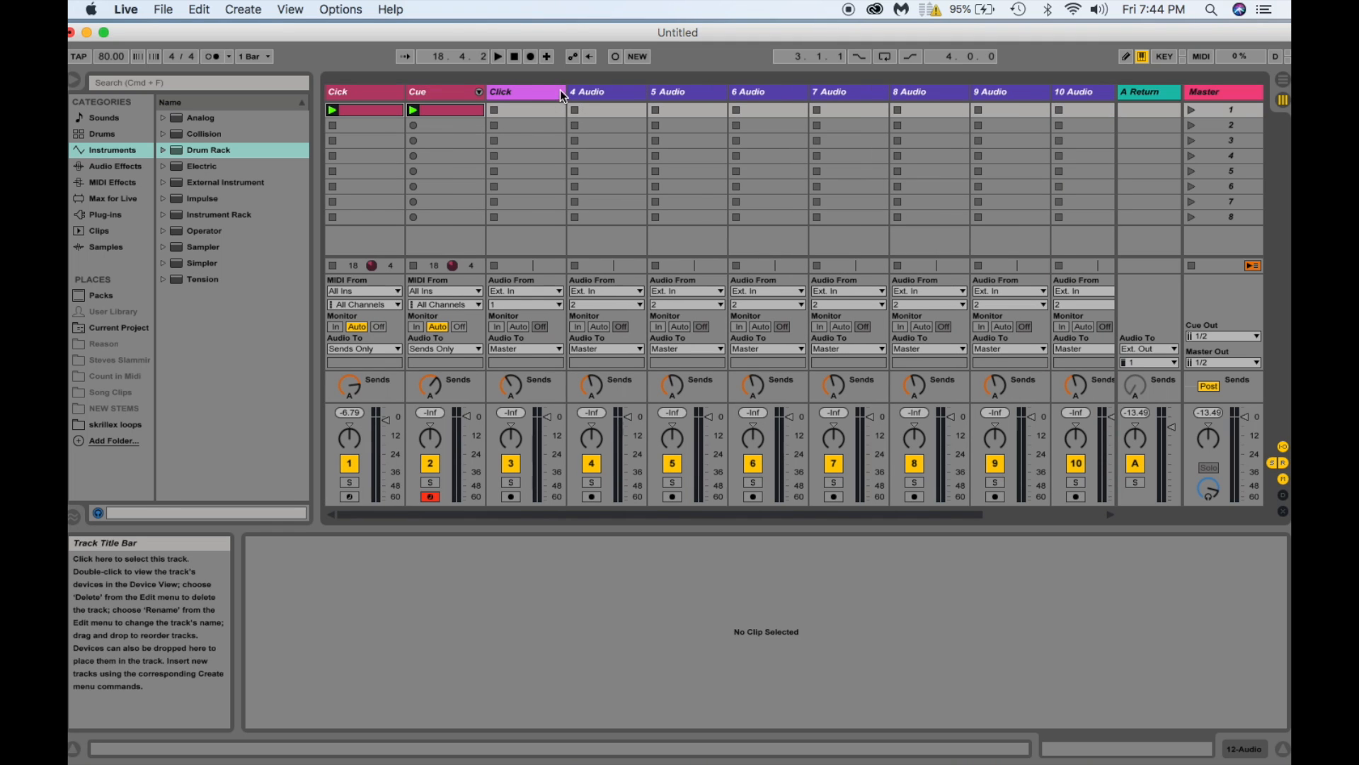
{"action": "right_click", "coordinate": [582, 92]}
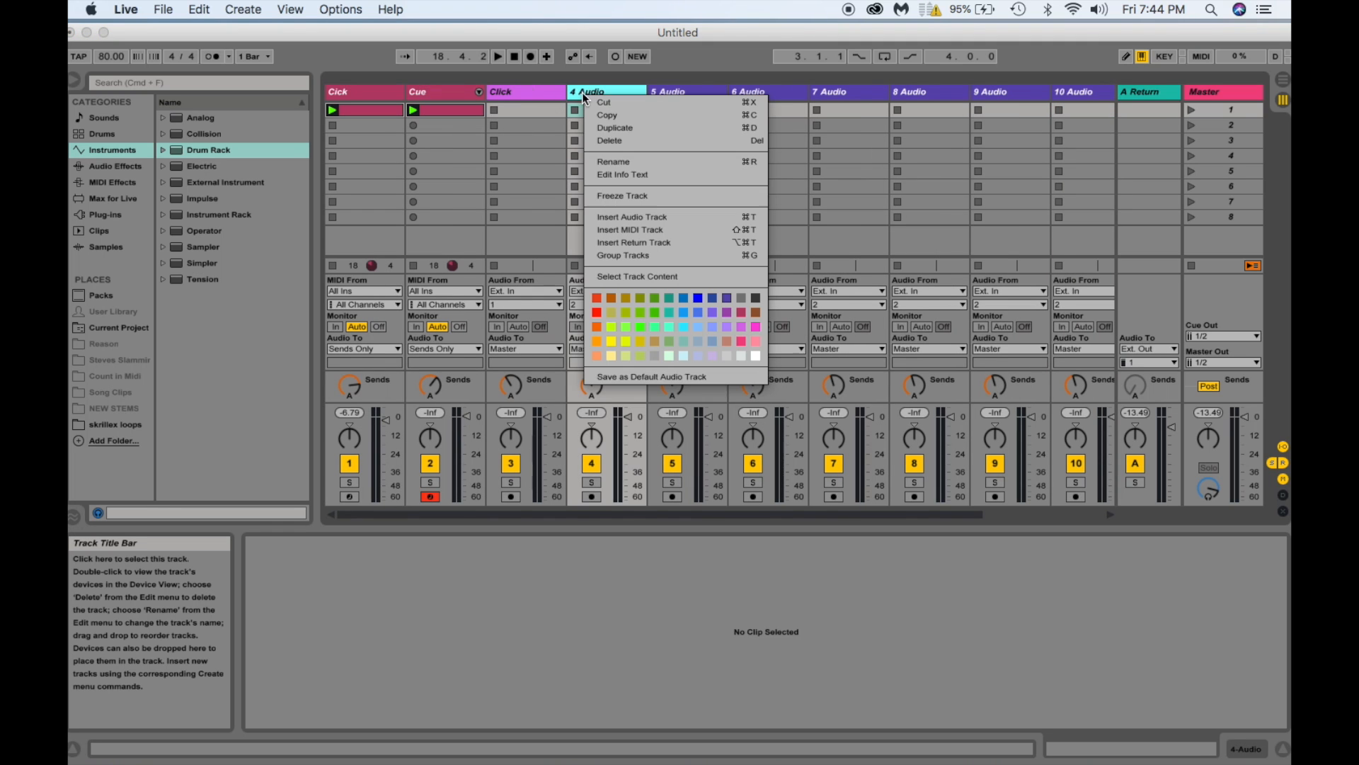
{"action": "left_click", "coordinate": [609, 160]}
{"action": "type", "text": "Drum"}
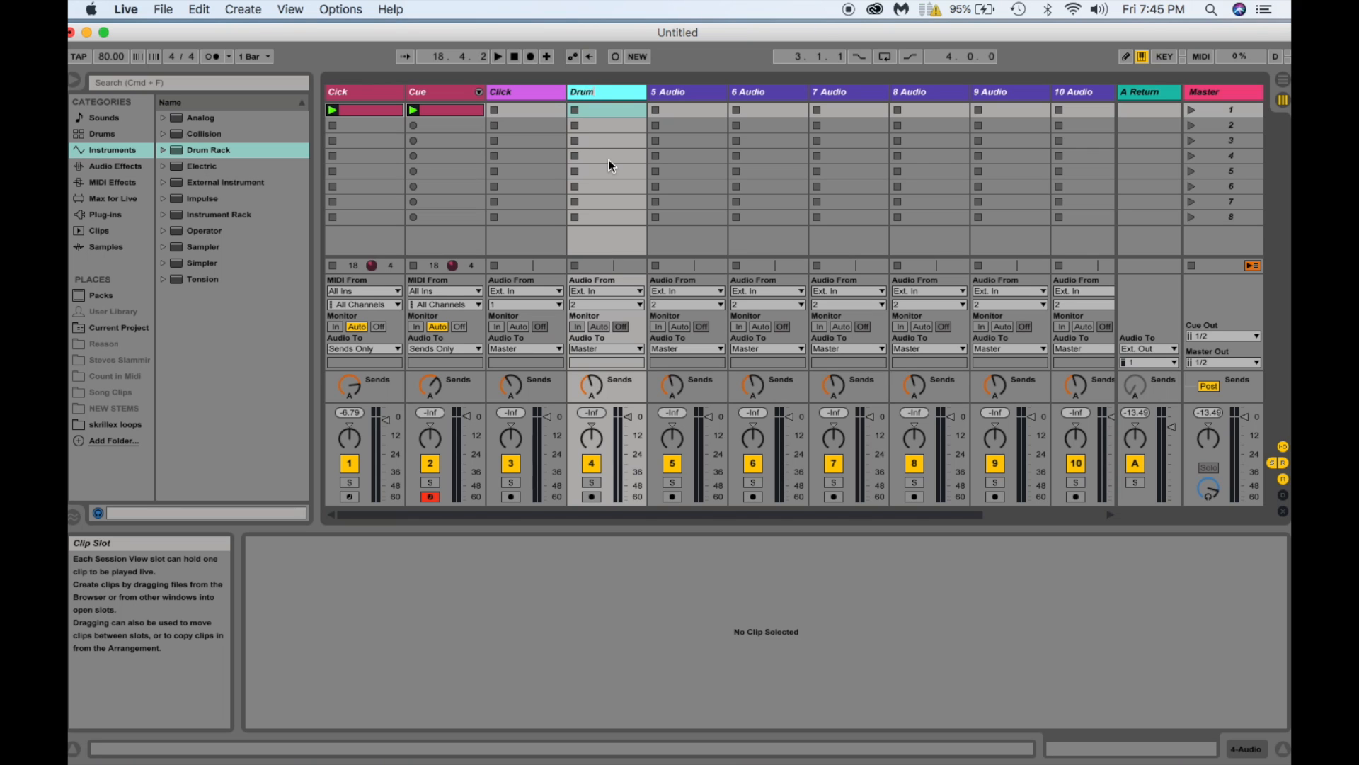
{"action": "type", "text": "s"}
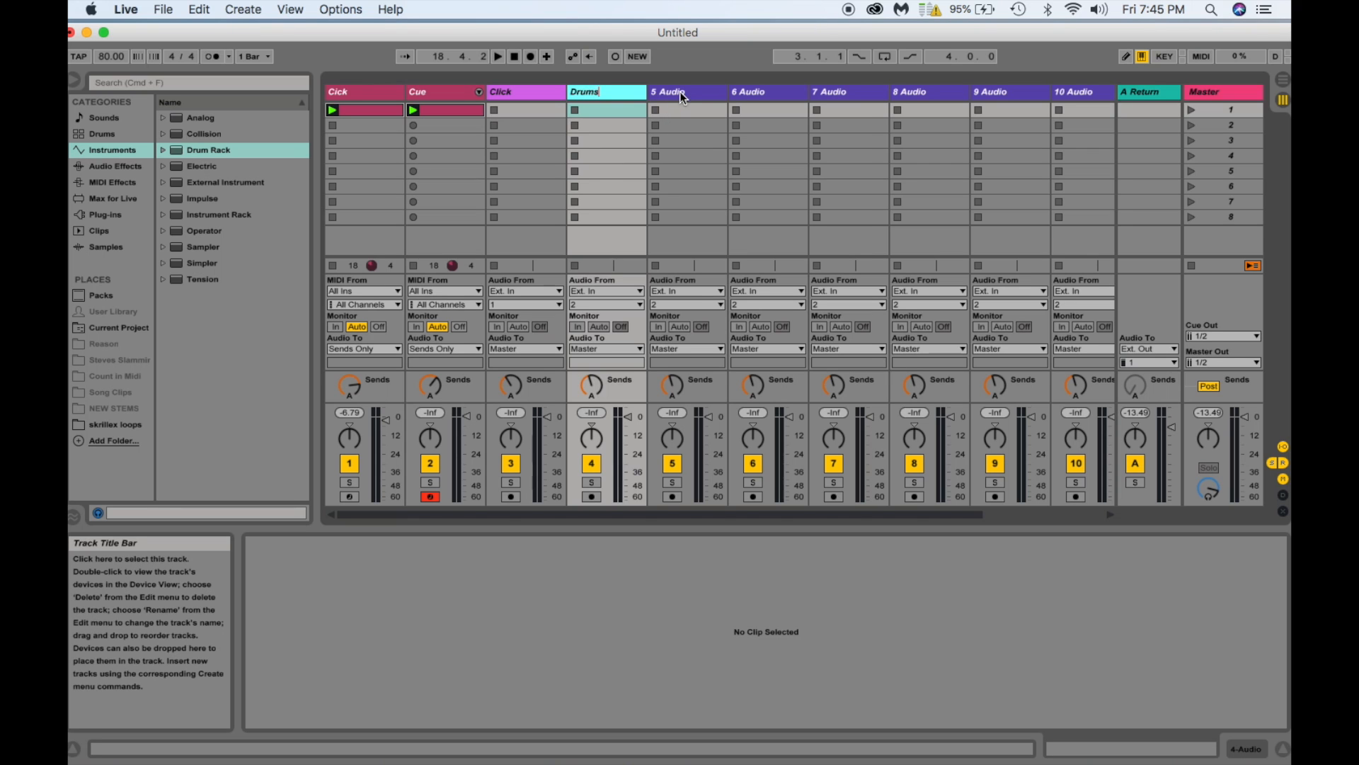
Rename the 5 Audio track as Per and the 6 Audio track as Bass.
{"action": "right_click", "coordinate": [679, 91]}
{"action": "left_click", "coordinate": [705, 159]}
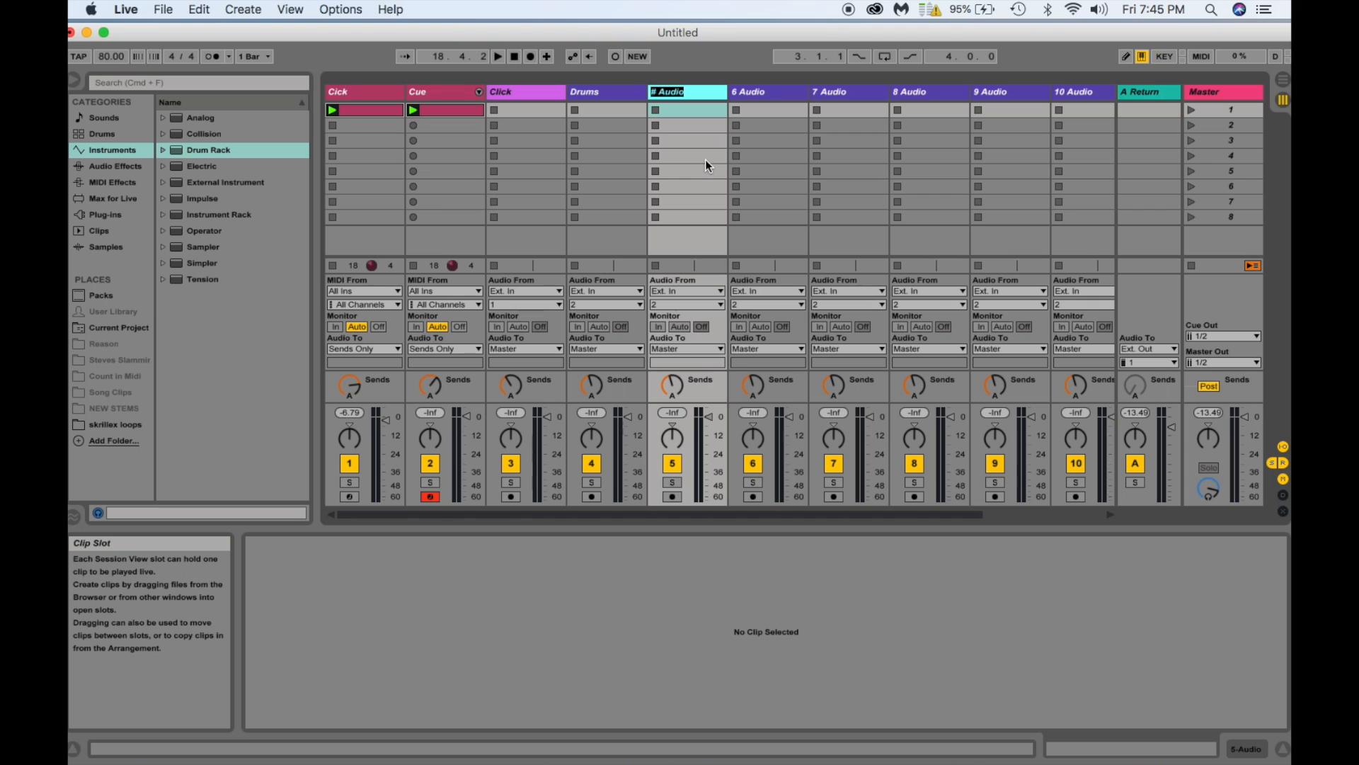
{"action": "type", "text": "Per"}
{"action": "left_click", "coordinate": [754, 92]}
{"action": "right_click", "coordinate": [754, 92]}
{"action": "left_click", "coordinate": [778, 157]}
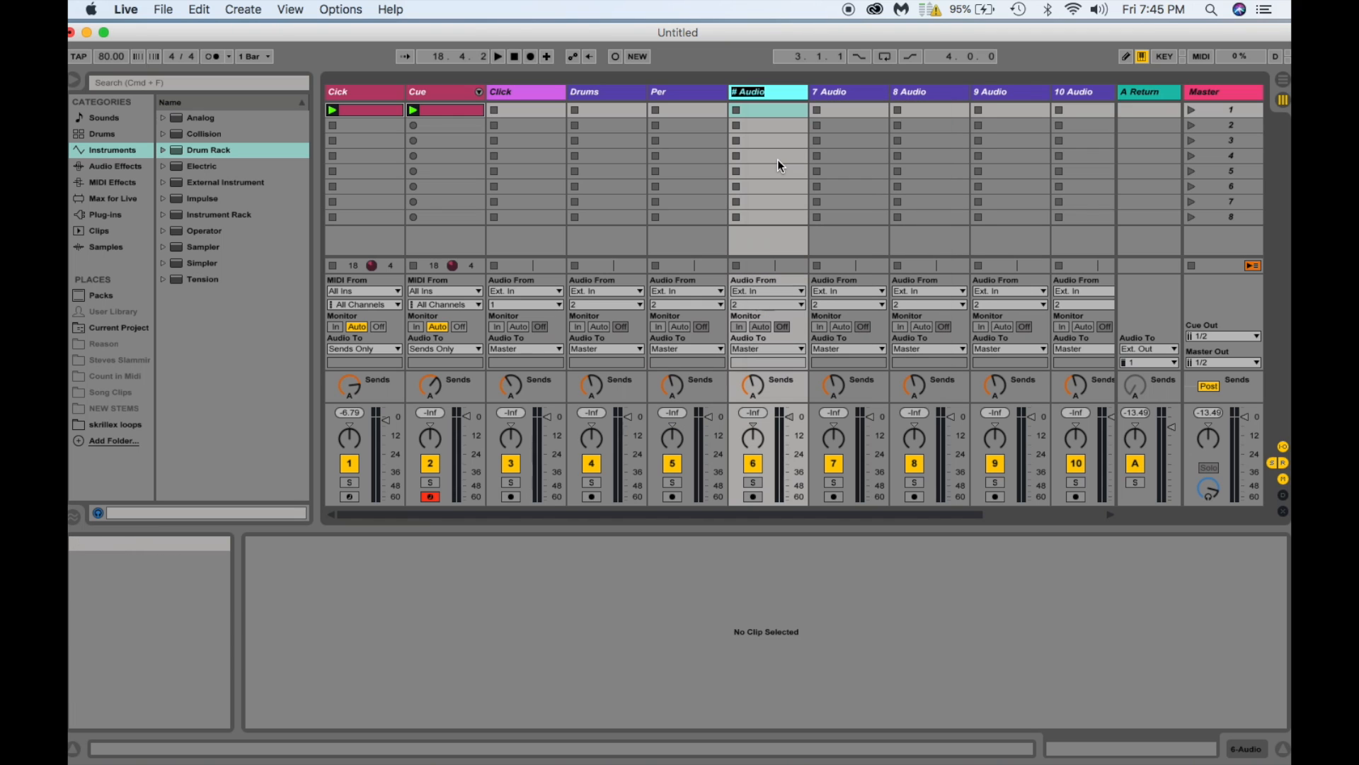
{"action": "type", "text": "Bass"}
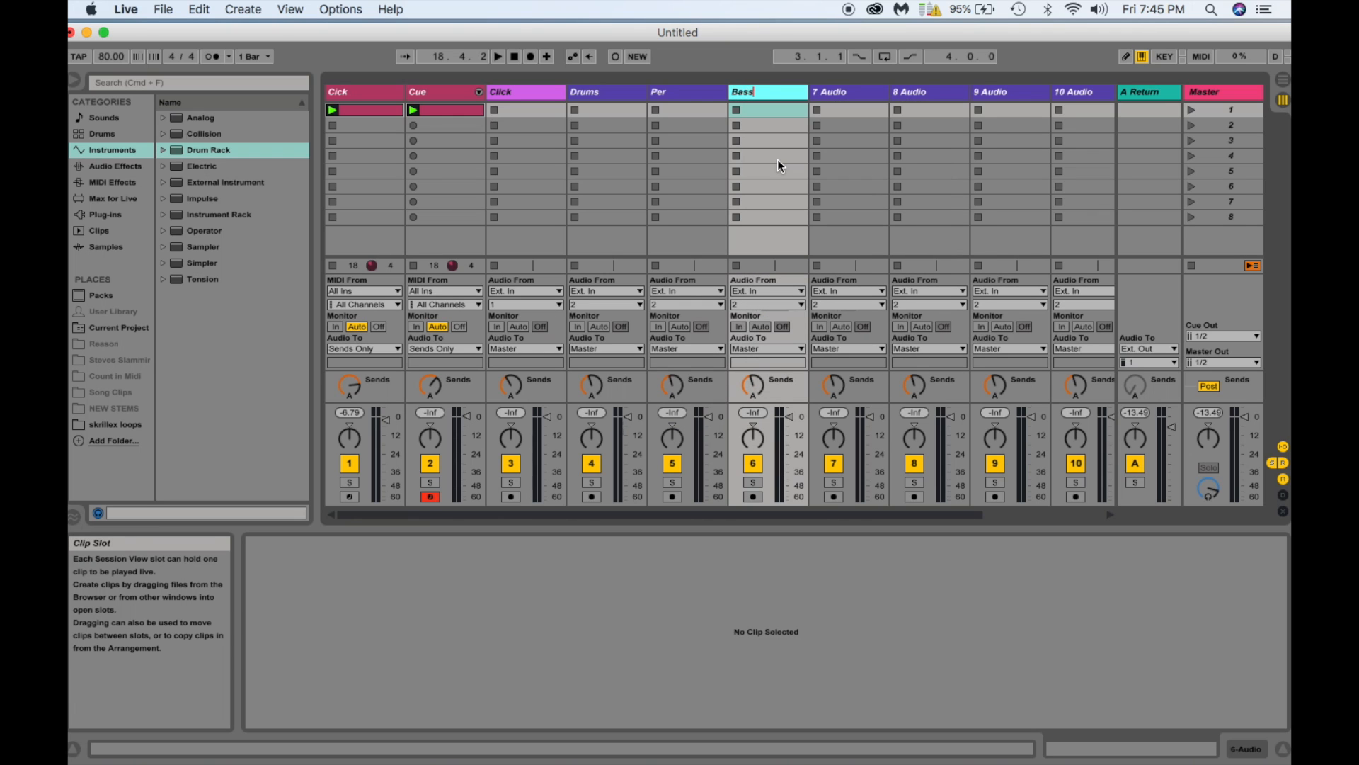
Rename the 7 Audio track as Gtr1 and the 8 Audio track as Gtr2.
{"action": "left_click", "coordinate": [855, 93]}
{"action": "right_click", "coordinate": [855, 93]}
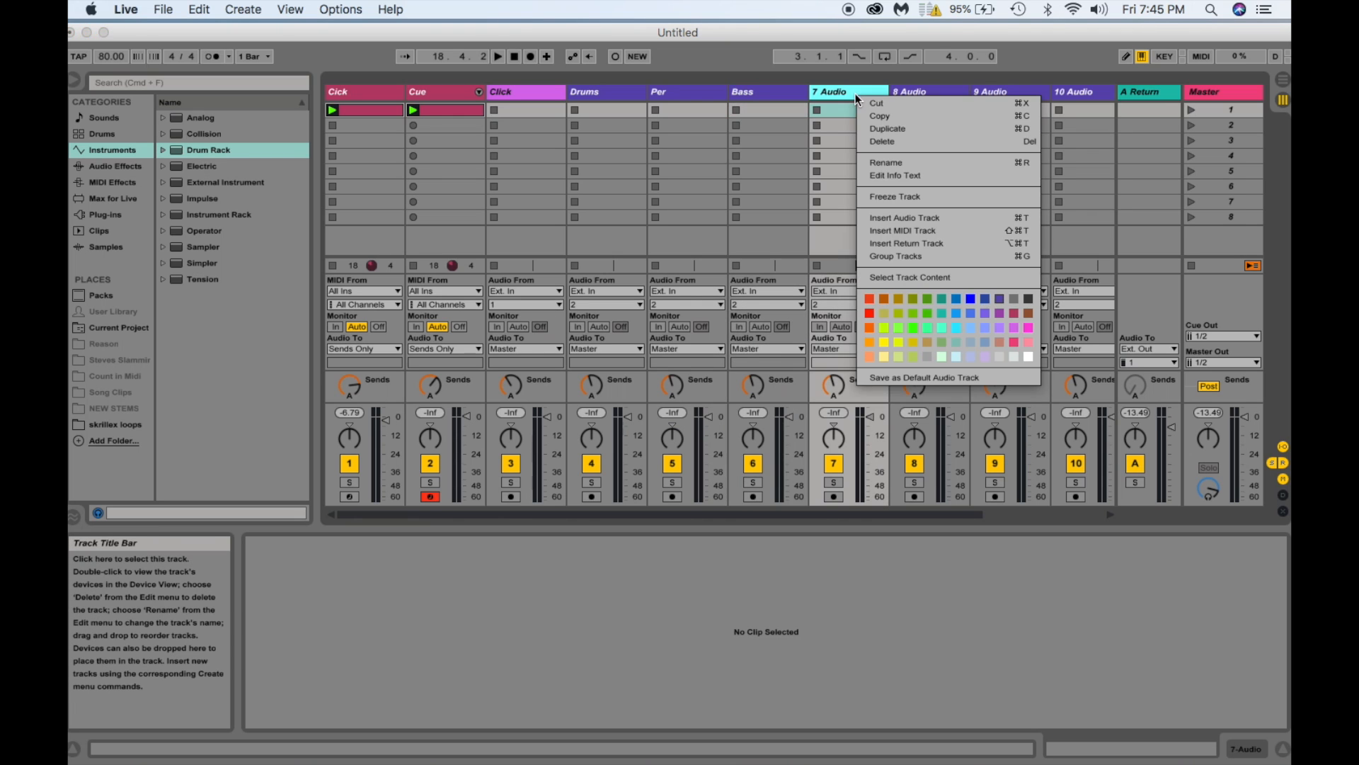
{"action": "left_click", "coordinate": [875, 163]}
{"action": "type", "text": "Gtr1"}
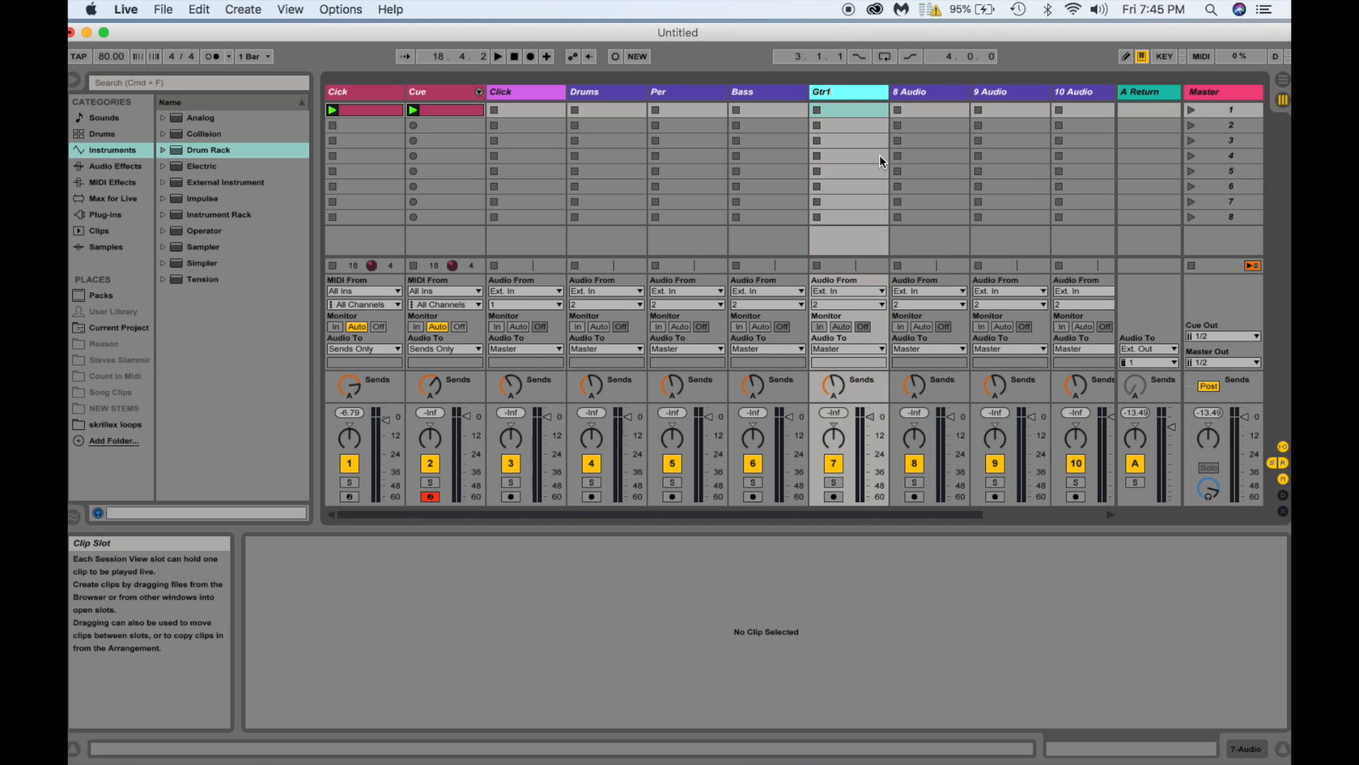
{"action": "left_click", "coordinate": [910, 91]}
{"action": "right_click", "coordinate": [911, 91]}
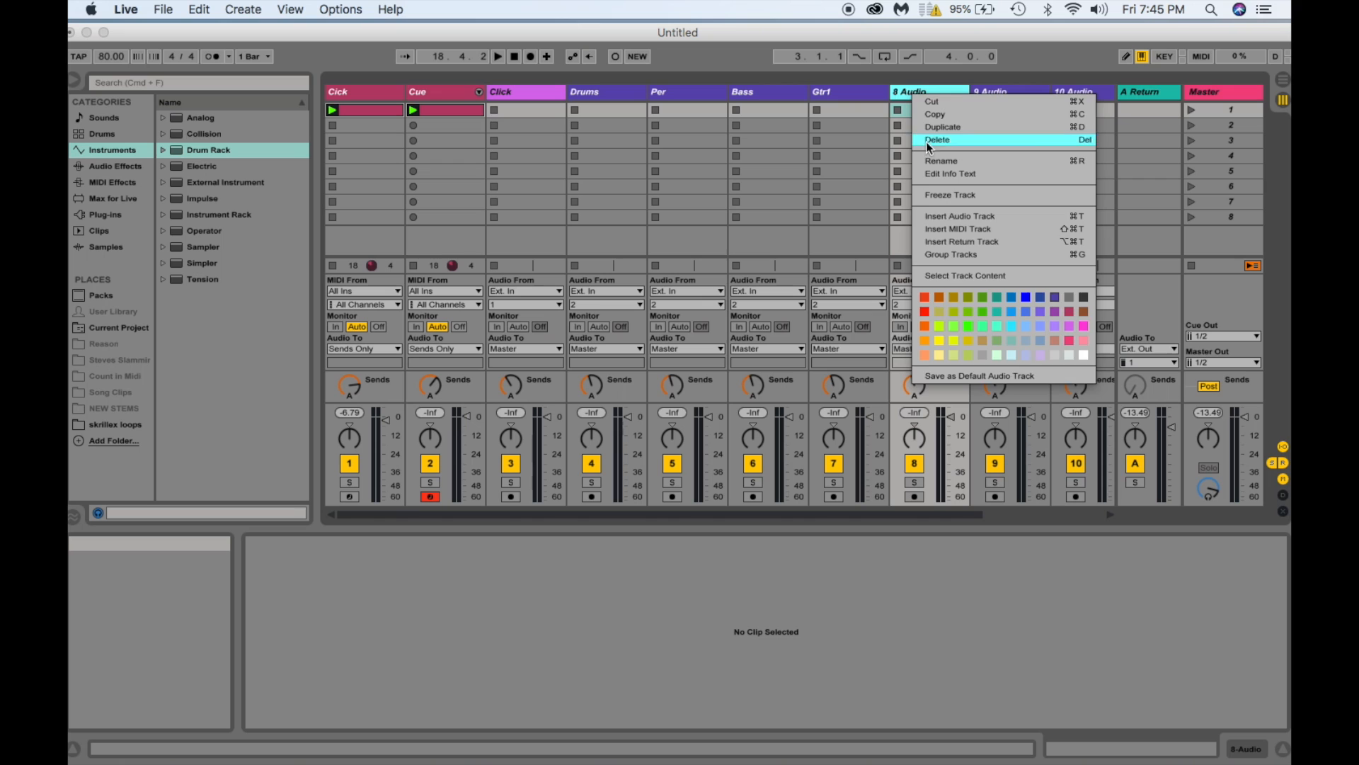
{"action": "left_click", "coordinate": [930, 162]}
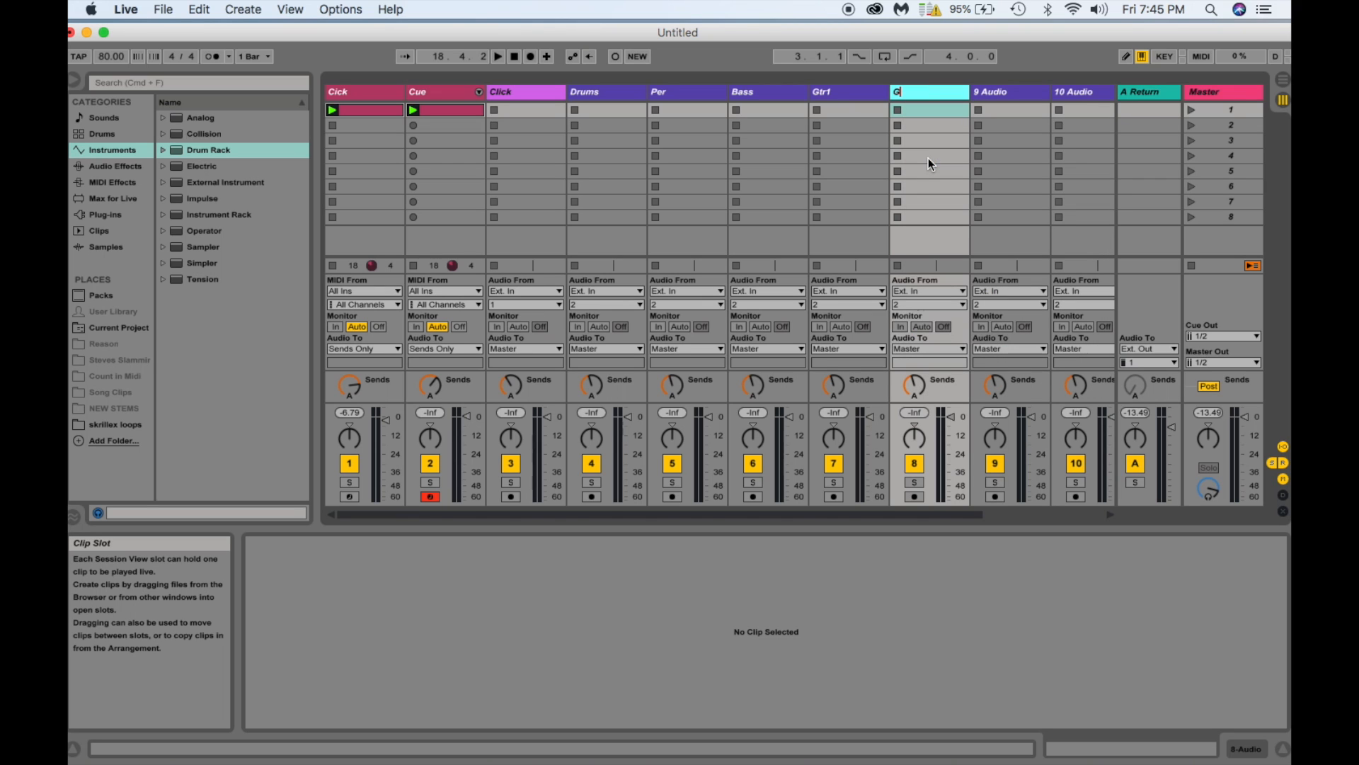
{"action": "type", "text": "Gtr2"}
Rename both the 9 Audio and 10 Audio tracks as Keys.
{"action": "left_click", "coordinate": [1001, 93]}
{"action": "right_click", "coordinate": [1000, 94]}
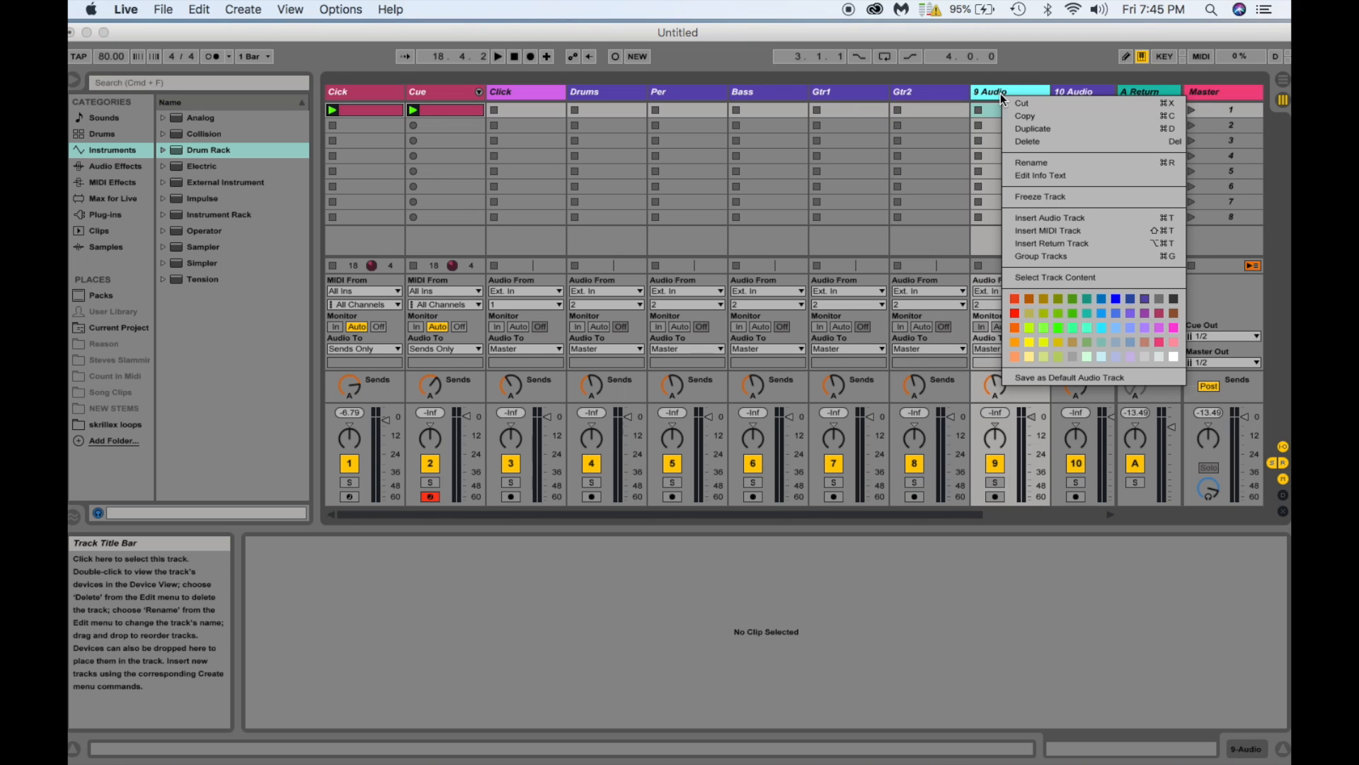
{"action": "left_click", "coordinate": [1028, 161]}
{"action": "type", "text": "Keys"}
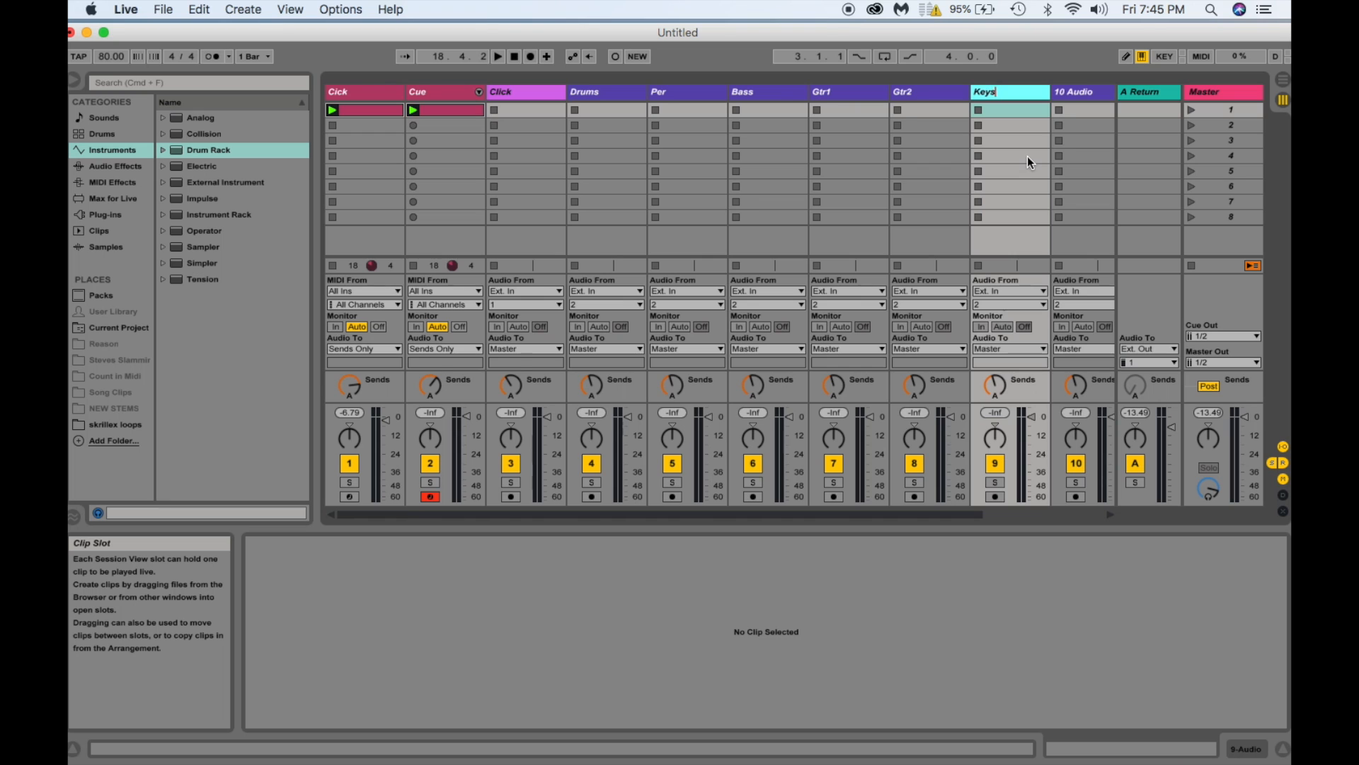
{"action": "scroll", "coordinate": [1027, 156], "scroll_direction": "right", "scroll_amount": 5}
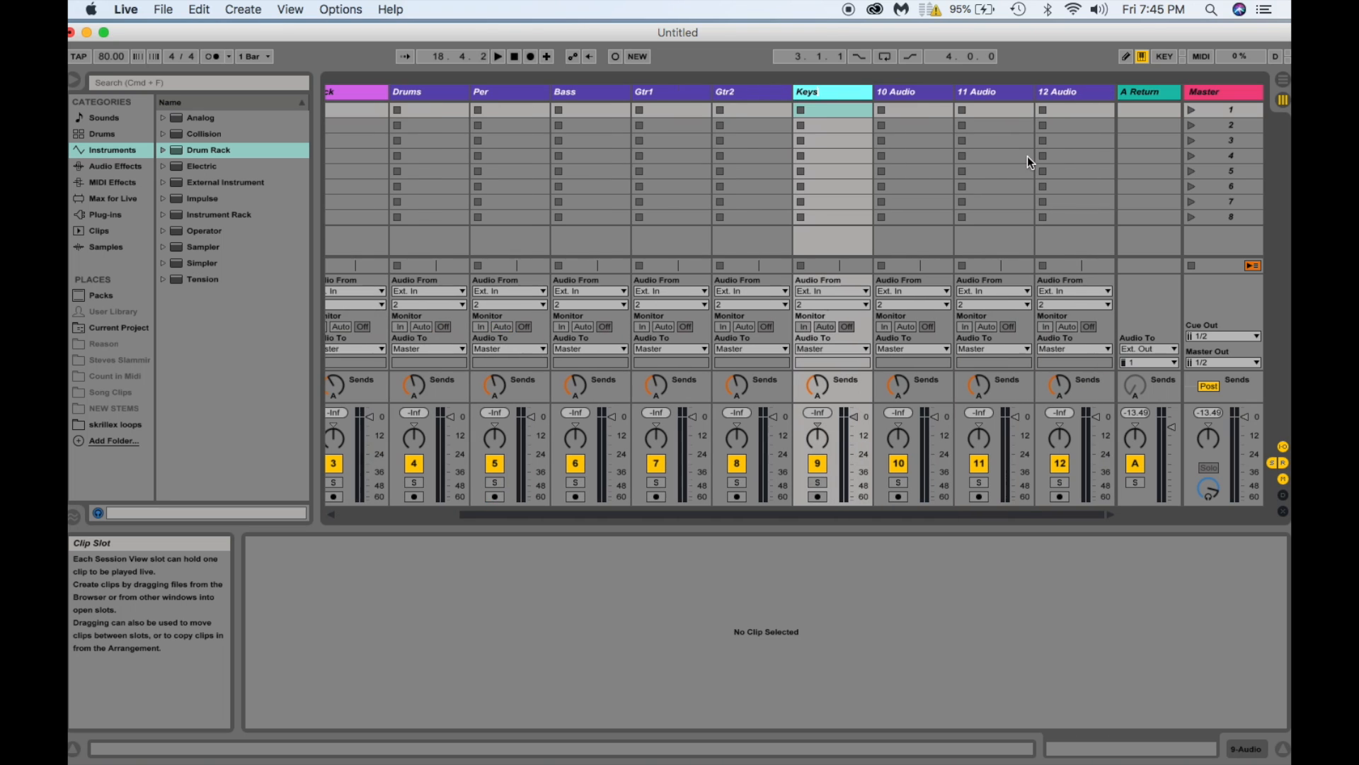
{"action": "left_click", "coordinate": [915, 95]}
{"action": "right_click", "coordinate": [916, 96]}
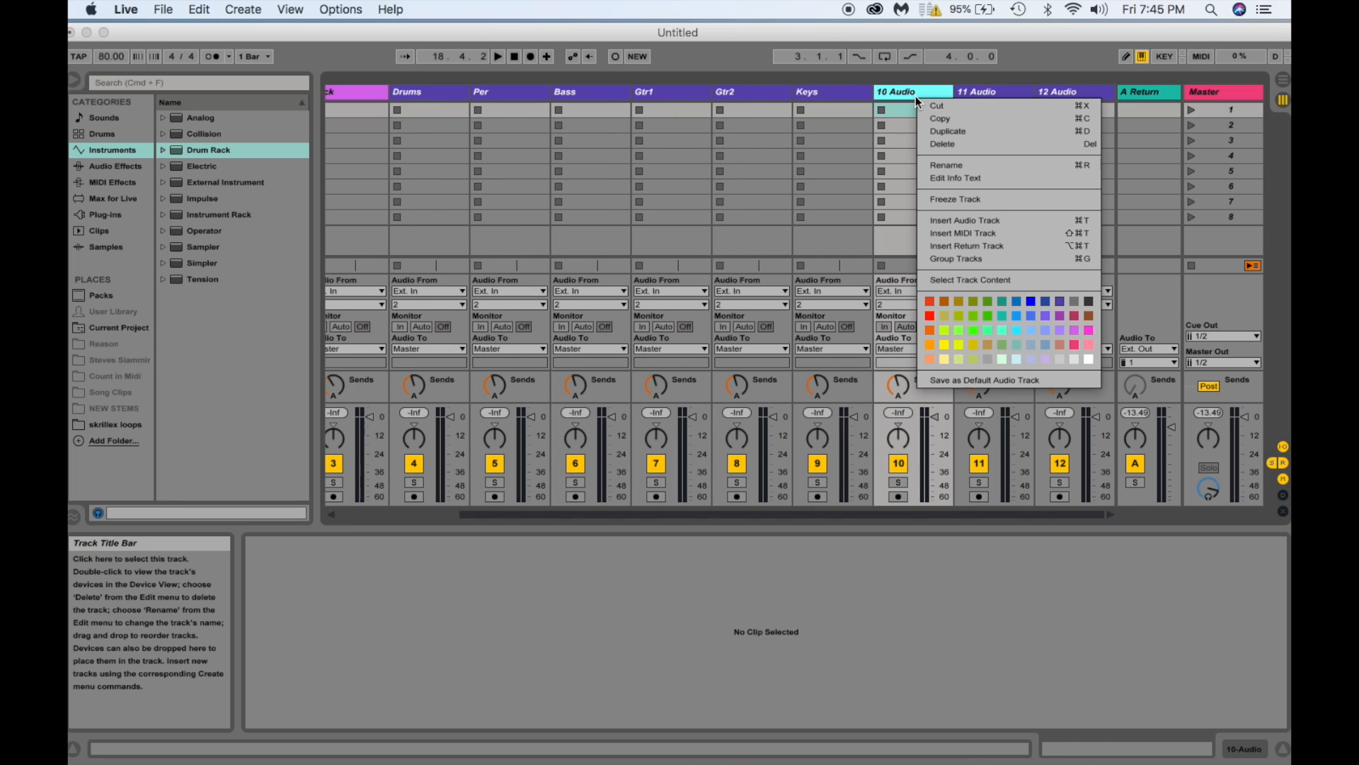
{"action": "left_click", "coordinate": [937, 166]}
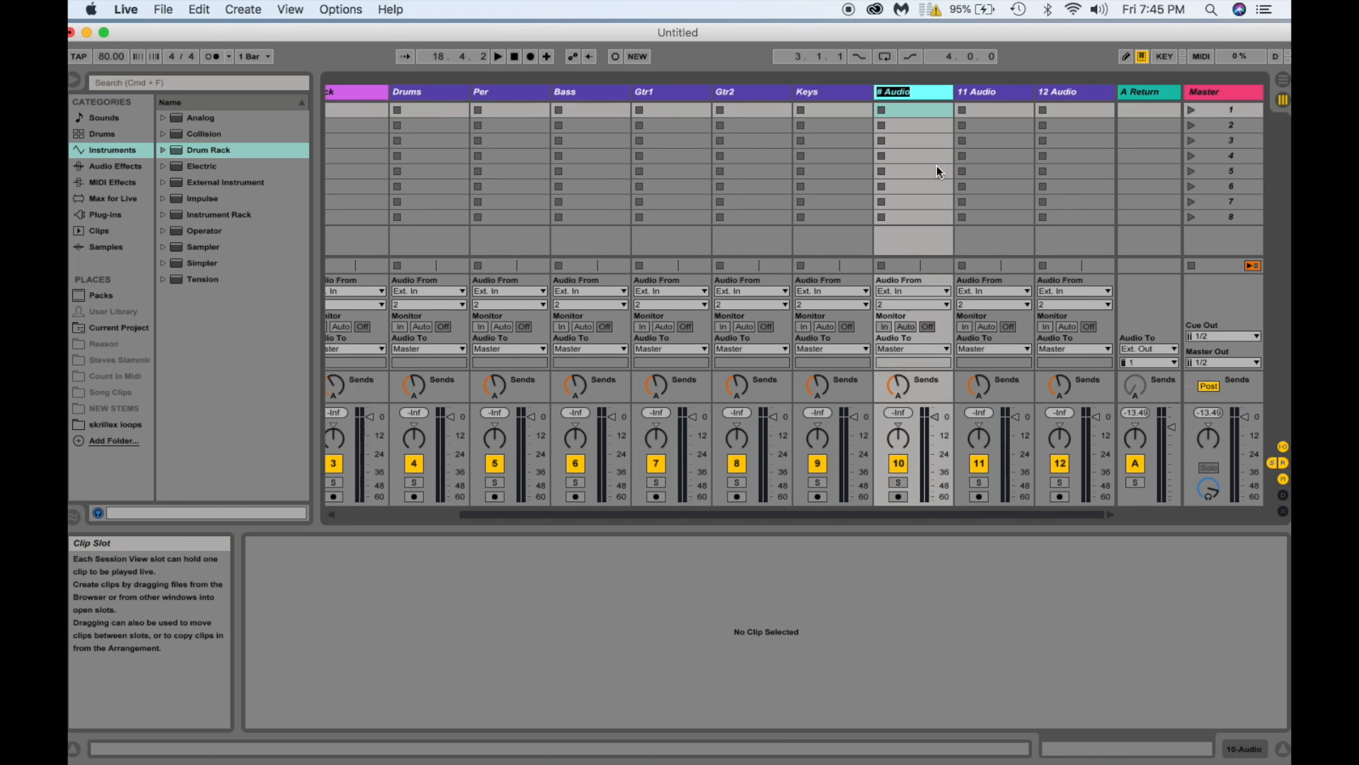
{"action": "type", "text": "Keys"}
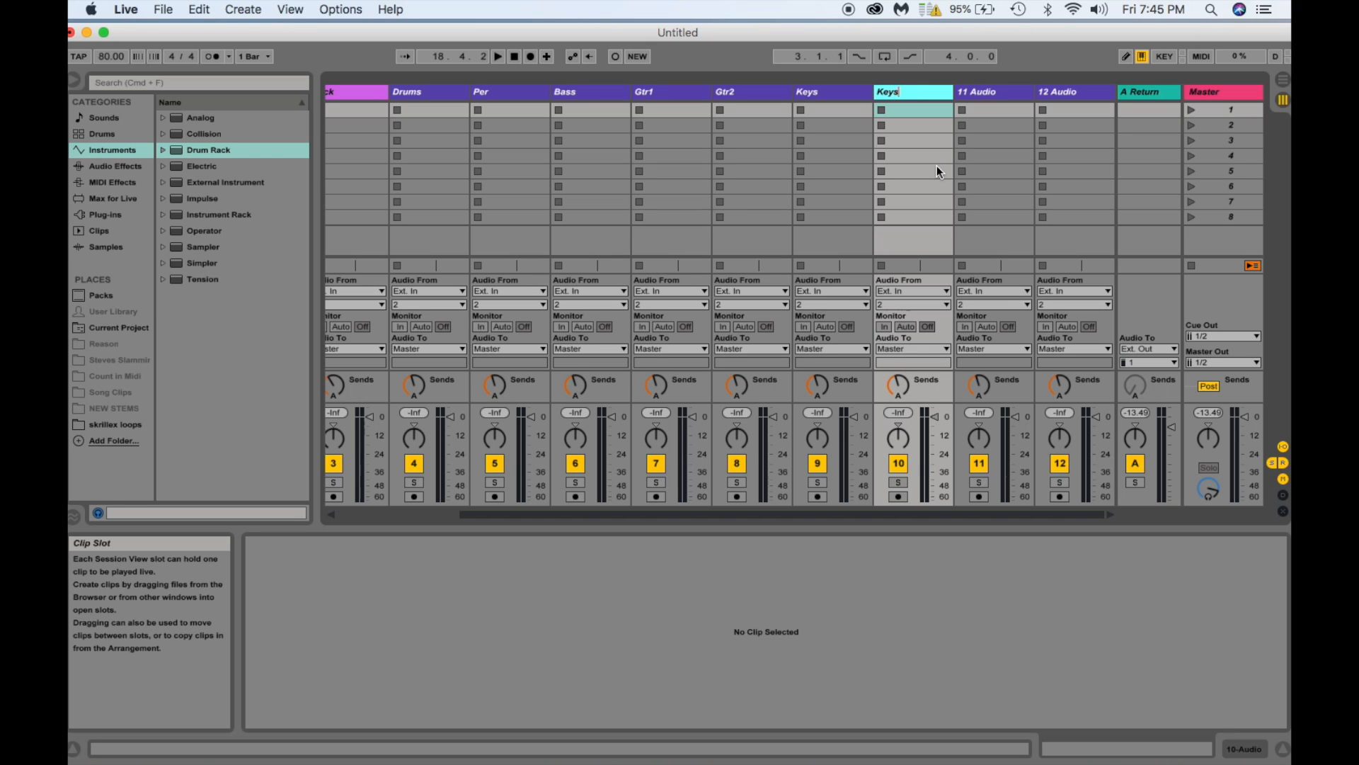
Rename the 11 Audio track as BK vox and the 12 Audio track as Lead Vox.
{"action": "left_click", "coordinate": [992, 88]}
{"action": "right_click", "coordinate": [991, 88]}
{"action": "left_click", "coordinate": [1007, 157]}
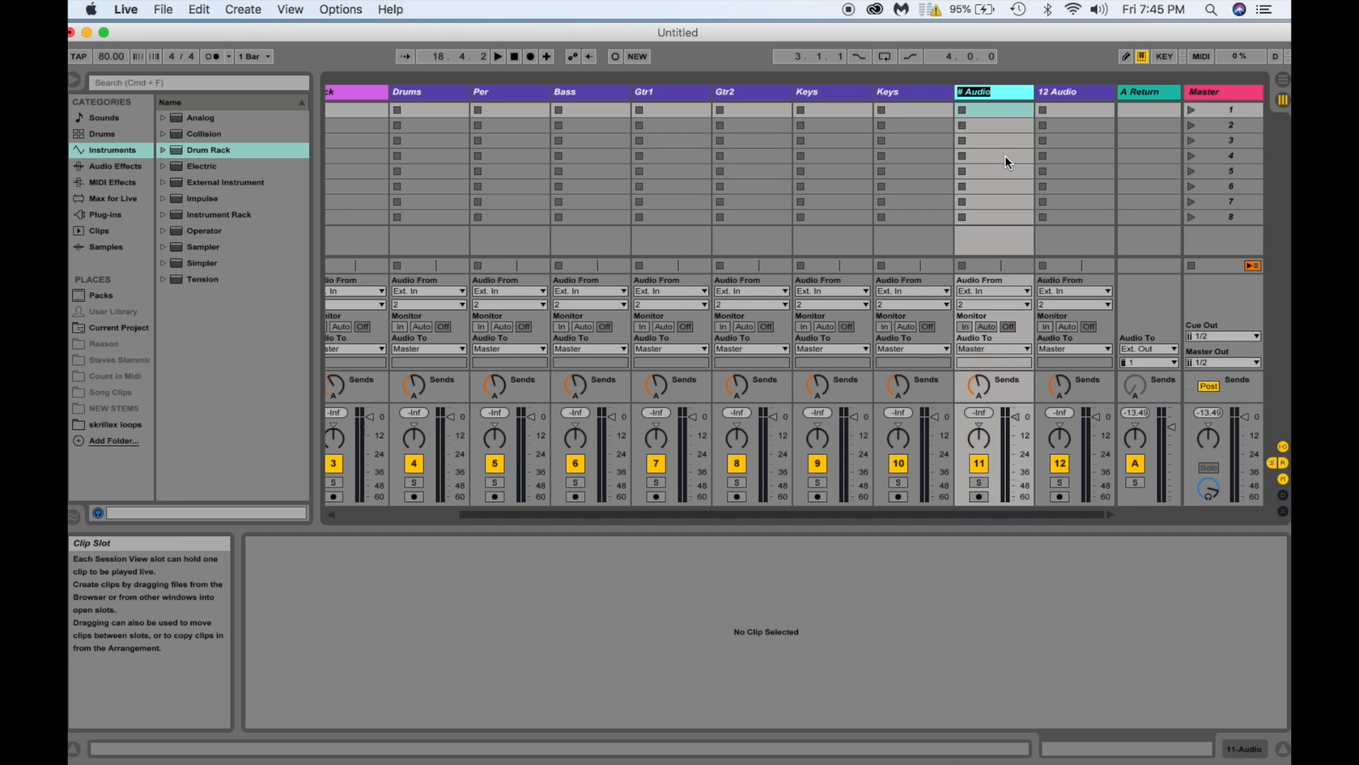
{"action": "key", "text": "BackSpace"}
{"action": "type", "text": "BK vox"}
{"action": "left_click", "coordinate": [1055, 96]}
{"action": "right_click", "coordinate": [1055, 95]}
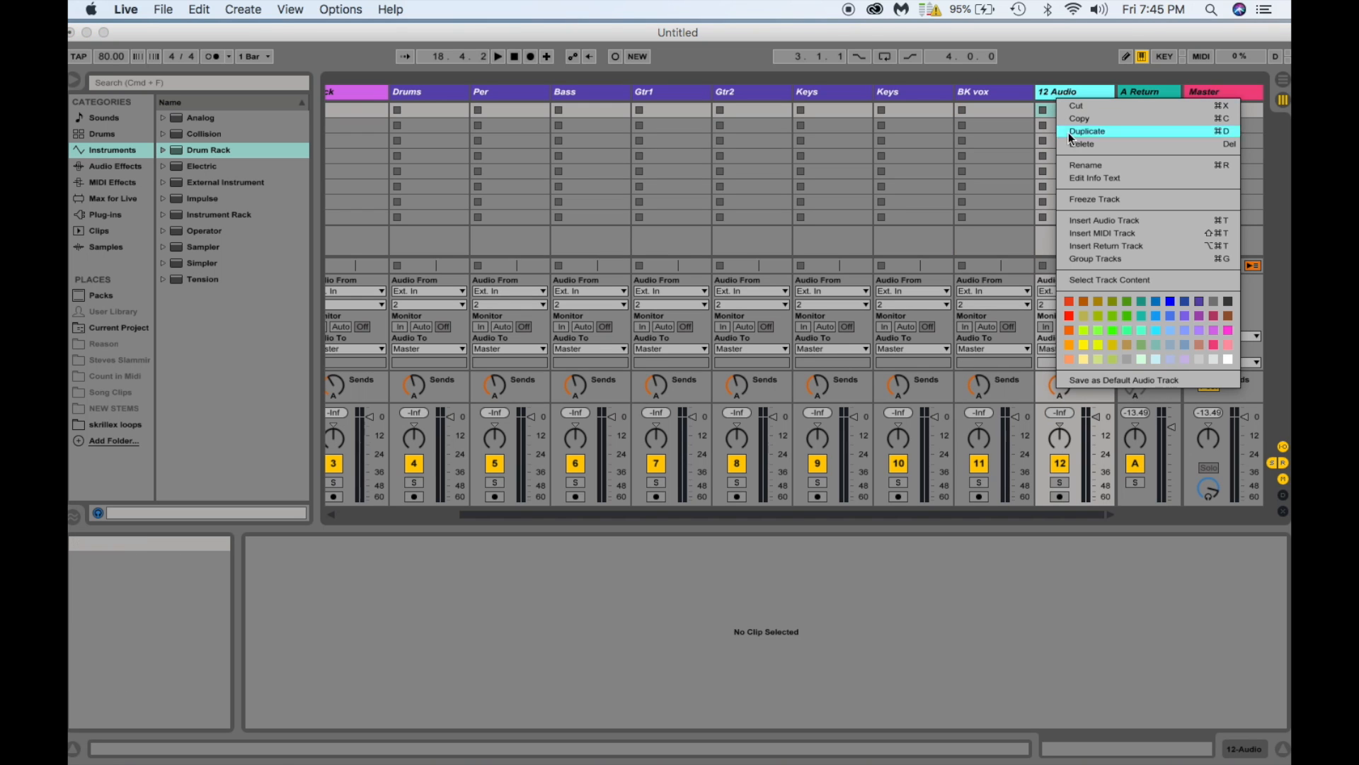
{"action": "left_click", "coordinate": [1075, 164]}
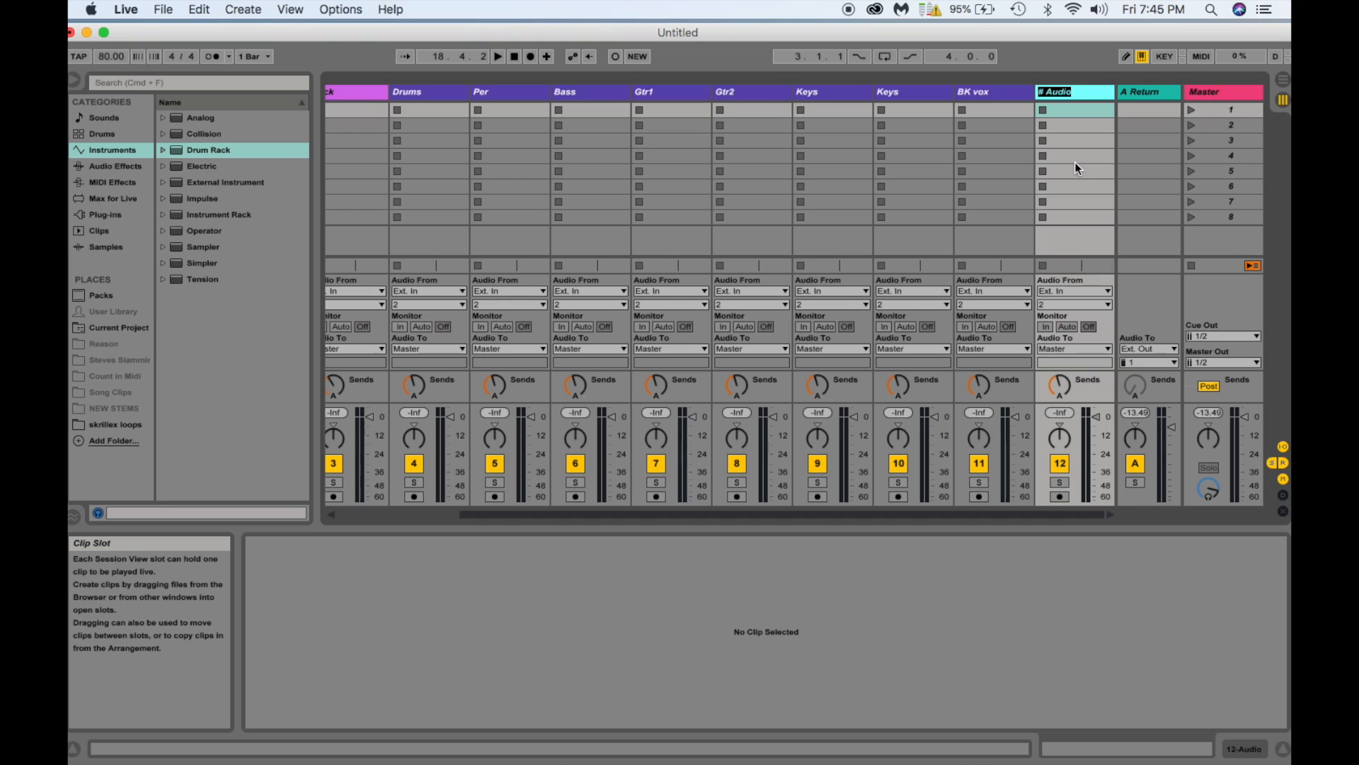
{"action": "type", "text": "Z"}
{"action": "key", "text": "BackSpace"}
{"action": "type", "text": "Lead Vox"}
{"action": "left_click", "coordinate": [1055, 165]}
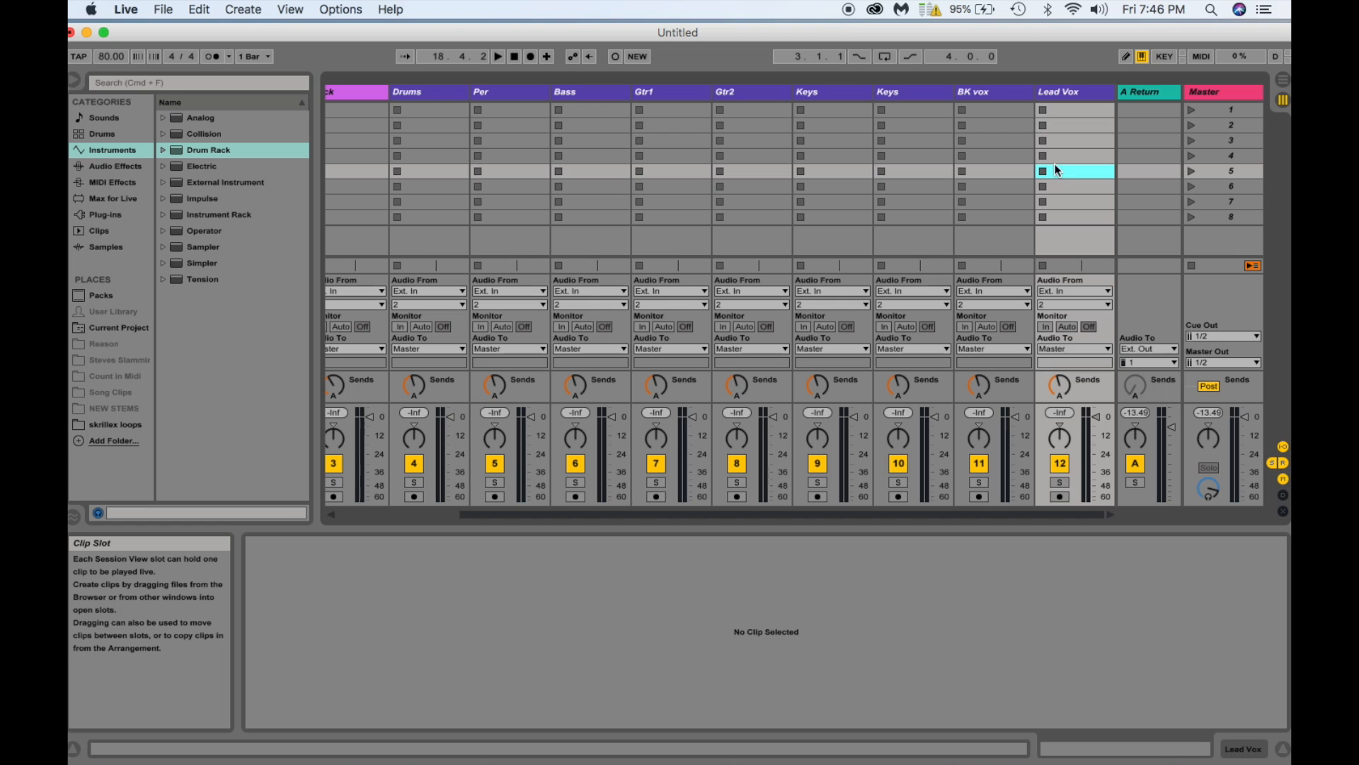
Hide the browser, switch to Finder and copy the name of the folder "Baby One More Time - Britney Spears Cm 93 BPM".
{"action": "left_click", "coordinate": [73, 82]}
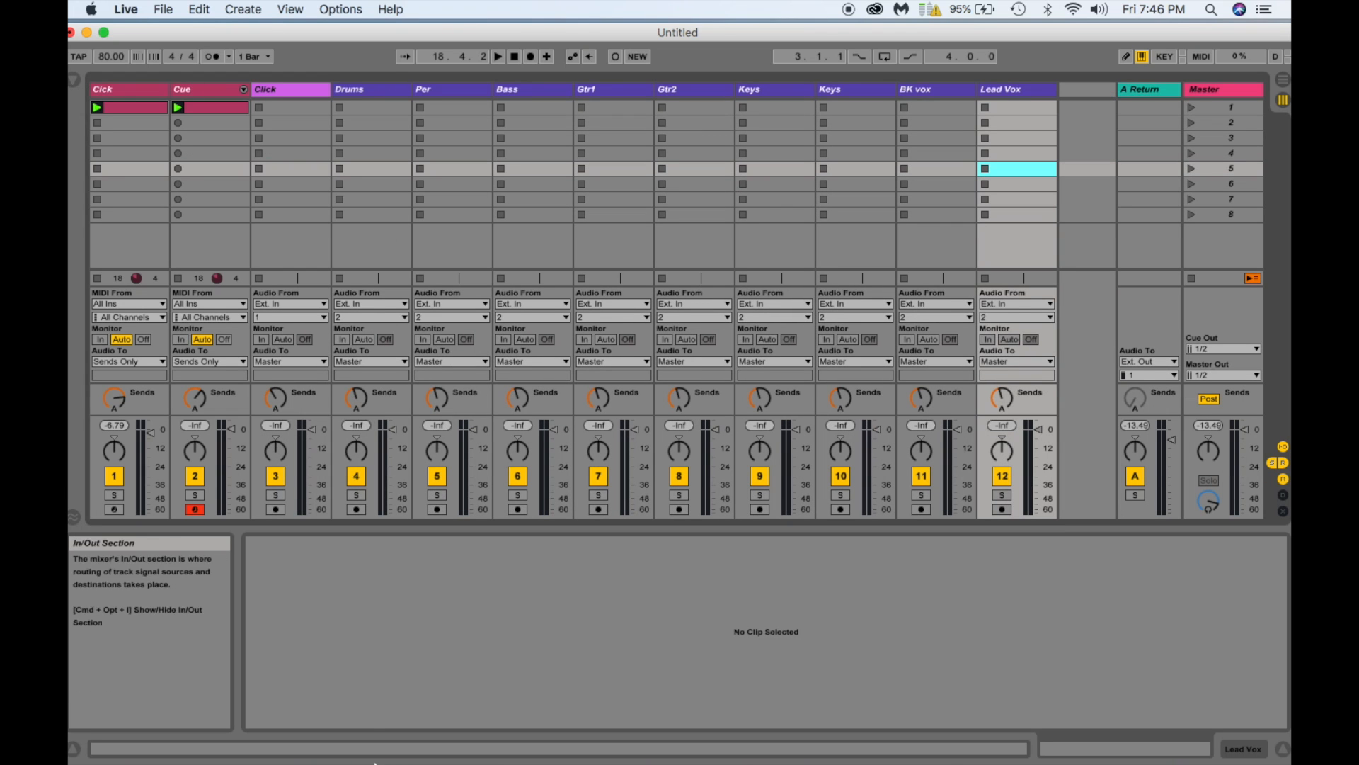
{"action": "left_click", "coordinate": [393, 748]}
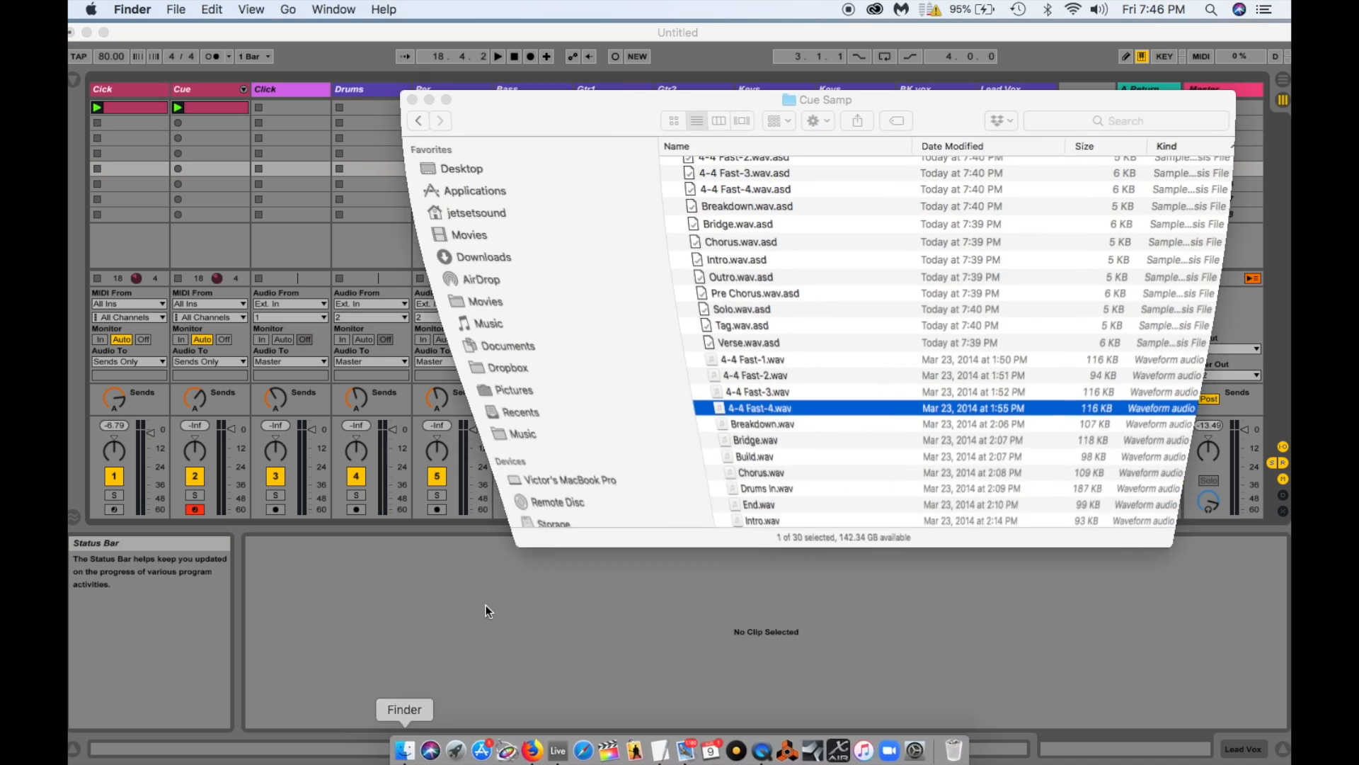
{"action": "scroll", "coordinate": [690, 244], "scroll_direction": "up", "scroll_amount": 1}
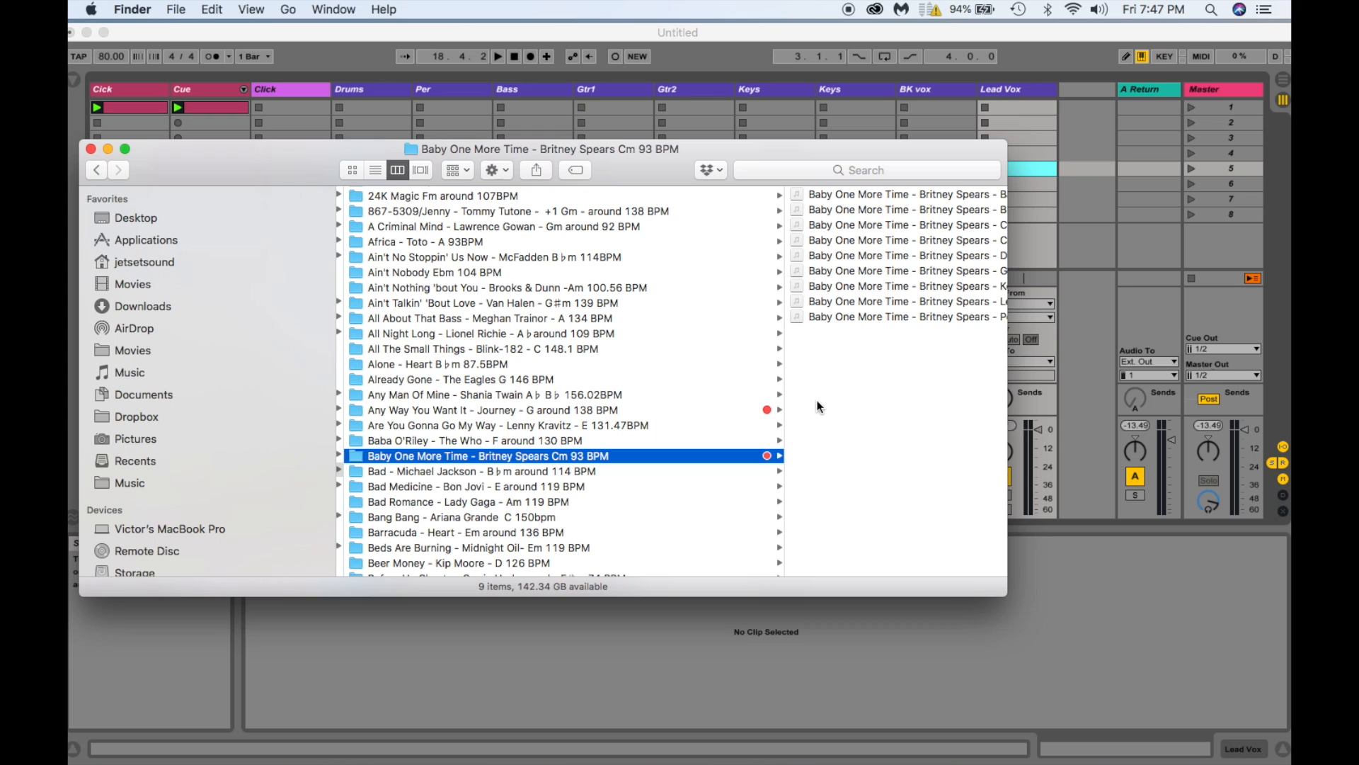
{"action": "left_click", "coordinate": [418, 456]}
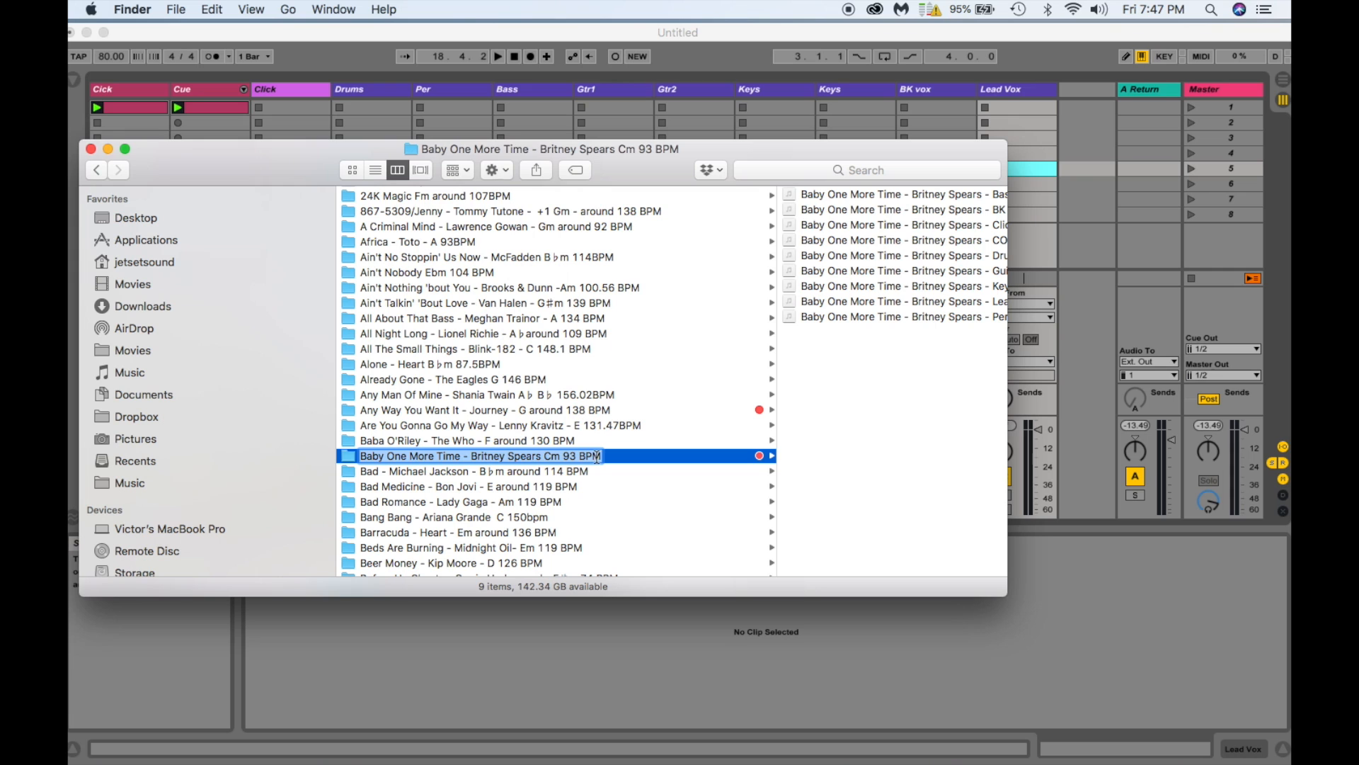
Rename scene 1 in Live with the copied name "Baby One More Time - Britney Spears Cm 93 BPM" and widen the Master track.
{"action": "left_click", "coordinate": [1248, 100]}
{"action": "left_click", "coordinate": [1222, 108]}
{"action": "right_click", "coordinate": [1222, 108]}
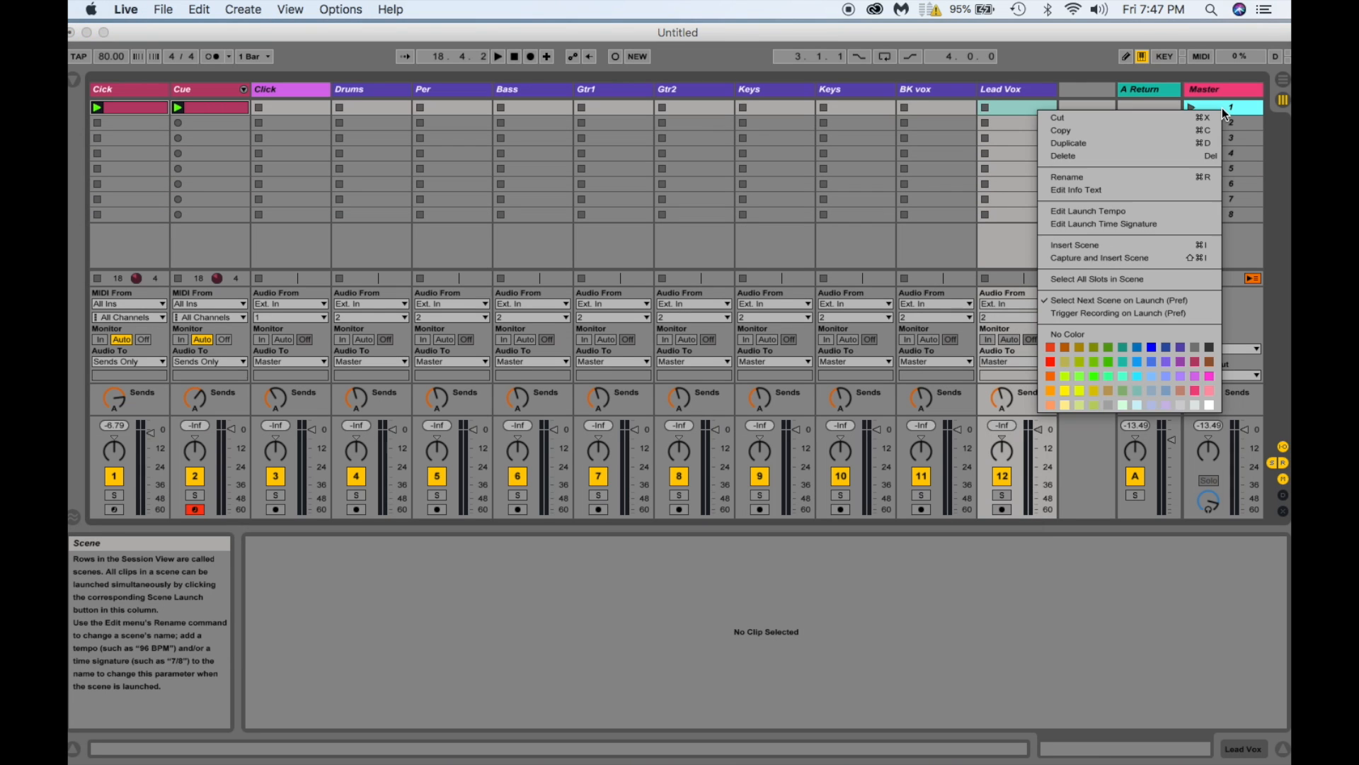
{"action": "left_click", "coordinate": [1144, 177]}
{"action": "key", "text": "super+v"}
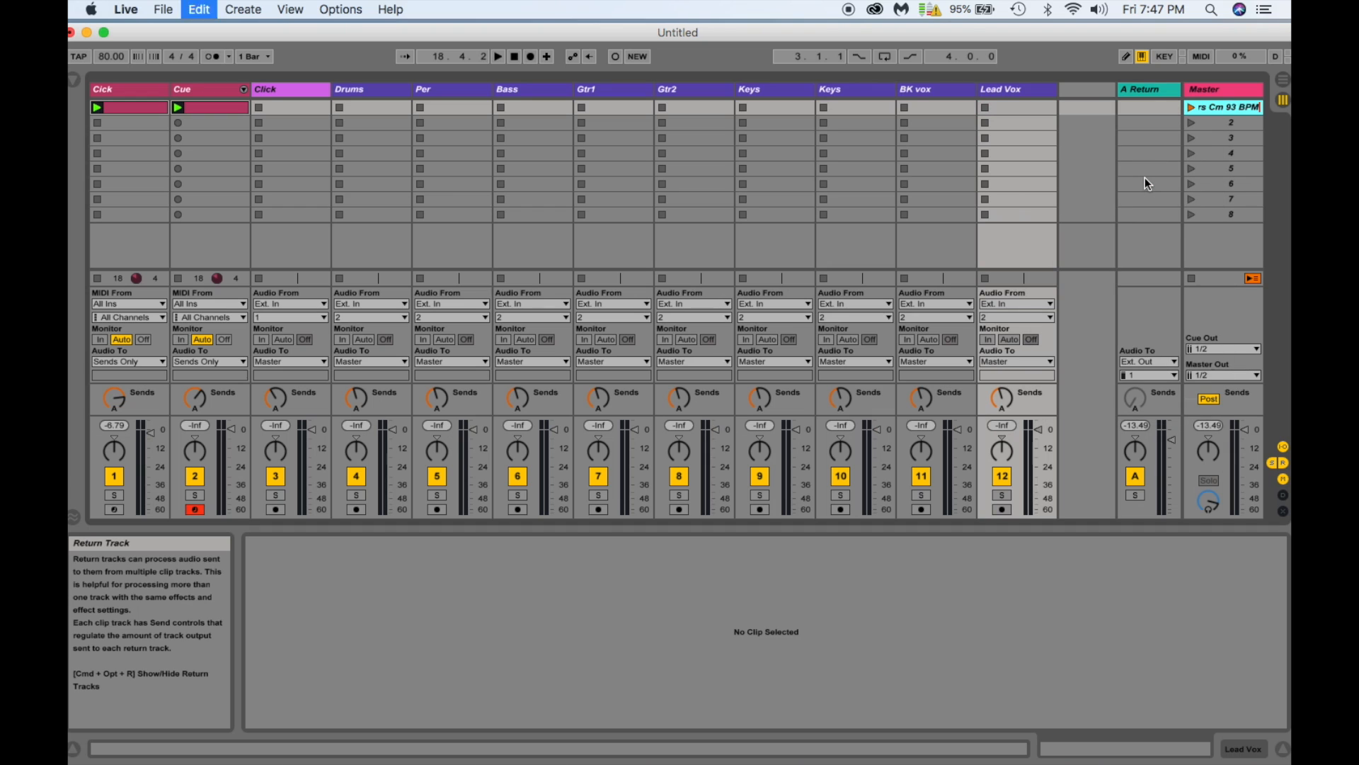
{"action": "left_click_drag", "start_coordinate": [1185, 91], "coordinate": [1027, 96]}
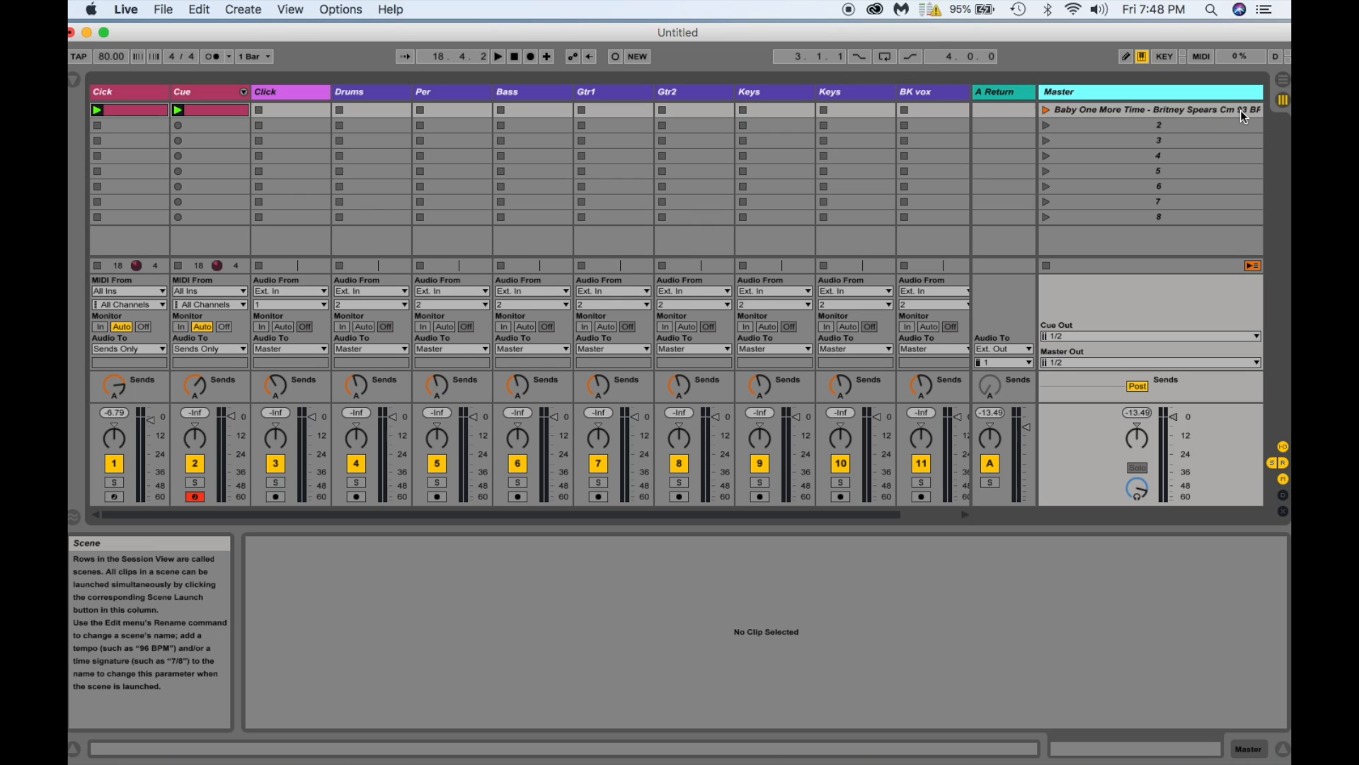
Rename scene 2 as "dan 100bpm".
{"action": "right_click", "coordinate": [1161, 125]}
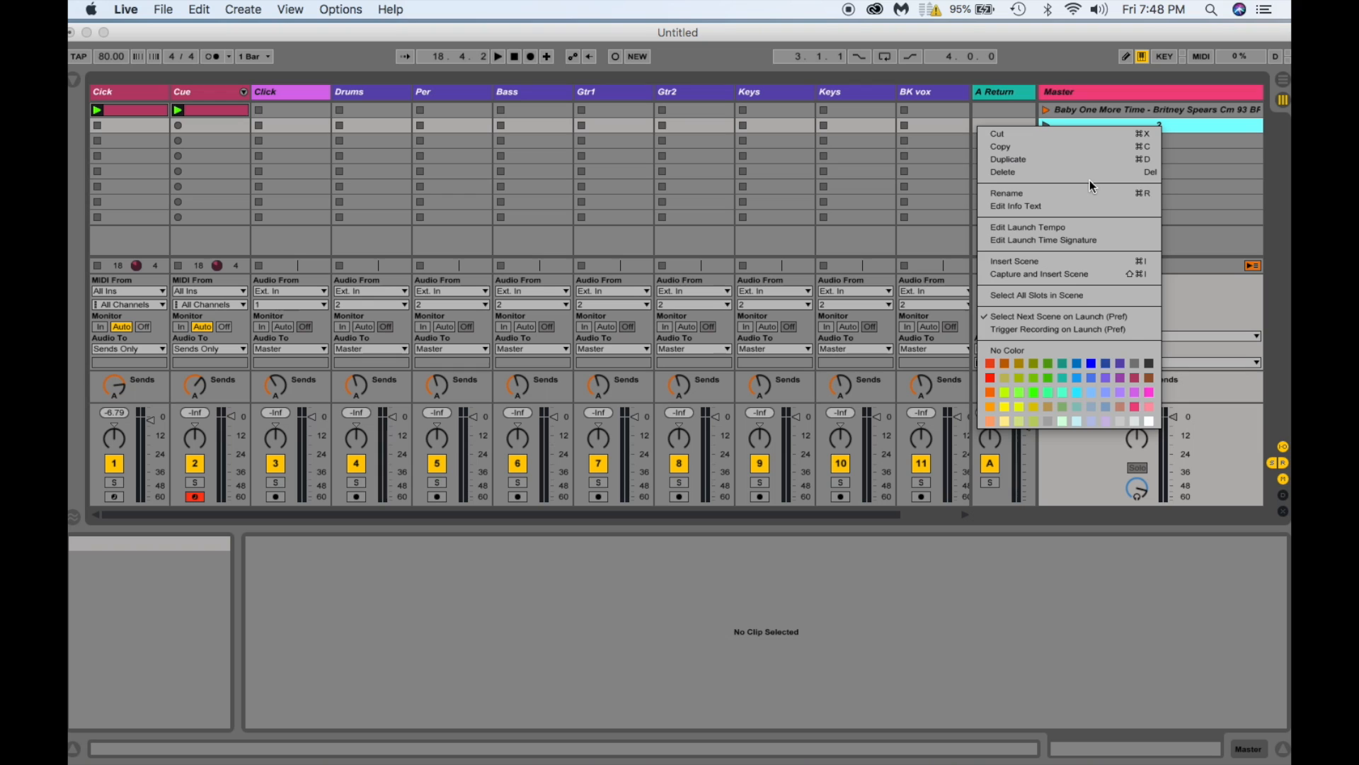
{"action": "left_click", "coordinate": [1079, 192]}
{"action": "type", "text": "1"}
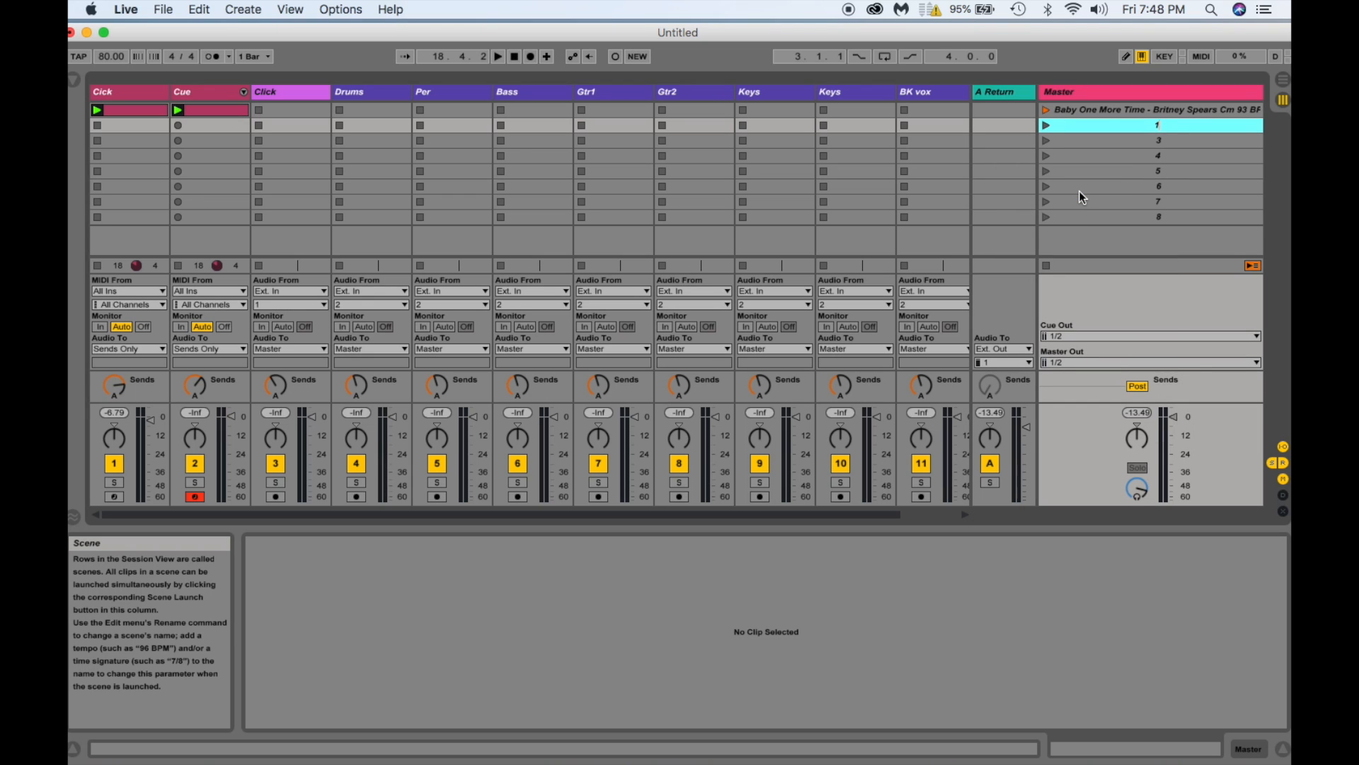
{"action": "type", "text": "00bpm"}
{"action": "left_click", "coordinate": [1154, 140]}
{"action": "right_click", "coordinate": [1151, 125]}
{"action": "left_click", "coordinate": [1081, 194]}
{"action": "type", "text": "1234"}
Rename scene 3 as "45bpm".
{"action": "left_click", "coordinate": [1161, 139]}
{"action": "right_click", "coordinate": [1161, 139]}
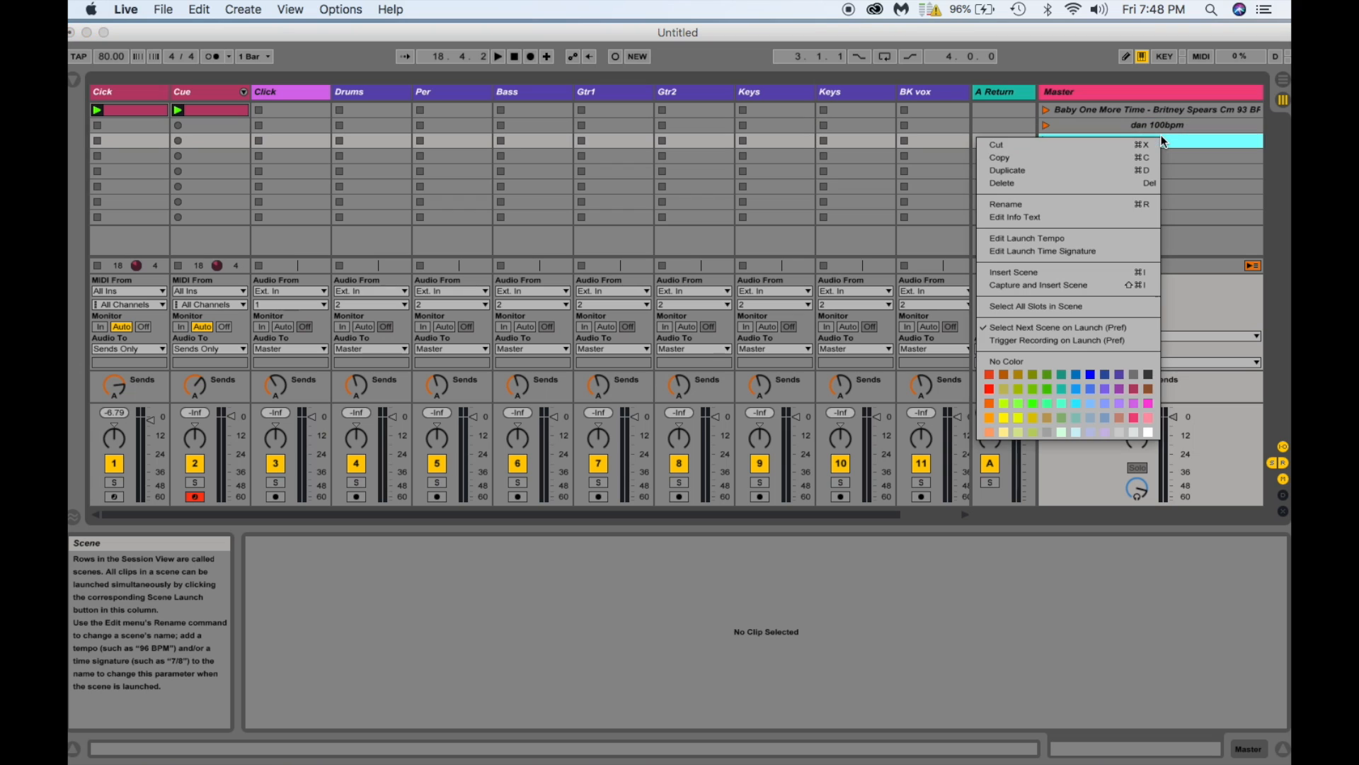
{"action": "left_click", "coordinate": [1068, 202]}
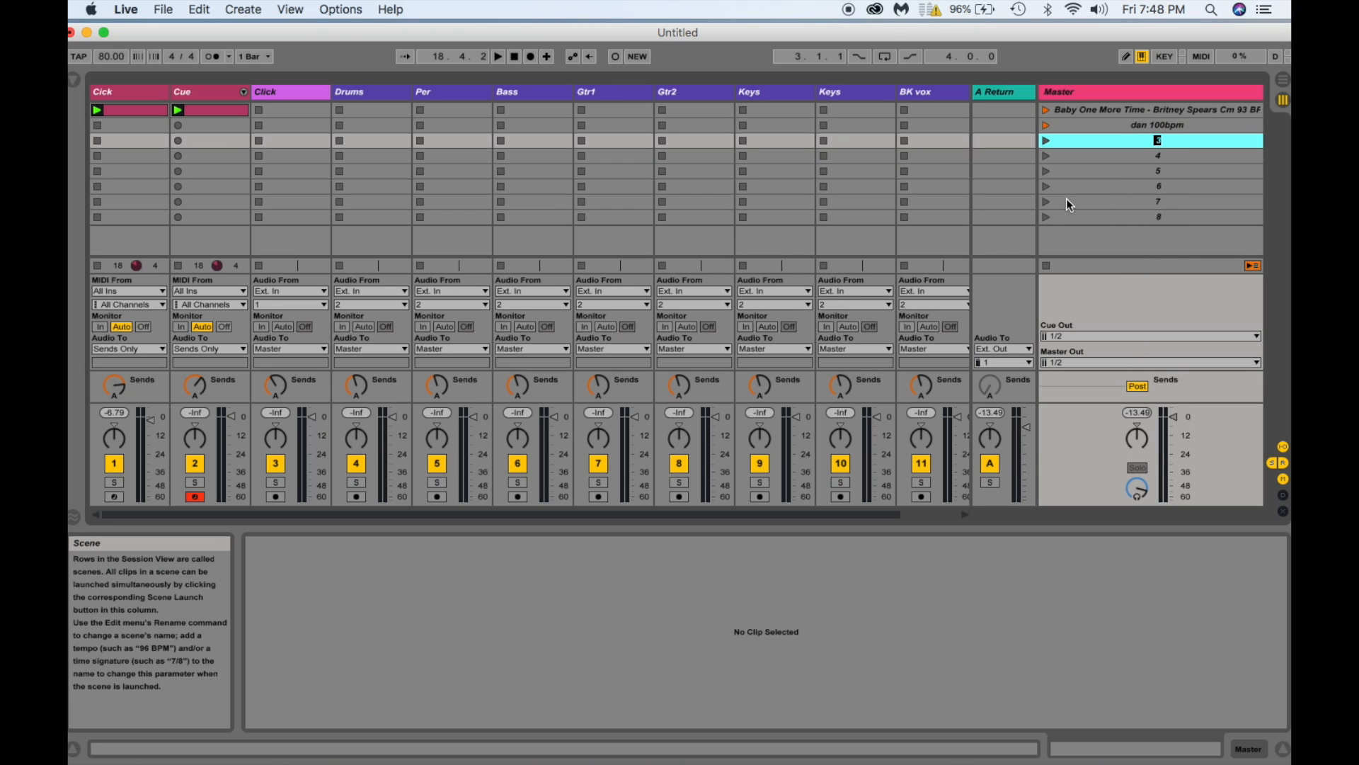
{"action": "type", "text": "45bpm"}
Rename scene 4 as "the song 90".
{"action": "left_click", "coordinate": [1161, 151]}
{"action": "right_click", "coordinate": [1161, 151]}
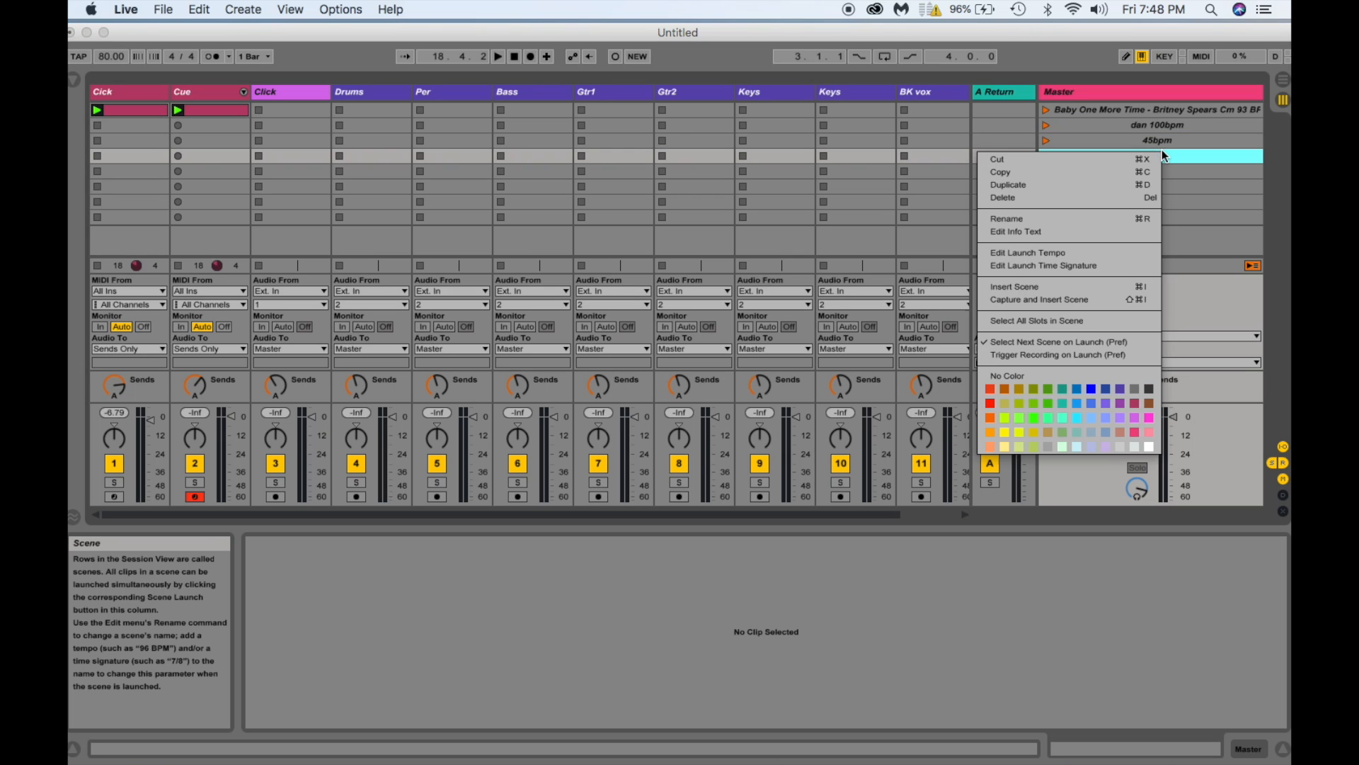
{"action": "left_click", "coordinate": [1067, 216]}
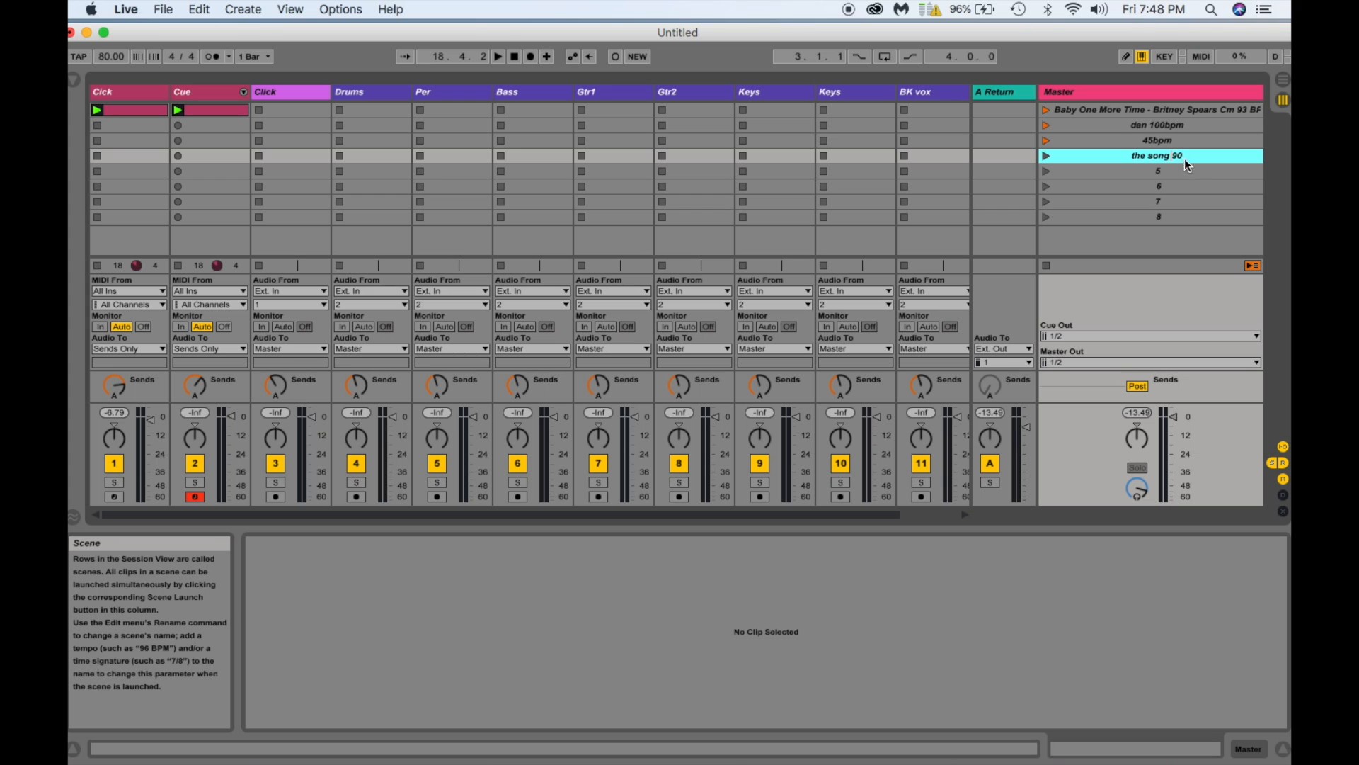
{"action": "left_click", "coordinate": [1179, 171]}
Launch the "dan 100bpm", "45bpm" and "the song 90" scenes in turn to check the set tempo after each.
{"action": "left_click", "coordinate": [1155, 128]}
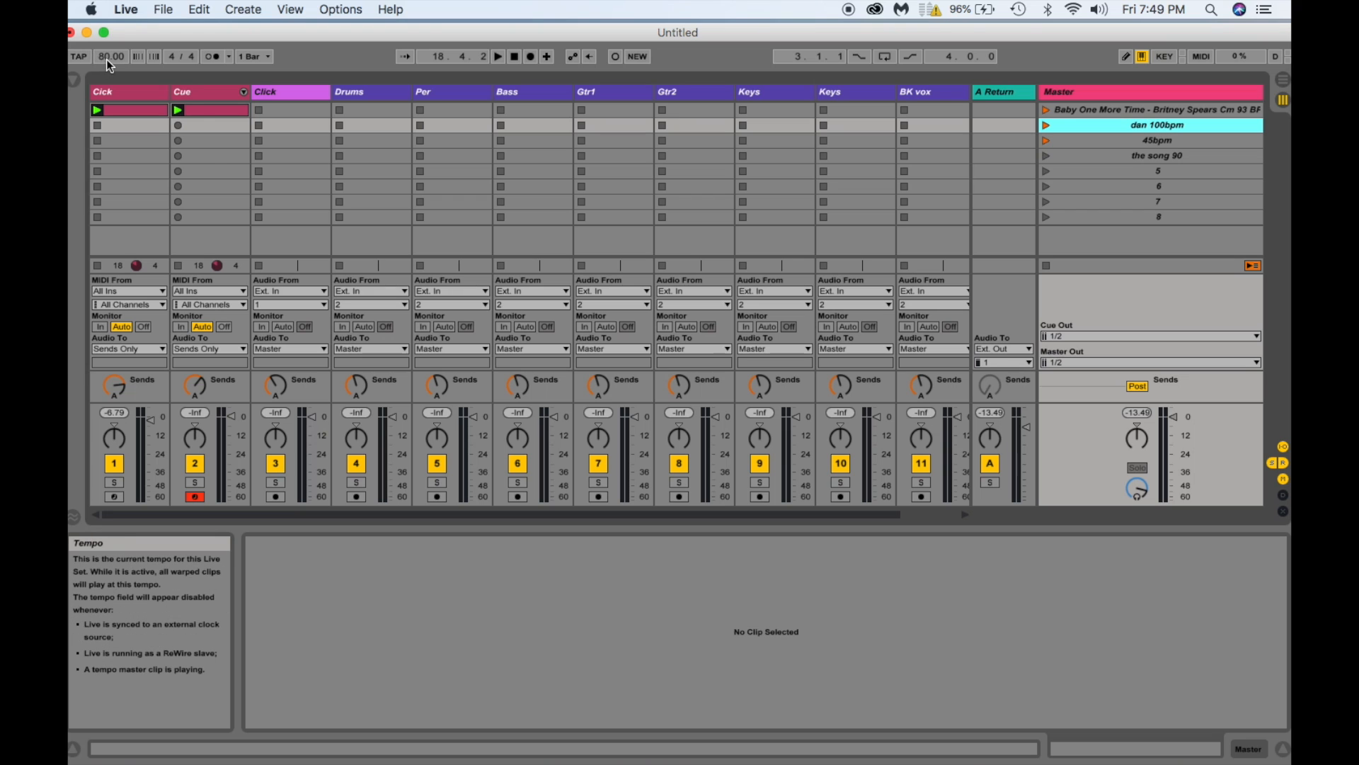
{"action": "left_click", "coordinate": [1043, 125]}
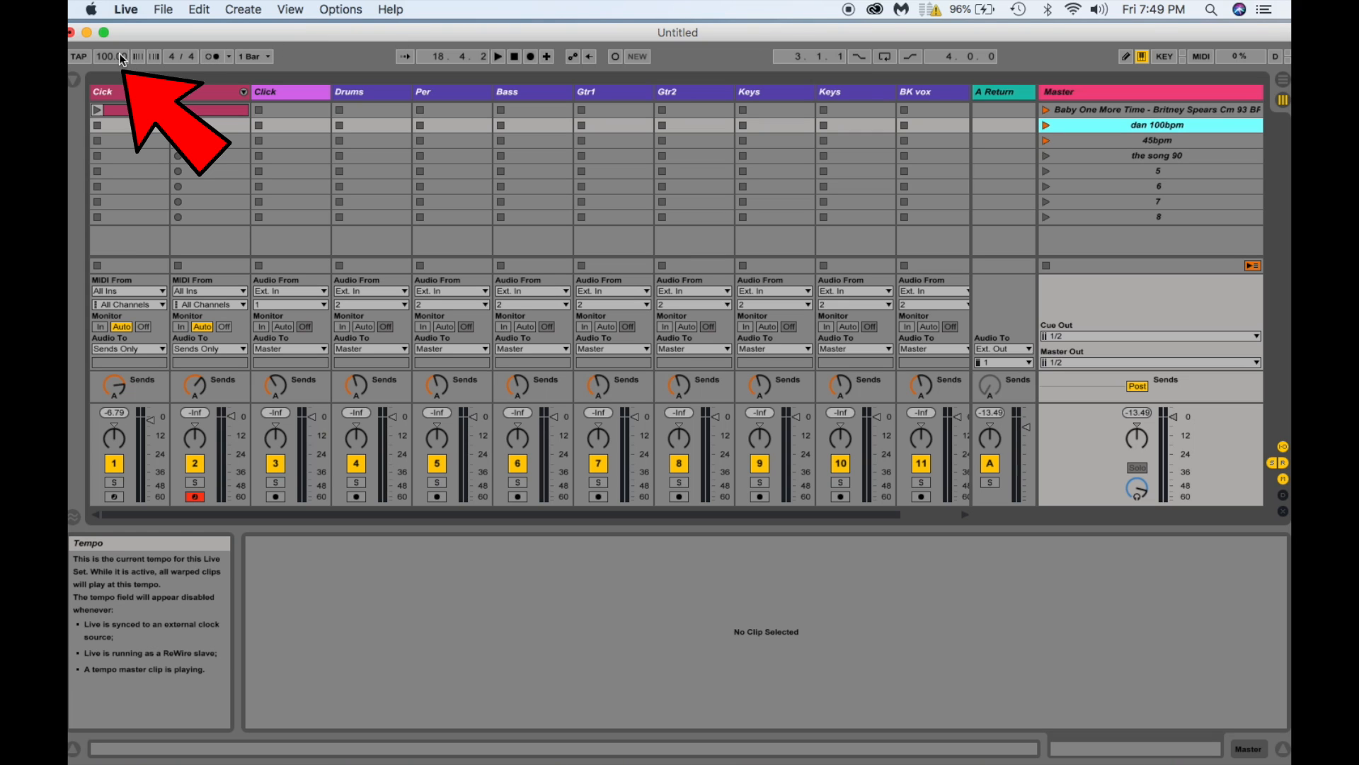
{"action": "left_click", "coordinate": [1107, 139]}
{"action": "left_click", "coordinate": [1044, 142]}
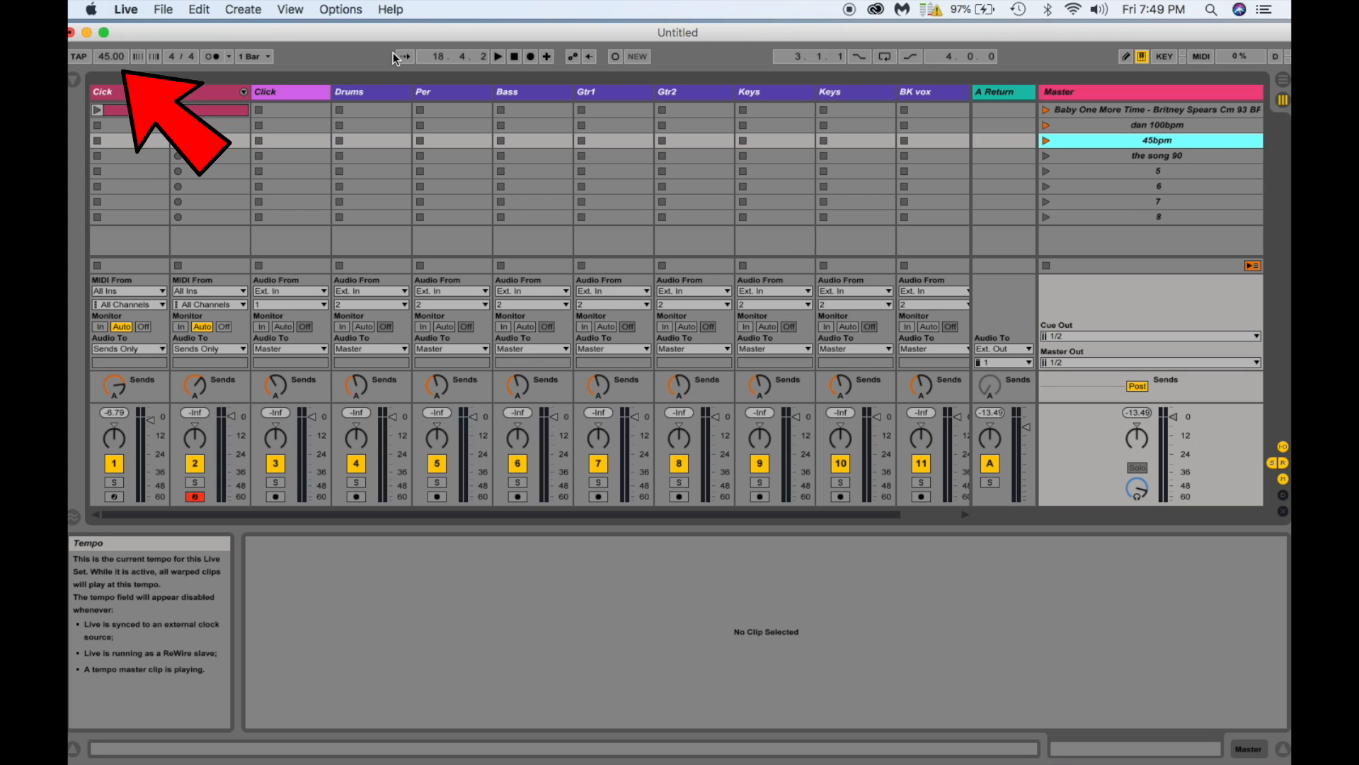
{"action": "left_click", "coordinate": [1044, 156]}
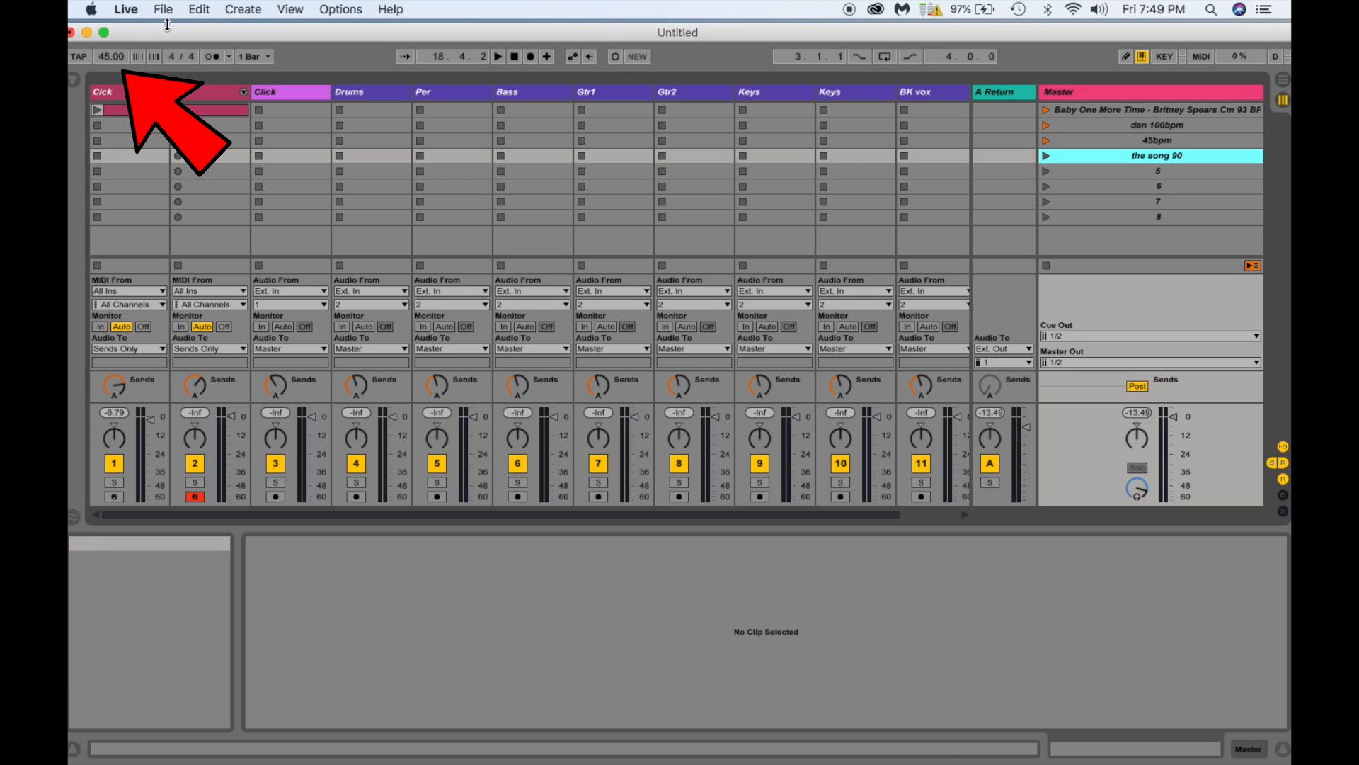
Rename the fourth scene as "the song 90bpm" and launch it to apply its tempo.
{"action": "right_click", "coordinate": [1154, 155]}
{"action": "left_click", "coordinate": [1083, 218]}
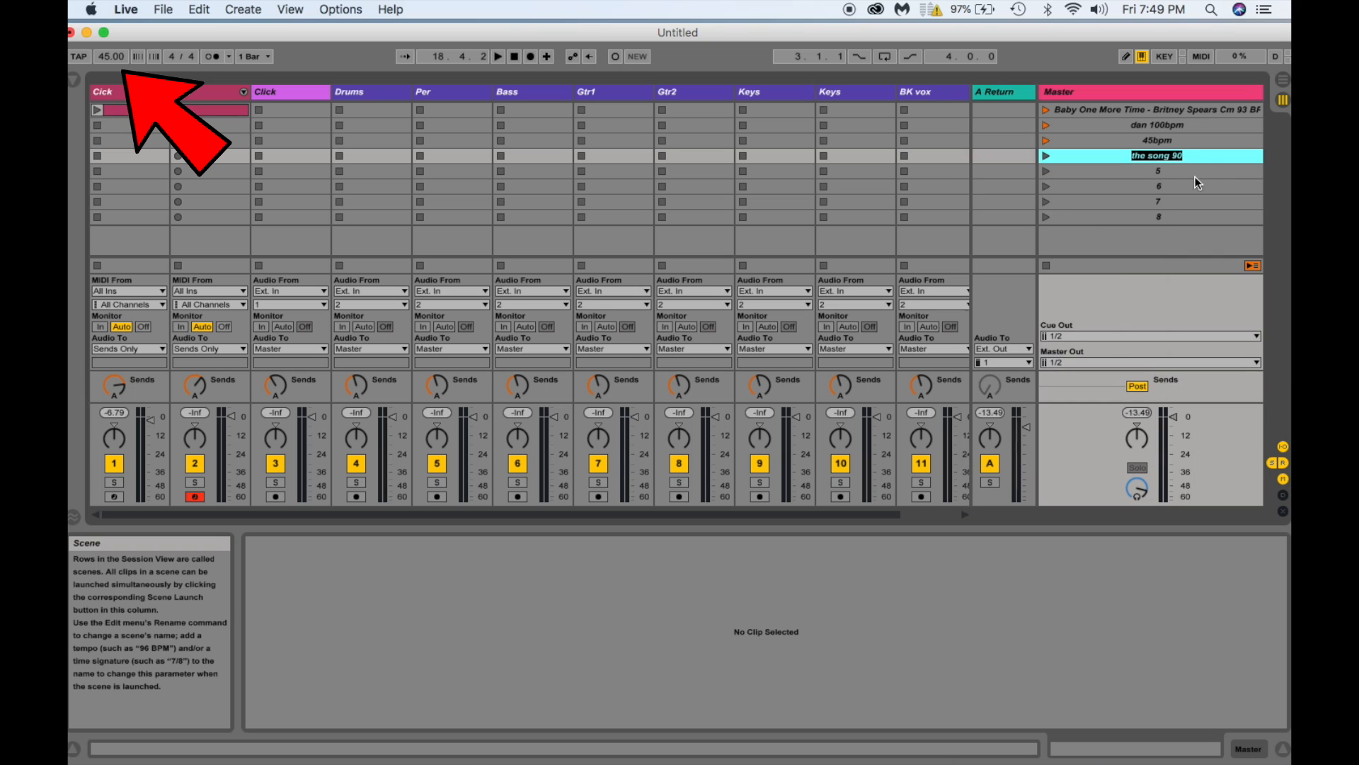
{"action": "left_click", "coordinate": [1191, 155]}
{"action": "type", "text": "bpm"}
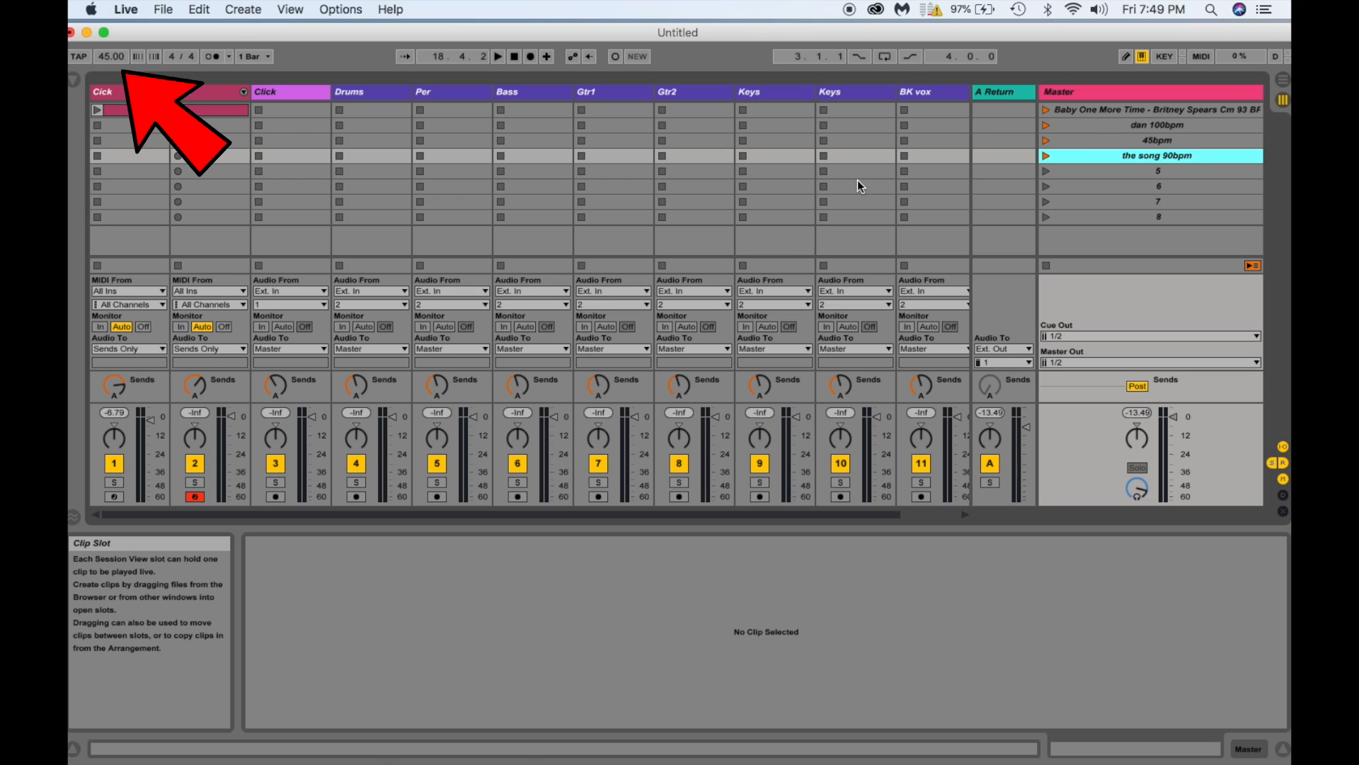
{"action": "left_click", "coordinate": [1045, 155]}
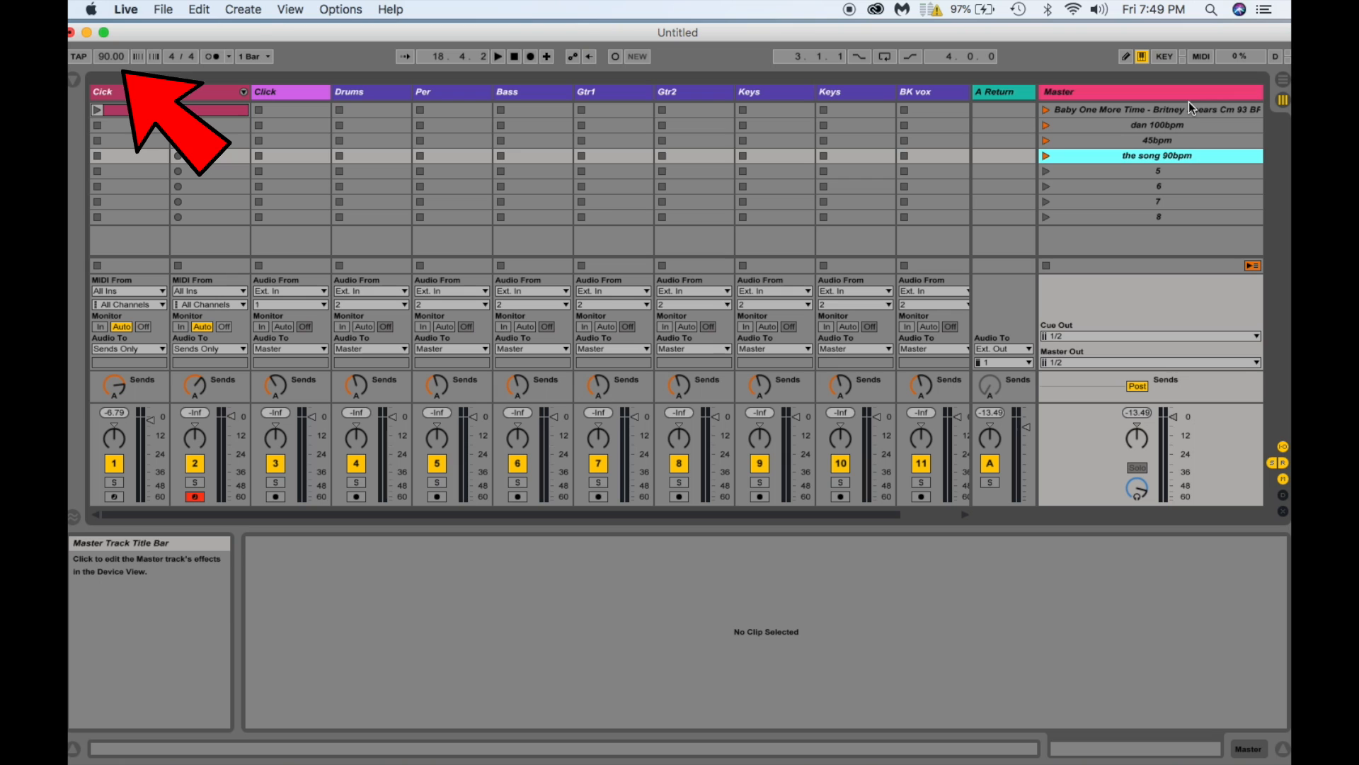
{"action": "left_click", "coordinate": [1161, 125]}
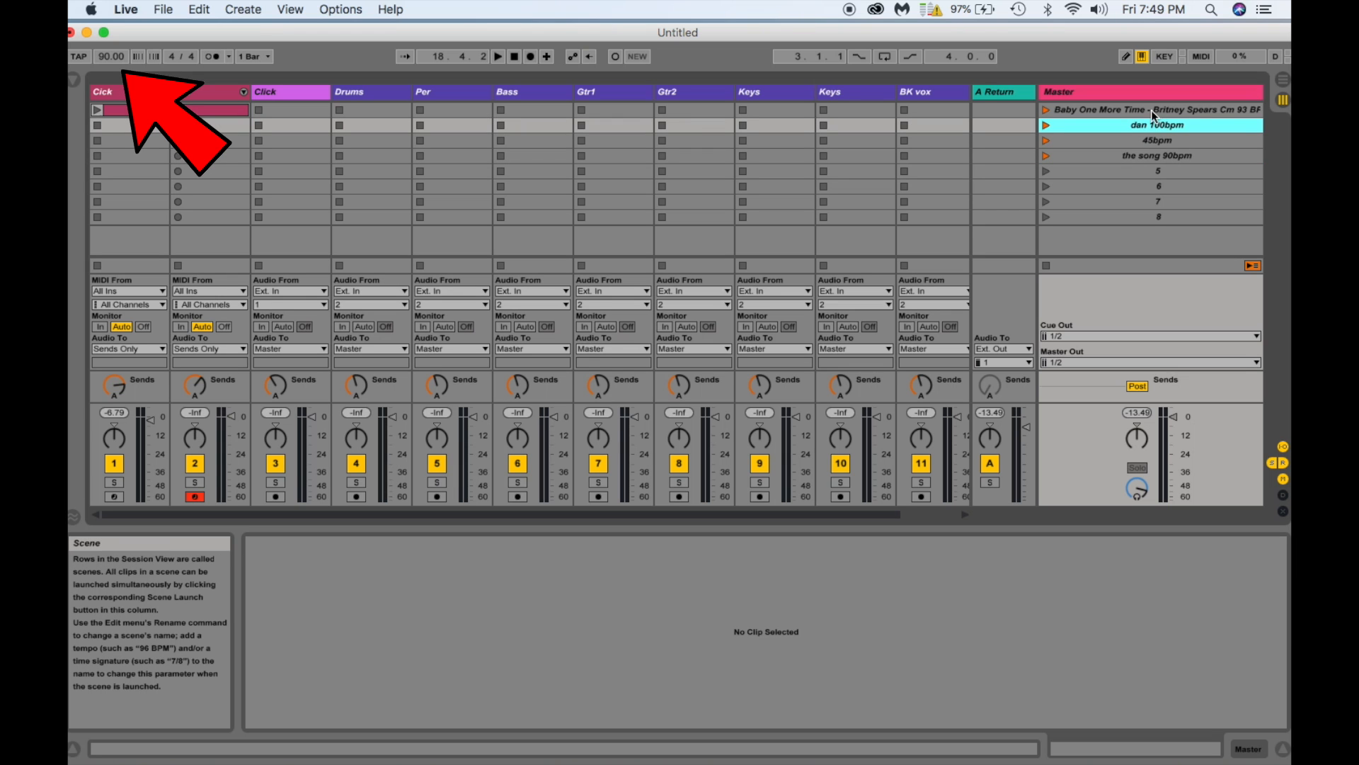
Switch to Finder and load "Baby One More Time - Britney Spears - Bass.wav" into the first scene's slot on the Bass track.
{"action": "left_click", "coordinate": [1151, 109]}
{"action": "left_click", "coordinate": [407, 747]}
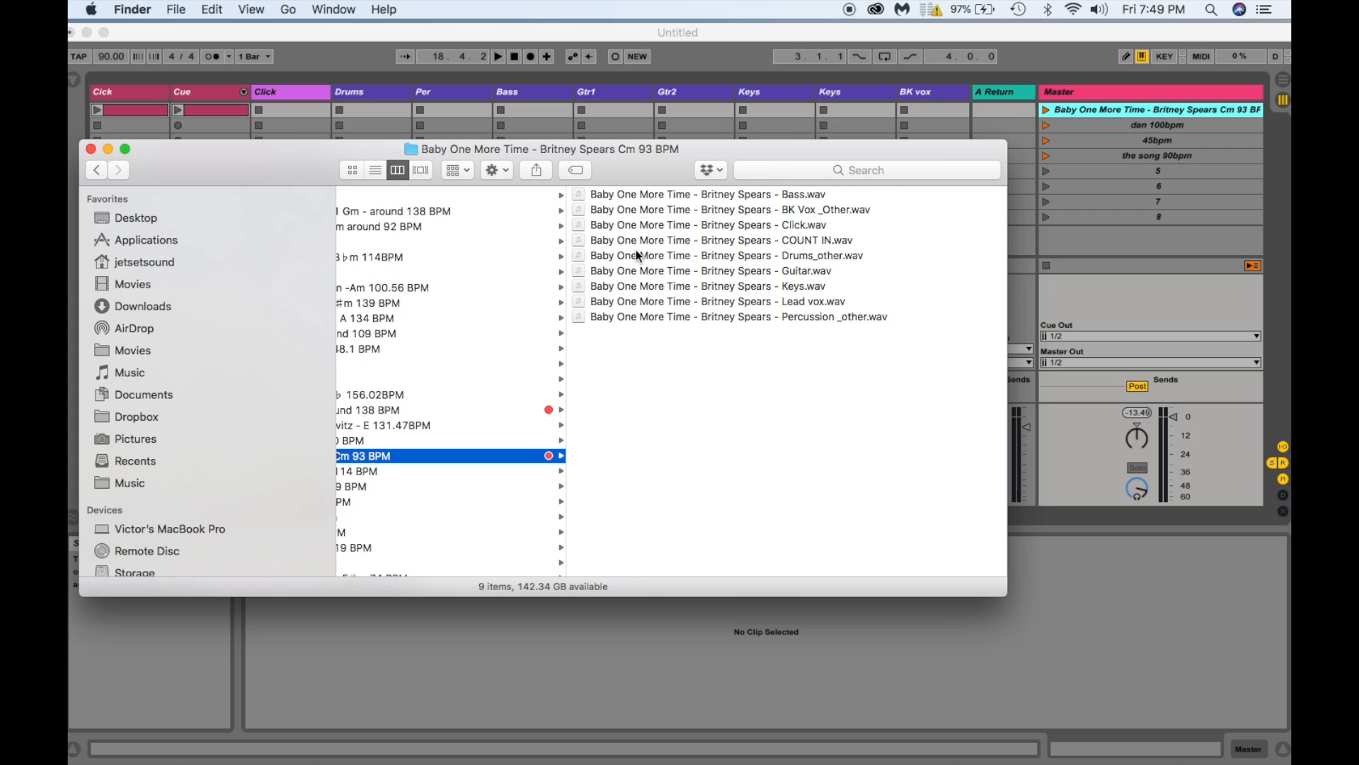
{"action": "left_click_drag", "start_coordinate": [624, 154], "coordinate": [521, 262]}
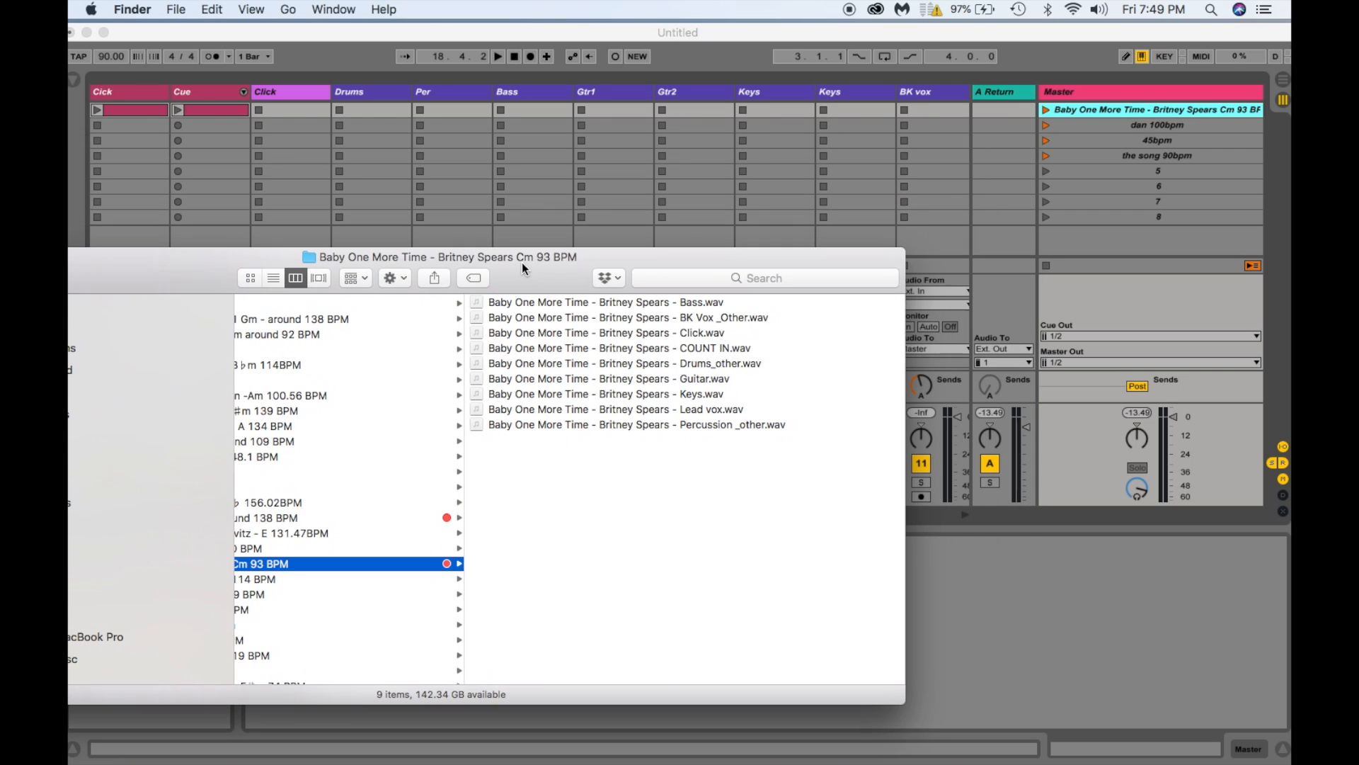
{"action": "left_click", "coordinate": [504, 303]}
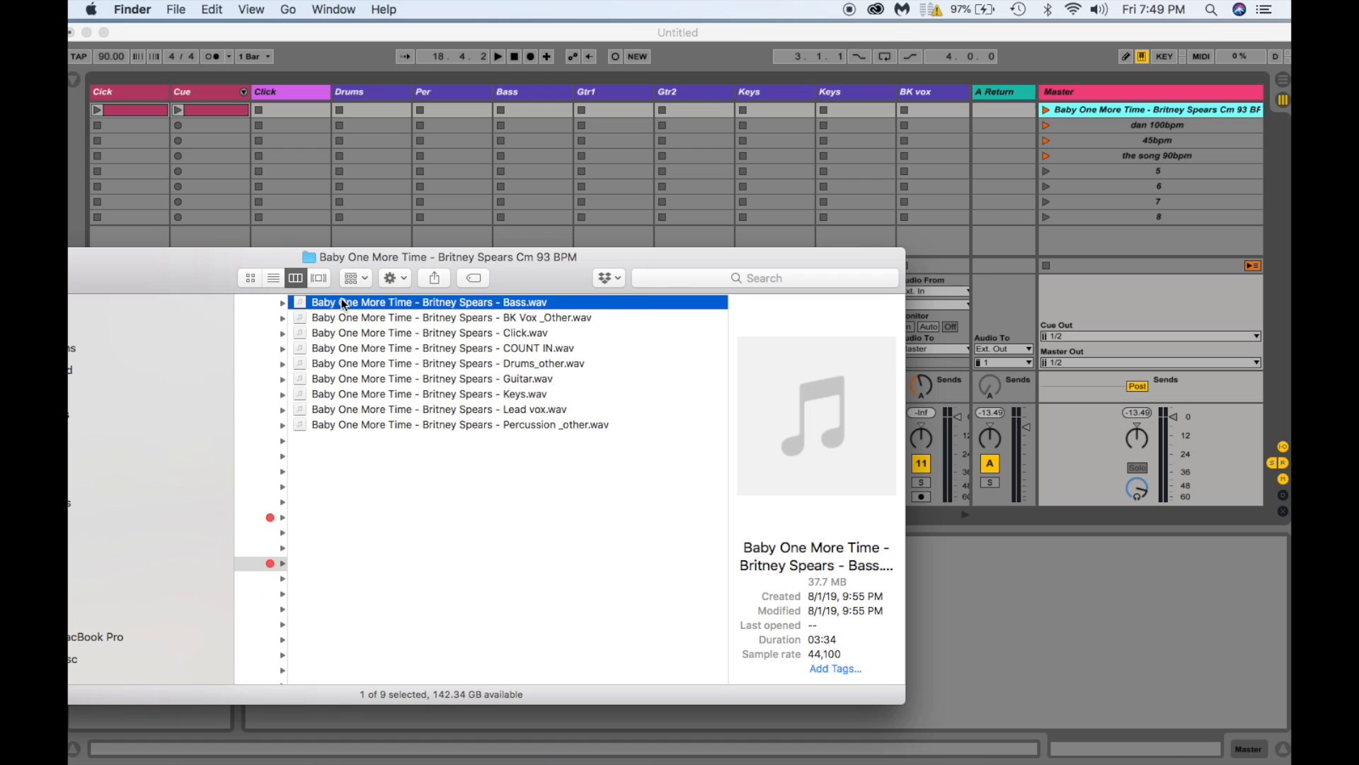
{"action": "left_click_drag", "start_coordinate": [300, 299], "coordinate": [513, 109]}
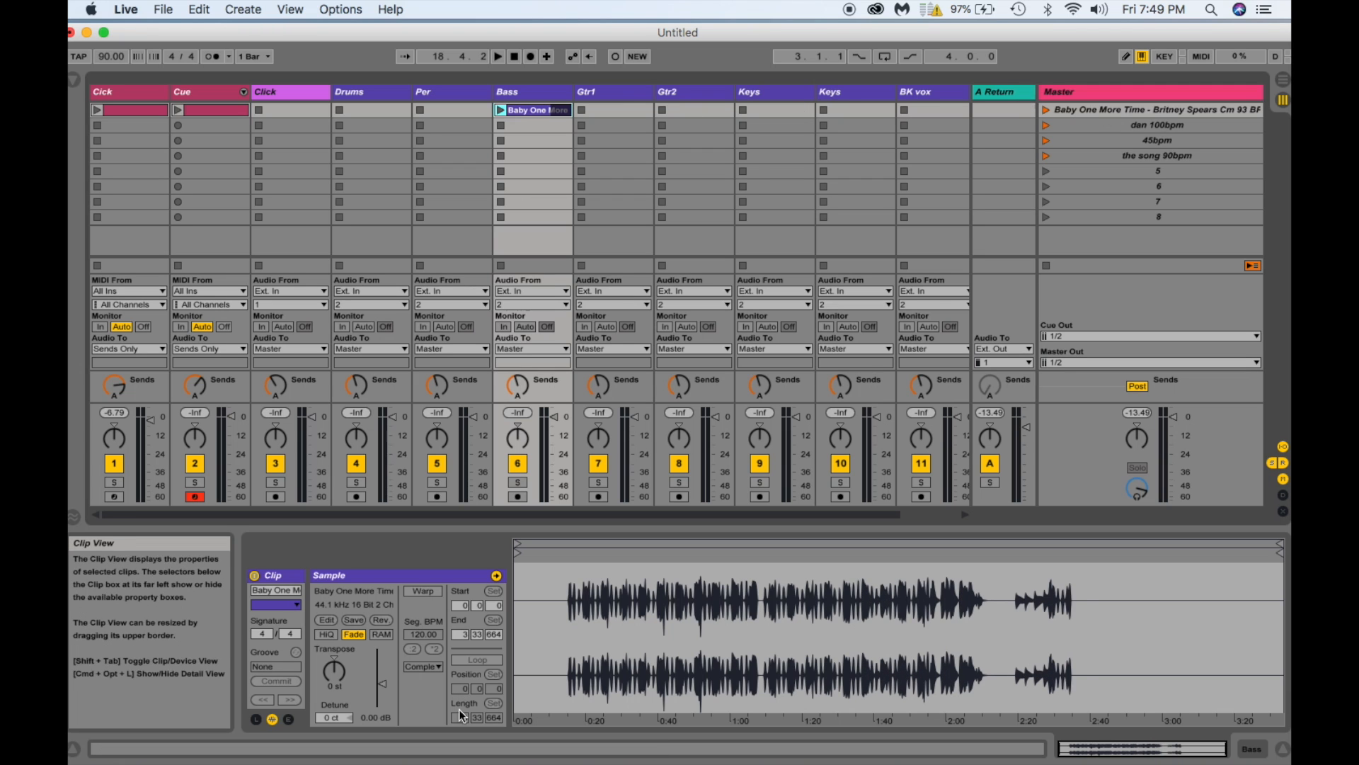
Load the song's "BK Vox _Other.wav" stem into the BK vox track and "Click.wav" into the Click track, both in the first scene.
{"action": "left_click", "coordinate": [405, 747]}
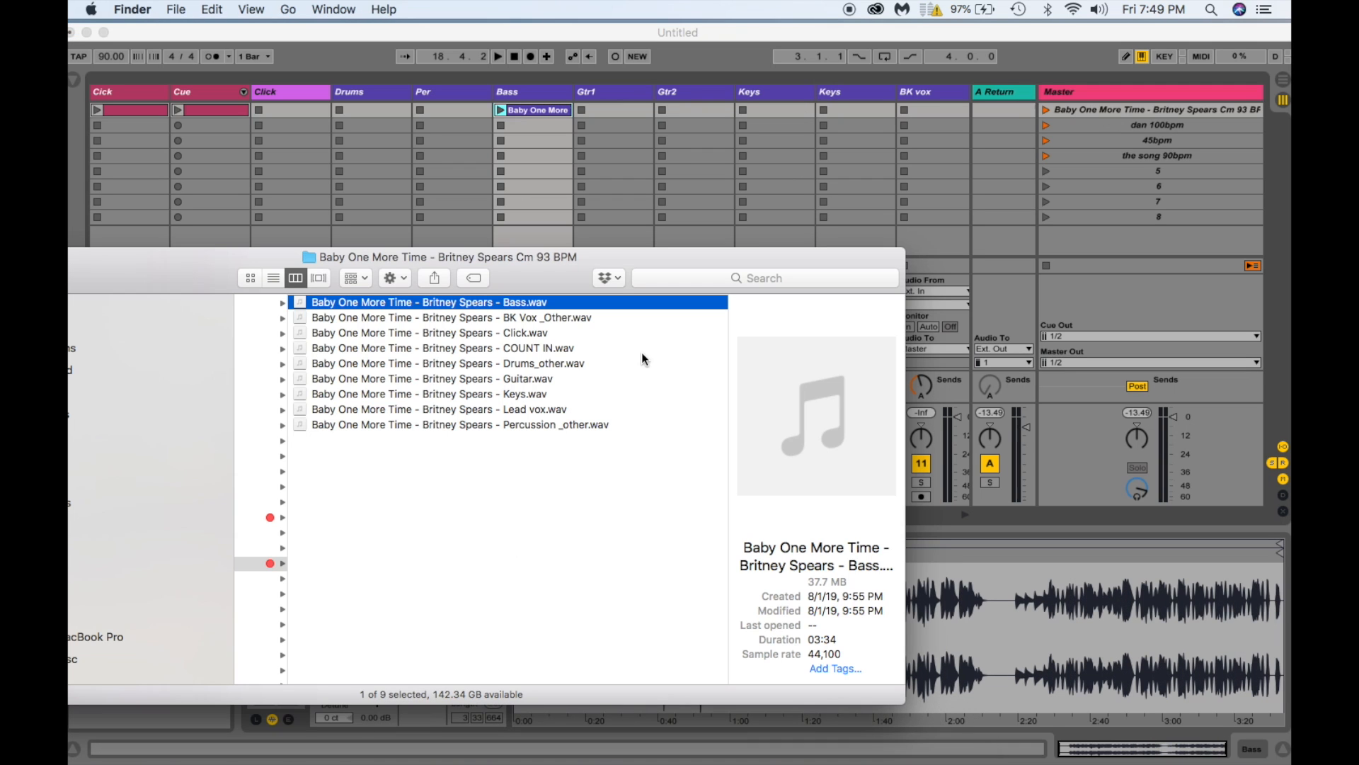
{"action": "left_click", "coordinate": [504, 329]}
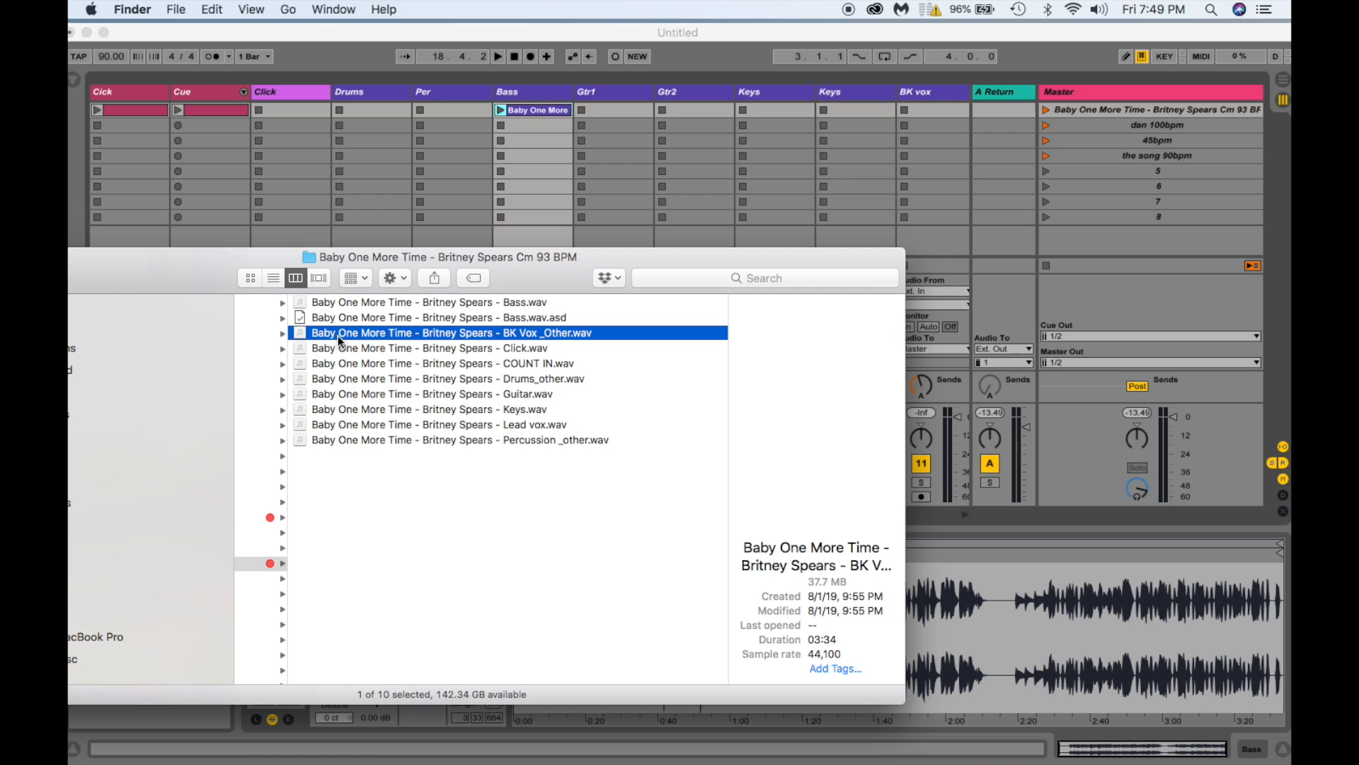
{"action": "left_click_drag", "start_coordinate": [299, 333], "coordinate": [917, 111]}
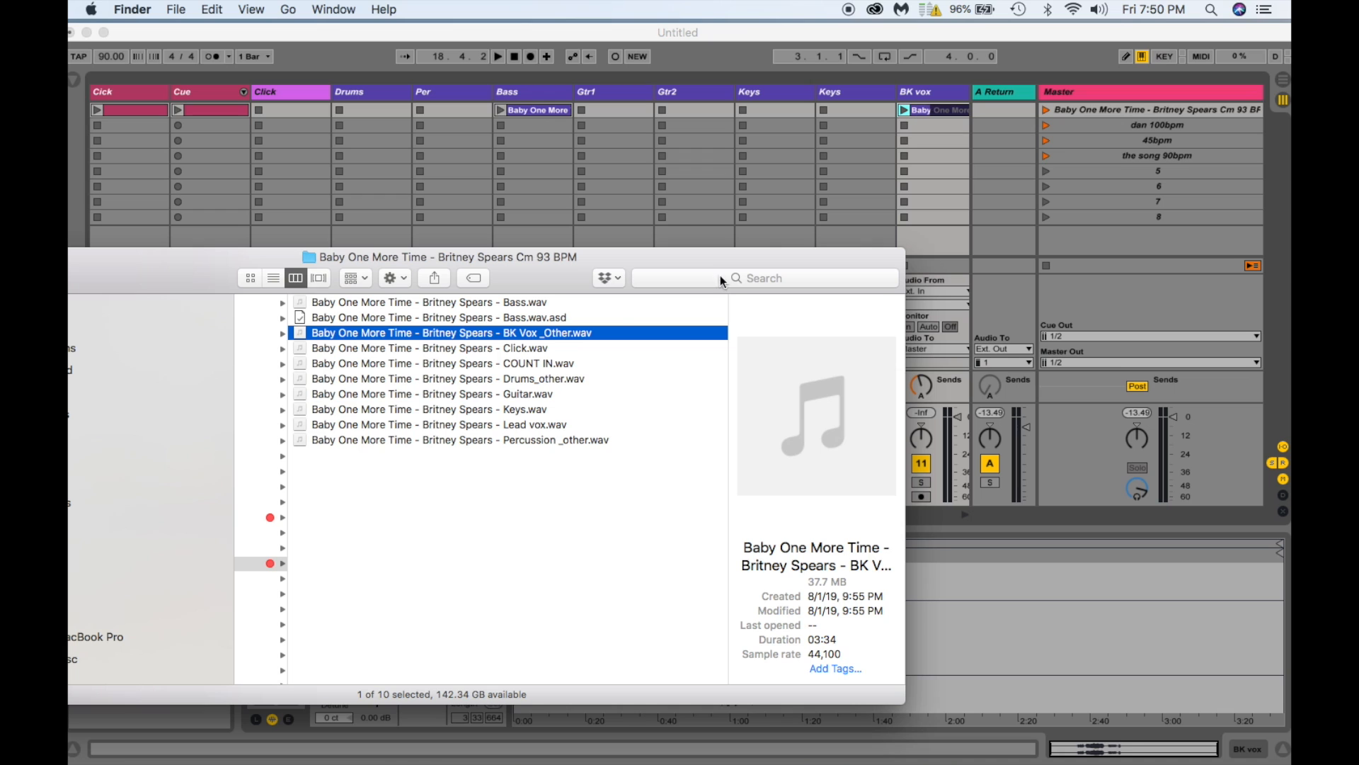
{"action": "left_click", "coordinate": [460, 348]}
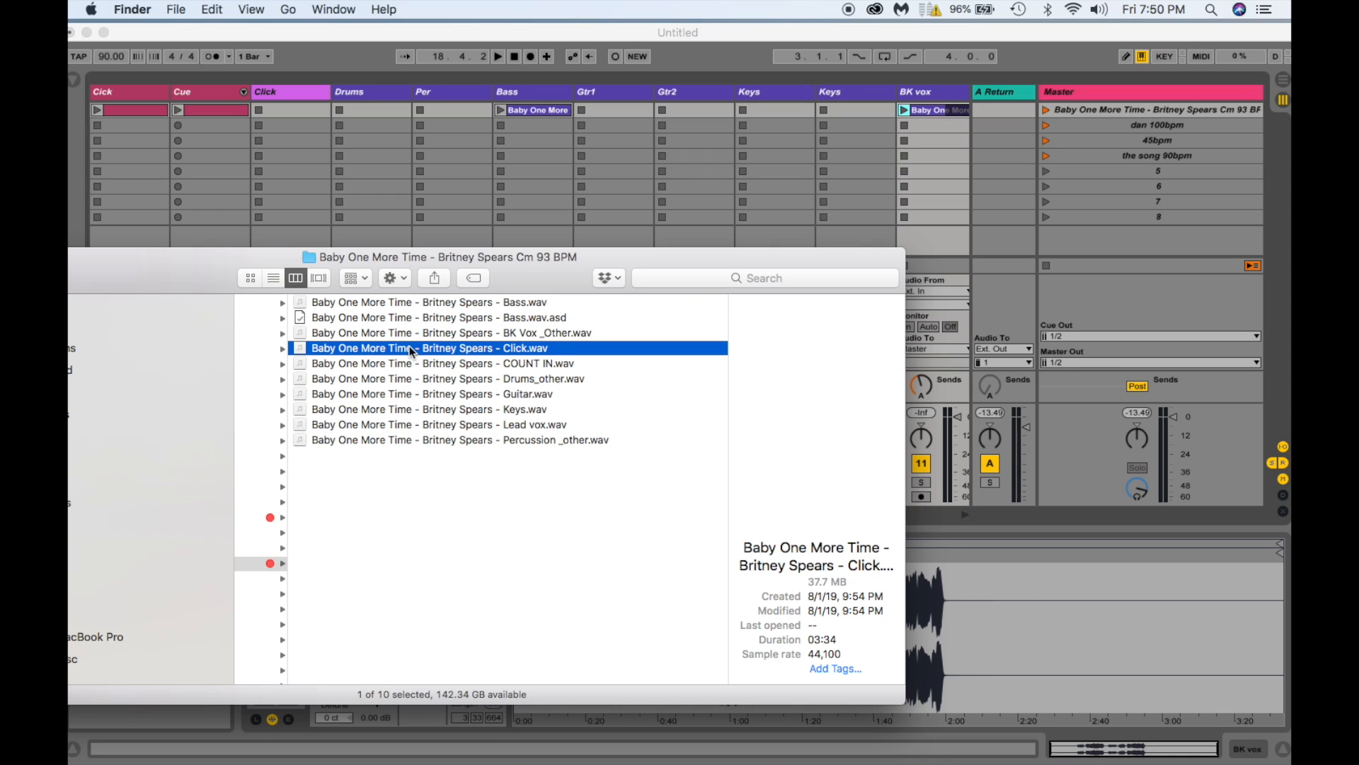
{"action": "left_click", "coordinate": [300, 361]}
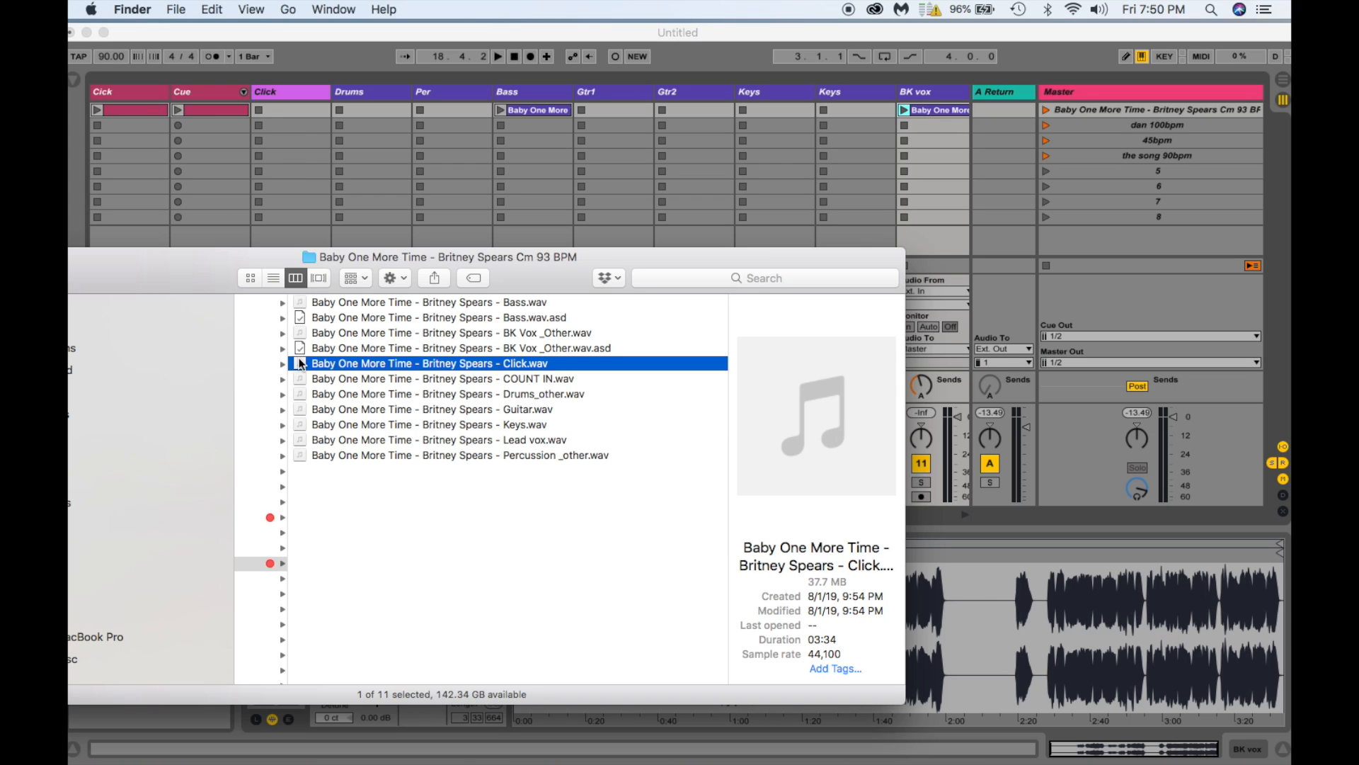
{"action": "left_click_drag", "start_coordinate": [300, 363], "coordinate": [301, 110]}
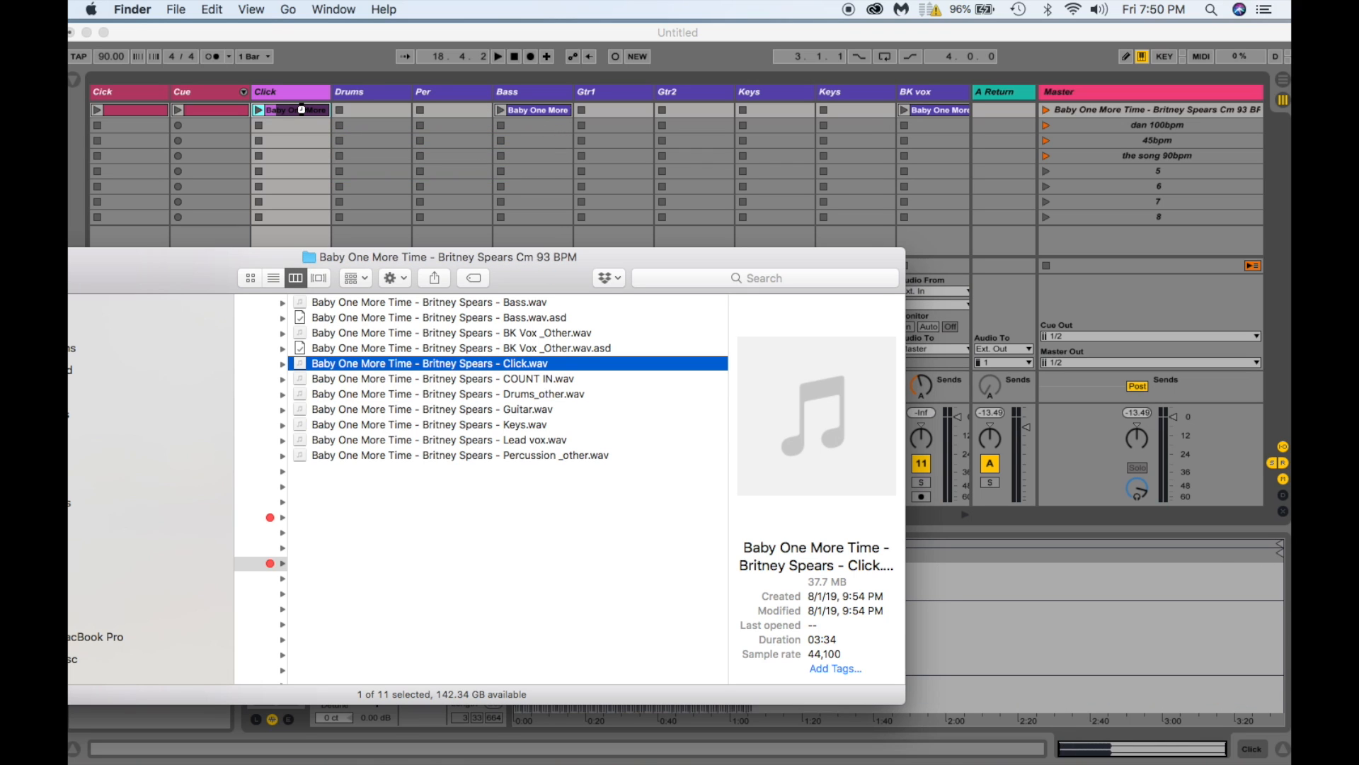
Load the song's "Drums_other.wav" stem into the first scene's slot on the Drums track.
{"action": "left_click", "coordinate": [409, 380]}
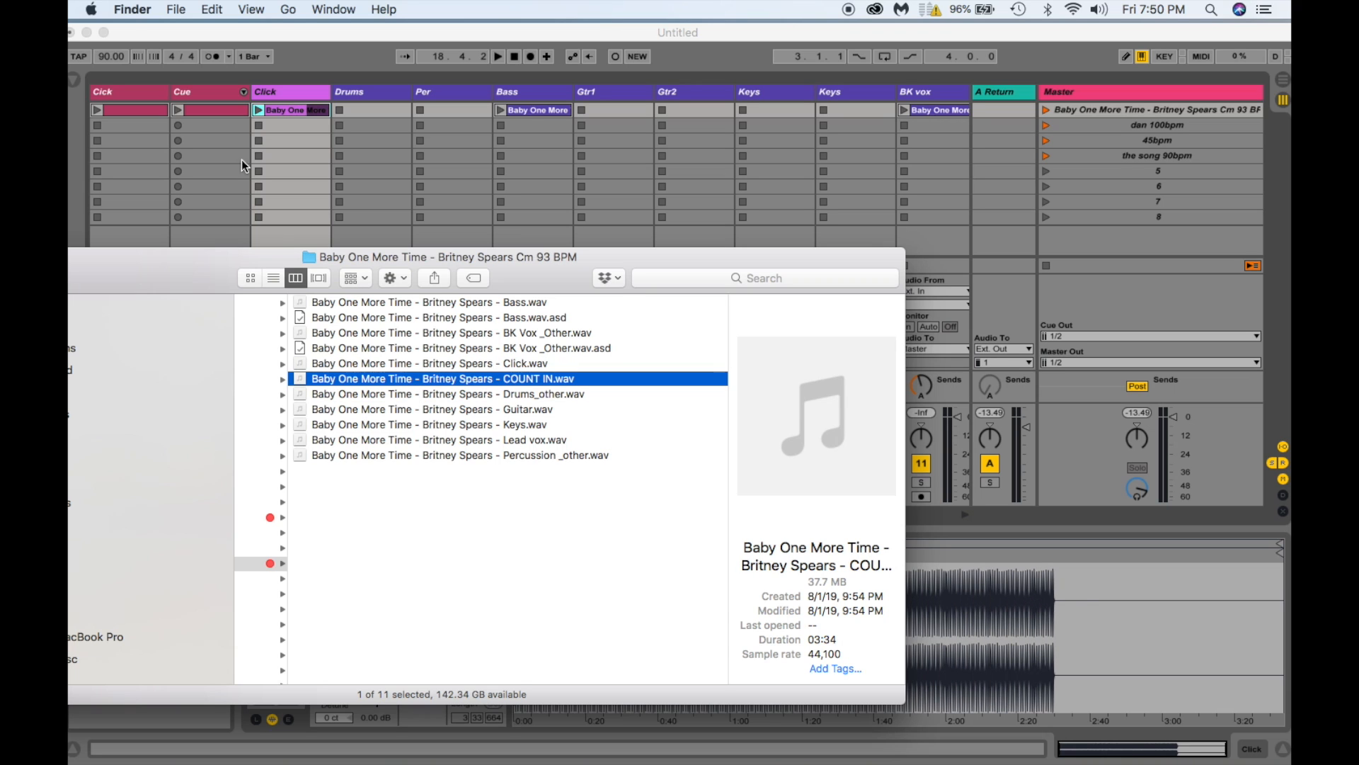
{"action": "left_click", "coordinate": [436, 394]}
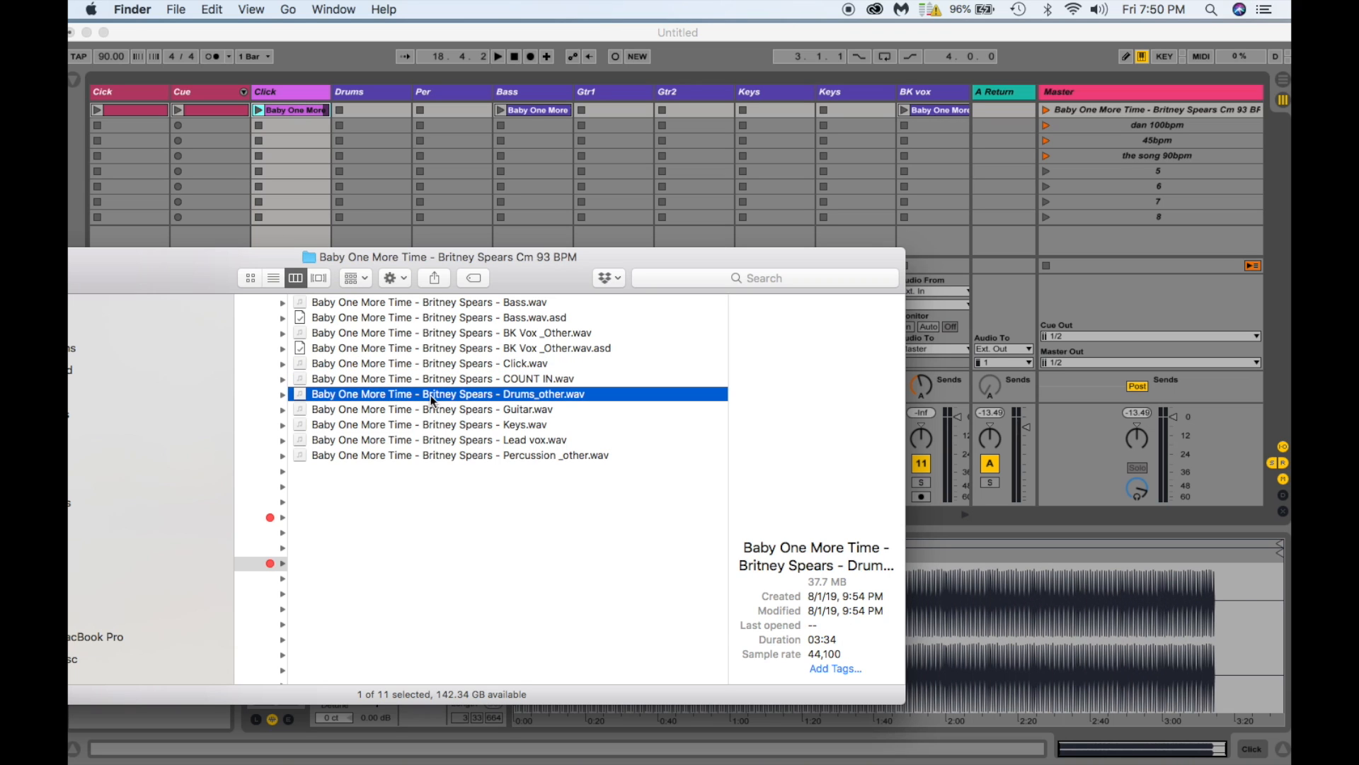
{"action": "left_click", "coordinate": [303, 395]}
{"action": "left_click", "coordinate": [301, 411]}
{"action": "left_click_drag", "start_coordinate": [300, 409], "coordinate": [372, 109]}
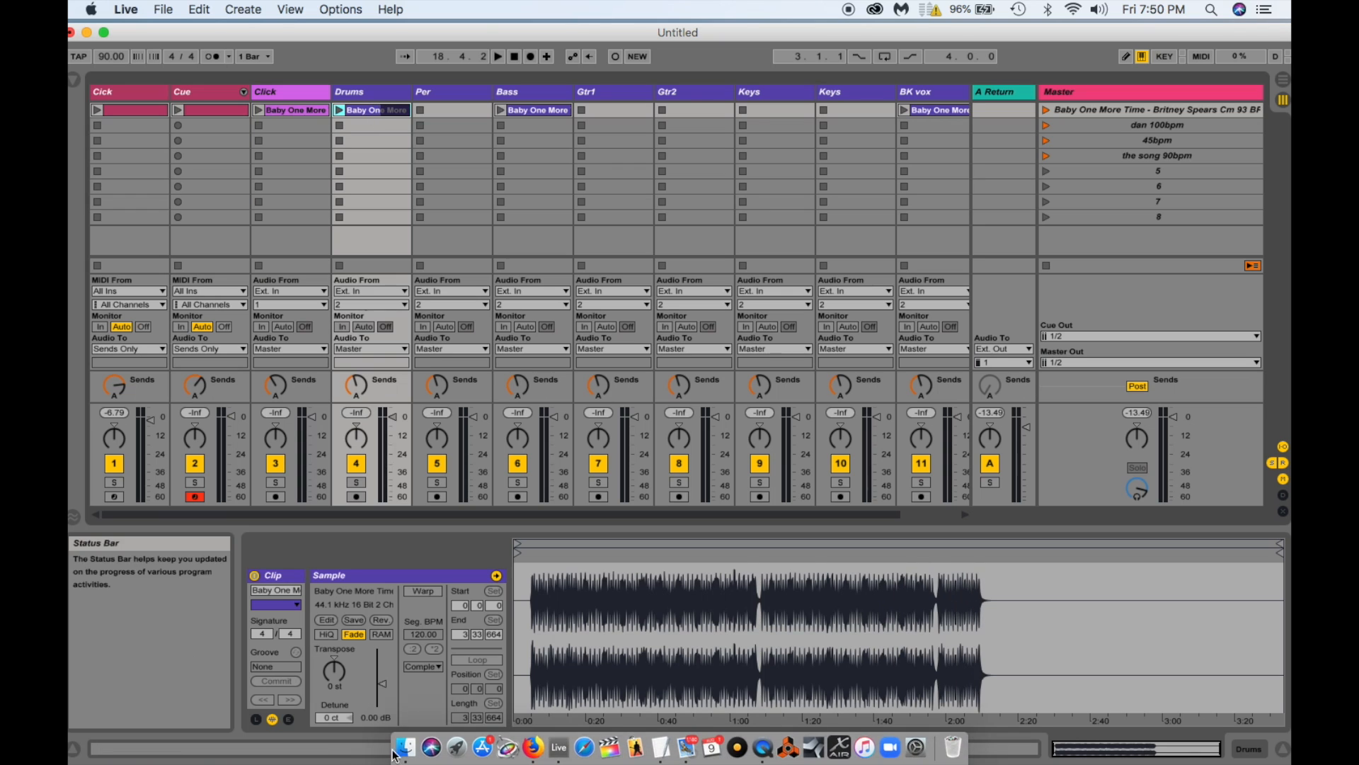
Load the song's "Guitar.wav" stem into Gtr1 and "Keys.wav" into the first Keys track, both in the first scene.
{"action": "left_click", "coordinate": [405, 756]}
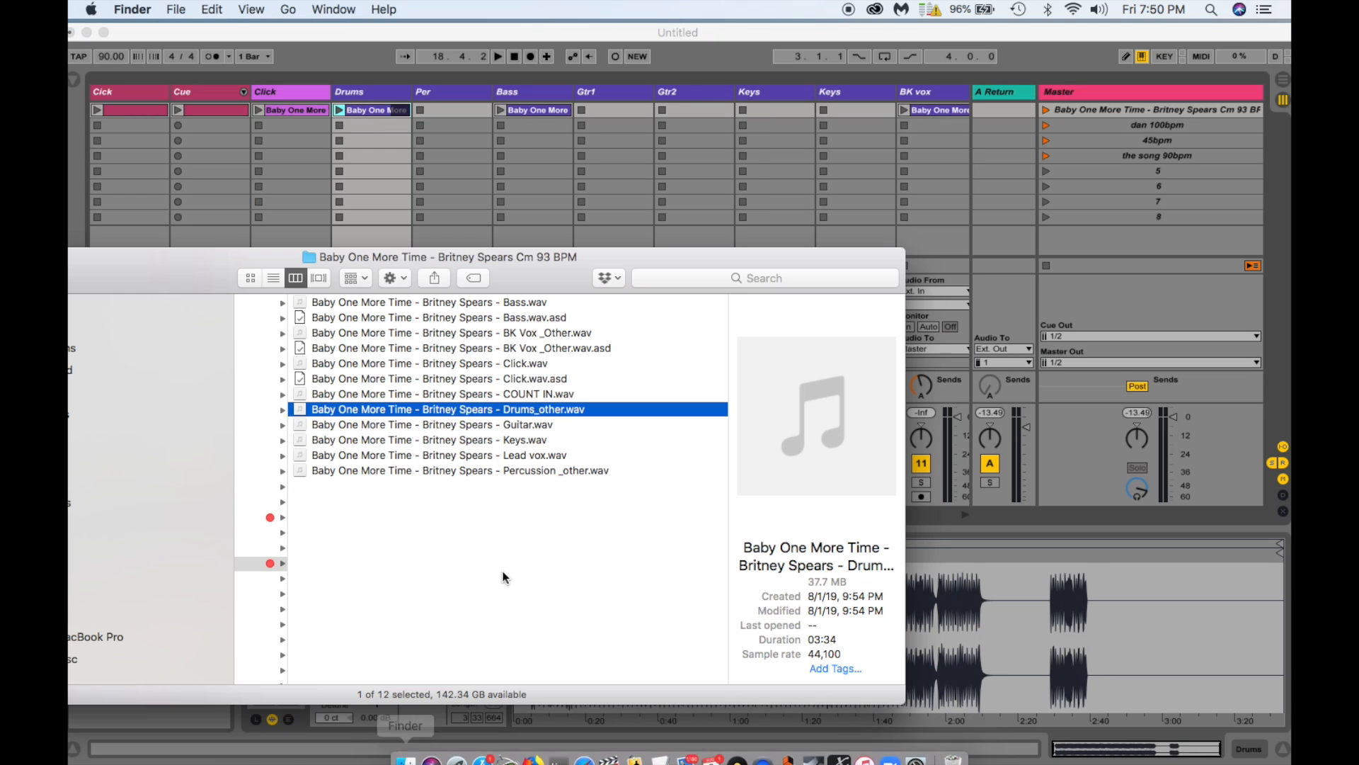
{"action": "left_click", "coordinate": [477, 423]}
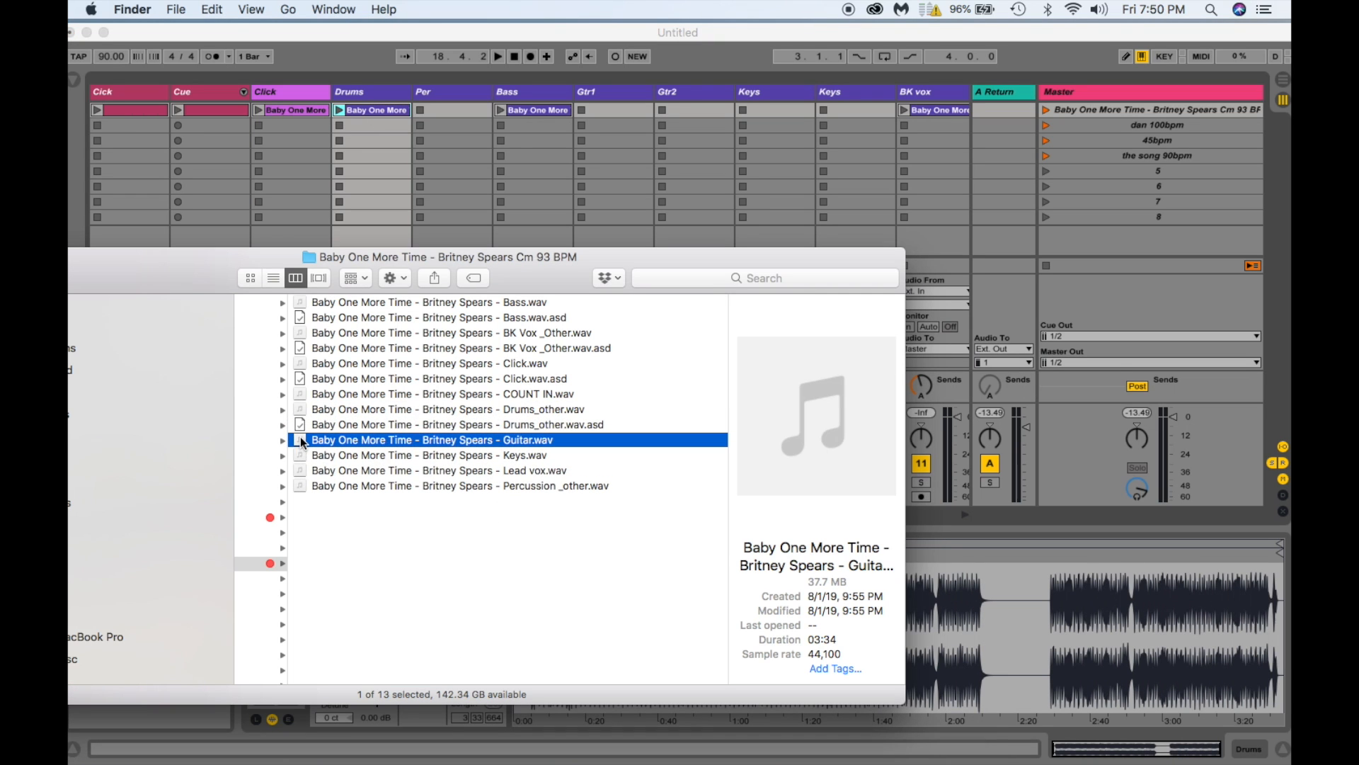
{"action": "left_click_drag", "start_coordinate": [304, 435], "coordinate": [616, 116]}
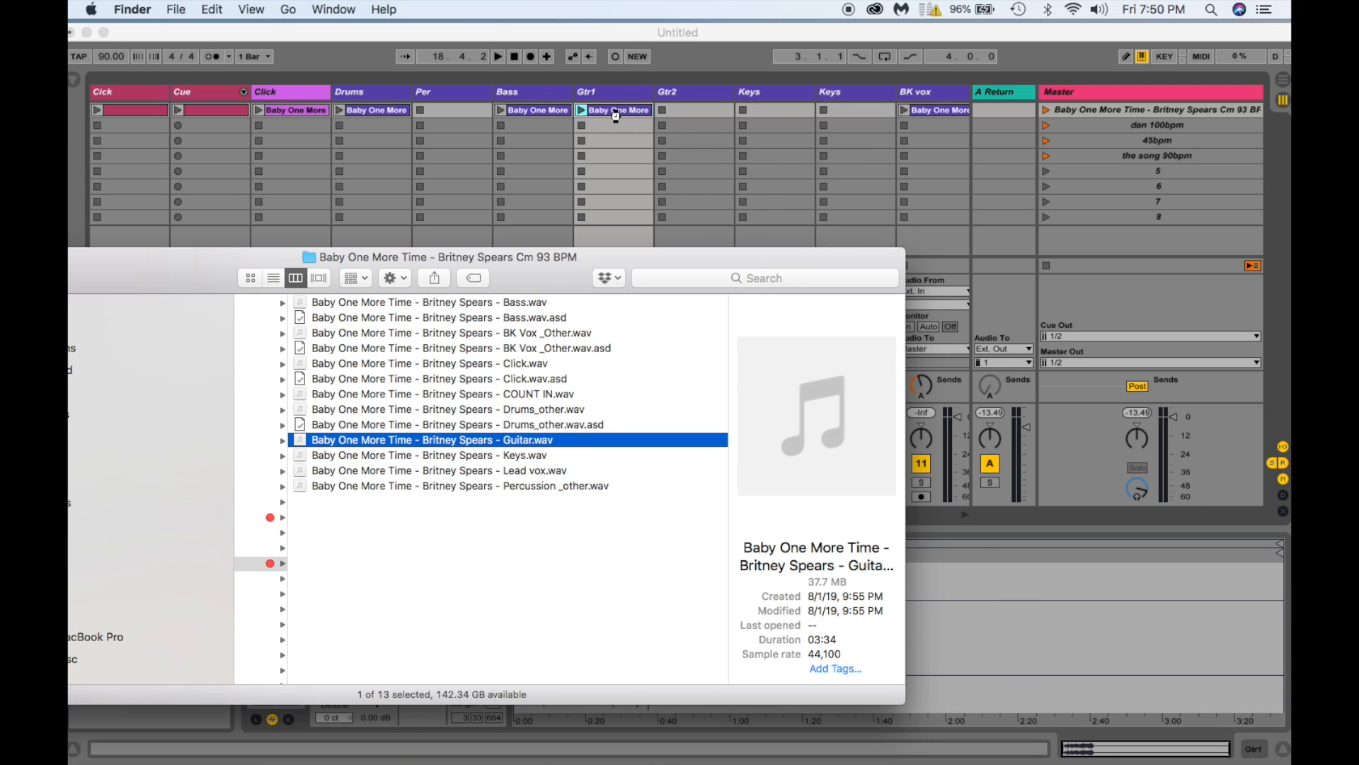
{"action": "left_click", "coordinate": [481, 455]}
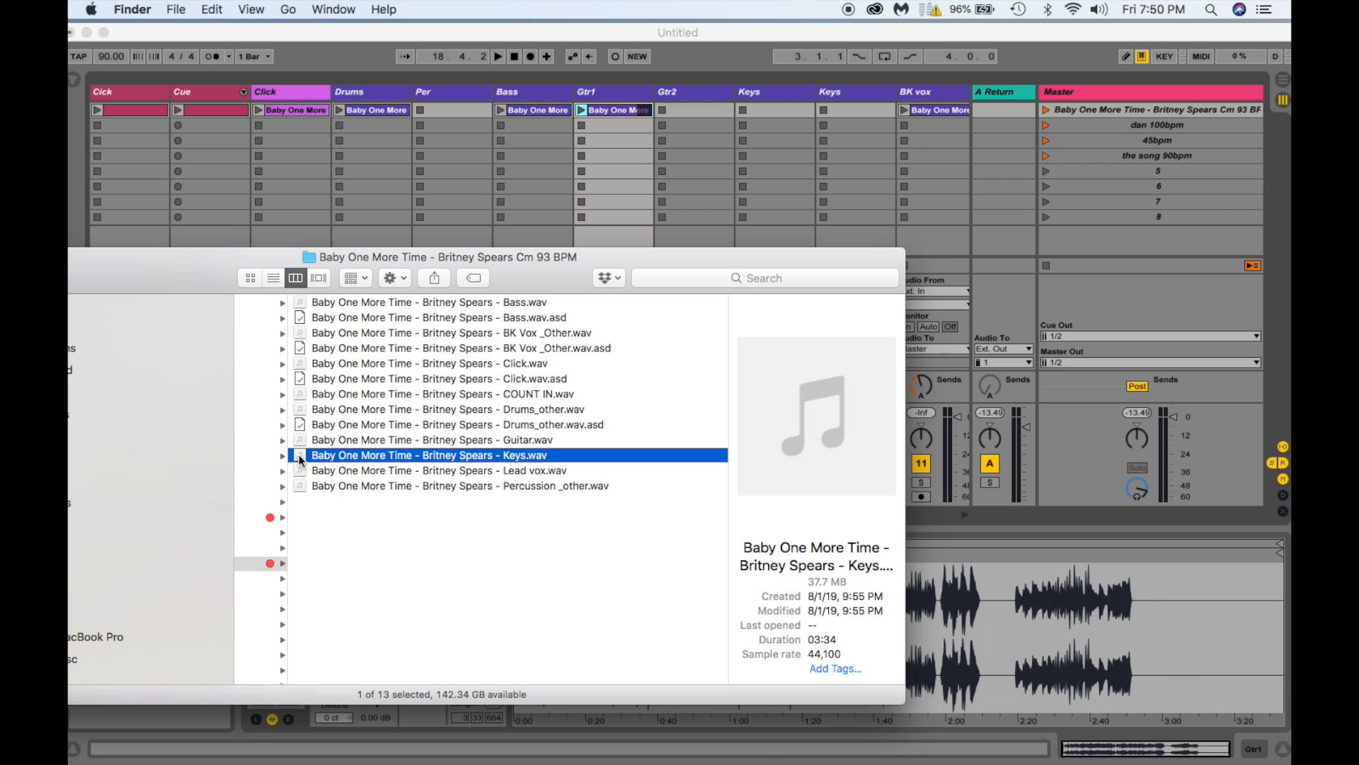
{"action": "left_click_drag", "start_coordinate": [480, 455], "coordinate": [763, 117]}
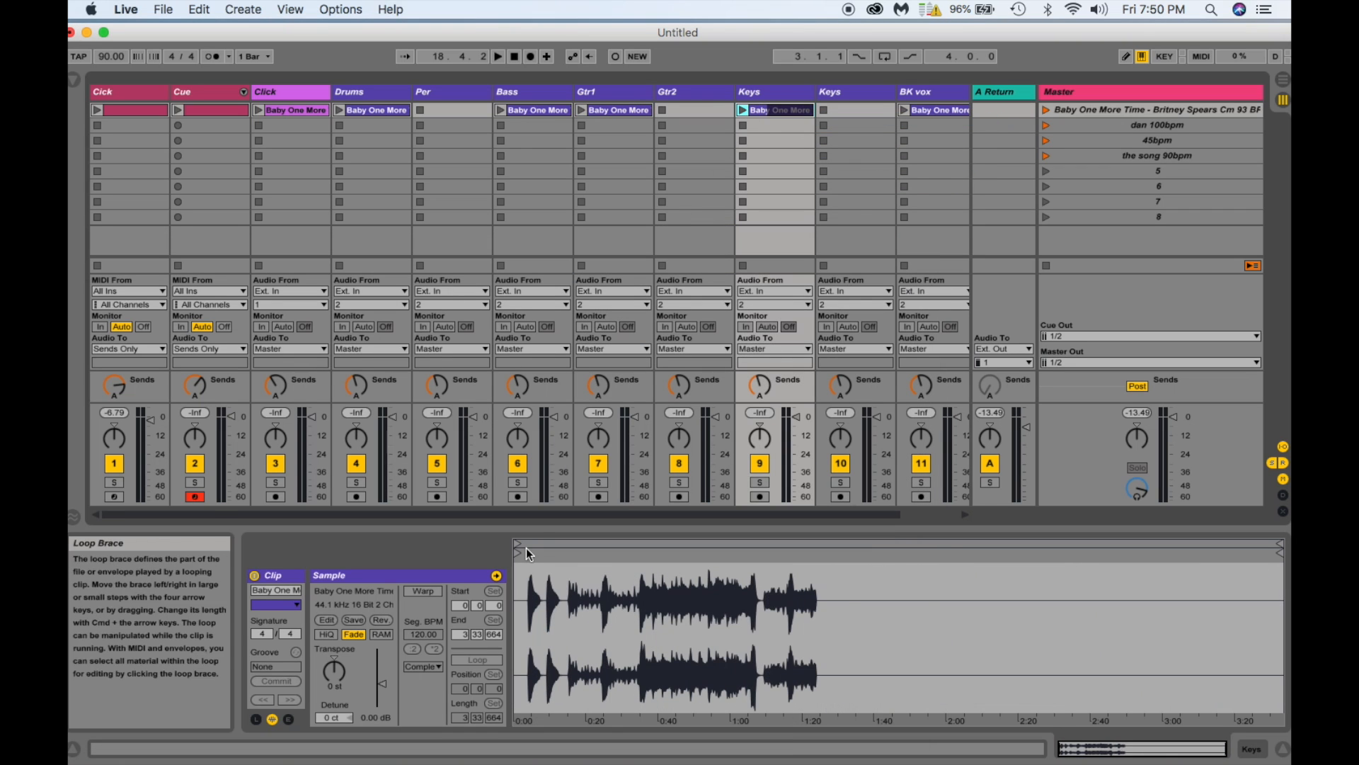
Load the song's "Lead vox.wav" stem into the Lead Vox track and "Percussion _other.wav" into the Per track, both in the first scene.
{"action": "left_click", "coordinate": [405, 749]}
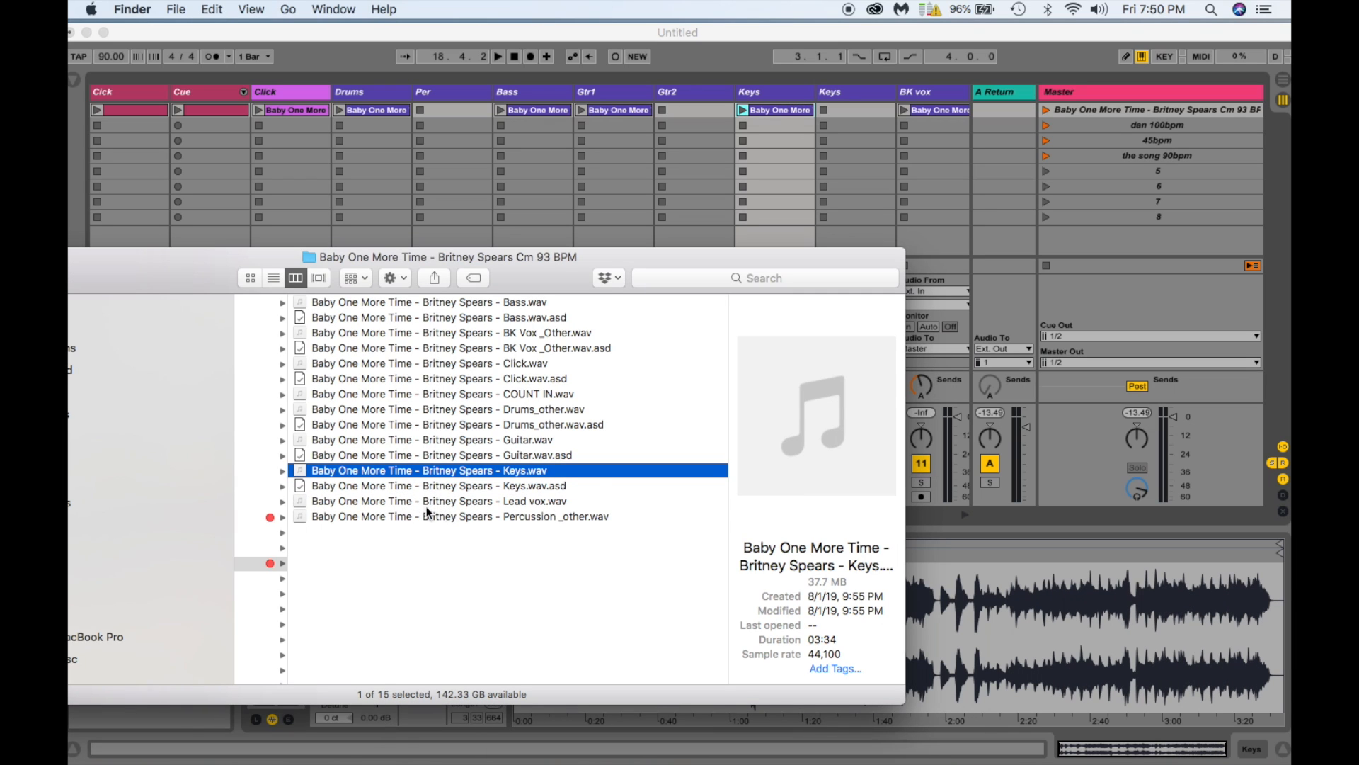
{"action": "scroll", "coordinate": [781, 198], "scroll_direction": "right", "scroll_amount": 1}
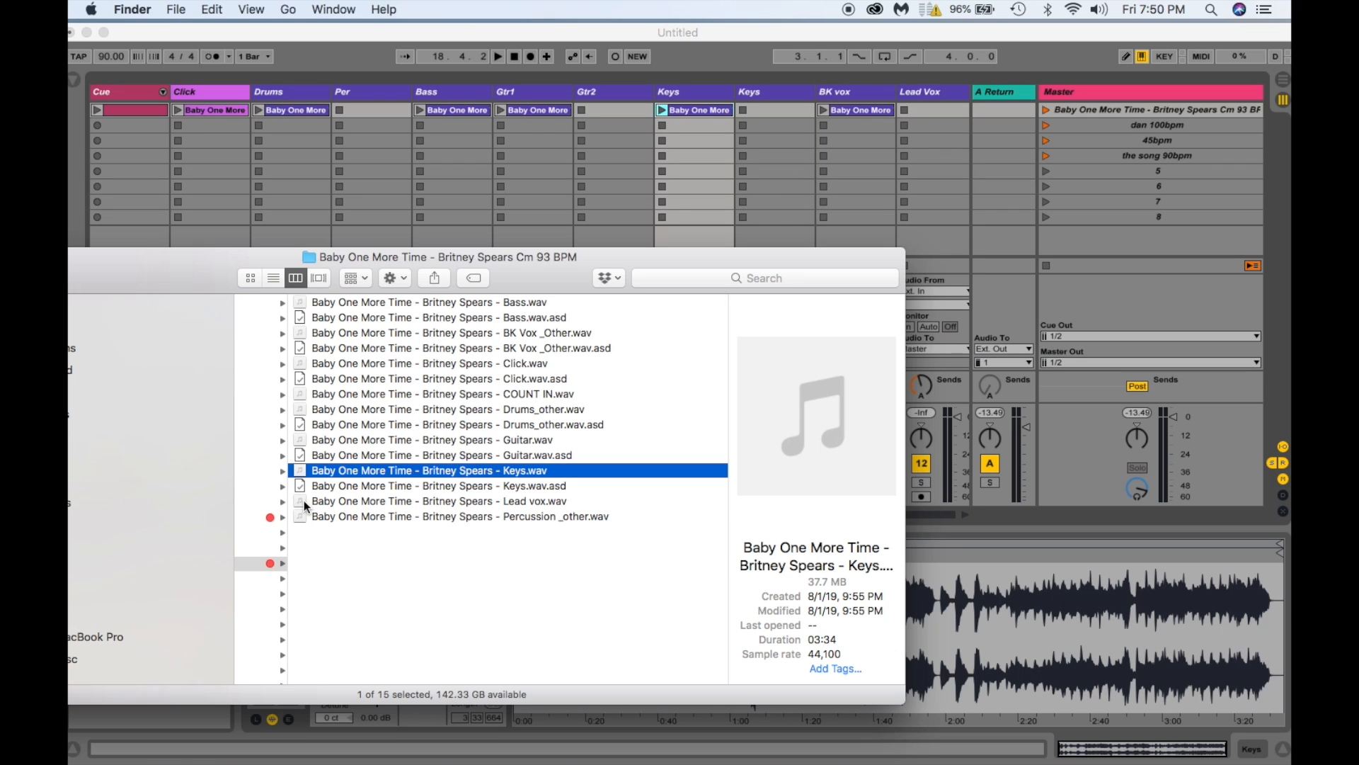
{"action": "left_click_drag", "start_coordinate": [304, 499], "coordinate": [928, 113]}
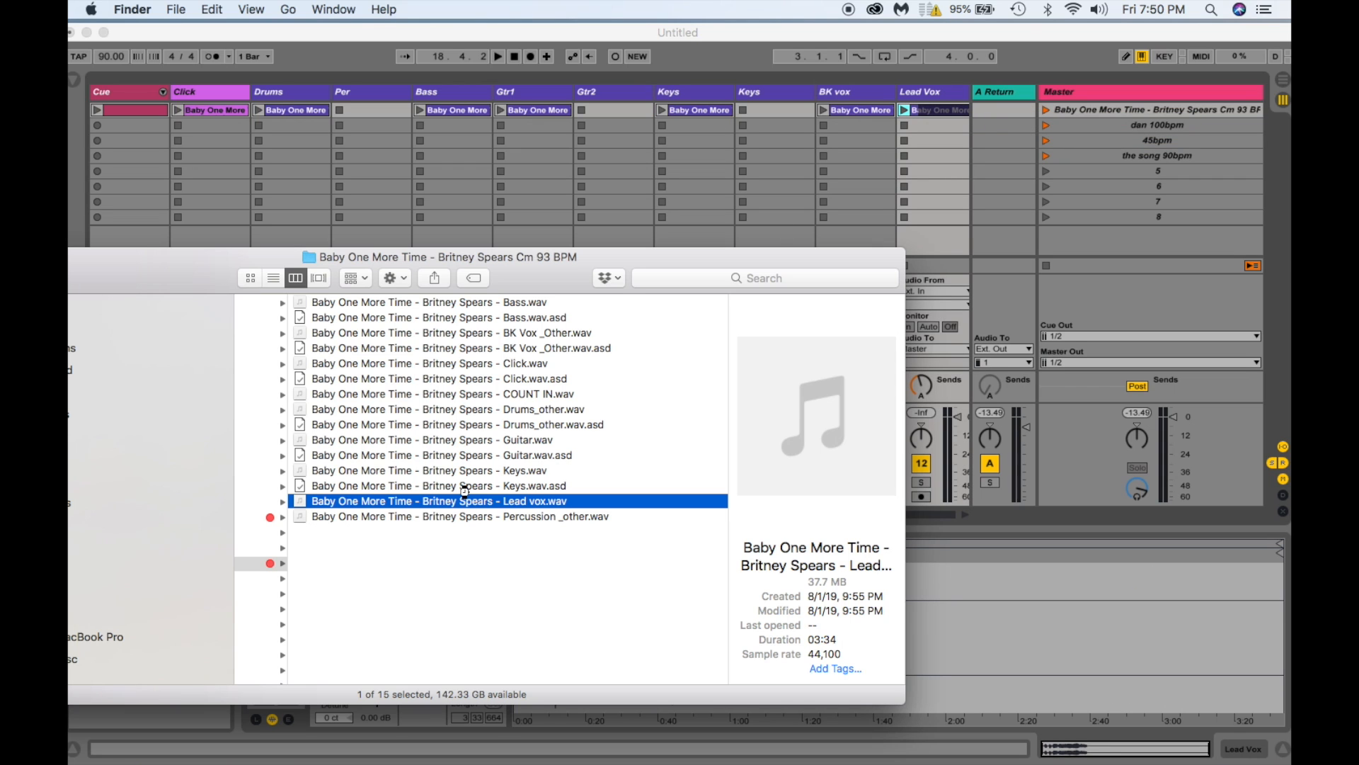
{"action": "left_click", "coordinate": [443, 518]}
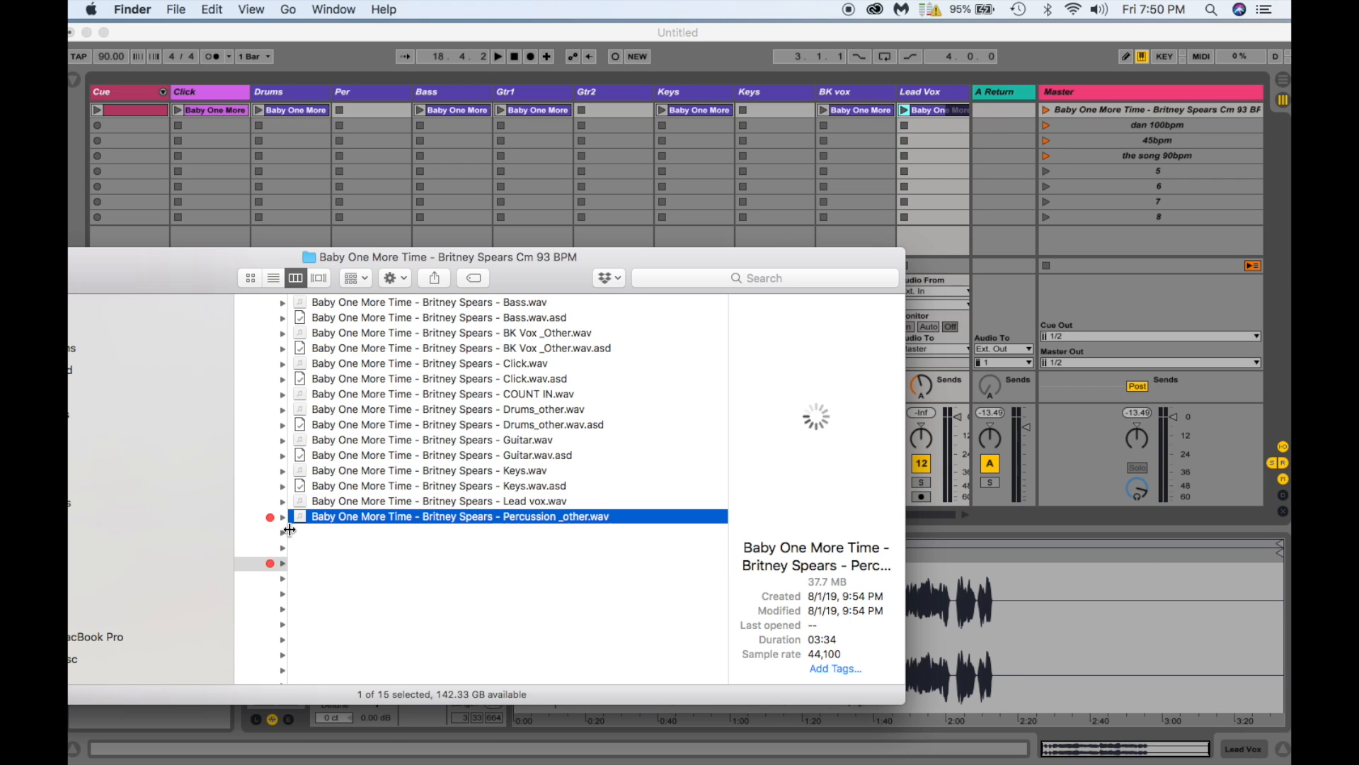
{"action": "left_click_drag", "start_coordinate": [297, 517], "coordinate": [372, 113]}
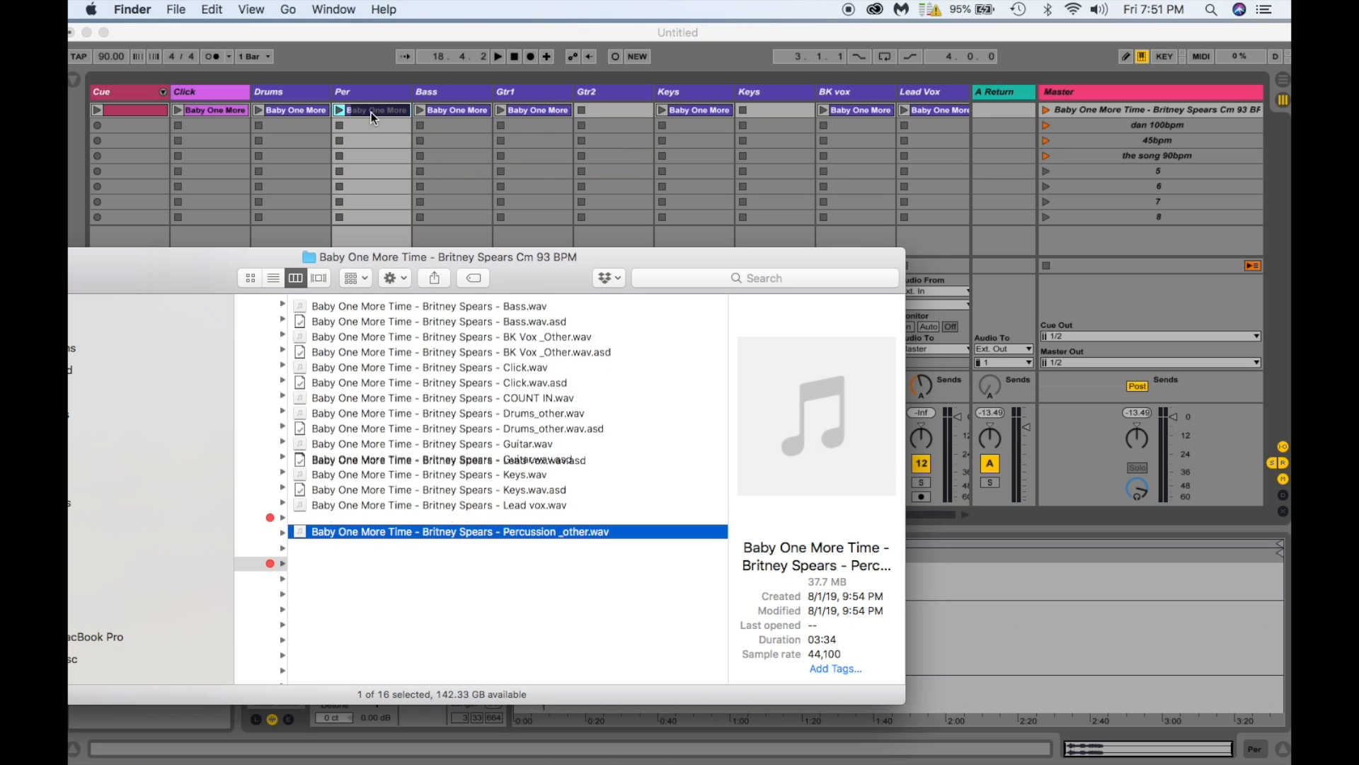
Delete the empty MIDI clip from the Cue track's first slot.
{"action": "left_click", "coordinate": [149, 108]}
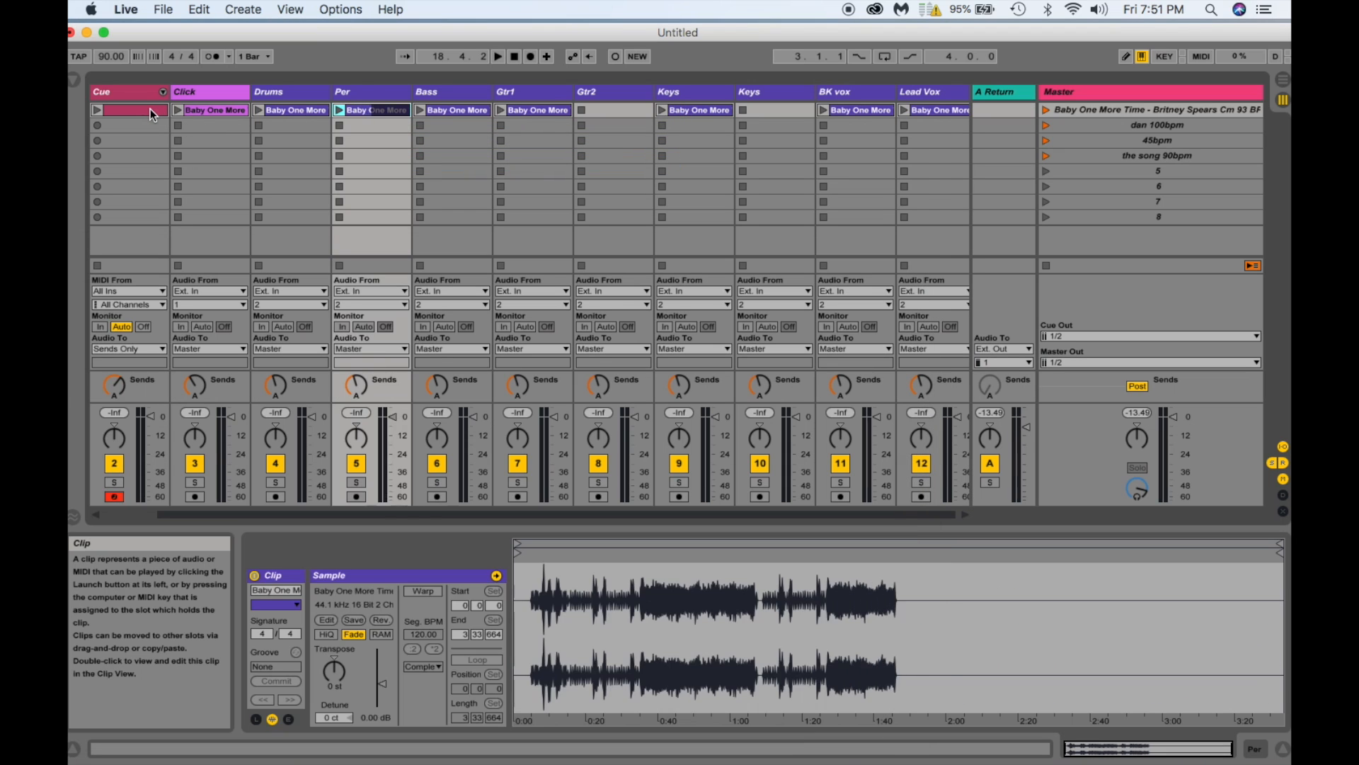
{"action": "left_click", "coordinate": [150, 108]}
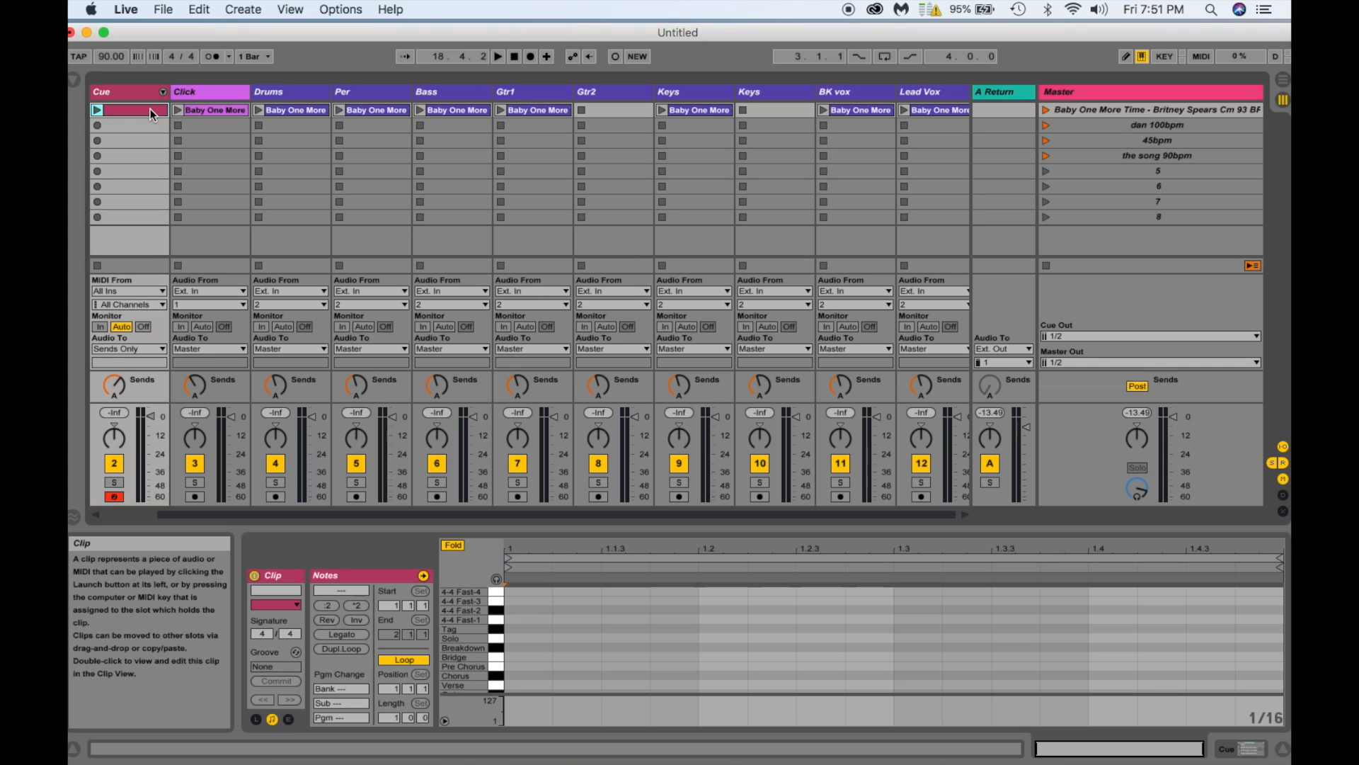
{"action": "key", "text": "Delete"}
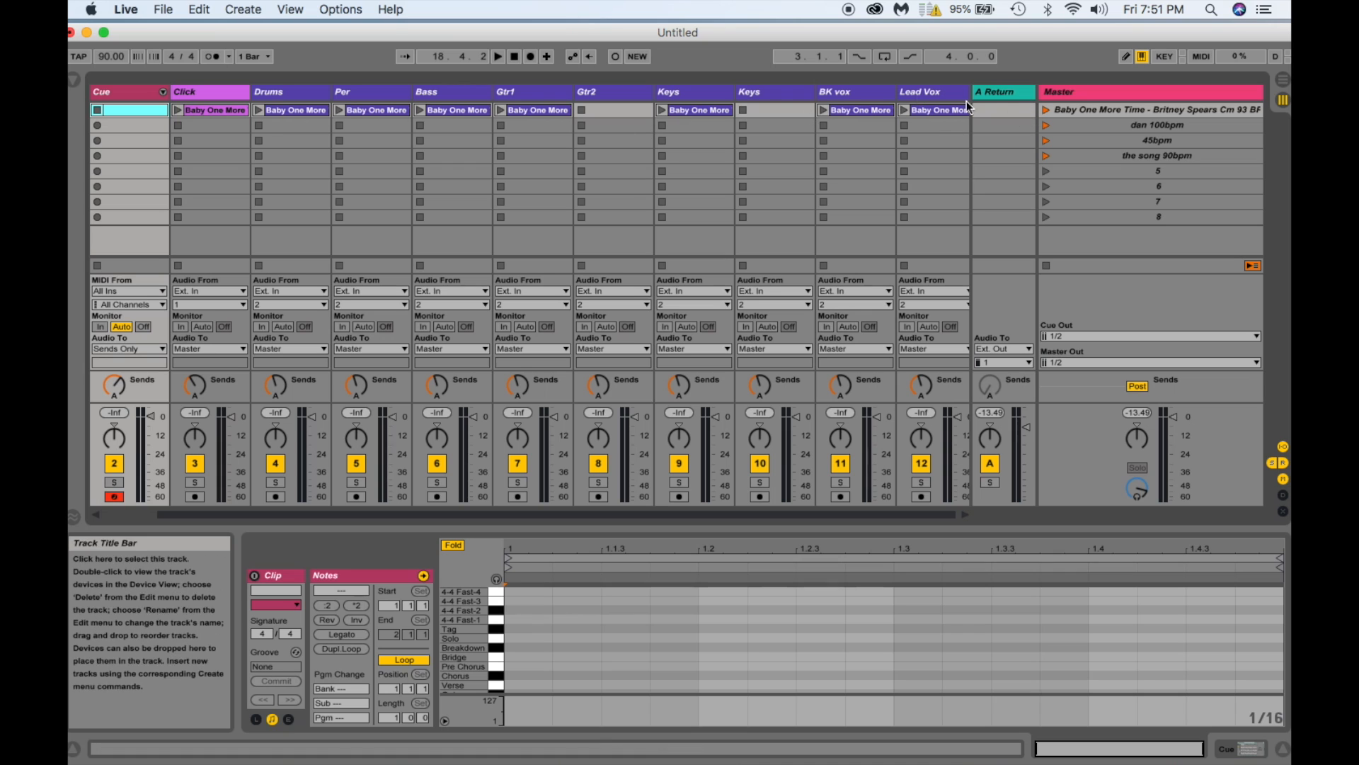
Launch the "Baby One More Time" scene to hear all its stems together, check the Click and Cue tracks, and stop playback.
{"action": "left_click", "coordinate": [1045, 111]}
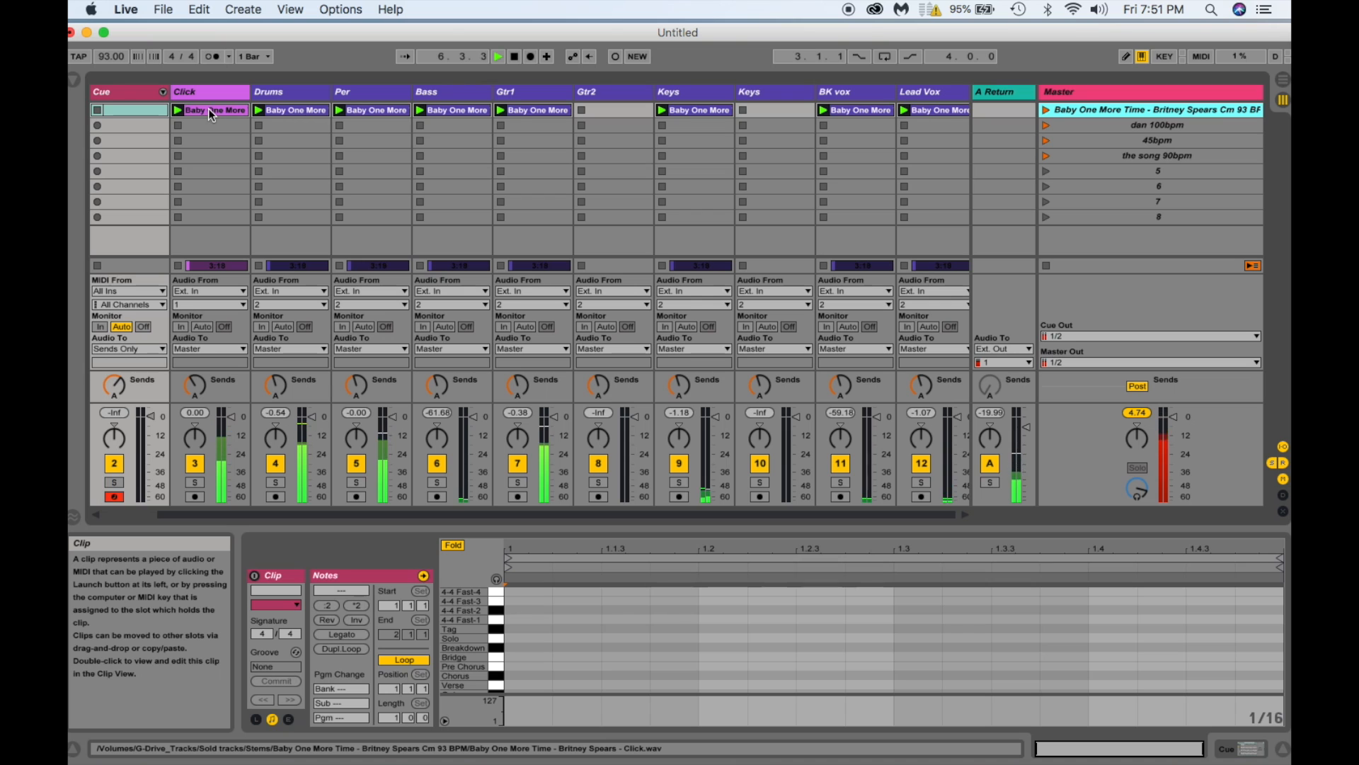
{"action": "scroll", "coordinate": [206, 137], "scroll_direction": "left", "scroll_amount": 2}
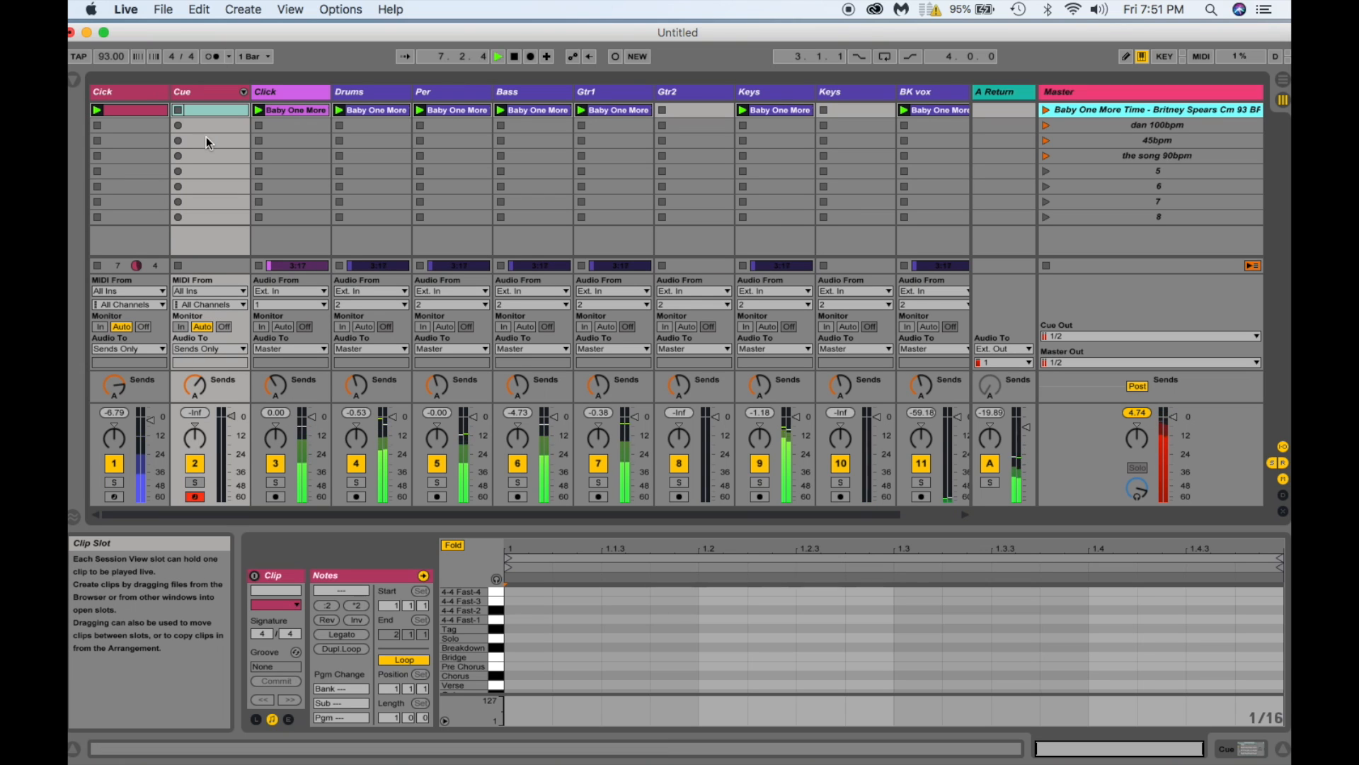
{"action": "key", "text": "space"}
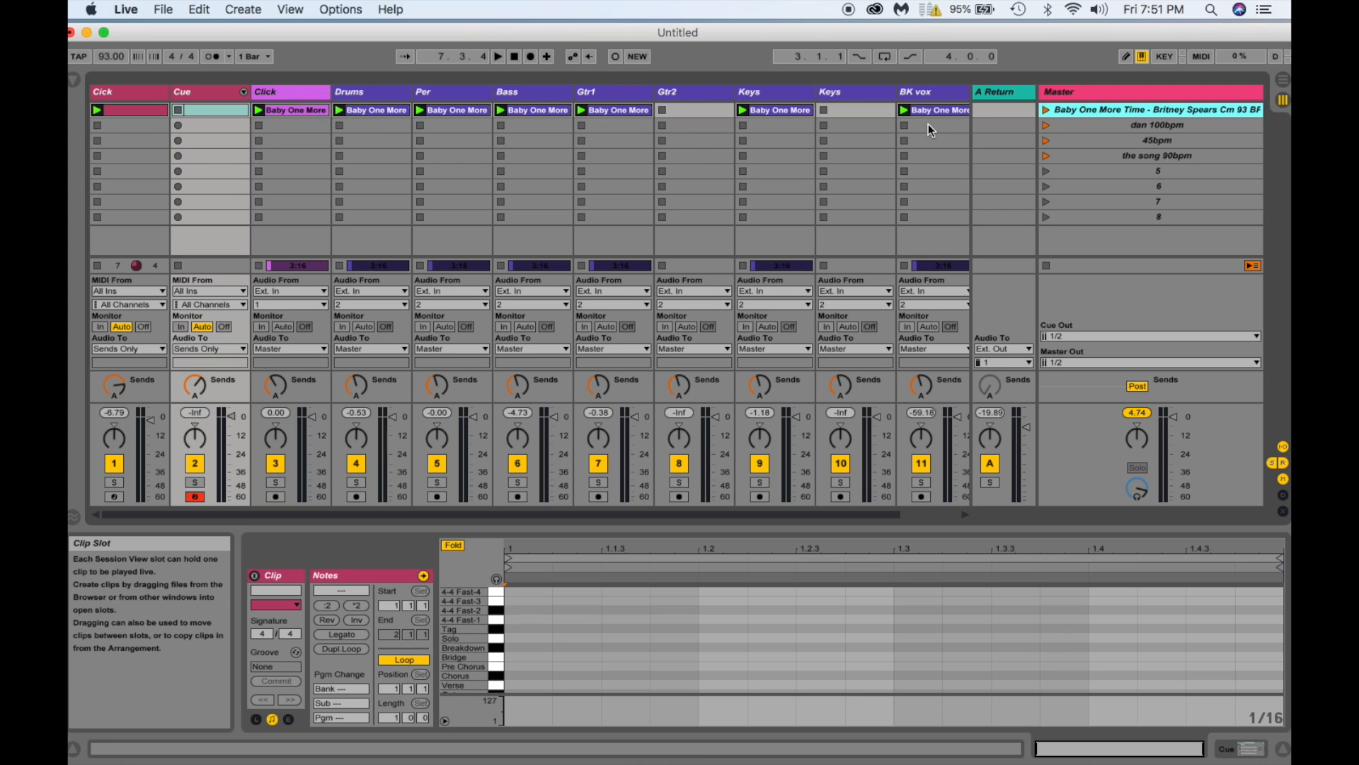
Select the song's clips from Click through Lead Vox in the first scene and move them into the Arrangement at 10.1.1 on their matching tracks.
{"action": "scroll", "coordinate": [928, 130], "scroll_direction": "right", "scroll_amount": 1}
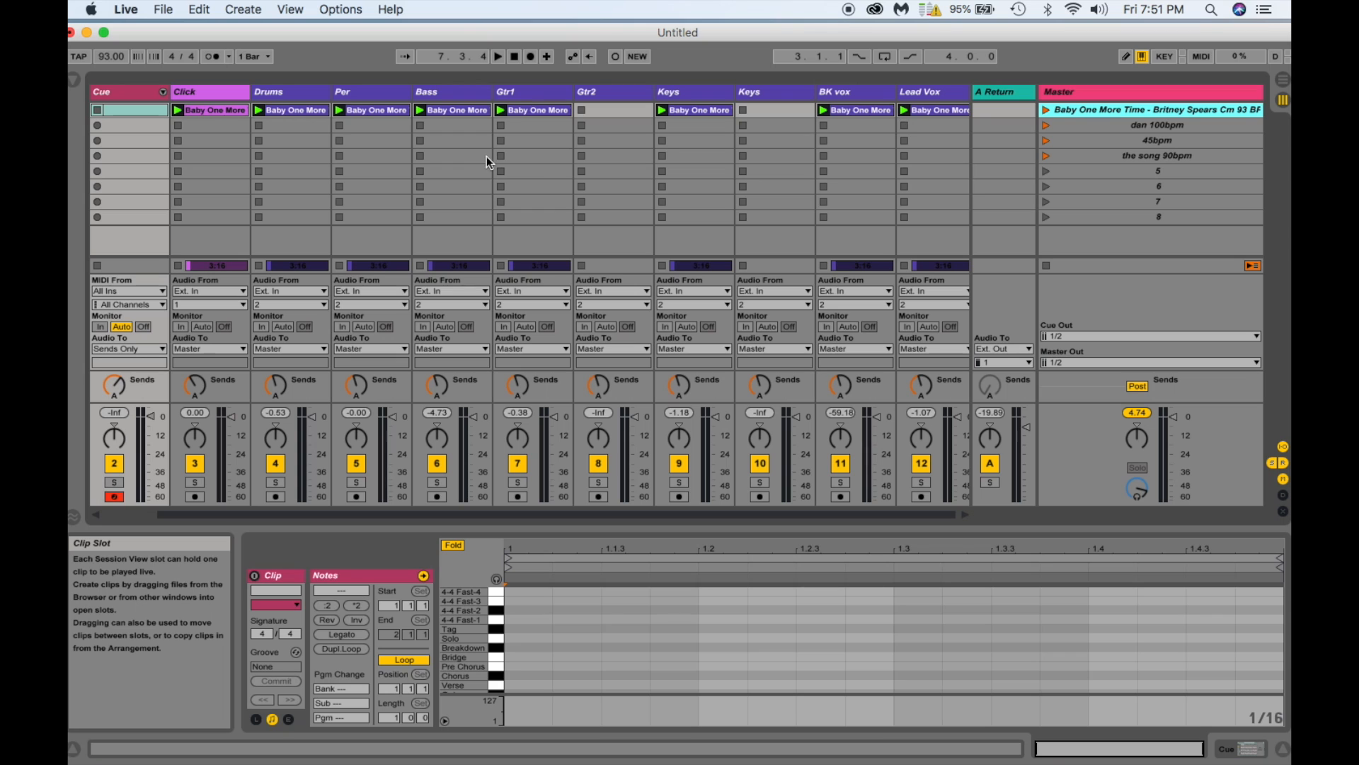
{"action": "left_click", "coordinate": [231, 110]}
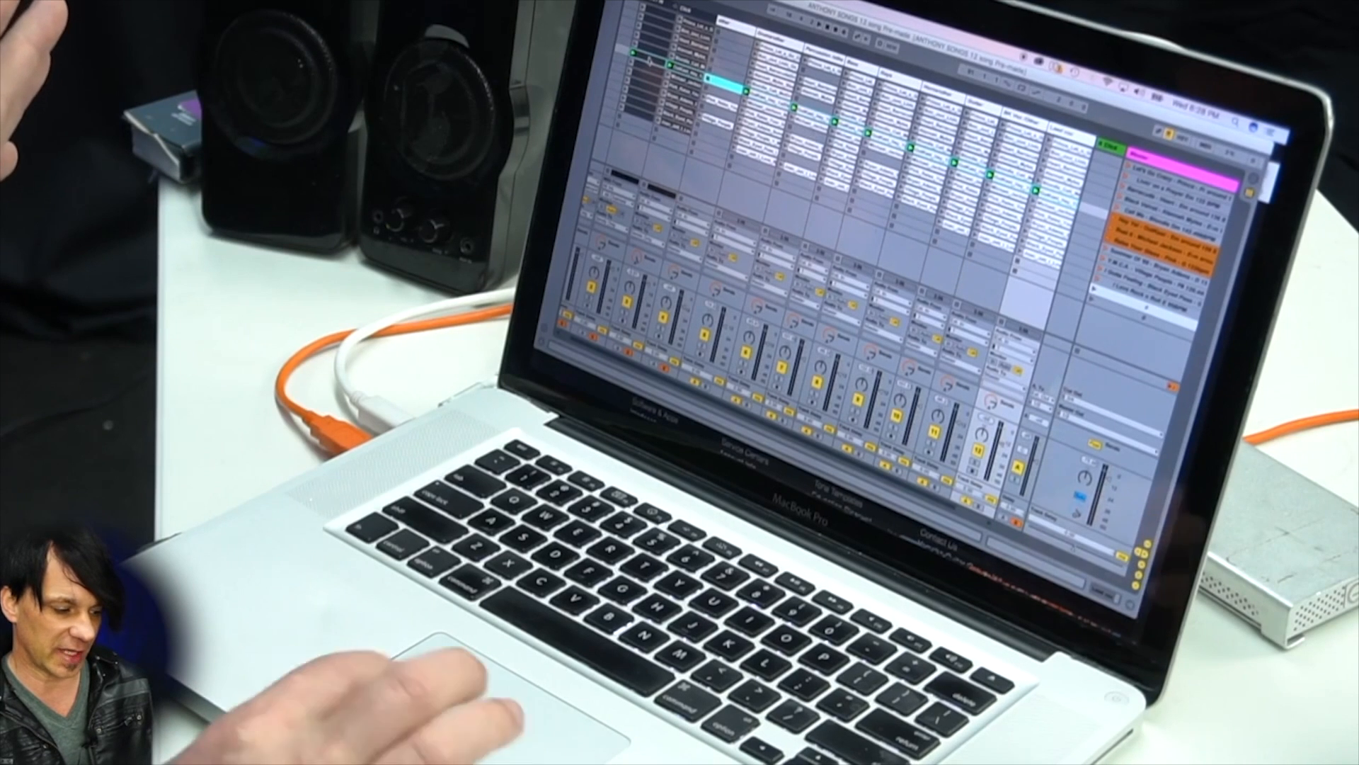
{"action": "left_click", "coordinate": [649, 62]}
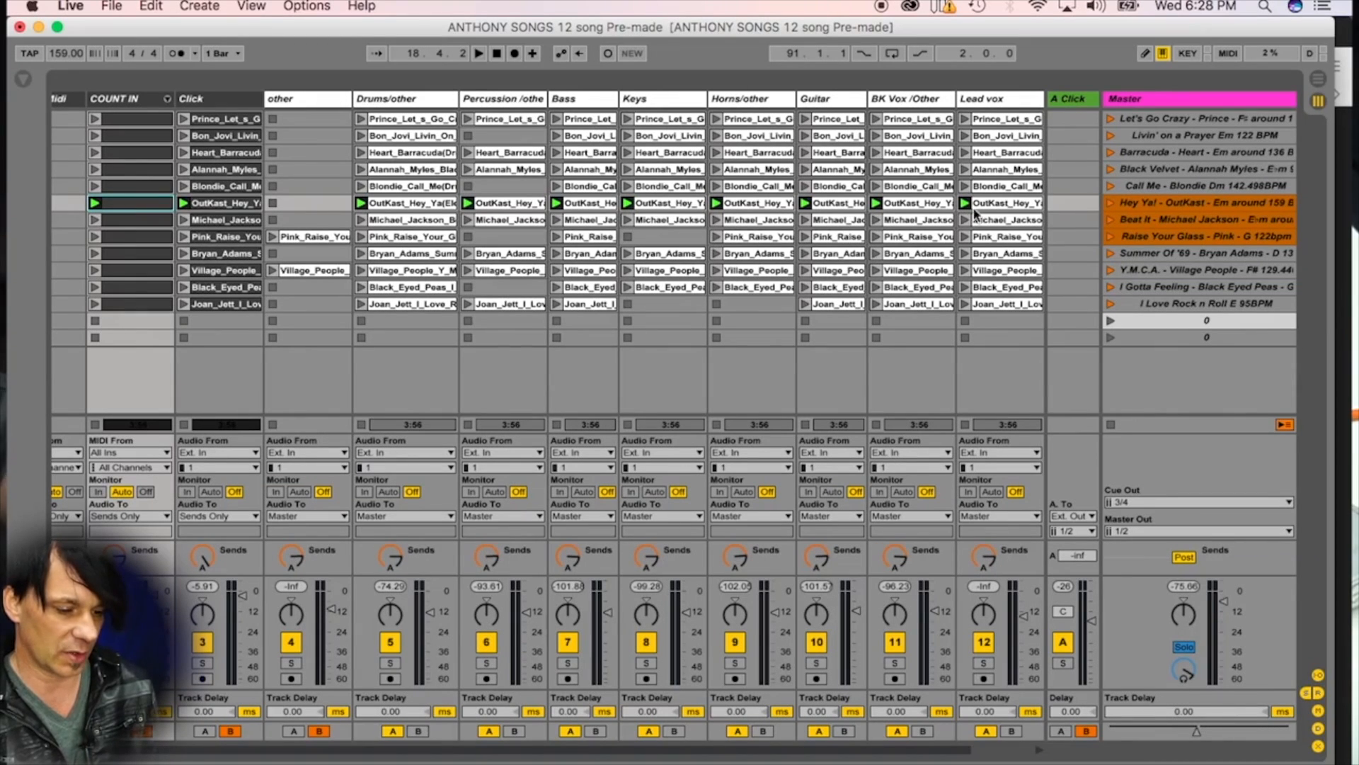
{"action": "left_click", "coordinate": [1011, 206], "text": "shift"}
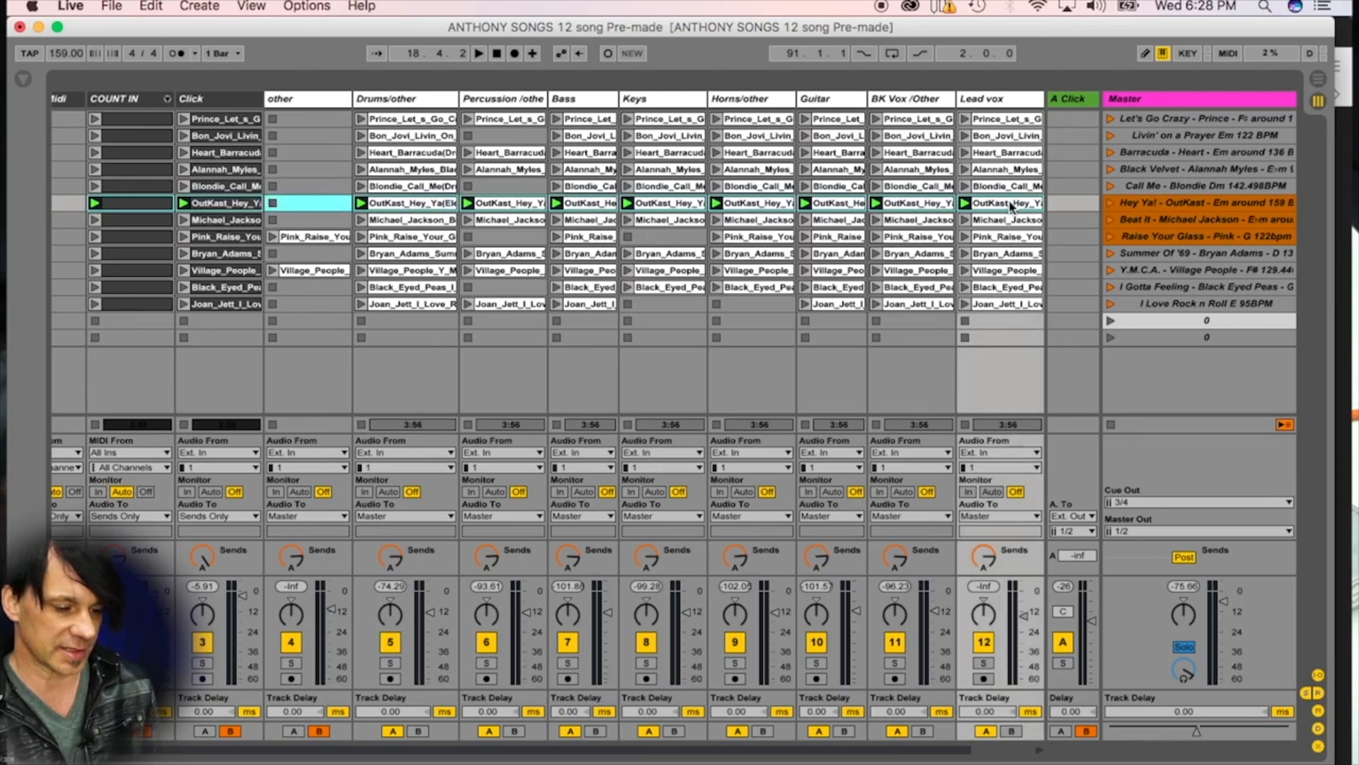
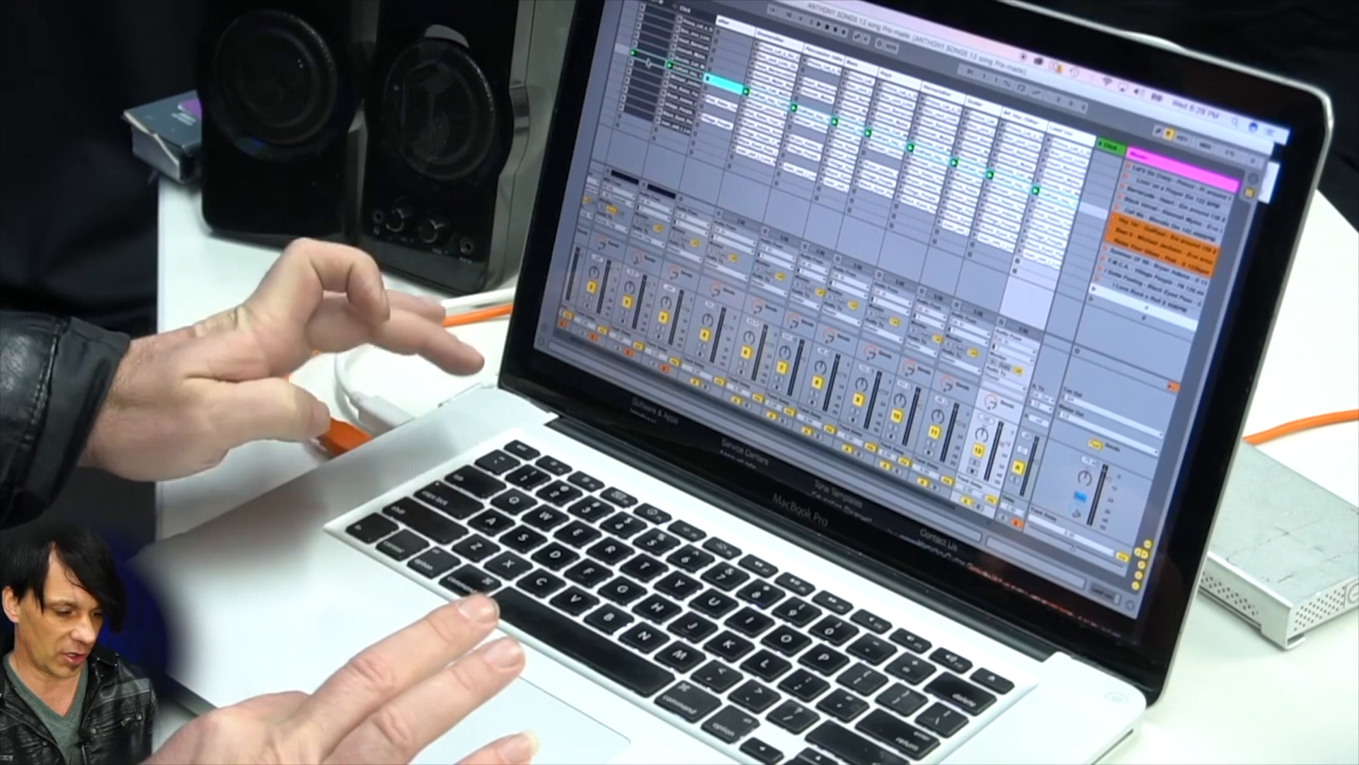
{"action": "key", "text": "Tab"}
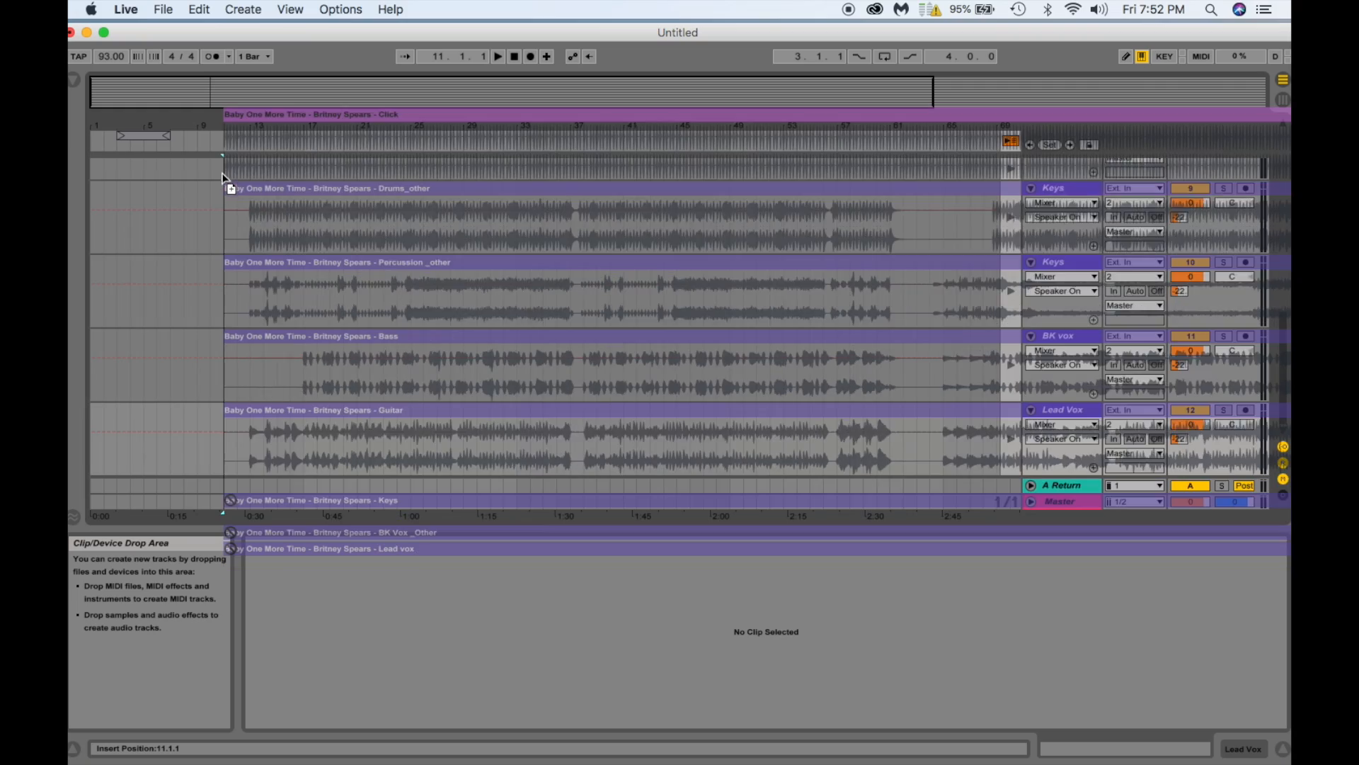
{"action": "left_click_drag", "start_coordinate": [223, 179], "coordinate": [215, 332]}
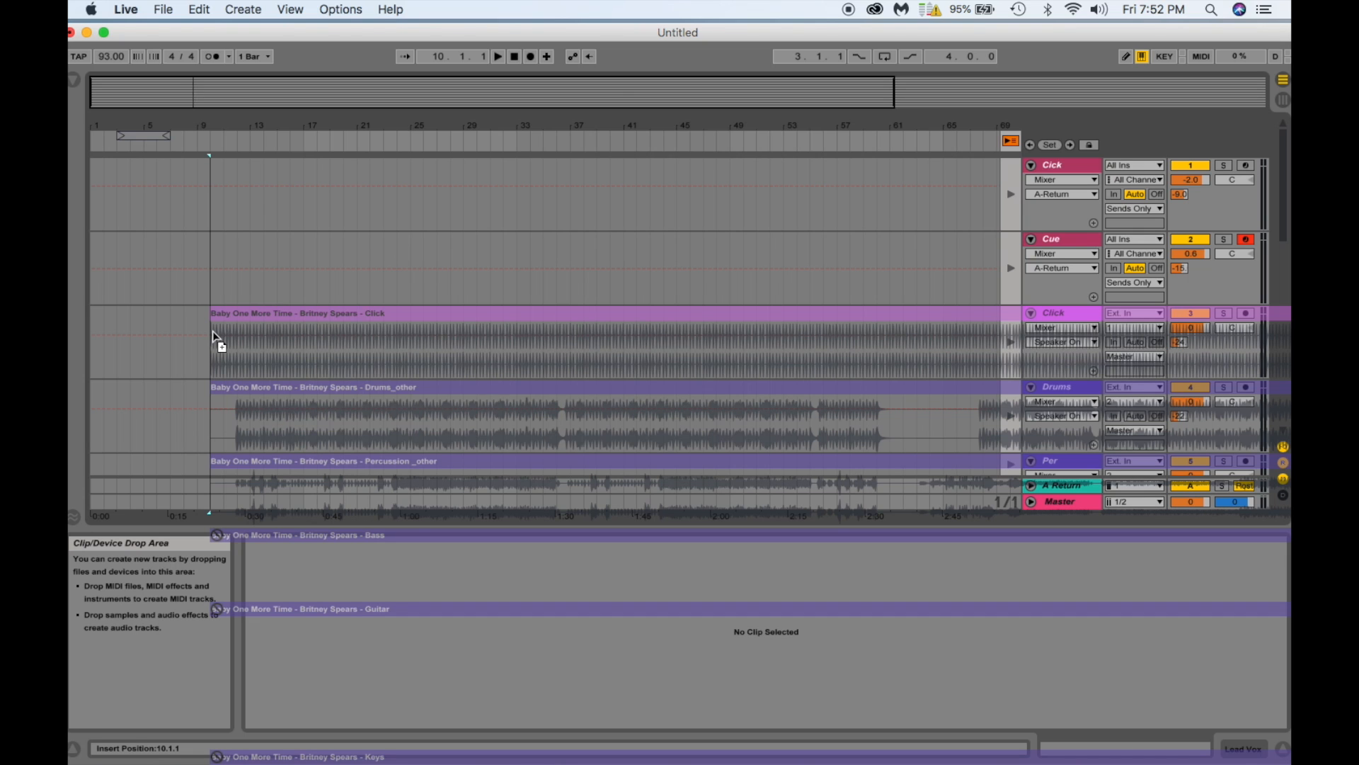
{"action": "left_click_drag", "start_coordinate": [214, 333], "coordinate": [214, 336]}
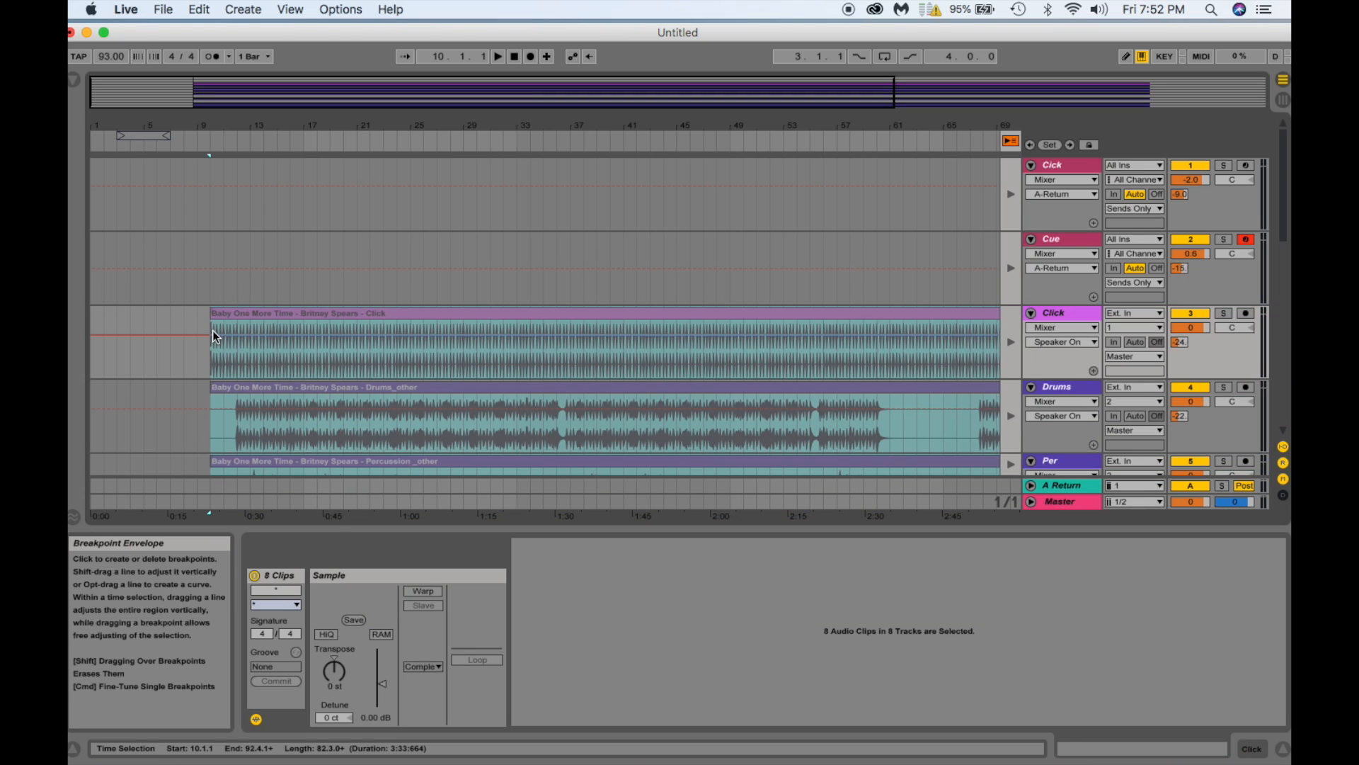
Return playback to the Arrangement and delete the Click clip's first bar, from 10.1.1 to 11.1.1.
{"action": "left_click", "coordinate": [1010, 144]}
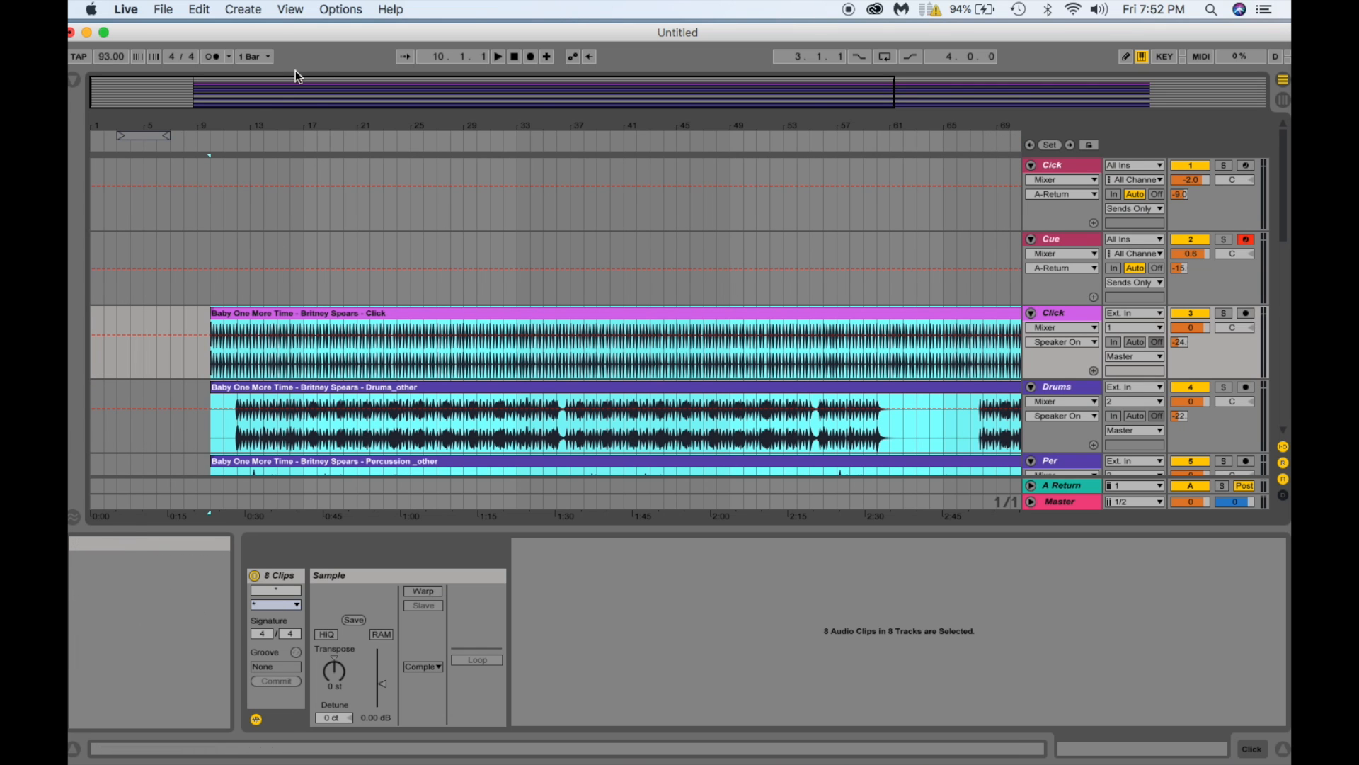
{"action": "left_click_drag", "start_coordinate": [240, 124], "coordinate": [301, 244]}
{"action": "left_click_drag", "start_coordinate": [765, 122], "coordinate": [811, 122]}
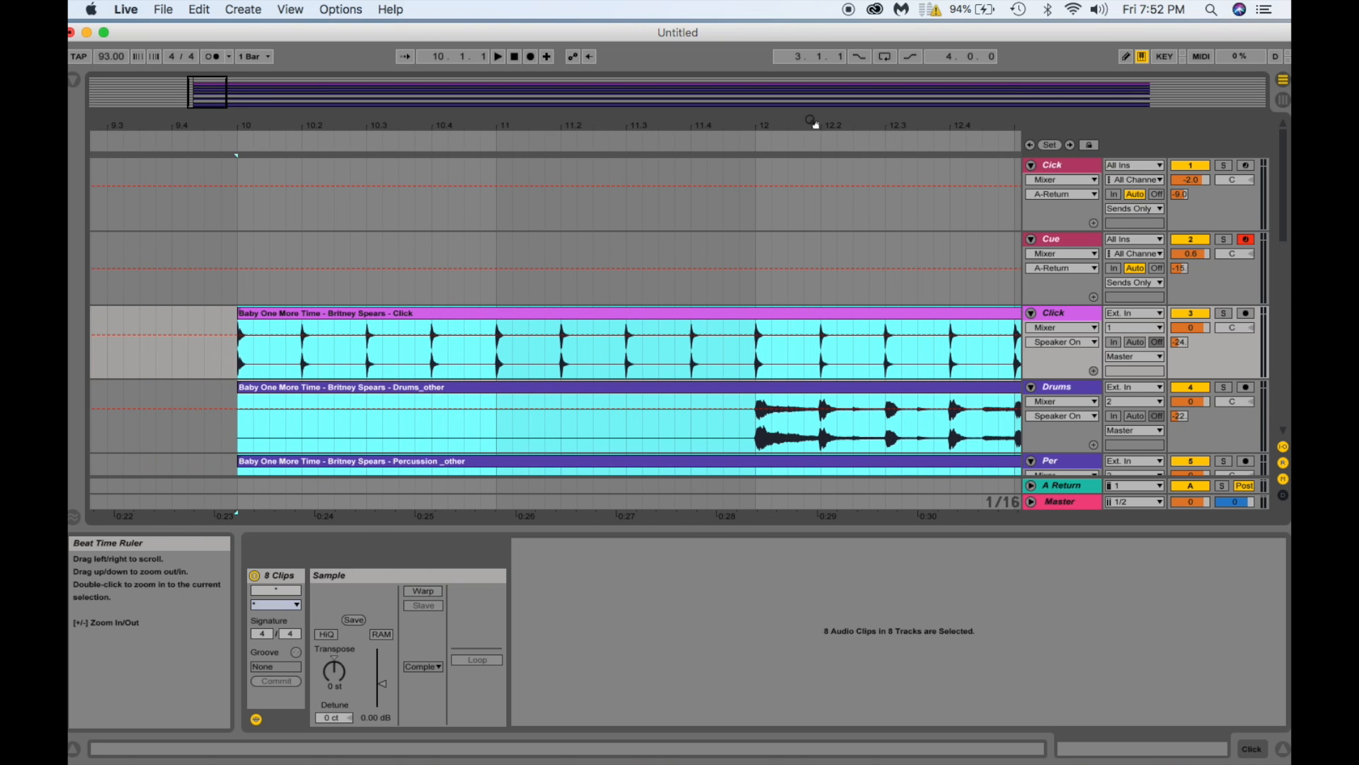
{"action": "mouse_move", "coordinate": [262, 126]}
{"action": "left_mouse_down"}
{"action": "mouse_move", "coordinate": [262, 155]}
{"action": "mouse_move", "coordinate": [262, 139]}
{"action": "left_mouse_up"}
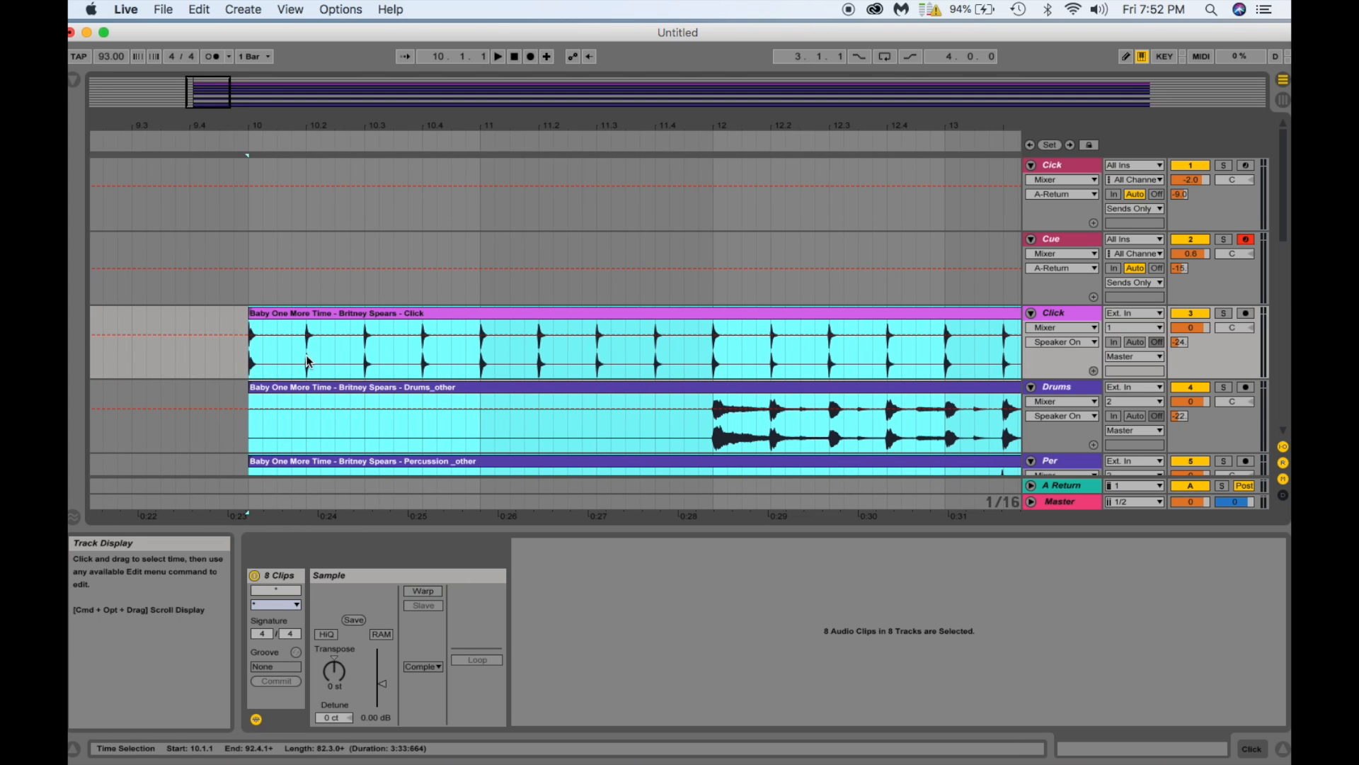
{"action": "left_click", "coordinate": [381, 355]}
{"action": "left_click_drag", "start_coordinate": [495, 359], "coordinate": [246, 363]}
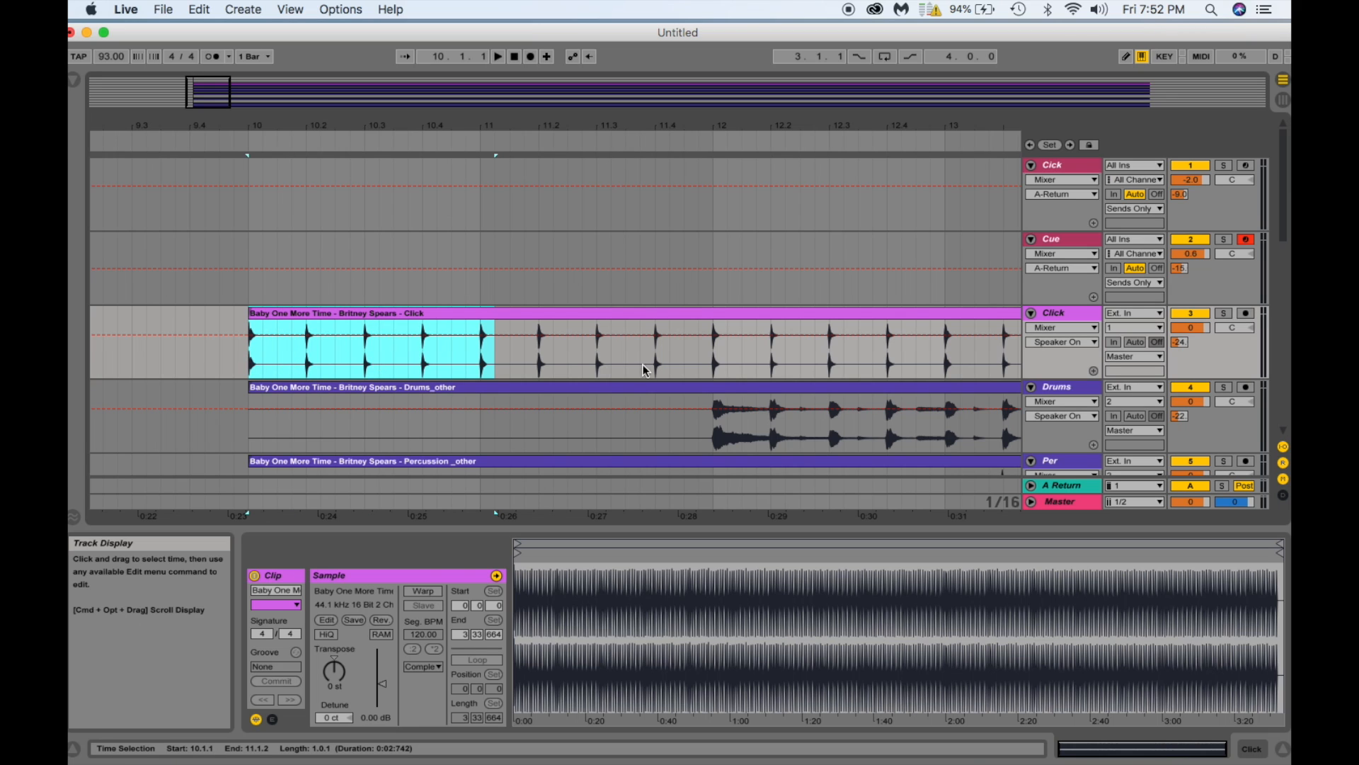
{"action": "left_click_drag", "start_coordinate": [480, 358], "coordinate": [249, 359]}
{"action": "key", "text": "Delete"}
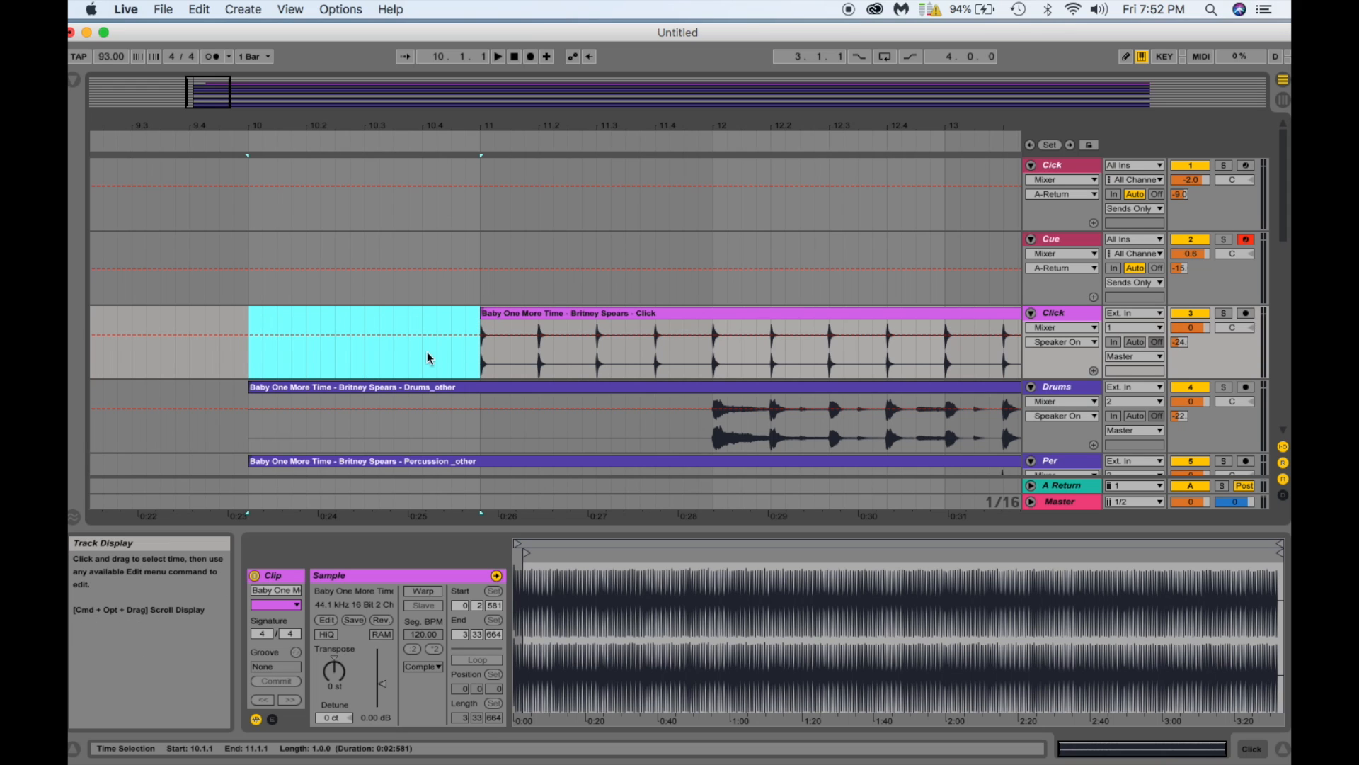
Consolidate the Click clip together with the empty beat before it so that it starts at 10.4.1.
{"action": "left_click_drag", "start_coordinate": [415, 351], "coordinate": [479, 359]}
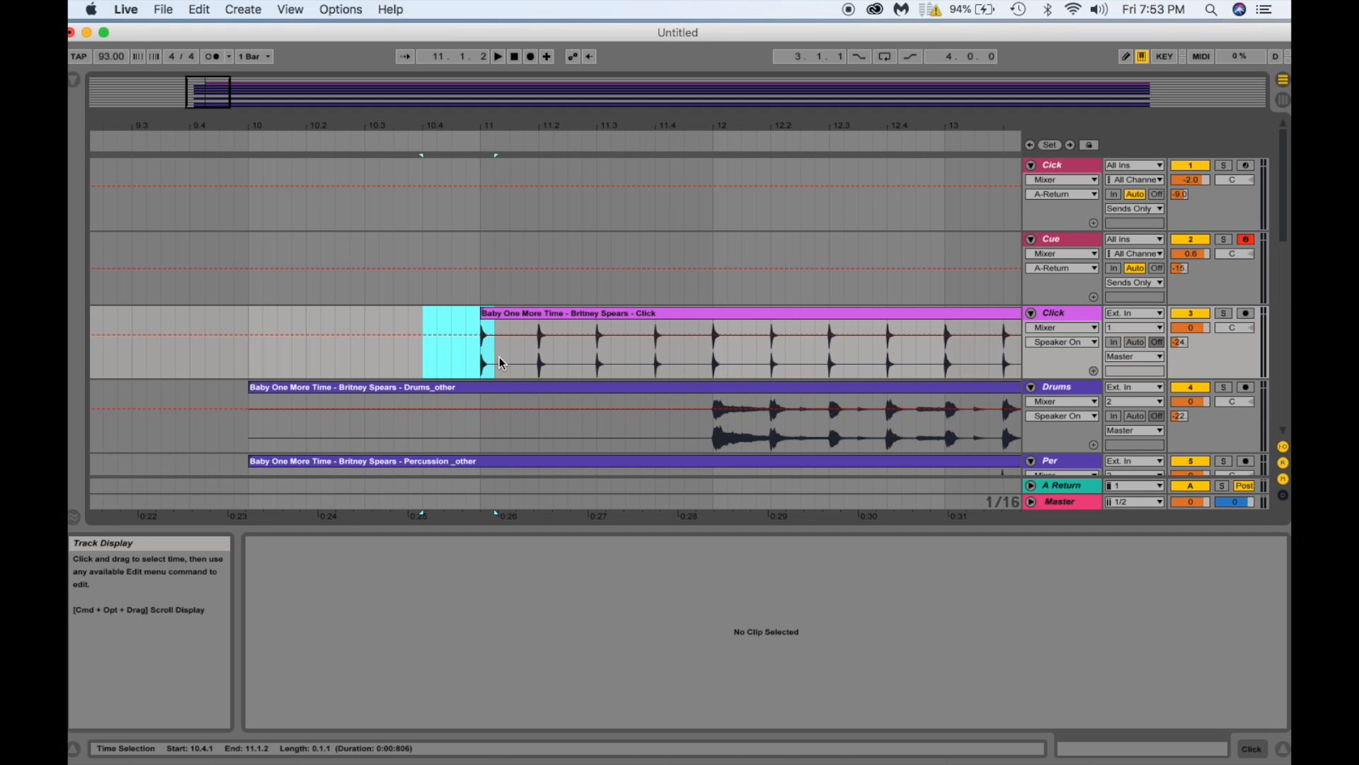
{"action": "left_click", "coordinate": [530, 312]}
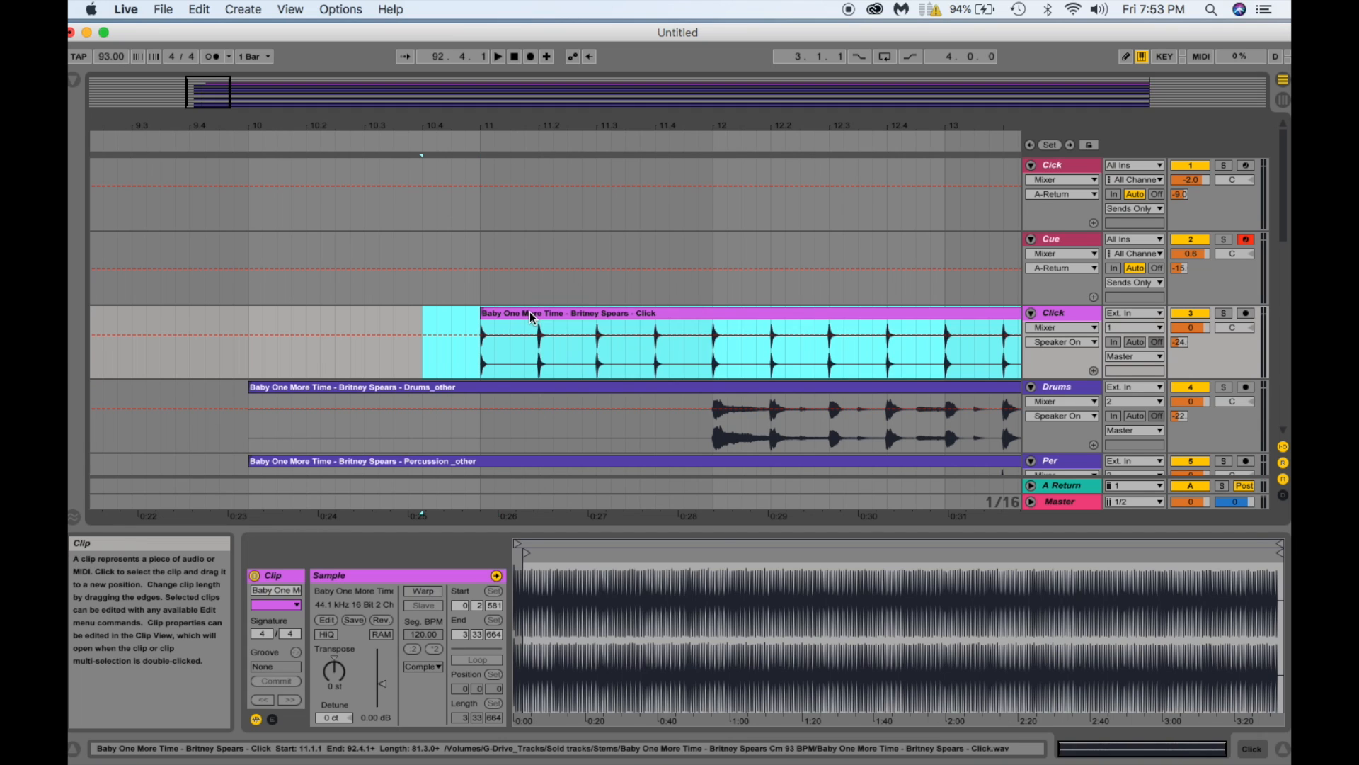
{"action": "right_click", "coordinate": [529, 311]}
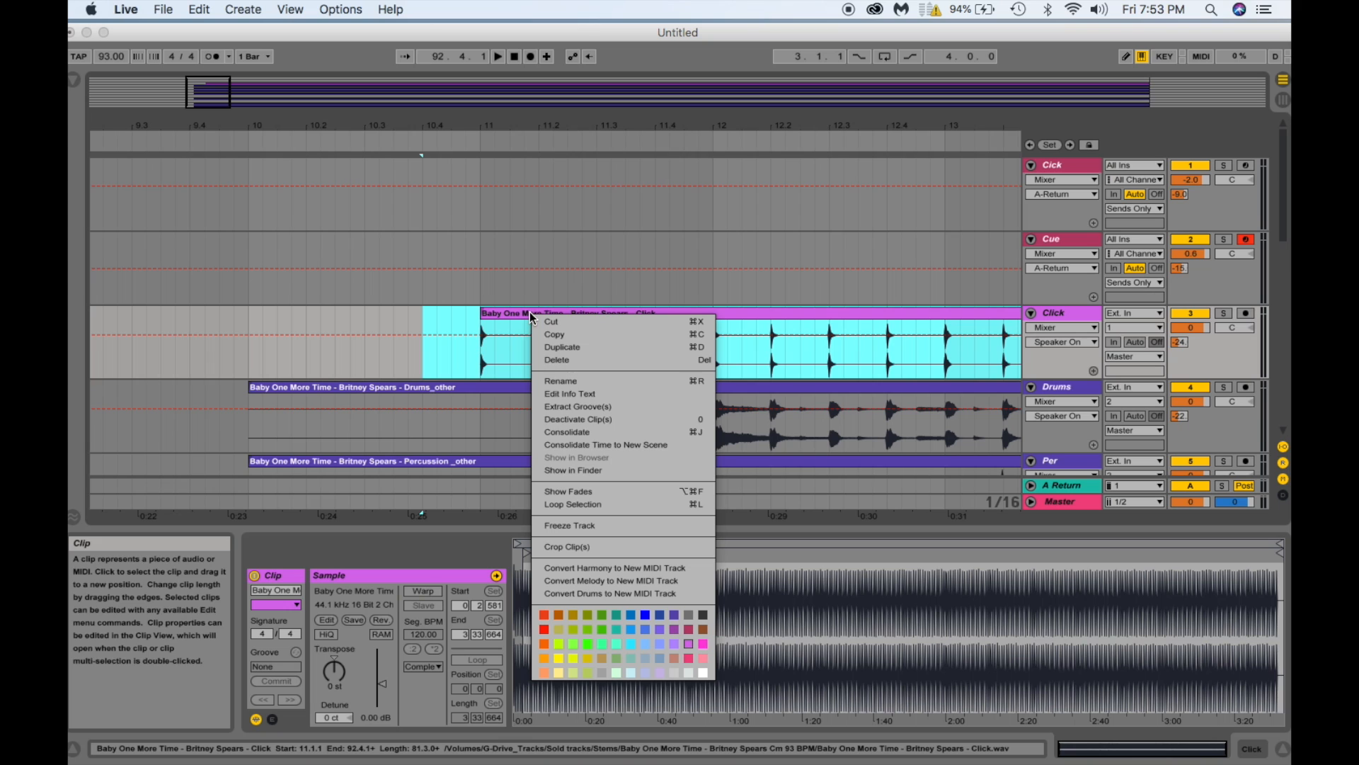
{"action": "left_click", "coordinate": [559, 431]}
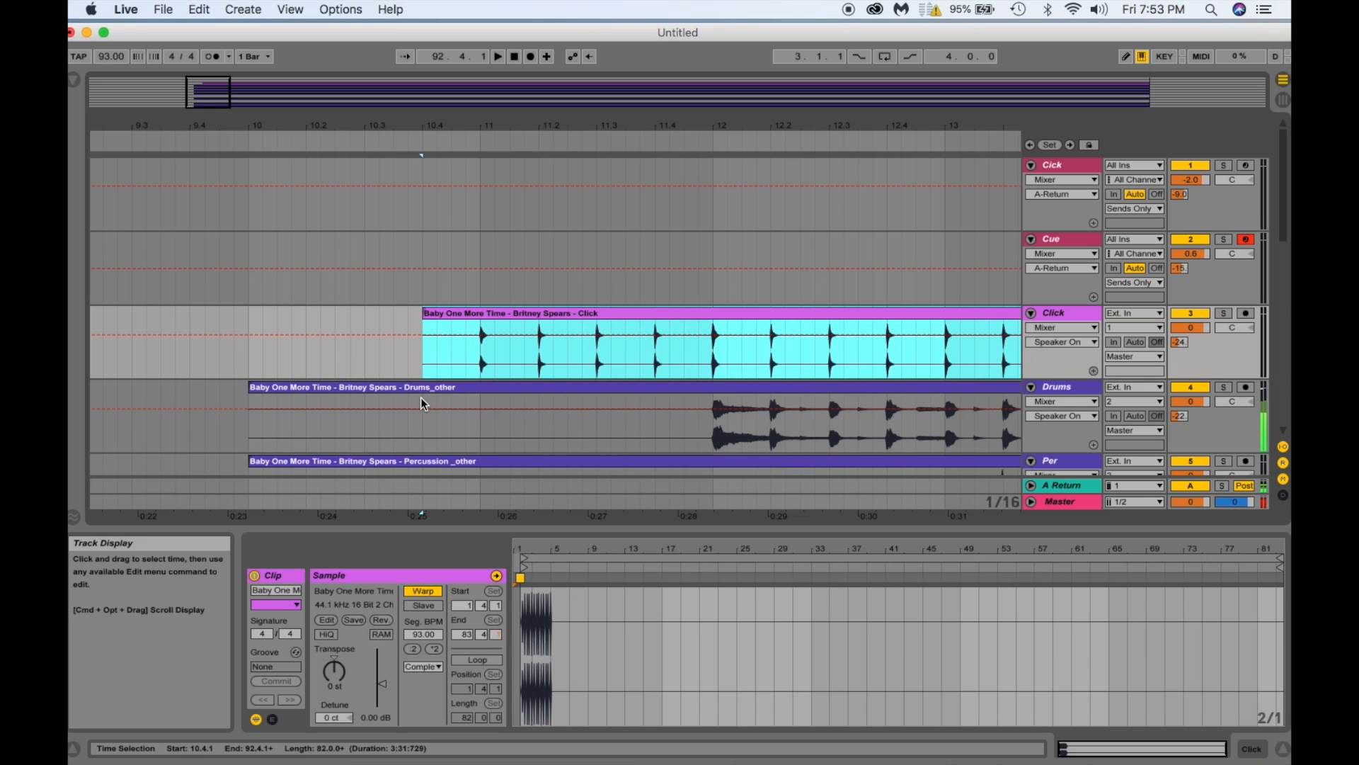
Cut off the stems before 10.4.1 on the Drums through Lead Vox tracks, and select all clips from Click to Lead Vox.
{"action": "left_click_drag", "start_coordinate": [421, 397], "coordinate": [224, 495]}
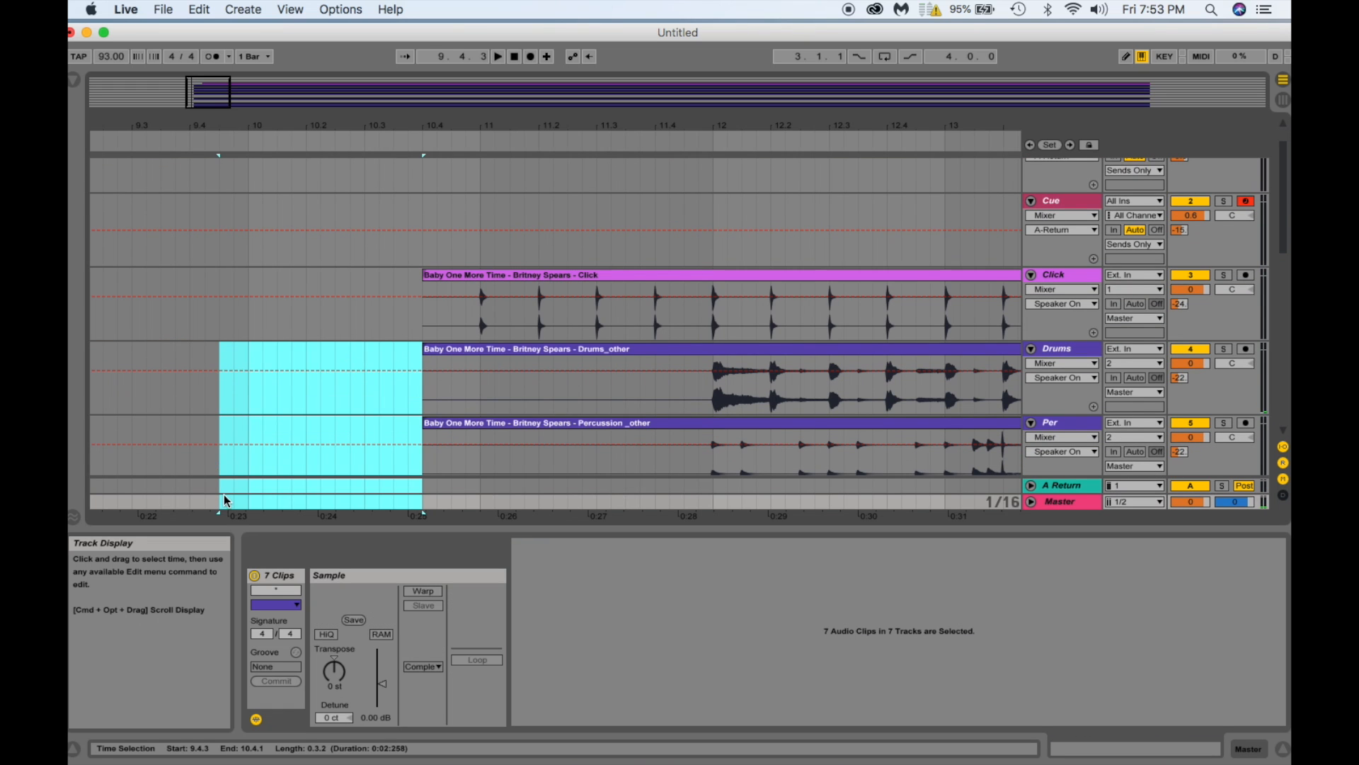
{"action": "left_click", "coordinate": [499, 273]}
{"action": "scroll", "coordinate": [510, 330], "scroll_direction": "down", "scroll_amount": 1}
{"action": "scroll", "coordinate": [510, 330], "scroll_direction": "down", "scroll_amount": 10}
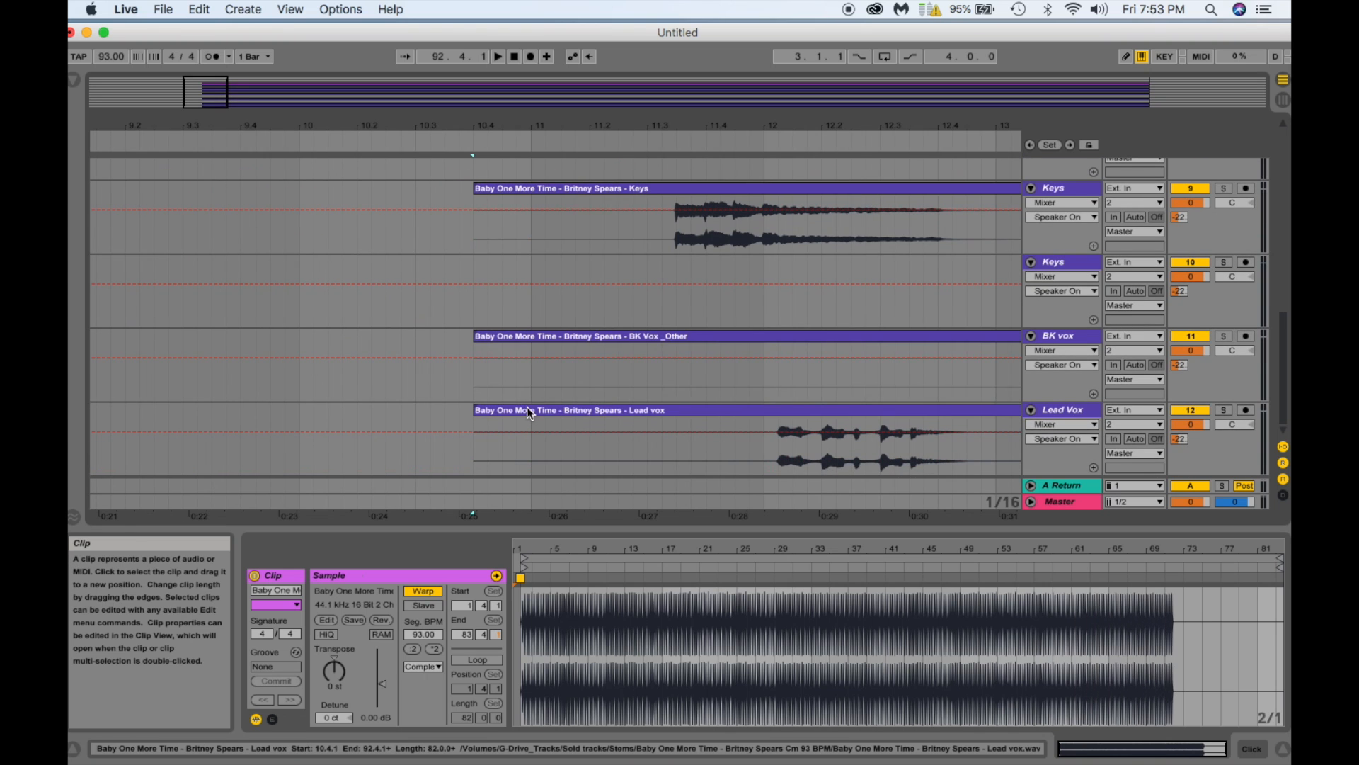
{"action": "left_click", "coordinate": [526, 408]}
{"action": "scroll", "coordinate": [527, 402], "scroll_direction": "up", "scroll_amount": 10}
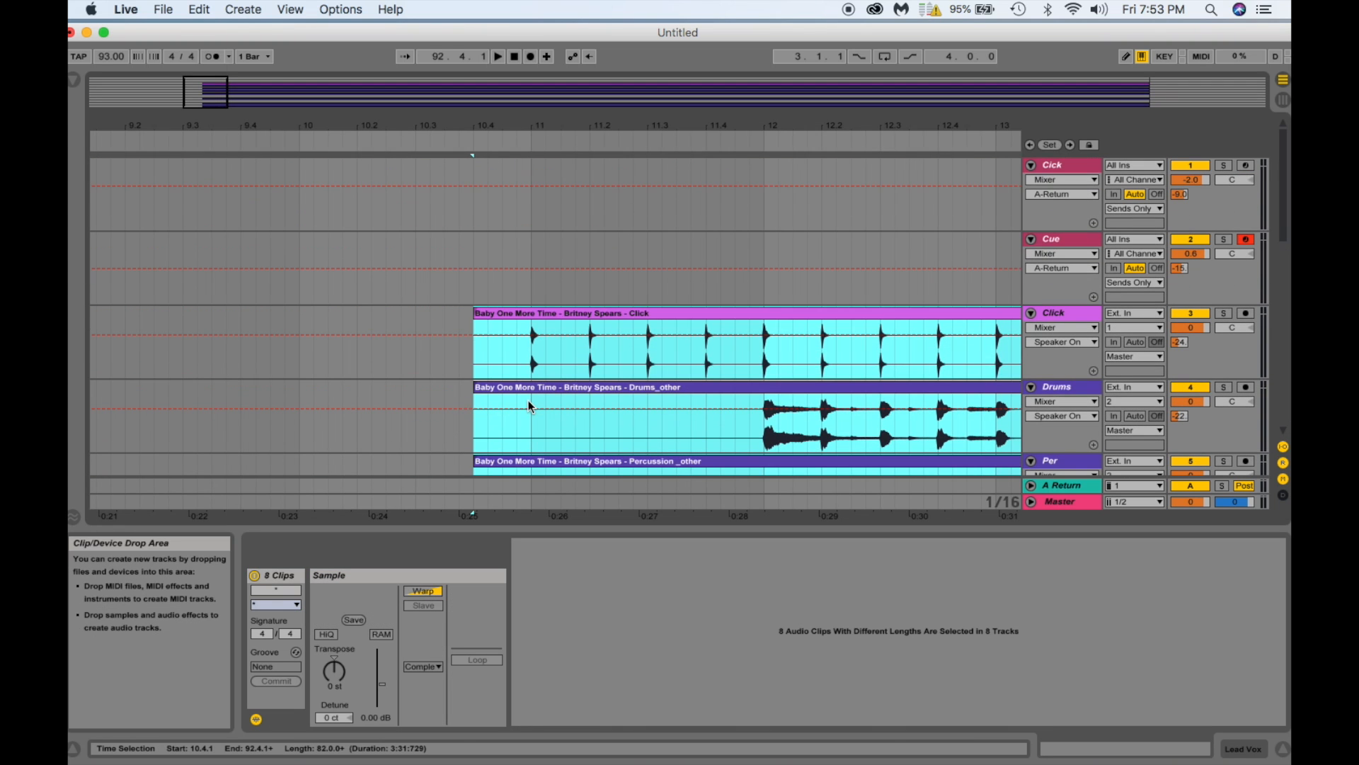
Turn the grid off and shift all eight stems together so the first click hit lands at bar 11.
{"action": "right_click", "coordinate": [580, 353]}
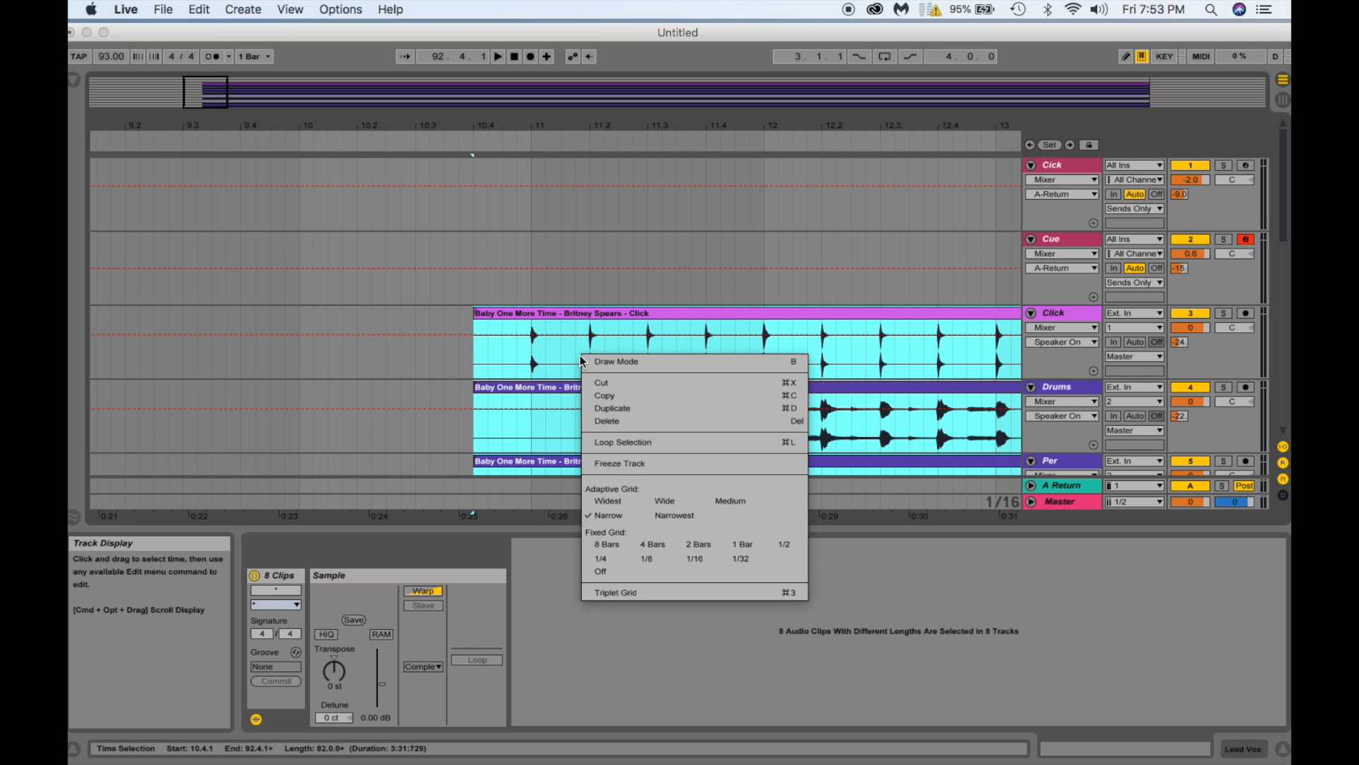
{"action": "left_click", "coordinate": [600, 570]}
{"action": "left_click_drag", "start_coordinate": [563, 317], "coordinate": [567, 316]}
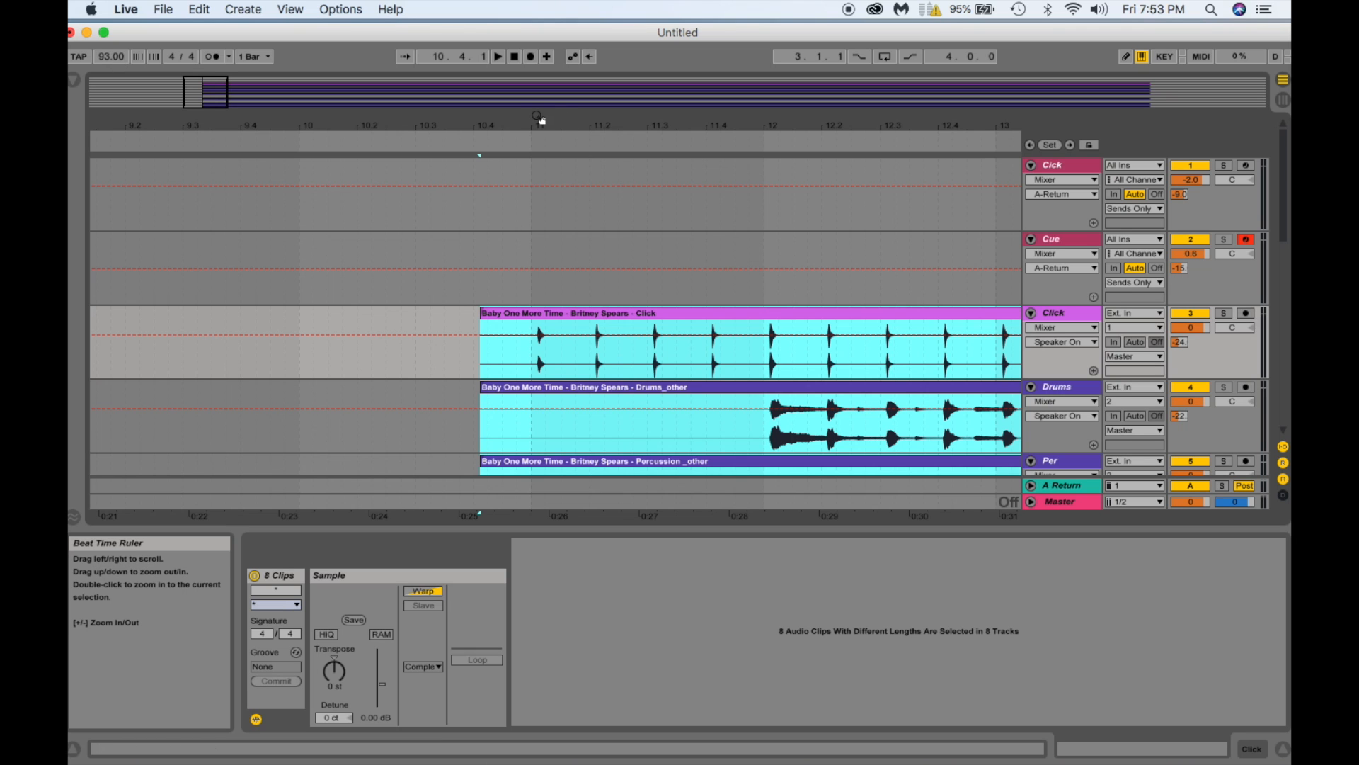
{"action": "left_click_drag", "start_coordinate": [536, 118], "coordinate": [536, 244]}
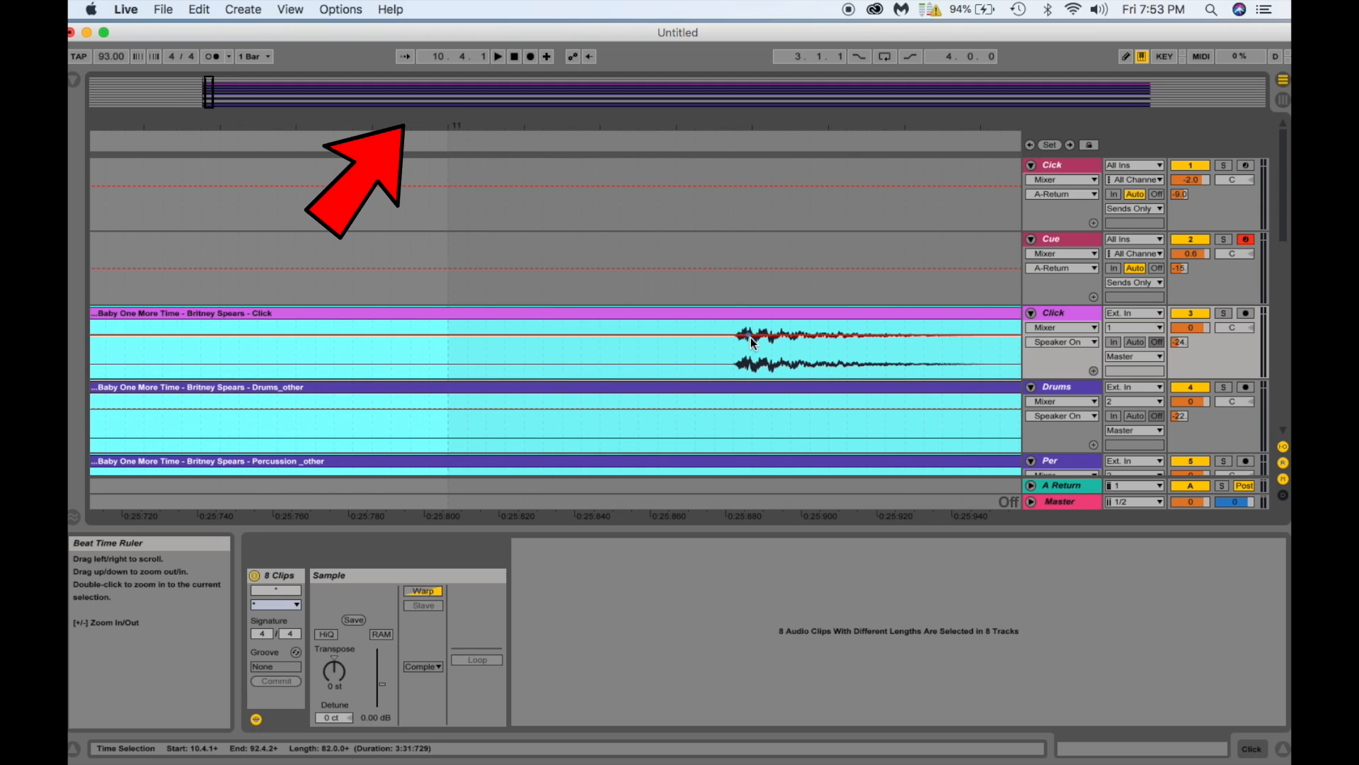
{"action": "left_click_drag", "start_coordinate": [768, 315], "coordinate": [481, 330]}
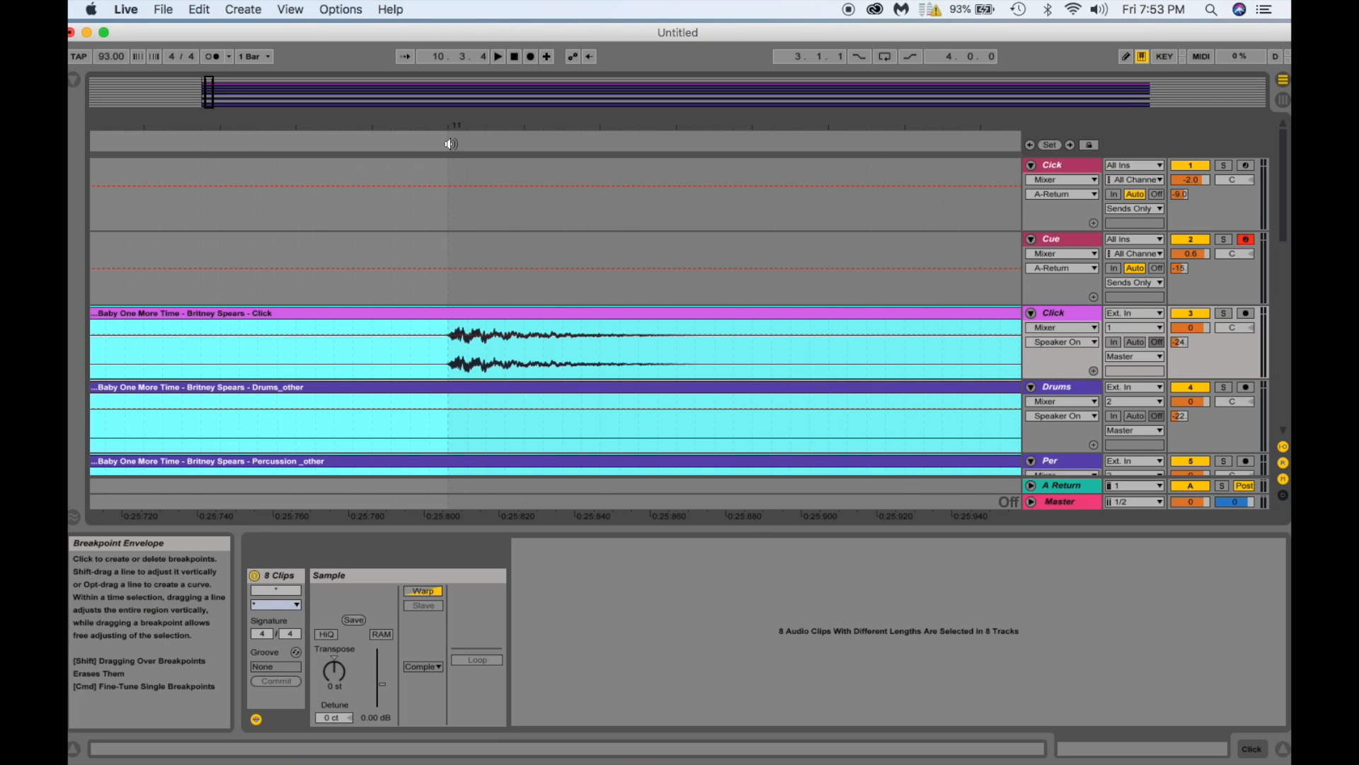
Fine-tune the position of the eight stems so the first click's waveform starts exactly on the bar 11 line.
{"action": "left_click_drag", "start_coordinate": [453, 123], "coordinate": [453, 125]}
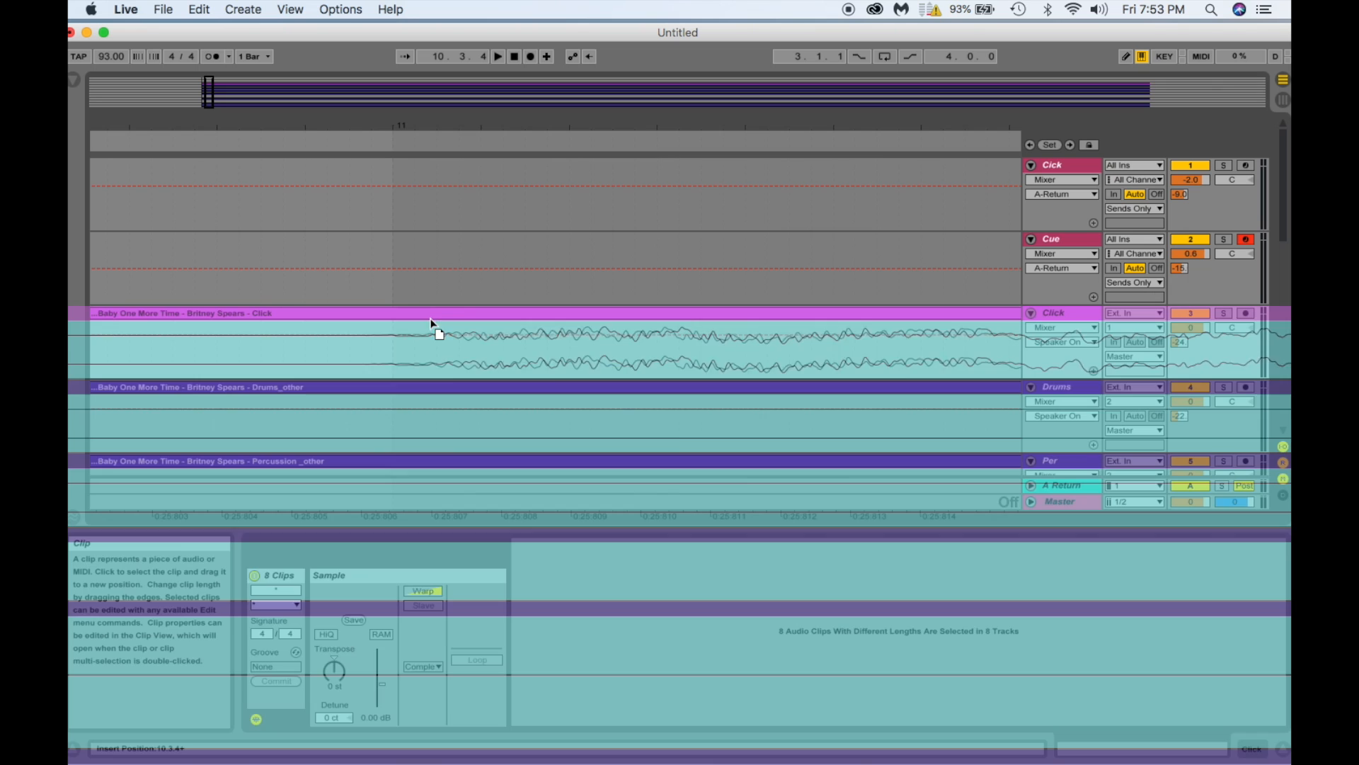
{"action": "left_click_drag", "start_coordinate": [408, 312], "coordinate": [420, 323]}
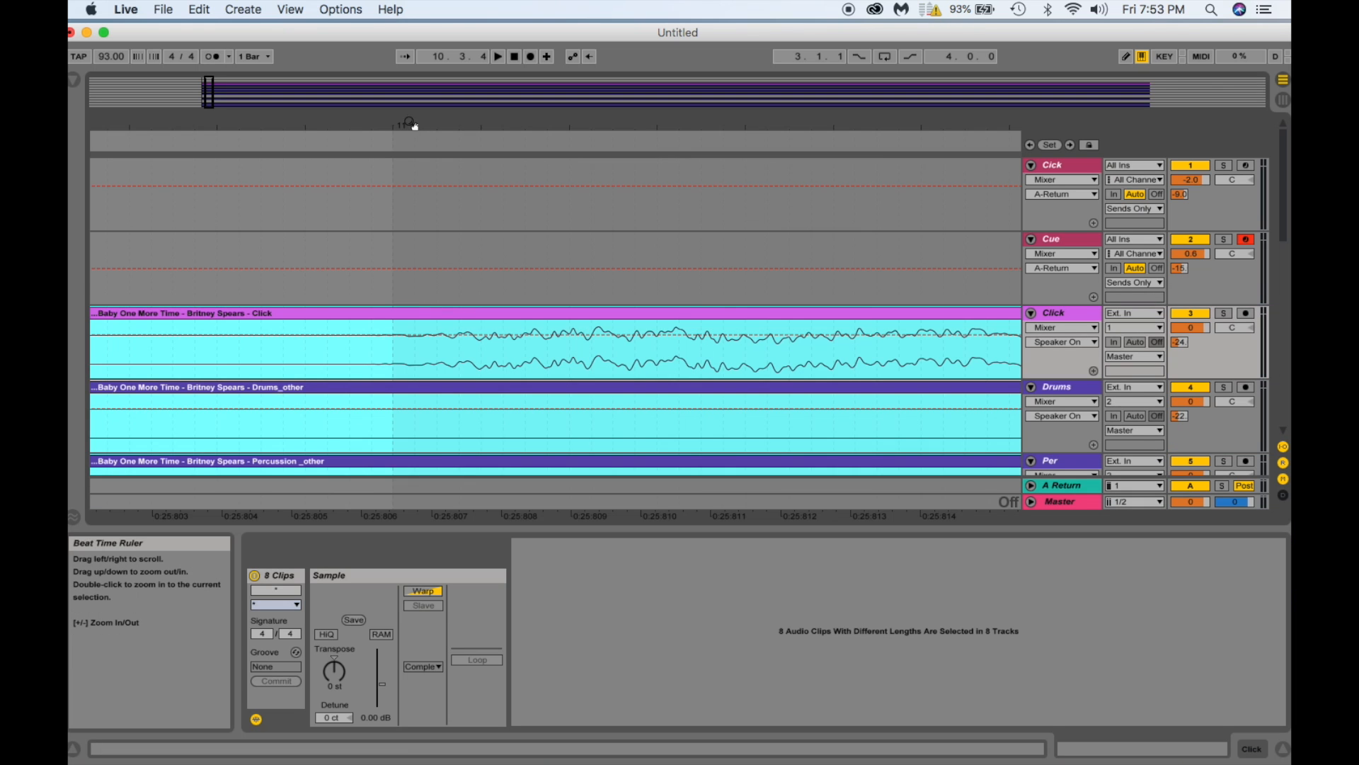
{"action": "left_click_drag", "start_coordinate": [412, 123], "coordinate": [412, 125]}
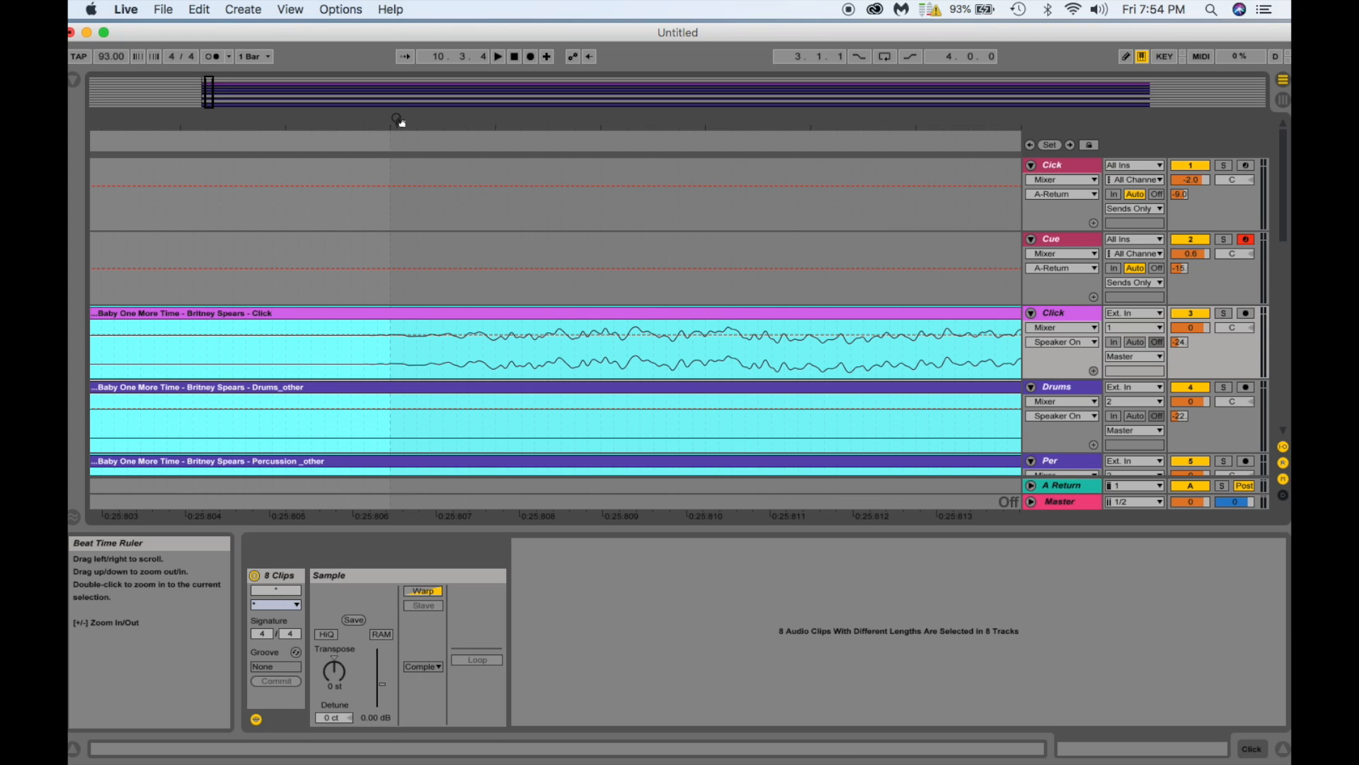
{"action": "left_click_drag", "start_coordinate": [398, 119], "coordinate": [398, 70]}
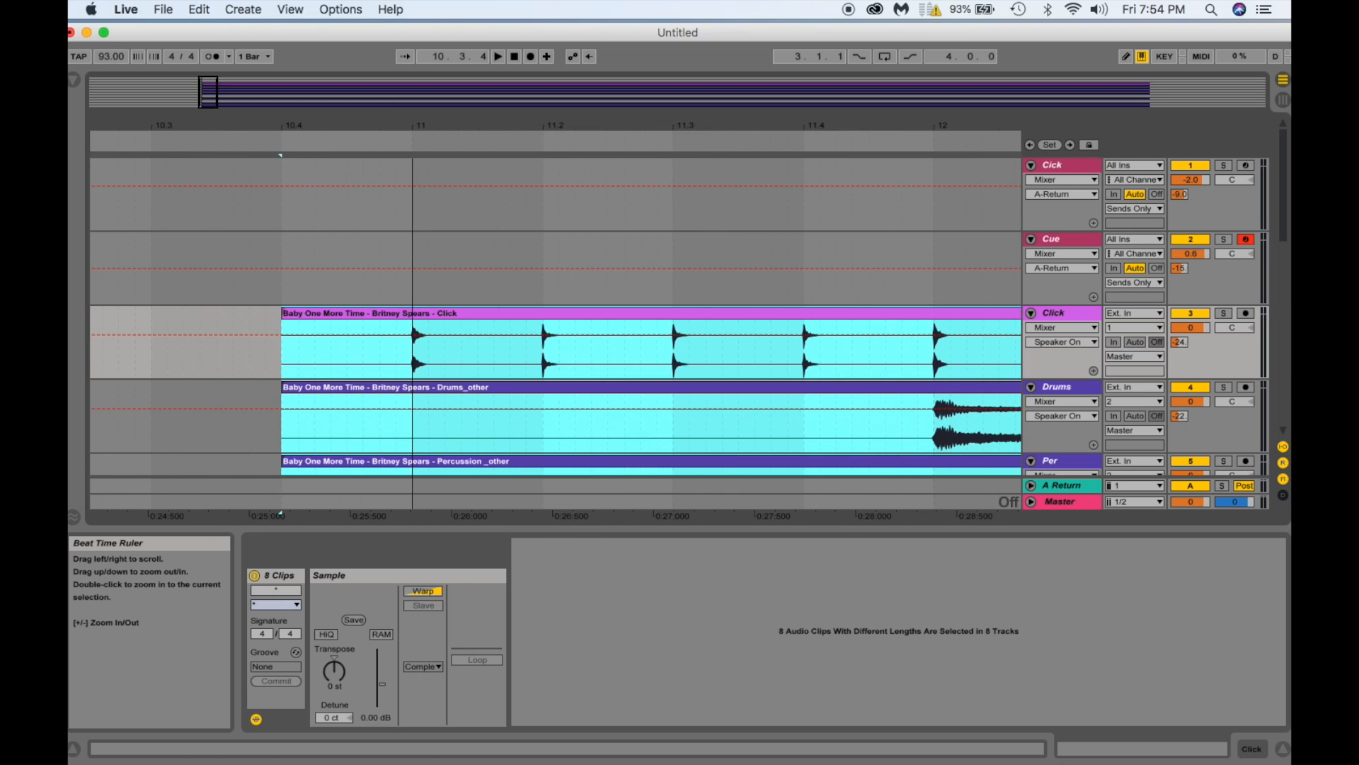
Set the fixed grid to 1/4 and copy the Click track's bar from 11.1.1 to 12.1.1 to 10.1.1 as a count-in.
{"action": "right_click", "coordinate": [404, 281]}
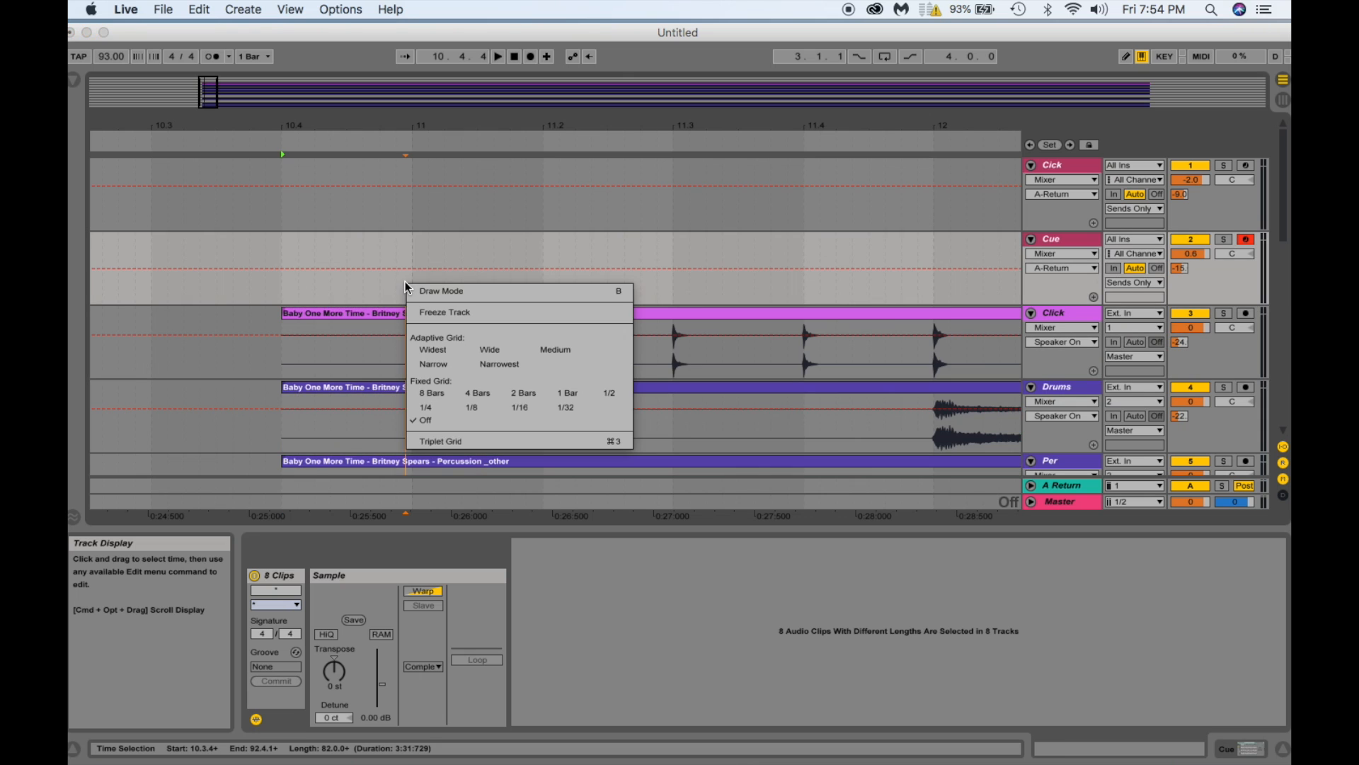
{"action": "left_click", "coordinate": [427, 408]}
{"action": "mouse_move", "coordinate": [449, 128]}
{"action": "left_mouse_down"}
{"action": "mouse_move", "coordinate": [439, 113]}
{"action": "mouse_move", "coordinate": [434, 127]}
{"action": "left_mouse_up"}
{"action": "left_click", "coordinate": [427, 356]}
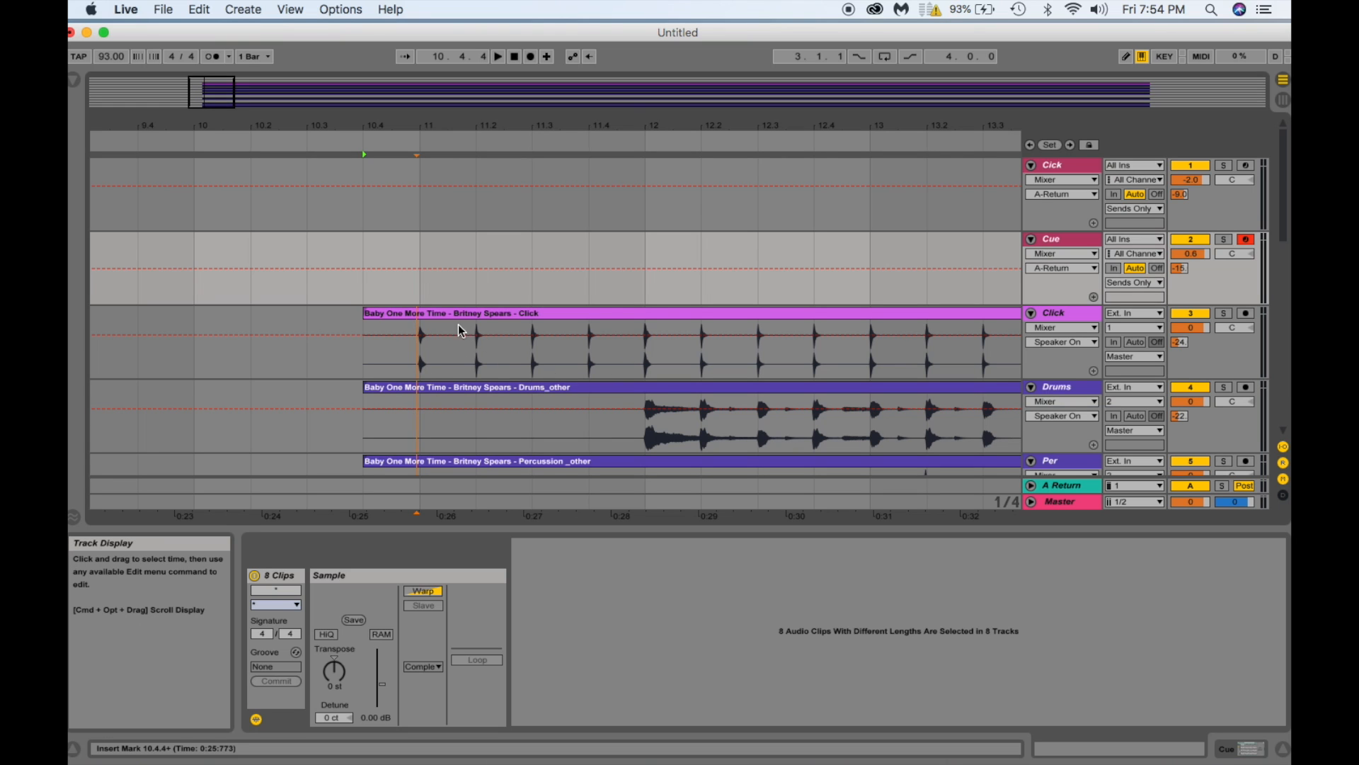
{"action": "left_click_drag", "start_coordinate": [419, 354], "coordinate": [624, 355]}
{"action": "key", "text": "super+c"}
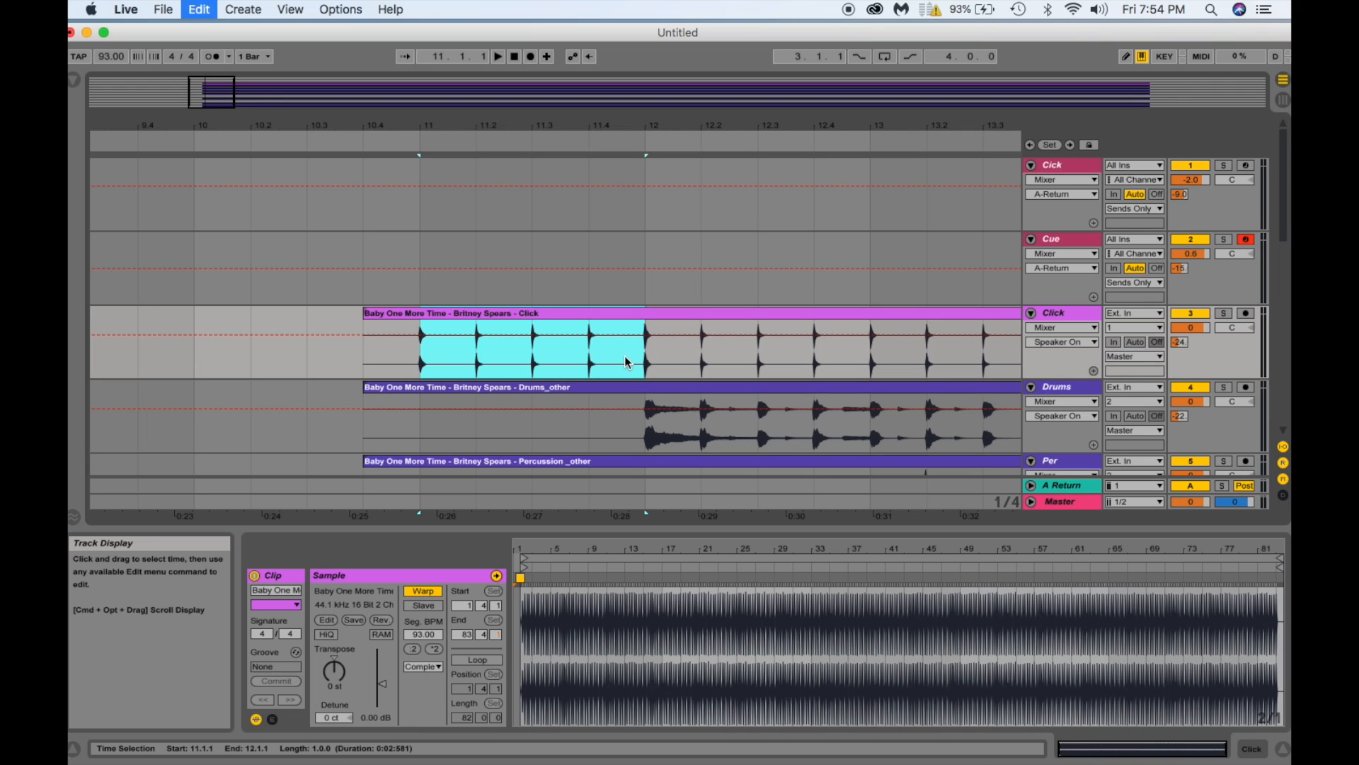
{"action": "left_click", "coordinate": [195, 354]}
{"action": "key", "text": "super+v"}
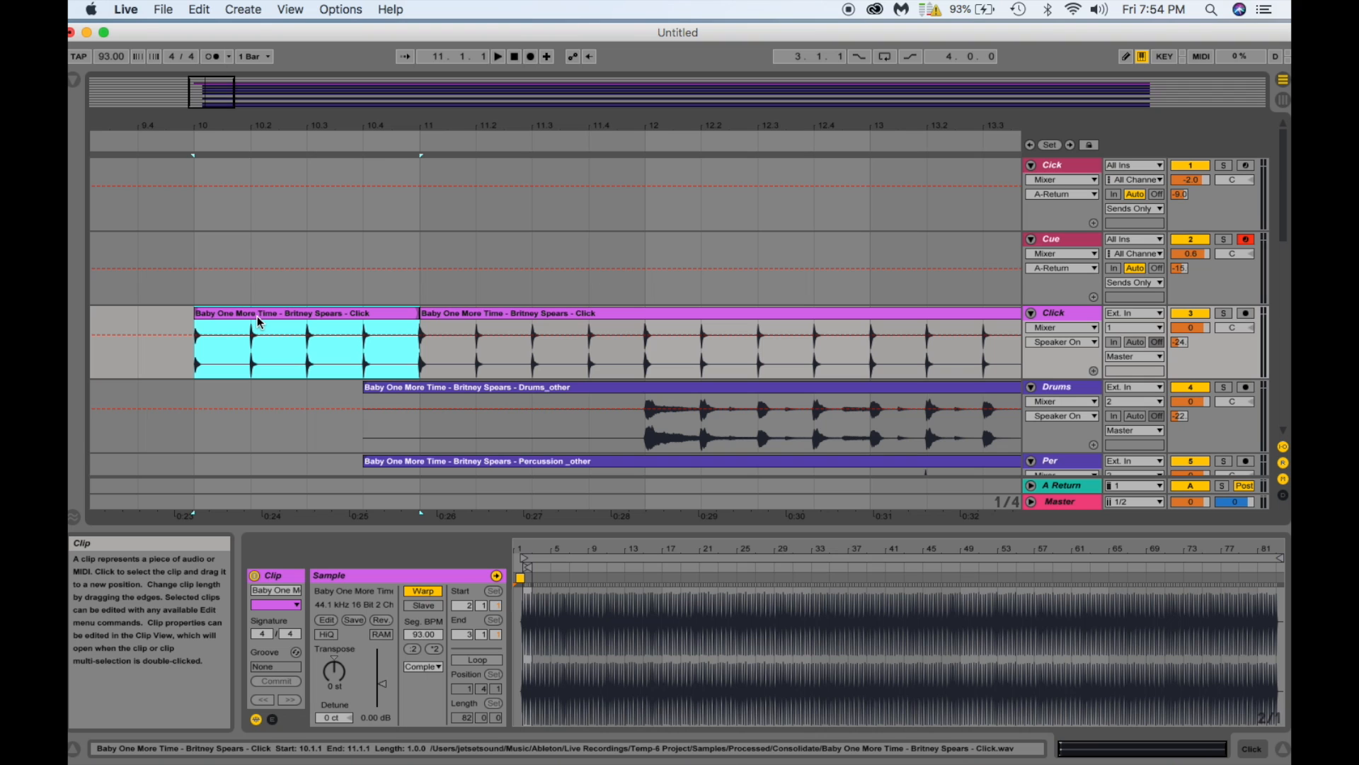
Play the added count-in bar into the start of the song, stop playback, and return to the Session view.
{"action": "key", "text": "space"}
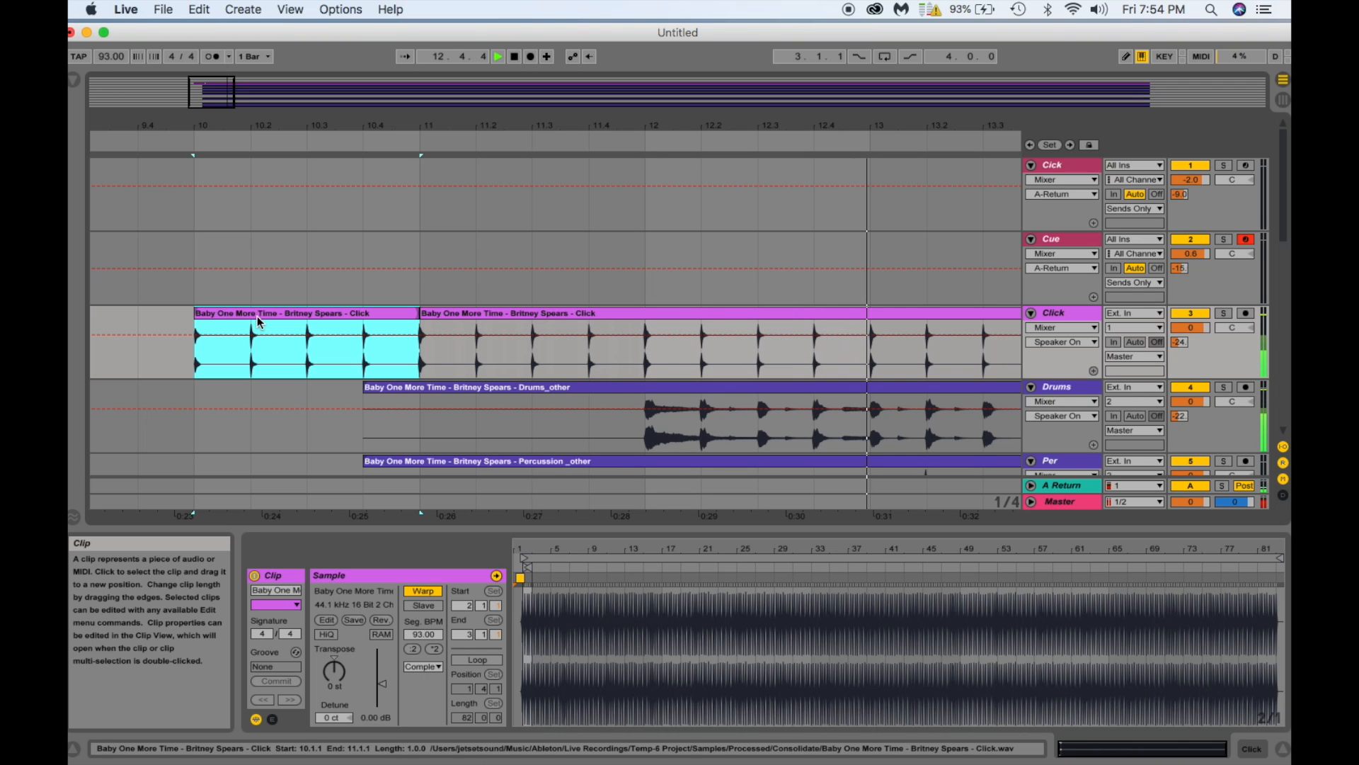
{"action": "key", "text": "space"}
{"action": "left_click", "coordinate": [435, 280]}
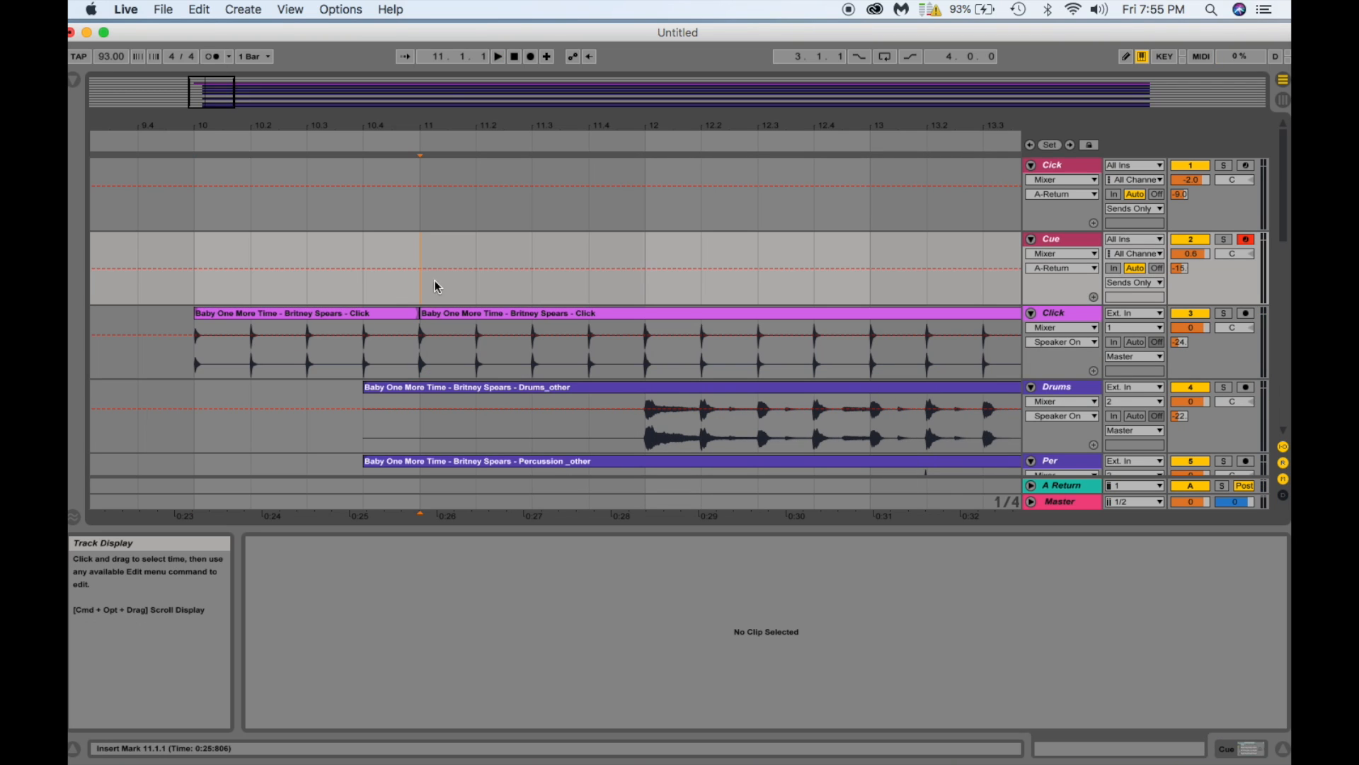
{"action": "key", "text": "Tab"}
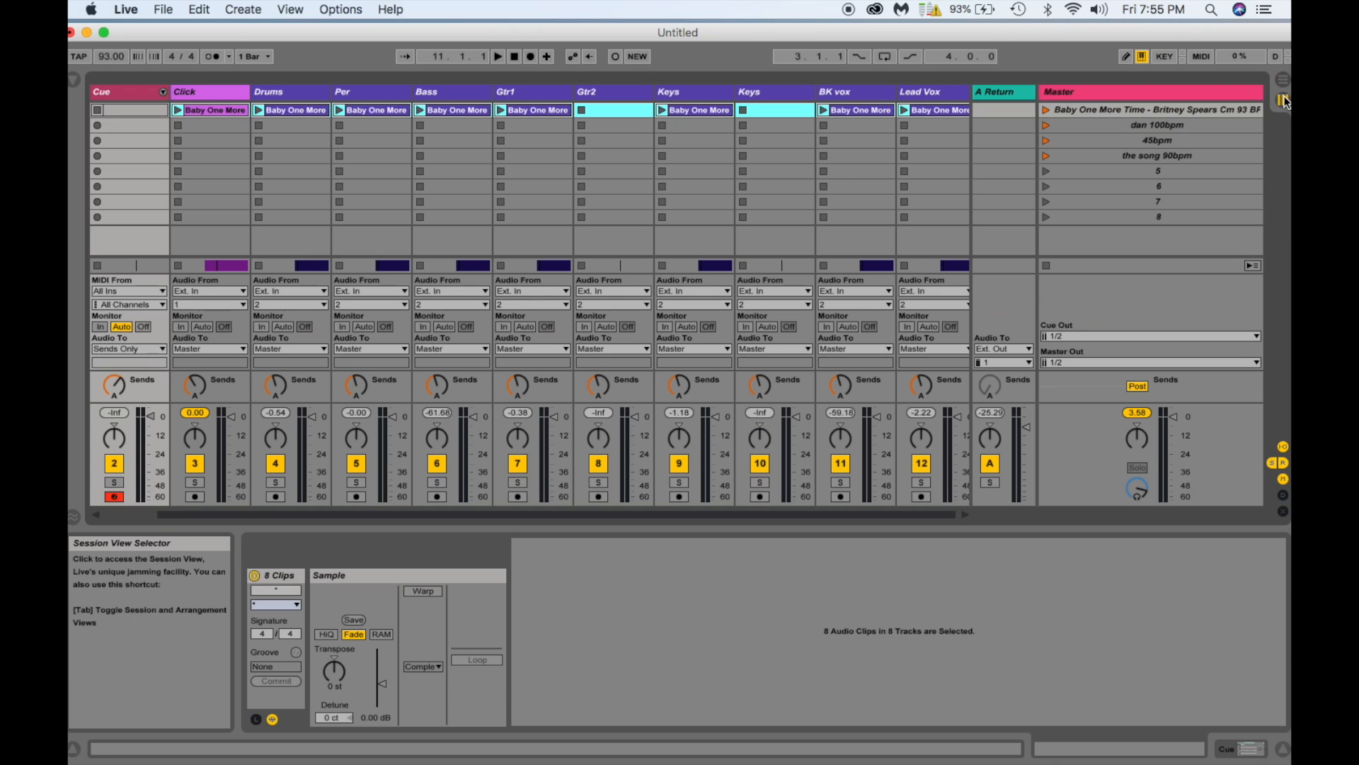
Delete the Click track's clip from the first scene in the Session view.
{"action": "left_click", "coordinate": [210, 113]}
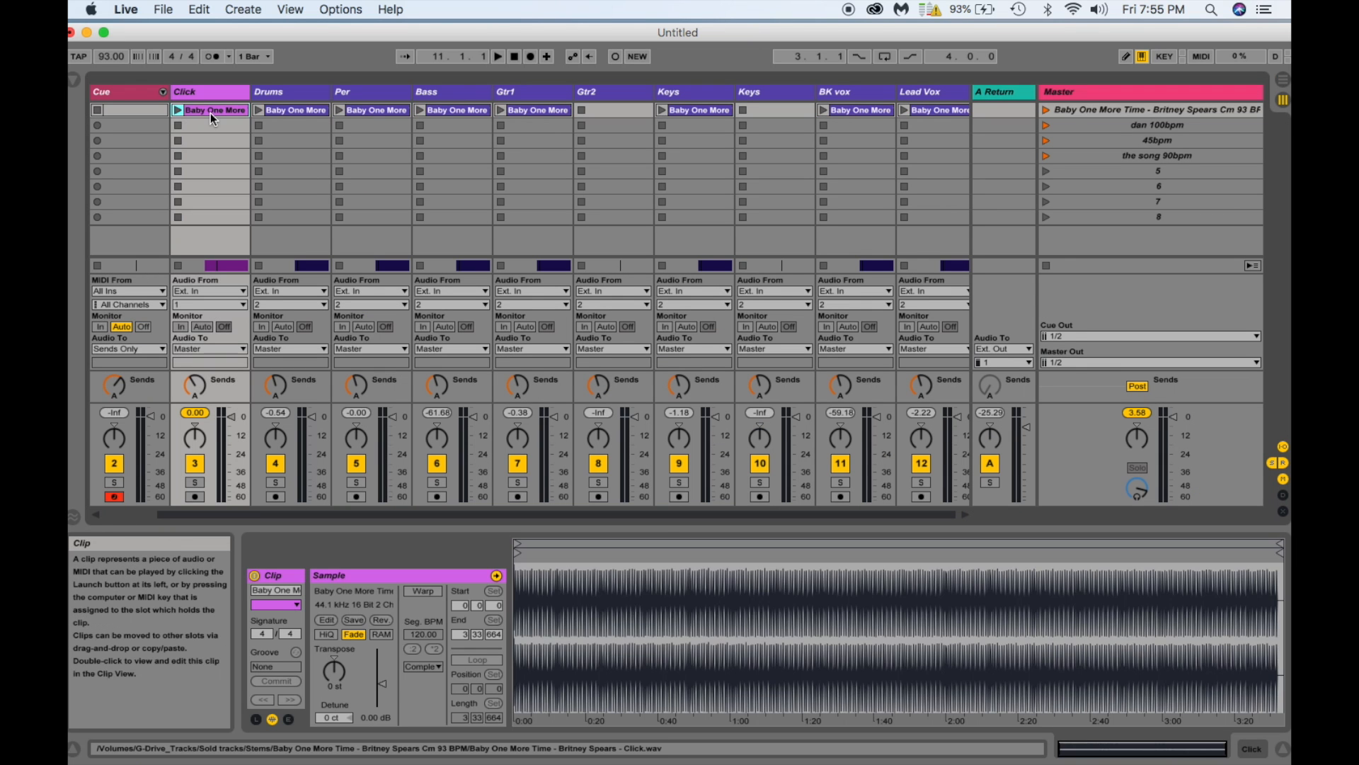
{"action": "key", "text": "Delete"}
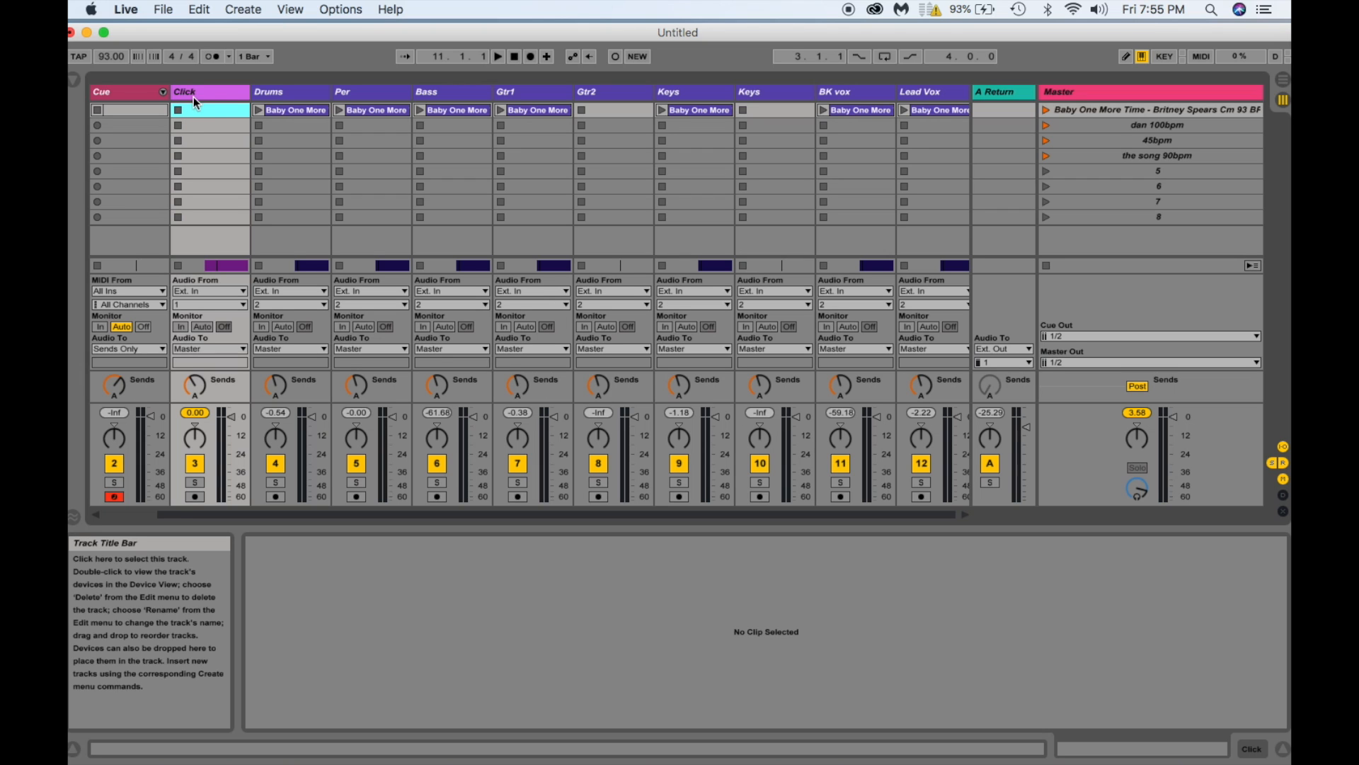
{"action": "right_click", "coordinate": [189, 107]}
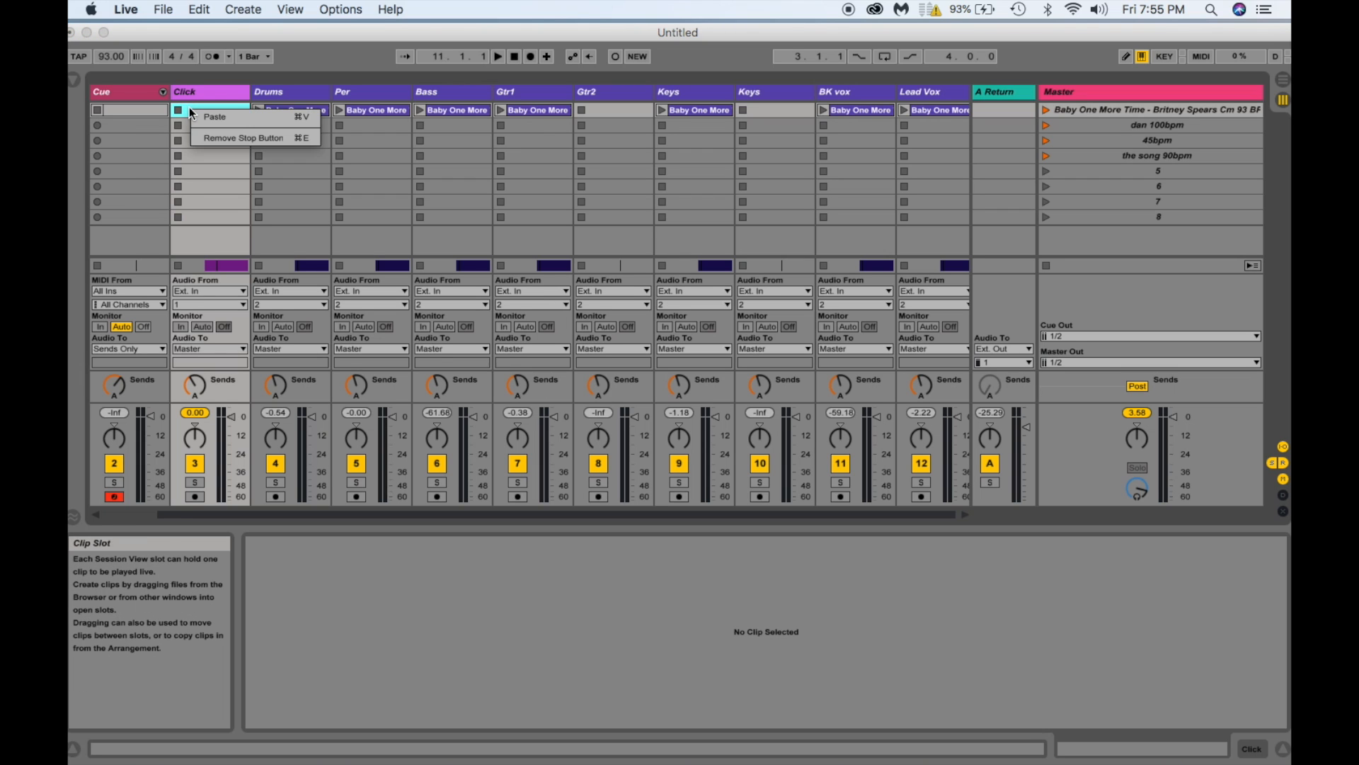
Insert an empty MIDI clip in the Cue track's first slot and place it on the Arrangement's Cue track at bar 10.
{"action": "right_click", "coordinate": [126, 109]}
{"action": "left_click", "coordinate": [151, 155]}
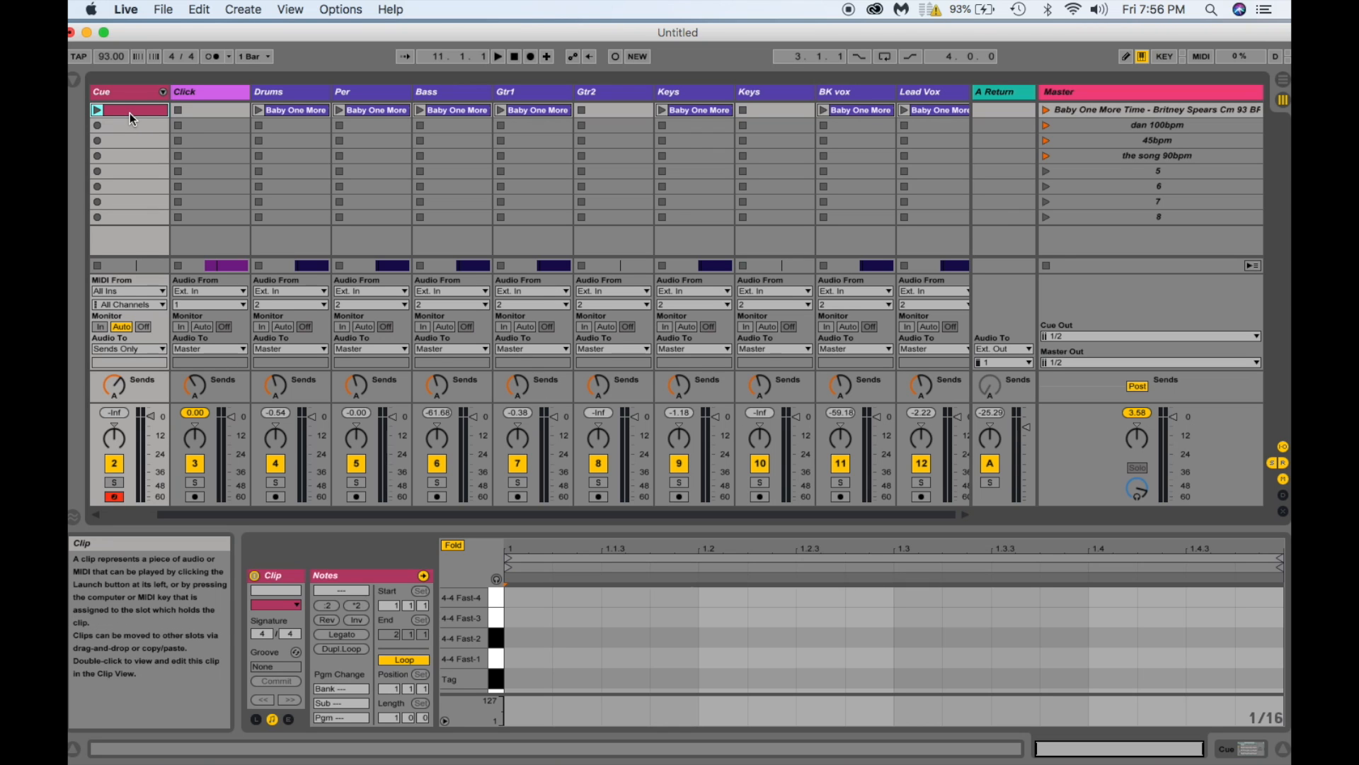
{"action": "key", "text": "Tab"}
{"action": "left_click_drag", "start_coordinate": [129, 112], "coordinate": [203, 273]}
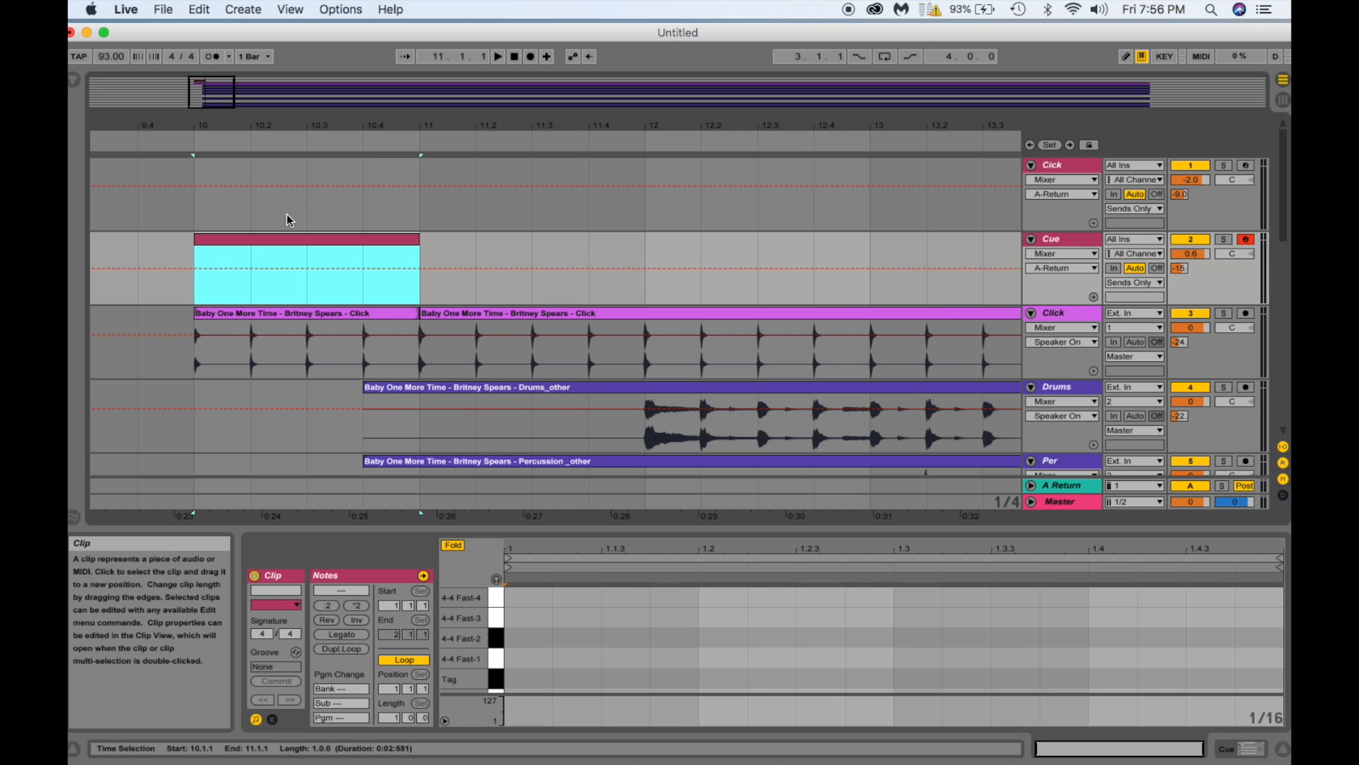
Add an Intro note at 1.1.1 in the new Cue clip.
{"action": "mouse_move", "coordinate": [340, 120]}
{"action": "left_mouse_down"}
{"action": "mouse_move", "coordinate": [340, 68]}
{"action": "mouse_move", "coordinate": [331, 107]}
{"action": "mouse_move", "coordinate": [495, 124]}
{"action": "left_mouse_up"}
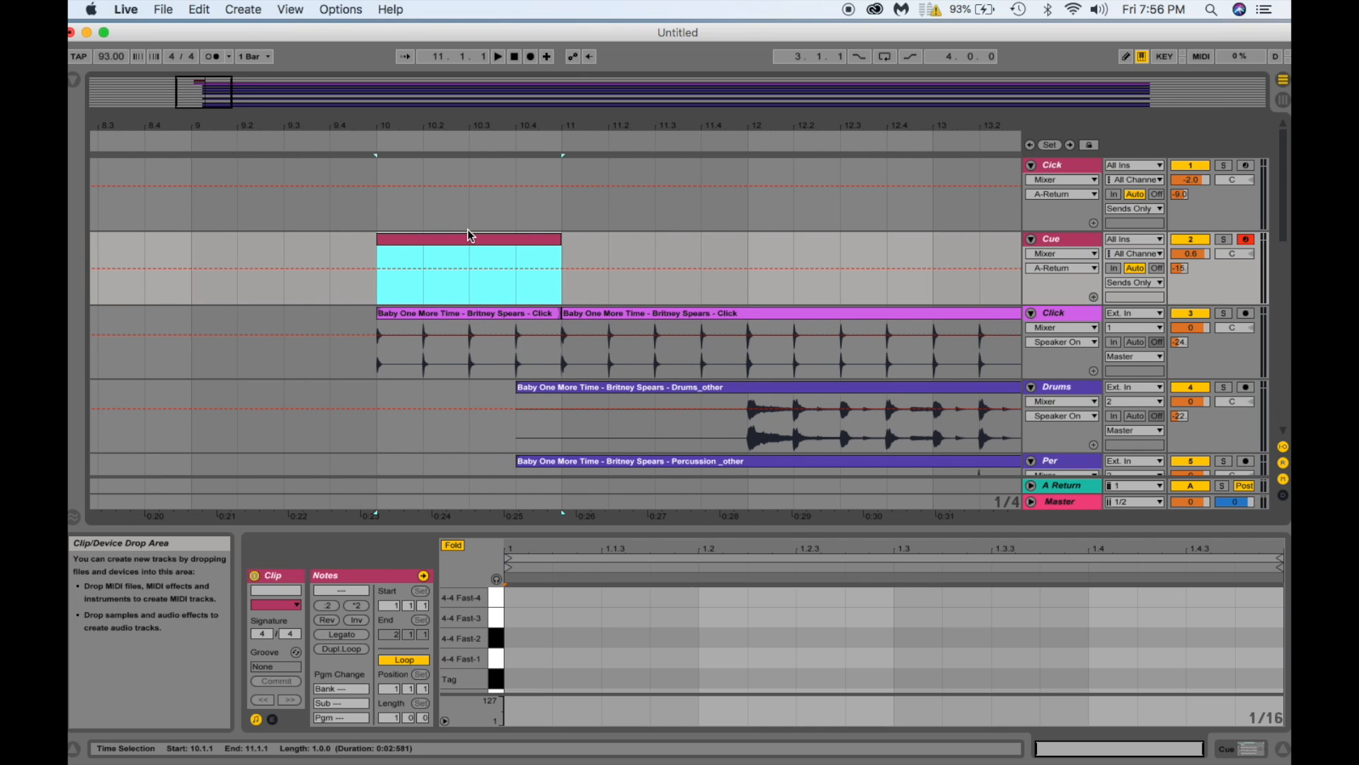
{"action": "scroll", "coordinate": [572, 659], "scroll_direction": "down", "scroll_amount": 5}
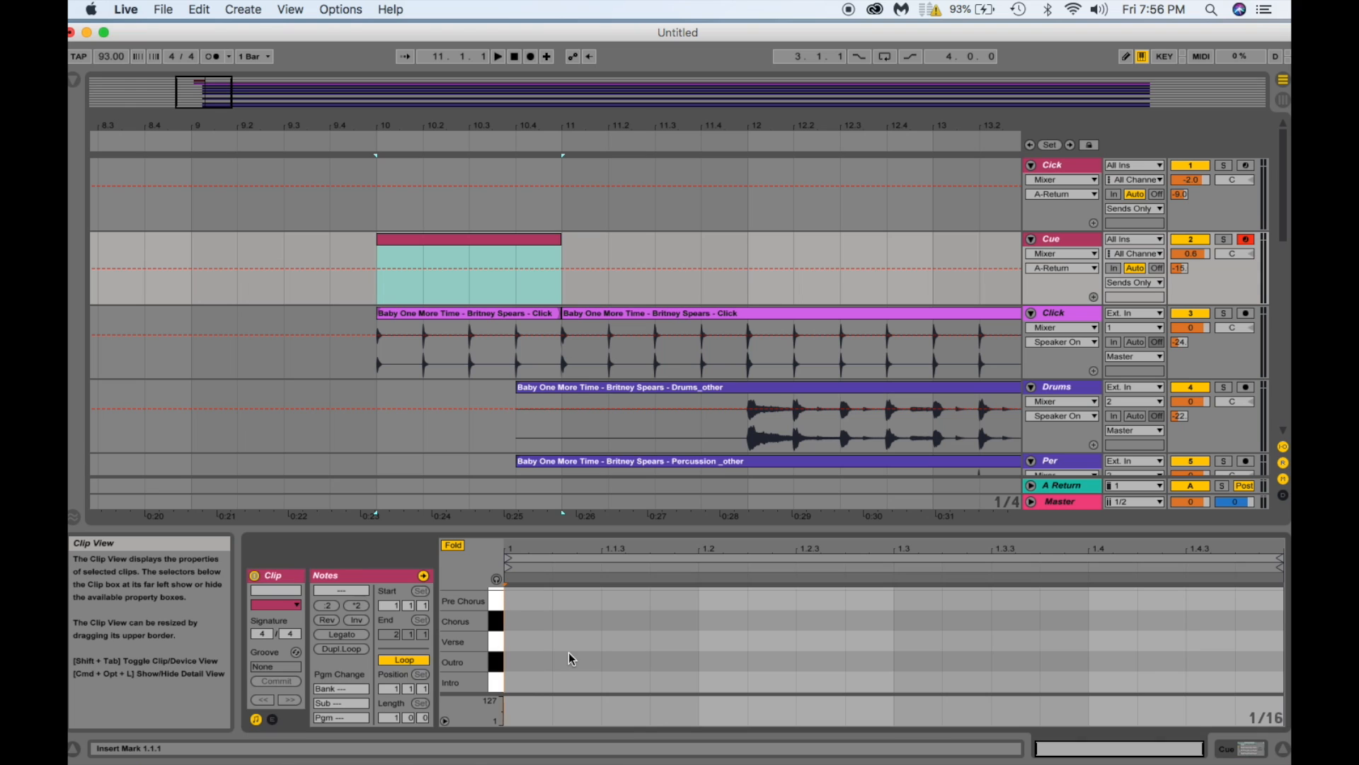
{"action": "double_click", "coordinate": [517, 683]}
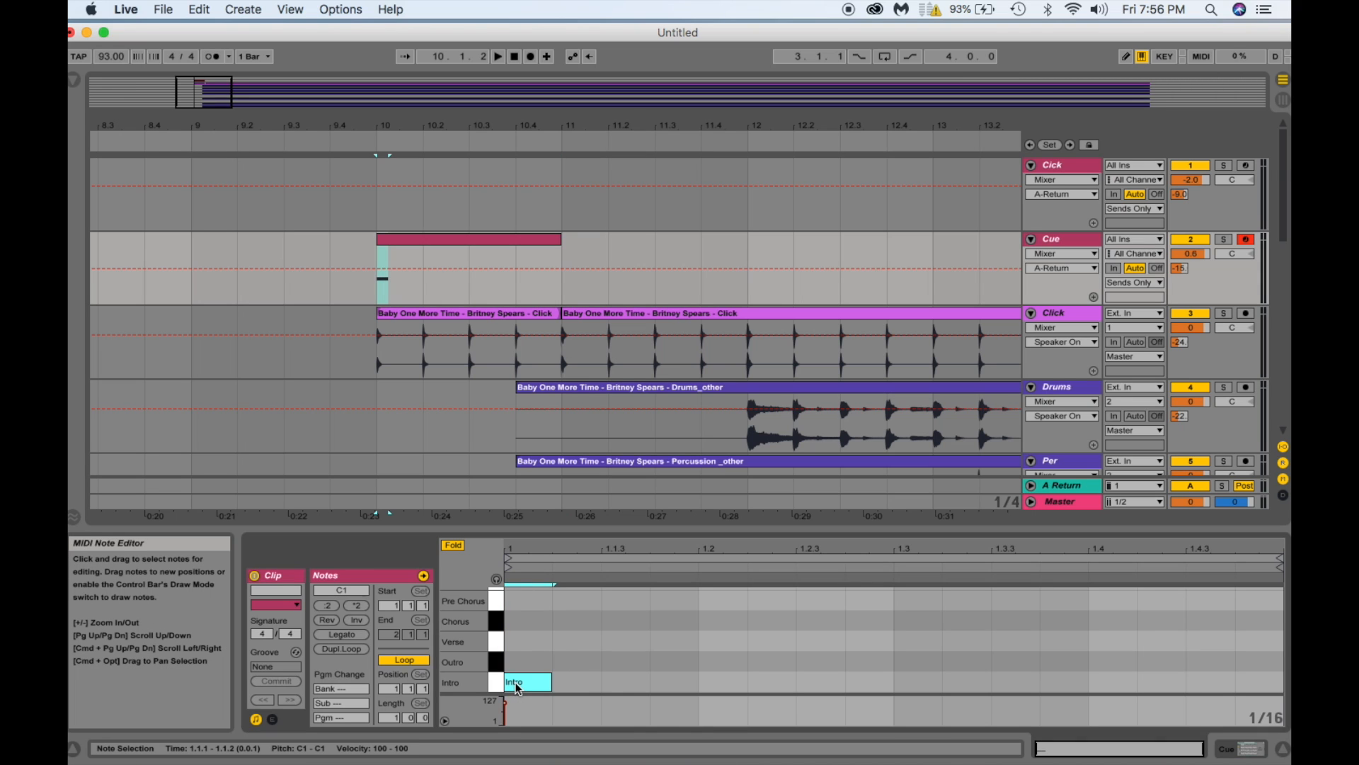
Add the spoken count notes 4-4 Fast-2 on beat 1.2, 4-4 Fast-3 on 1.3 and 4-4 Fast-4 on 1.4 in the Cue clip.
{"action": "scroll", "coordinate": [660, 678], "scroll_direction": "up", "scroll_amount": 5}
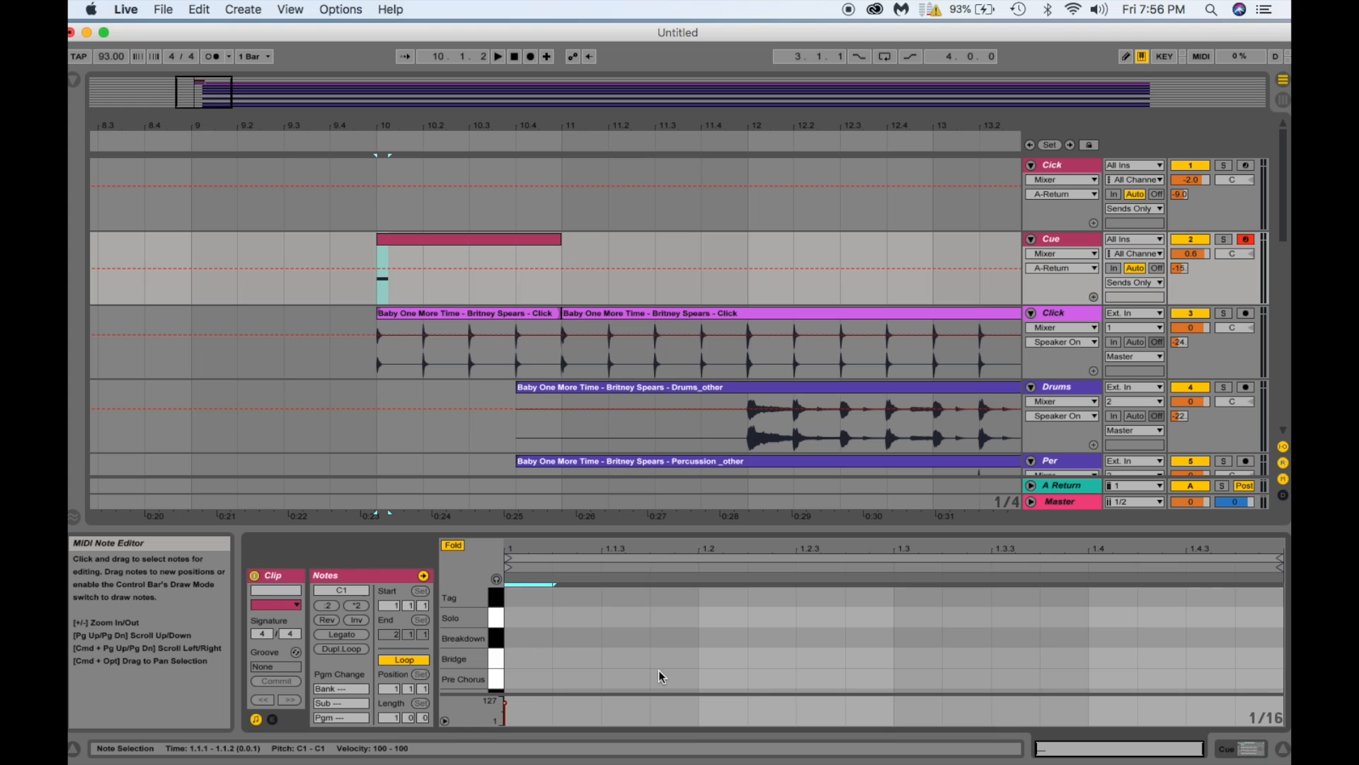
{"action": "scroll", "coordinate": [660, 678], "scroll_direction": "up", "scroll_amount": 1}
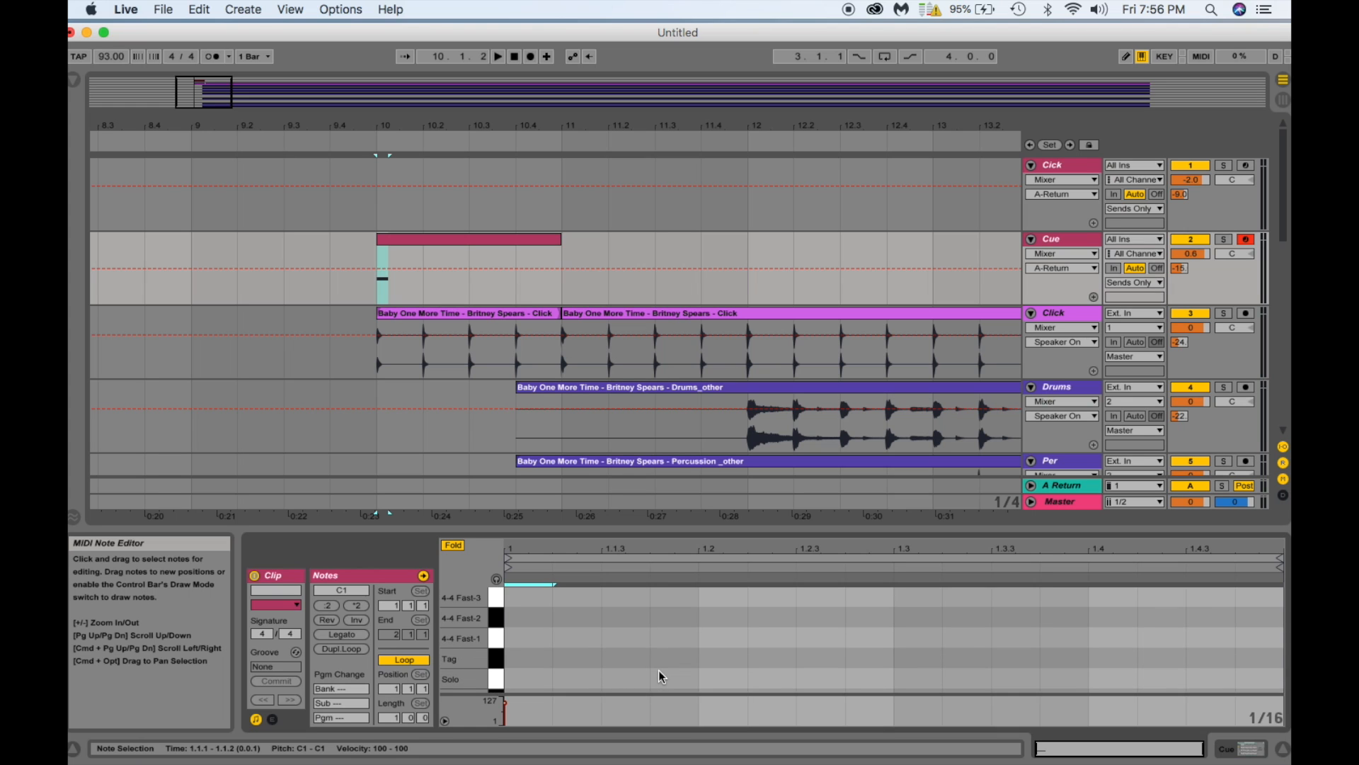
{"action": "scroll", "coordinate": [680, 669], "scroll_direction": "down", "scroll_amount": 3}
{"action": "scroll", "coordinate": [699, 663], "scroll_direction": "up", "scroll_amount": 2}
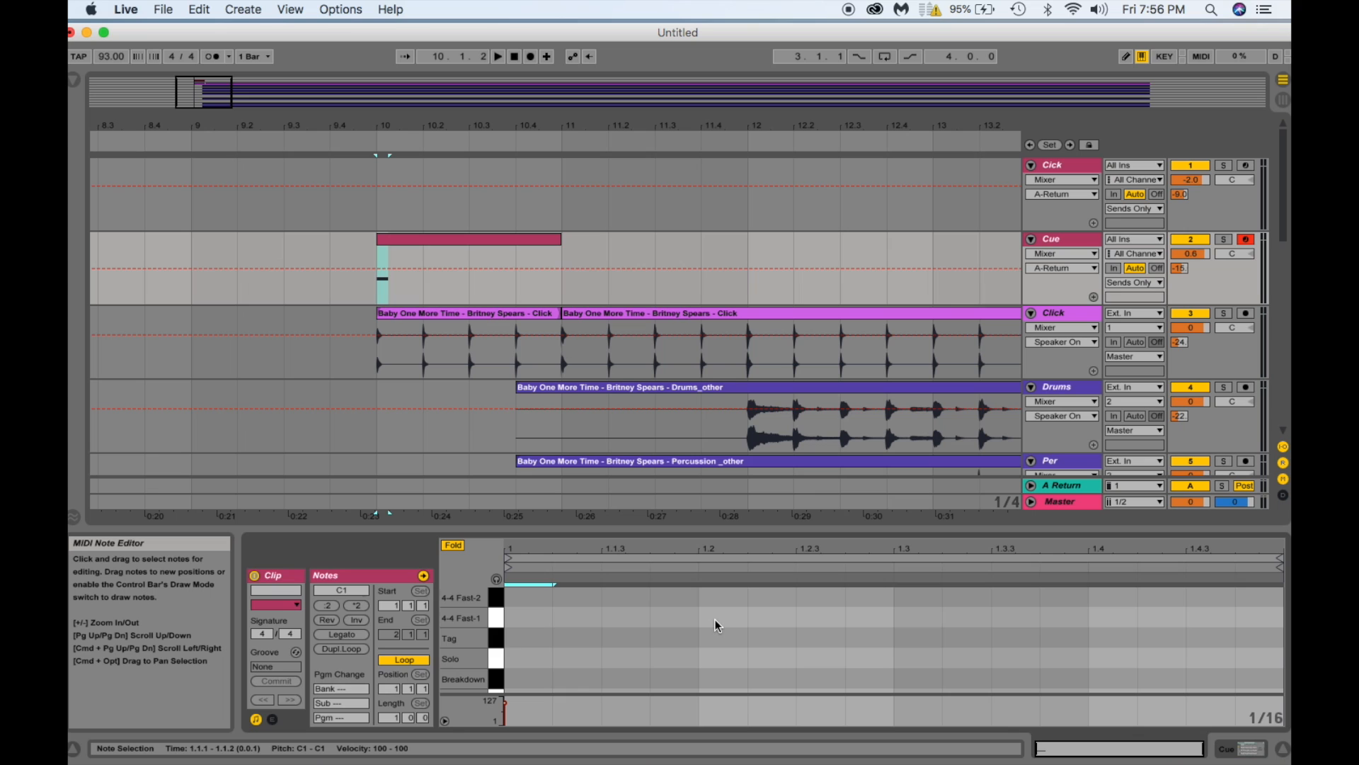
{"action": "scroll", "coordinate": [717, 626], "scroll_direction": "up", "scroll_amount": 1}
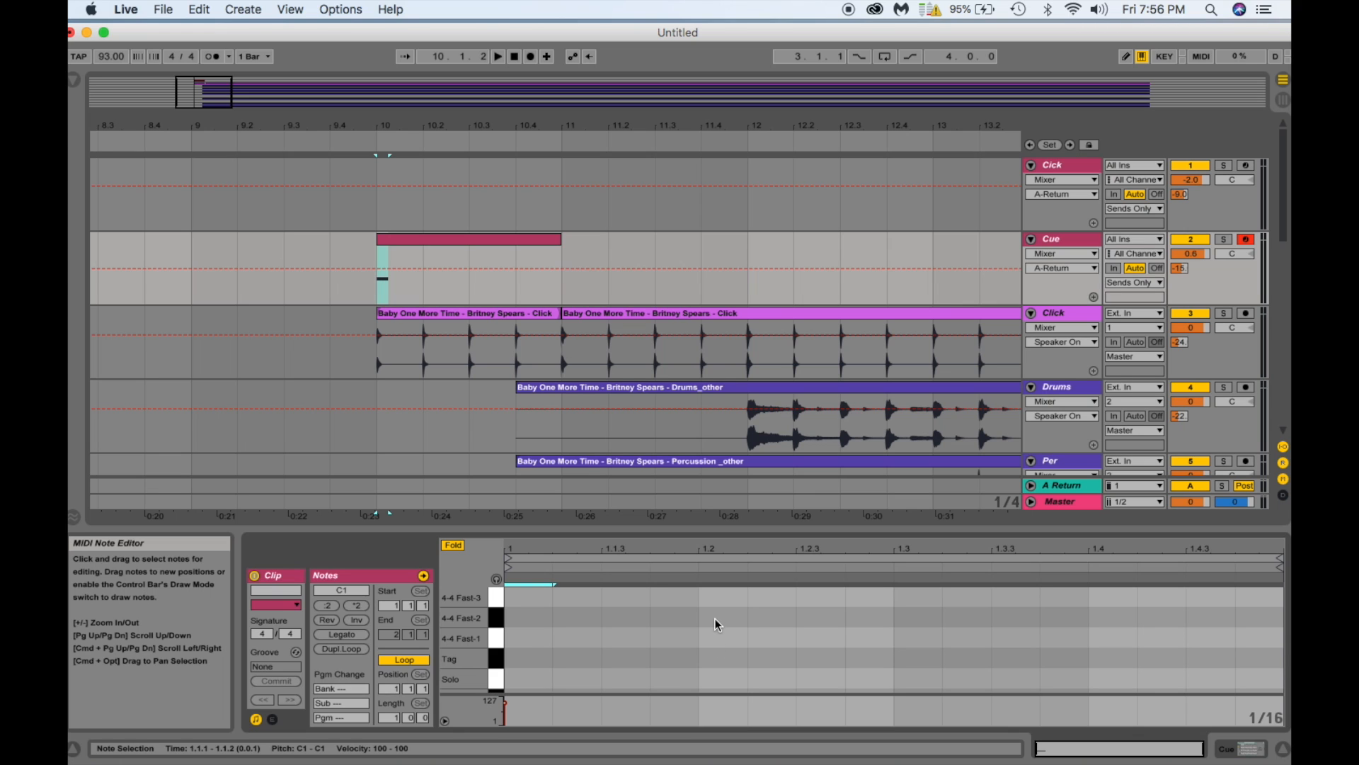
{"action": "double_click", "coordinate": [717, 624]}
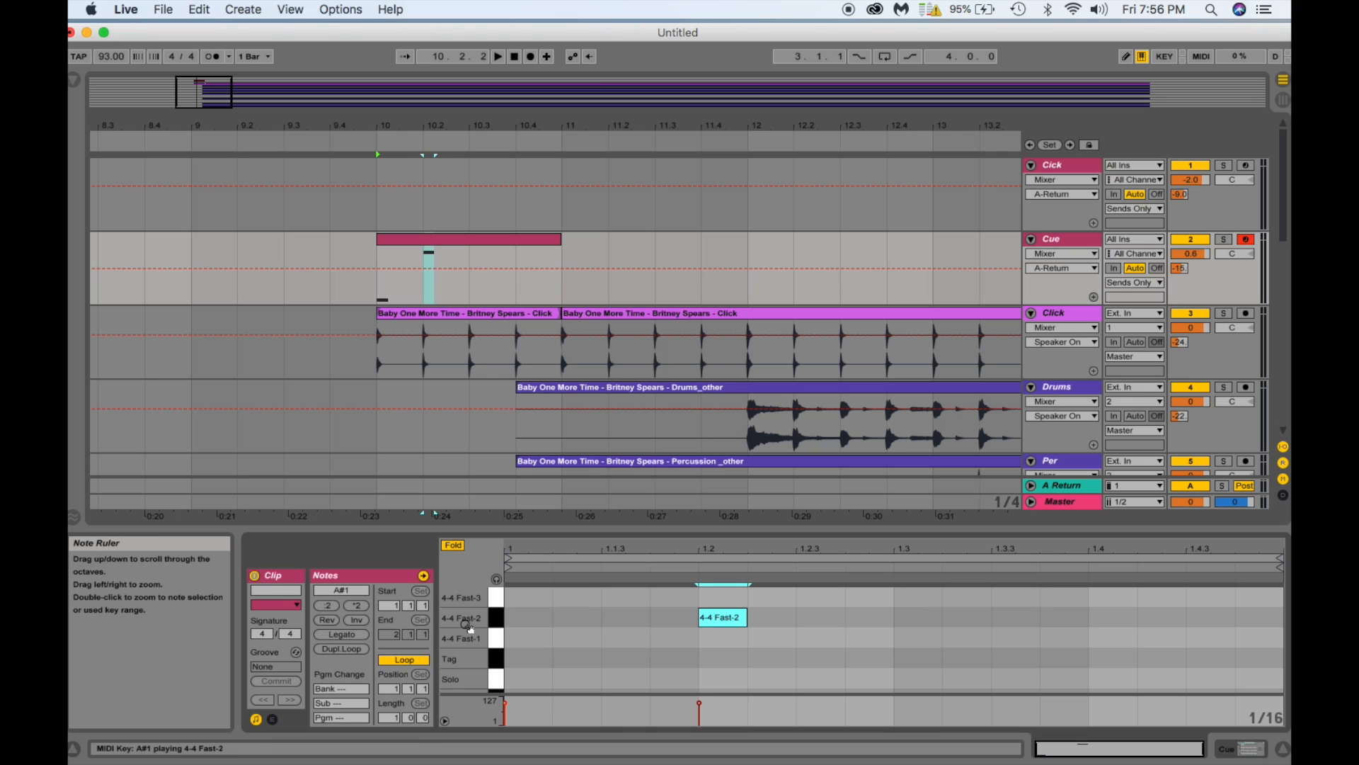
{"action": "double_click", "coordinate": [910, 600]}
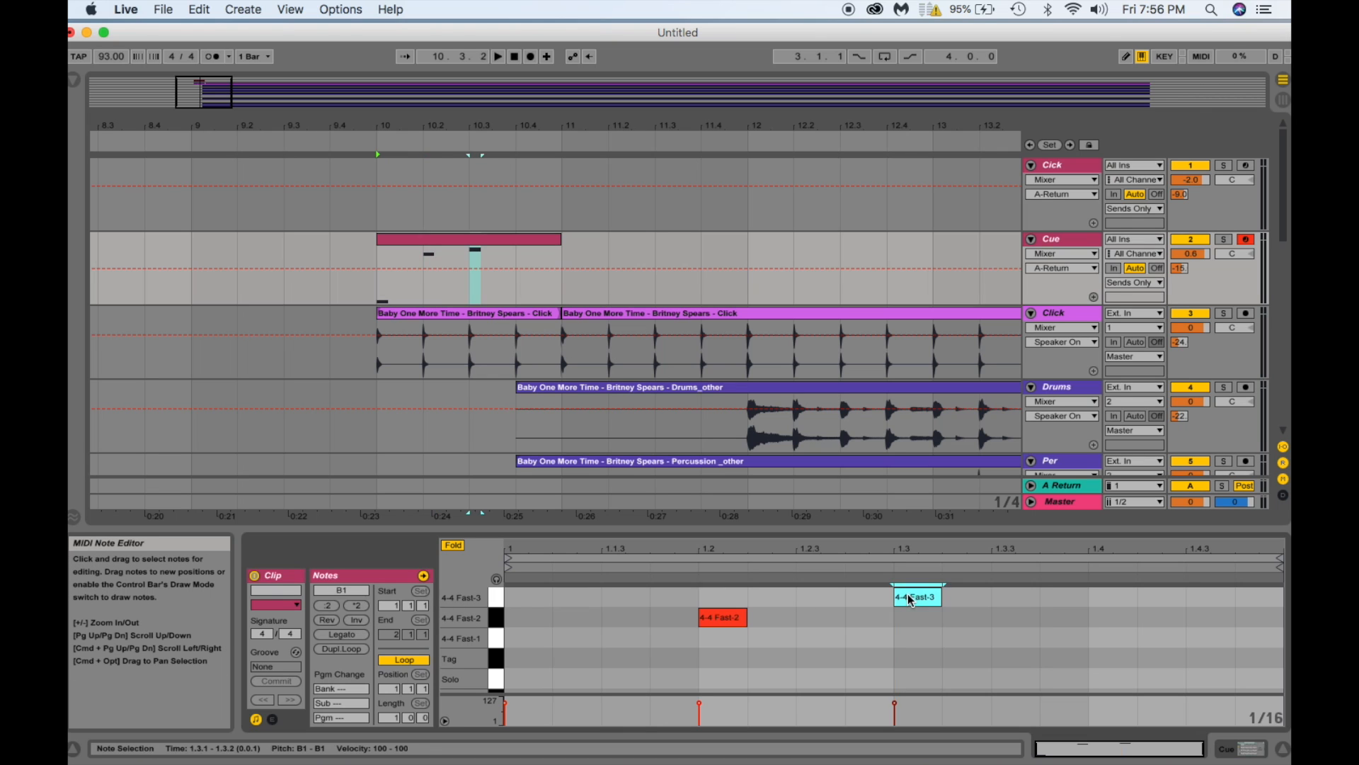
{"action": "scroll", "coordinate": [911, 600], "scroll_direction": "up", "scroll_amount": 1}
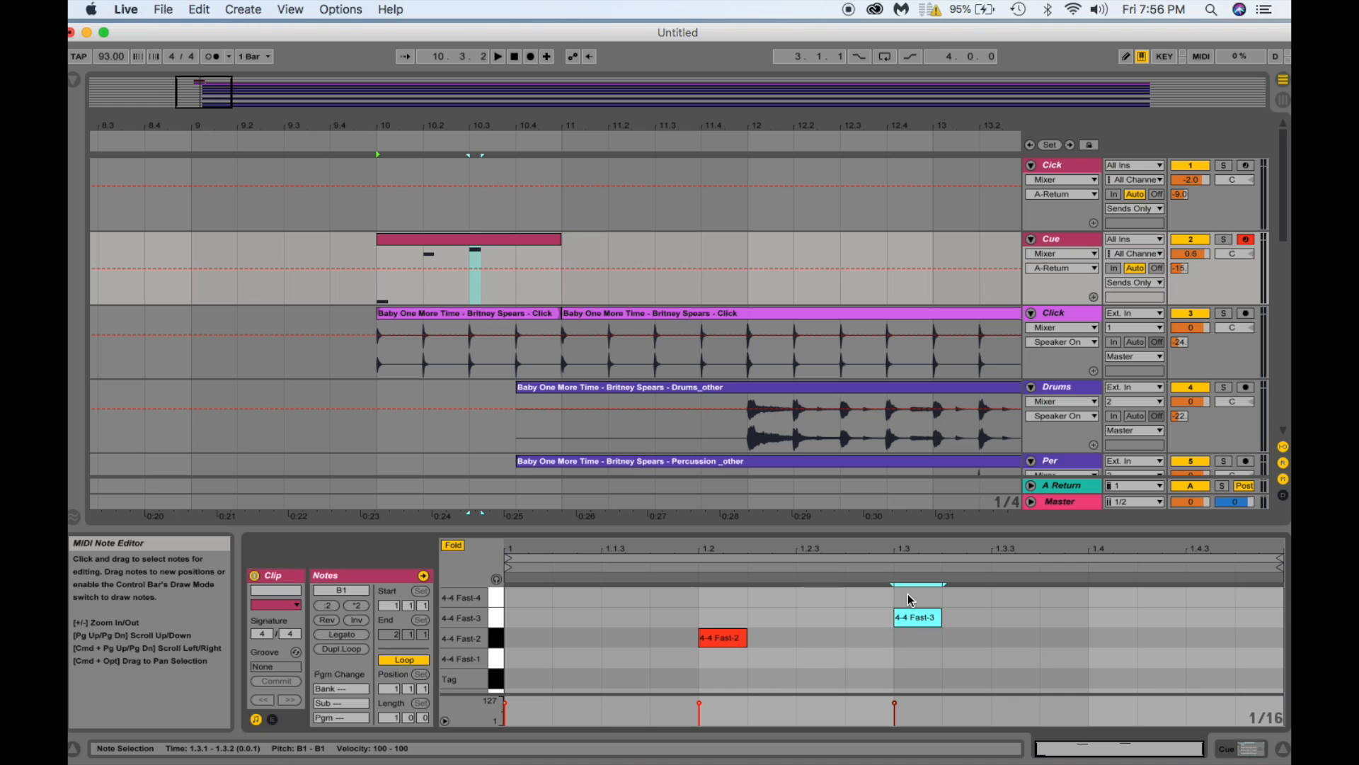
{"action": "double_click", "coordinate": [1102, 598]}
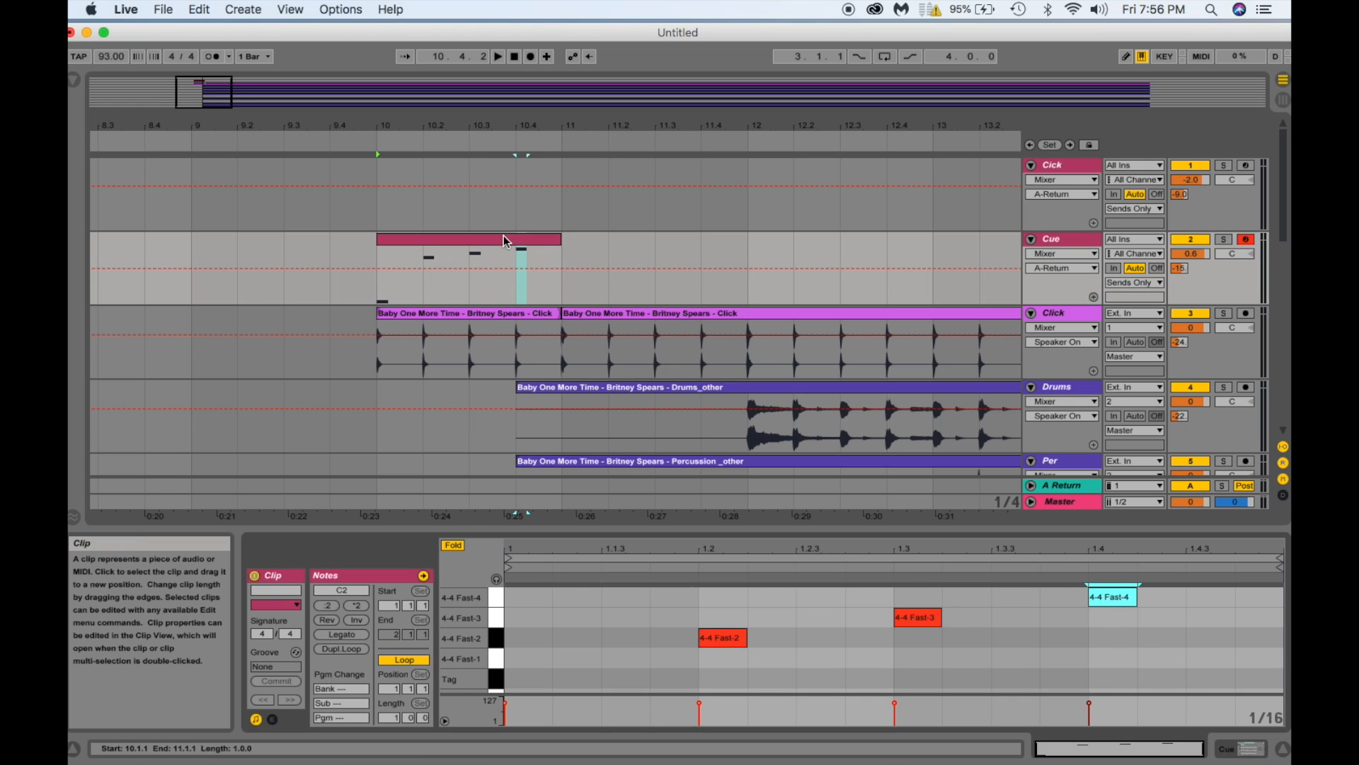
Move the Cue clip to start at bar 11 and play the count-in from bar 10 to bar 12.
{"action": "left_click_drag", "start_coordinate": [487, 244], "coordinate": [667, 255]}
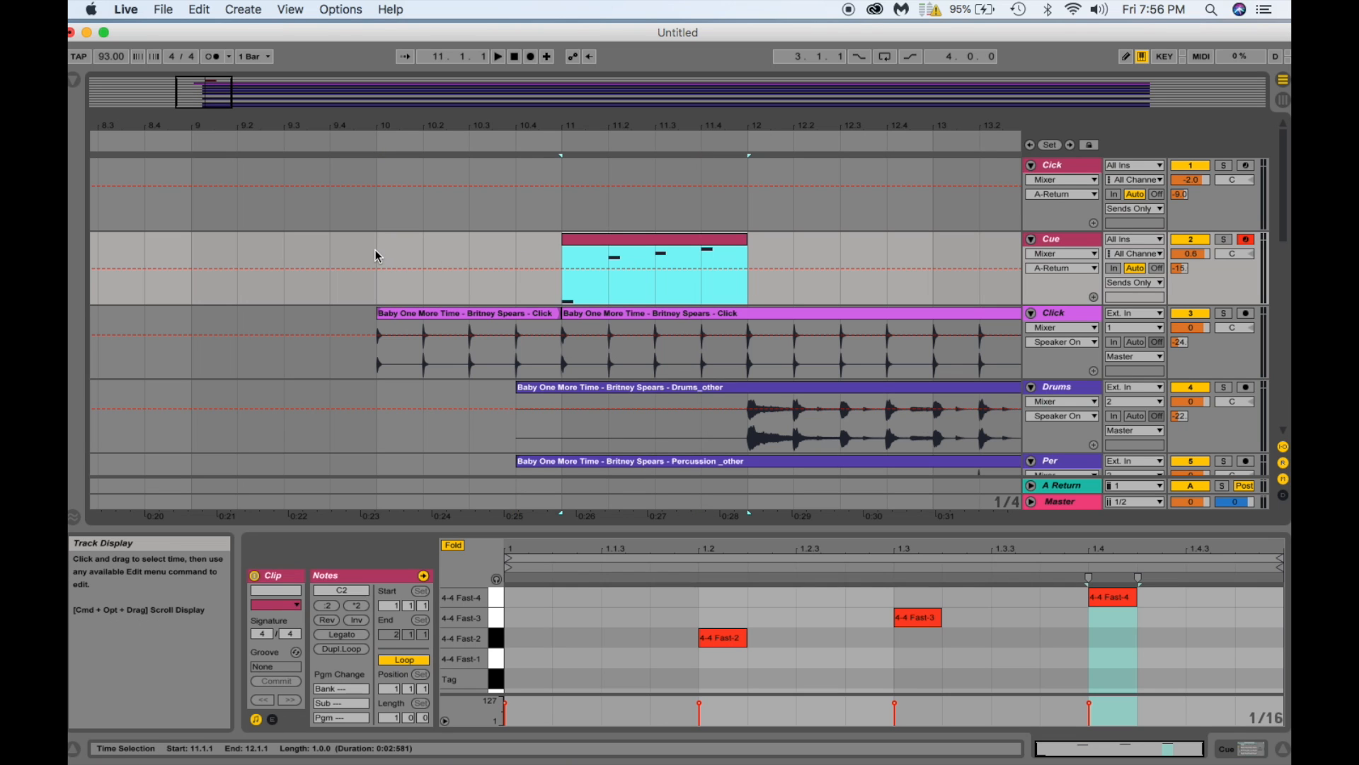
{"action": "left_click", "coordinate": [377, 255]}
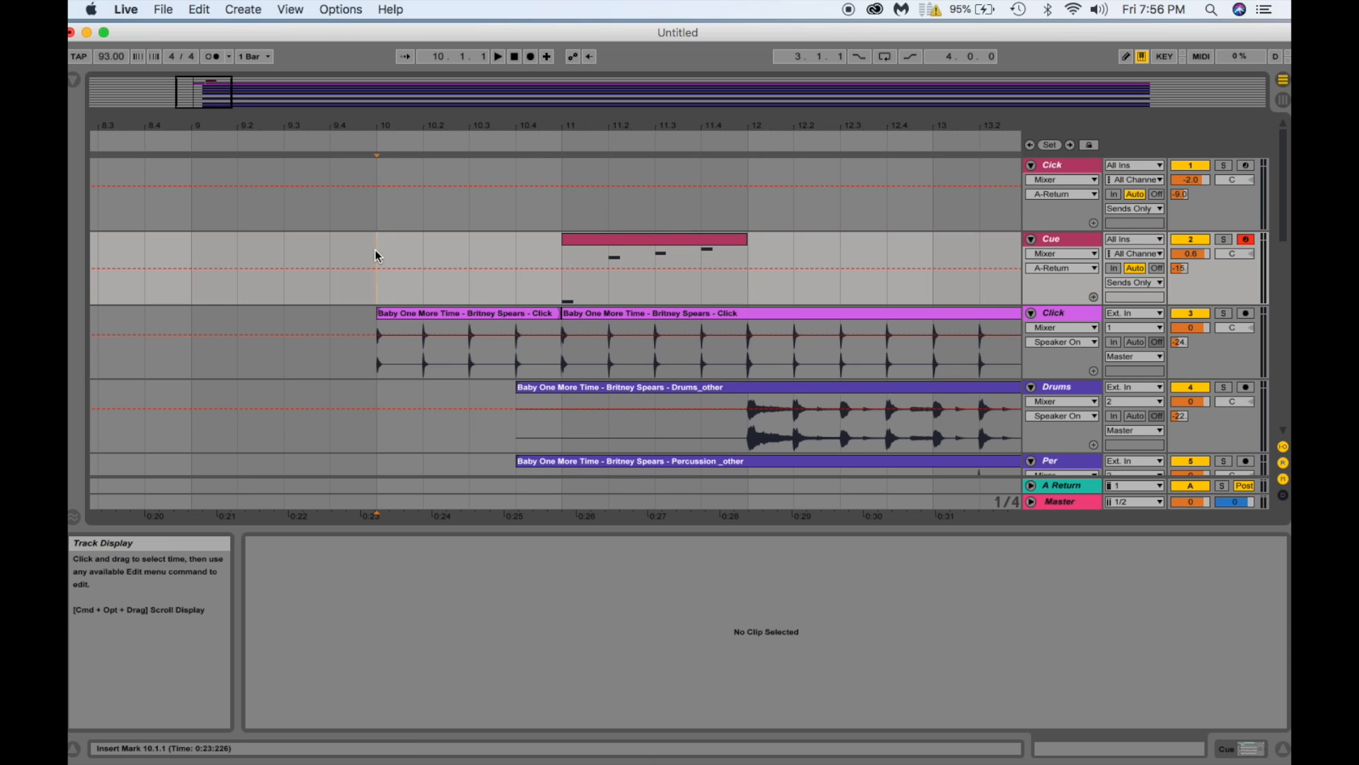
{"action": "key", "text": "space"}
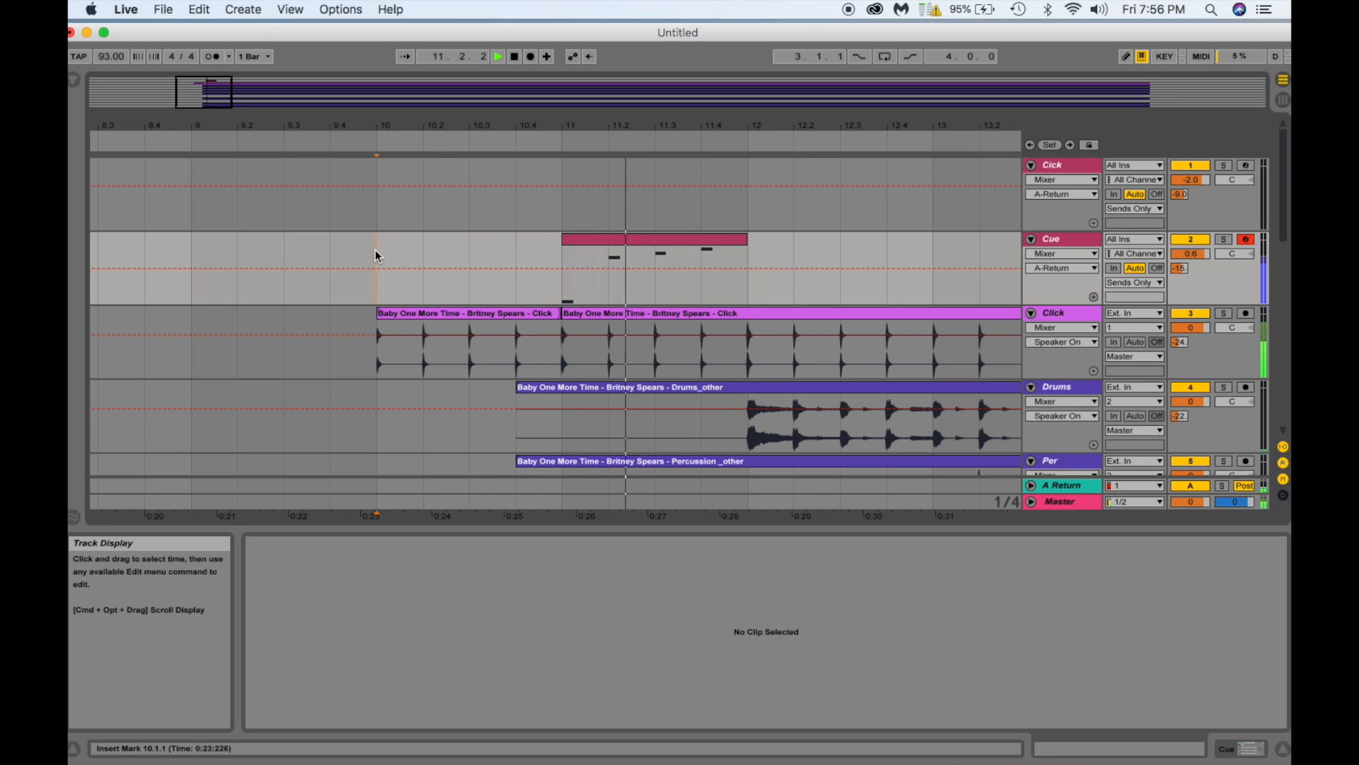
{"action": "key", "text": "space"}
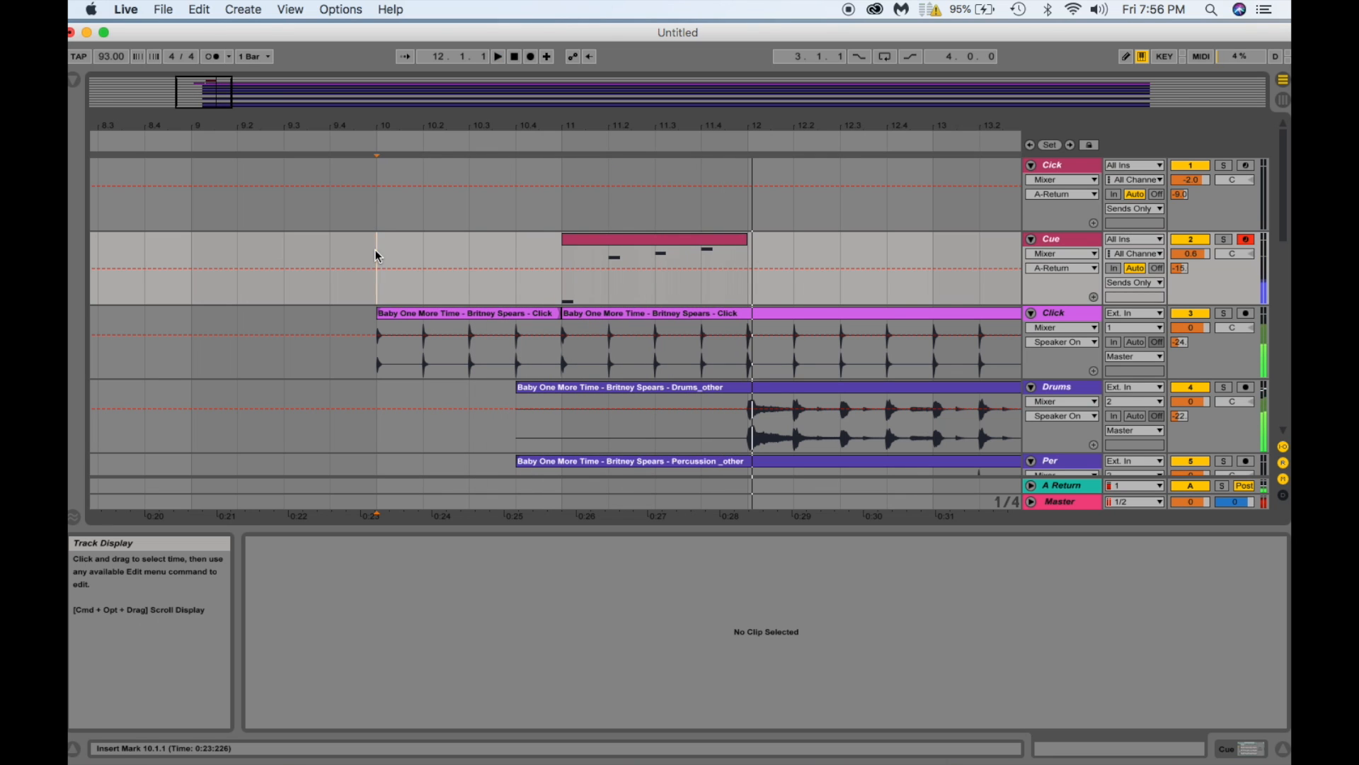
Raise the A-Return sends to about -3.5 dB on the Click stem track and -3.2 dB on the Cue track.
{"action": "left_click", "coordinate": [1285, 104]}
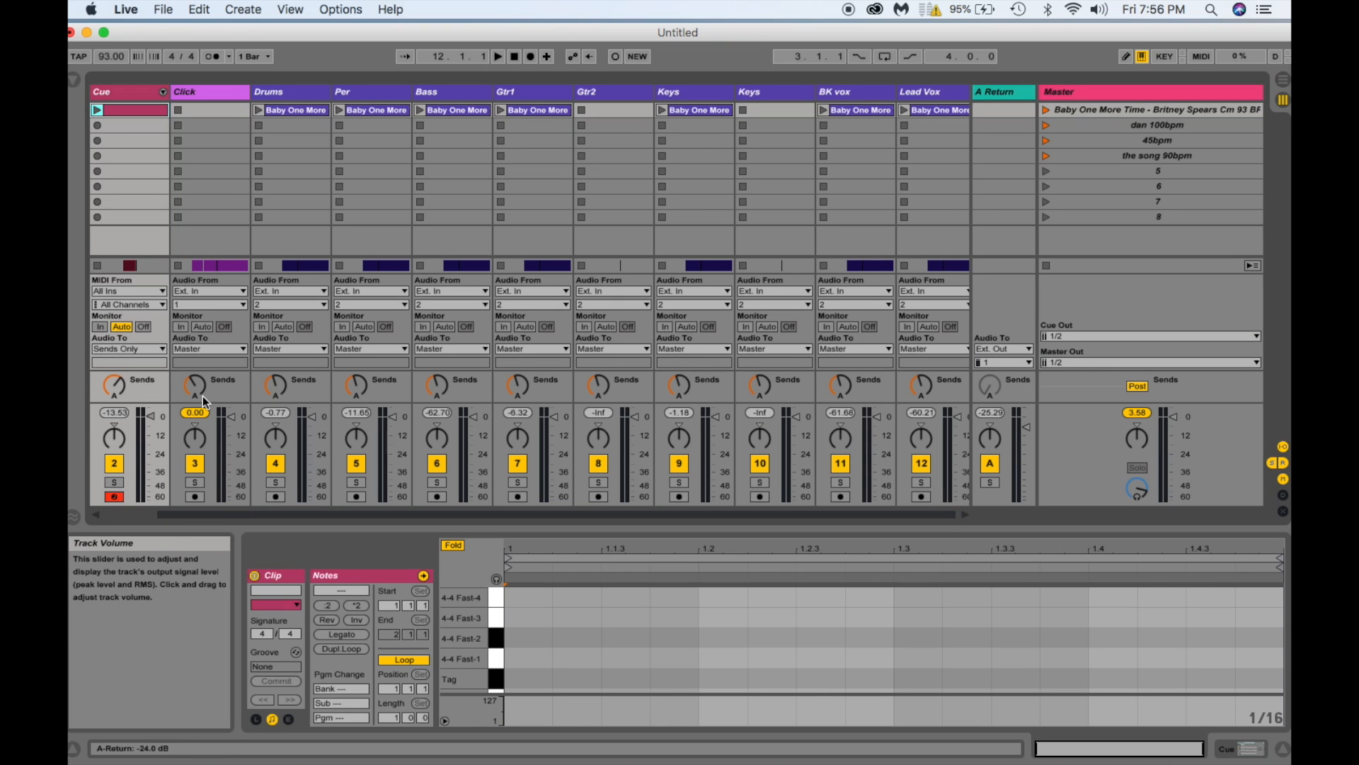
{"action": "left_click_drag", "start_coordinate": [202, 396], "coordinate": [202, 361]}
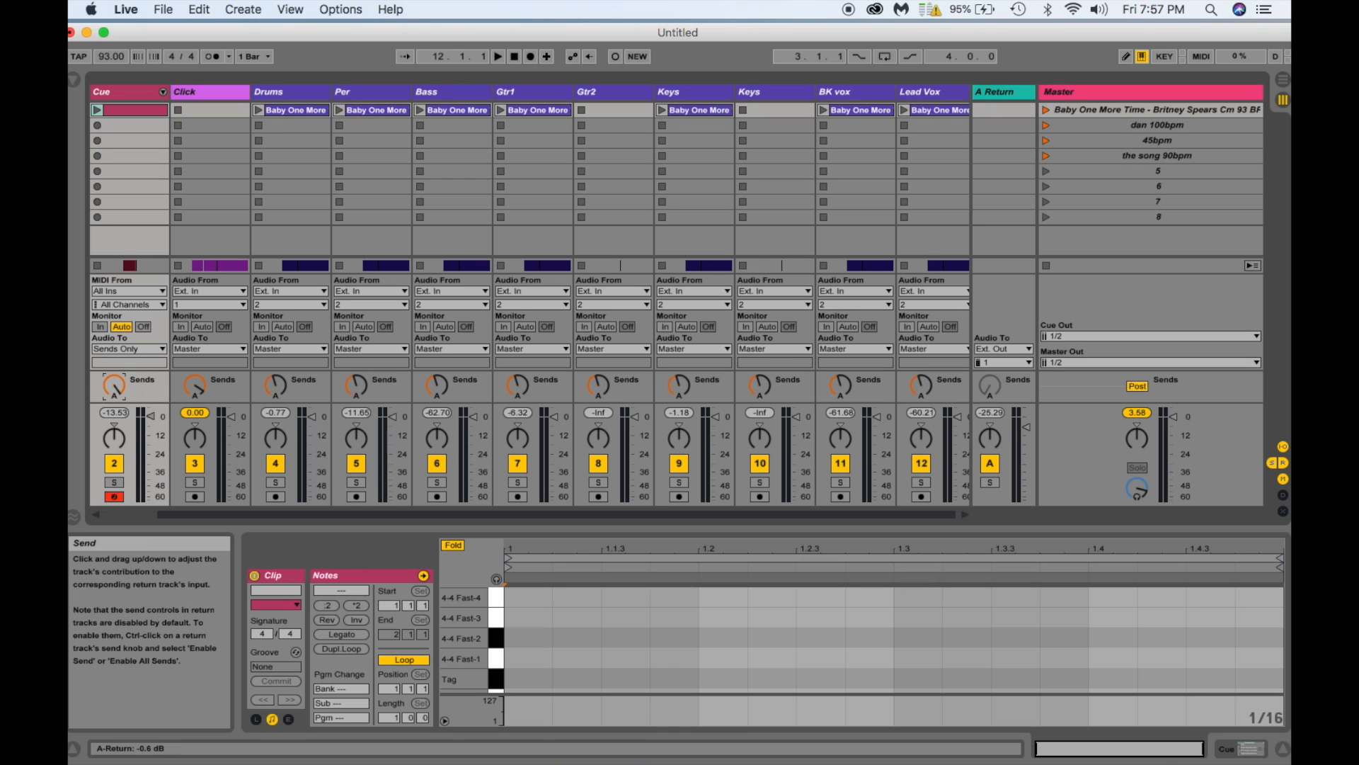
{"action": "left_click", "coordinate": [1281, 78]}
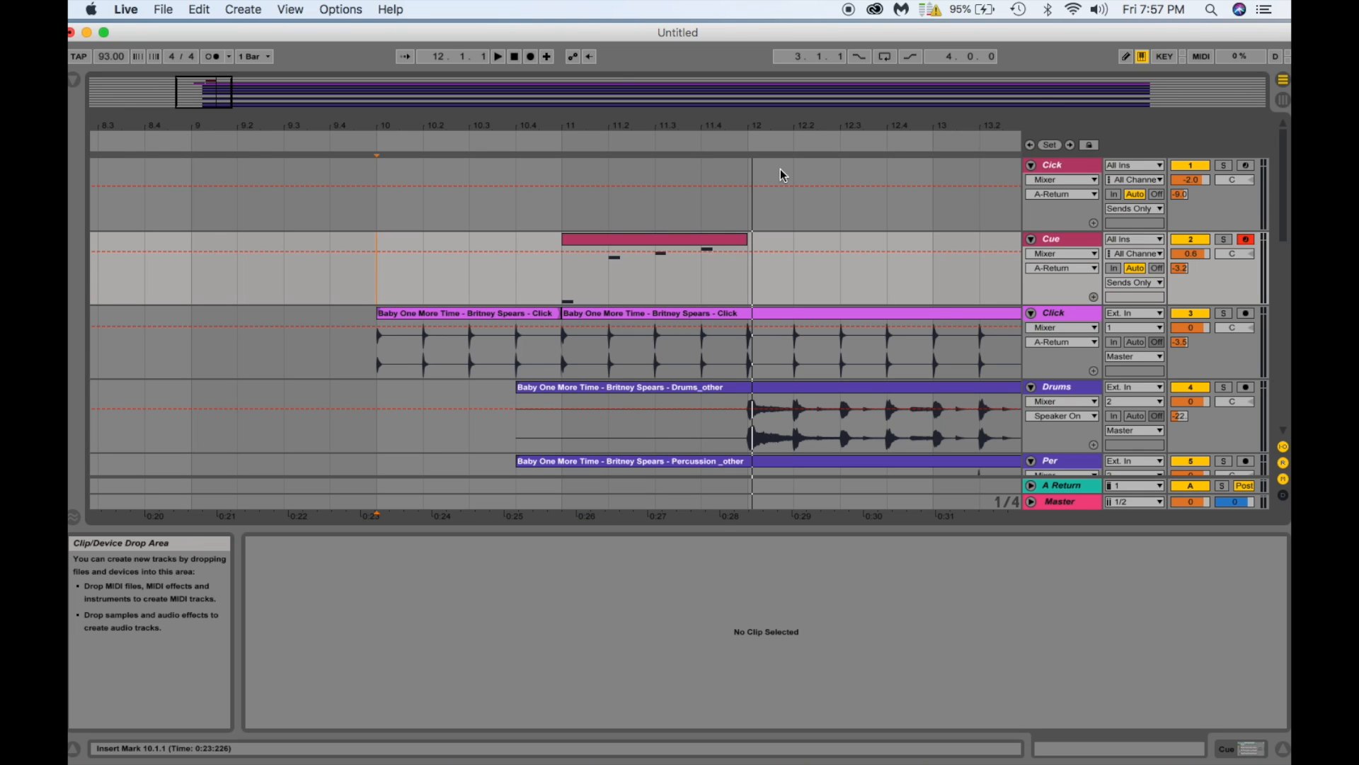
Play the Arrangement from the count-in click at bar 10 into the song to check the new send levels.
{"action": "left_click", "coordinate": [462, 319]}
{"action": "key", "text": "space"}
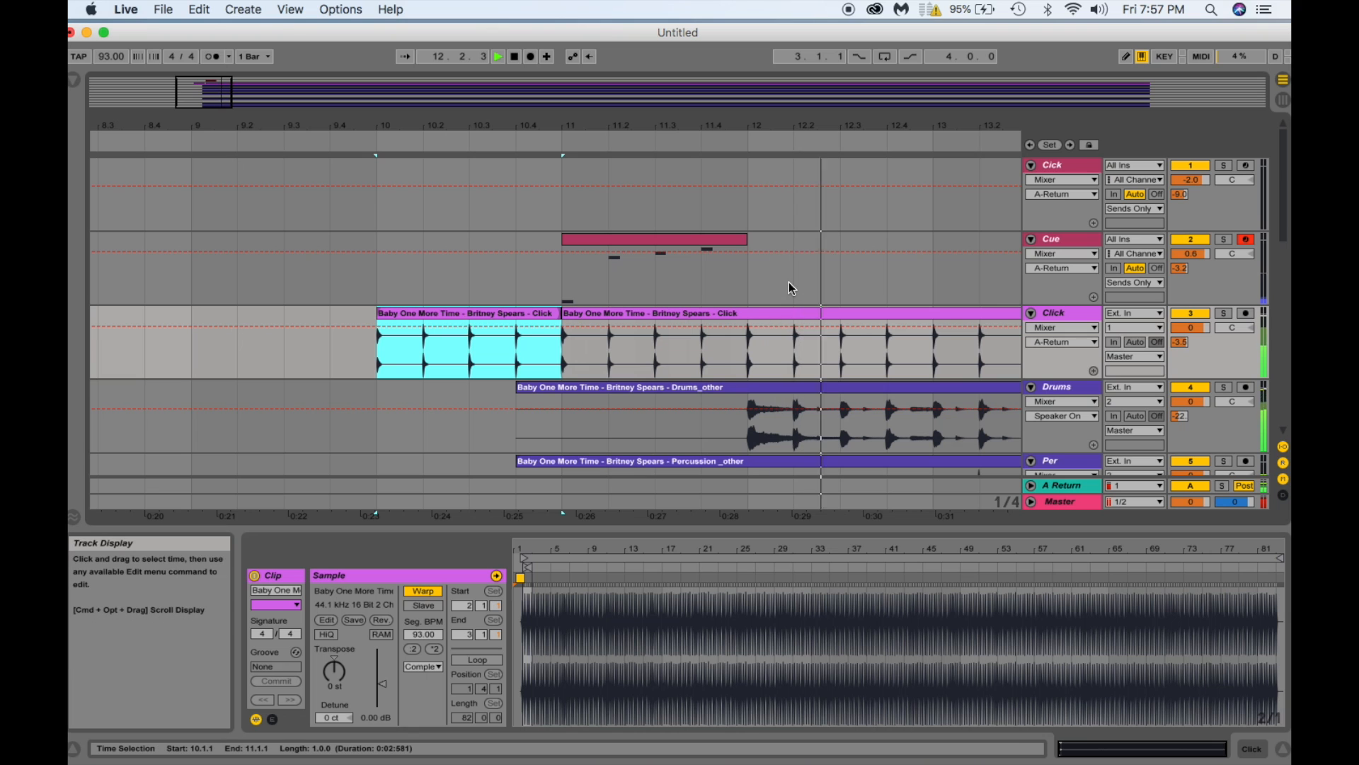
{"action": "key", "text": "space"}
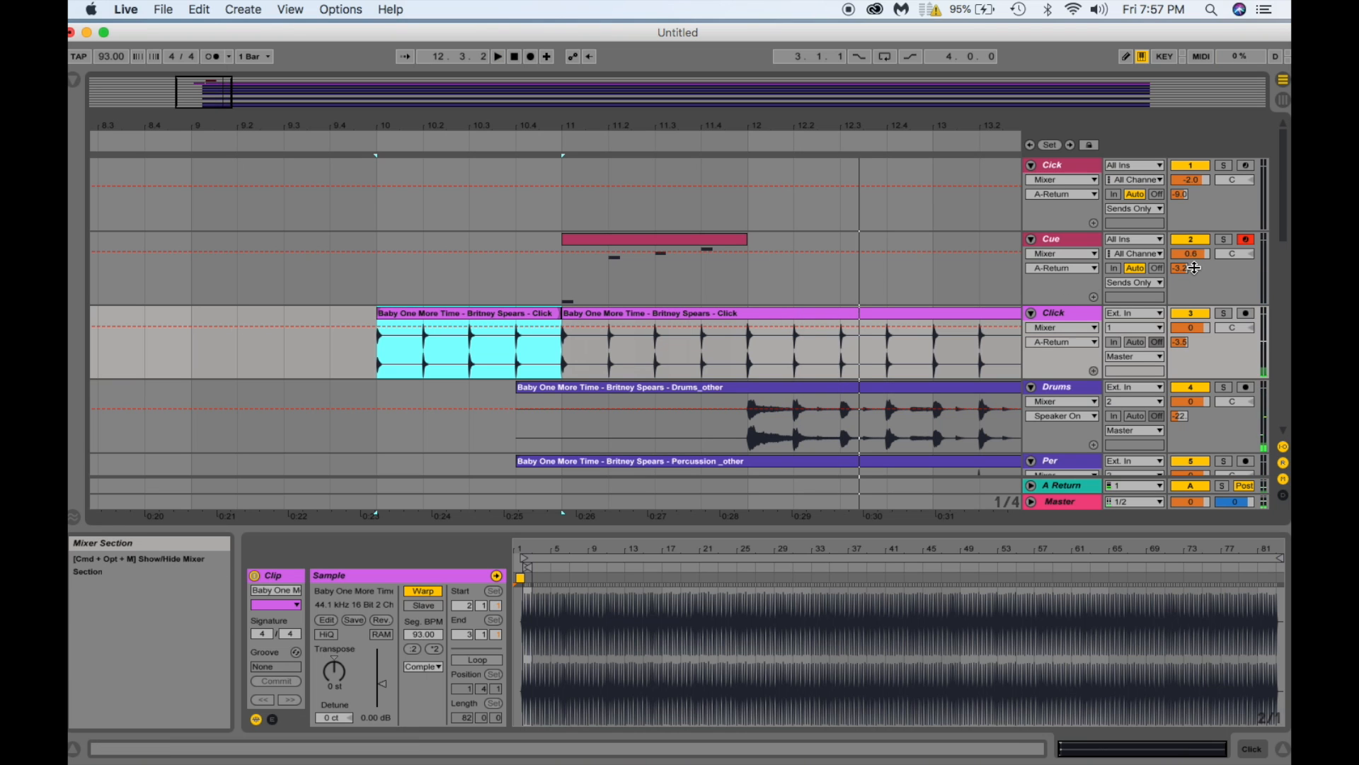
Raise the Cue track's volume to 6.0 dB and play back the cue clip at bar 11.
{"action": "left_click_drag", "start_coordinate": [1198, 256], "coordinate": [1198, 236]}
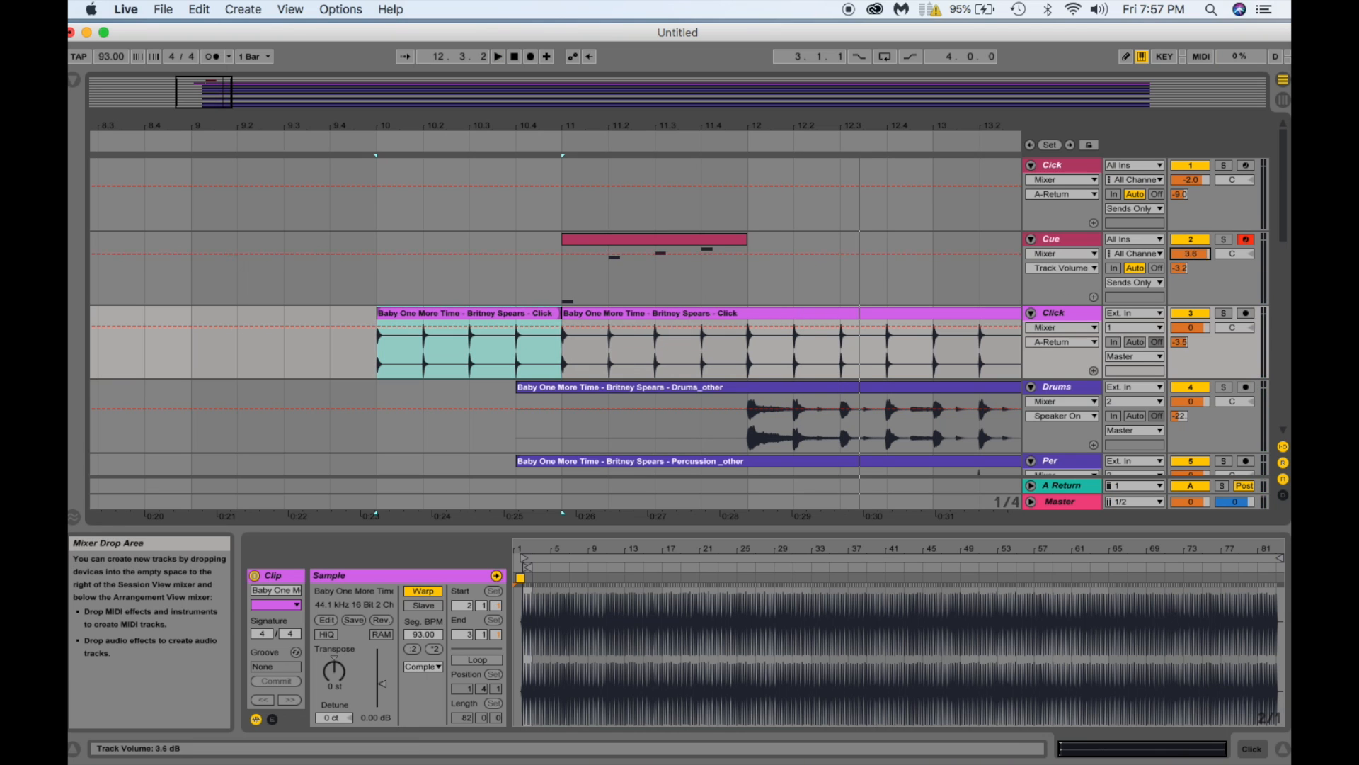
{"action": "left_click", "coordinate": [661, 240]}
{"action": "key", "text": "space"}
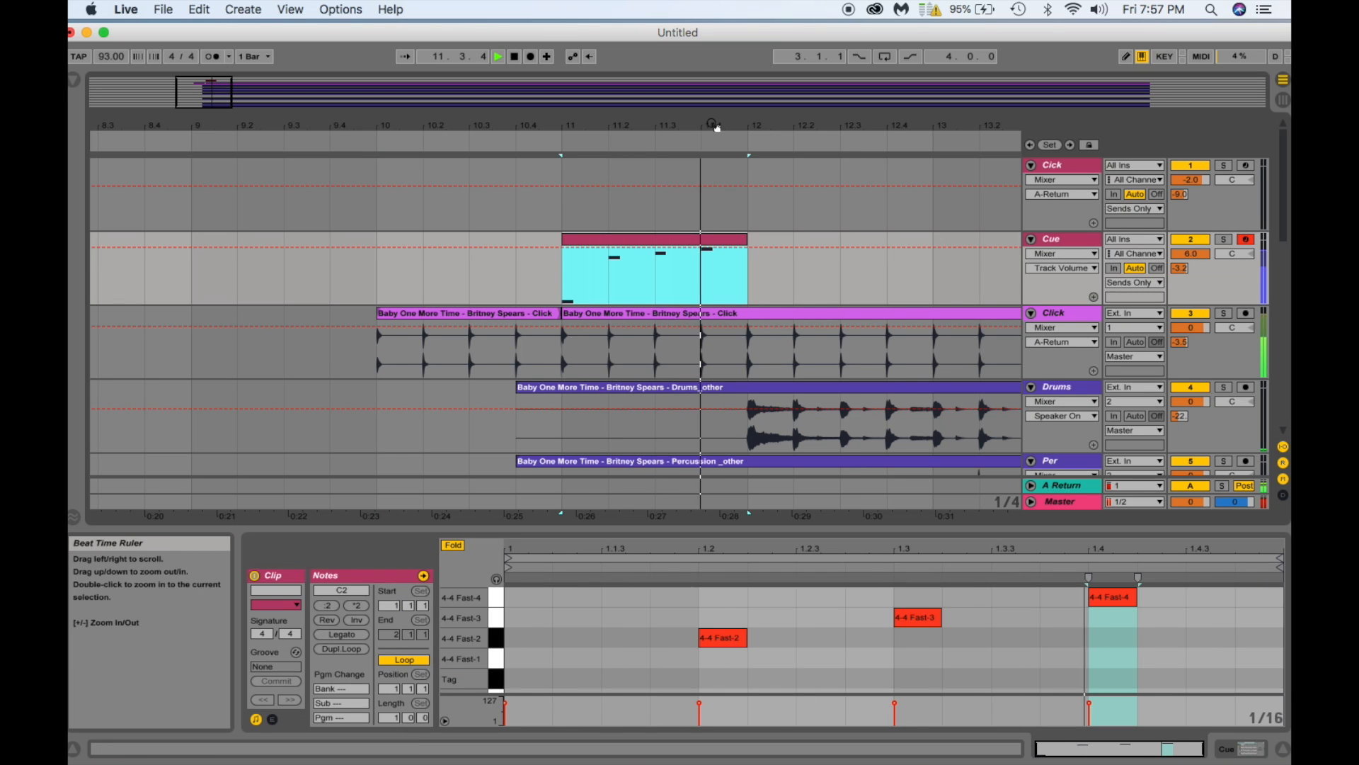
{"action": "left_click_drag", "start_coordinate": [717, 127], "coordinate": [352, 126]}
{"action": "key", "text": "space"}
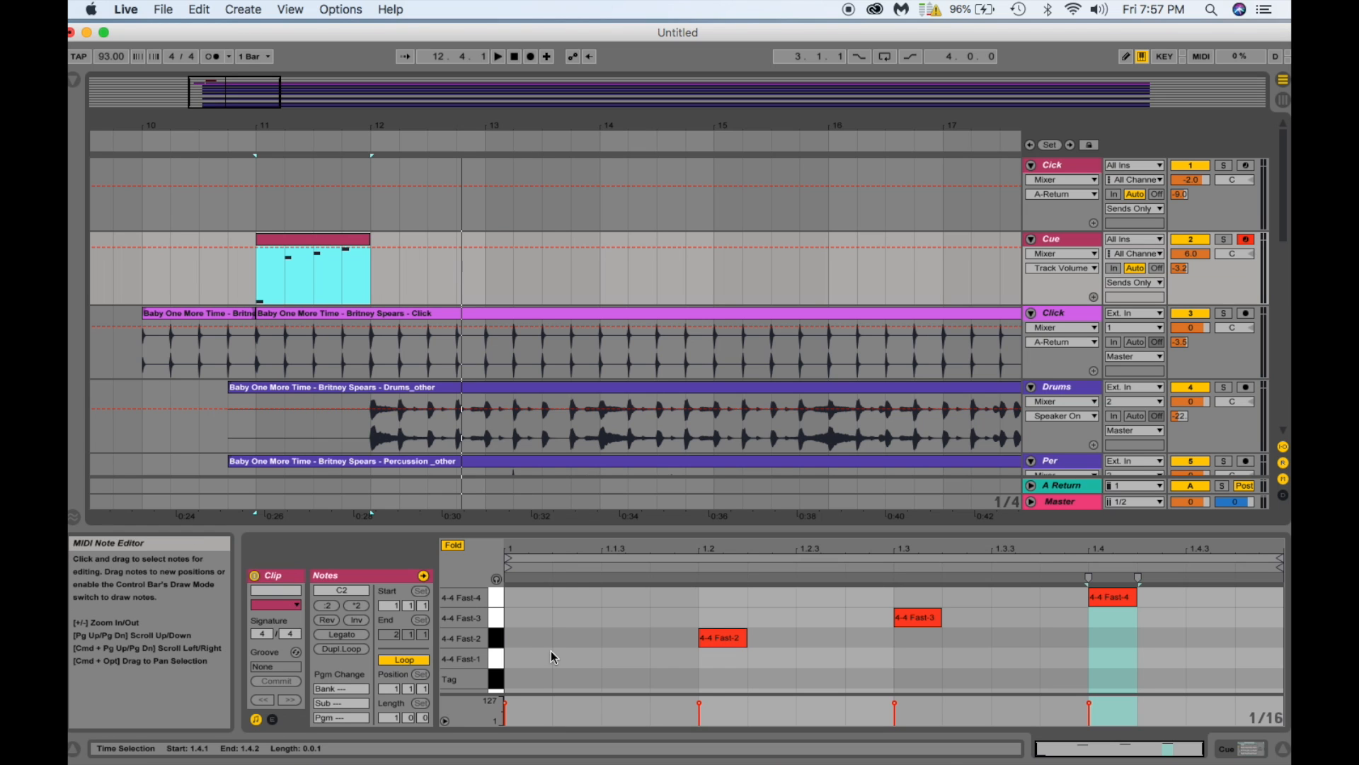
Move the beat 2 note of the bar 11 cue clip to Verse and play the clip.
{"action": "scroll", "coordinate": [554, 651], "scroll_direction": "down", "scroll_amount": 6}
{"action": "scroll", "coordinate": [554, 651], "scroll_direction": "down", "scroll_amount": 2}
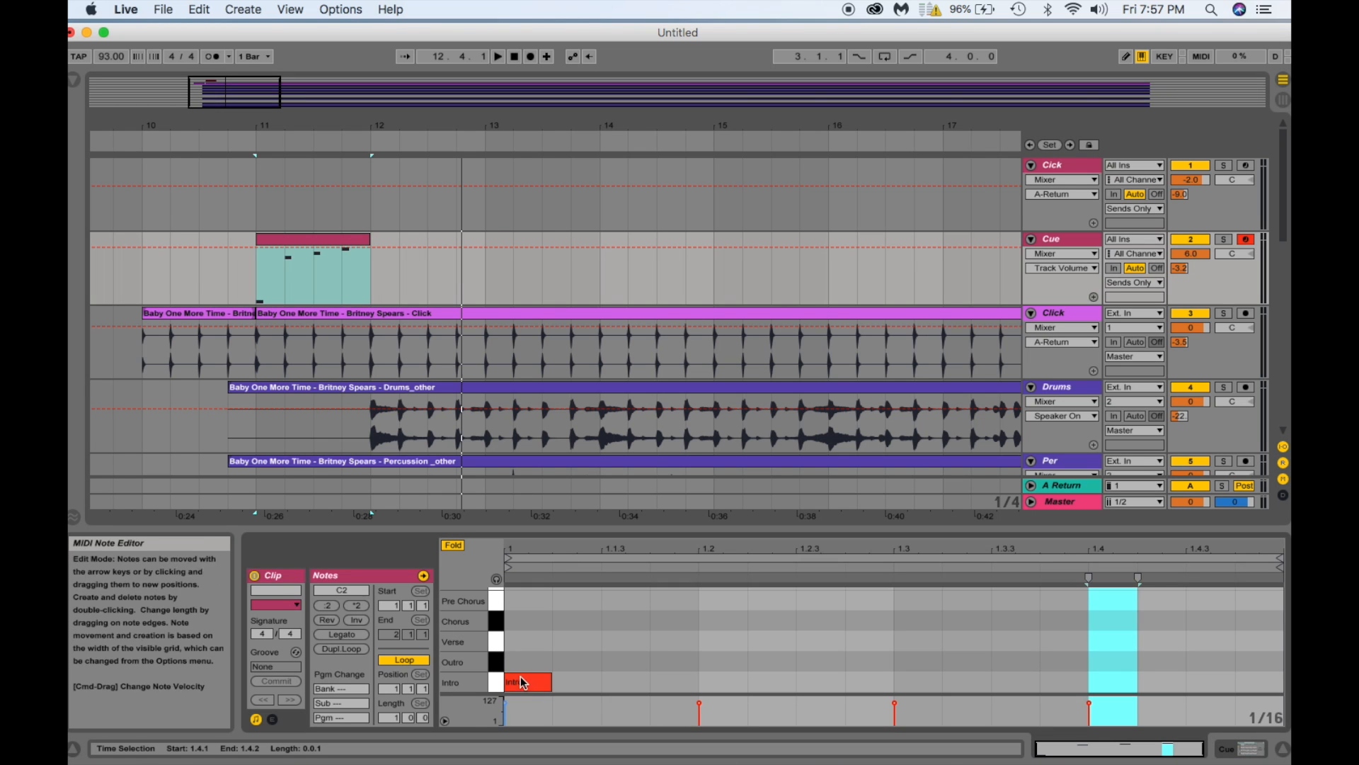
{"action": "scroll", "coordinate": [657, 640], "scroll_direction": "up", "scroll_amount": 7}
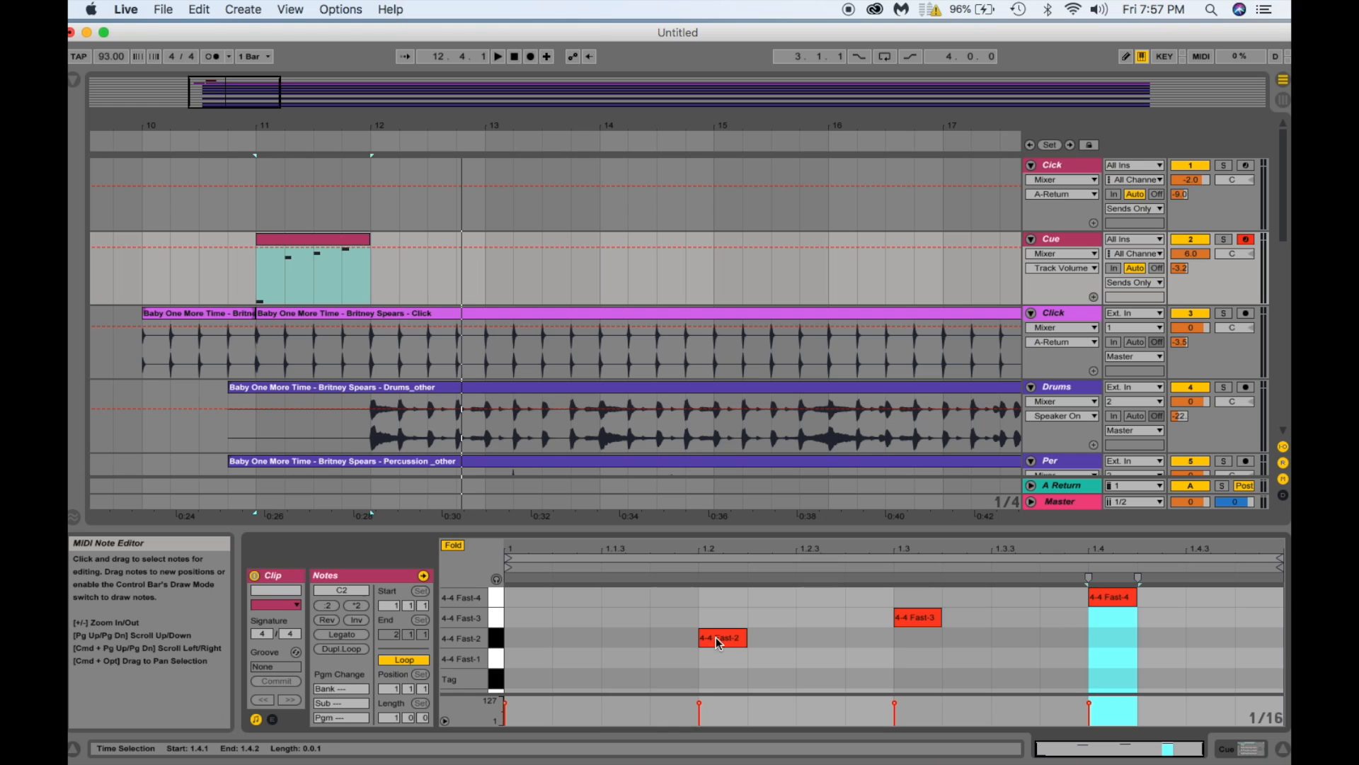
{"action": "mouse_move", "coordinate": [716, 637]}
{"action": "left_mouse_down"}
{"action": "mouse_move", "coordinate": [726, 731]}
{"action": "mouse_move", "coordinate": [720, 643]}
{"action": "left_mouse_up"}
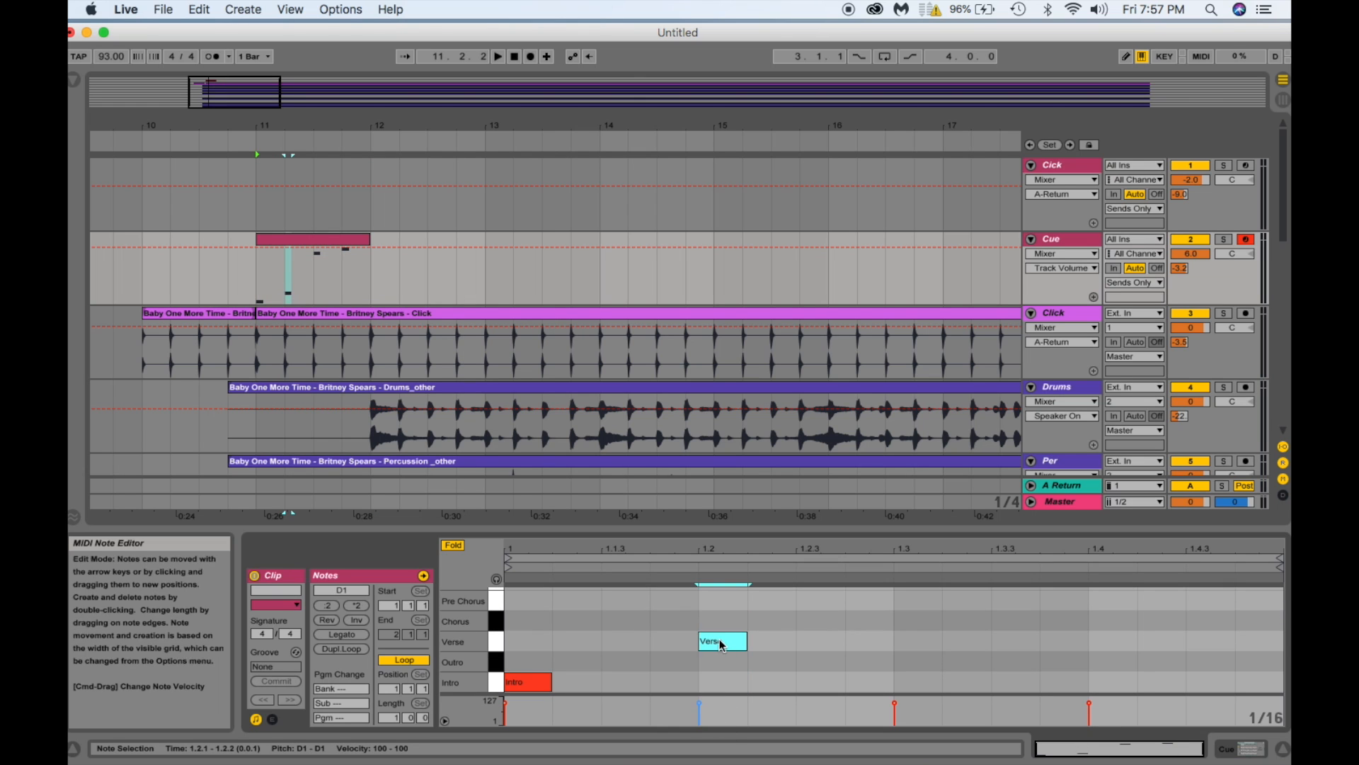
{"action": "left_click", "coordinate": [317, 239]}
{"action": "key", "text": "space"}
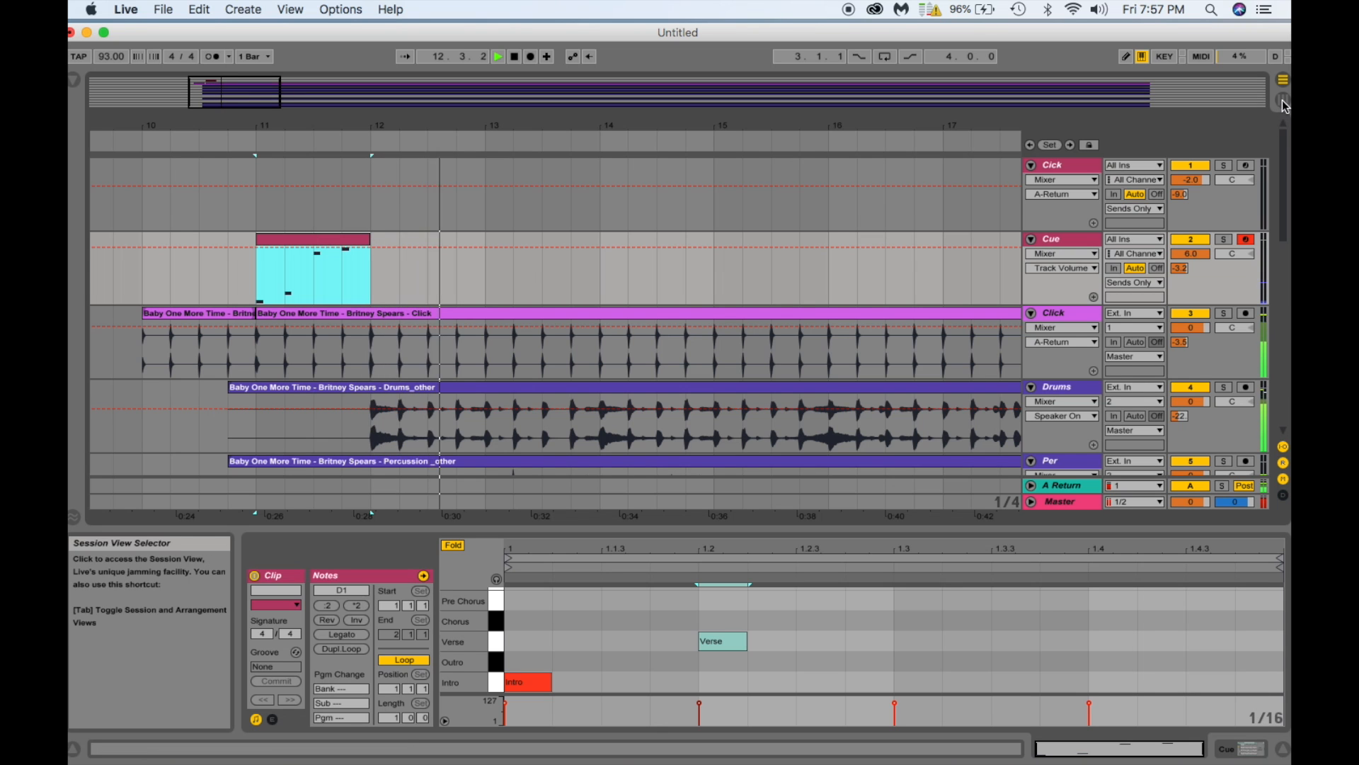
Raise the A Return volume to about 4.4 dB in the Session View mixer, return to the Arrangement View and stop playback.
{"action": "key", "text": "Tab"}
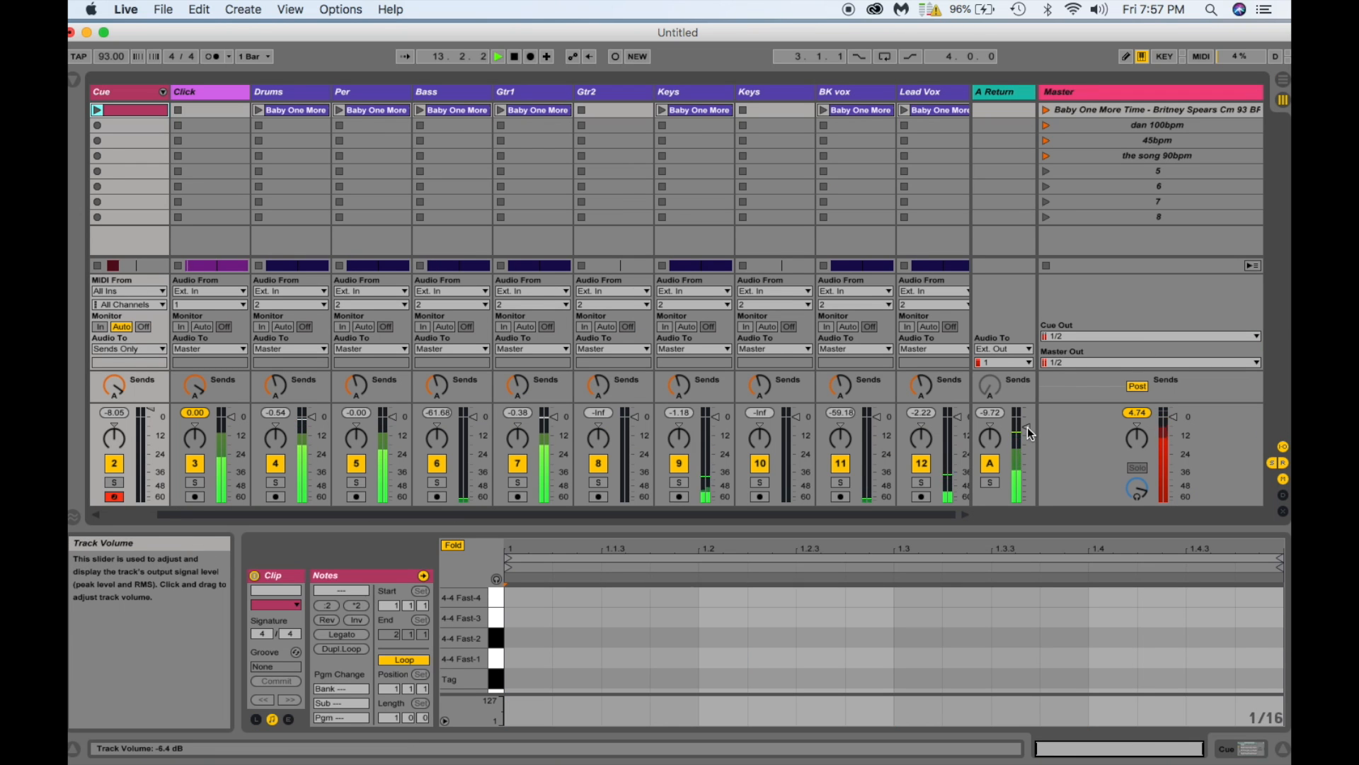
{"action": "left_click_drag", "start_coordinate": [1026, 427], "coordinate": [1026, 410]}
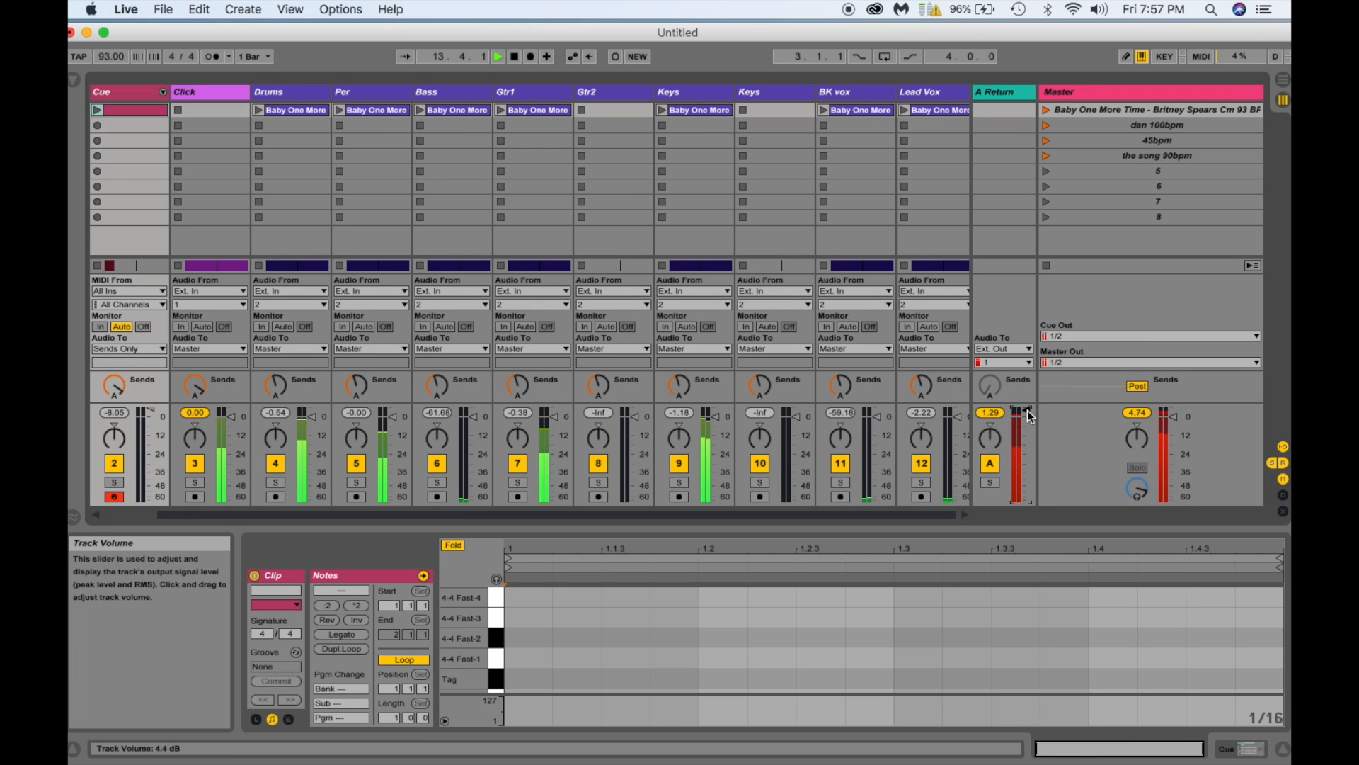
{"action": "left_click", "coordinate": [1283, 80]}
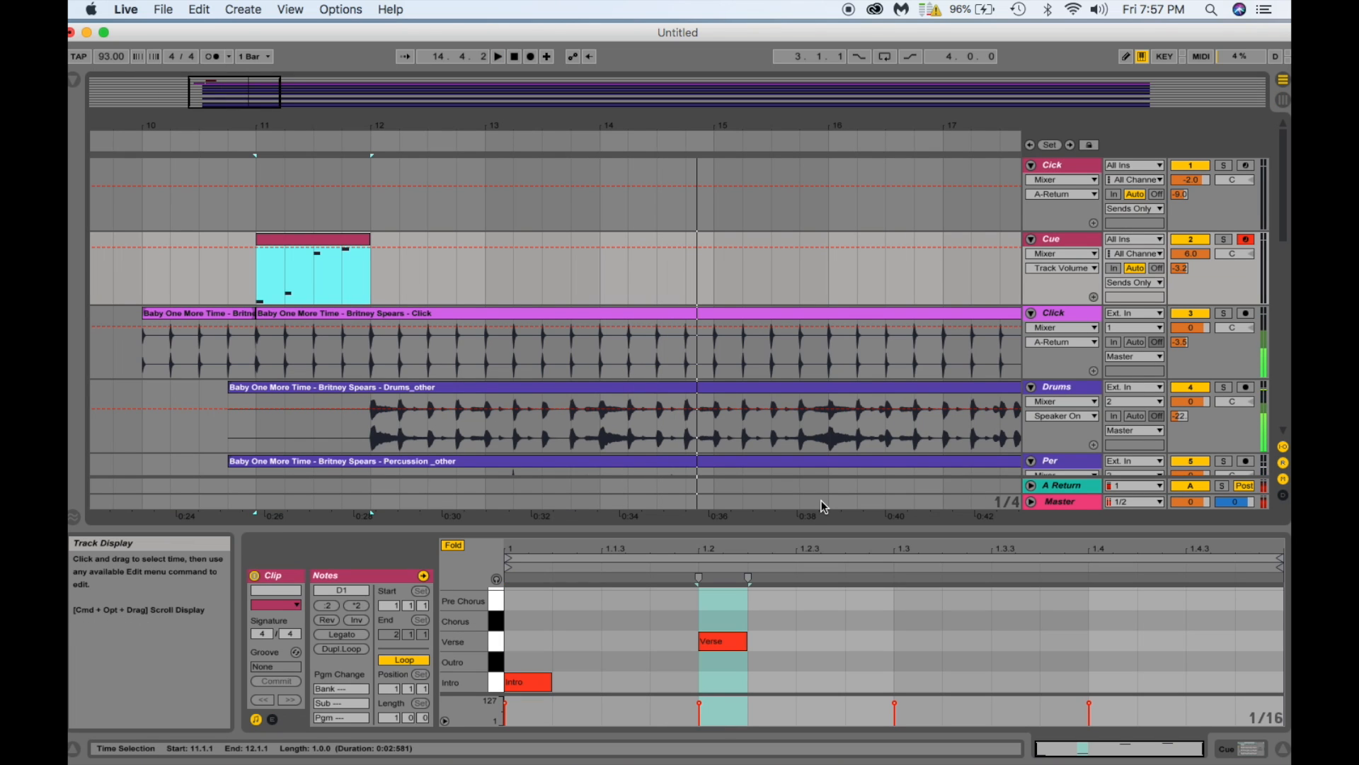
{"action": "key", "text": "space"}
Move the beat 2 note of the bar 11 cue clip back to 4-4 Fast-2 and play the clip.
{"action": "left_click", "coordinate": [715, 641]}
{"action": "left_click_drag", "start_coordinate": [716, 638], "coordinate": [714, 579]}
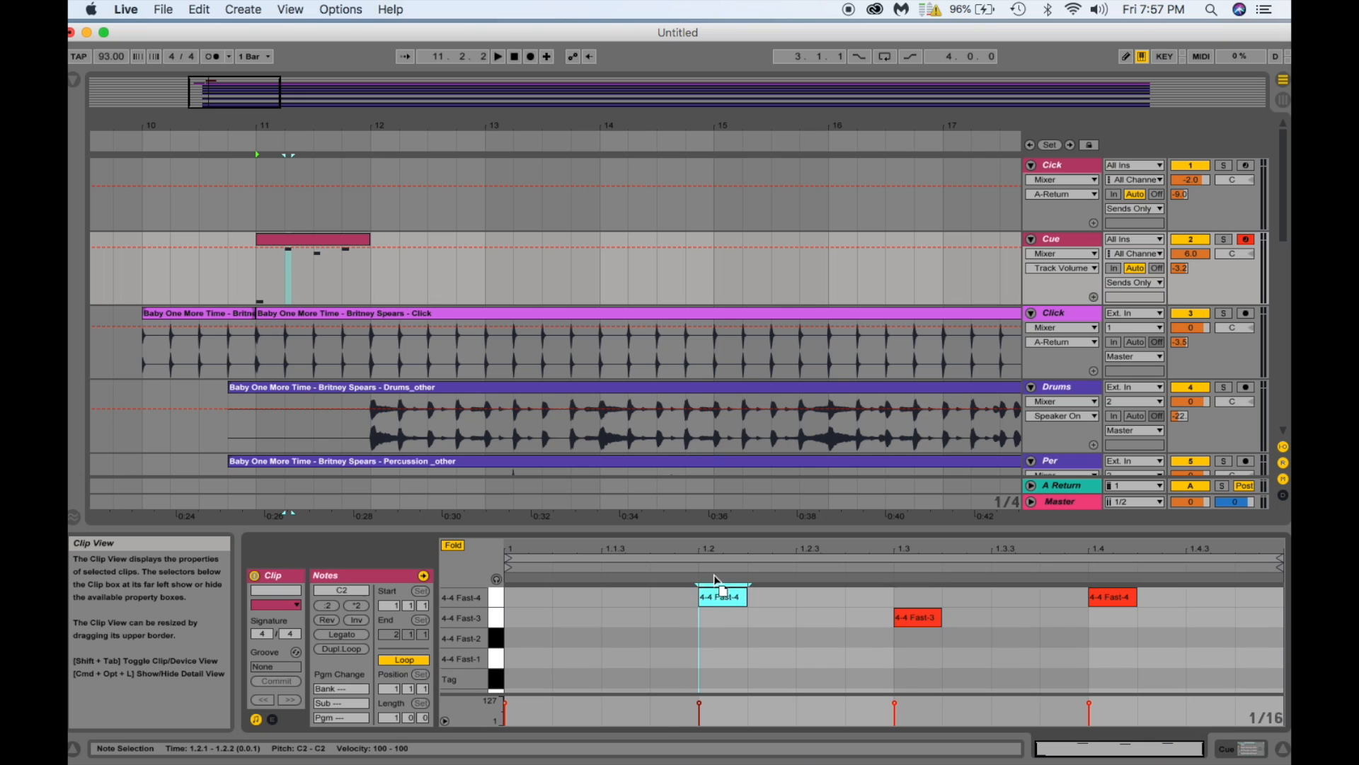
{"action": "left_click", "coordinate": [321, 237]}
{"action": "key", "text": "space"}
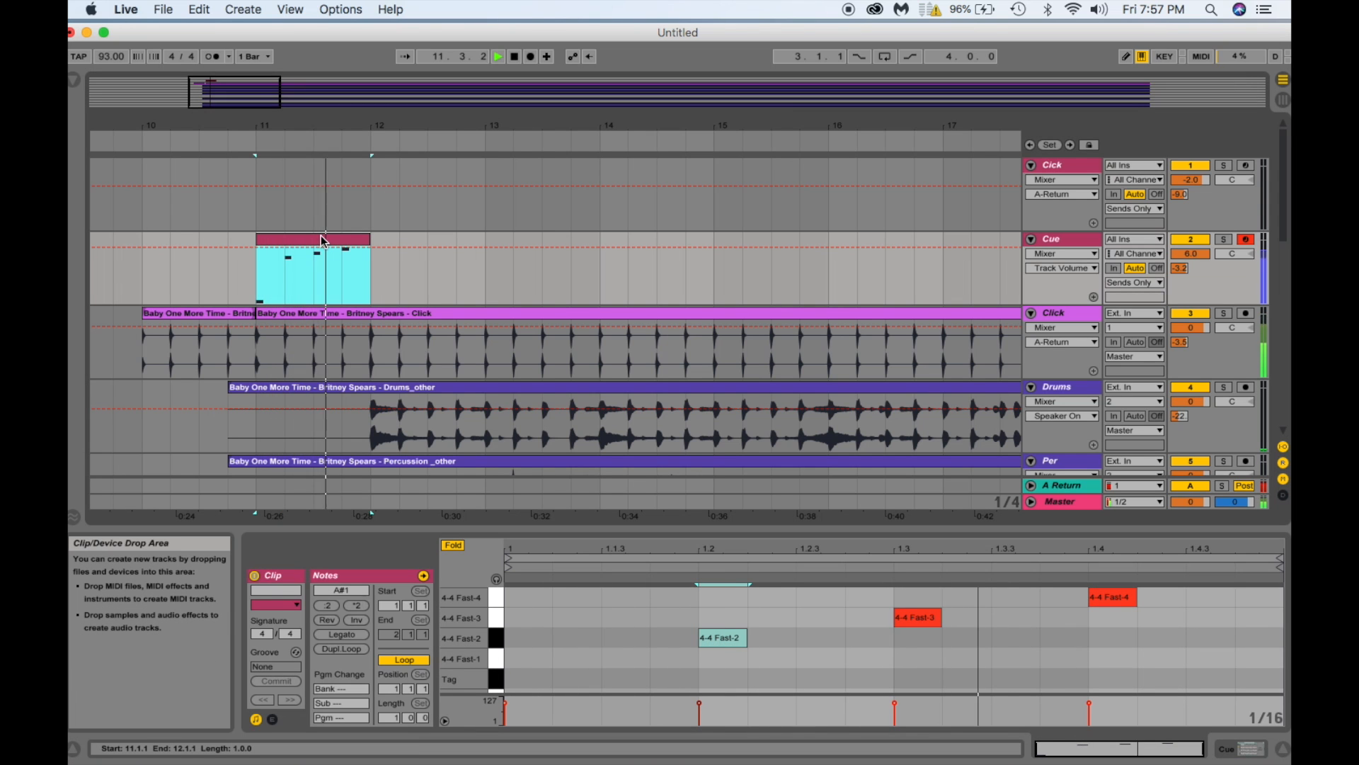
{"action": "key", "text": "space"}
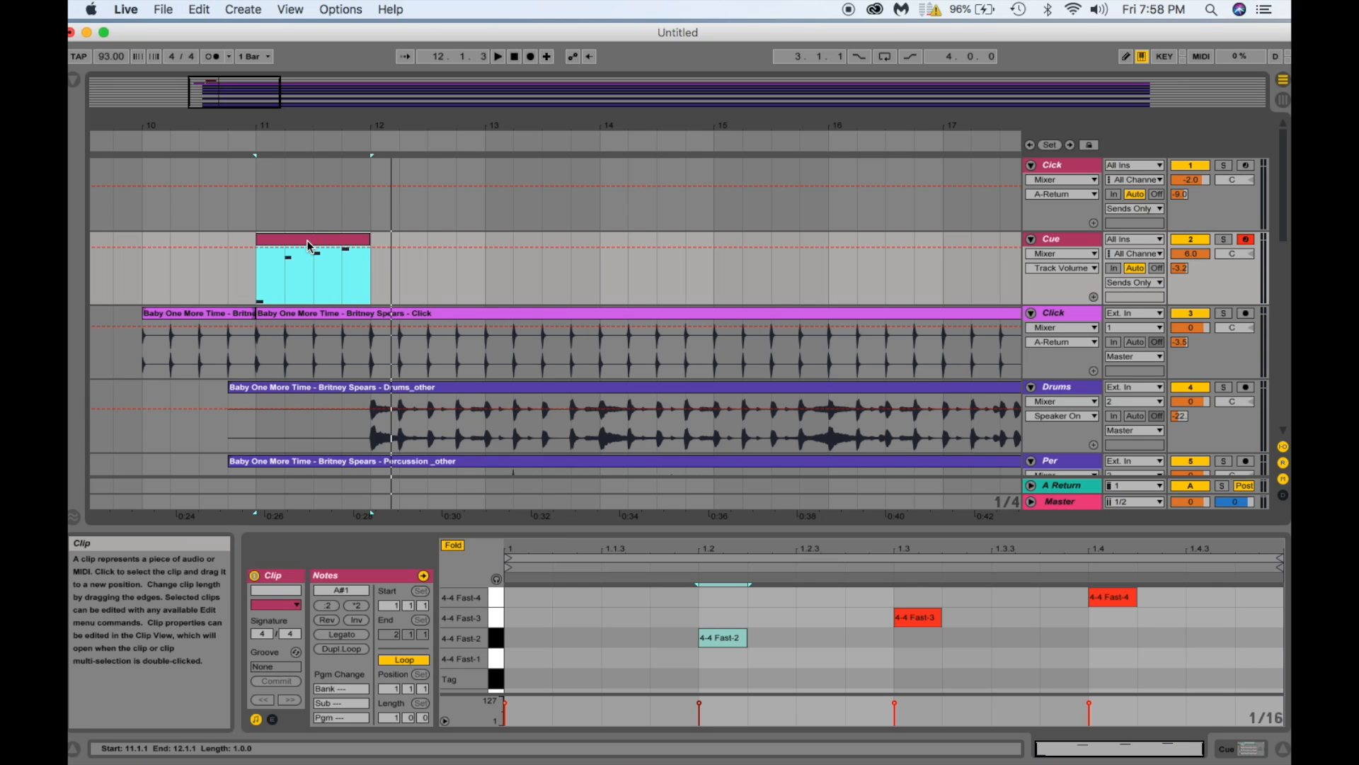
Paste a copy of the cue clip on the Cue track at bar 15, one bar before the keys re-enter.
{"action": "scroll", "coordinate": [609, 269], "scroll_direction": "down", "scroll_amount": 5}
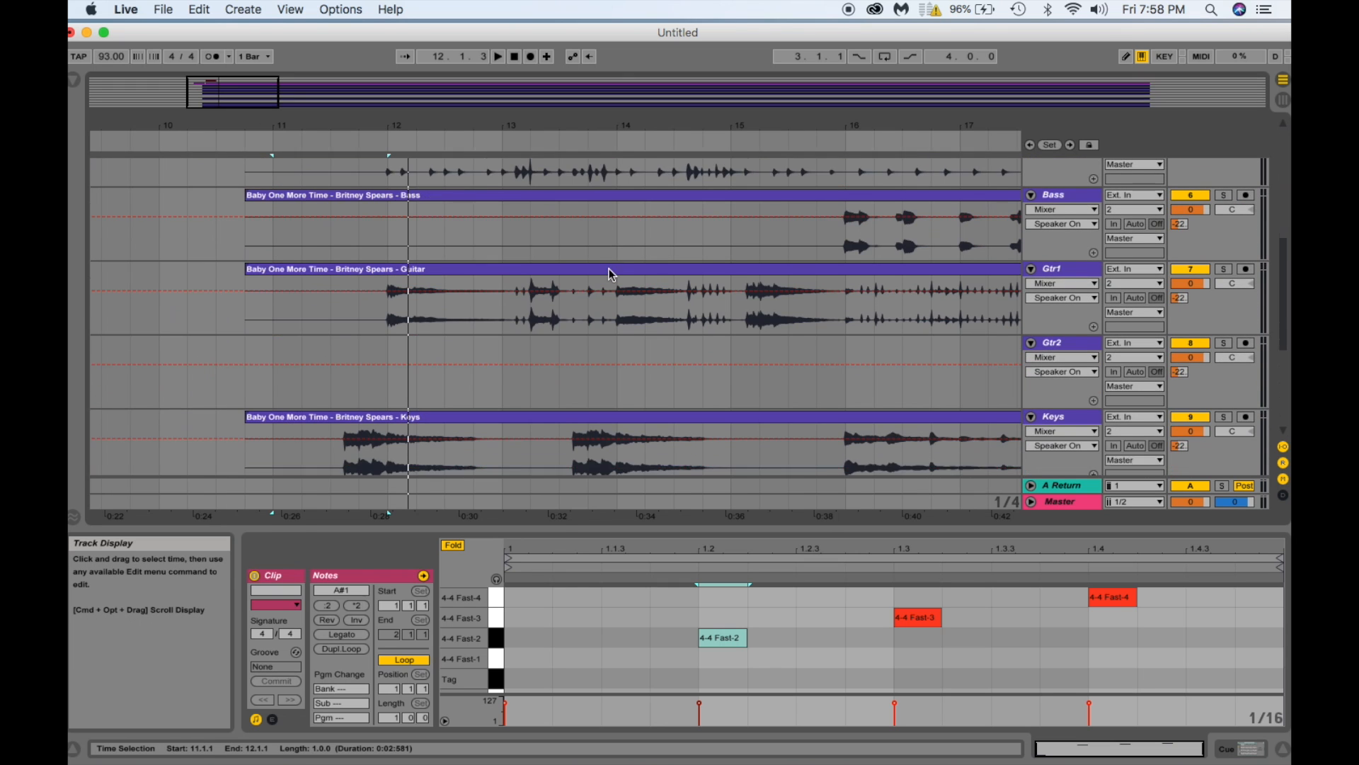
{"action": "scroll", "coordinate": [609, 269], "scroll_direction": "down", "scroll_amount": 4}
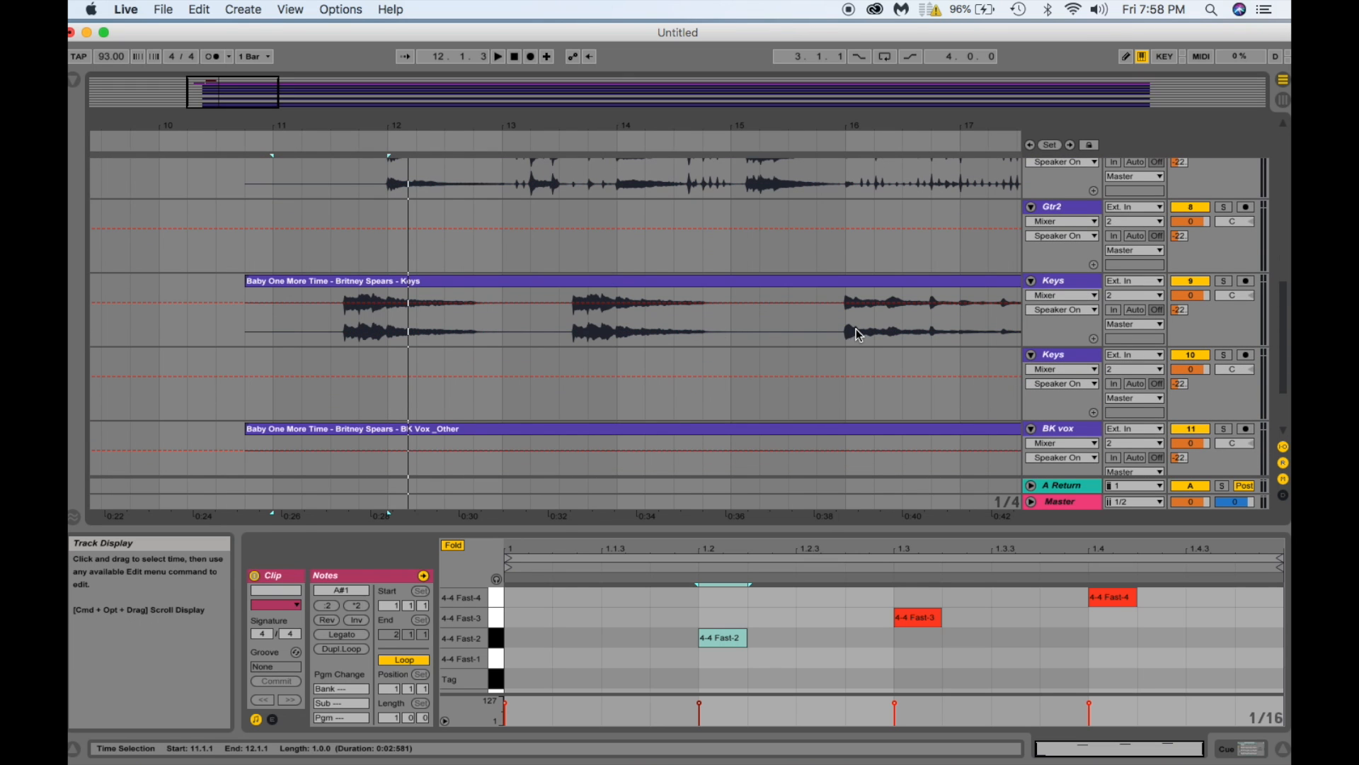
{"action": "scroll", "coordinate": [860, 327], "scroll_direction": "right", "scroll_amount": 5}
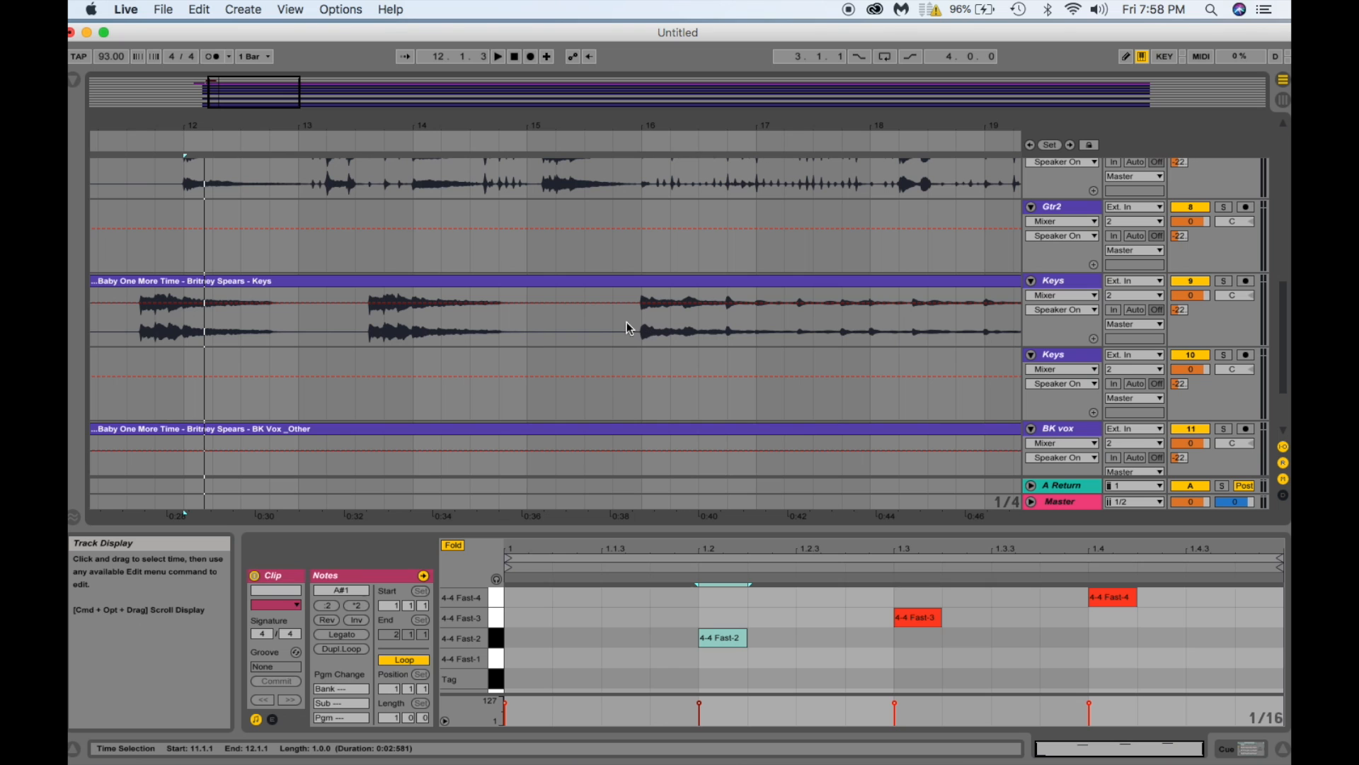
{"action": "left_click", "coordinate": [528, 320]}
{"action": "scroll", "coordinate": [528, 320], "scroll_direction": "up", "scroll_amount": 10}
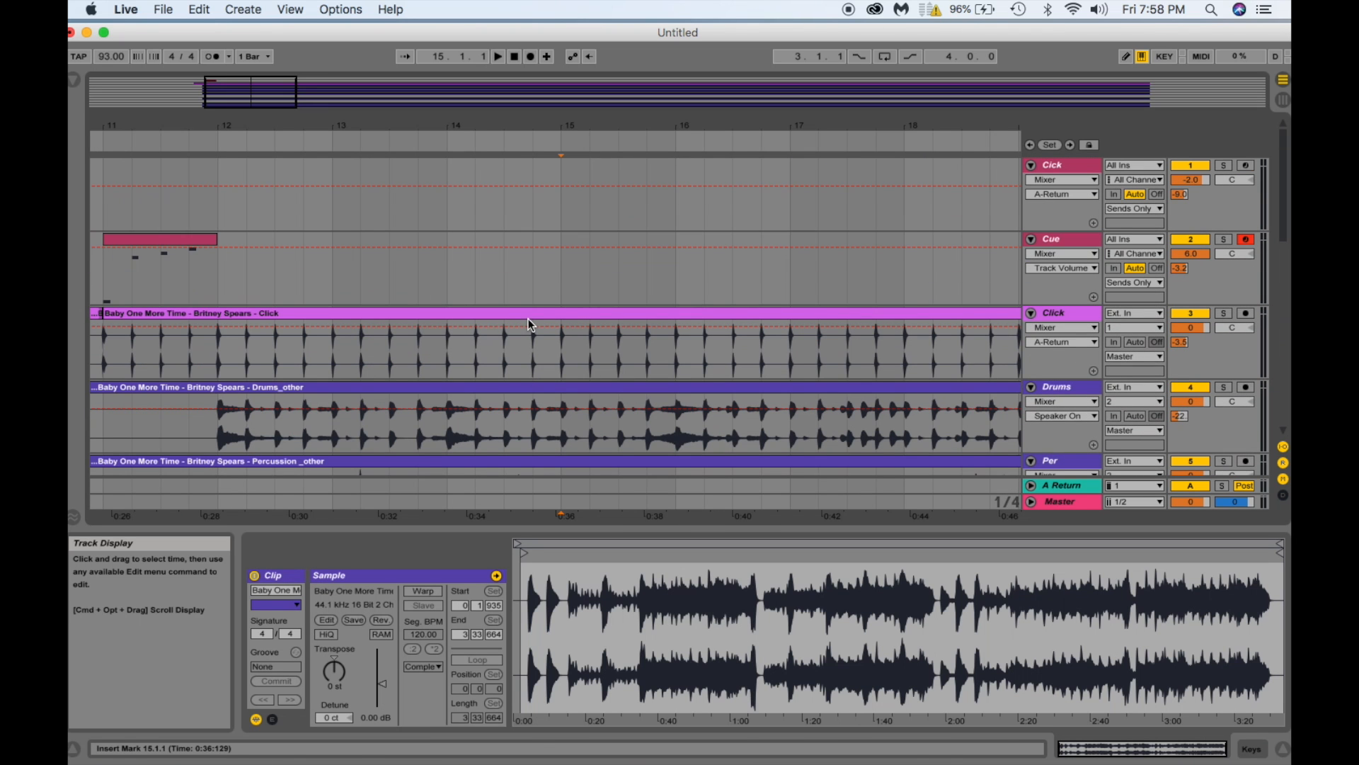
{"action": "left_click", "coordinate": [563, 274]}
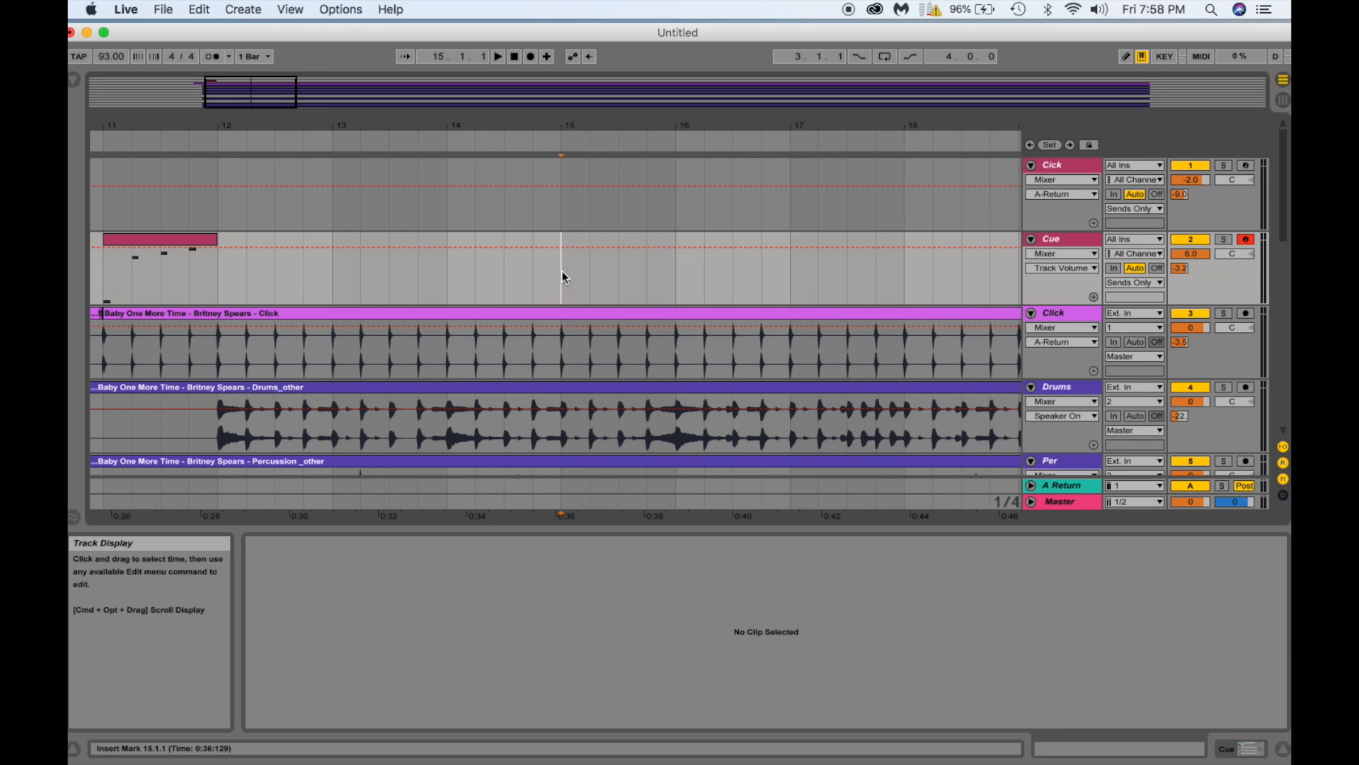
{"action": "key", "text": "super+v"}
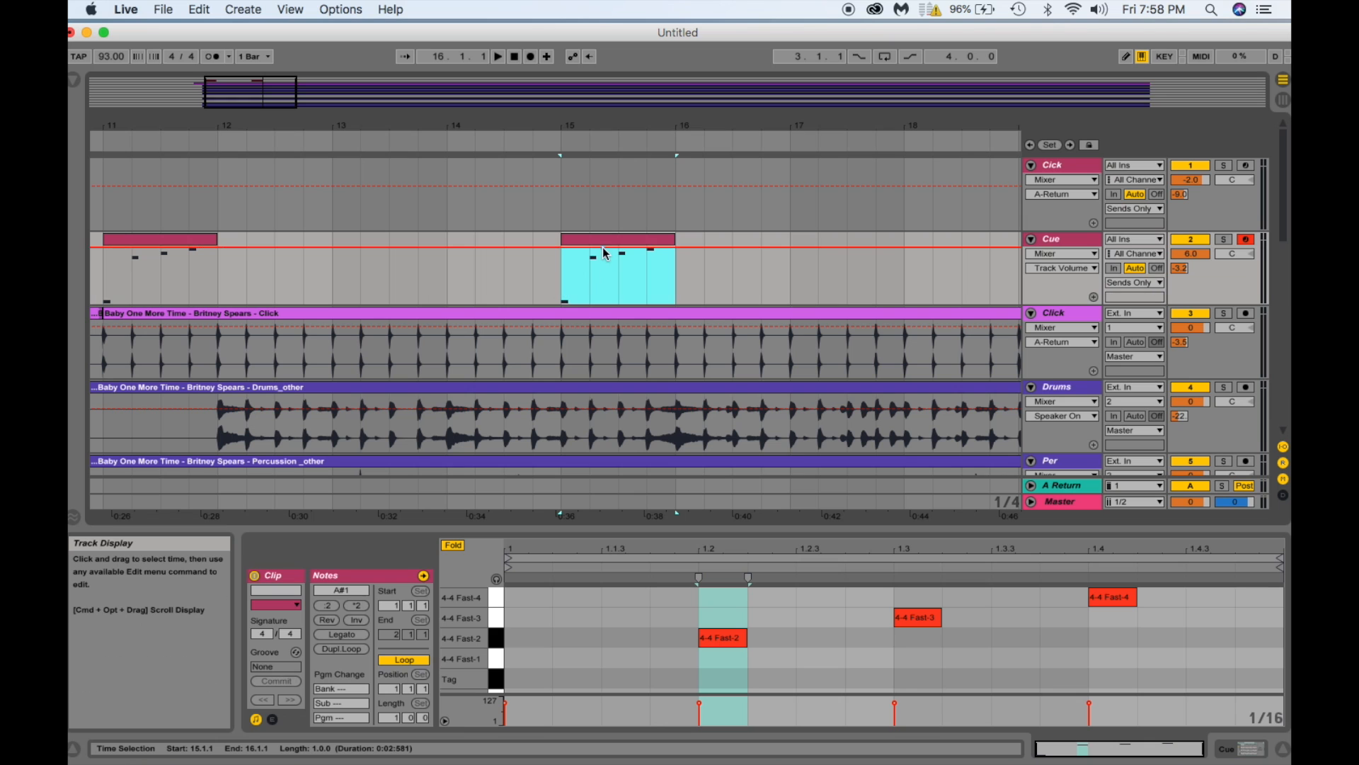
Change the first note of the bar 15 cue clip from Intro to Verse.
{"action": "scroll", "coordinate": [567, 681], "scroll_direction": "down", "scroll_amount": 5}
{"action": "scroll", "coordinate": [568, 682], "scroll_direction": "down", "scroll_amount": 2}
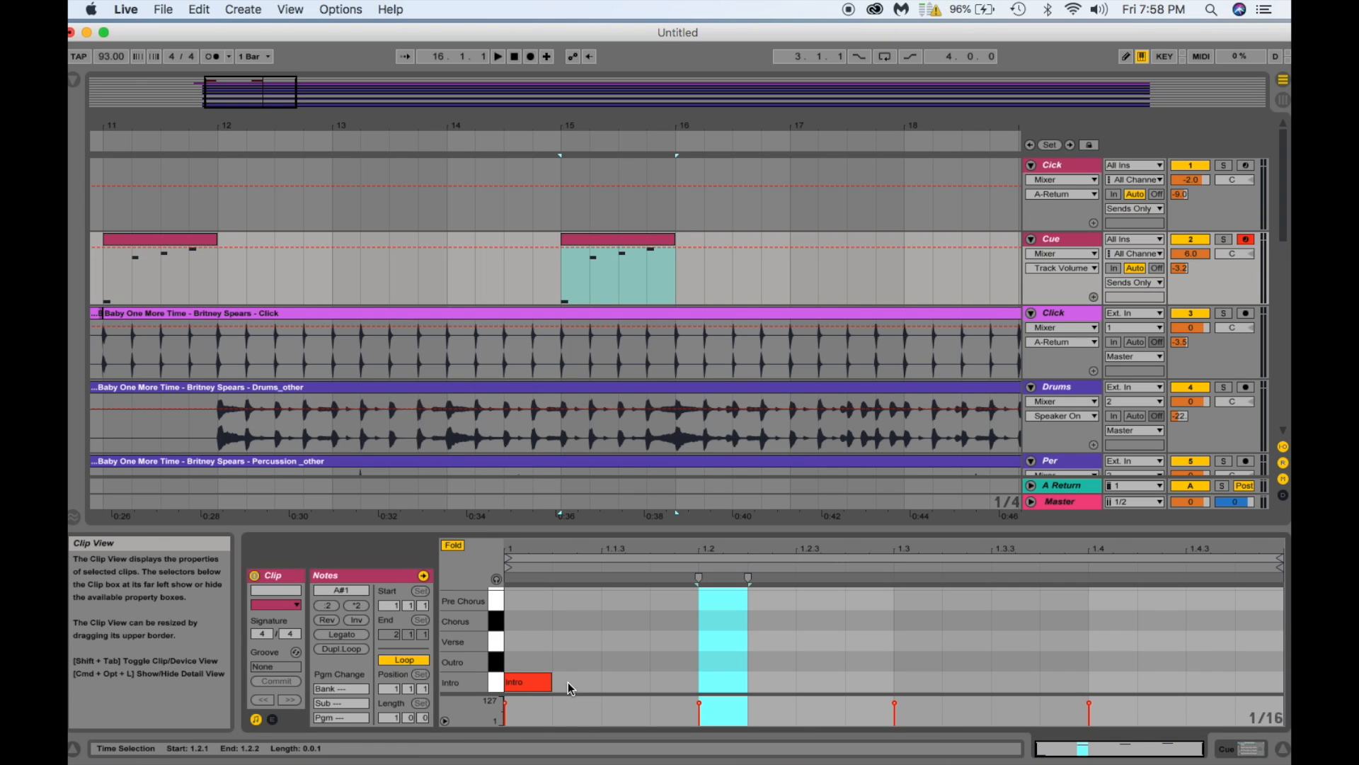
{"action": "left_click", "coordinate": [524, 681]}
{"action": "left_click_drag", "start_coordinate": [525, 685], "coordinate": [525, 648]}
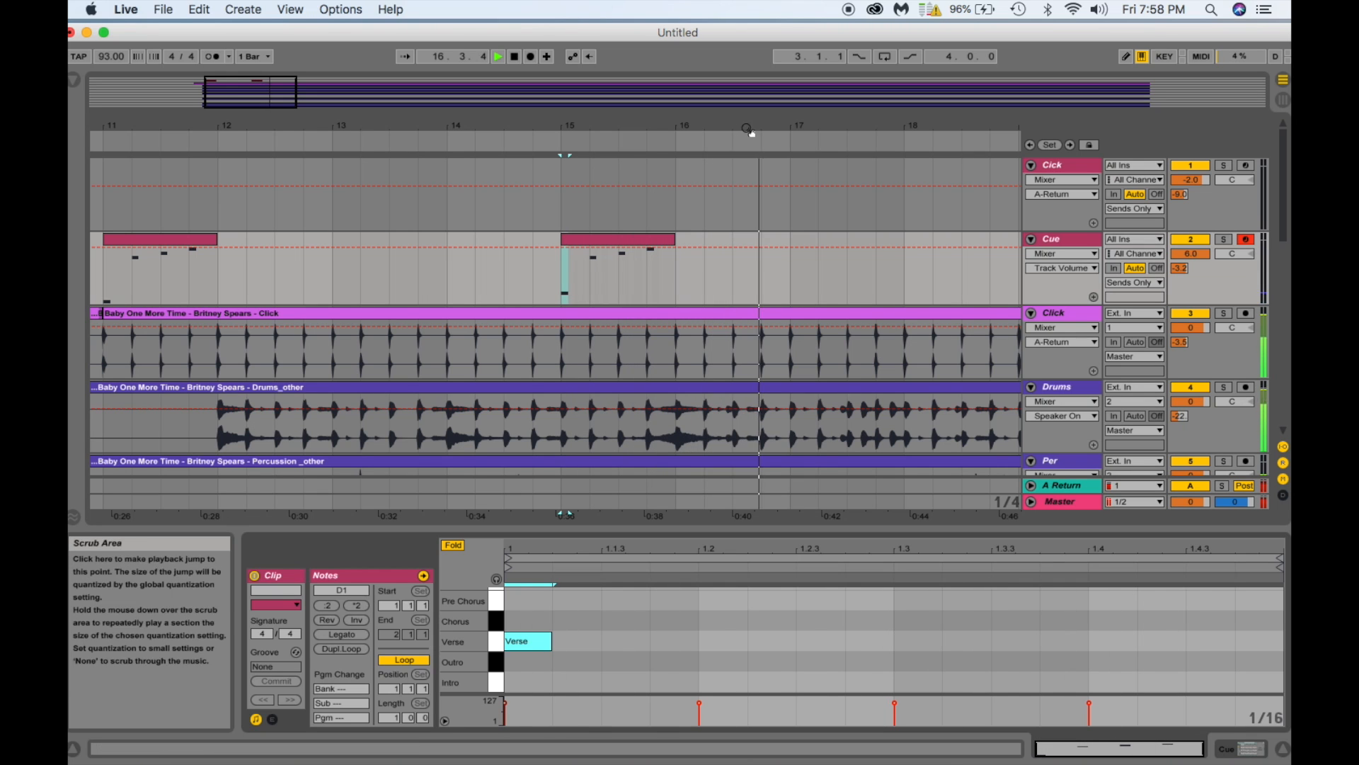
Check the keys and vocal waveforms for the next section change and paste the cue clip on the Cue track at bar 23.
{"action": "left_click_drag", "start_coordinate": [748, 127], "coordinate": [411, 63]}
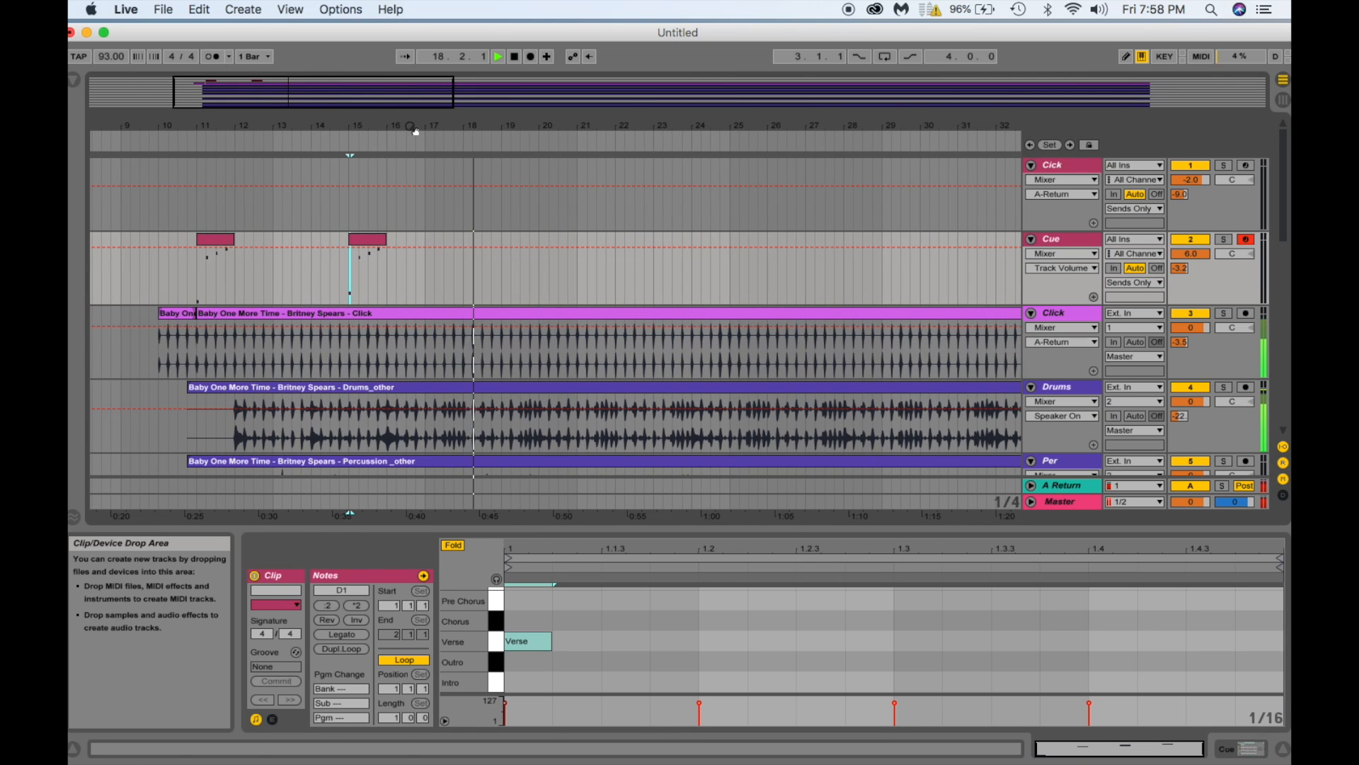
{"action": "scroll", "coordinate": [574, 337], "scroll_direction": "down", "scroll_amount": 10}
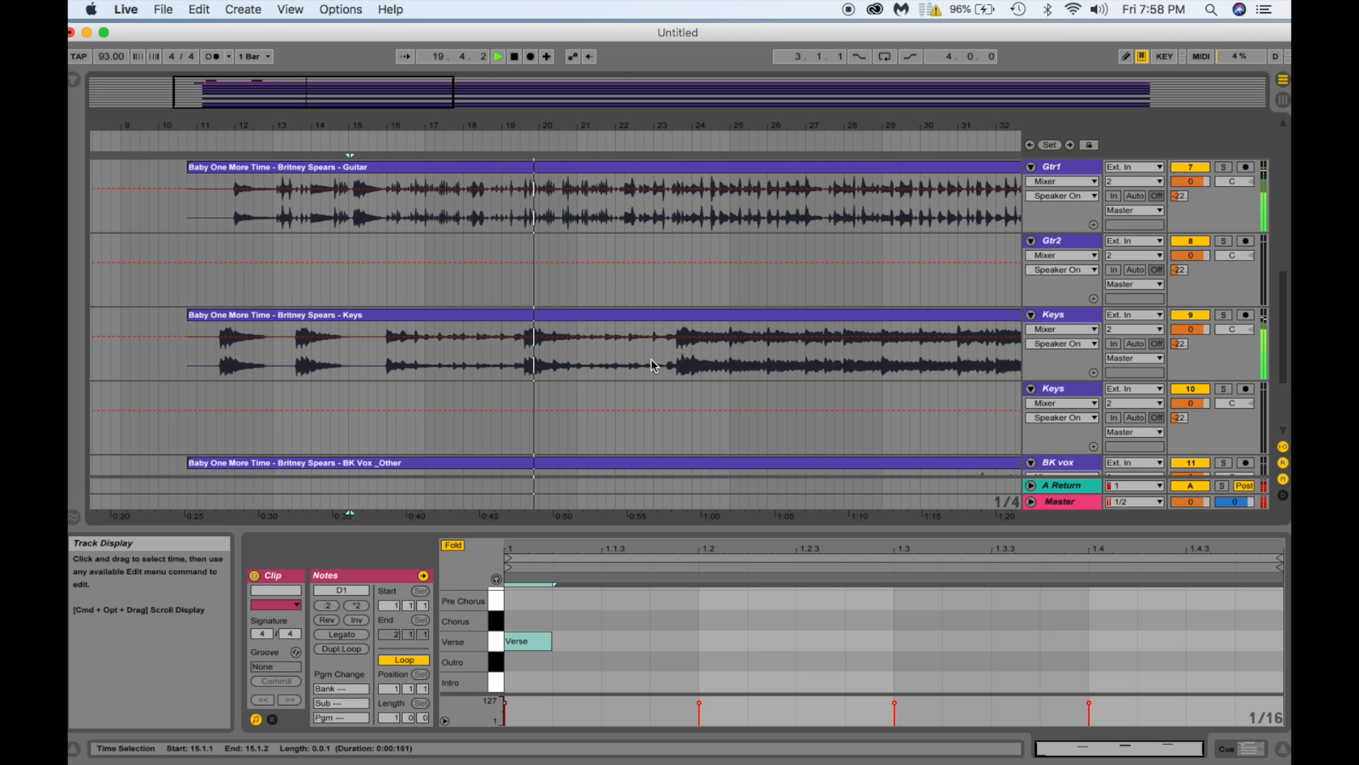
{"action": "scroll", "coordinate": [651, 359], "scroll_direction": "up", "scroll_amount": 8}
{"action": "scroll", "coordinate": [651, 358], "scroll_direction": "down", "scroll_amount": 10}
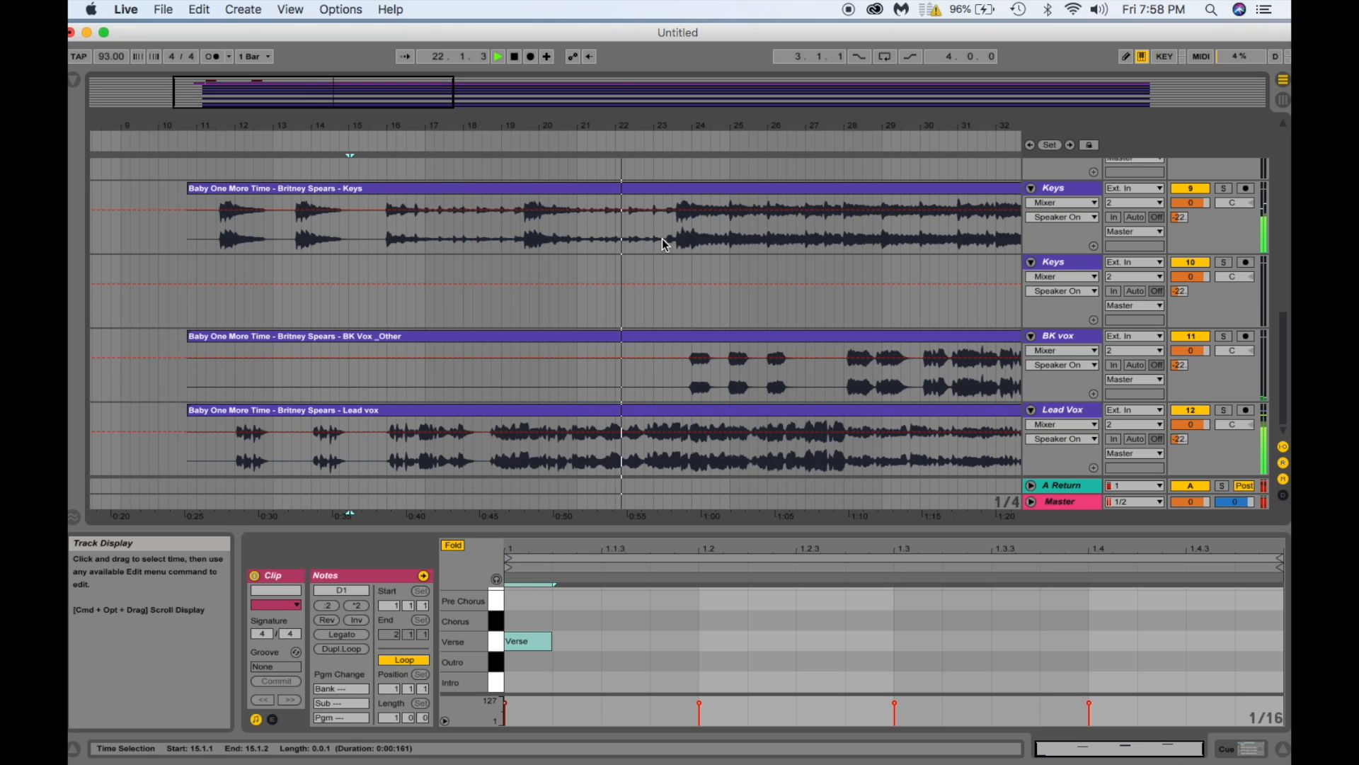
{"action": "scroll", "coordinate": [662, 243], "scroll_direction": "up", "scroll_amount": 10}
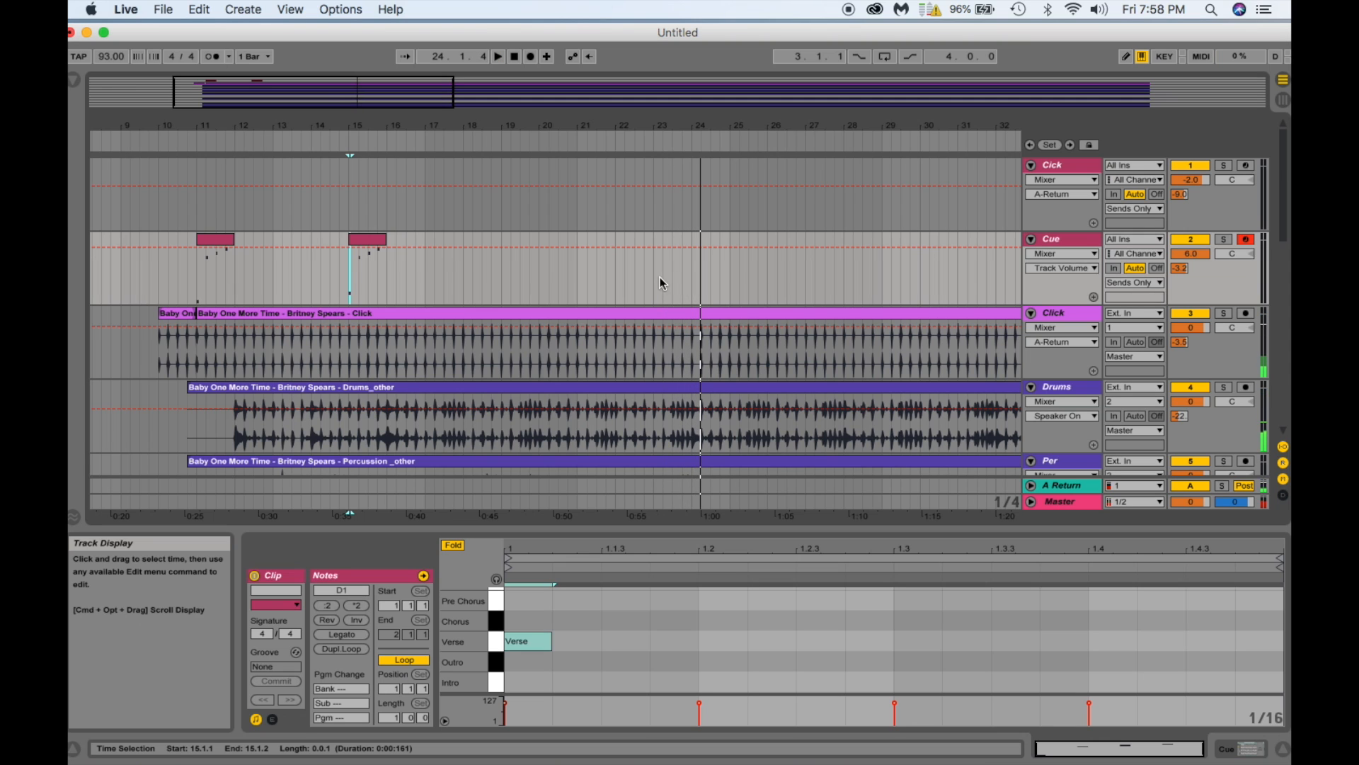
{"action": "left_click", "coordinate": [653, 281]}
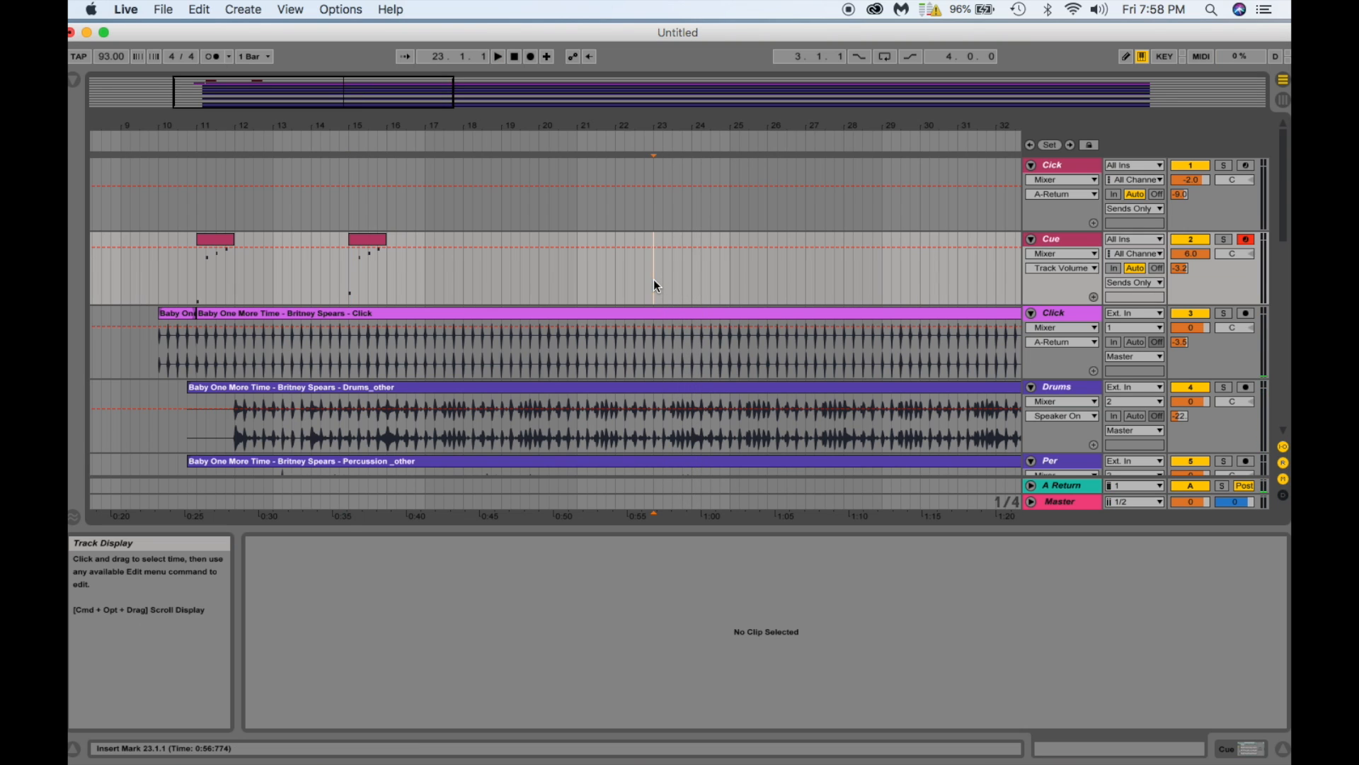
{"action": "key", "text": "super+shift+m"}
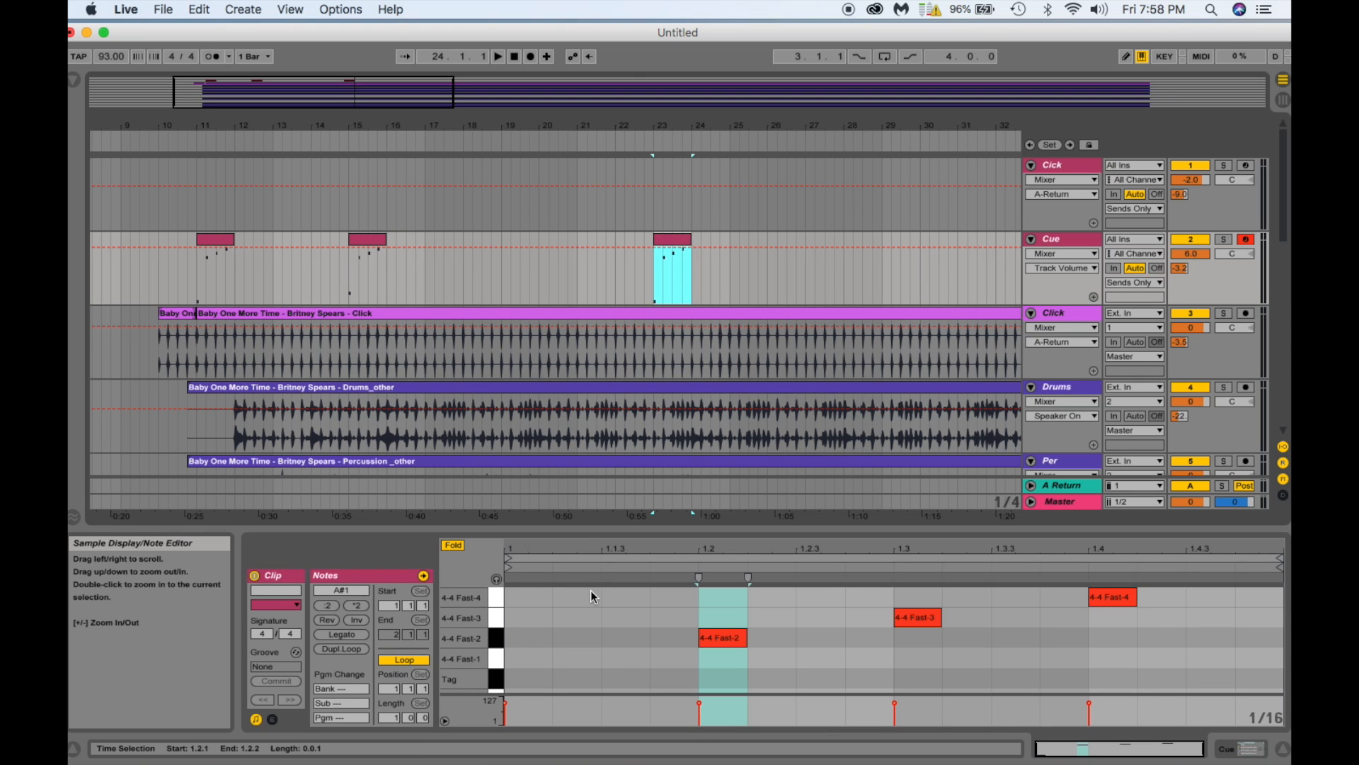
Change the first note of the bar 23 cue clip from Intro to Pre Chorus and play the song from there.
{"action": "left_click", "coordinate": [522, 686]}
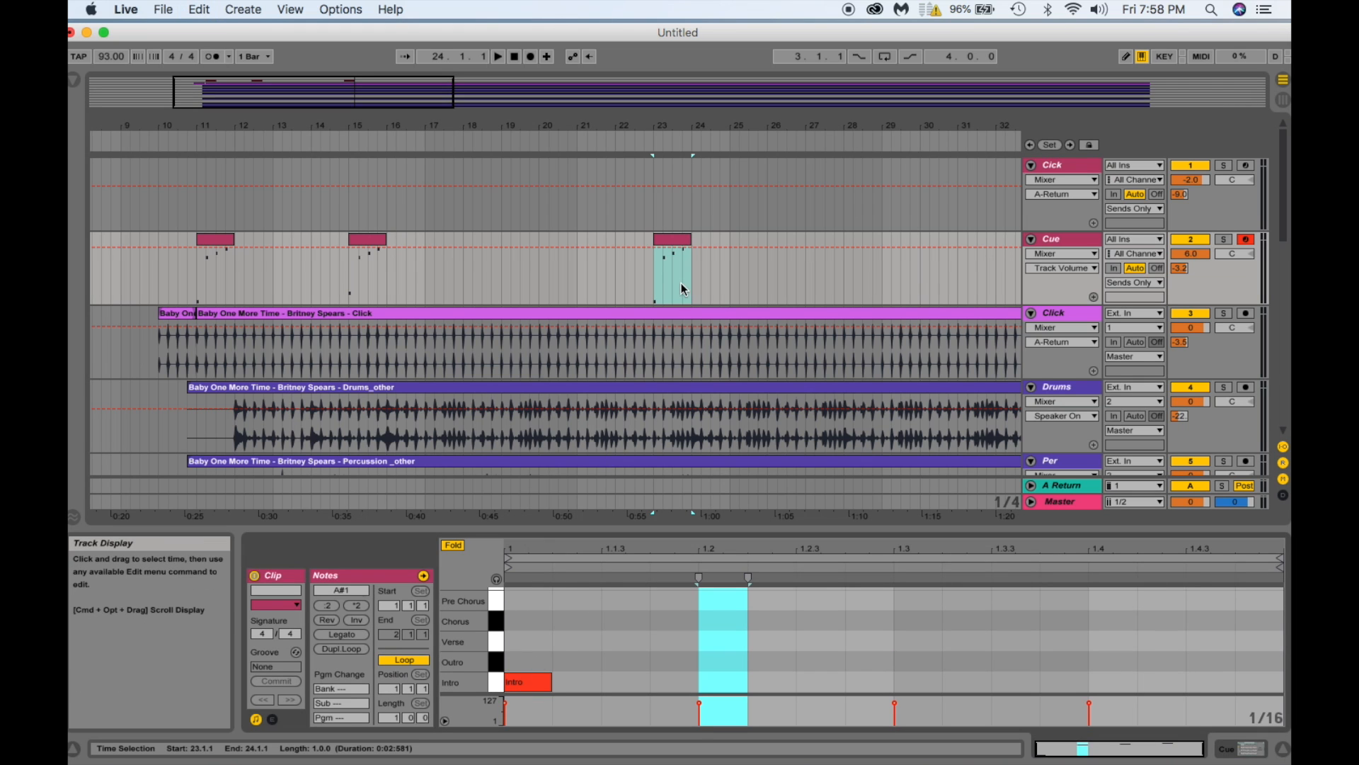
{"action": "left_click", "coordinate": [526, 687]}
{"action": "left_click_drag", "start_coordinate": [526, 688], "coordinate": [534, 605]}
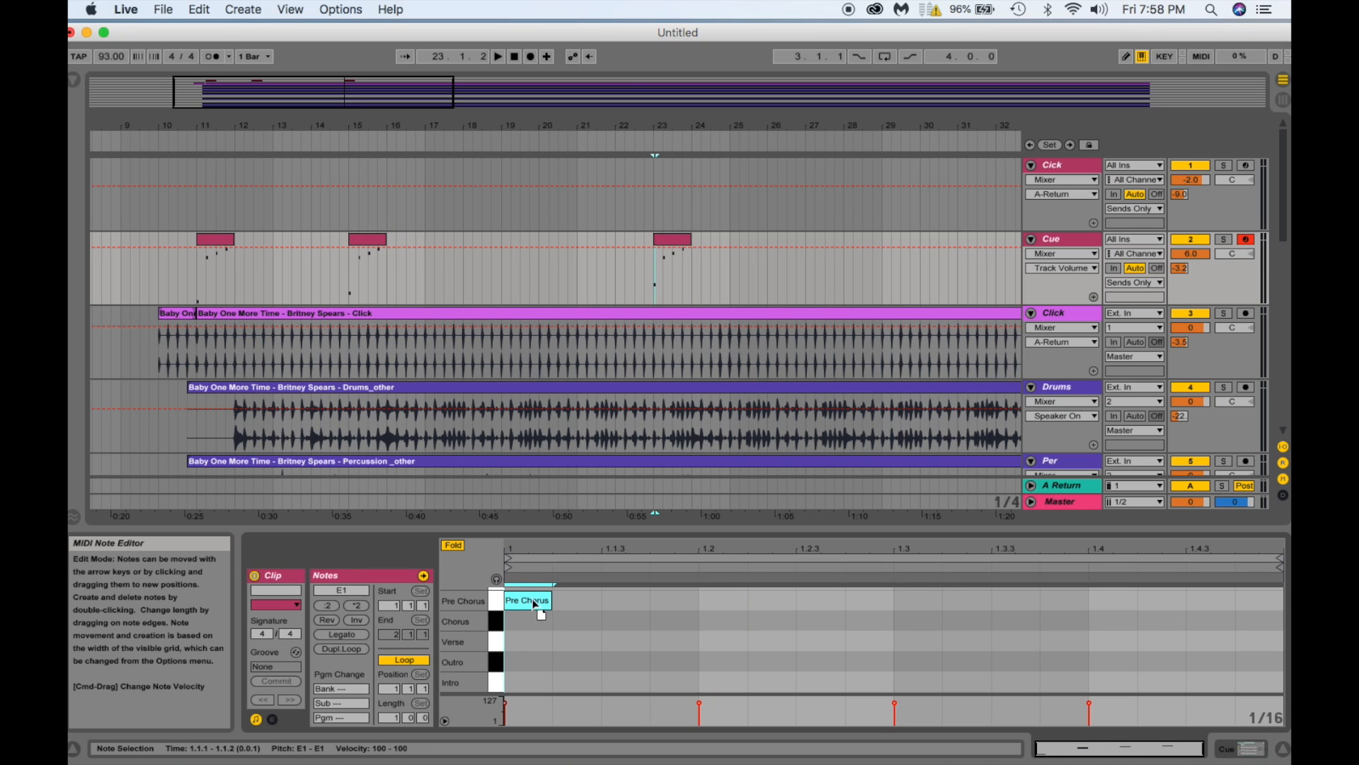
{"action": "key", "text": "space"}
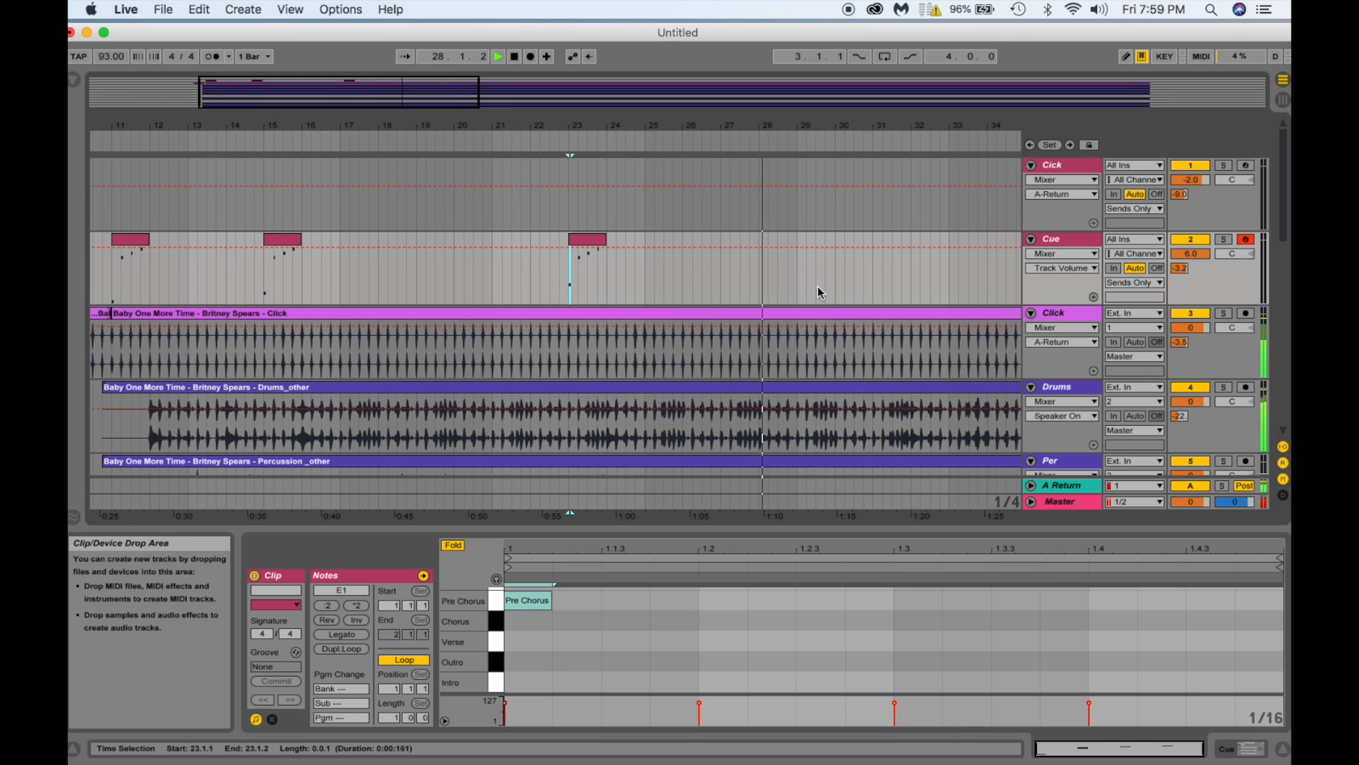
{"action": "key", "text": "space"}
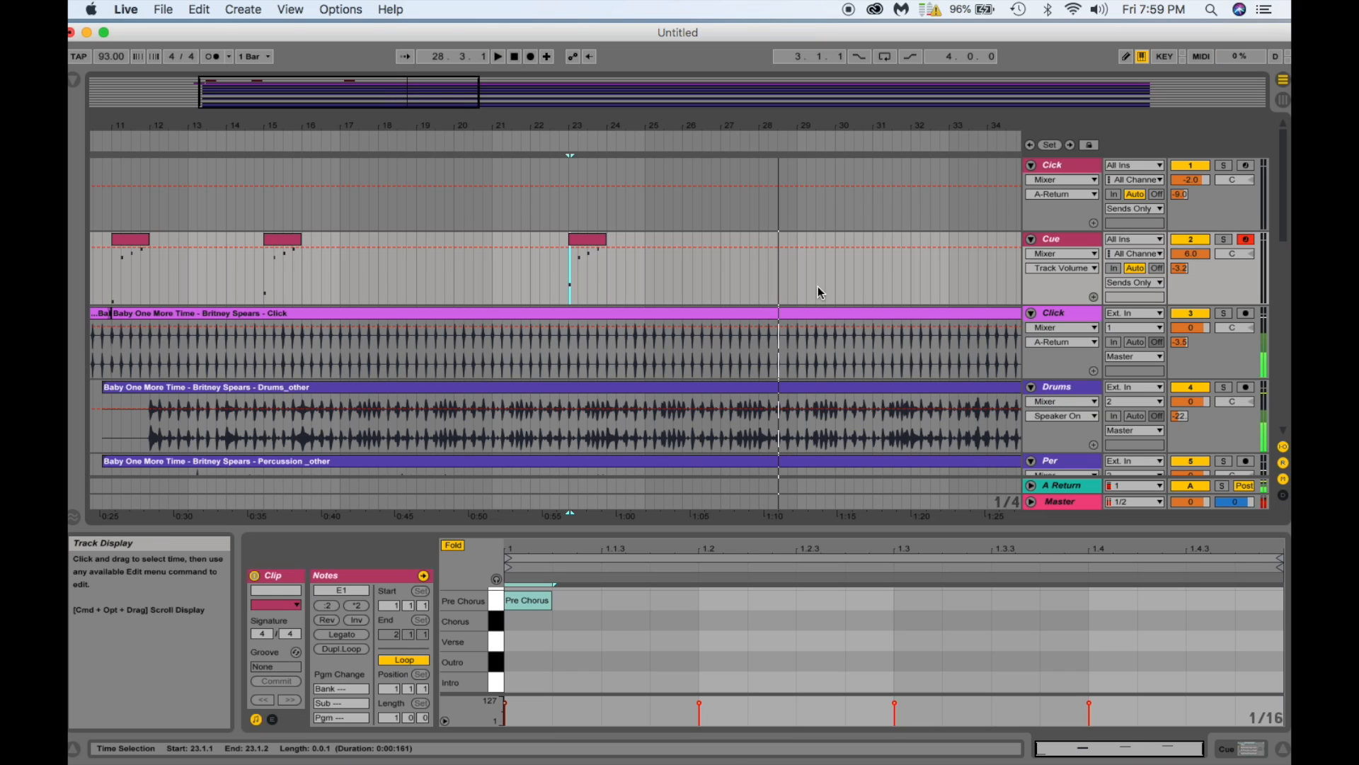
Paste the cue clip on the Cue track at bar 27, change its Intro note to Chorus and play it back.
{"action": "left_click", "coordinate": [721, 279]}
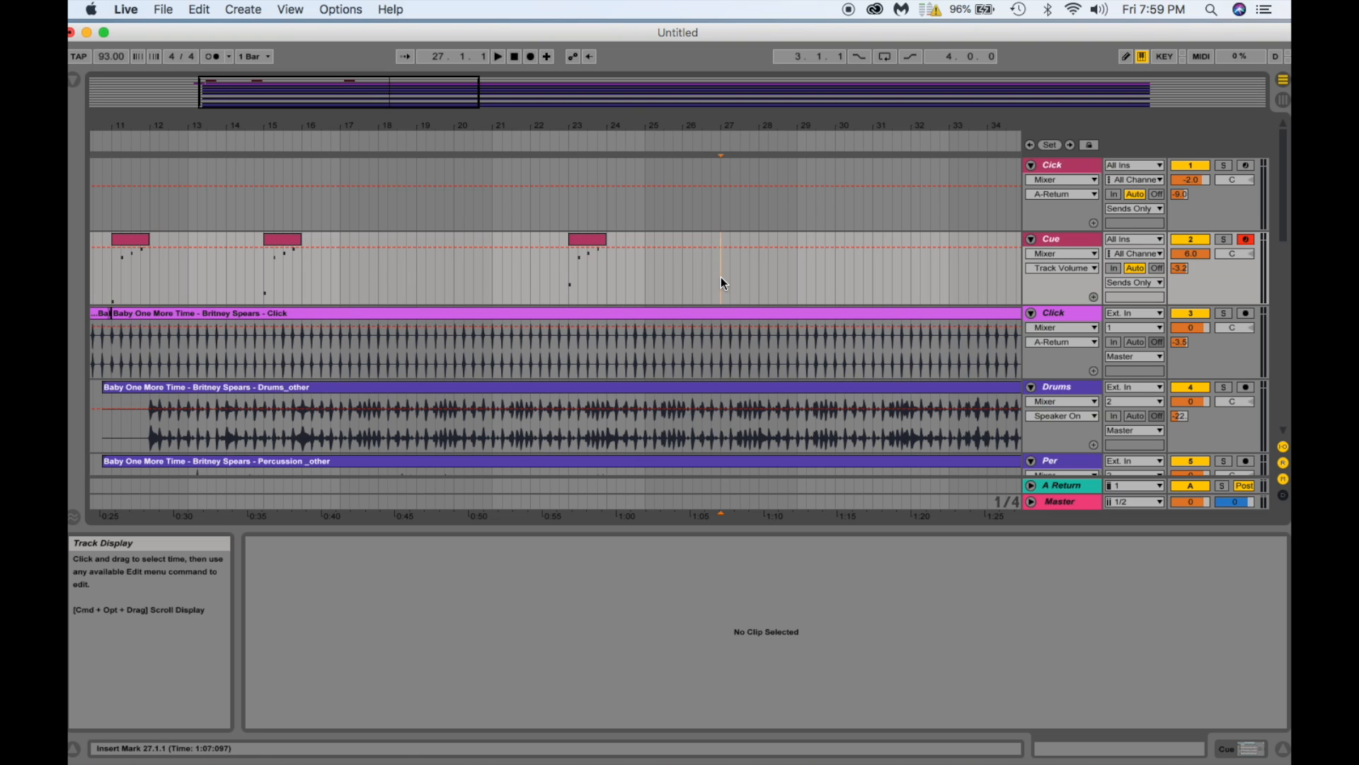
{"action": "key", "text": "super+shift+m"}
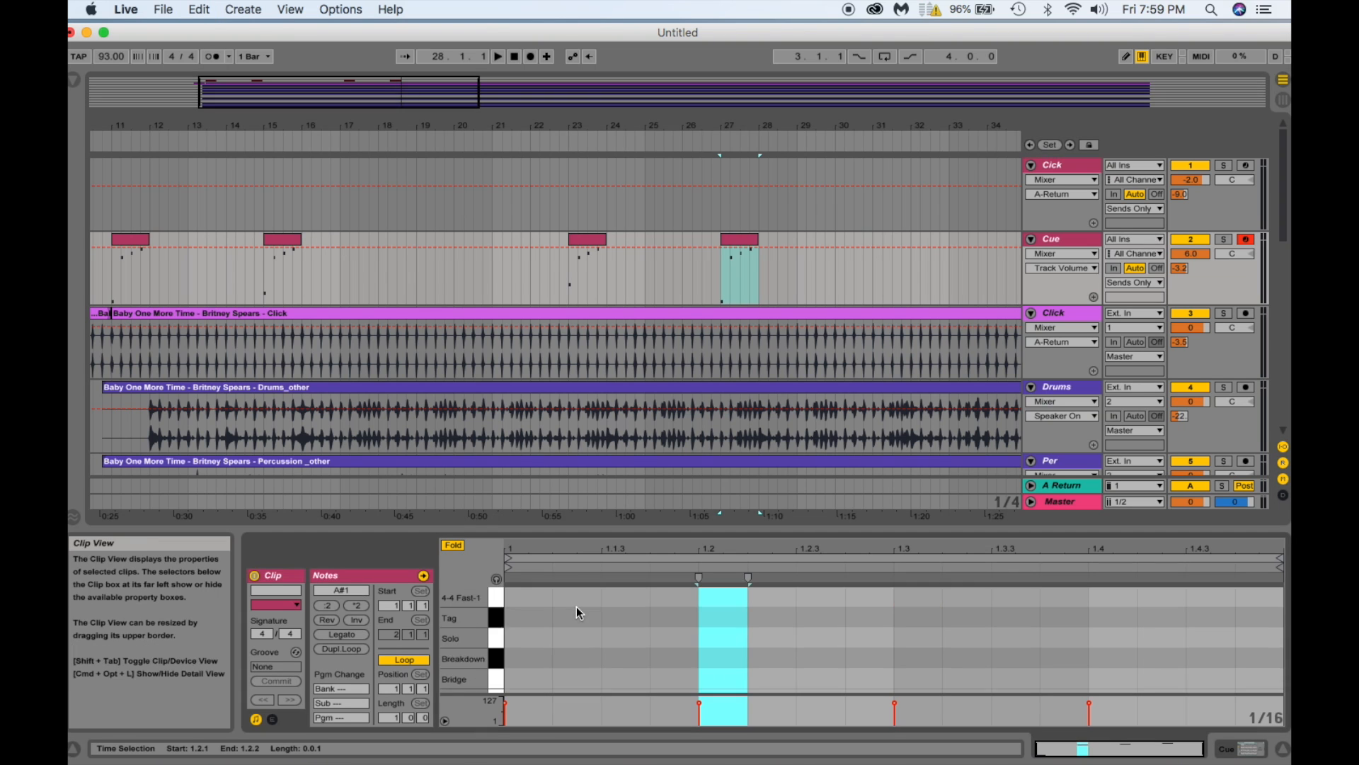
{"action": "scroll", "coordinate": [576, 606], "scroll_direction": "down", "scroll_amount": 3}
{"action": "left_click_drag", "start_coordinate": [525, 681], "coordinate": [532, 630]}
{"action": "key", "text": "space"}
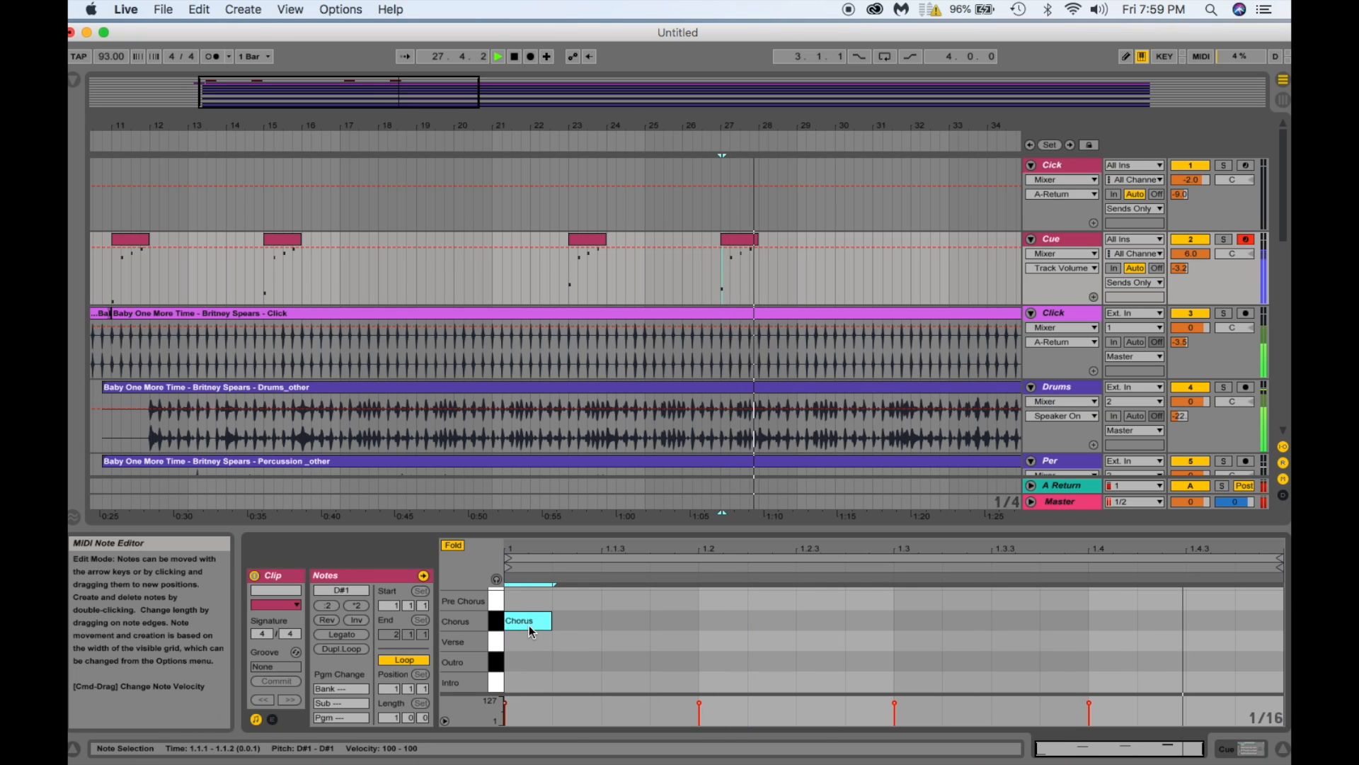
{"action": "key", "text": "space"}
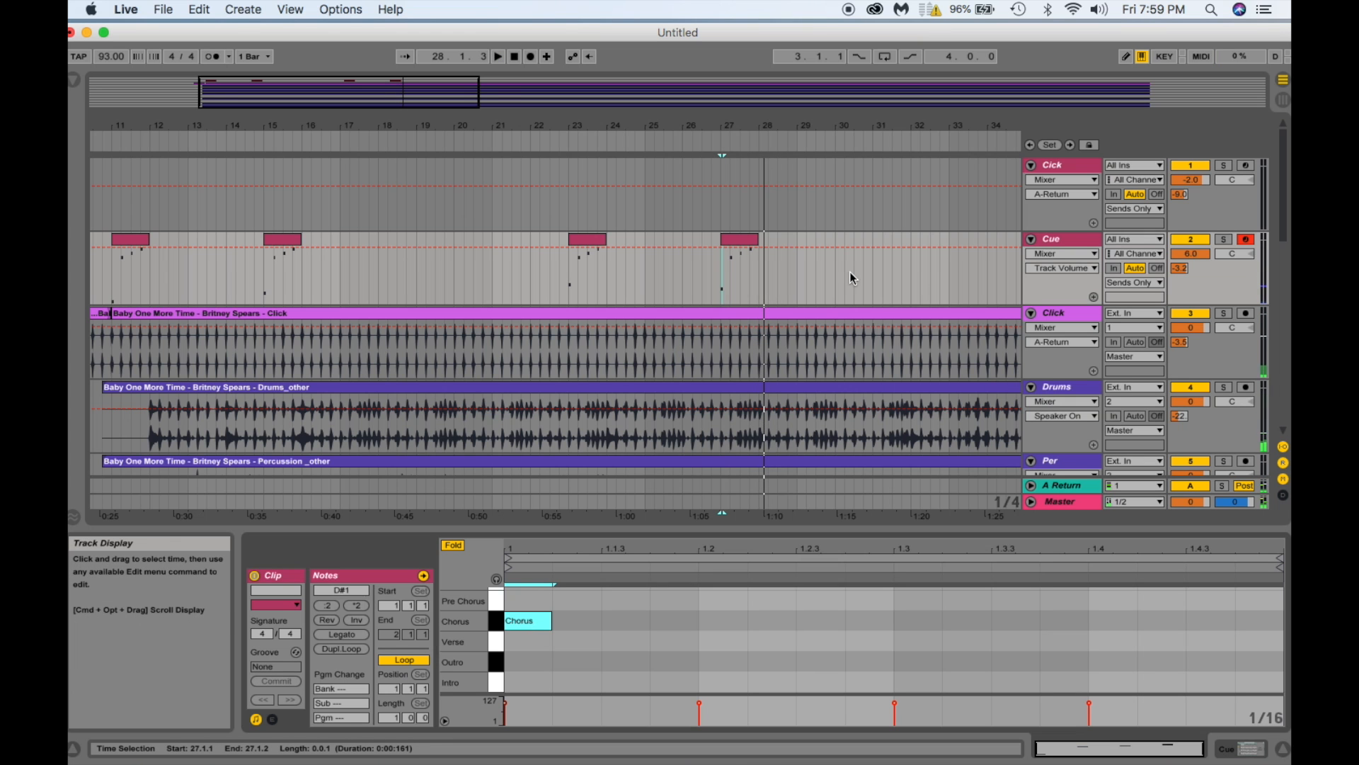
Paste the cue clip on the Cue track at bar 91, near the end of the song.
{"action": "scroll", "coordinate": [850, 270], "scroll_direction": "right", "scroll_amount": 5}
{"action": "scroll", "coordinate": [850, 270], "scroll_direction": "right", "scroll_amount": 20}
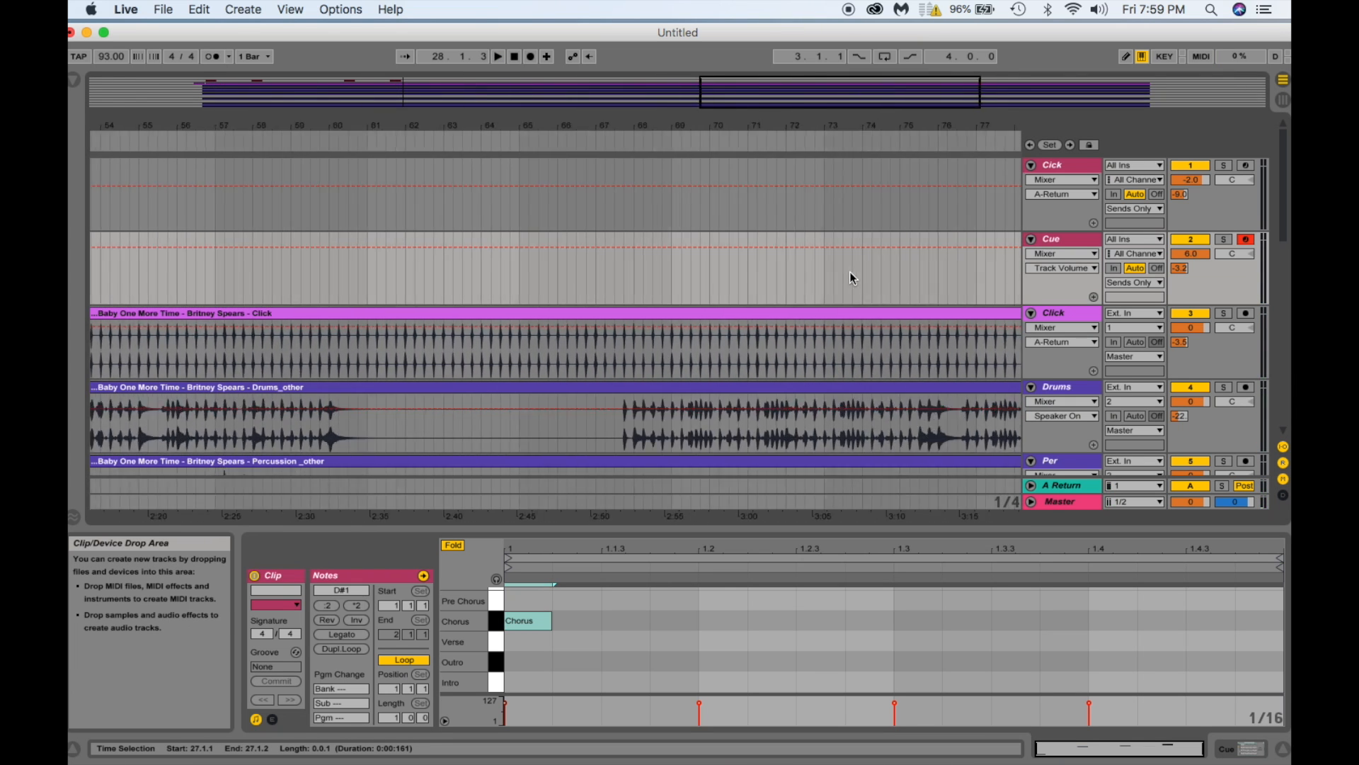
{"action": "left_click", "coordinate": [572, 281]}
{"action": "key", "text": "super+v"}
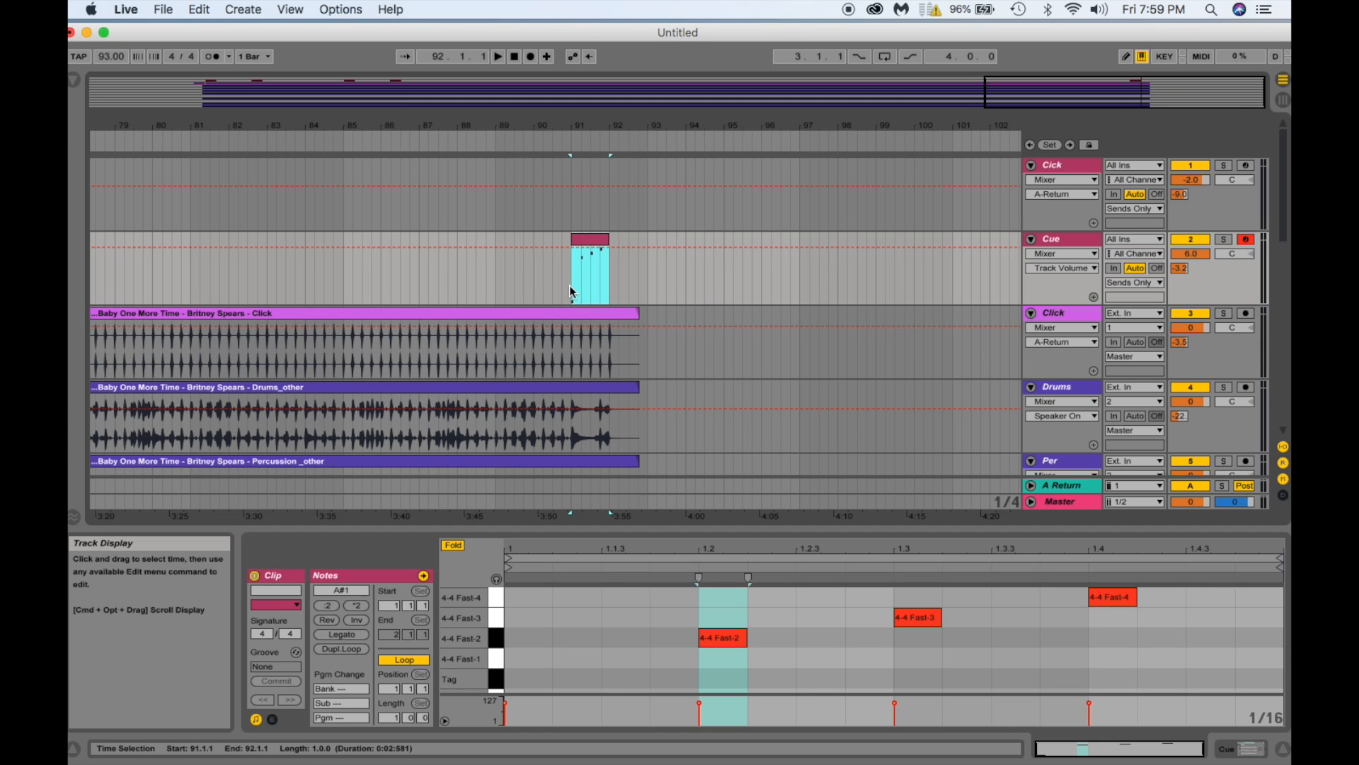
Change the first note of the bar 91 cue clip to Tag and play the clip back.
{"action": "scroll", "coordinate": [567, 638], "scroll_direction": "up", "scroll_amount": 3}
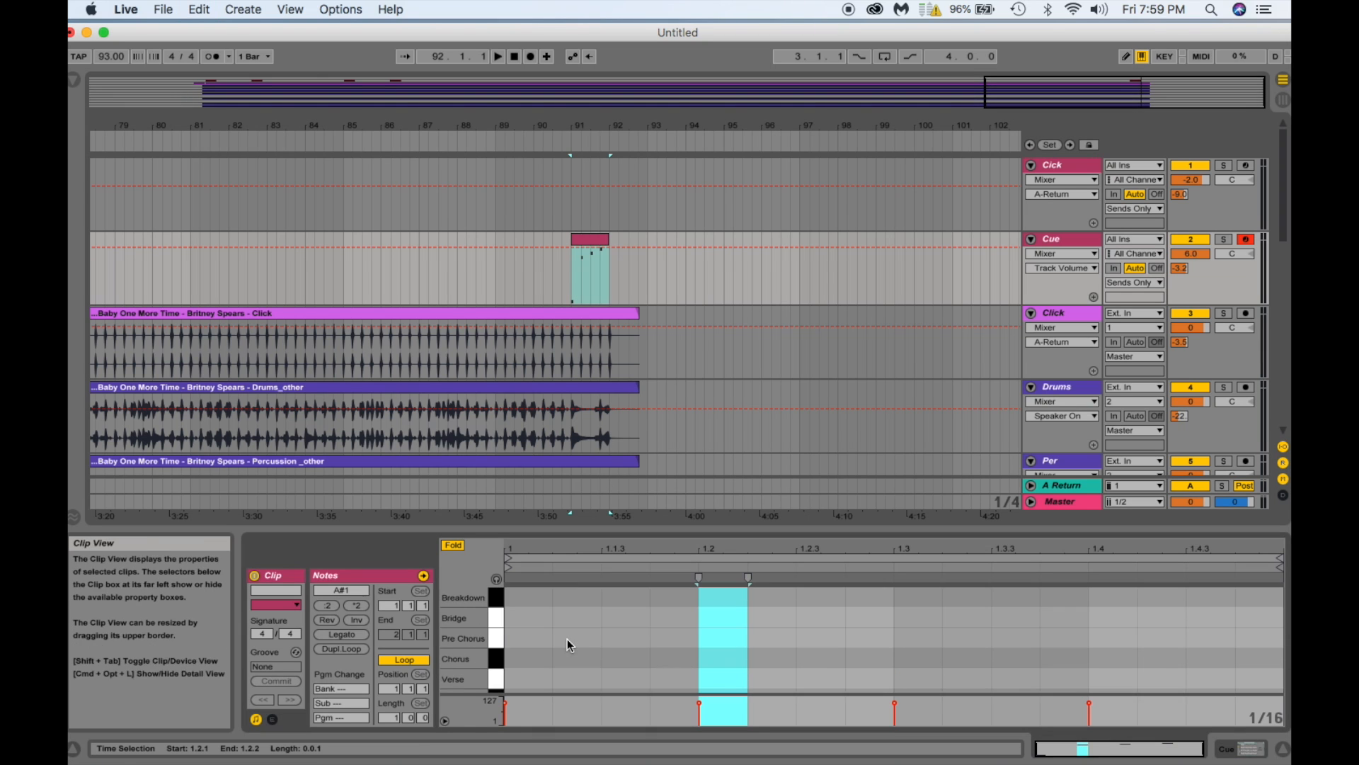
{"action": "scroll", "coordinate": [567, 637], "scroll_direction": "down", "scroll_amount": 2}
{"action": "mouse_move", "coordinate": [520, 678]}
{"action": "left_mouse_down"}
{"action": "mouse_move", "coordinate": [525, 569]}
{"action": "mouse_move", "coordinate": [526, 663]}
{"action": "left_mouse_up"}
{"action": "mouse_move", "coordinate": [529, 684]}
{"action": "left_mouse_down"}
{"action": "mouse_move", "coordinate": [531, 604]}
{"action": "mouse_move", "coordinate": [532, 680]}
{"action": "left_mouse_up"}
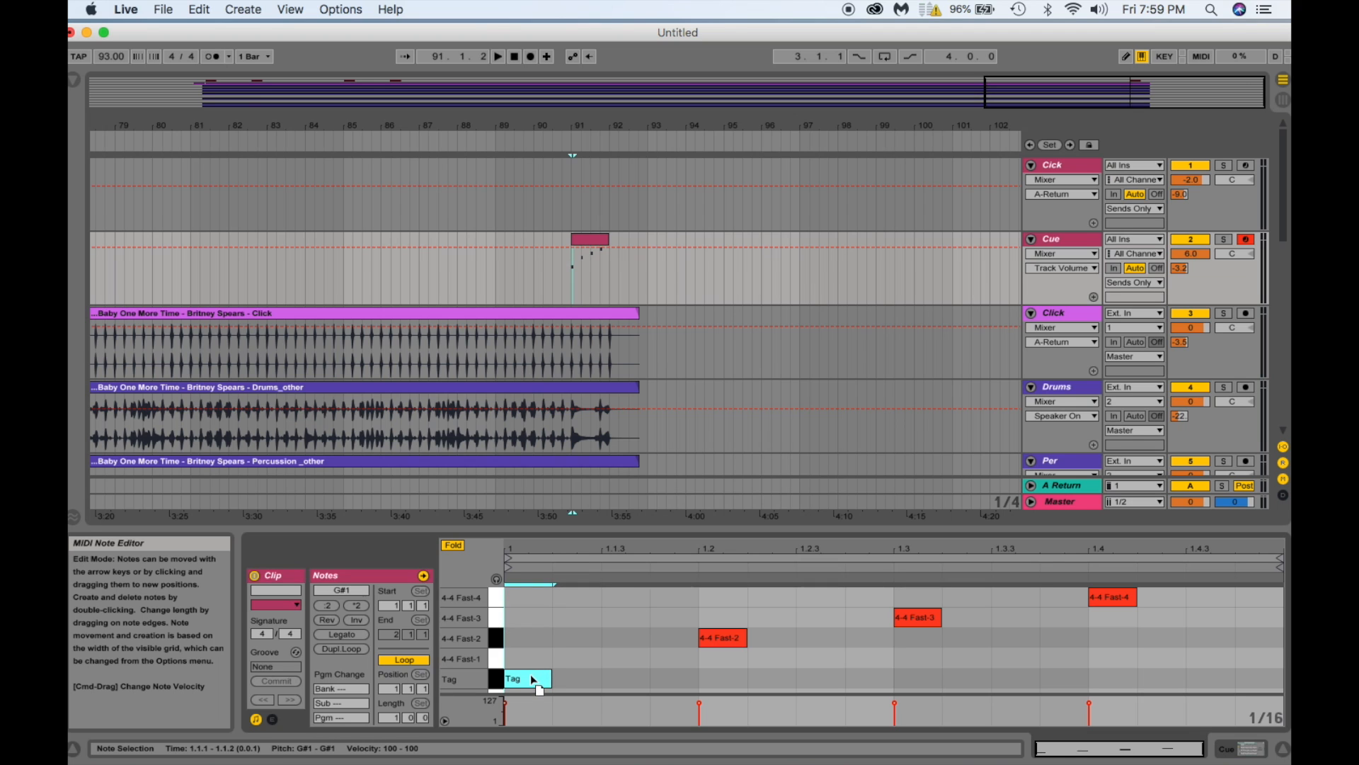
{"action": "key", "text": "space"}
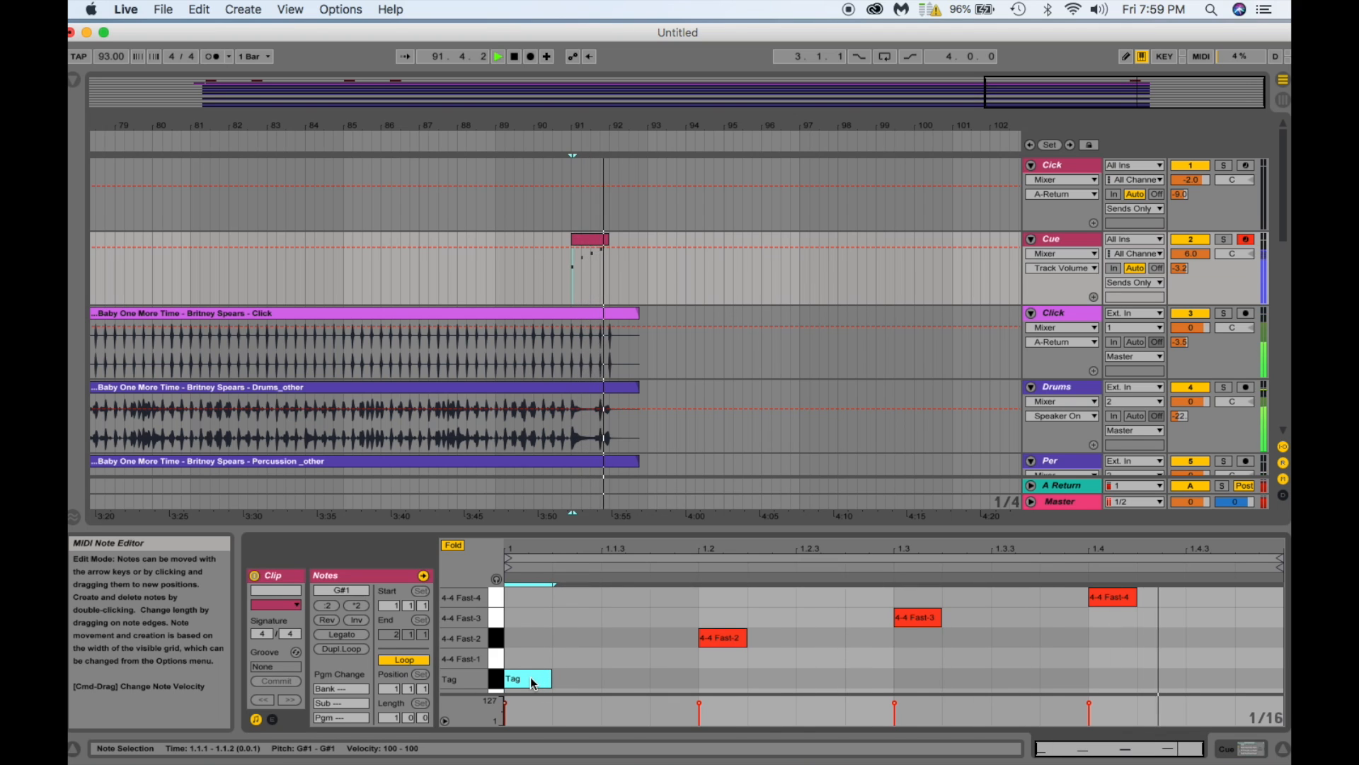
{"action": "key", "text": "space"}
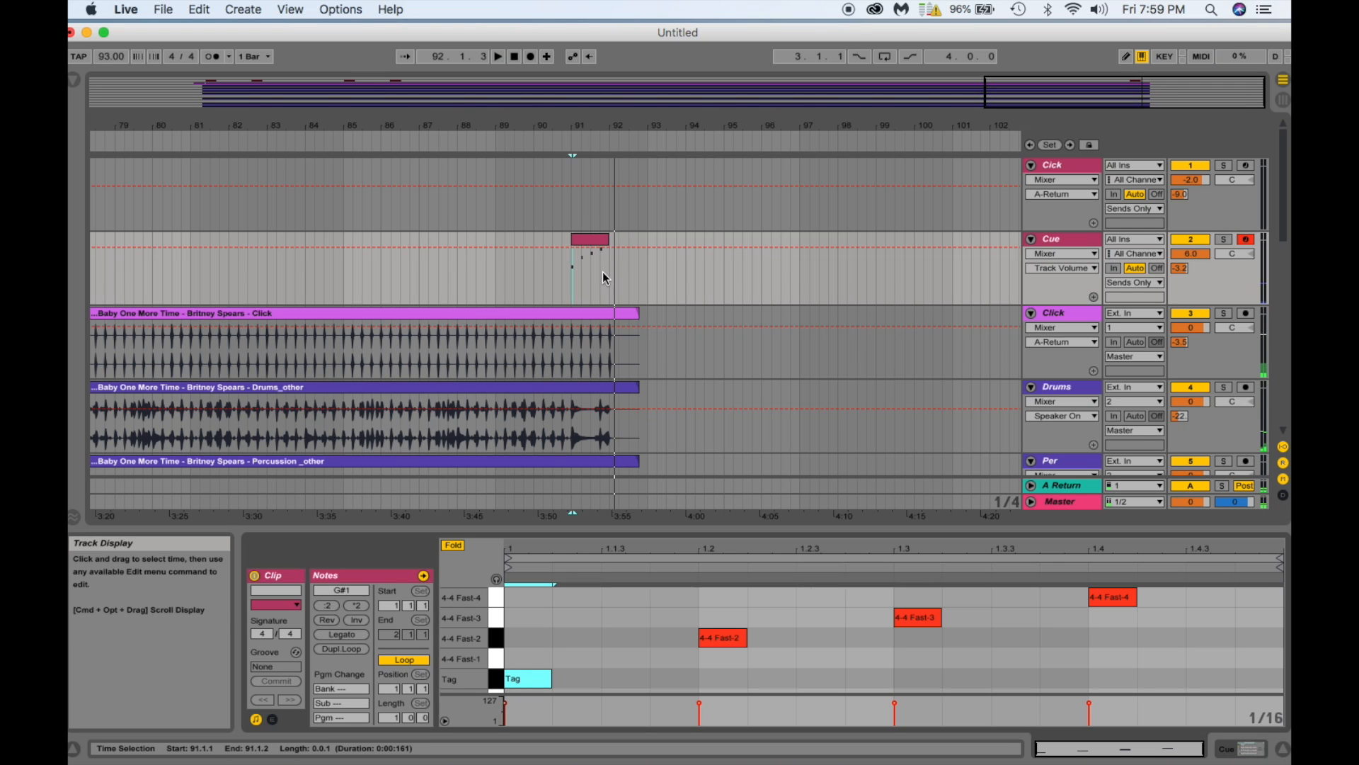
Select all clips on every track, extend the selection back to the Click clip at bar 10, and consolidate them.
{"action": "left_click", "coordinate": [597, 242]}
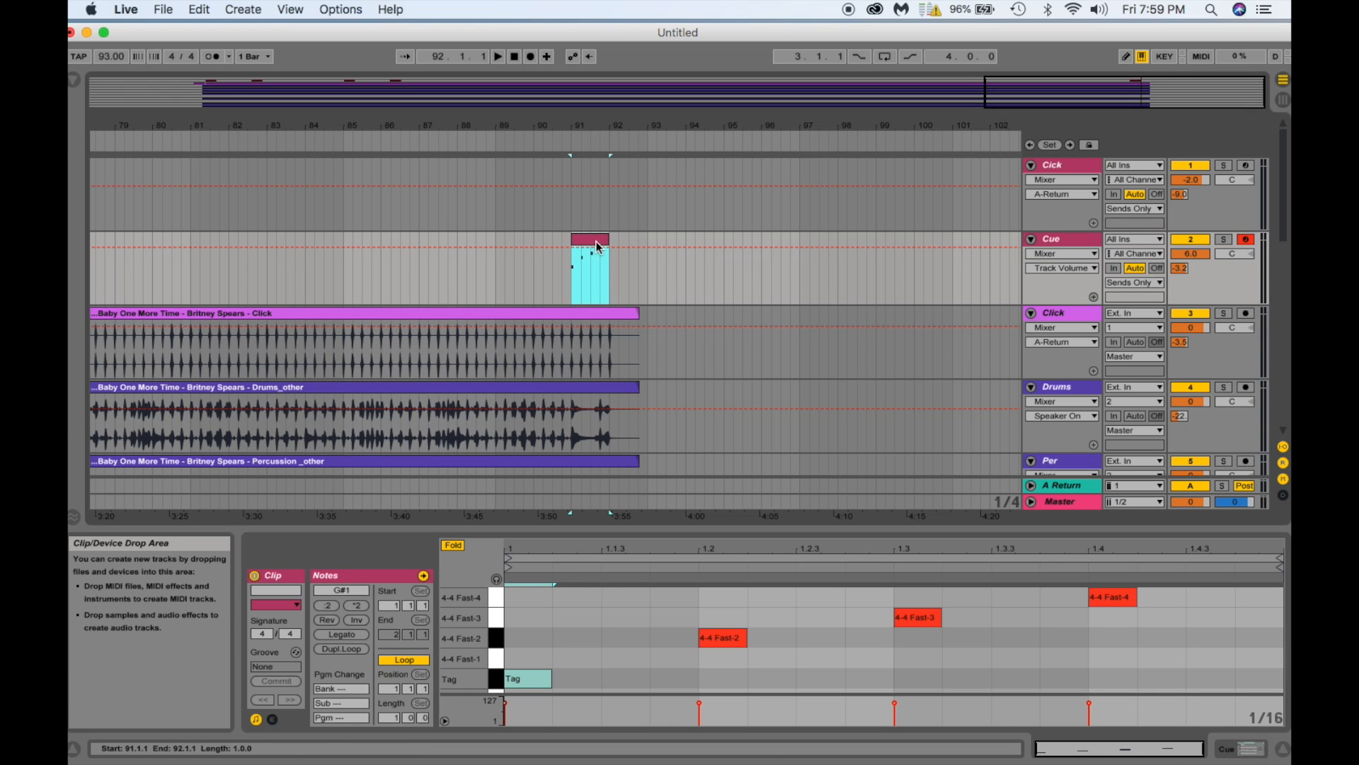
{"action": "left_click_drag", "start_coordinate": [645, 123], "coordinate": [934, 126]}
{"action": "scroll", "coordinate": [856, 295], "scroll_direction": "down", "scroll_amount": 5}
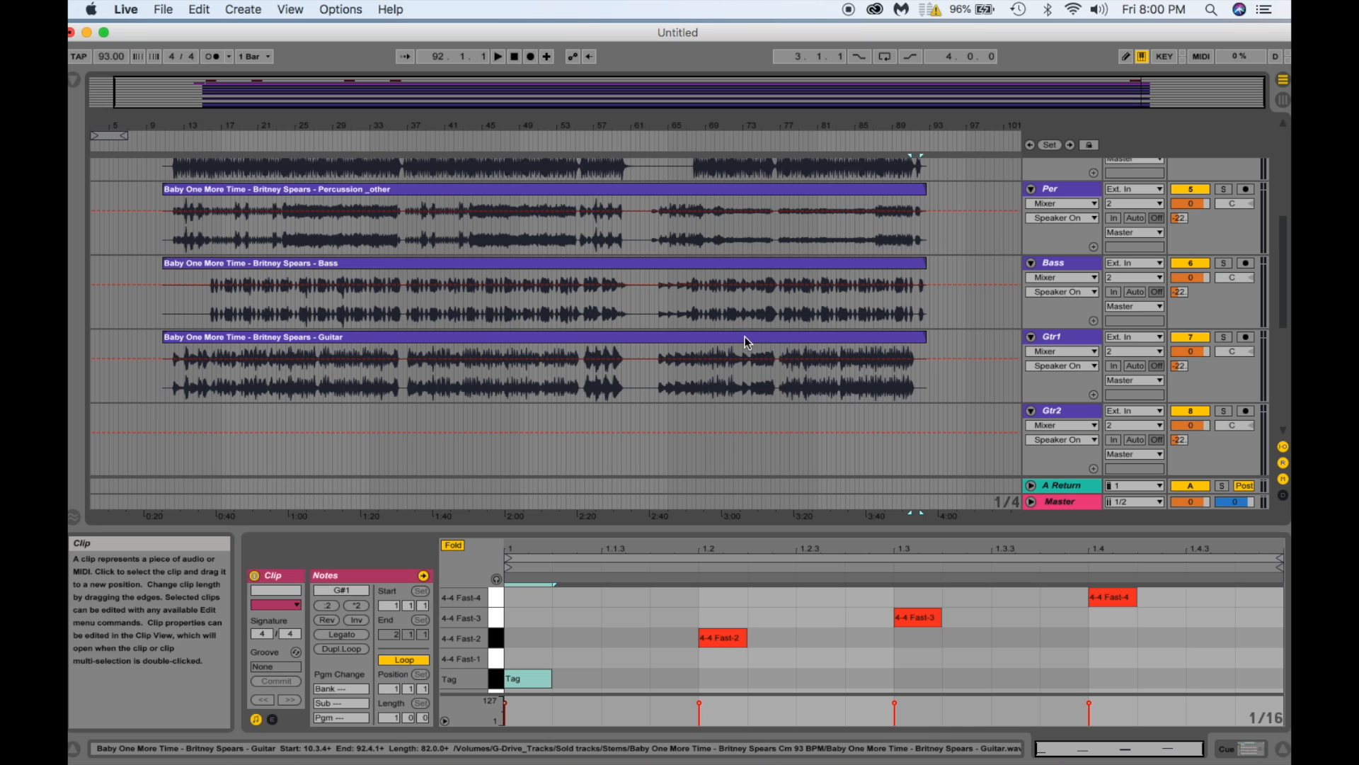
{"action": "key", "text": "super+a"}
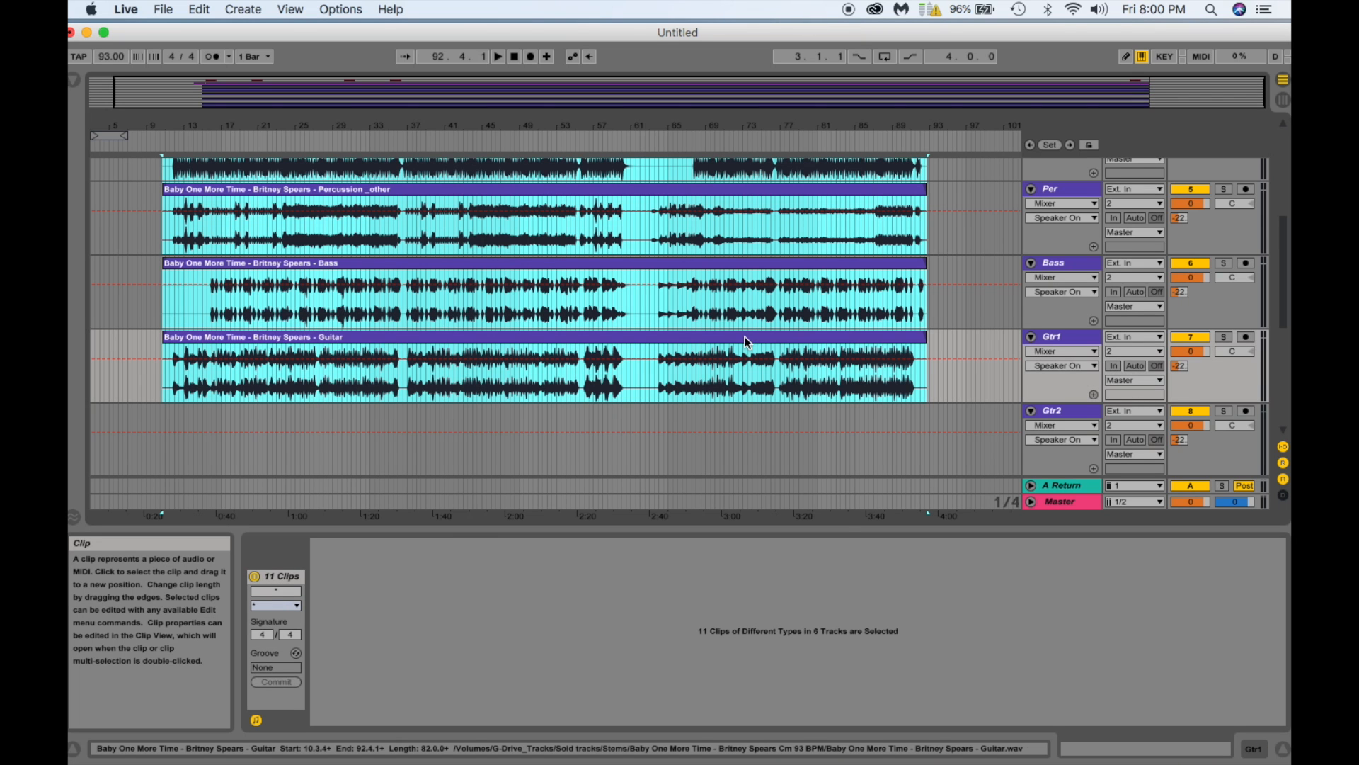
{"action": "scroll", "coordinate": [305, 291], "scroll_direction": "up", "scroll_amount": 3}
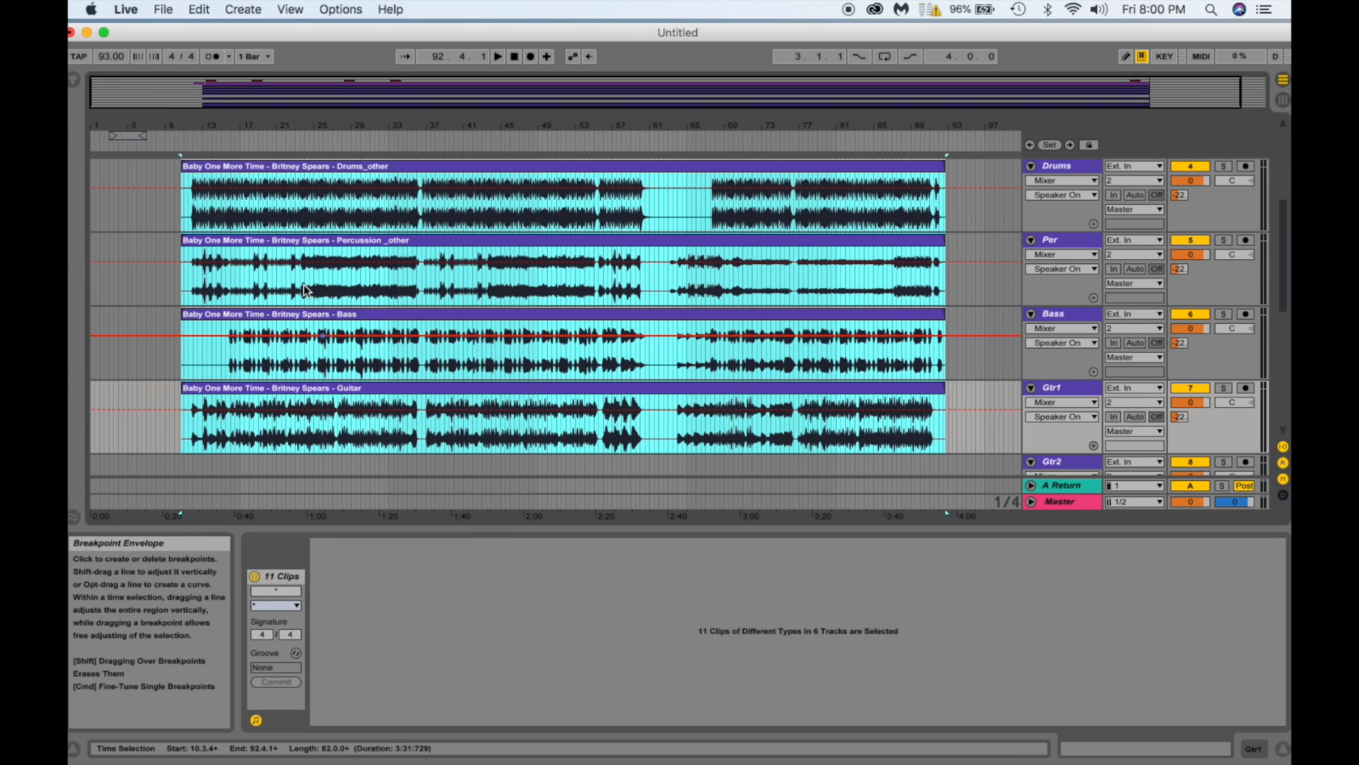
{"action": "scroll", "coordinate": [306, 290], "scroll_direction": "up", "scroll_amount": 2}
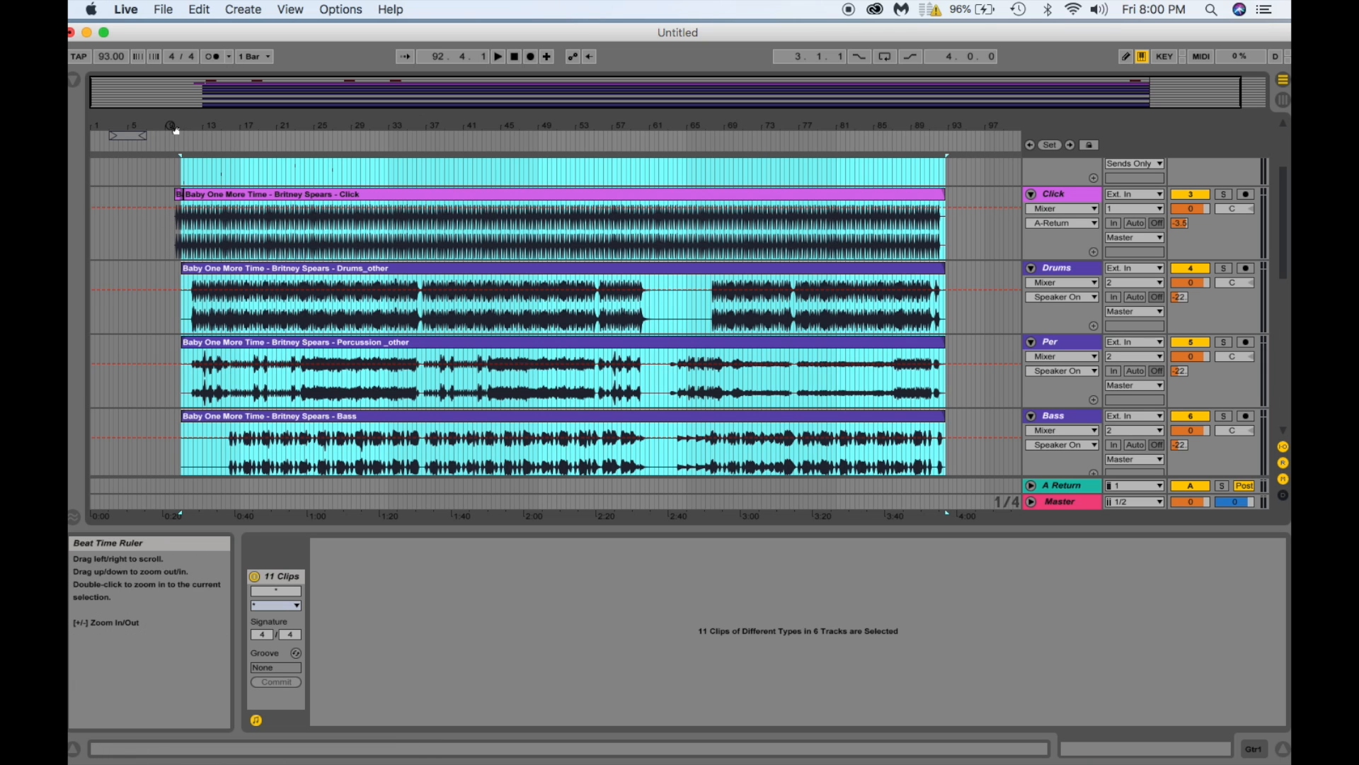
{"action": "left_click_drag", "start_coordinate": [176, 130], "coordinate": [329, 190]}
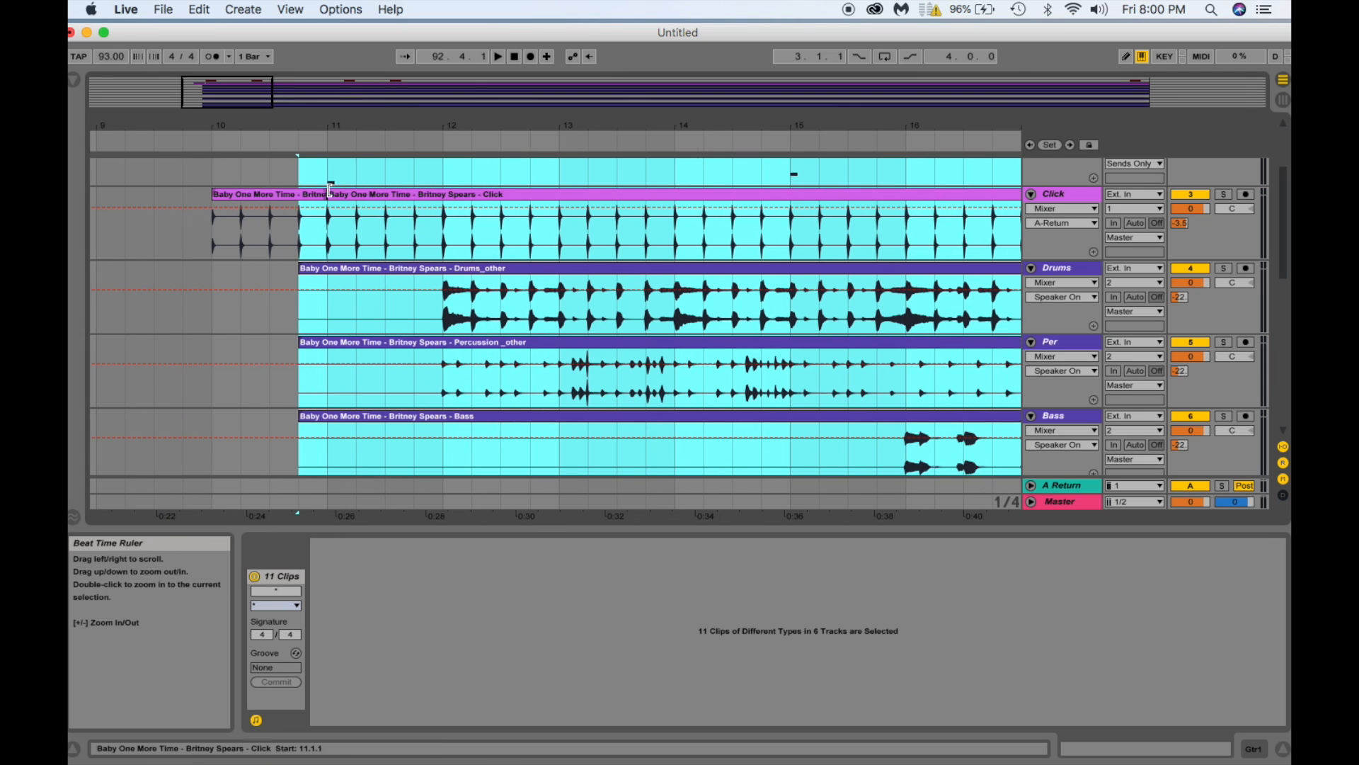
{"action": "left_click", "coordinate": [257, 194], "text": "shift"}
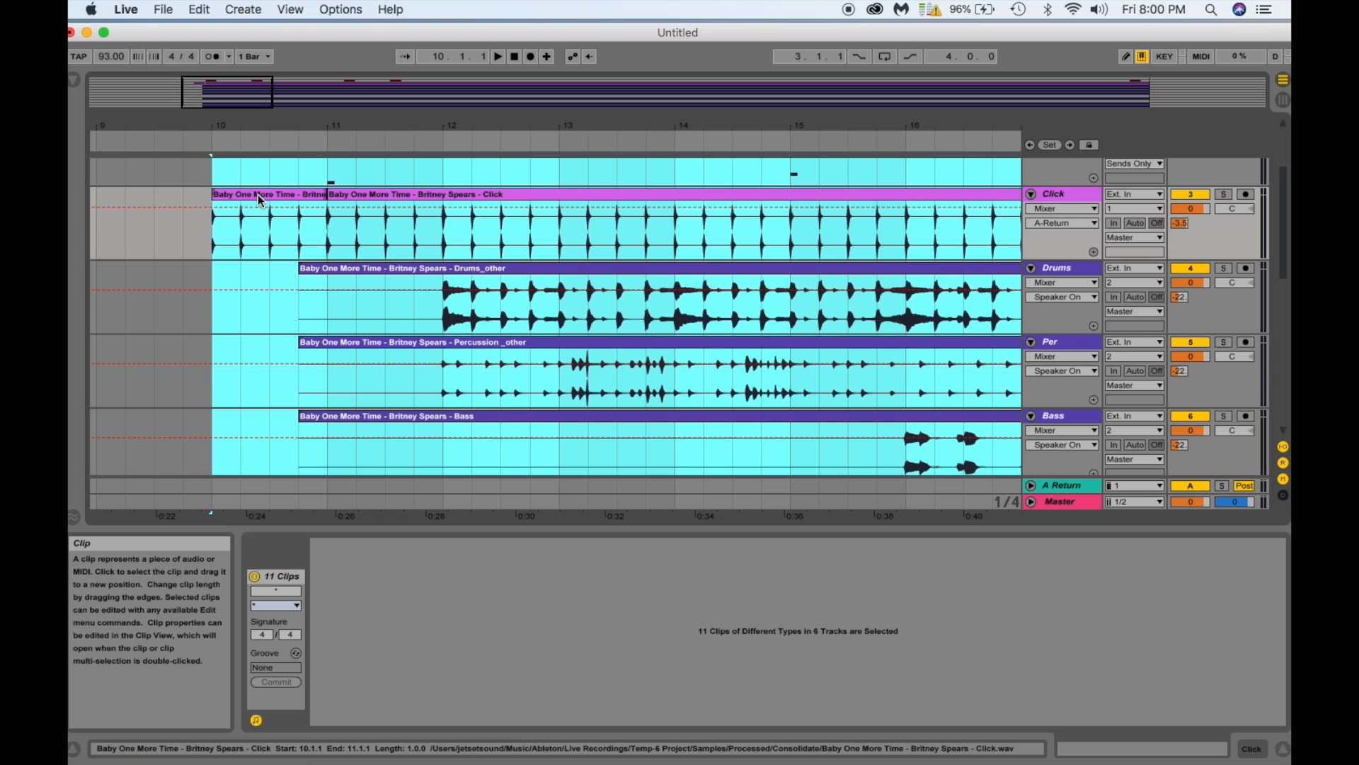
{"action": "scroll", "coordinate": [373, 230], "scroll_direction": "up", "scroll_amount": 5}
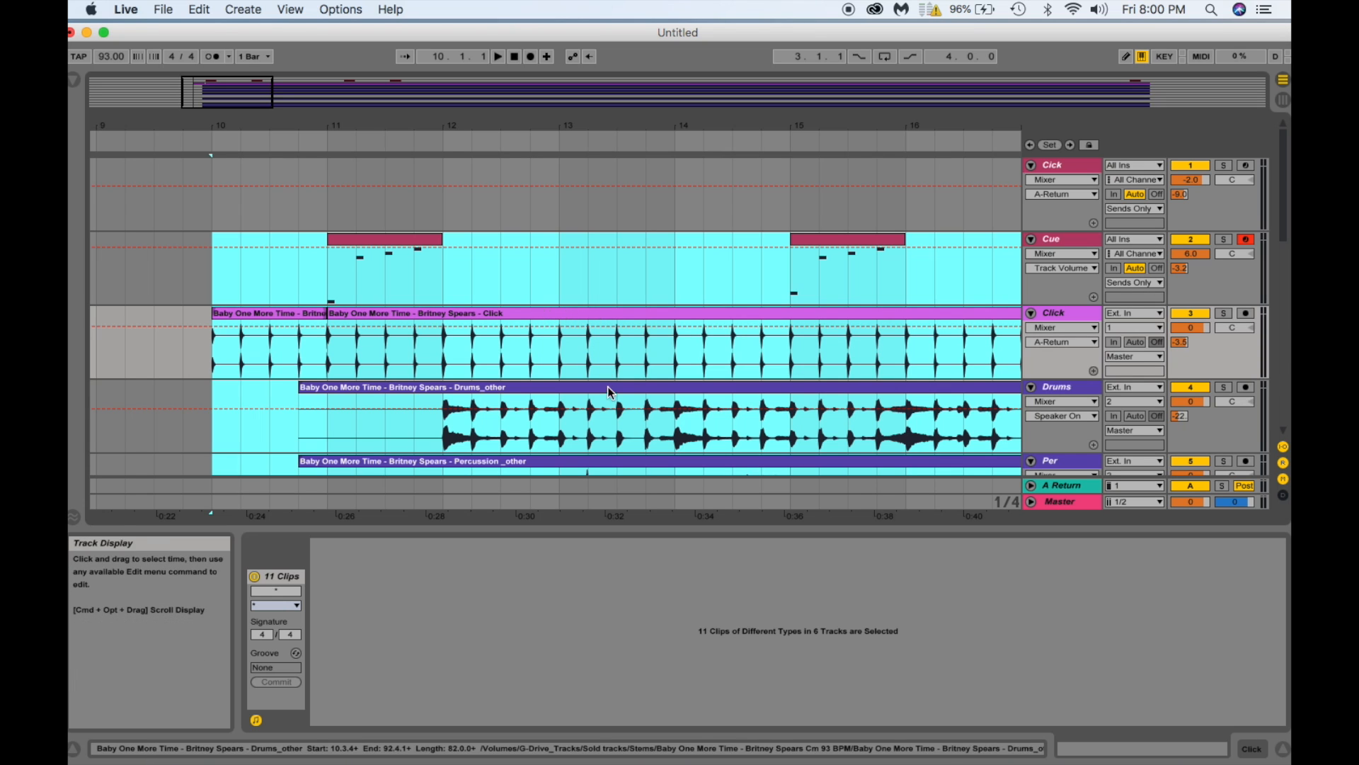
{"action": "right_click", "coordinate": [605, 316]}
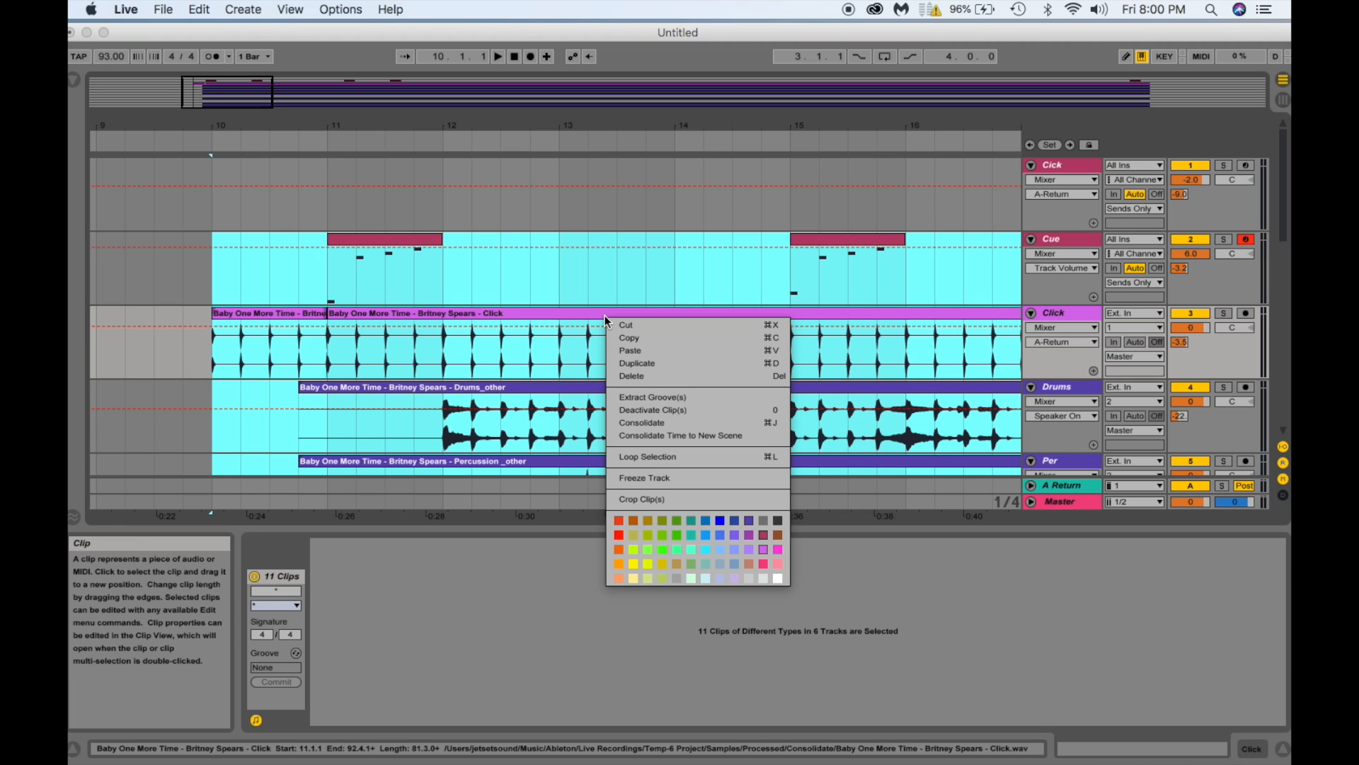
{"action": "left_click", "coordinate": [638, 420]}
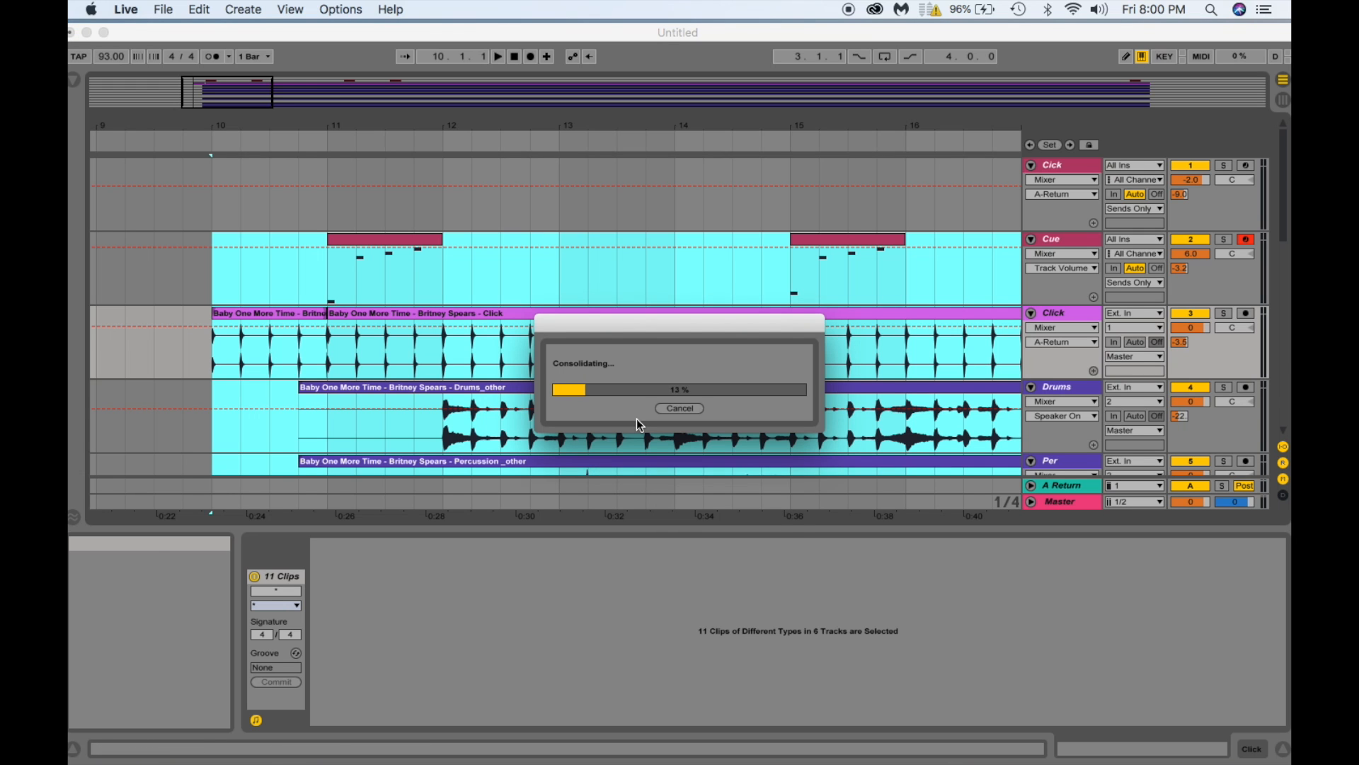
Check the consolidated clips across the tracks and play the song with its cues from bar 10.
{"action": "scroll", "coordinate": [559, 328], "scroll_direction": "down", "scroll_amount": 10}
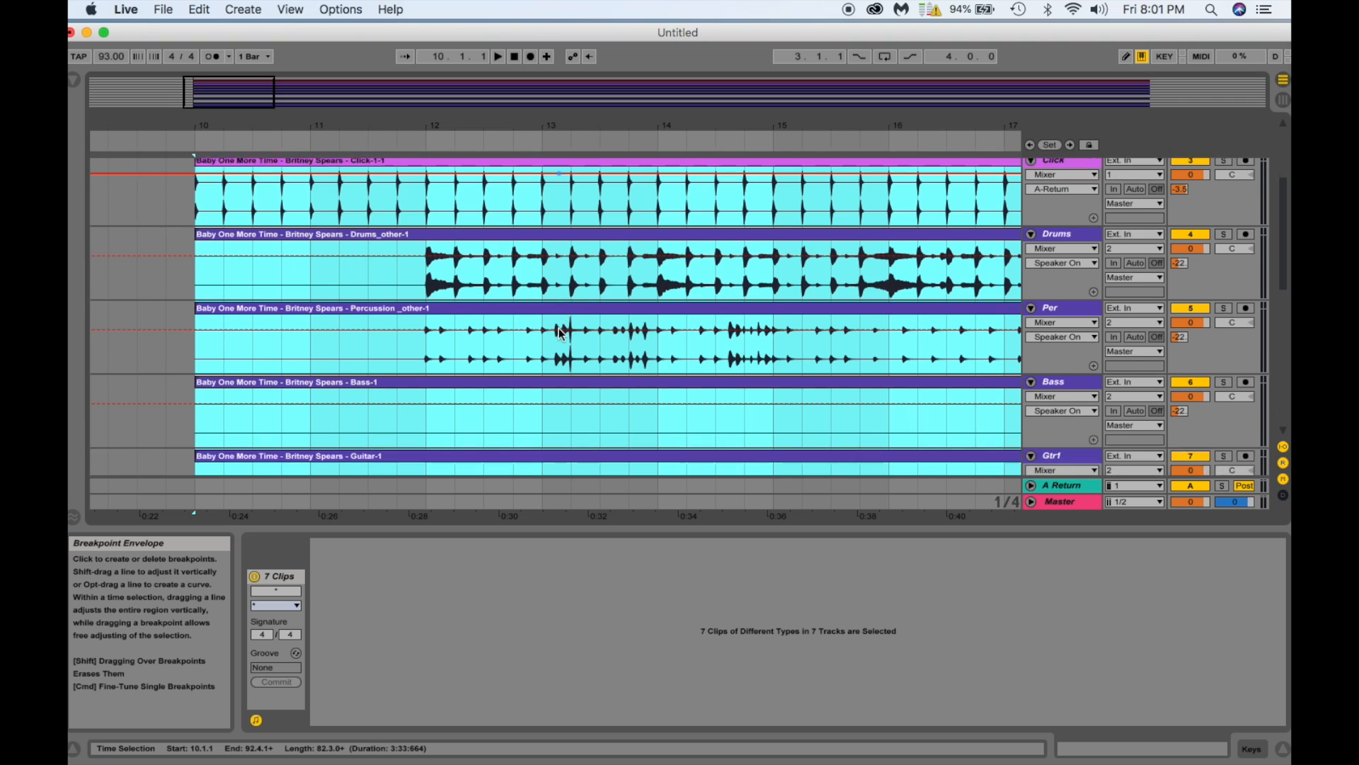
{"action": "scroll", "coordinate": [559, 329], "scroll_direction": "up", "scroll_amount": 10}
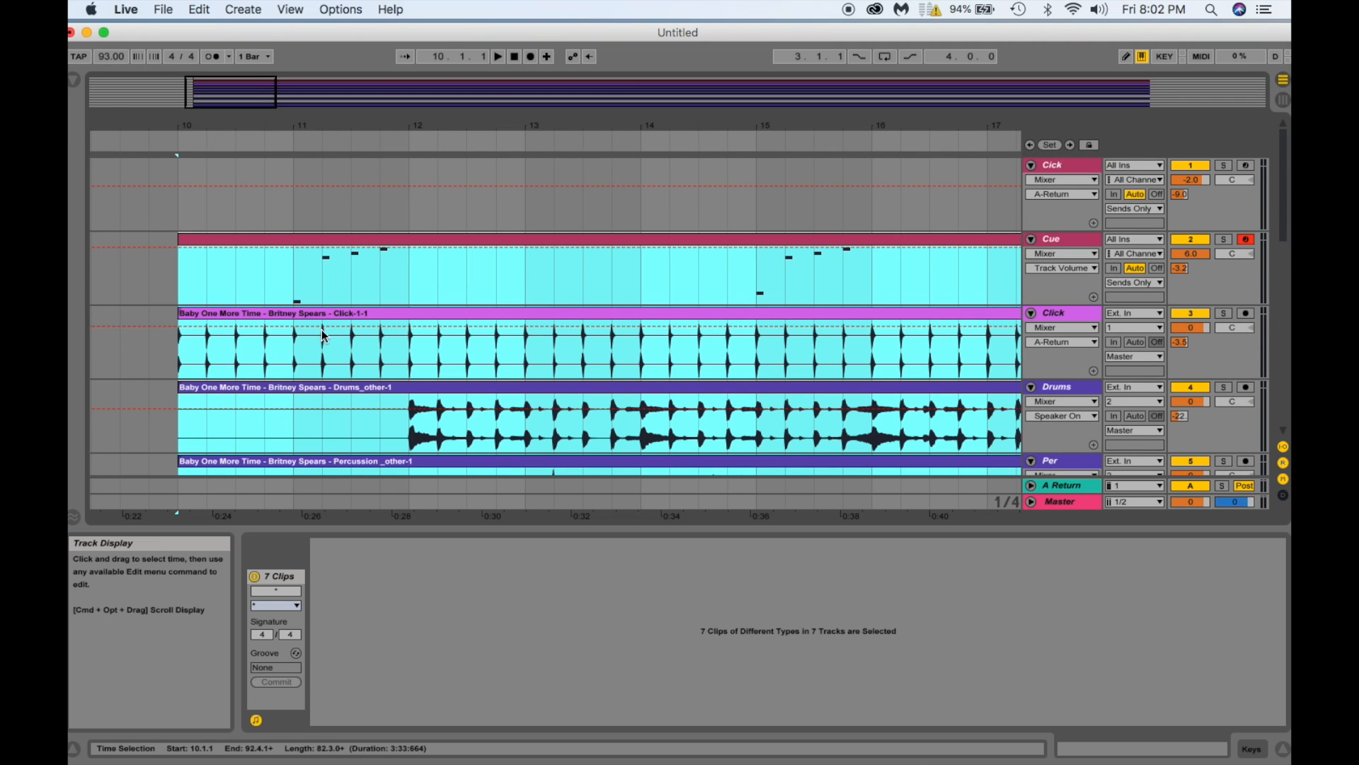
{"action": "left_click", "coordinate": [248, 236]}
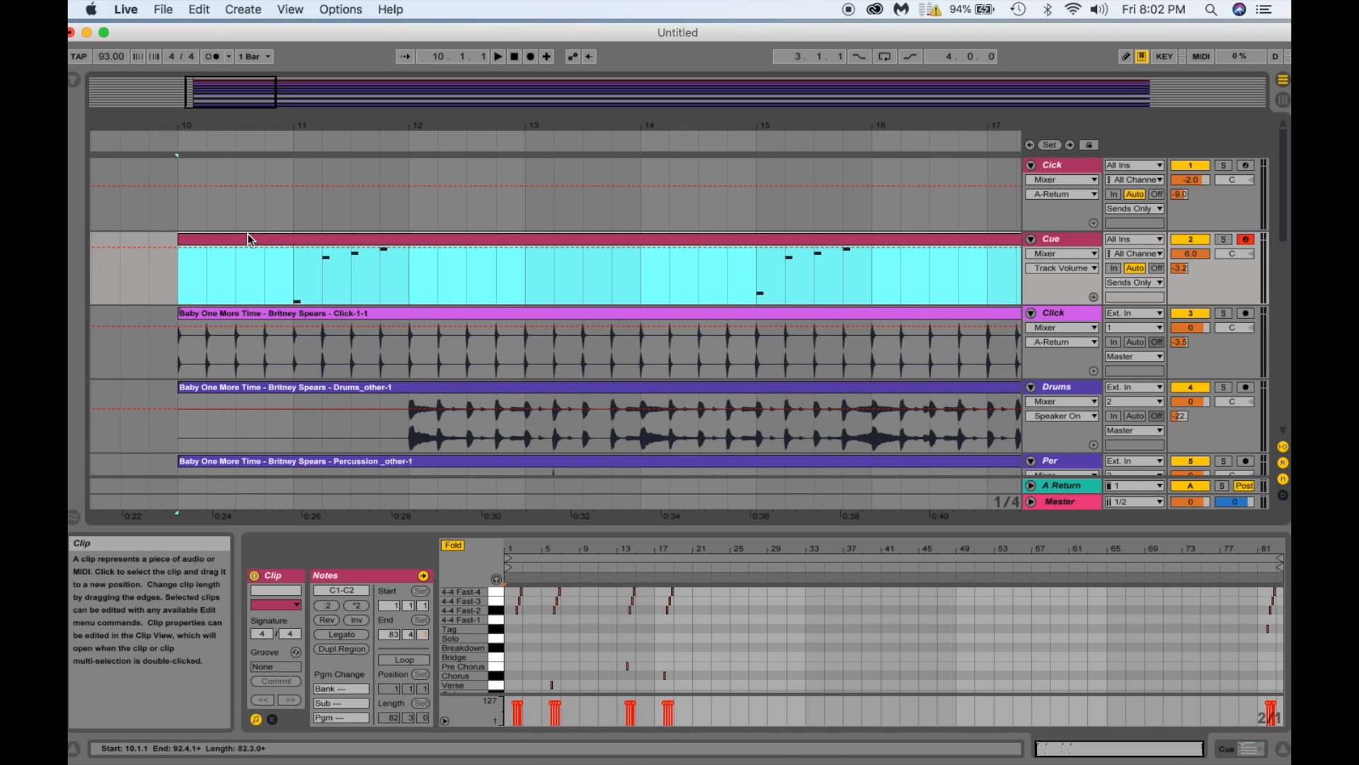
{"action": "key", "text": "space"}
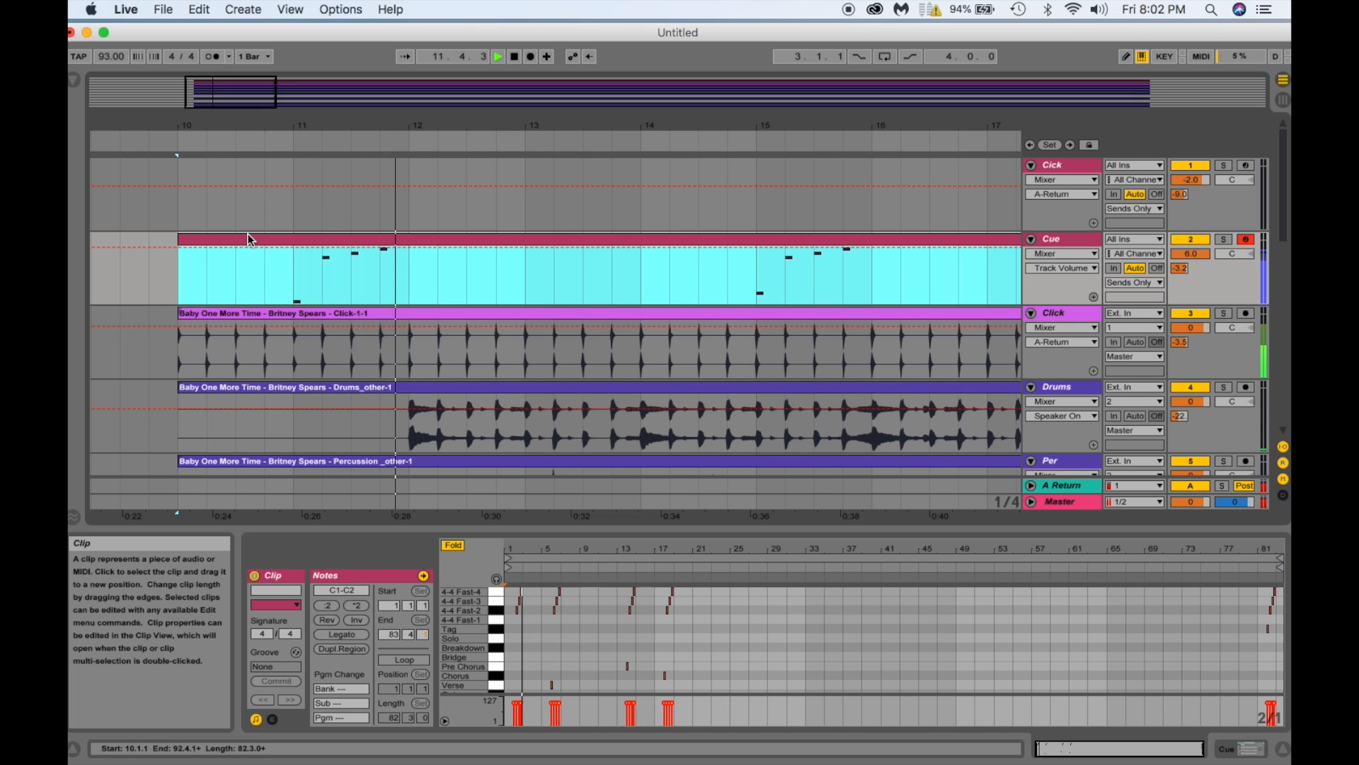
{"action": "key", "text": "space"}
Select all consolidated clips from Lead Vox up to Cue and transfer them into the first scene of the Session View.
{"action": "scroll", "coordinate": [252, 337], "scroll_direction": "down", "scroll_amount": 6}
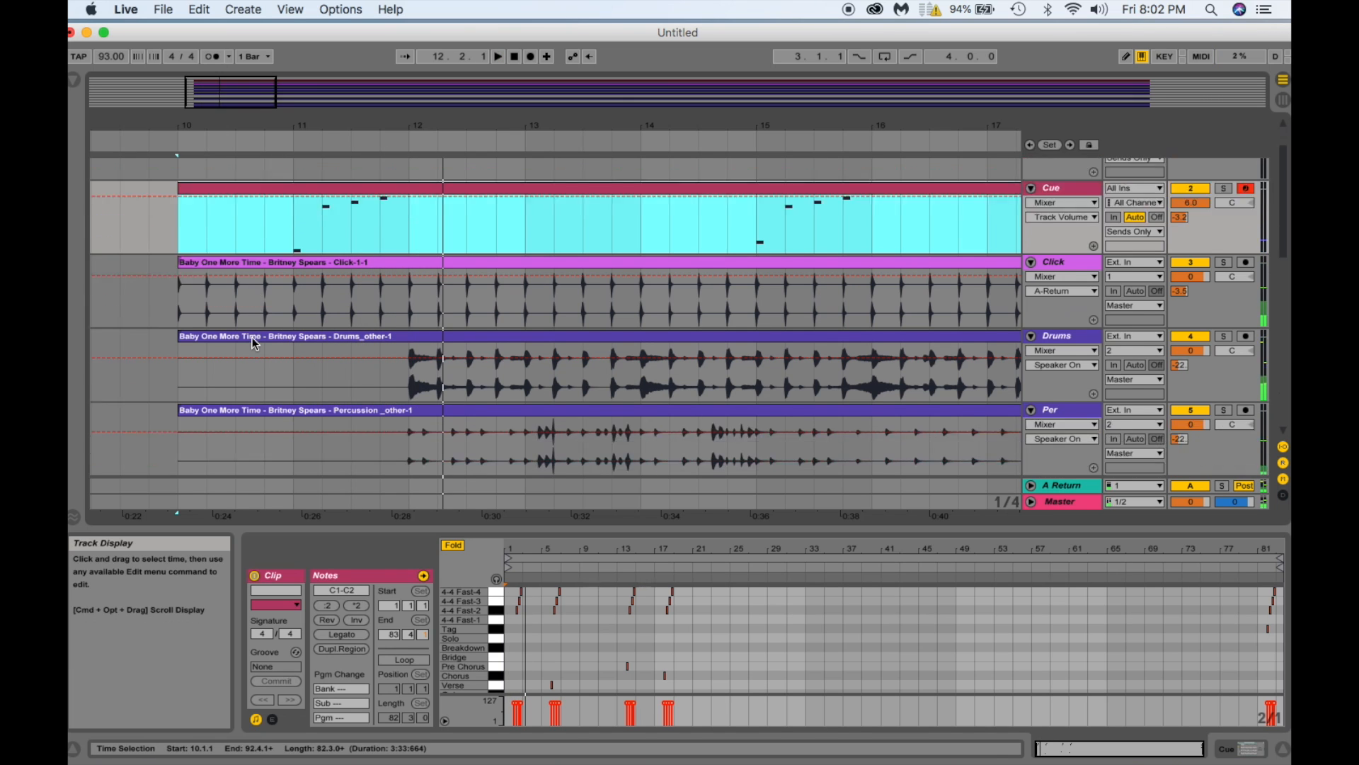
{"action": "scroll", "coordinate": [255, 344], "scroll_direction": "down", "scroll_amount": 5}
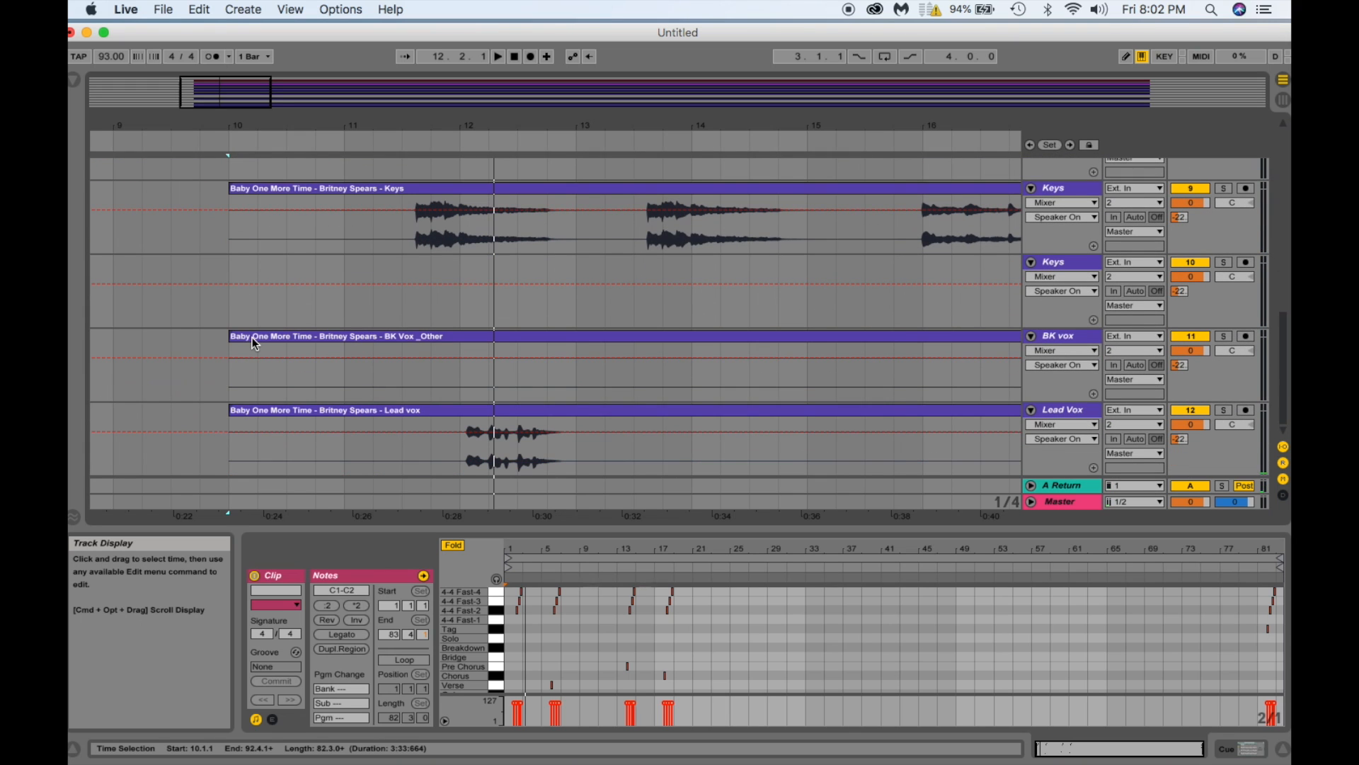
{"action": "left_click", "coordinate": [250, 410]}
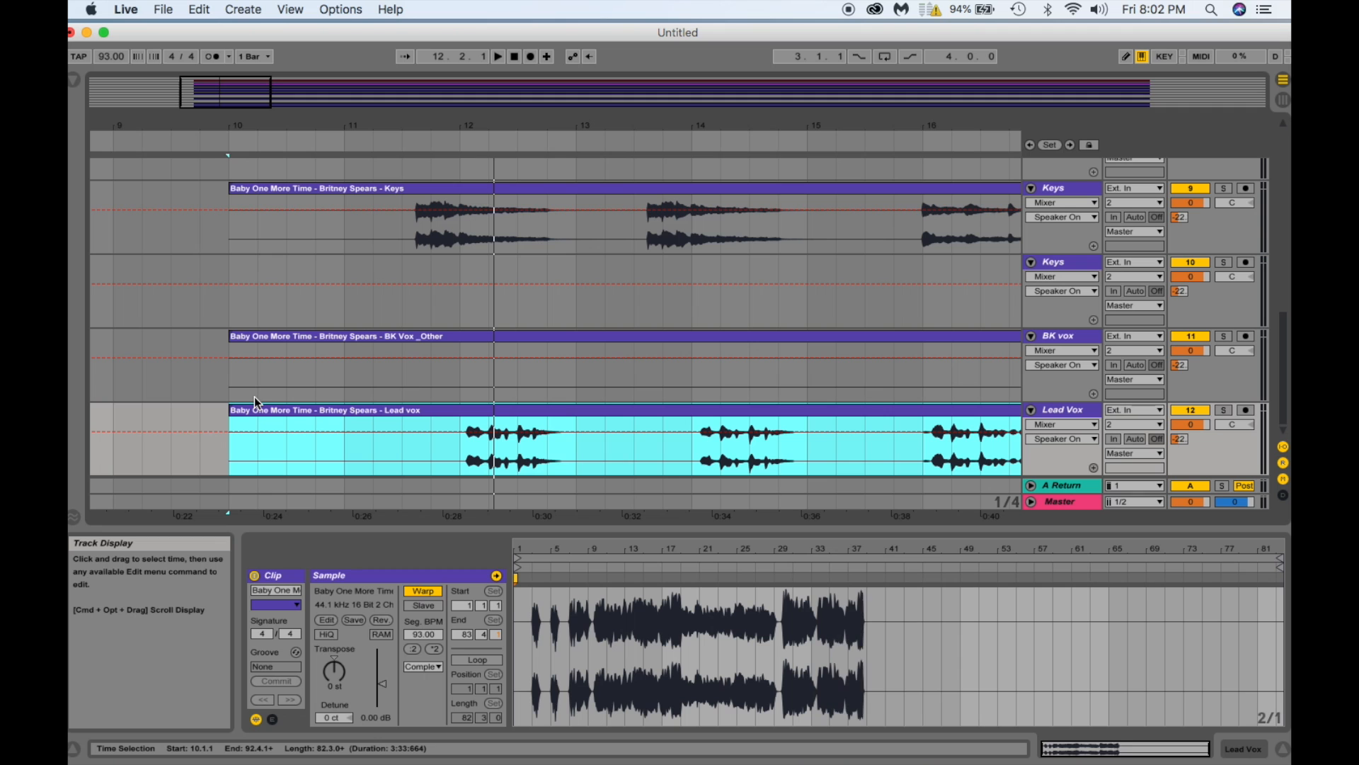
{"action": "scroll", "coordinate": [255, 381], "scroll_direction": "up", "scroll_amount": 15}
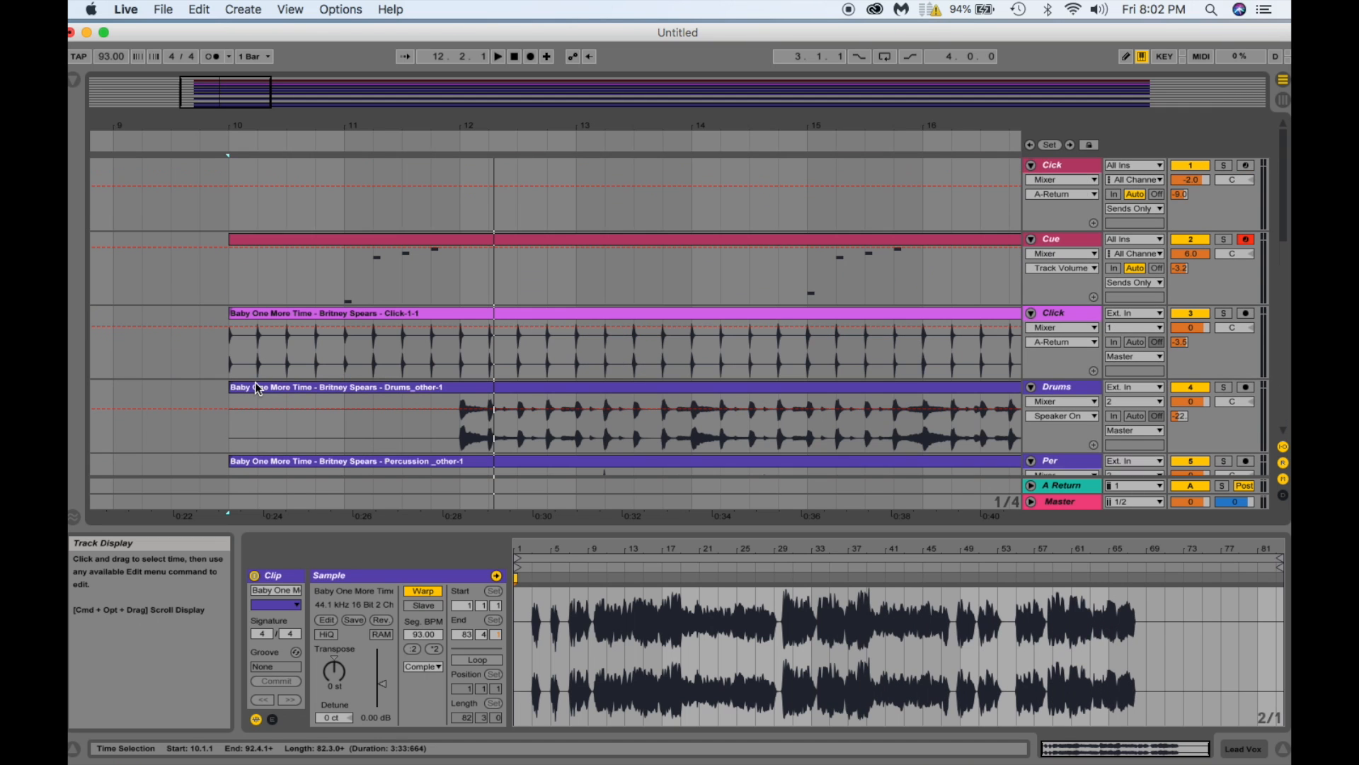
{"action": "left_click", "coordinate": [254, 237]}
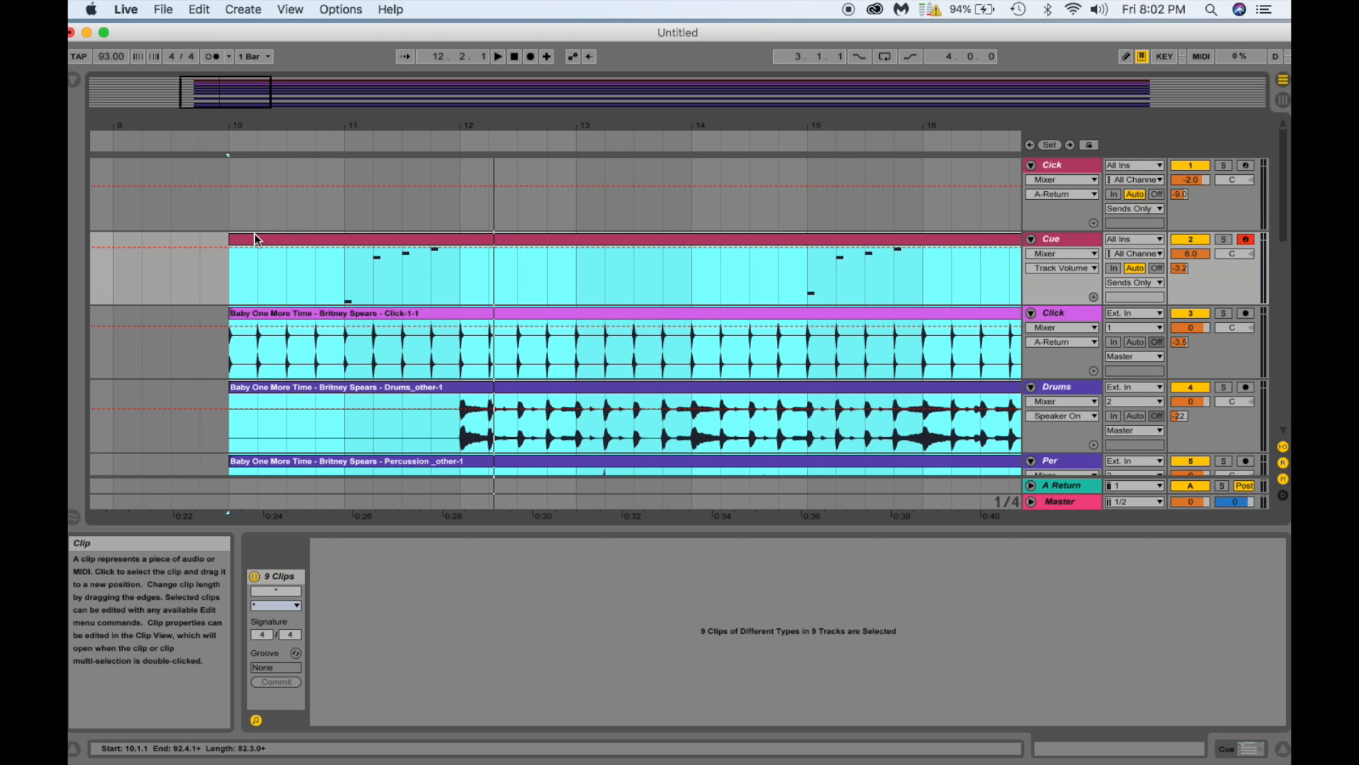
{"action": "key", "text": "Tab"}
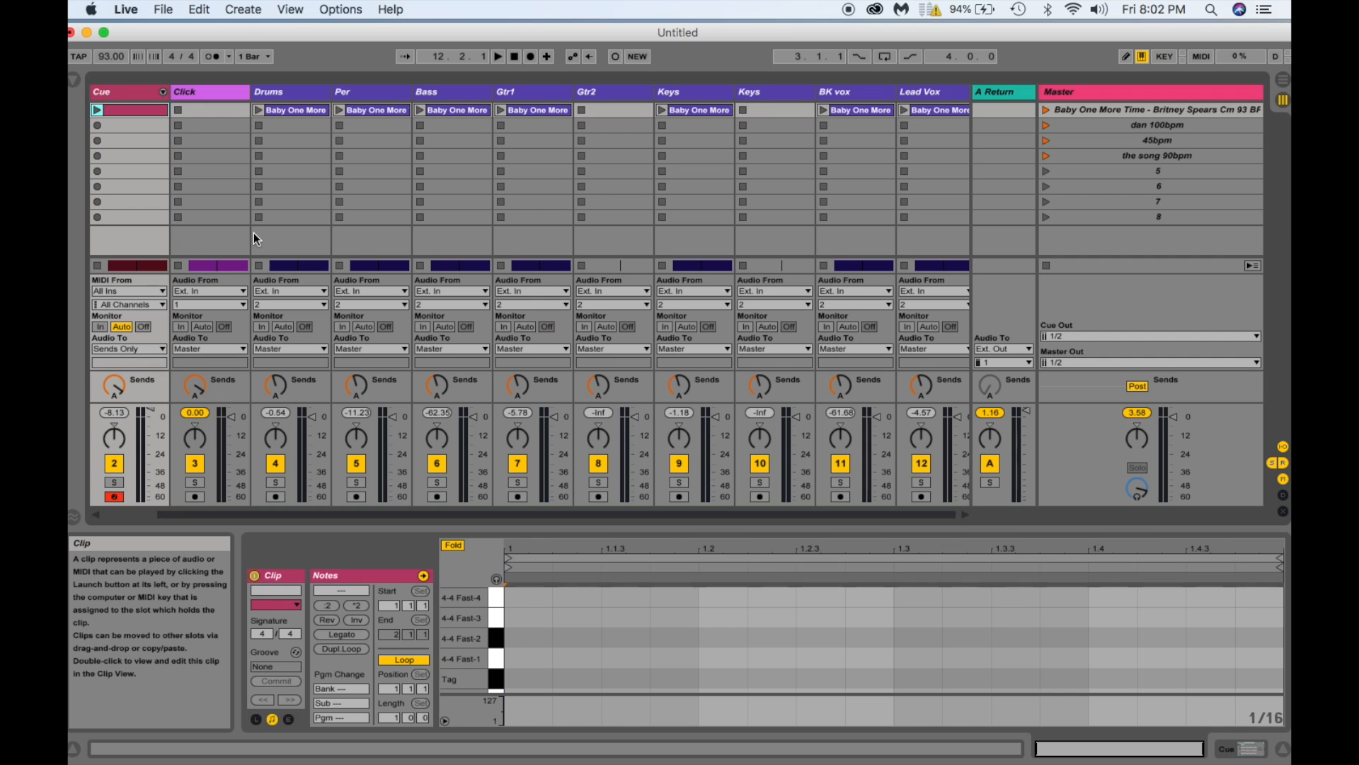
{"action": "left_click_drag", "start_coordinate": [253, 233], "coordinate": [152, 111]}
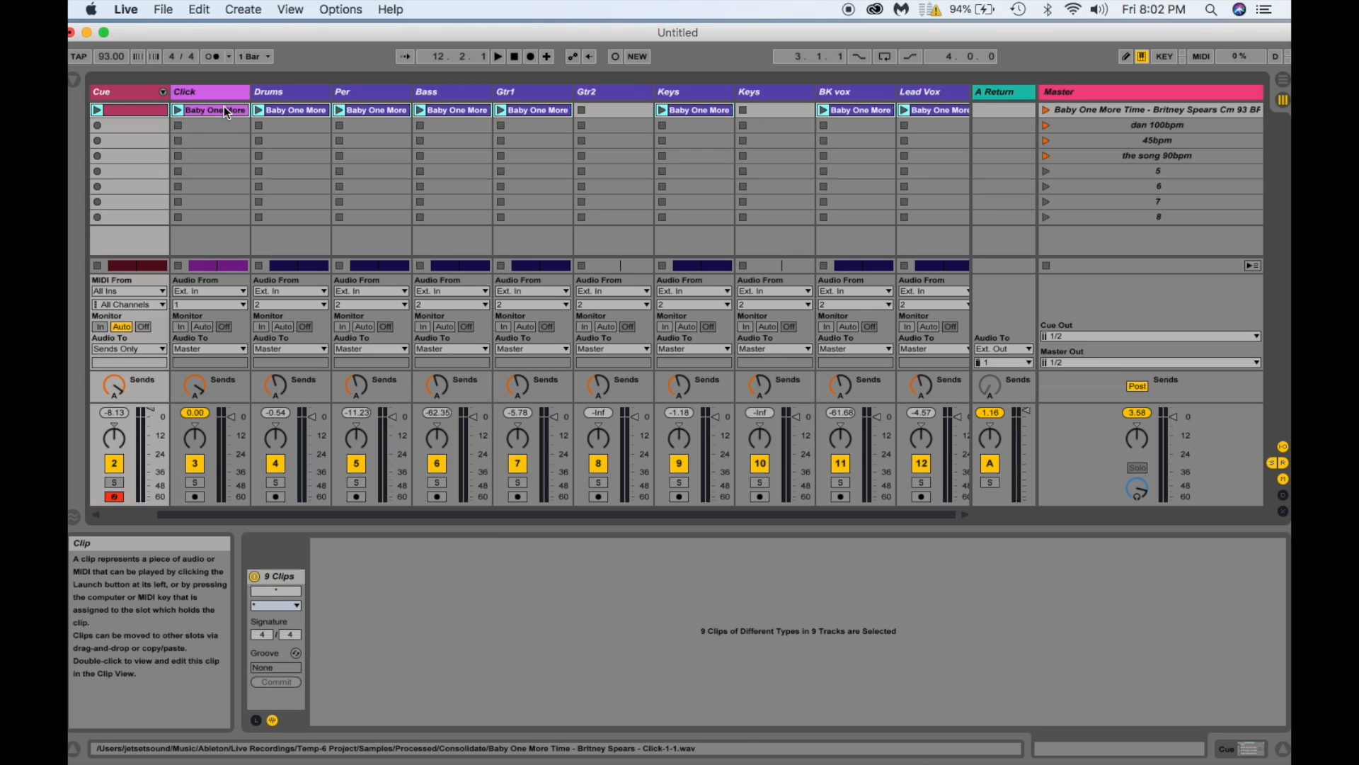
Return to the Arrangement View and Session View, place the clips on the first scene again, and launch that scene briefly.
{"action": "key", "text": "Tab"}
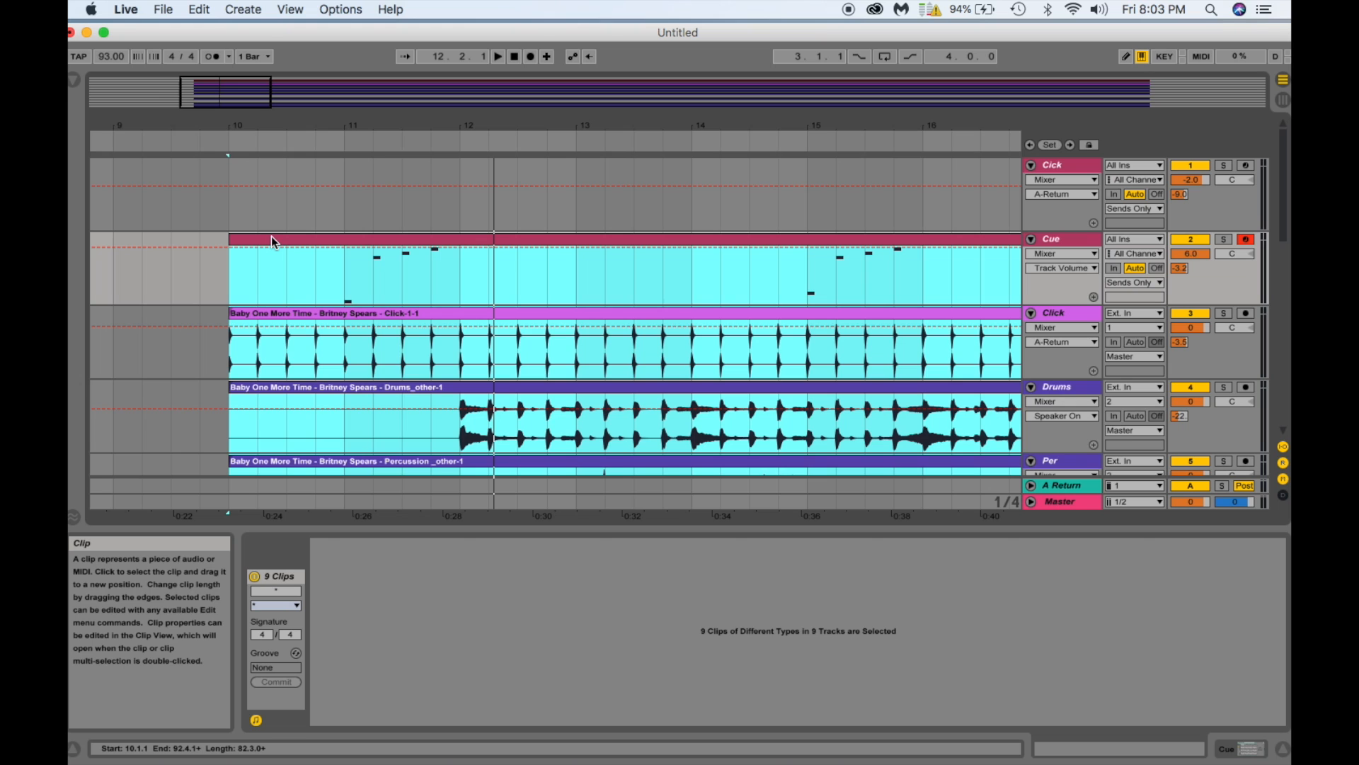
{"action": "key", "text": "Tab"}
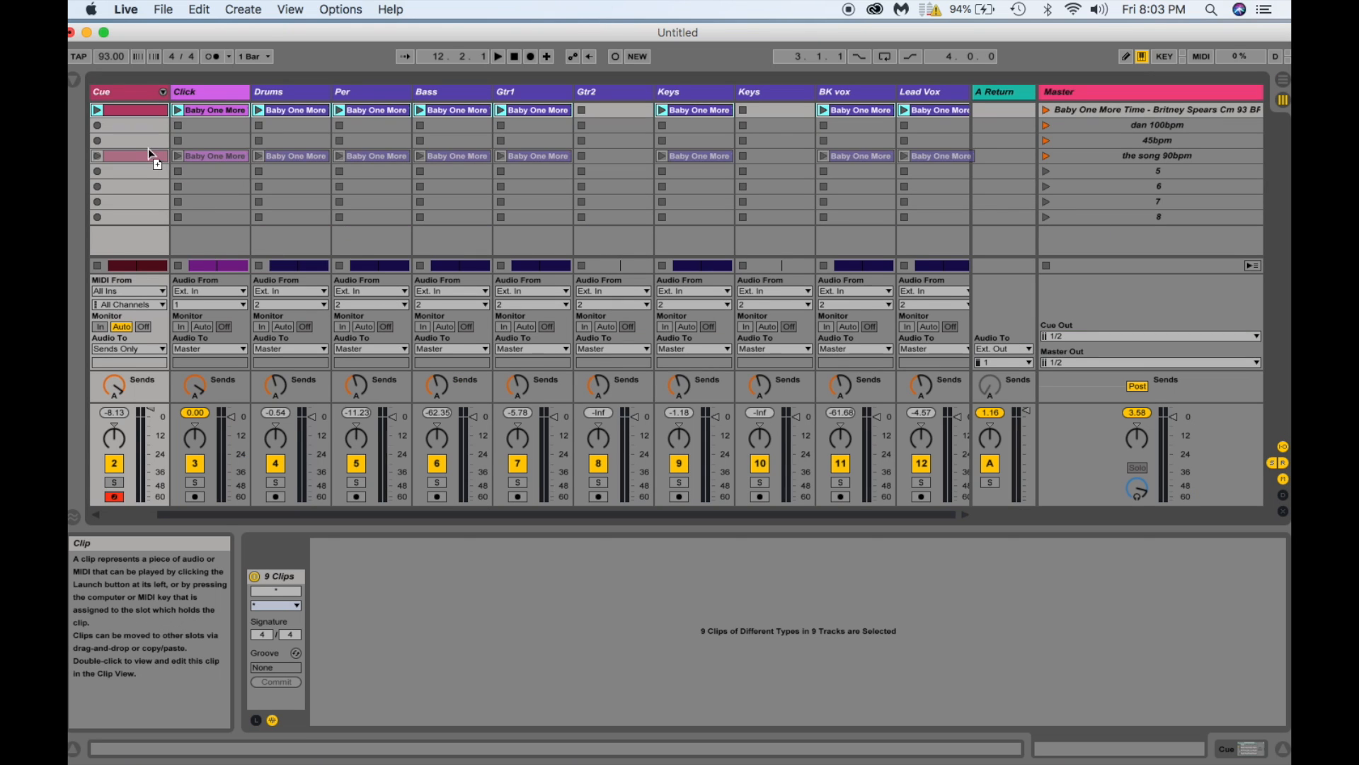
{"action": "left_click_drag", "start_coordinate": [138, 116], "coordinate": [134, 109]}
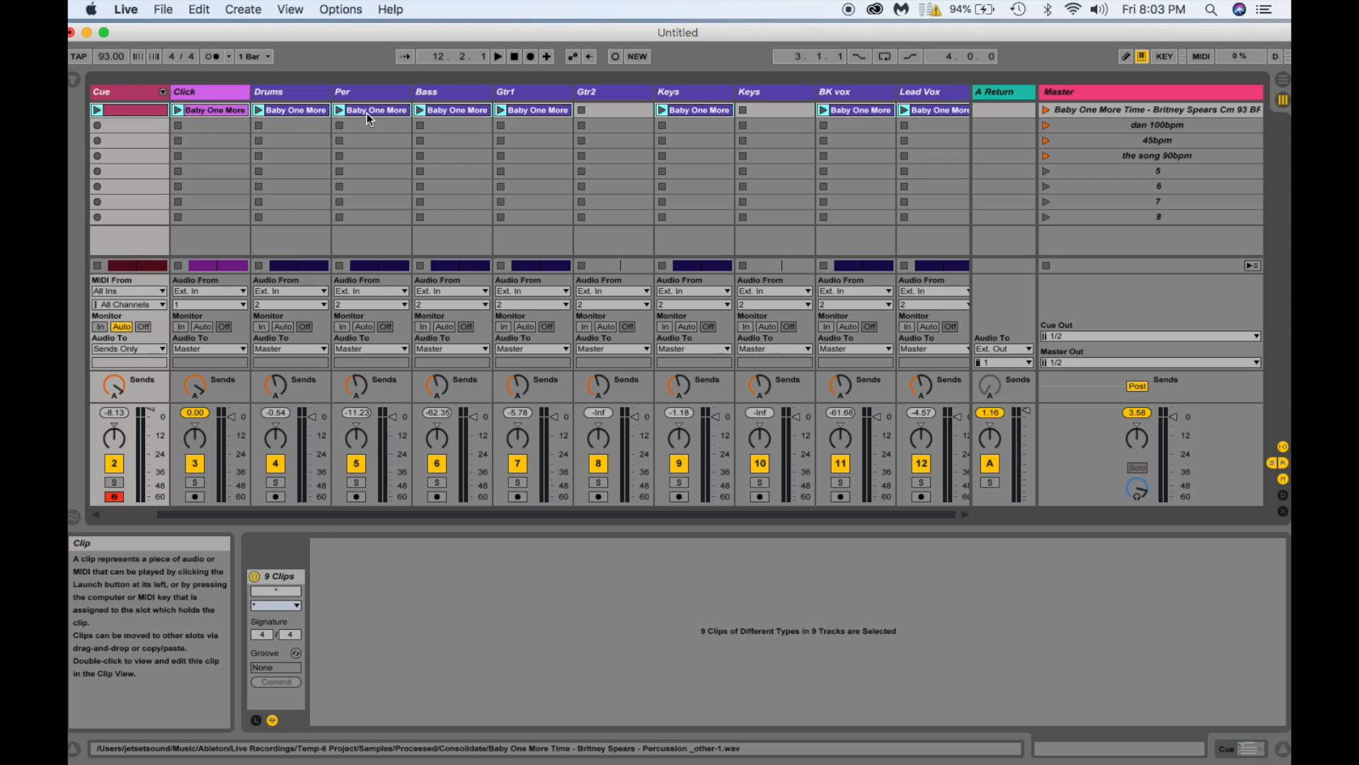
{"action": "left_click", "coordinate": [1047, 111]}
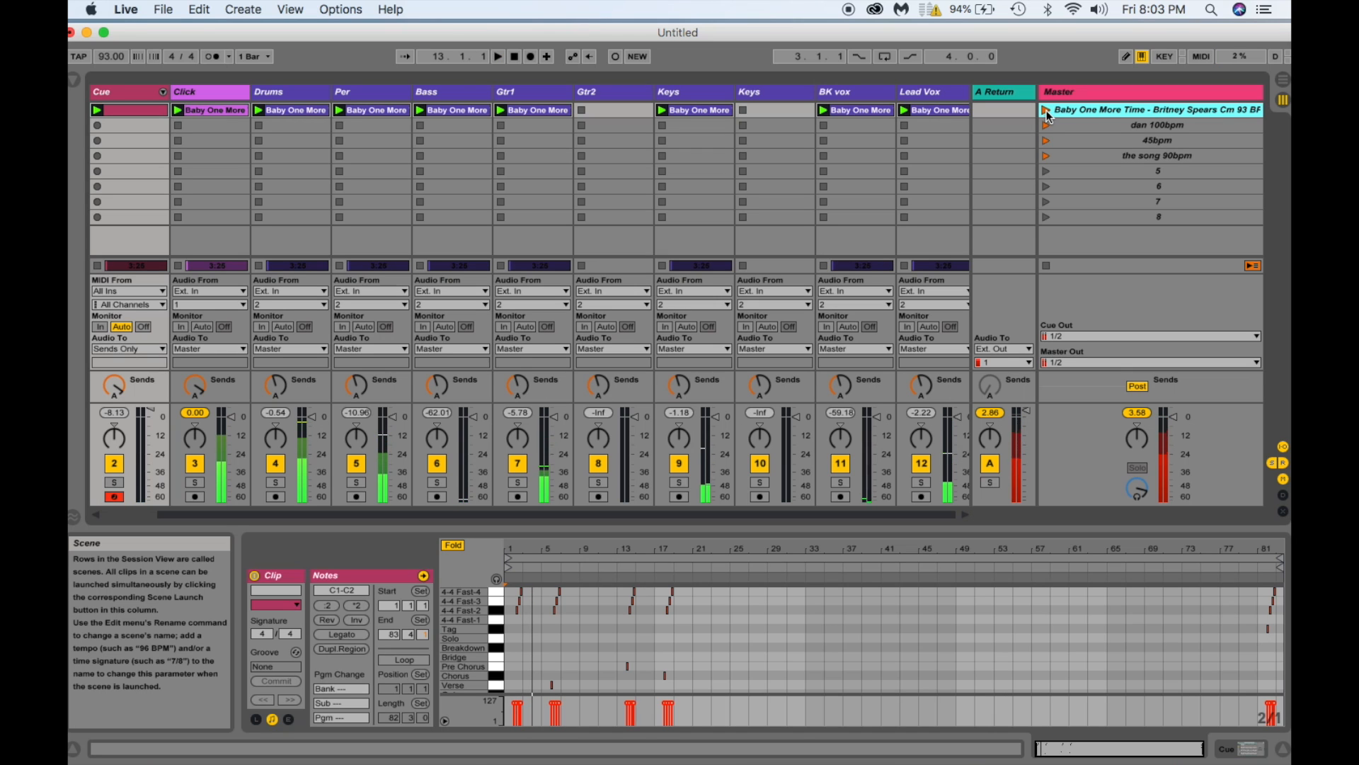
{"action": "key", "text": "space"}
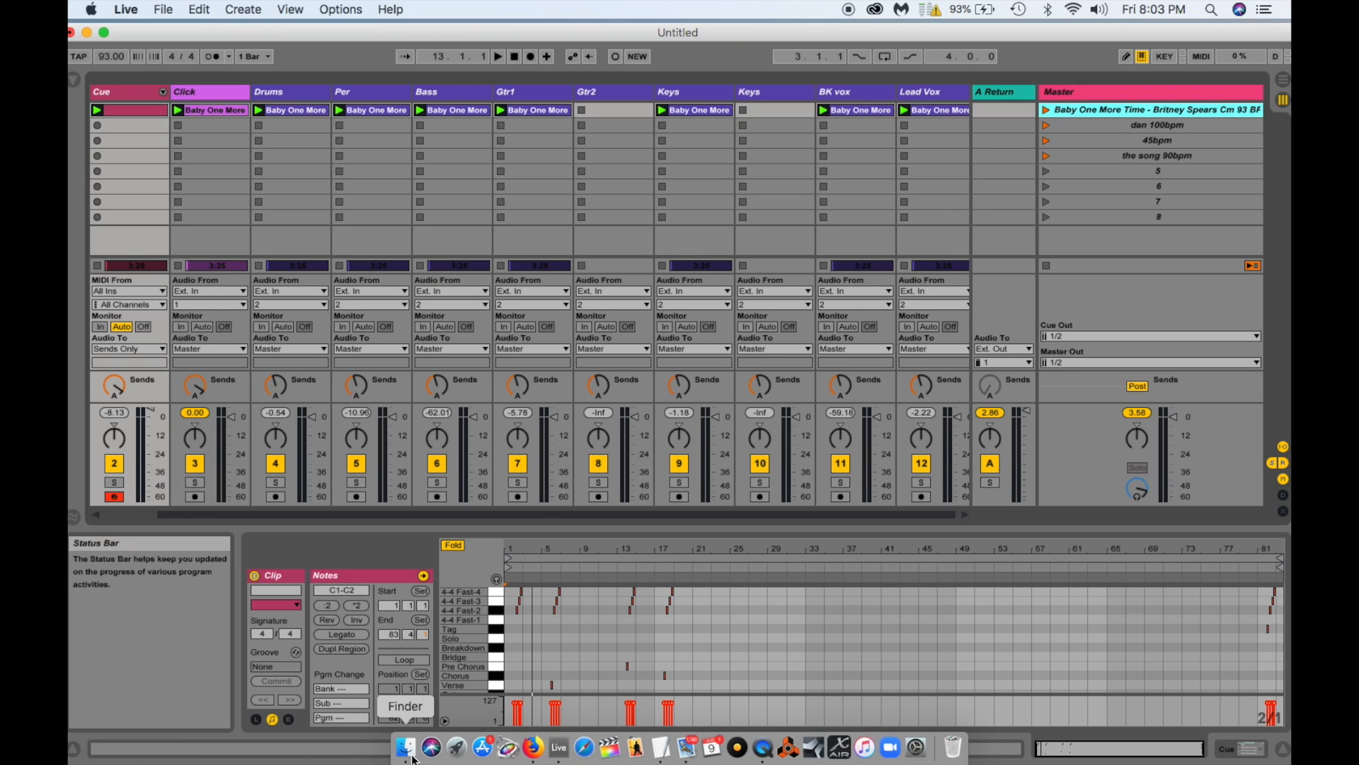
Switch to Finder and browse back from the Baby One More Time folder to the list of song folders.
{"action": "left_click", "coordinate": [407, 748]}
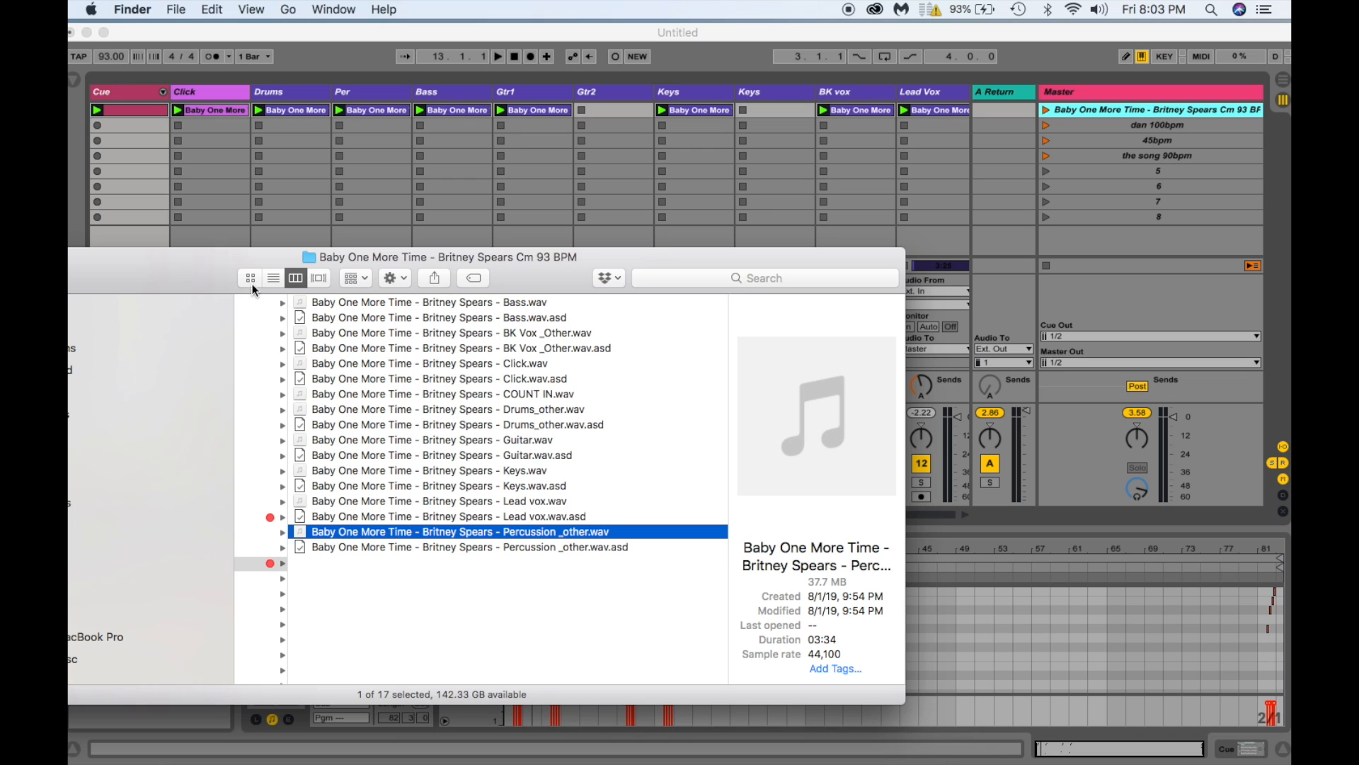
{"action": "left_click_drag", "start_coordinate": [191, 270], "coordinate": [525, 262]}
{"action": "scroll", "coordinate": [636, 469], "scroll_direction": "left", "scroll_amount": 5}
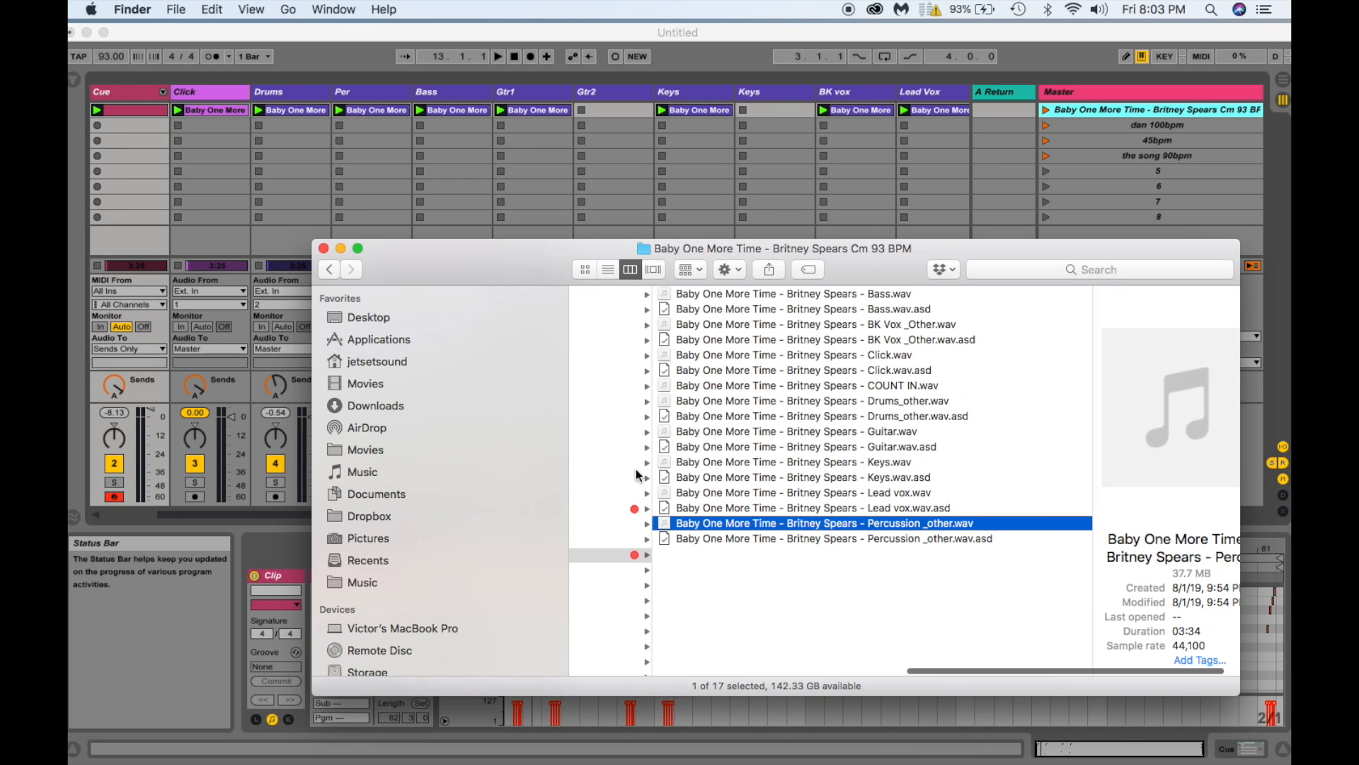
{"action": "scroll", "coordinate": [712, 499], "scroll_direction": "left", "scroll_amount": 5}
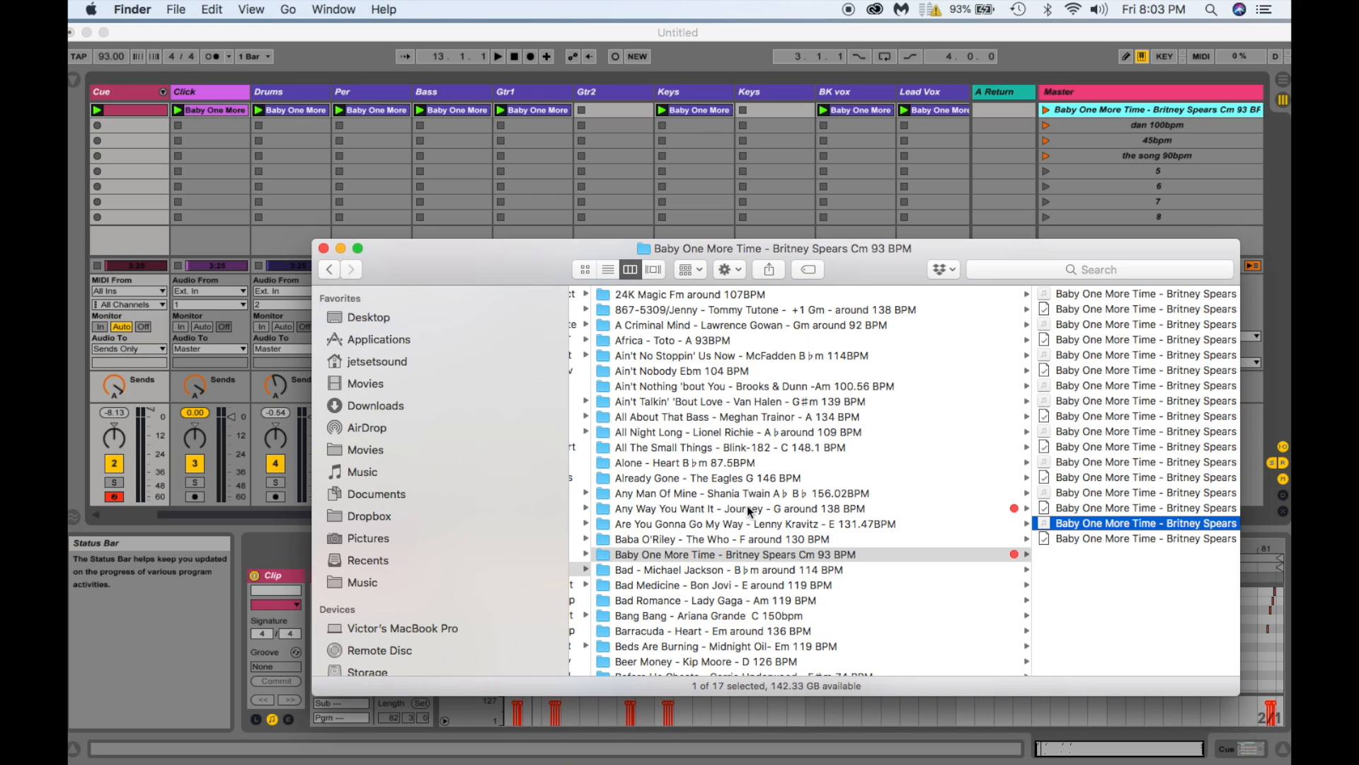
Open the Any Way You Want It - Journey song folder in Finder and copy its full name.
{"action": "left_click", "coordinate": [827, 510]}
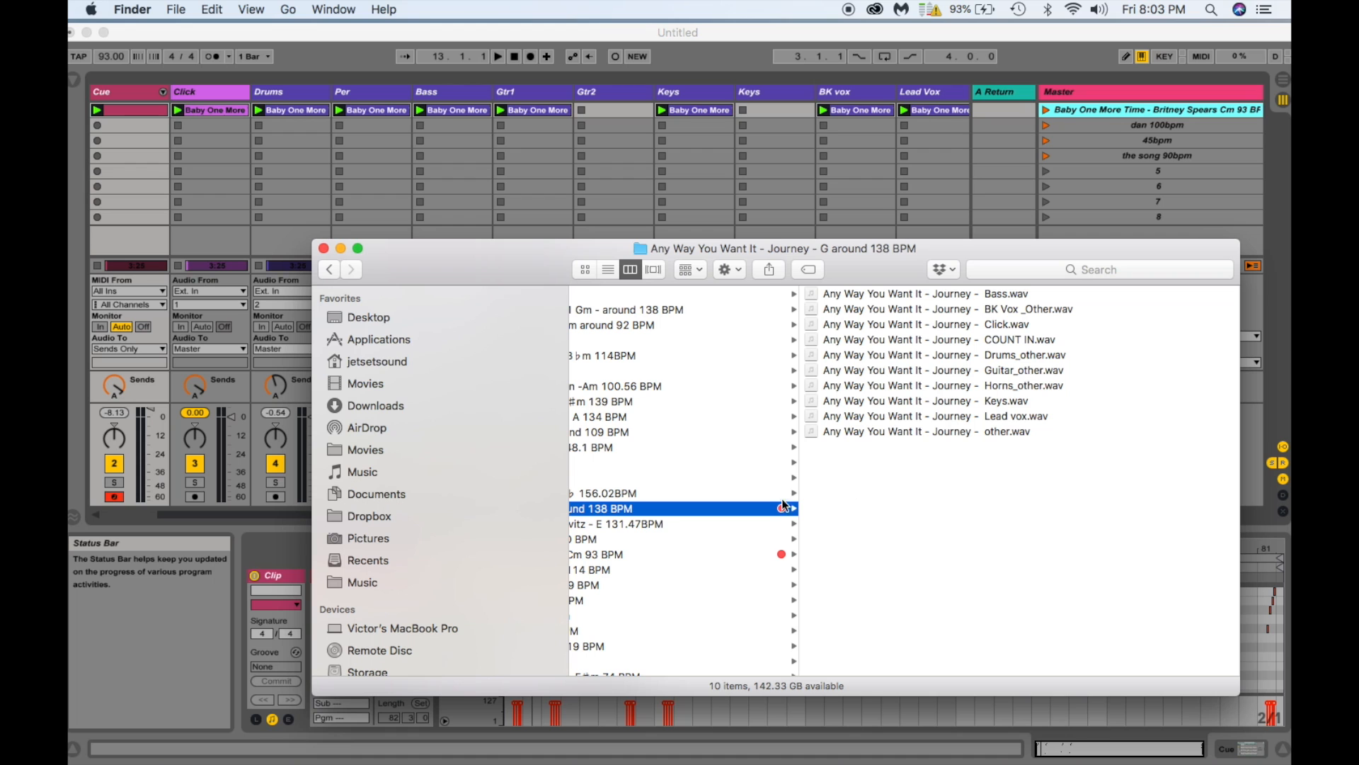
{"action": "left_click", "coordinate": [620, 508]}
{"action": "key", "text": "super+c"}
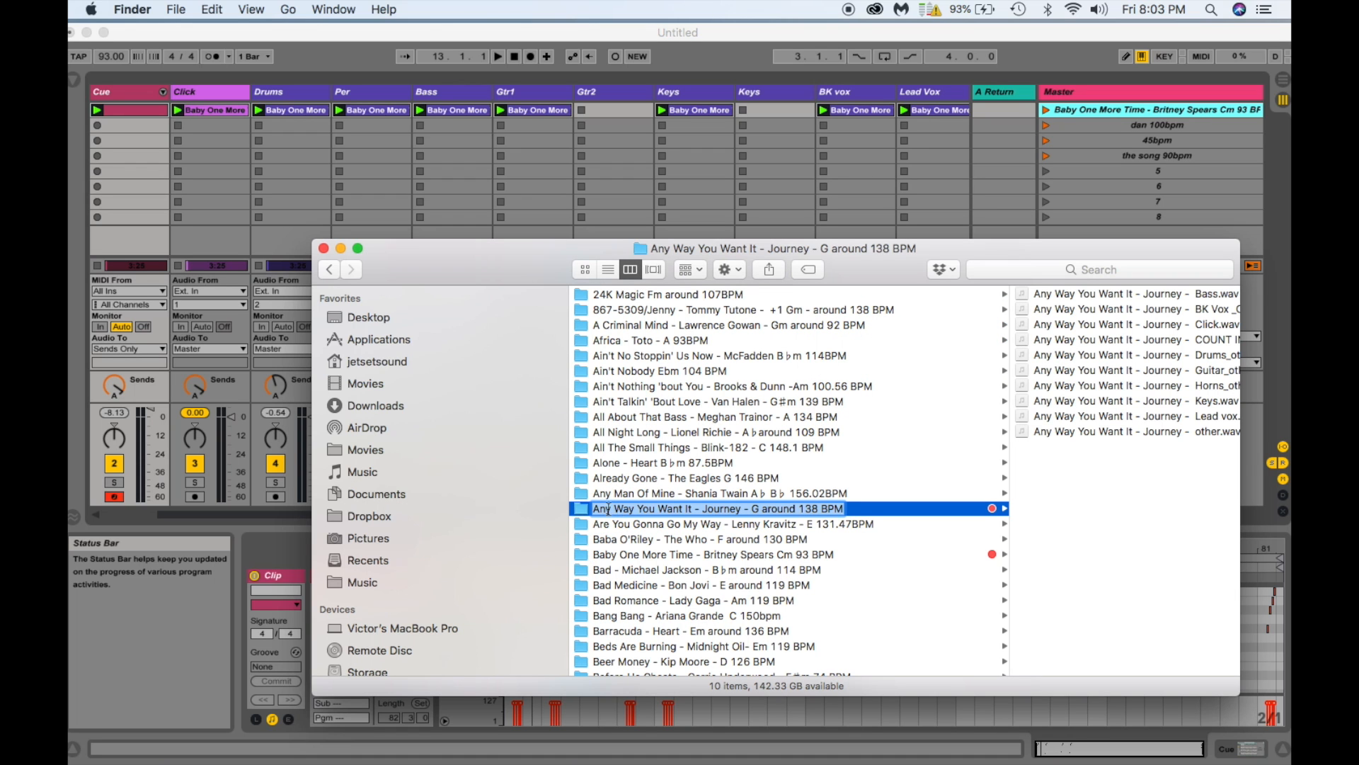
{"action": "left_click", "coordinate": [583, 510]}
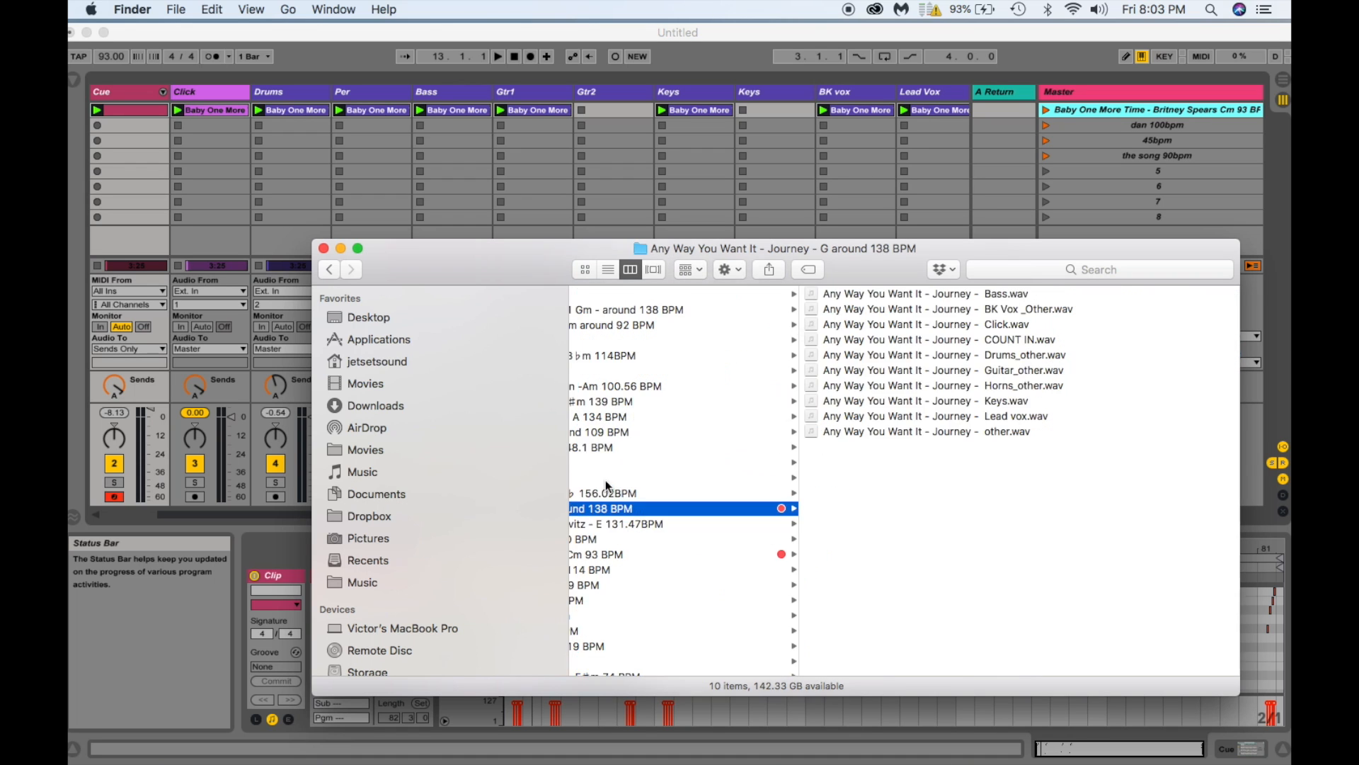
Switch to Ableton Live and rename the second scene, dan 100bpm, with the copied name Any Way You Want It - Journey - G around 138 BPM.
{"action": "left_click", "coordinate": [1136, 125]}
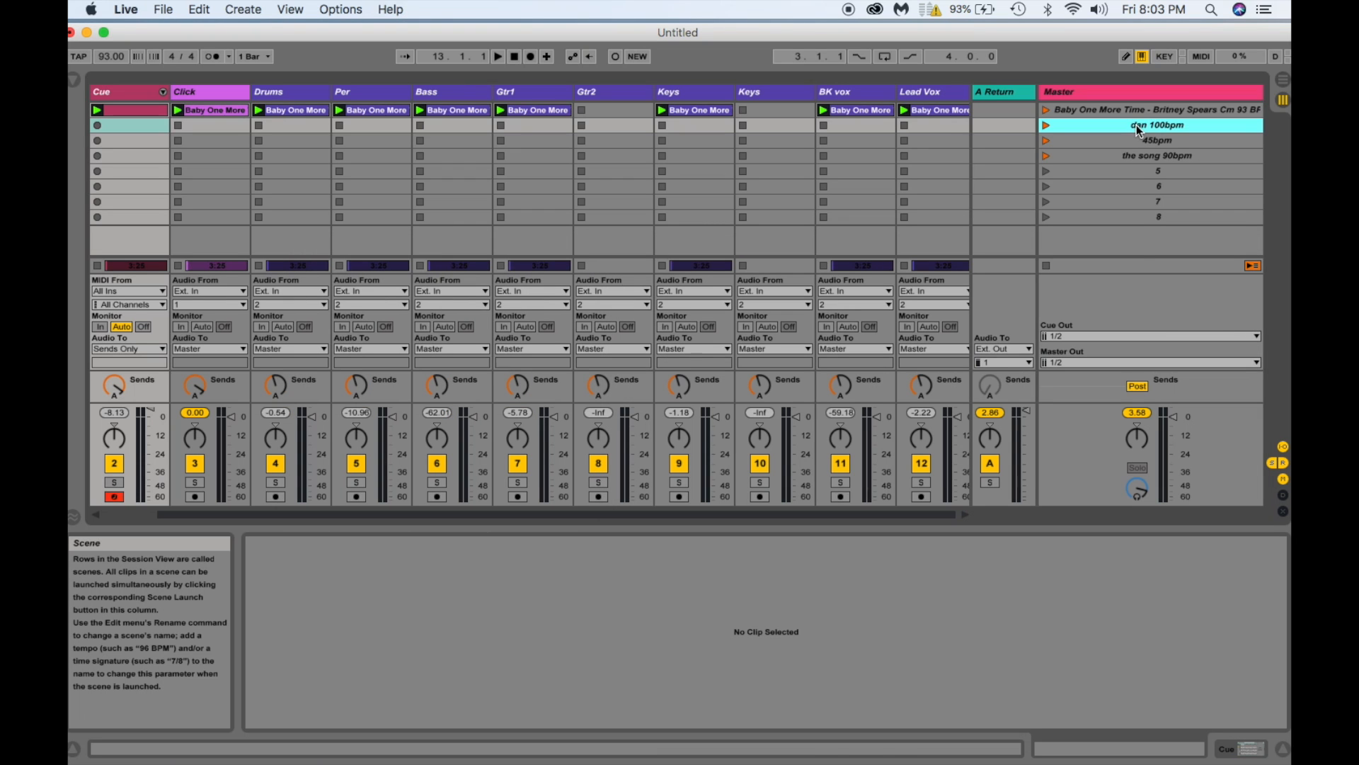
{"action": "right_click", "coordinate": [1136, 125]}
{"action": "left_click", "coordinate": [1064, 189]}
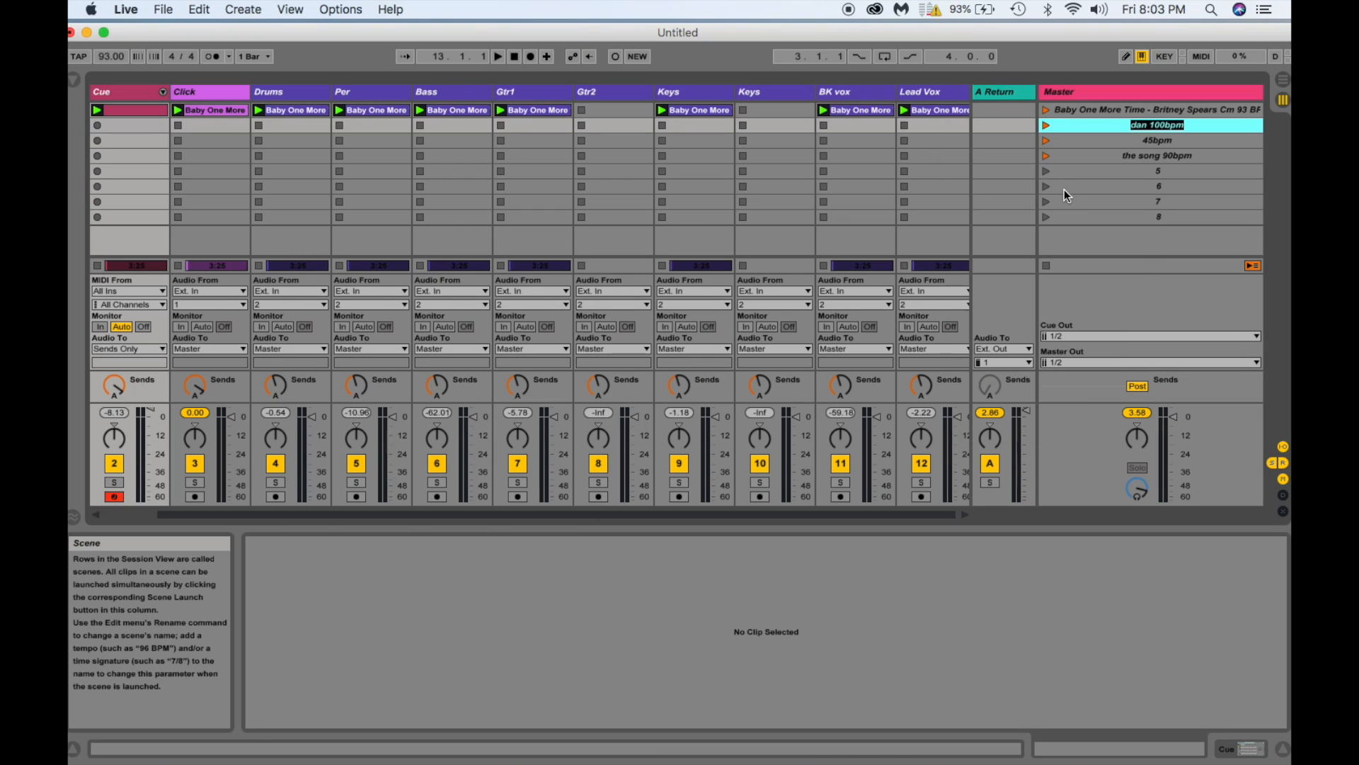
{"action": "key", "text": "super+v"}
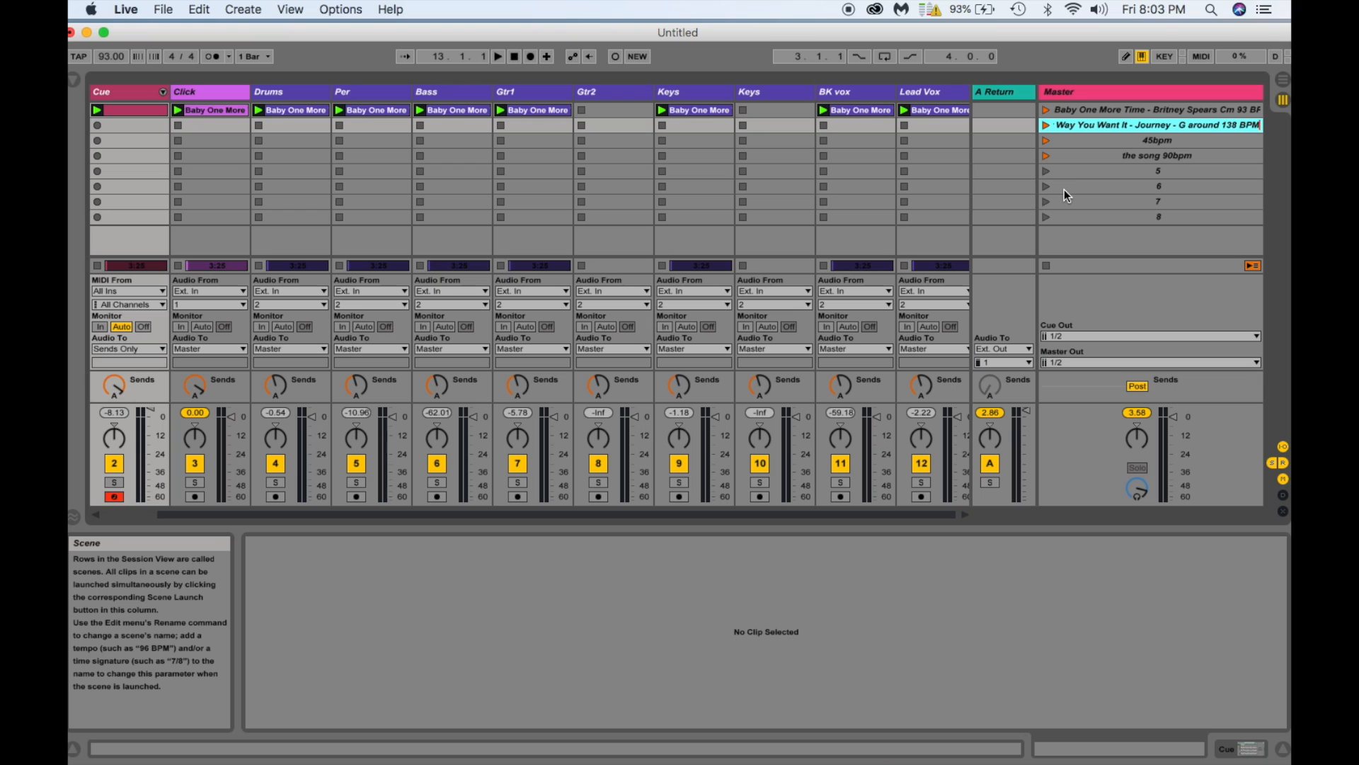
{"action": "left_click", "coordinate": [1227, 138]}
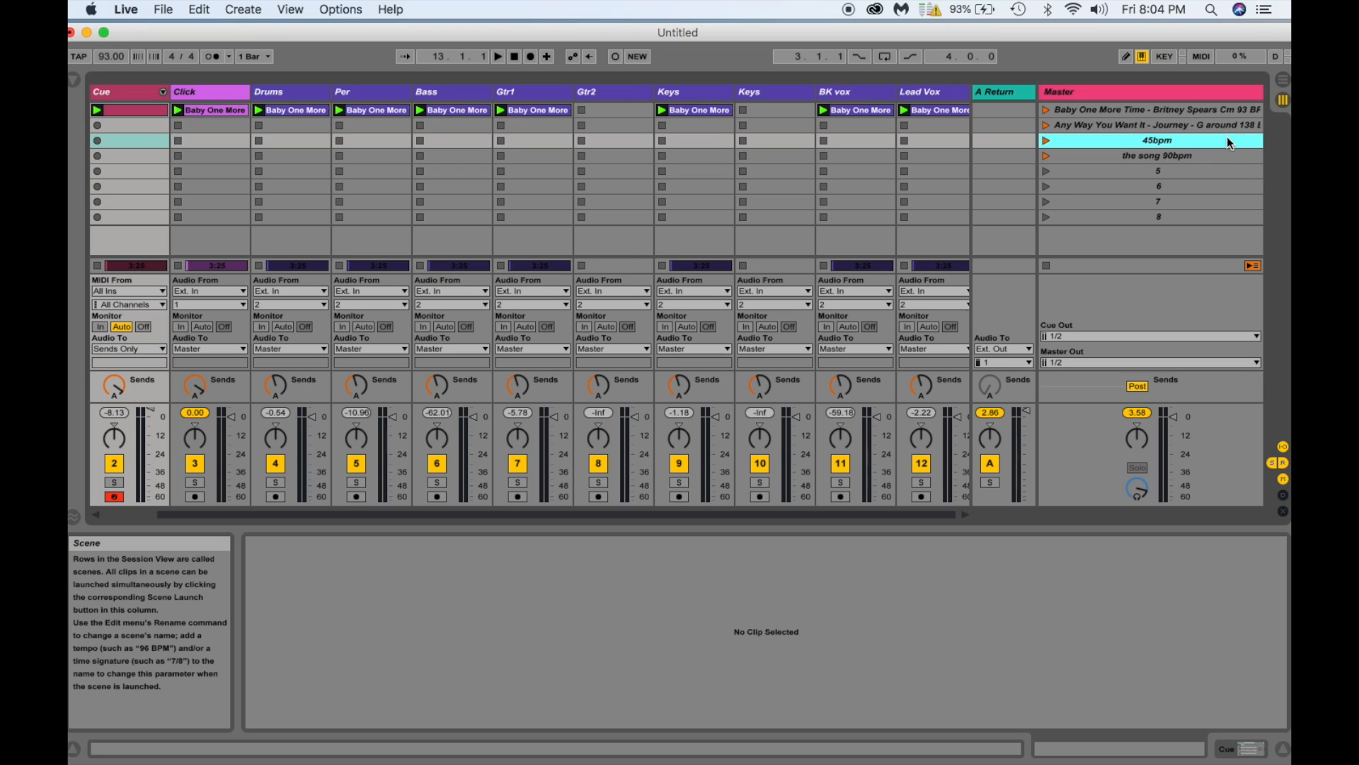
Launch the Any Way You Want It scene to apply the tempo from its name, and start playback.
{"action": "left_click", "coordinate": [1166, 126]}
{"action": "left_click", "coordinate": [1047, 124]}
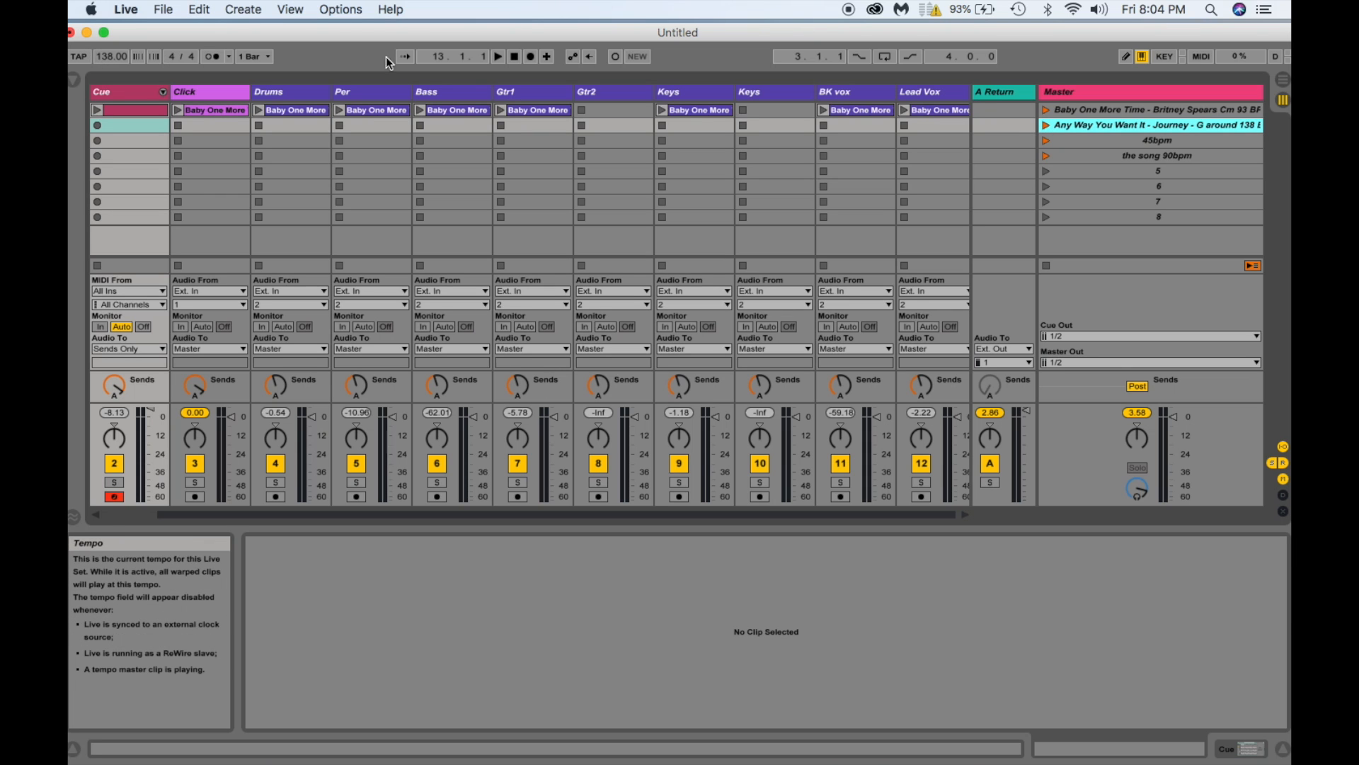
{"action": "key", "text": "space"}
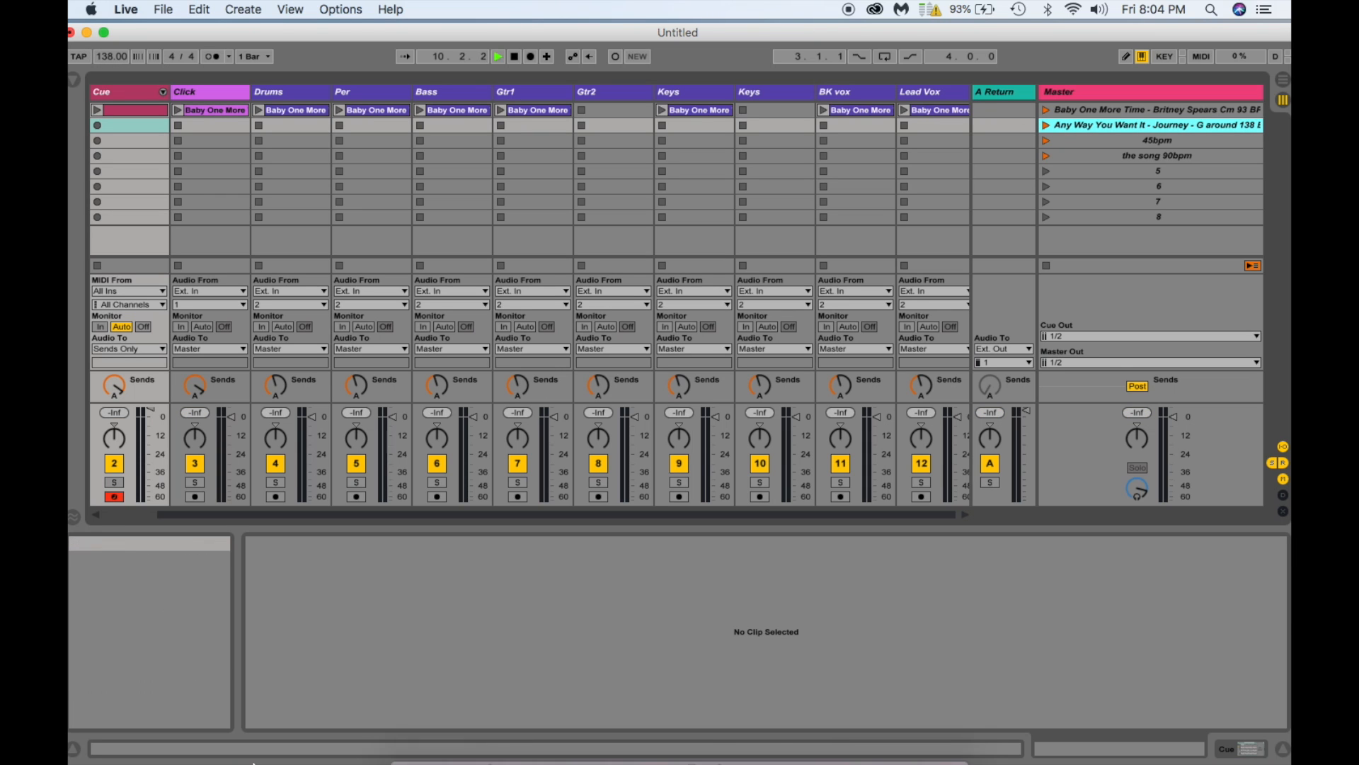
Bring the Any Way You Want It Bass and BK Vox _Other stems from Finder into the second scene on the Bass and BK vox tracks.
{"action": "left_click", "coordinate": [407, 749]}
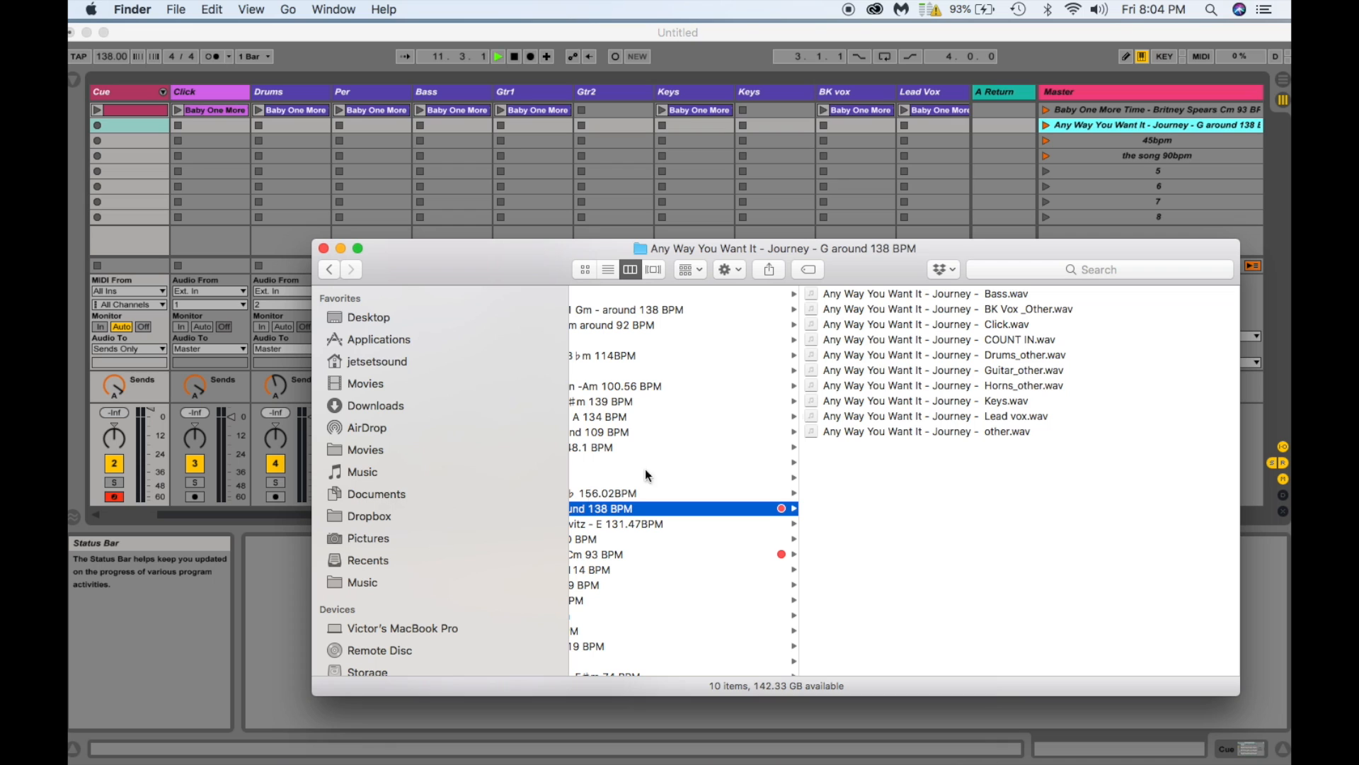
{"action": "left_click", "coordinate": [873, 295]}
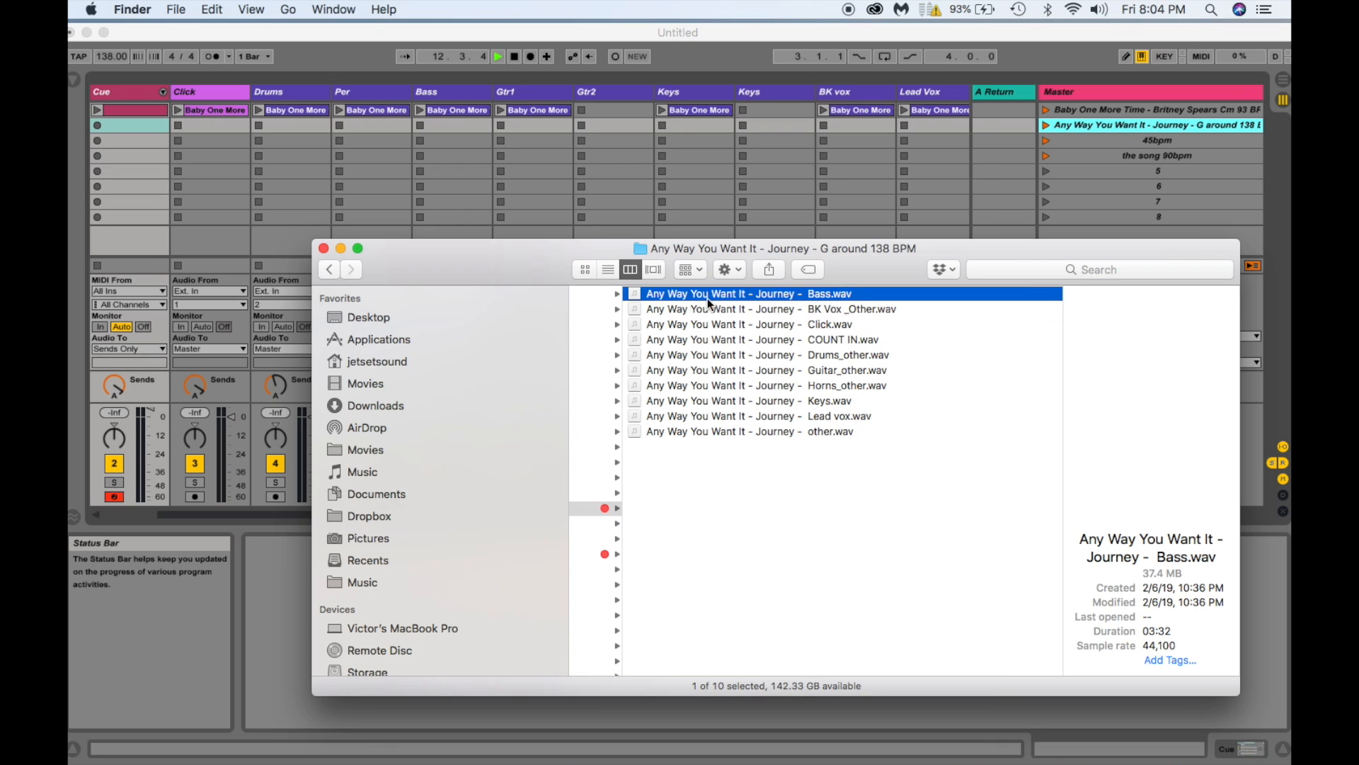
{"action": "left_click_drag", "start_coordinate": [635, 293], "coordinate": [466, 128]}
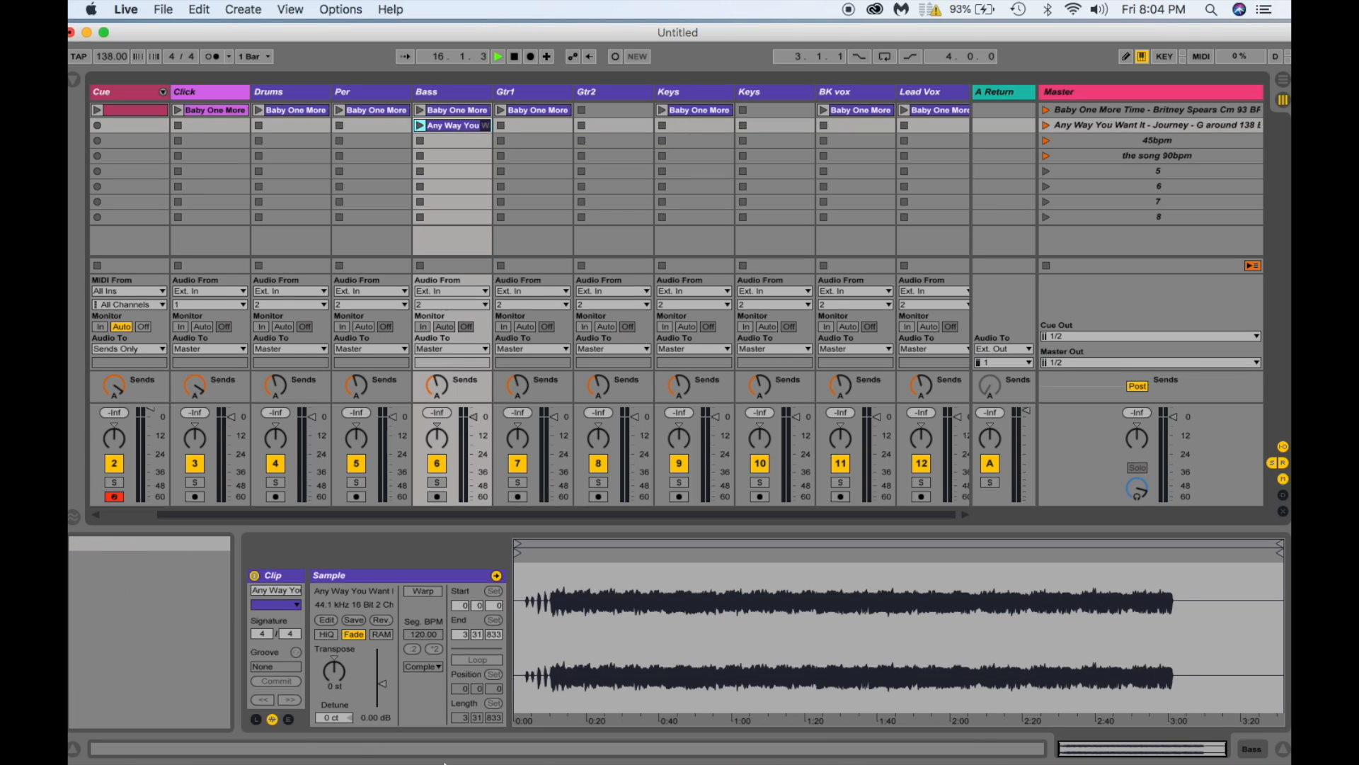
{"action": "left_click", "coordinate": [405, 749]}
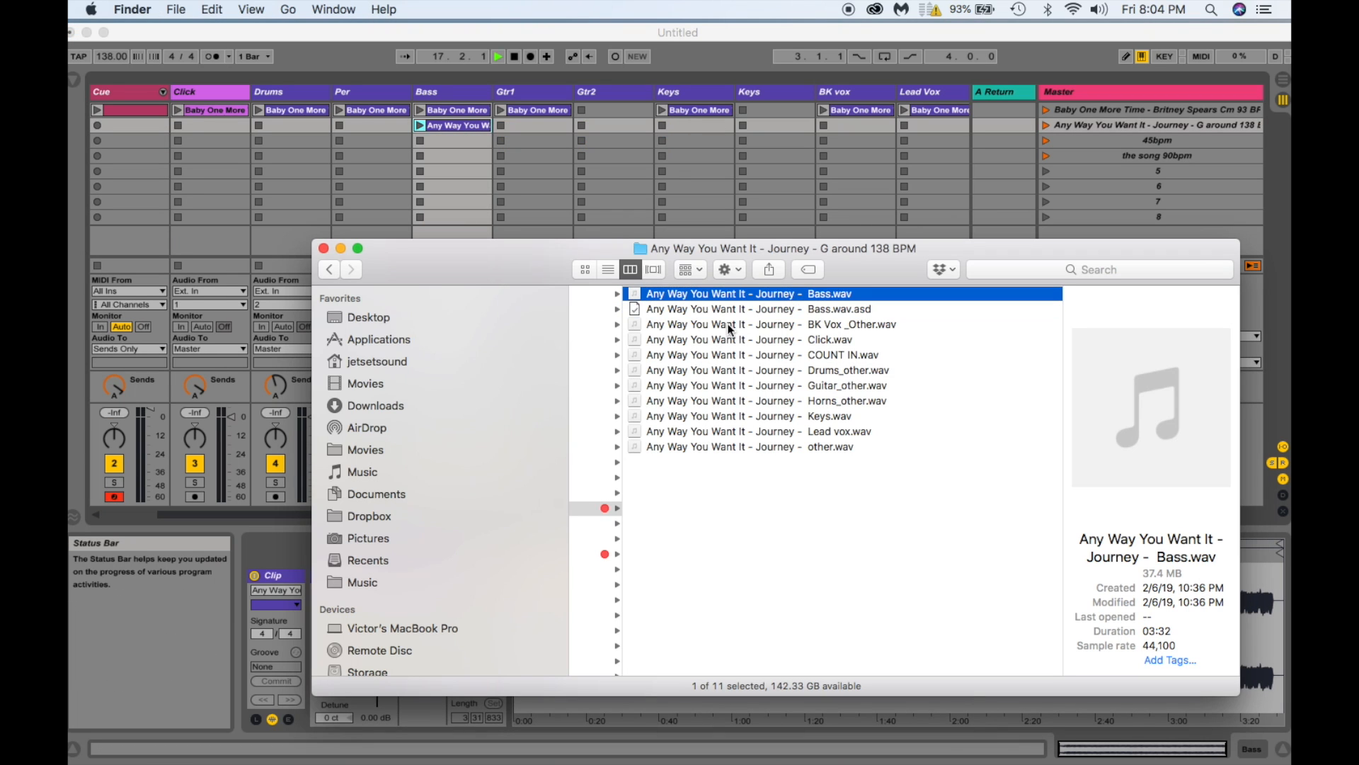
{"action": "left_click", "coordinate": [668, 330]}
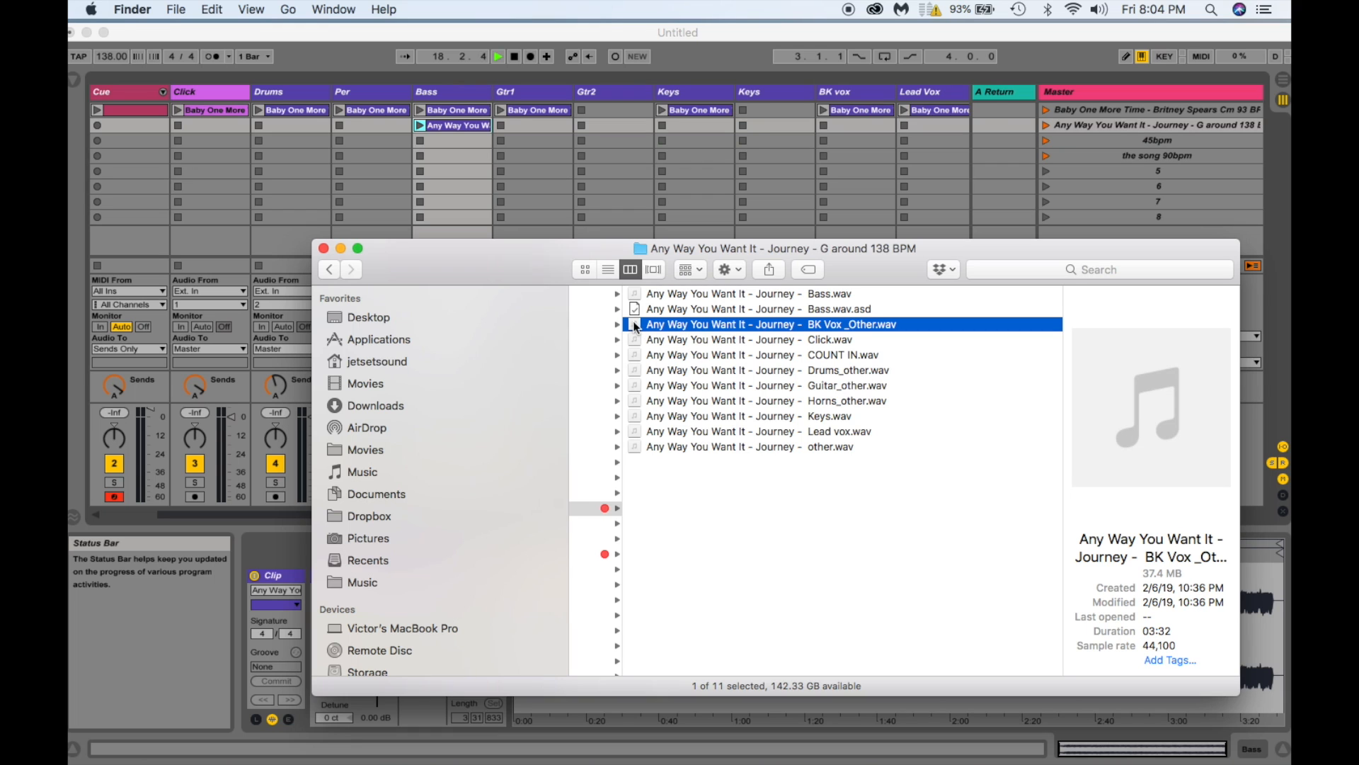
{"action": "left_click_drag", "start_coordinate": [635, 326], "coordinate": [851, 129]}
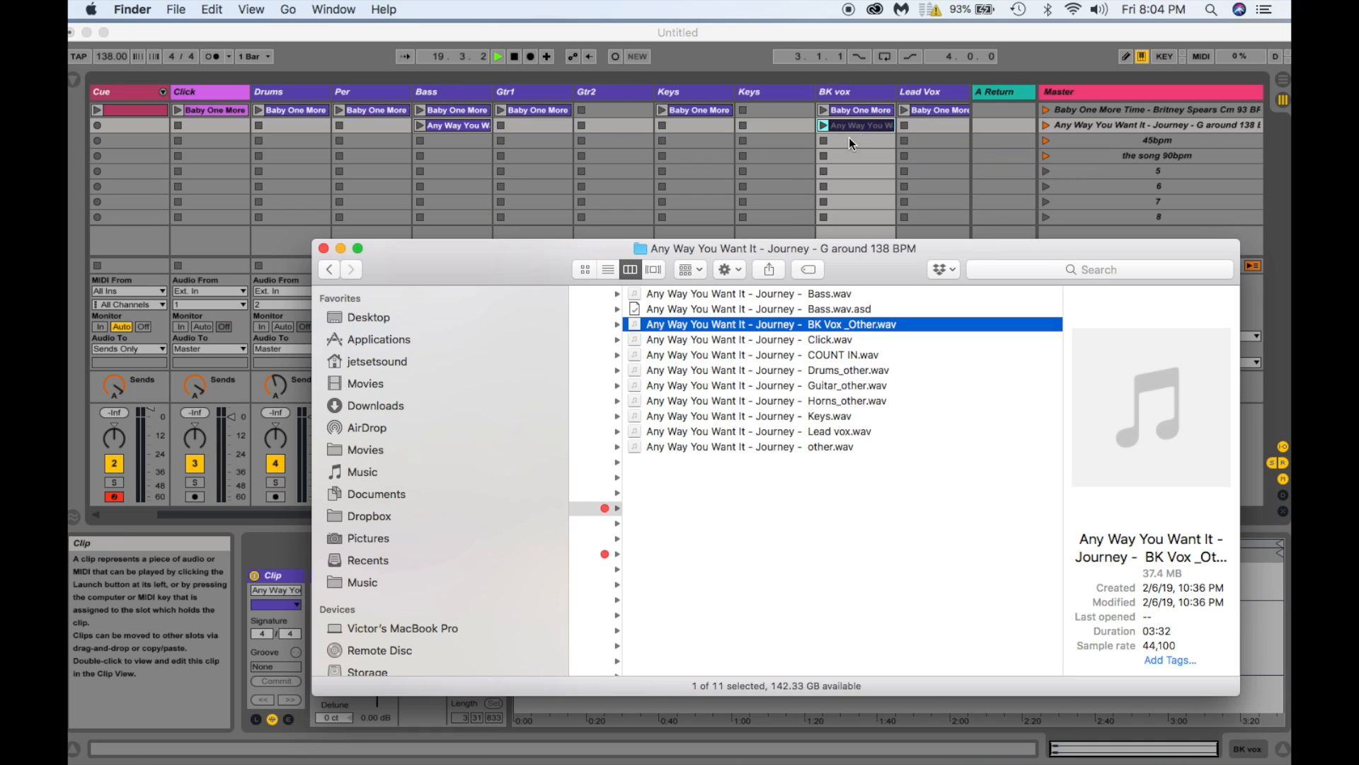
Place the Any Way You Want It Click and Drums_other stems in the second scene on the Click and Drums tracks.
{"action": "left_click", "coordinate": [737, 340]}
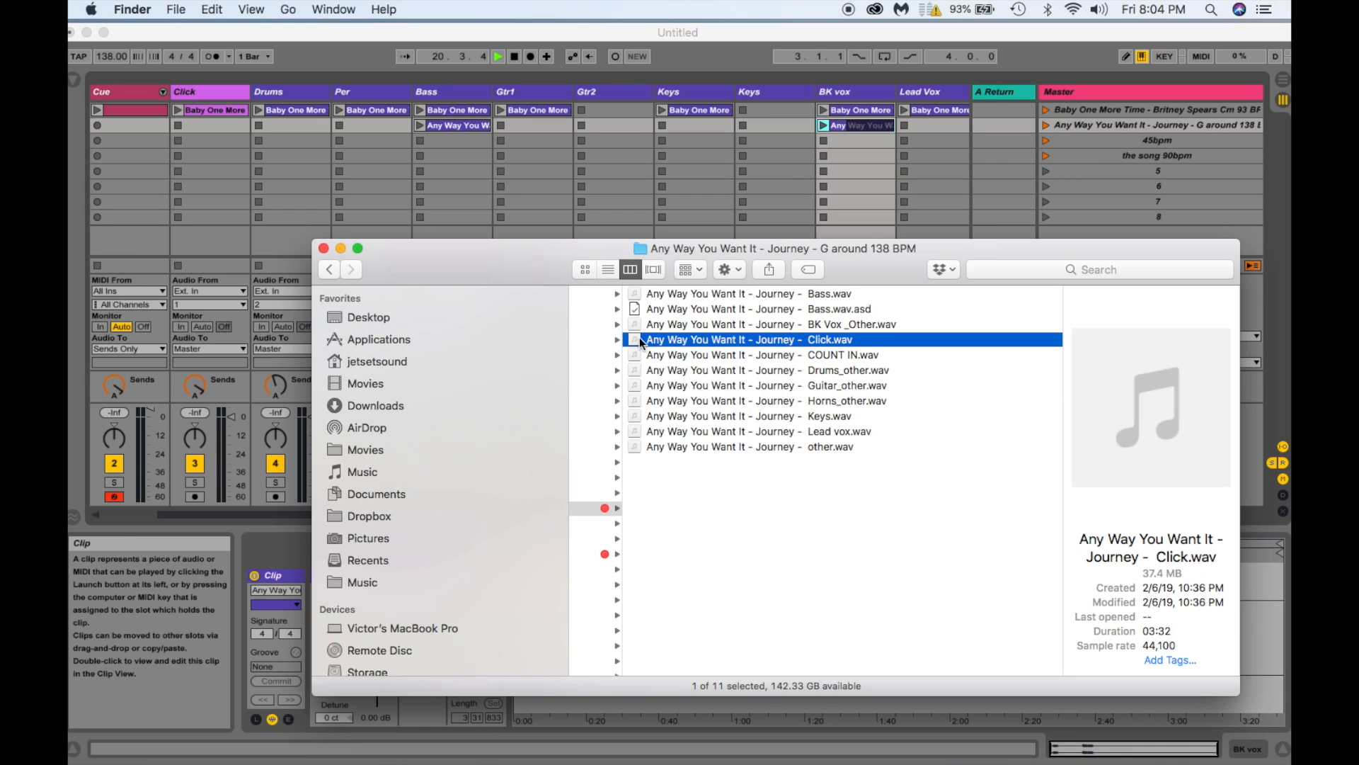
{"action": "left_click_drag", "start_coordinate": [636, 345], "coordinate": [224, 128]}
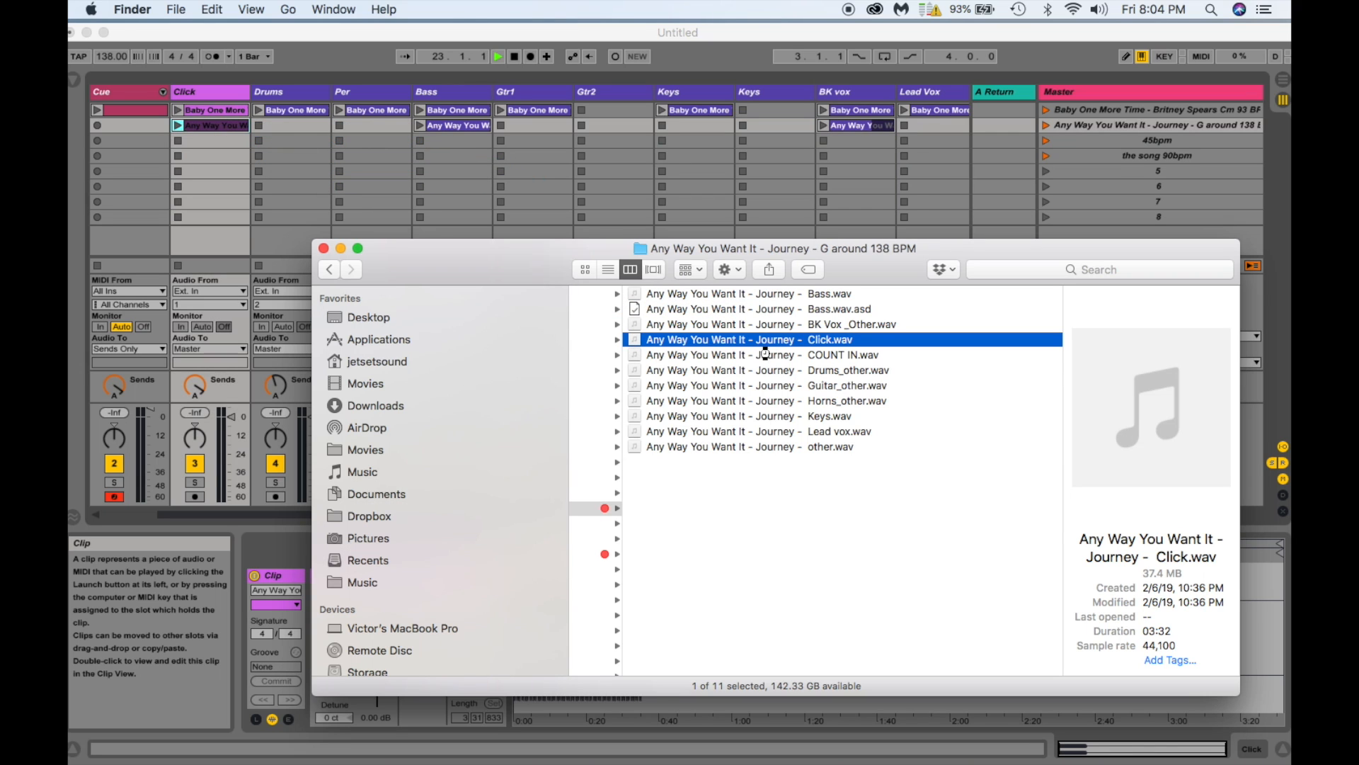
{"action": "left_click", "coordinate": [723, 371]}
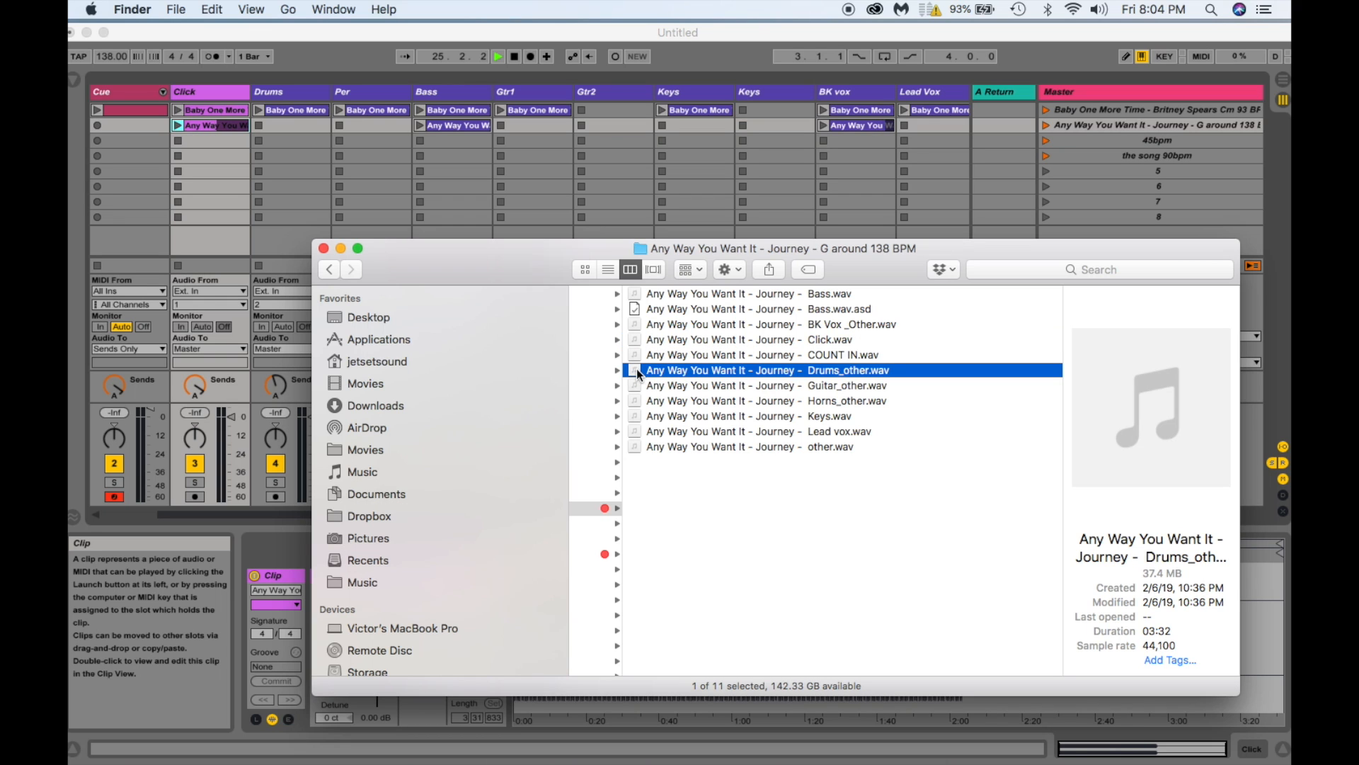
{"action": "left_click_drag", "start_coordinate": [636, 369], "coordinate": [310, 126]}
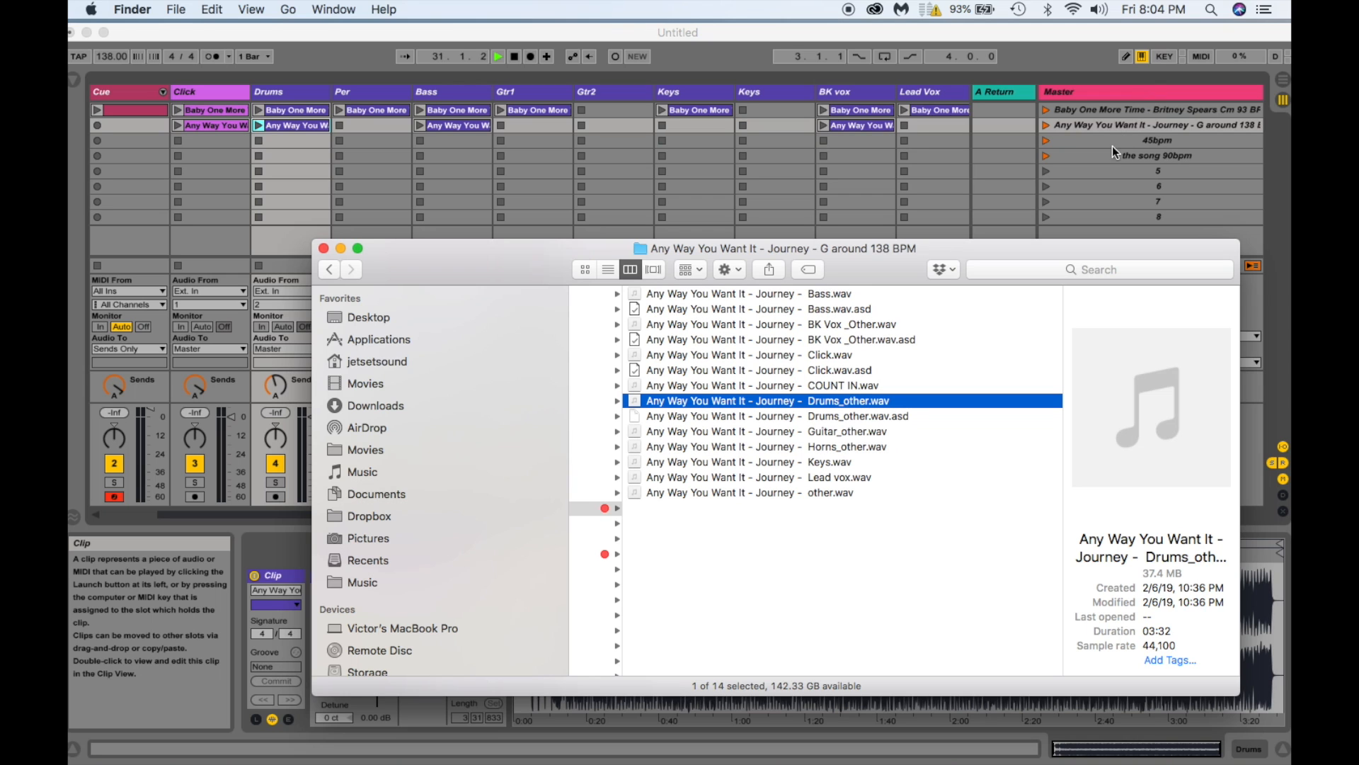
Add the Guitar_other stem to the Gtr1 track and the Horns_other stem to the second Keys track, both in the second scene.
{"action": "left_click", "coordinate": [768, 428]}
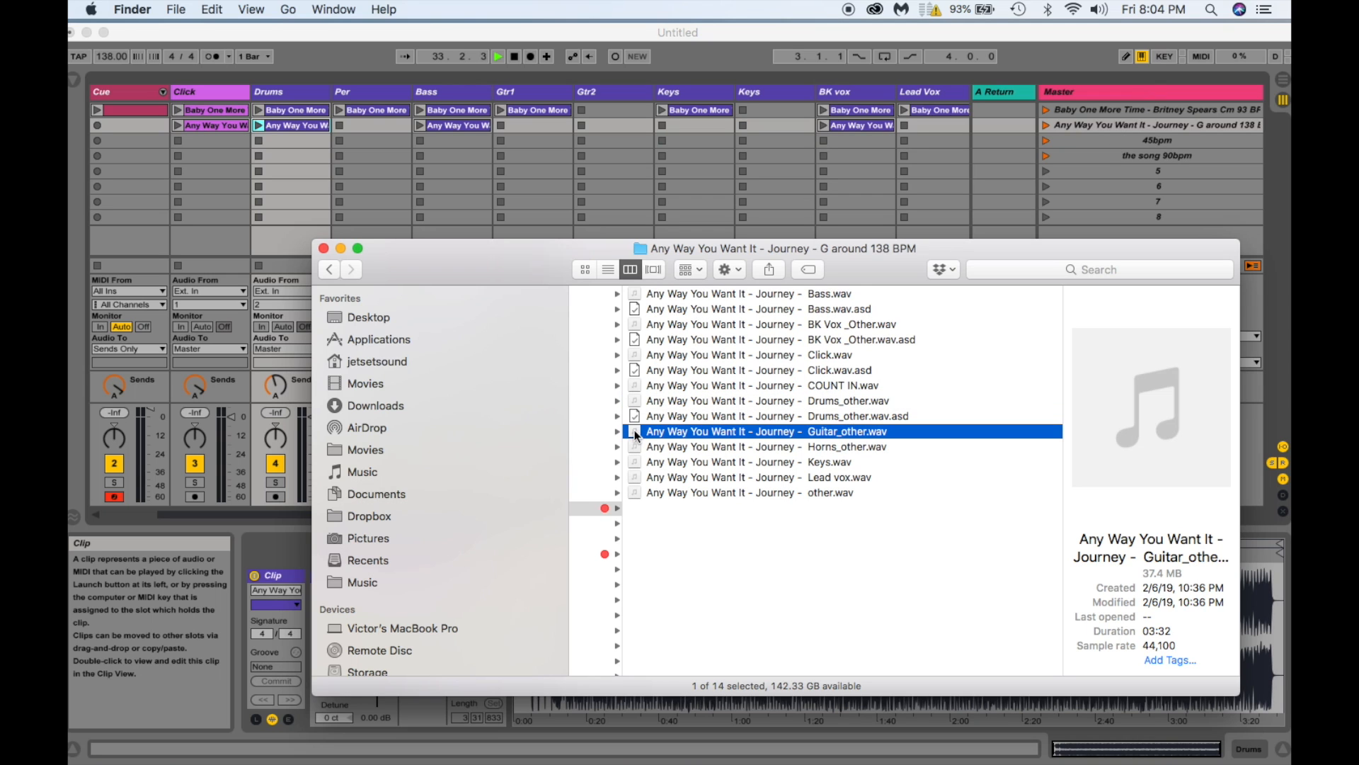
{"action": "left_click_drag", "start_coordinate": [634, 430], "coordinate": [556, 133]}
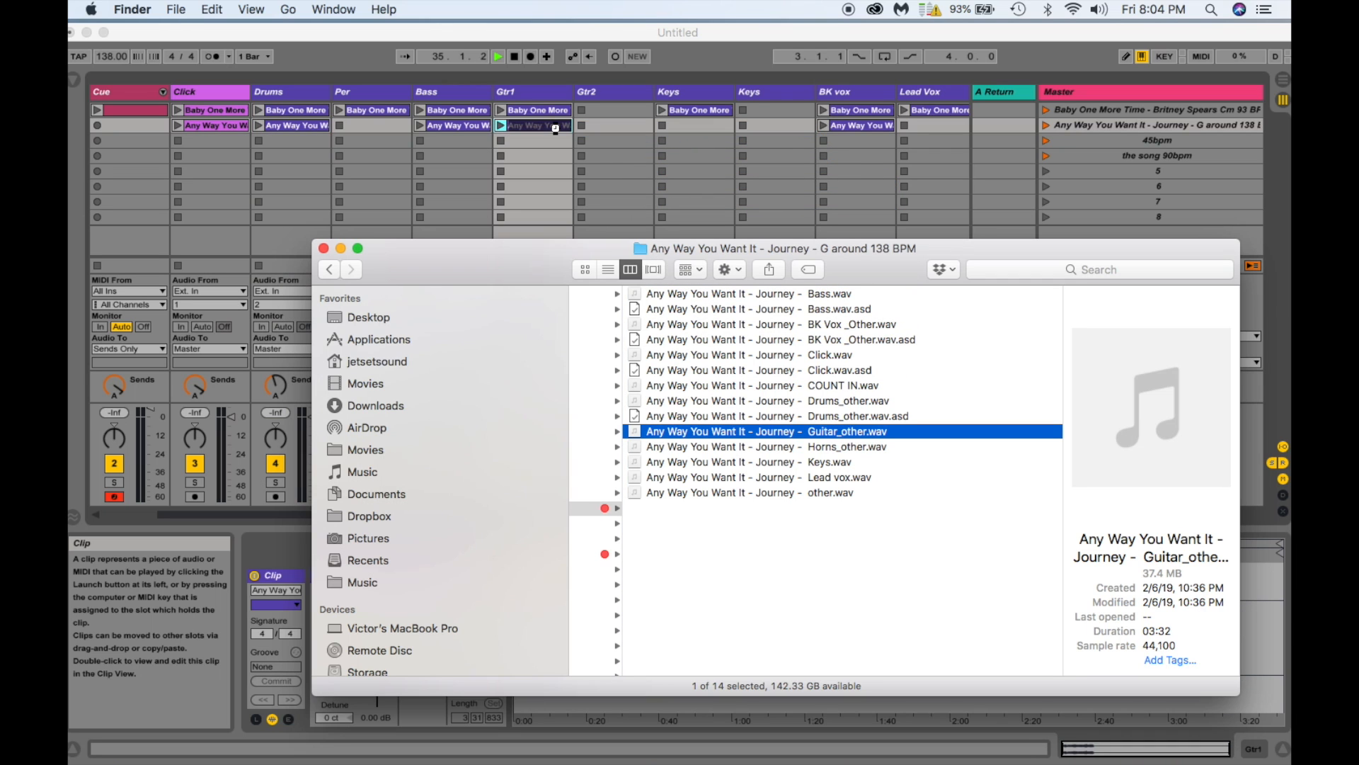
{"action": "left_click", "coordinate": [759, 444]}
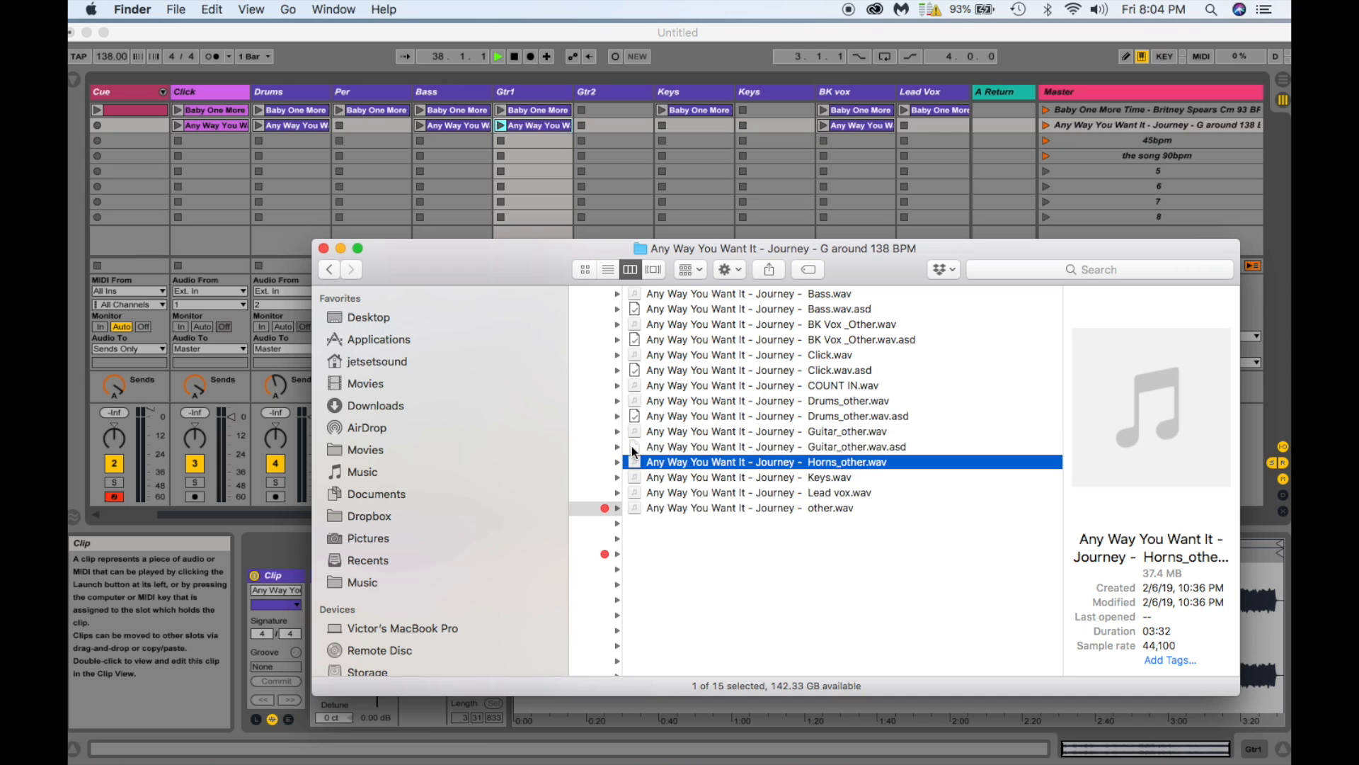
{"action": "left_click_drag", "start_coordinate": [634, 460], "coordinate": [770, 127]}
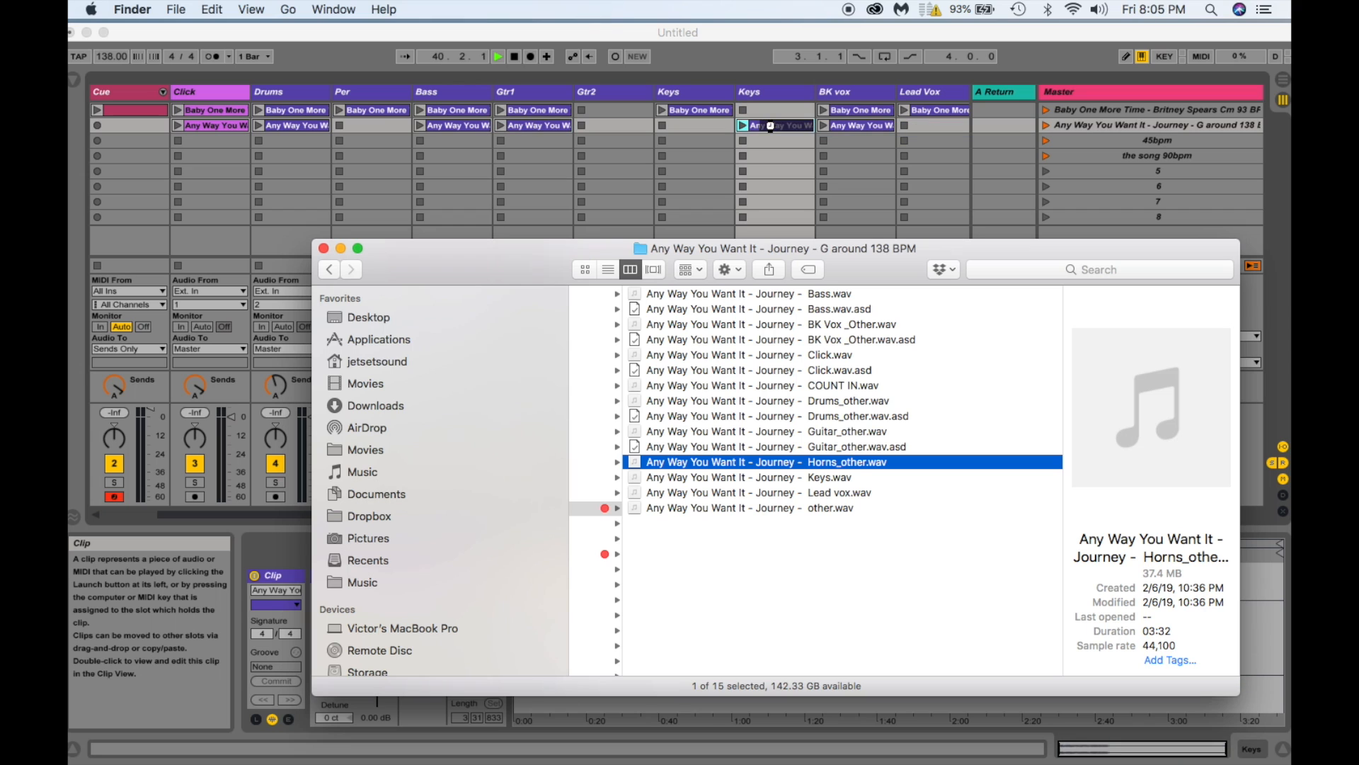
Add the Keys stem to the first Keys track and the Lead vox stem to the Lead Vox track in the second scene.
{"action": "left_click", "coordinate": [701, 477]}
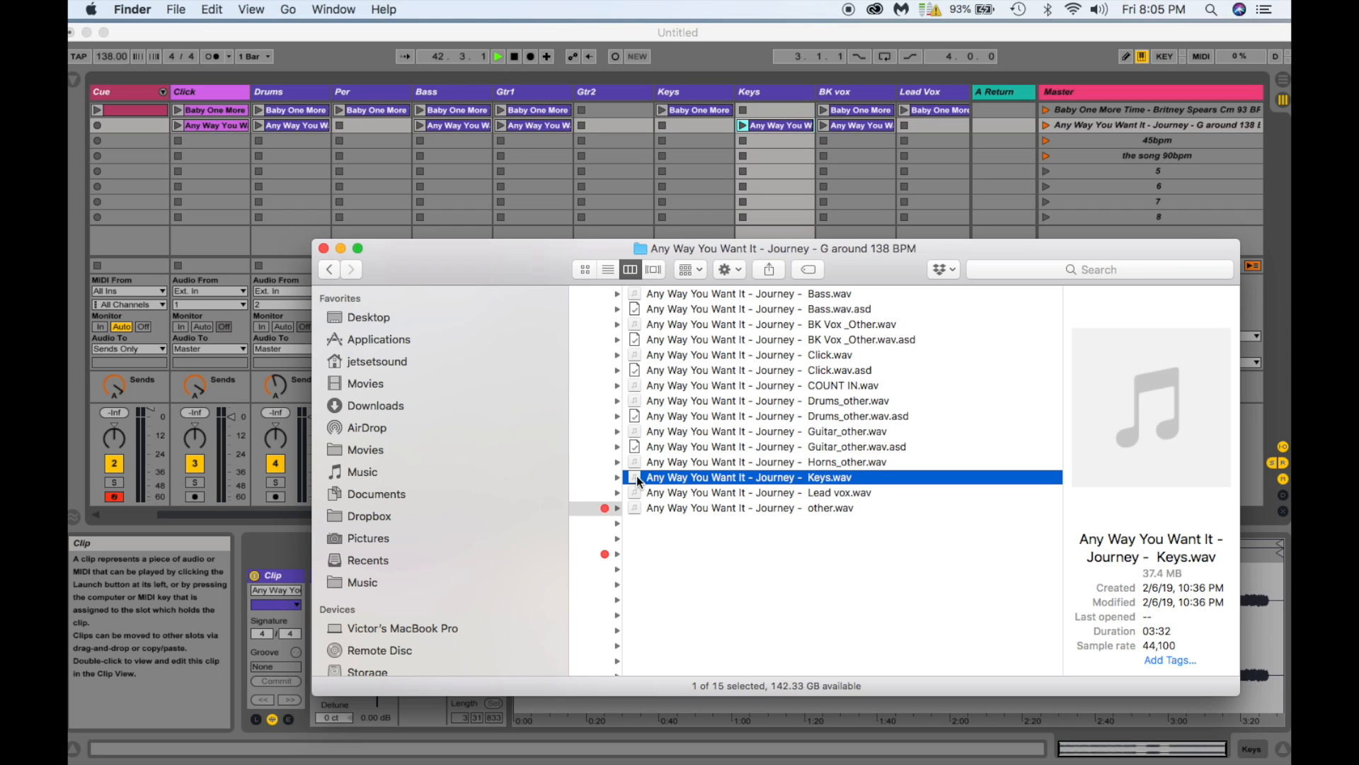
{"action": "left_click_drag", "start_coordinate": [636, 474], "coordinate": [698, 131]}
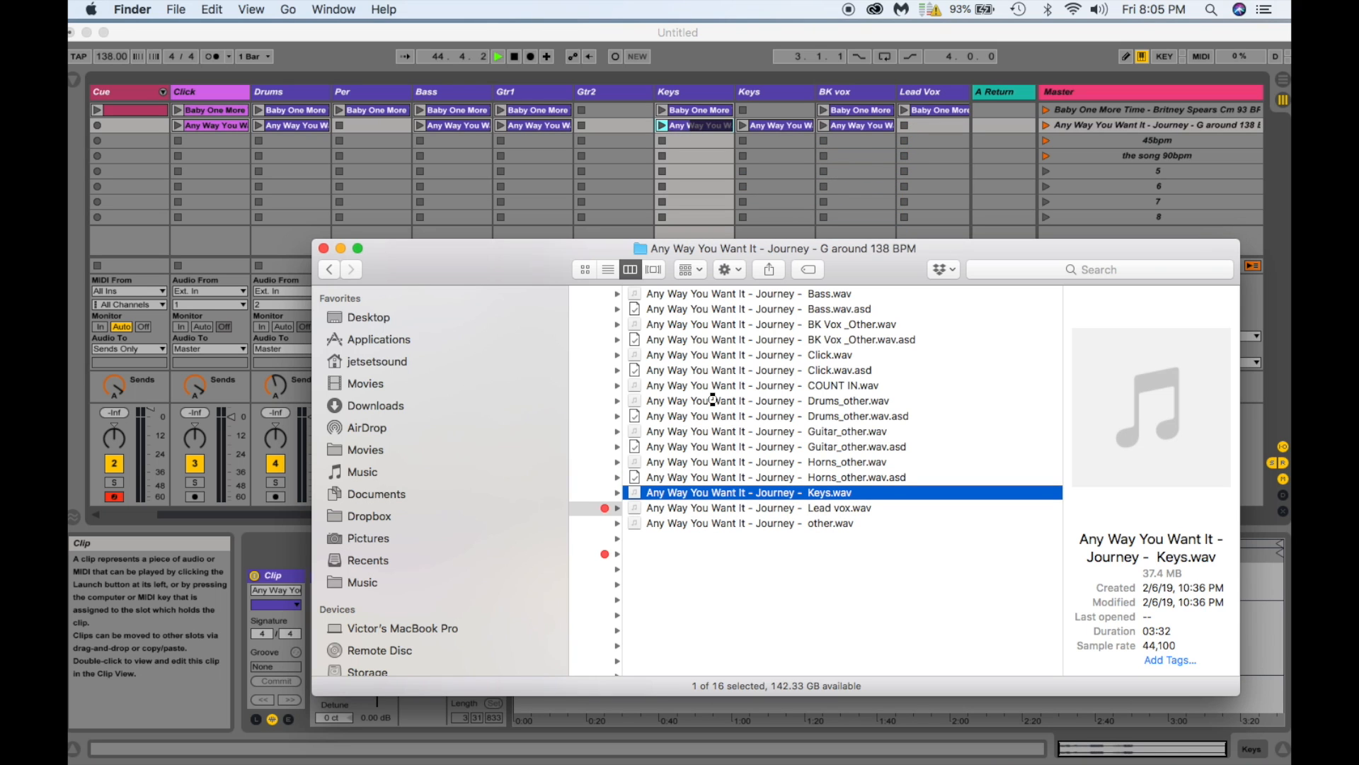
{"action": "left_click", "coordinate": [708, 507]}
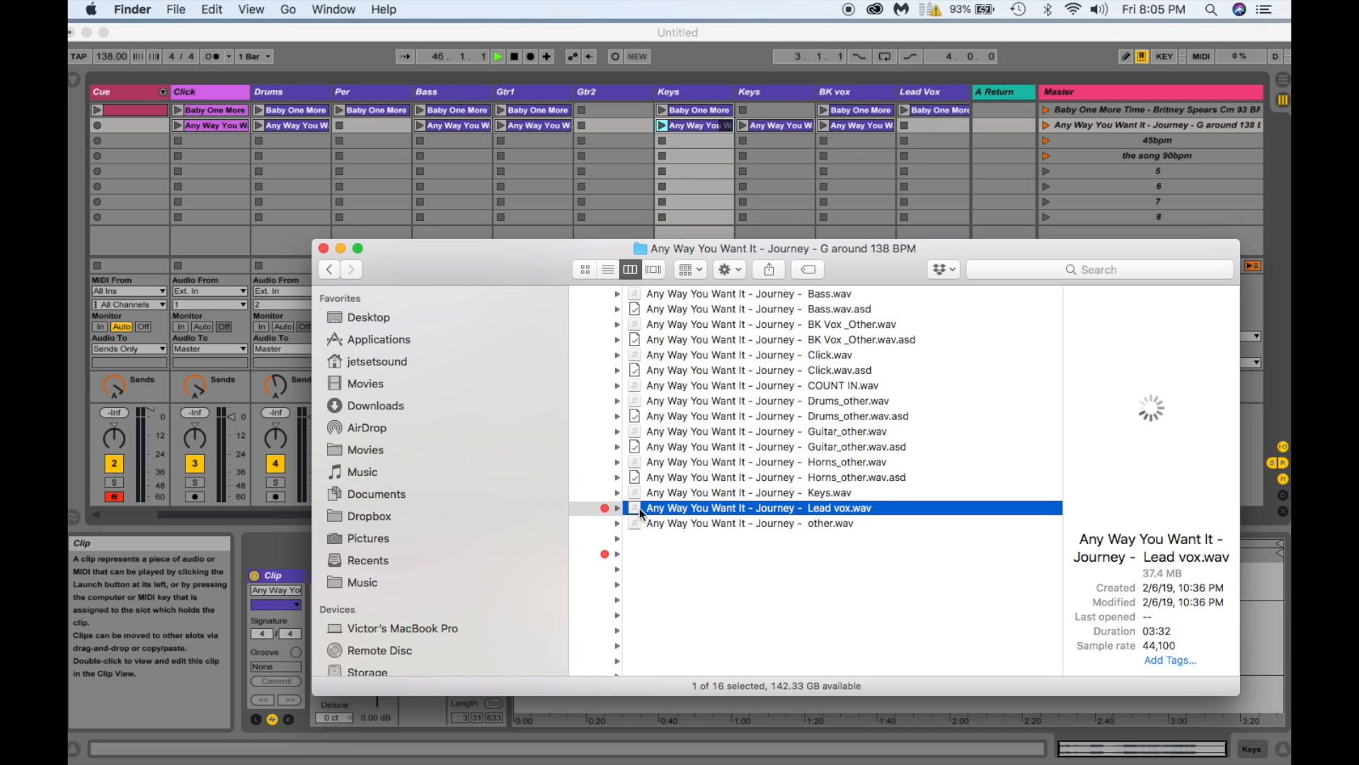
{"action": "left_click_drag", "start_coordinate": [636, 507], "coordinate": [928, 129]}
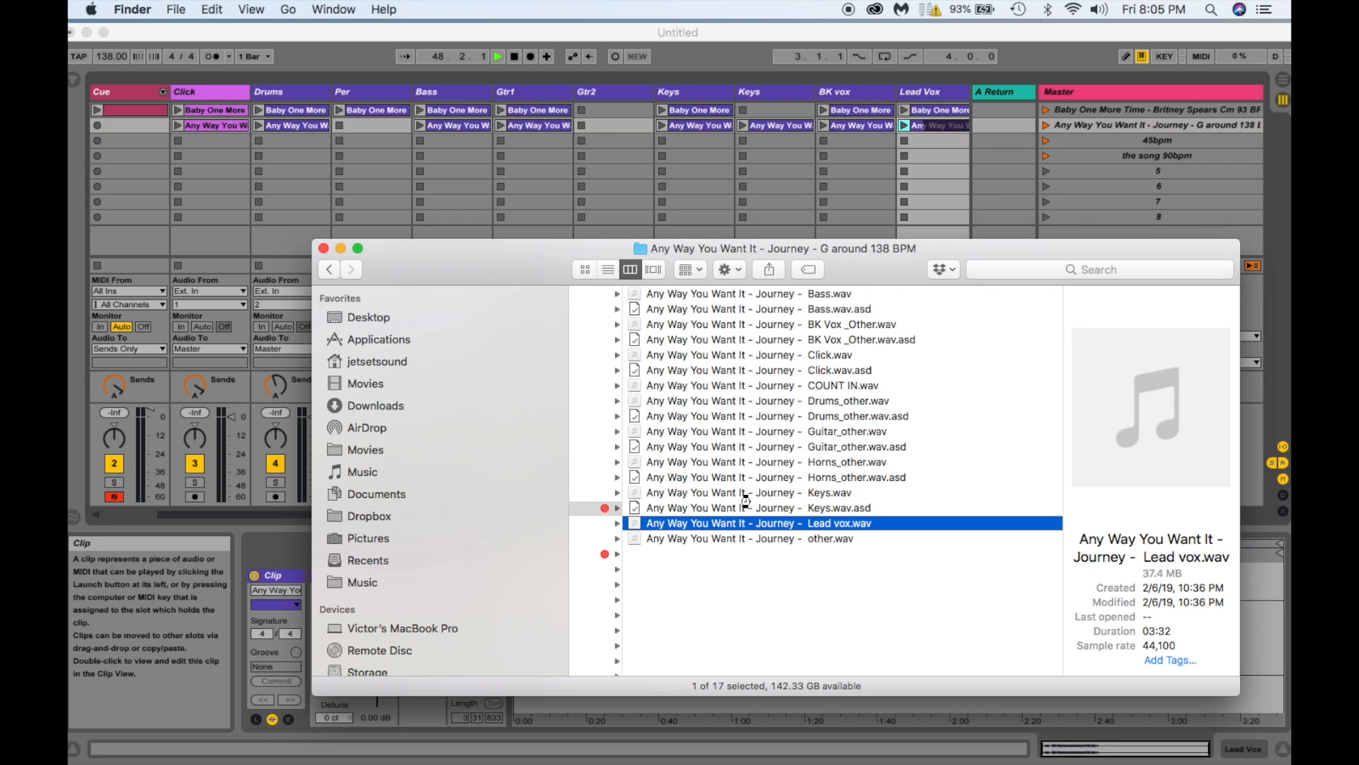
Place the Any Way You Want It other.wav stem on the Per track, launch the second scene, and stop playback after a short listen.
{"action": "left_click", "coordinate": [718, 538]}
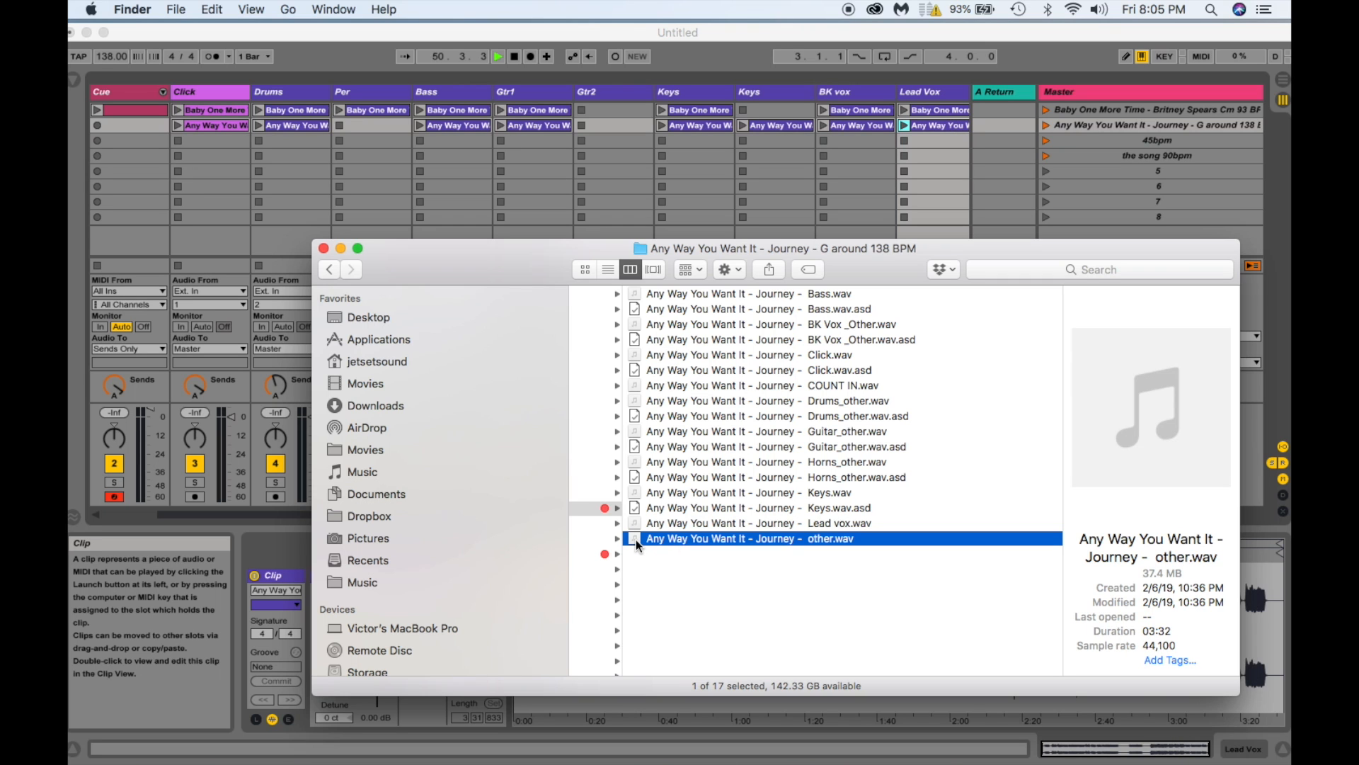
{"action": "left_click_drag", "start_coordinate": [635, 540], "coordinate": [388, 133]}
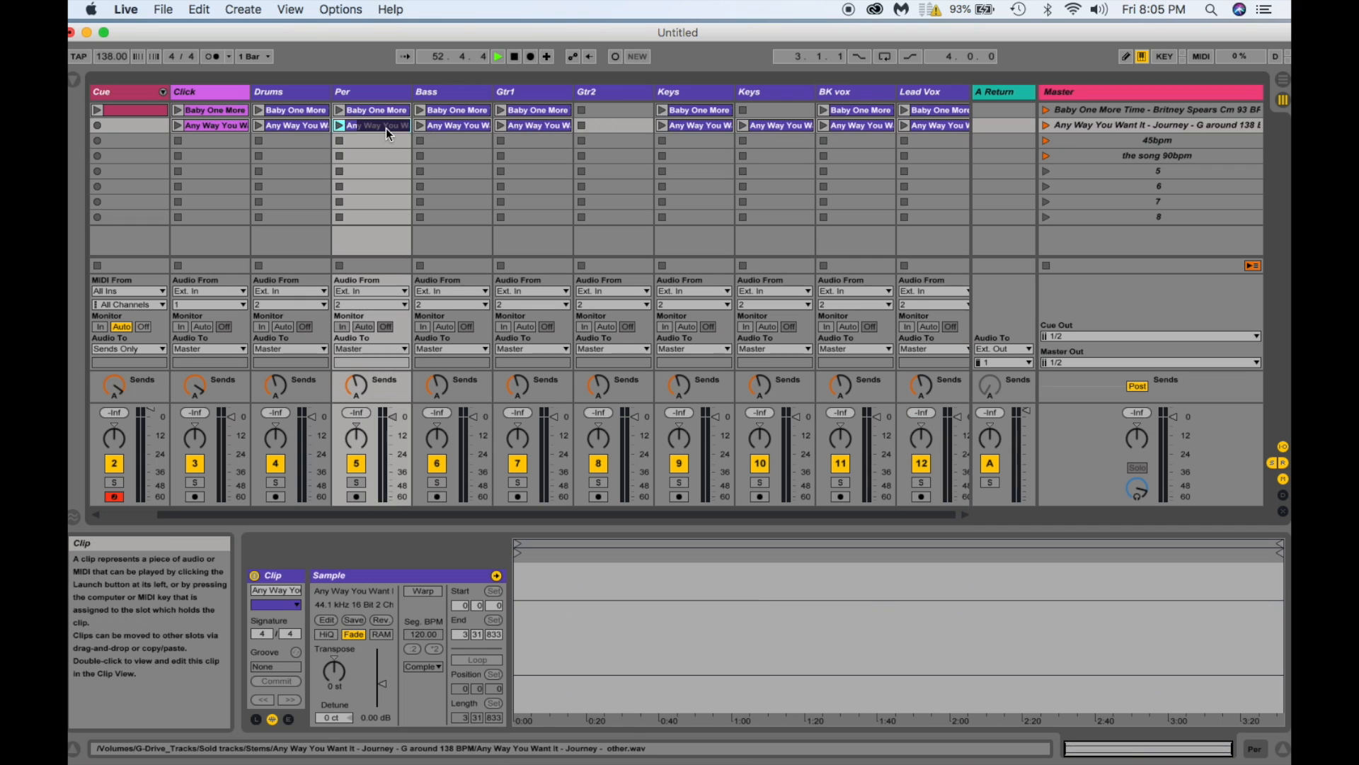
{"action": "left_click", "coordinate": [1047, 126]}
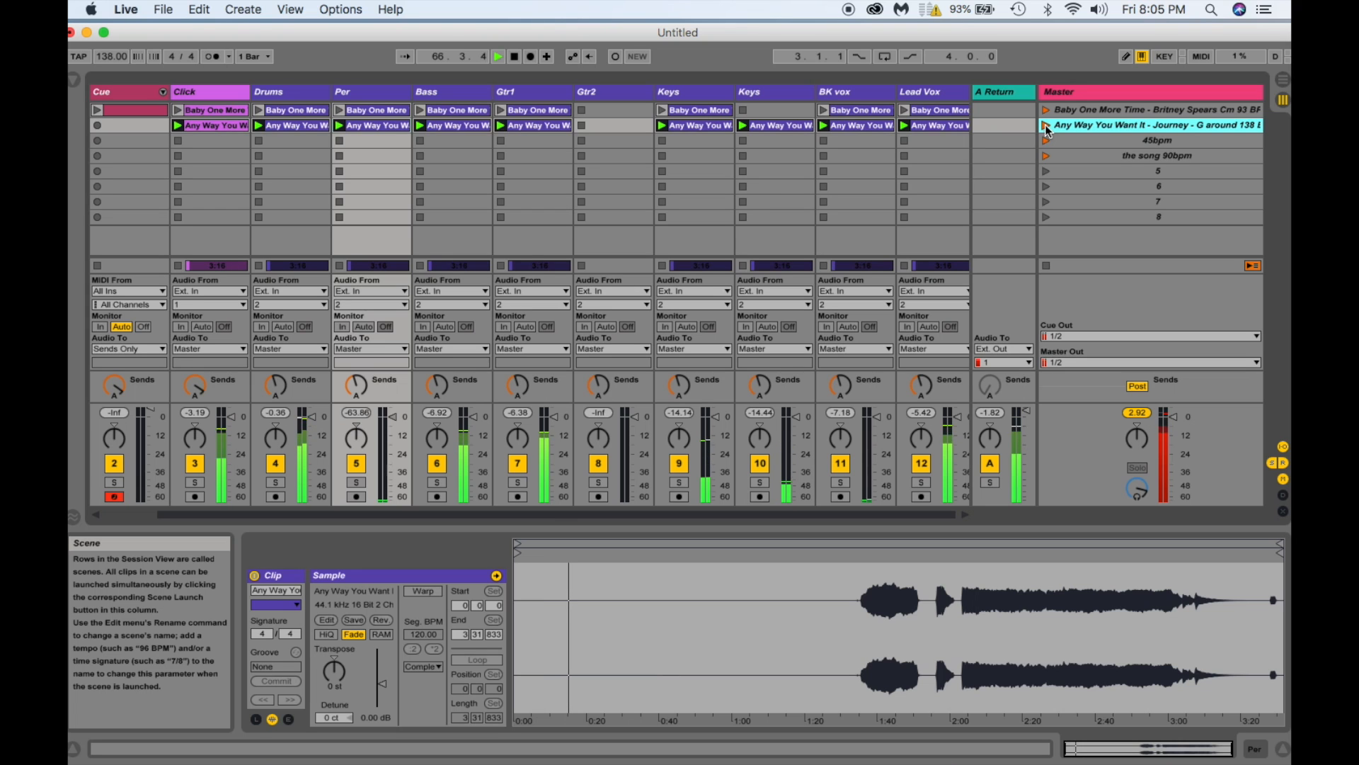
{"action": "key", "text": "space"}
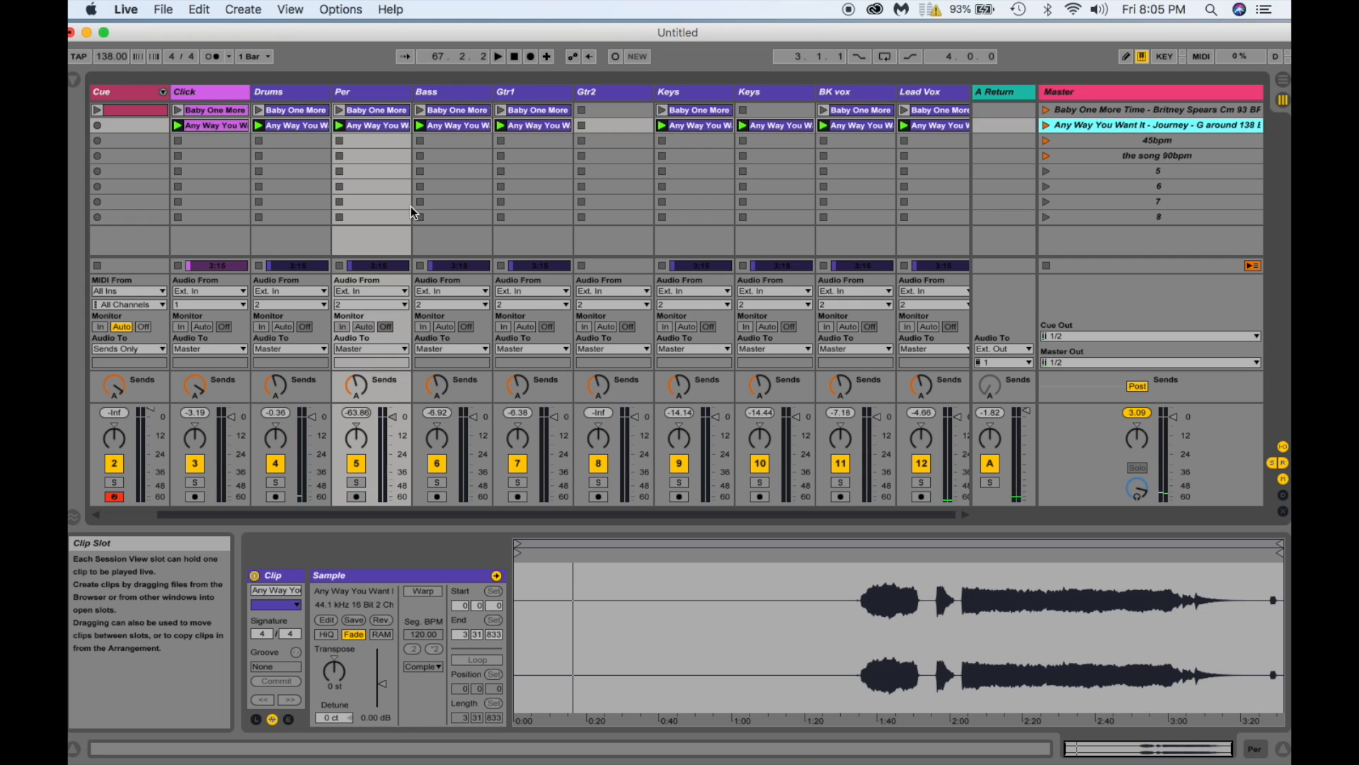
Delete the selected Baby One More Time clips from the Arrangement View, check the Session View scenes, and return to the Arrangement.
{"action": "key", "text": "Tab"}
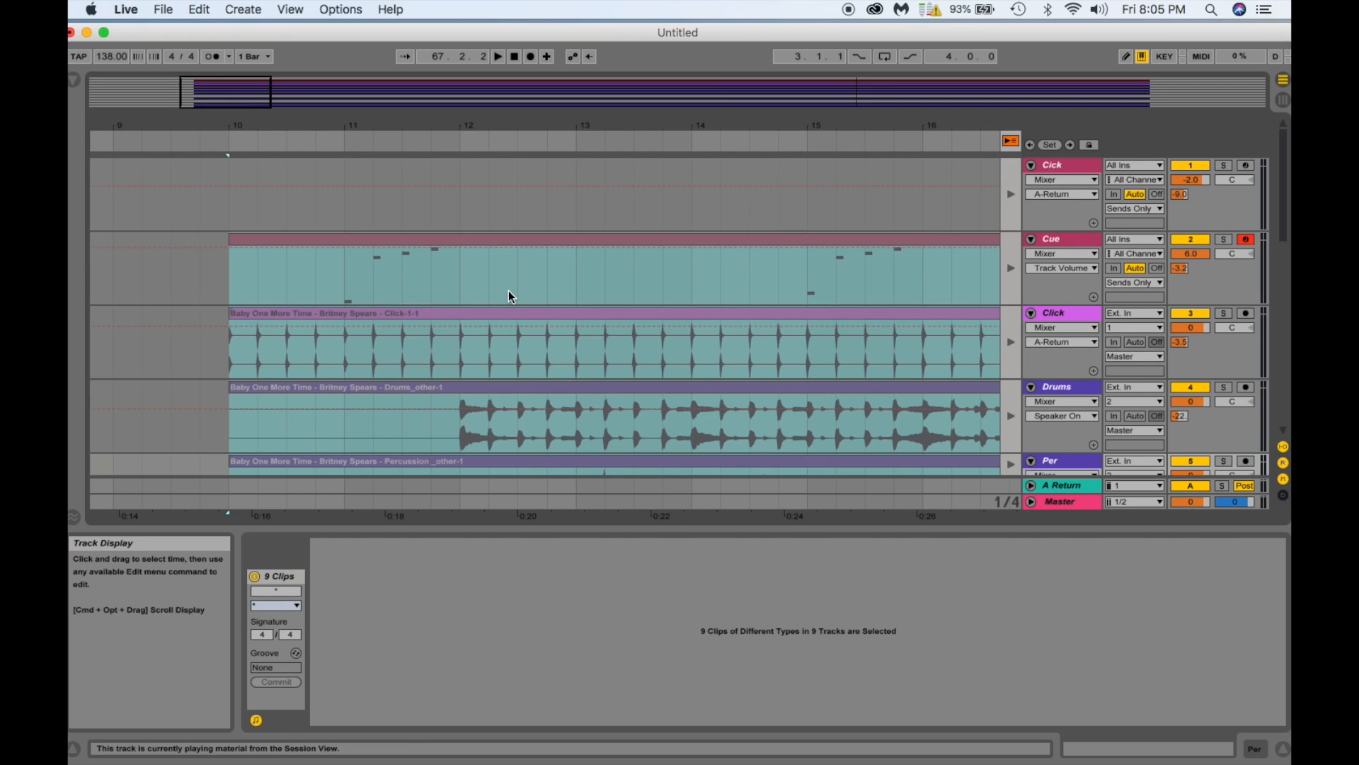
{"action": "key", "text": "Delete"}
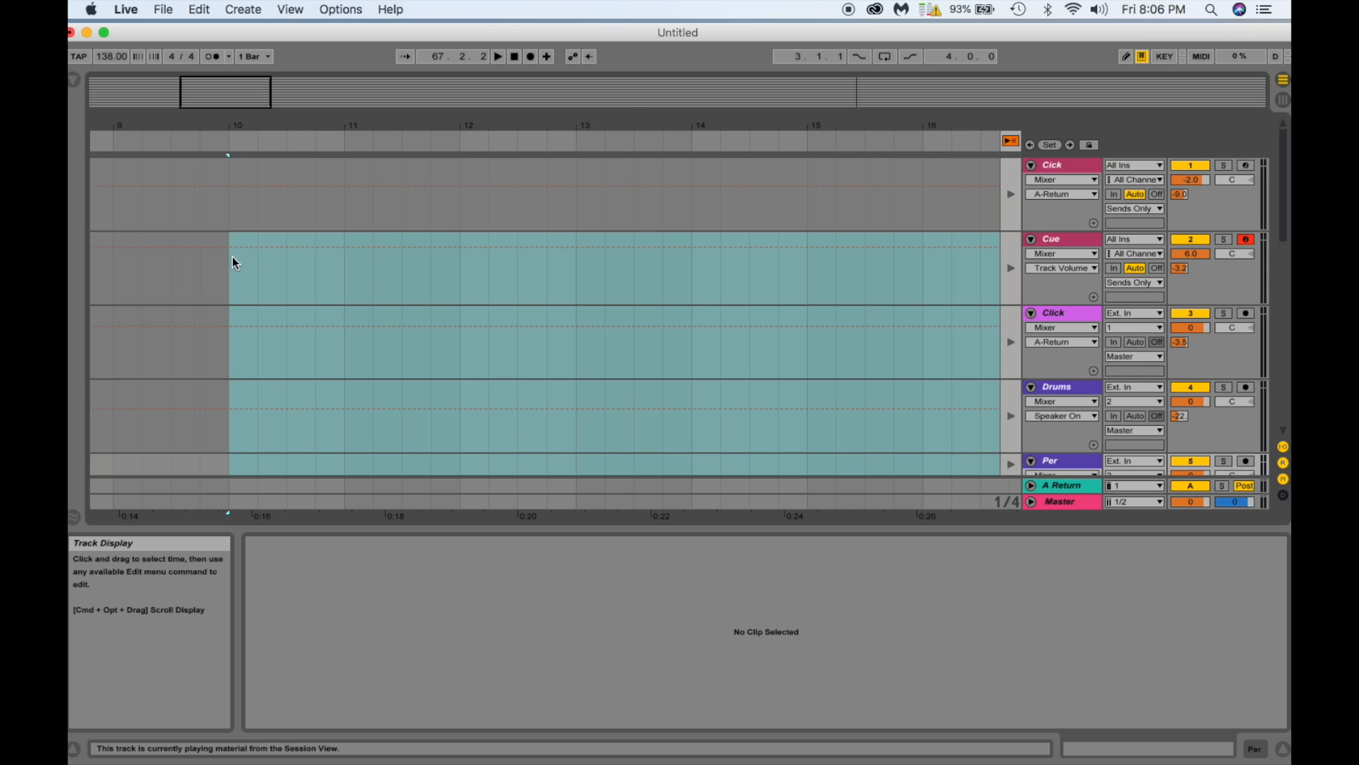
{"action": "key", "text": "Tab"}
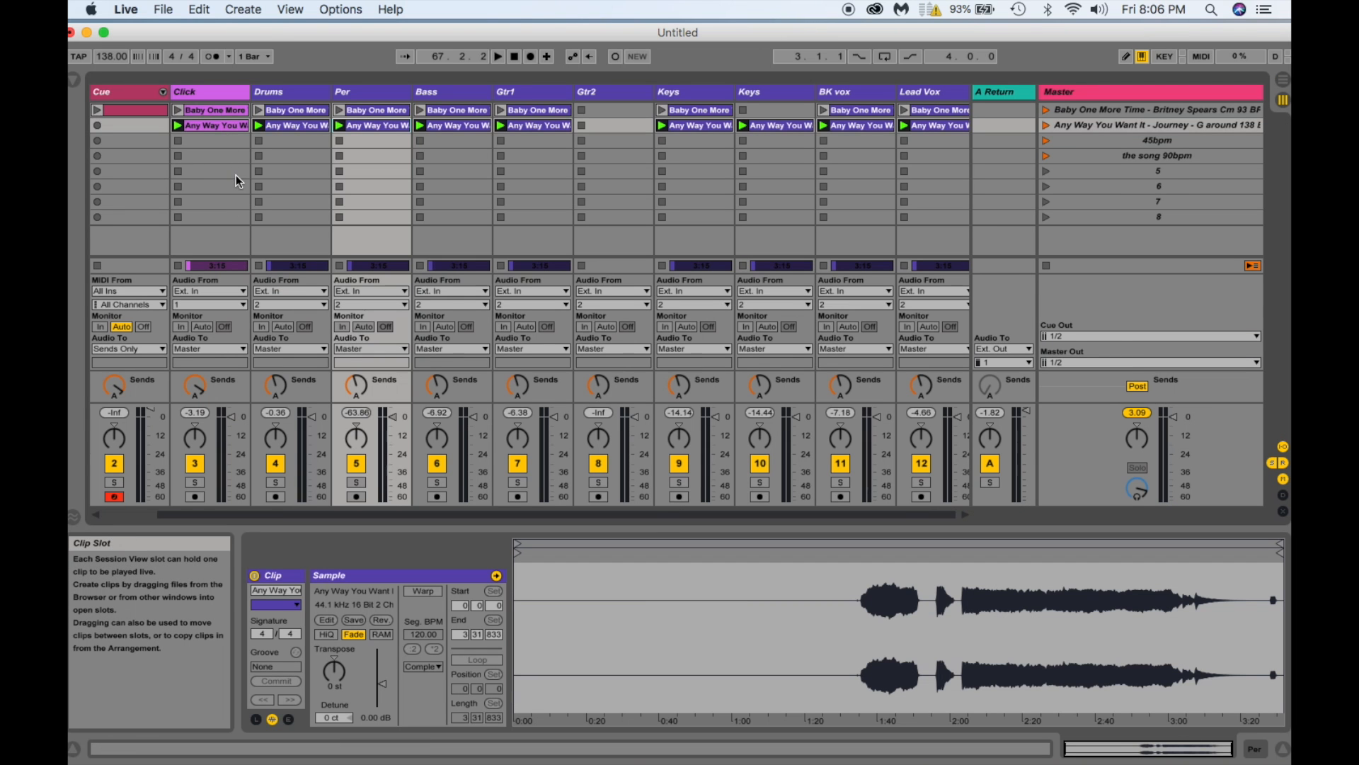
{"action": "key", "text": "Tab"}
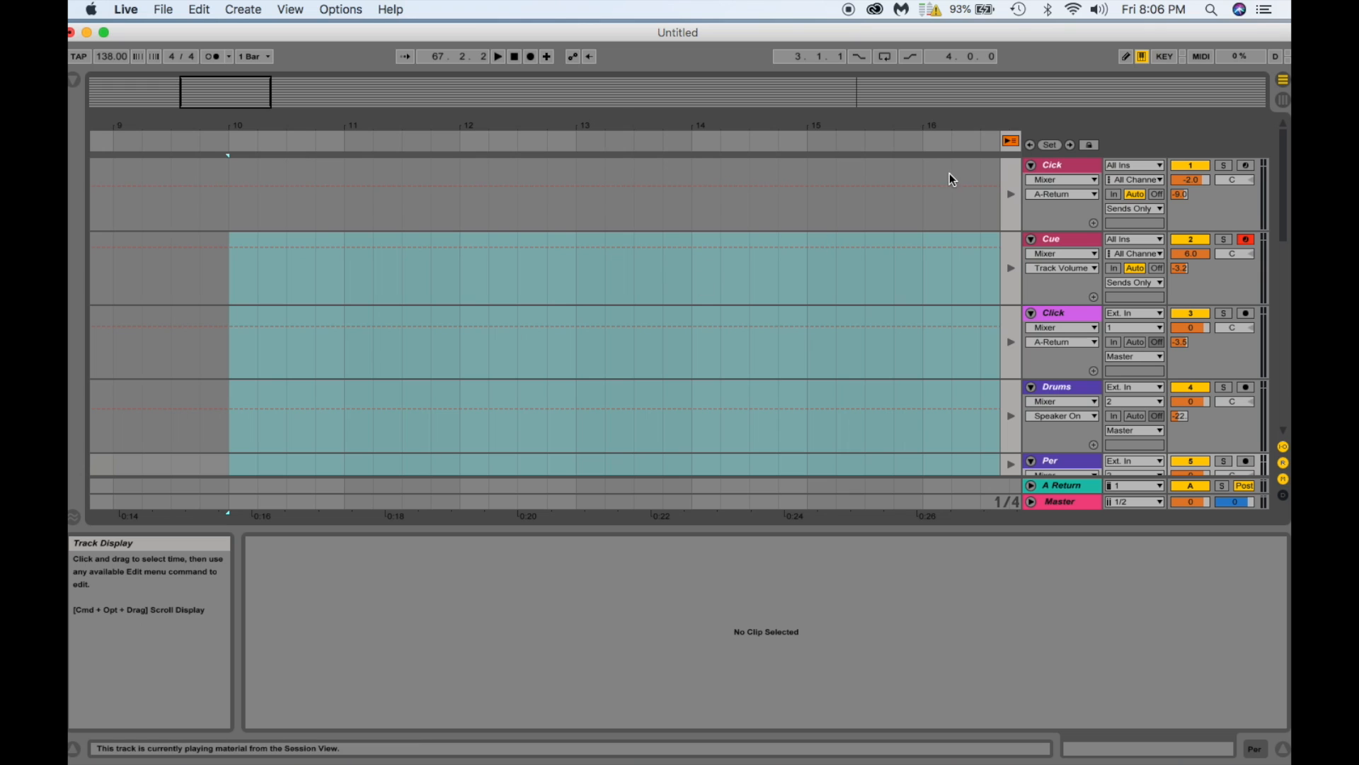
Return all tracks to Arrangement playback, and launch the Any Way You Want It scene from the Session View for a short listen.
{"action": "left_click", "coordinate": [1011, 142]}
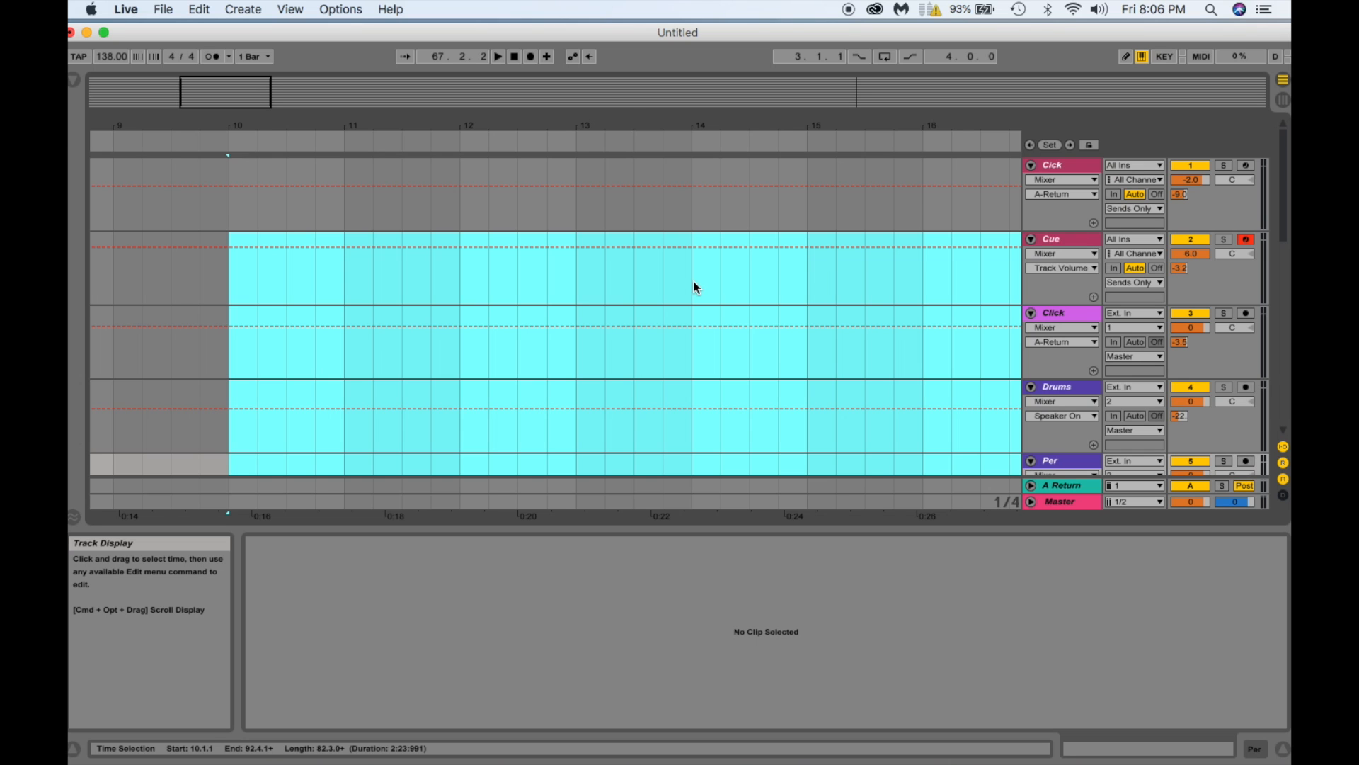
{"action": "key", "text": "Tab"}
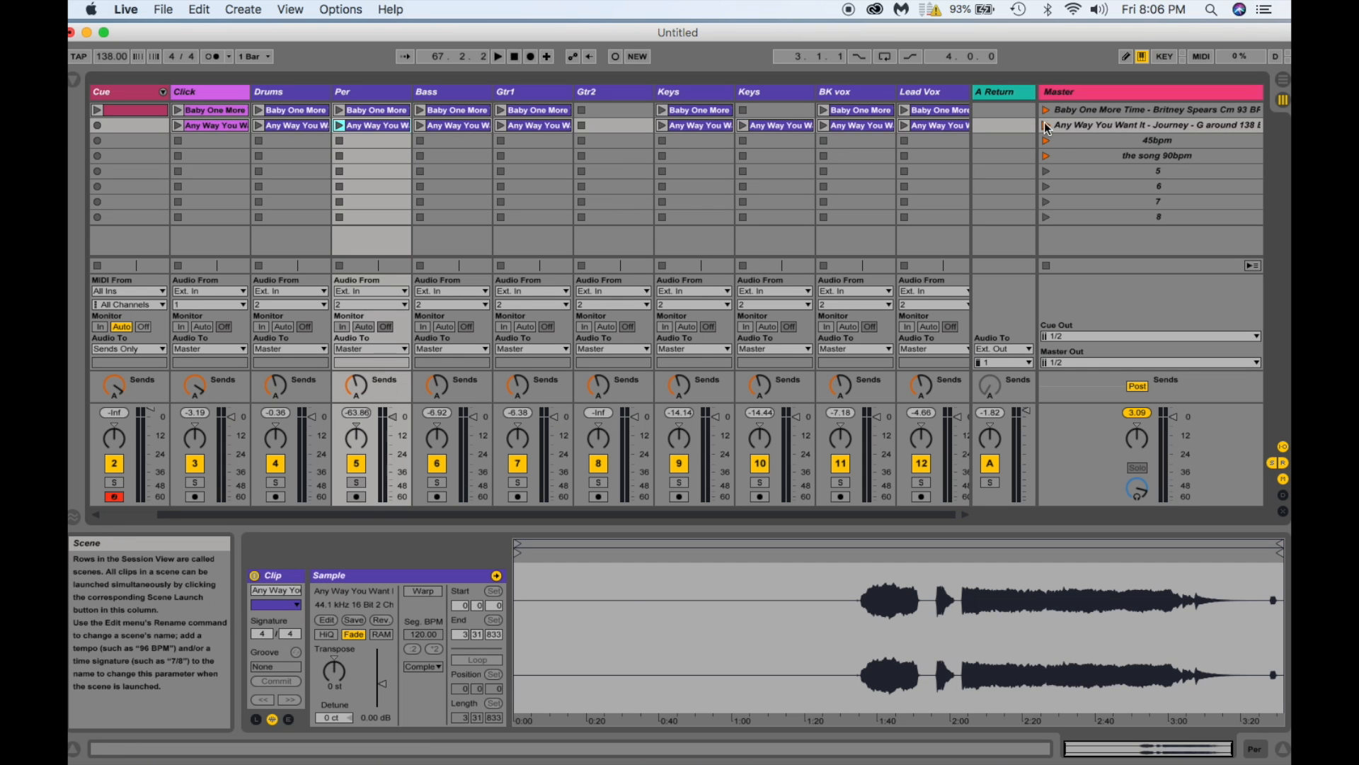
{"action": "left_click", "coordinate": [1076, 126]}
{"action": "left_click", "coordinate": [1047, 126]}
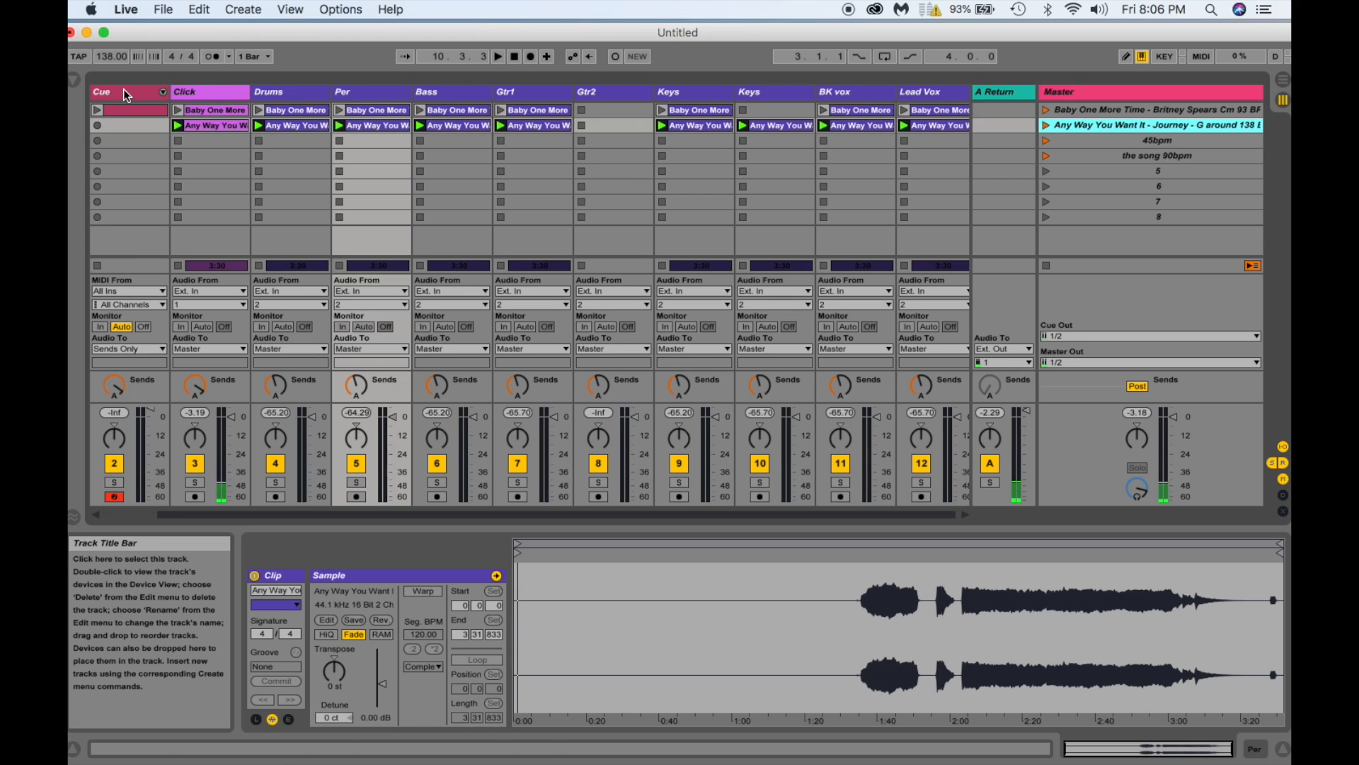
Copy the nine Any Way You Want It clips from the second scene onto their Arrangement tracks, starting at bar 11.
{"action": "left_click", "coordinate": [227, 126]}
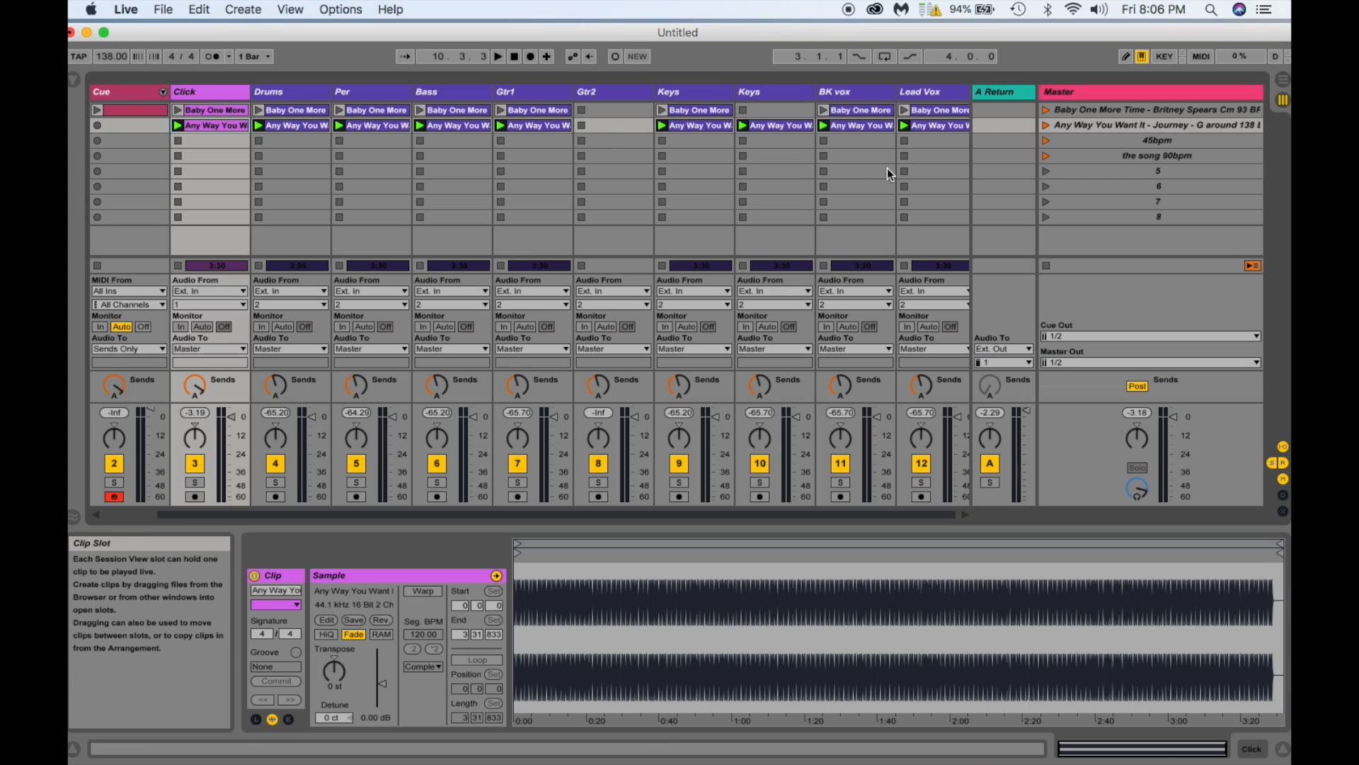
{"action": "left_click", "coordinate": [940, 125], "text": "shift"}
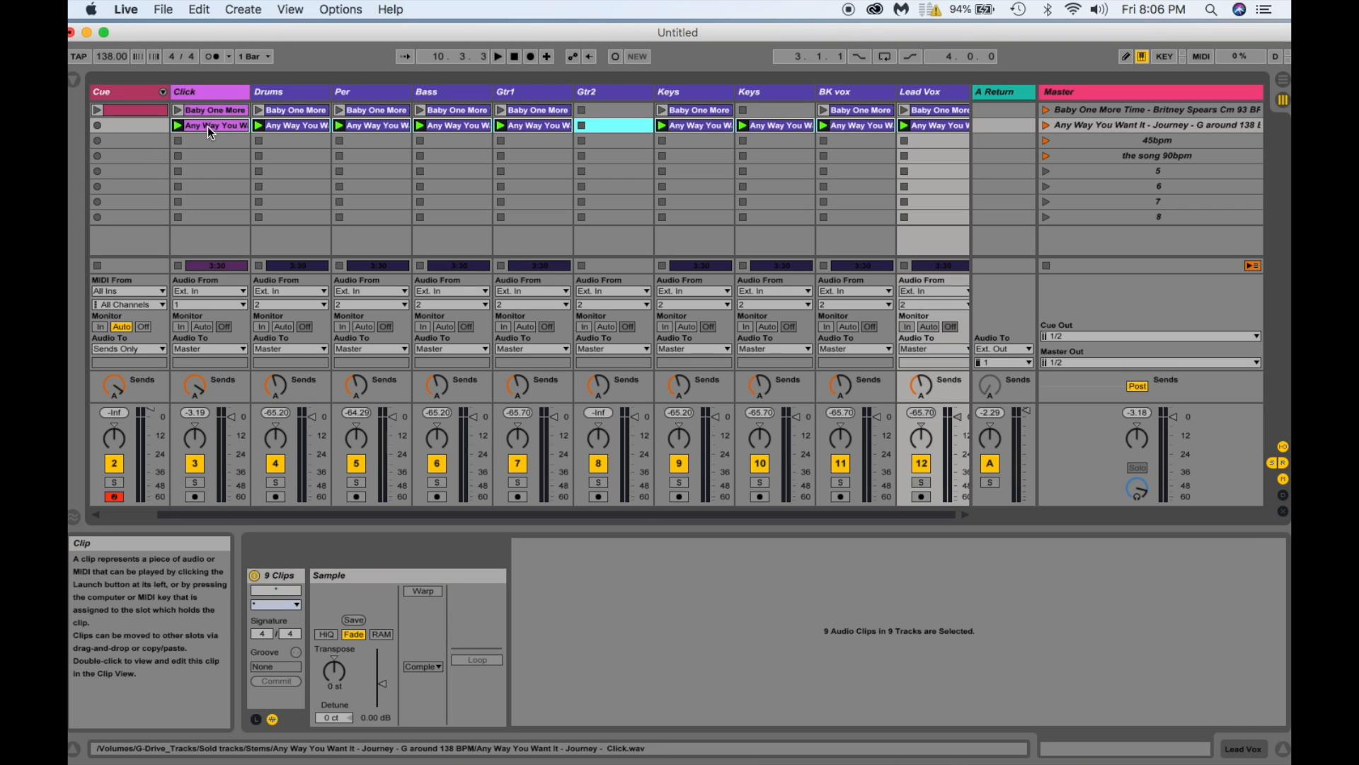
{"action": "key", "text": "Tab"}
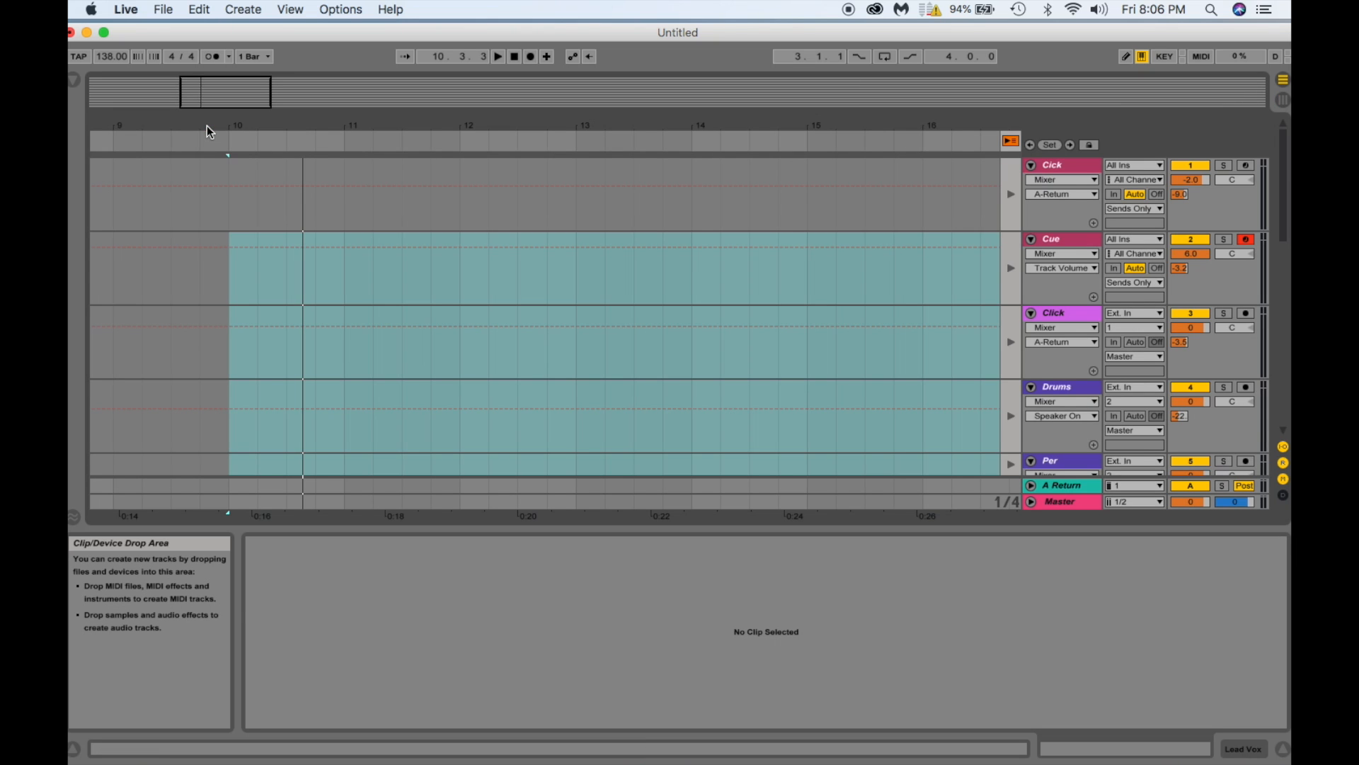
{"action": "left_click_drag", "start_coordinate": [207, 126], "coordinate": [343, 338]}
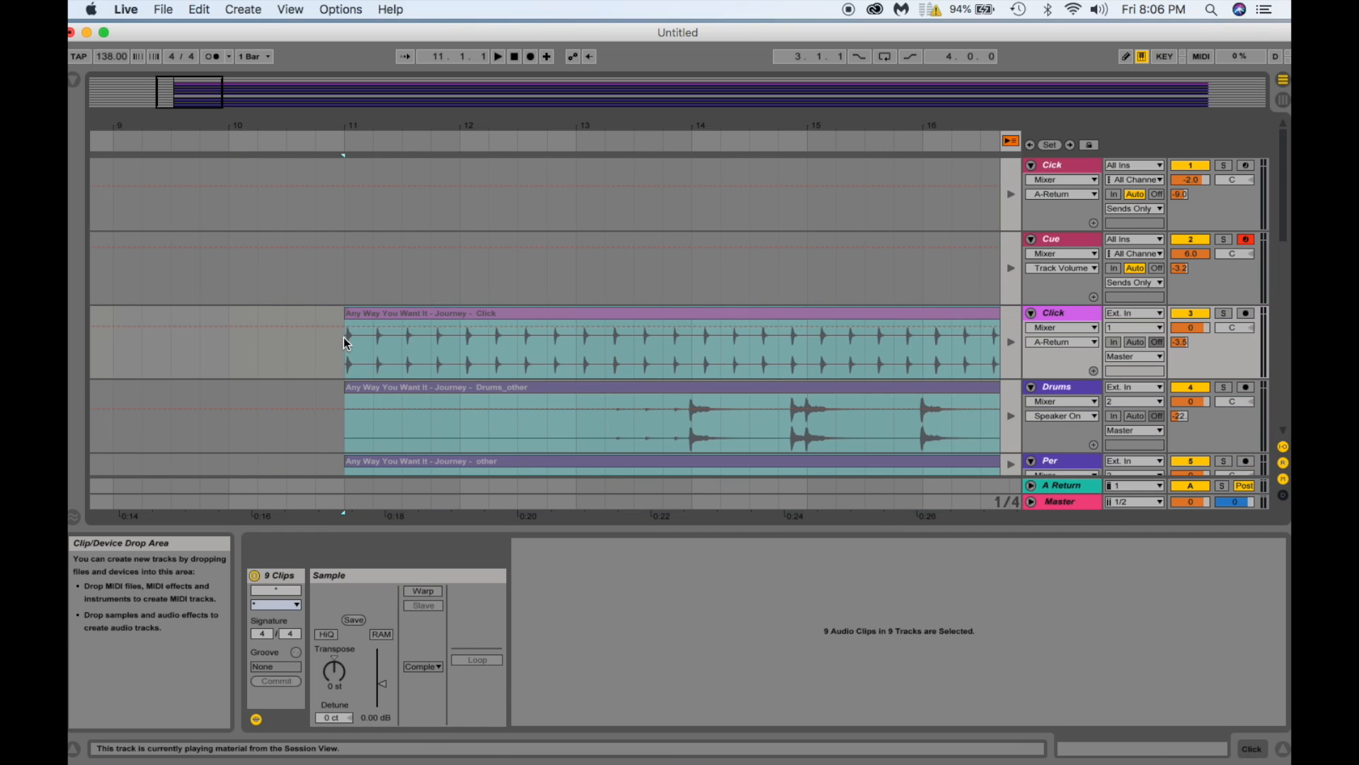
Return the tracks to Arrangement playback and trim the start of all nine Any Way You Want It clips to bar 12.
{"action": "key", "text": "Tab"}
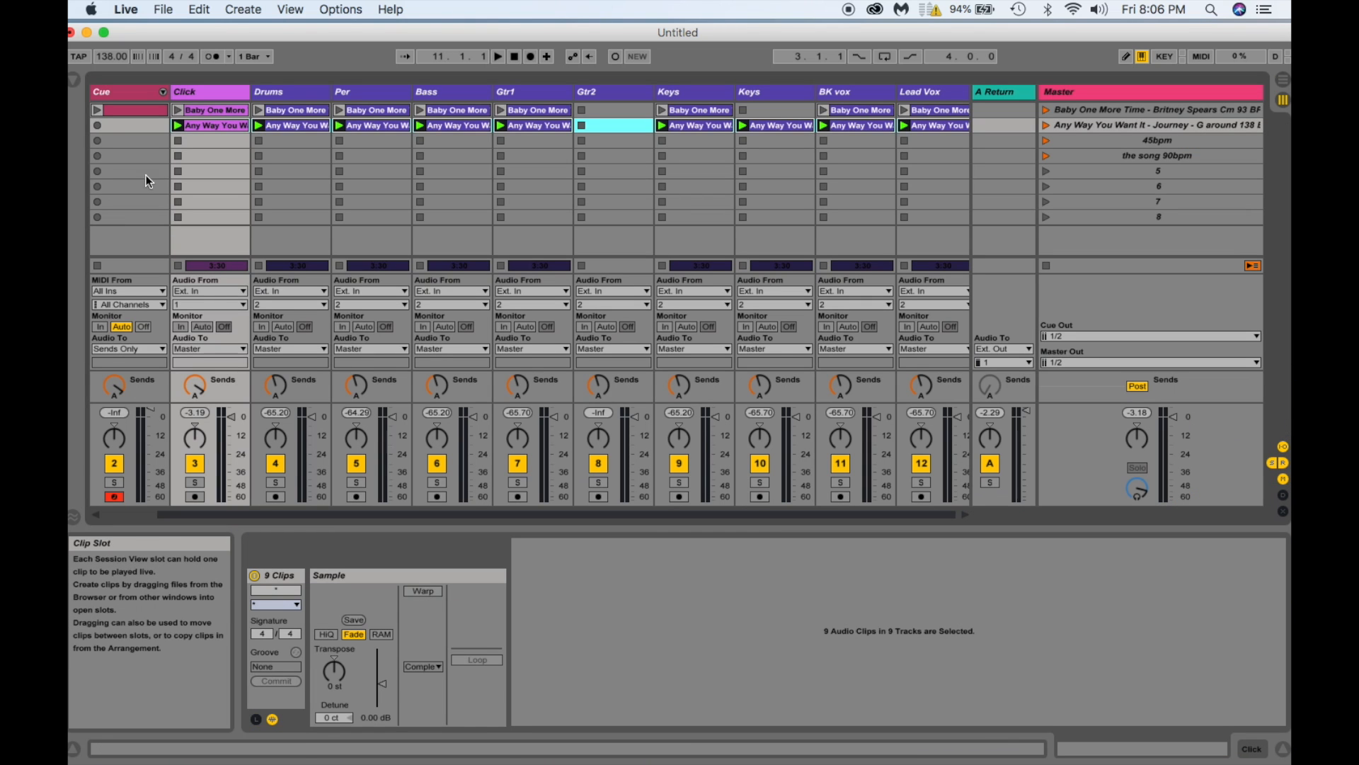
{"action": "left_click", "coordinate": [204, 91]}
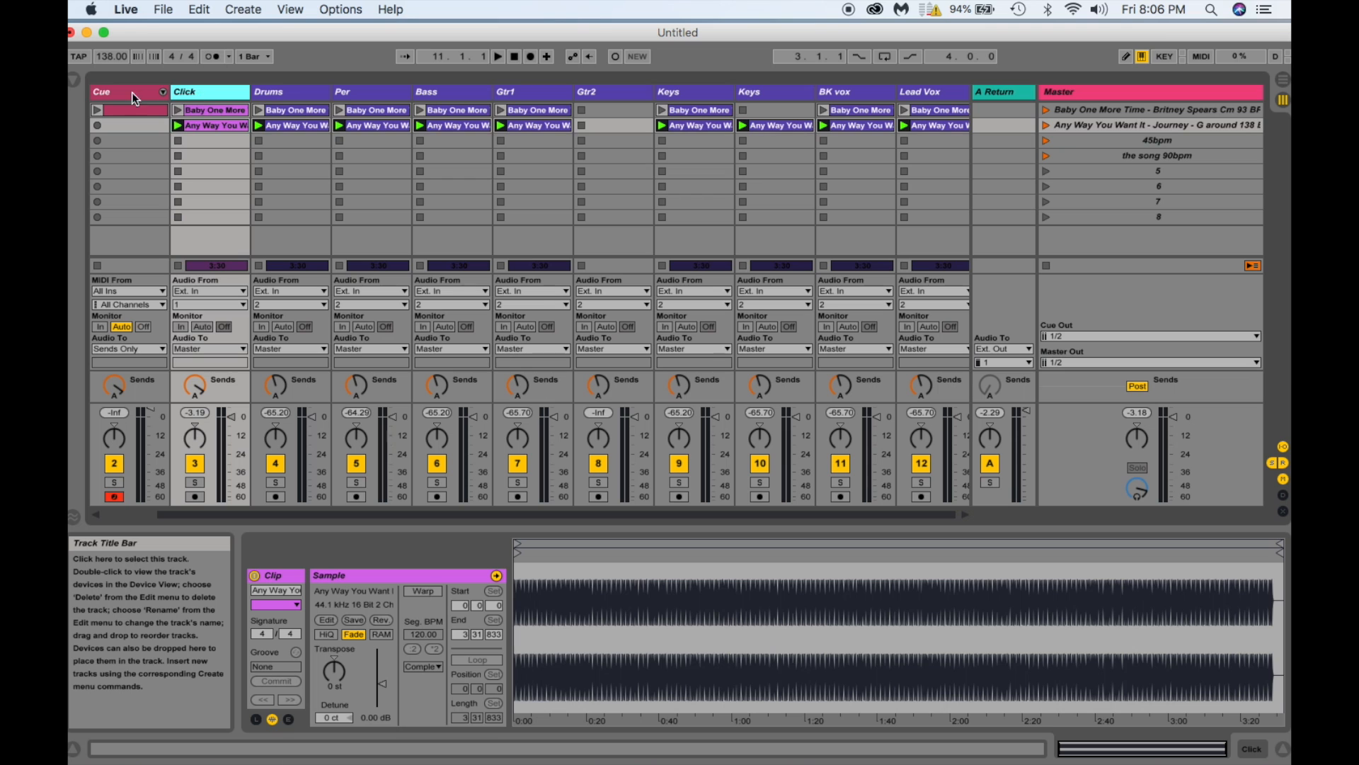
{"action": "key", "text": "Tab"}
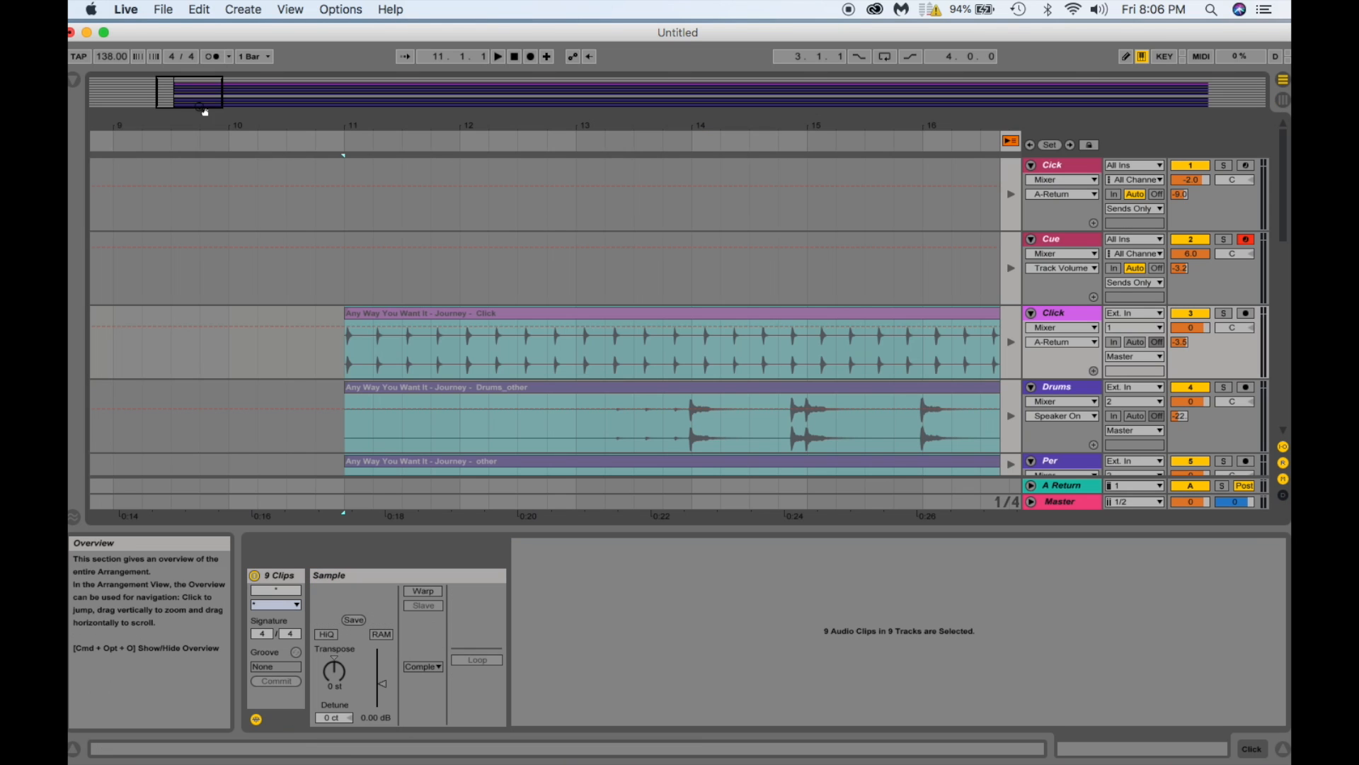
{"action": "left_click", "coordinate": [1057, 313]}
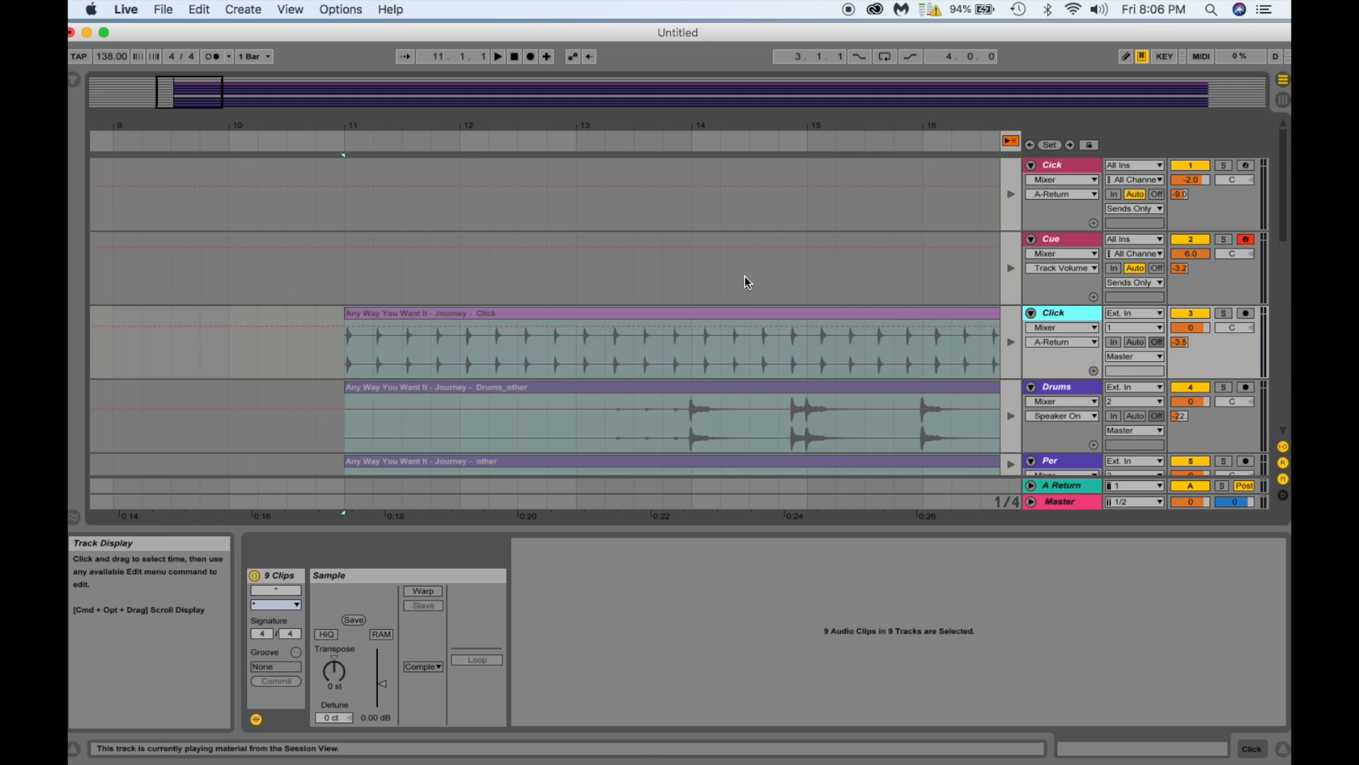
{"action": "left_click", "coordinate": [1010, 142]}
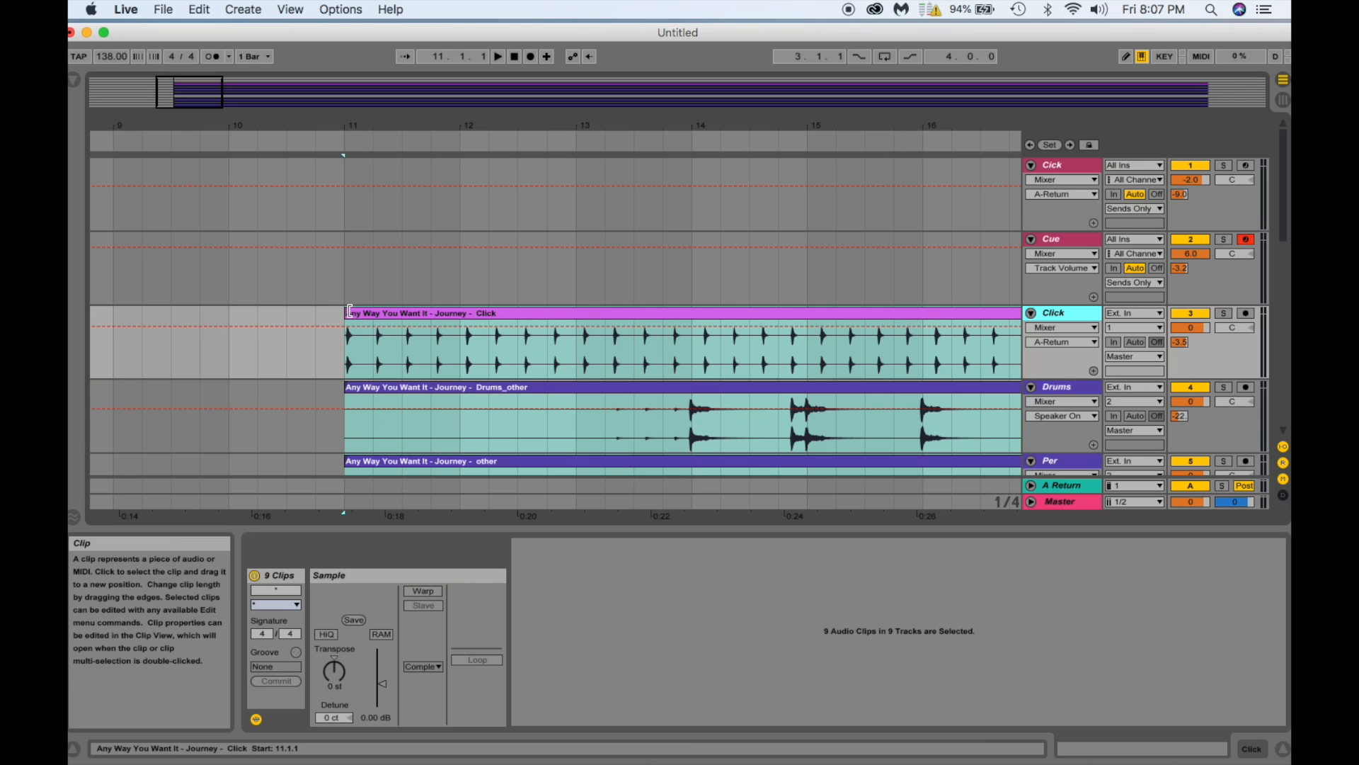
{"action": "left_click_drag", "start_coordinate": [350, 312], "coordinate": [452, 314]}
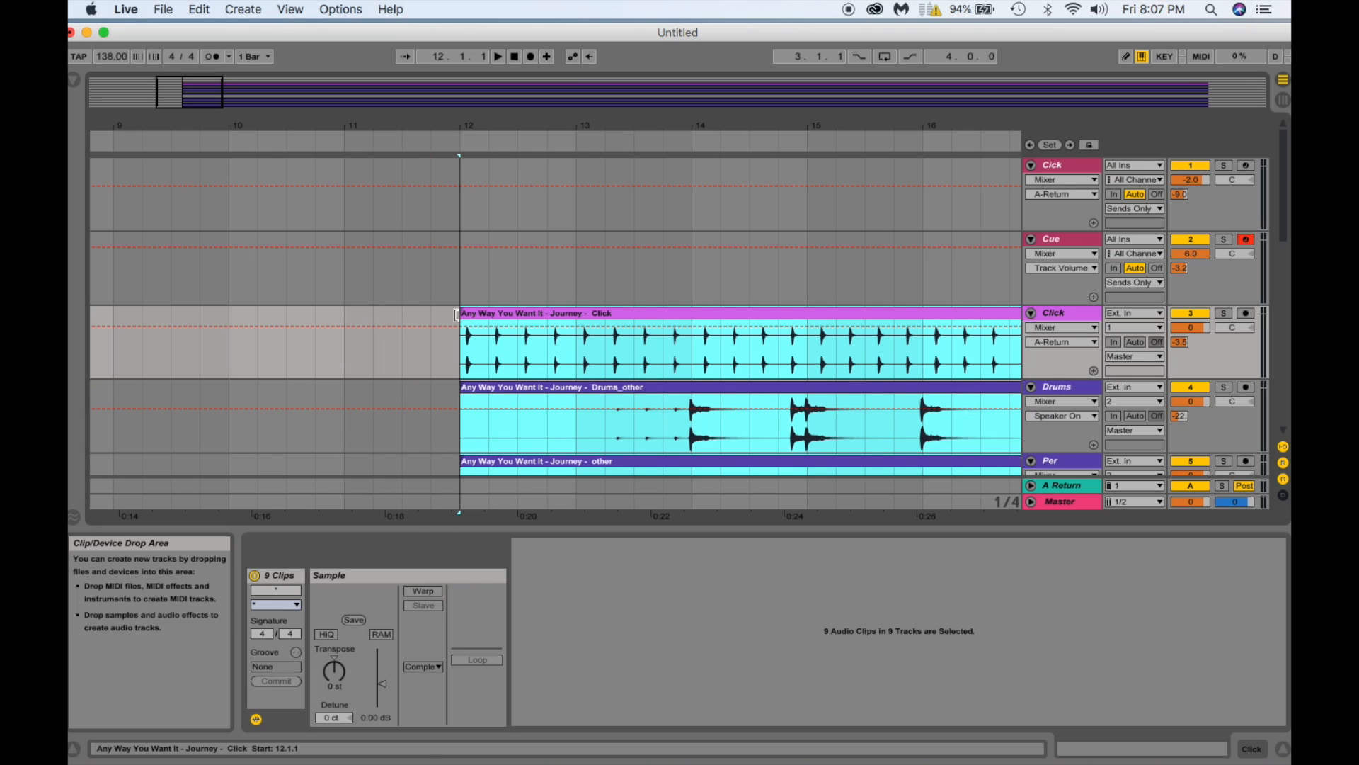
Turn off the Arrangement's fixed grid so edits are free of snapping.
{"action": "left_click", "coordinate": [439, 354]}
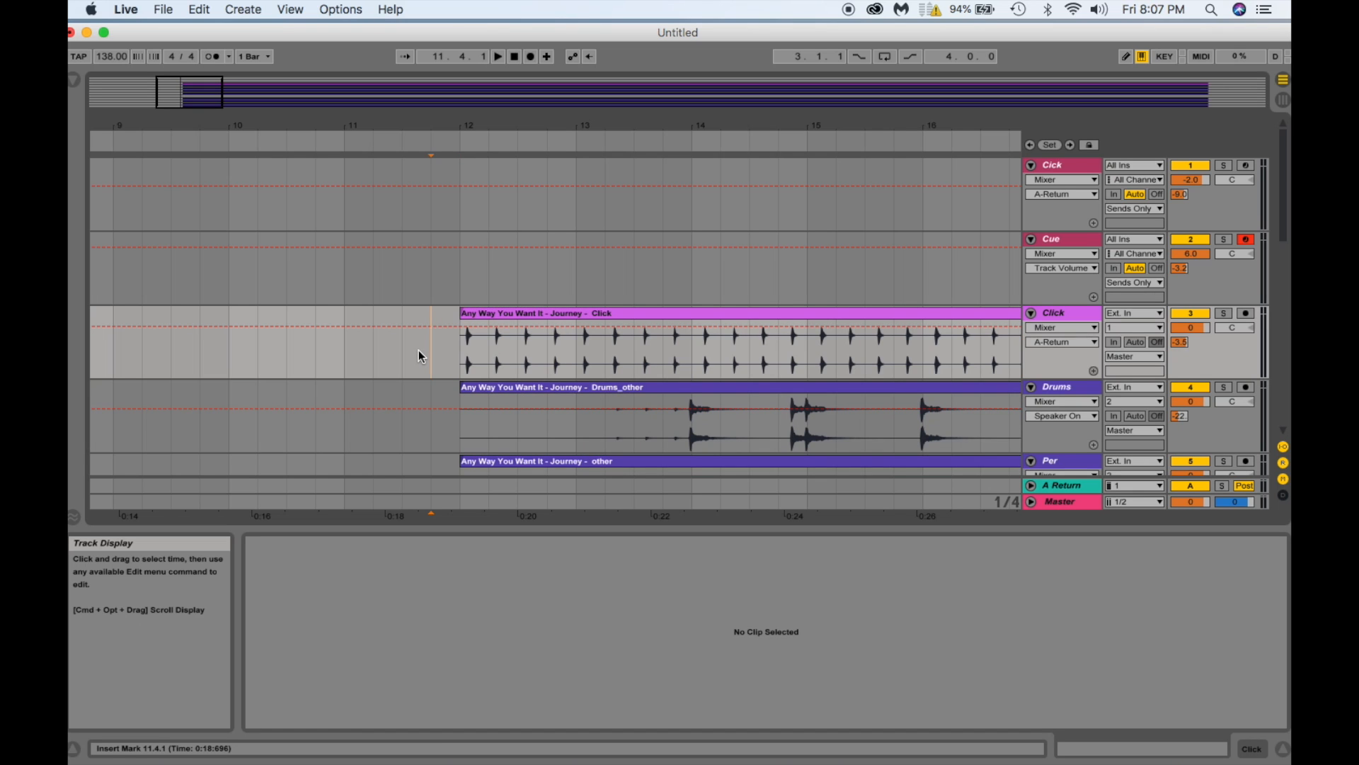
{"action": "right_click", "coordinate": [418, 350]}
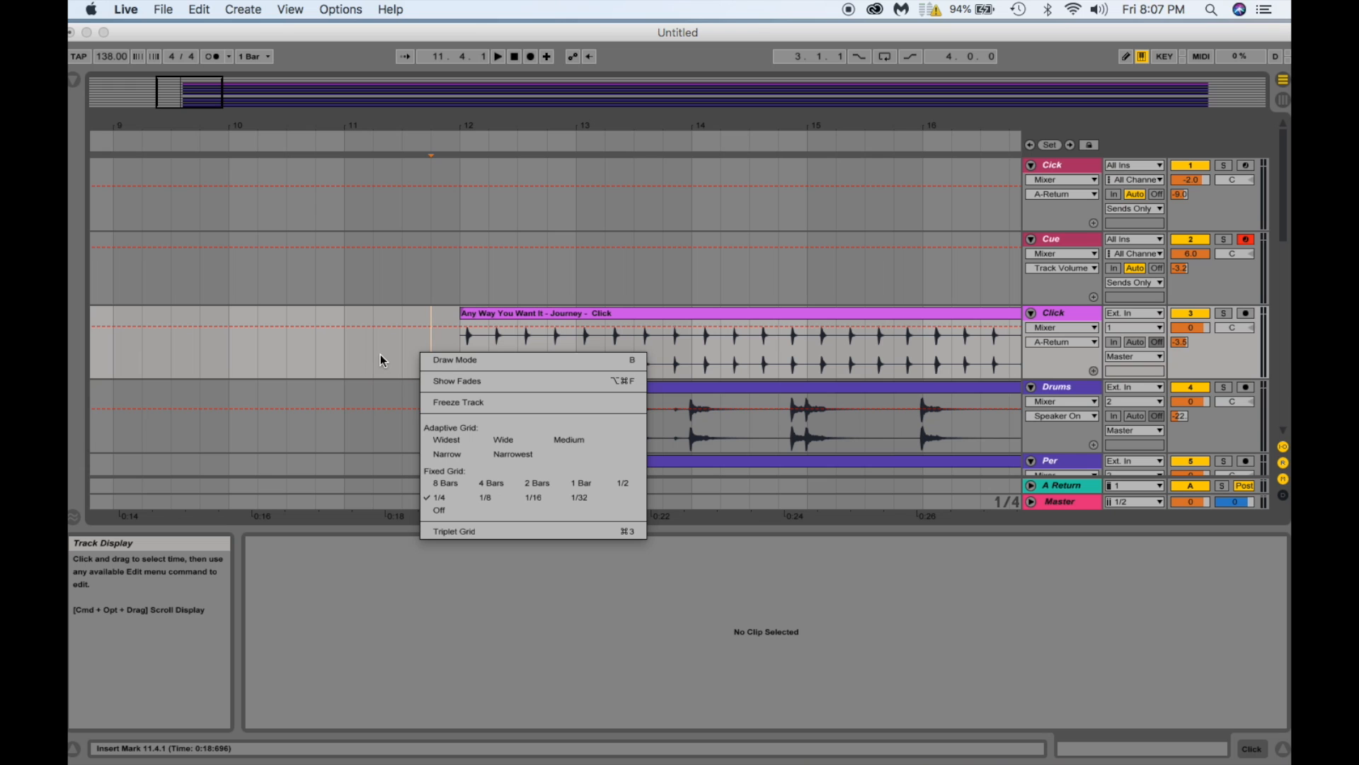
{"action": "left_click", "coordinate": [439, 511]}
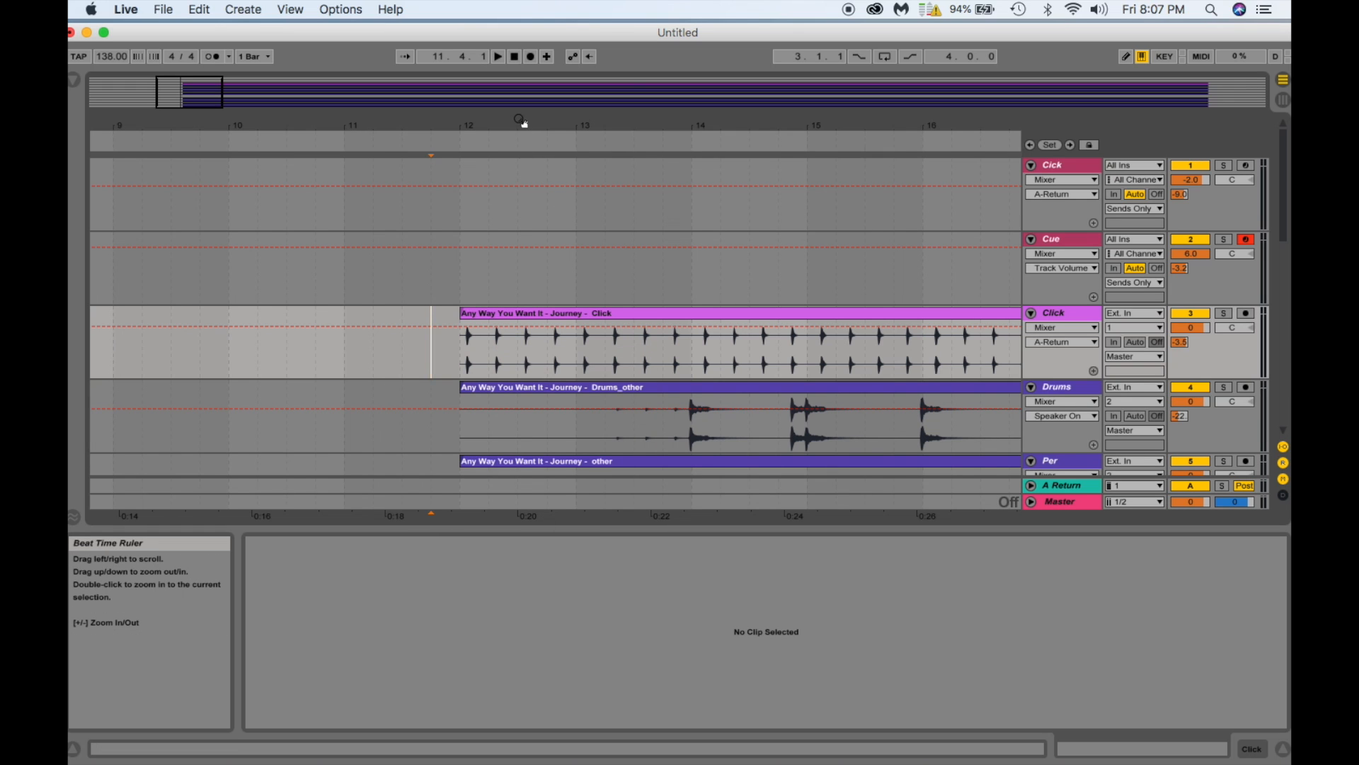
{"action": "left_click_drag", "start_coordinate": [524, 128], "coordinate": [448, 161]}
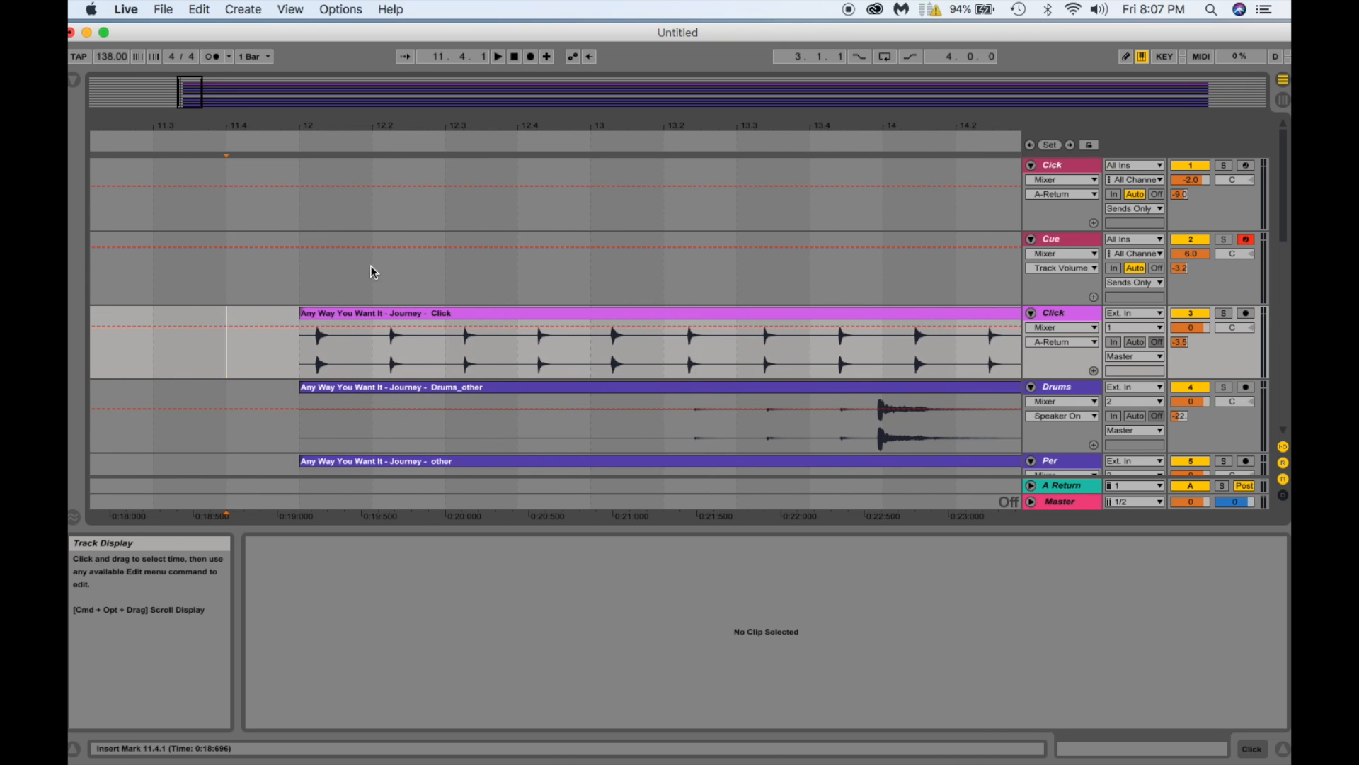
Select all nine song clips from Click to Lead Vox and trim their starts to the click hit just after bar 13.
{"action": "left_click", "coordinate": [342, 311]}
{"action": "scroll", "coordinate": [342, 311], "scroll_direction": "down", "scroll_amount": 5}
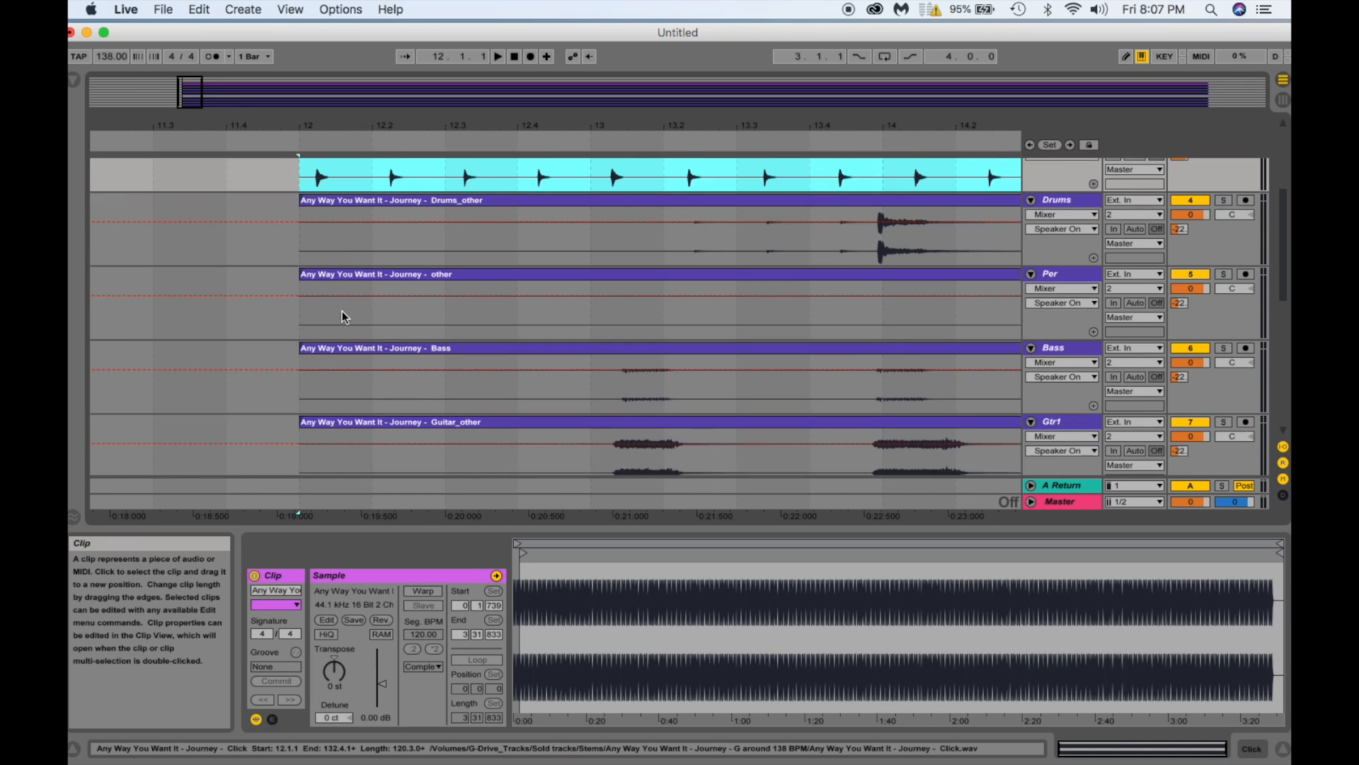
{"action": "scroll", "coordinate": [342, 312], "scroll_direction": "down", "scroll_amount": 3}
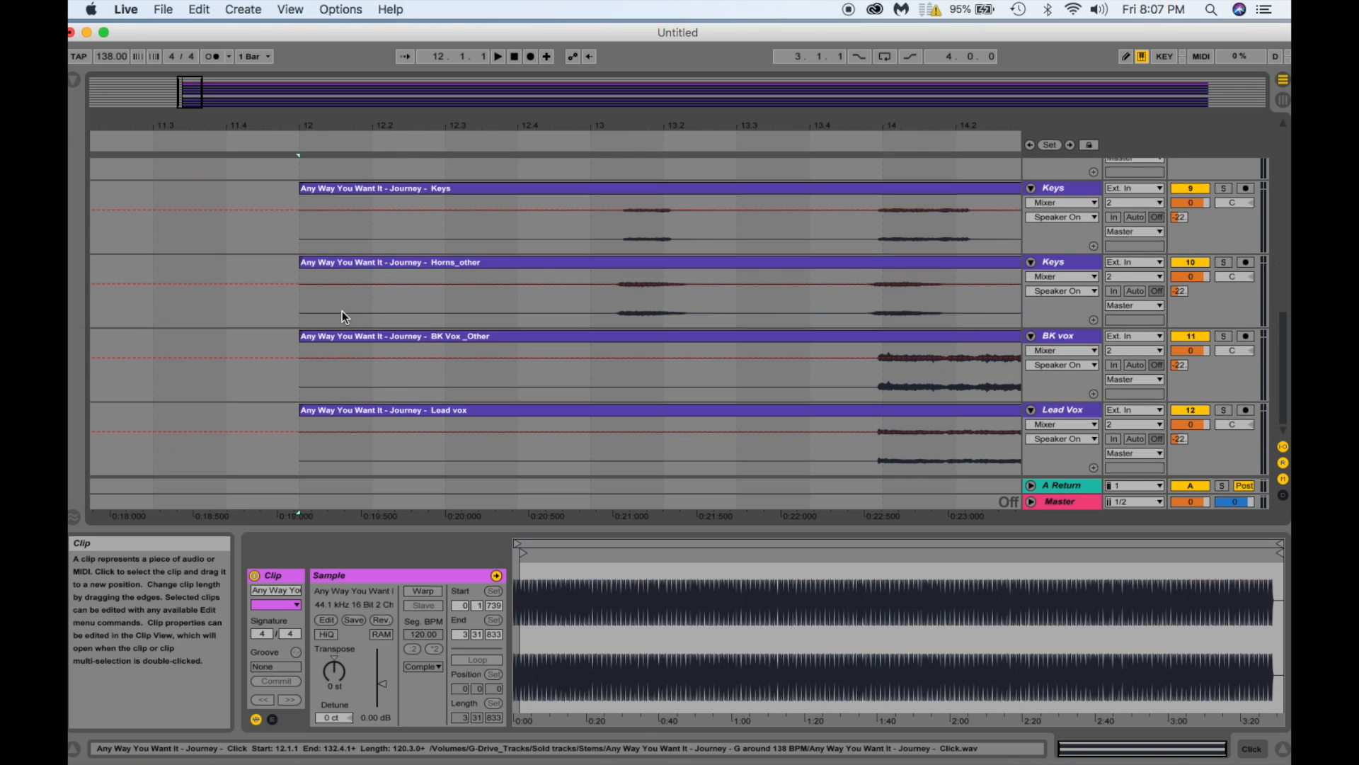
{"action": "left_click", "coordinate": [329, 410], "text": "shift"}
{"action": "scroll", "coordinate": [329, 411], "scroll_direction": "up", "scroll_amount": 8}
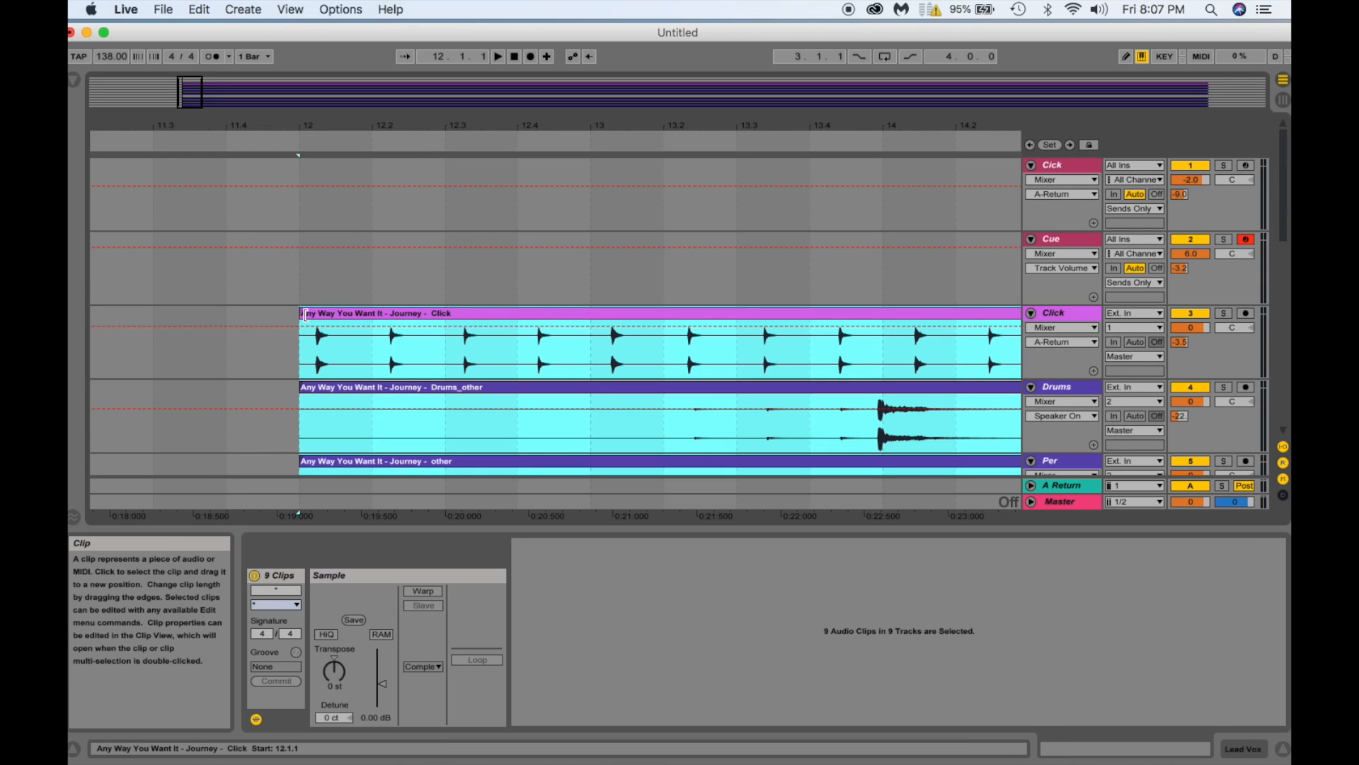
{"action": "left_click_drag", "start_coordinate": [306, 314], "coordinate": [609, 352]}
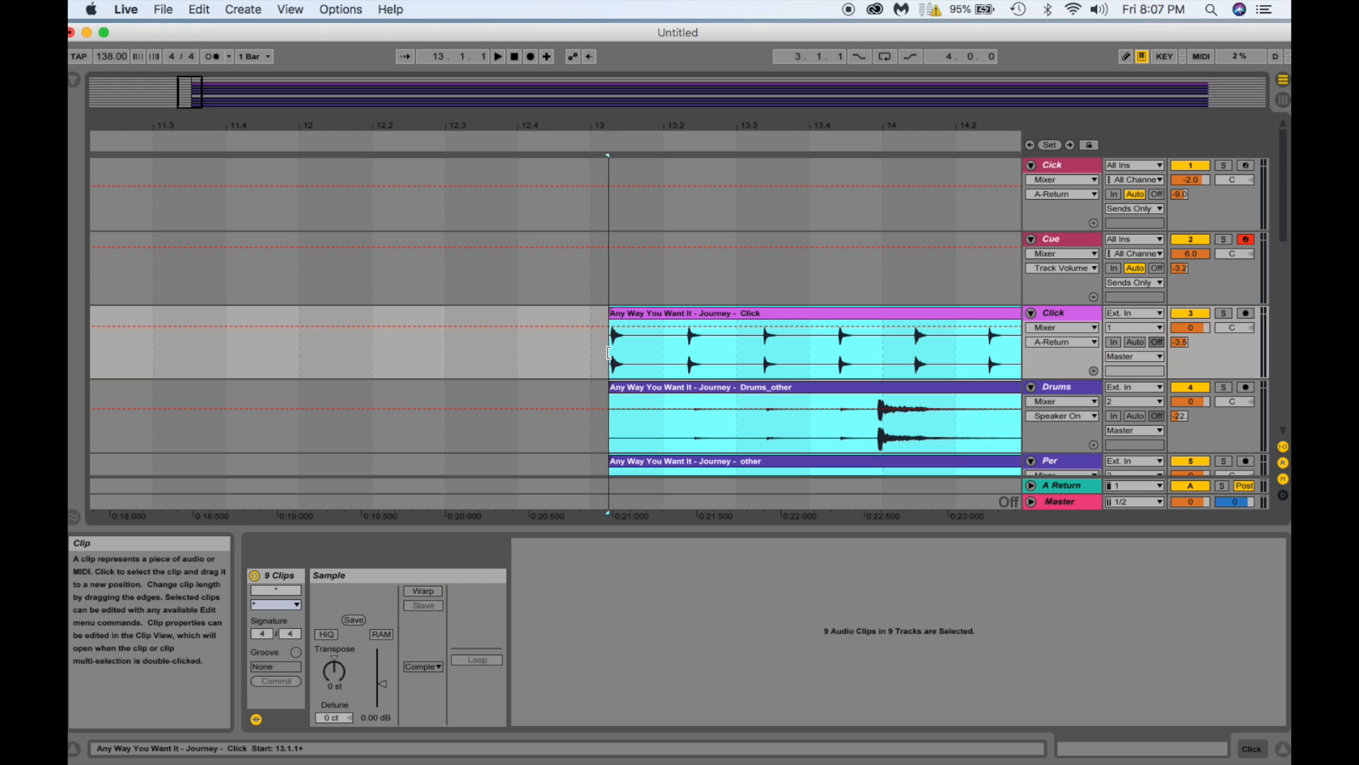
Play the trimmed Any Way You Want It clips from their new start briefly and stop playback.
{"action": "left_click", "coordinate": [632, 312]}
{"action": "key", "text": "space"}
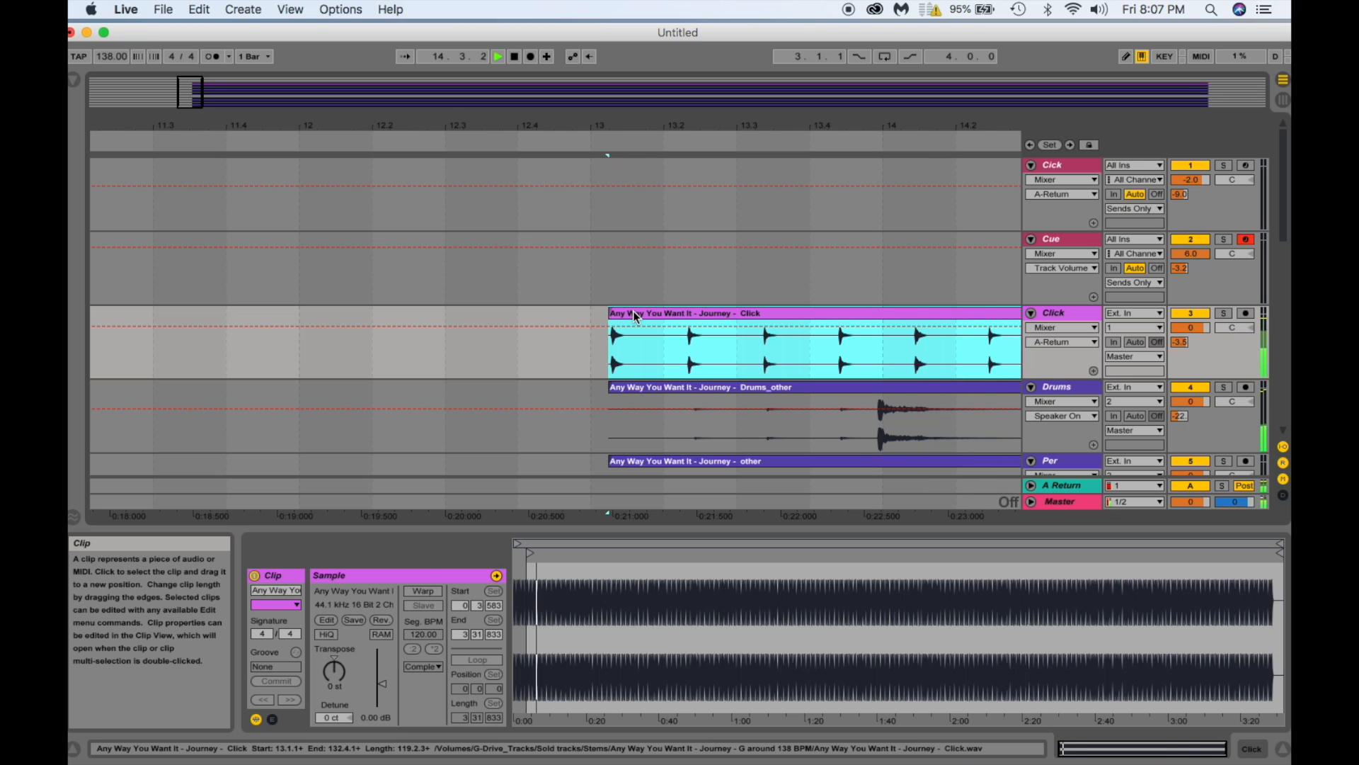
{"action": "key", "text": "space"}
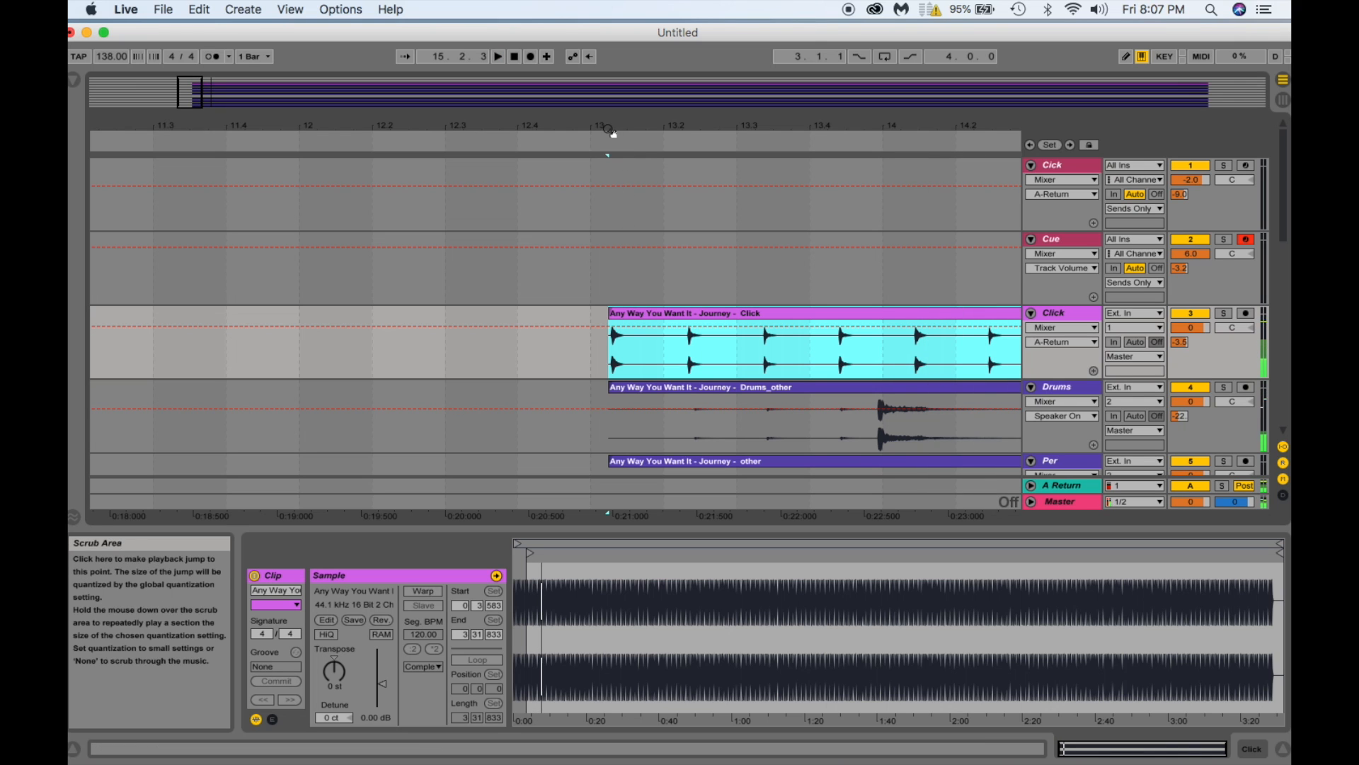
{"action": "left_click_drag", "start_coordinate": [591, 126], "coordinate": [482, 128]}
{"action": "left_click", "coordinate": [432, 354]}
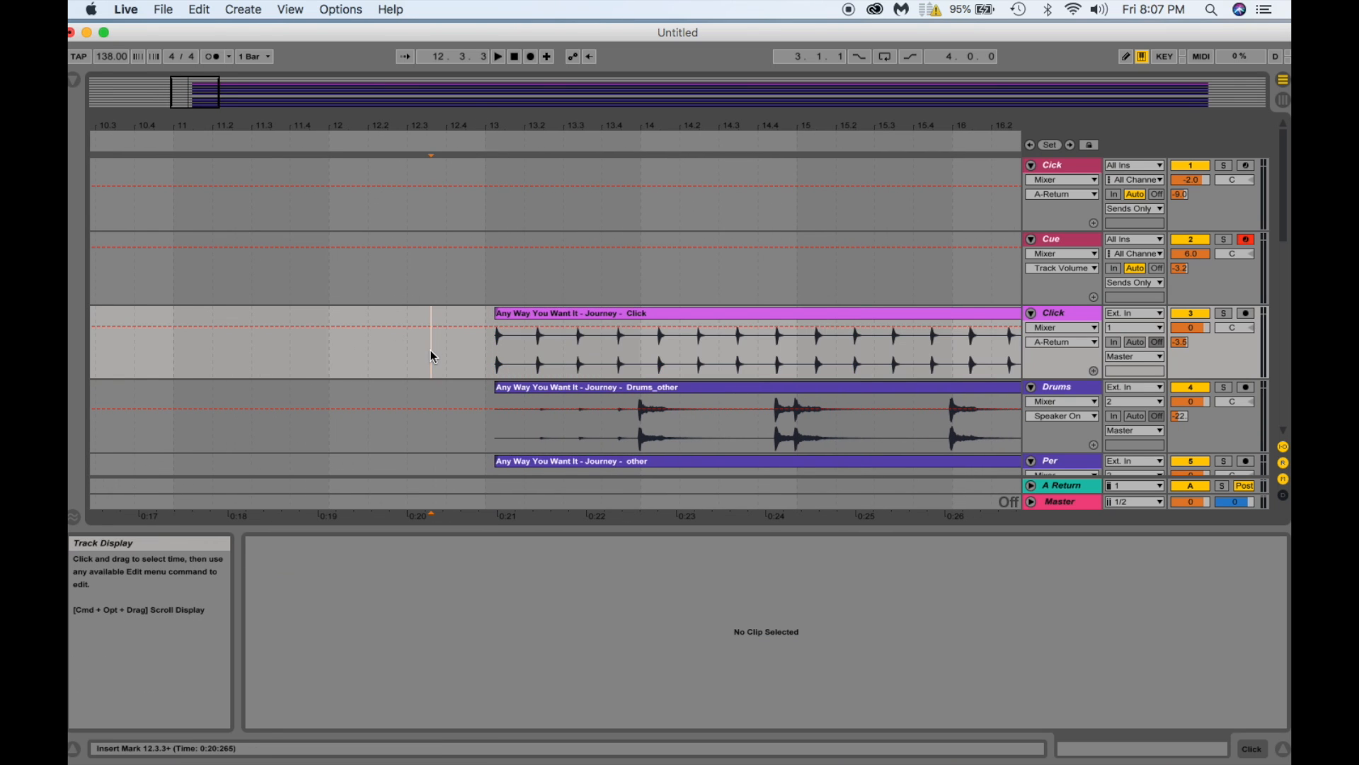
{"action": "right_click", "coordinate": [419, 347]}
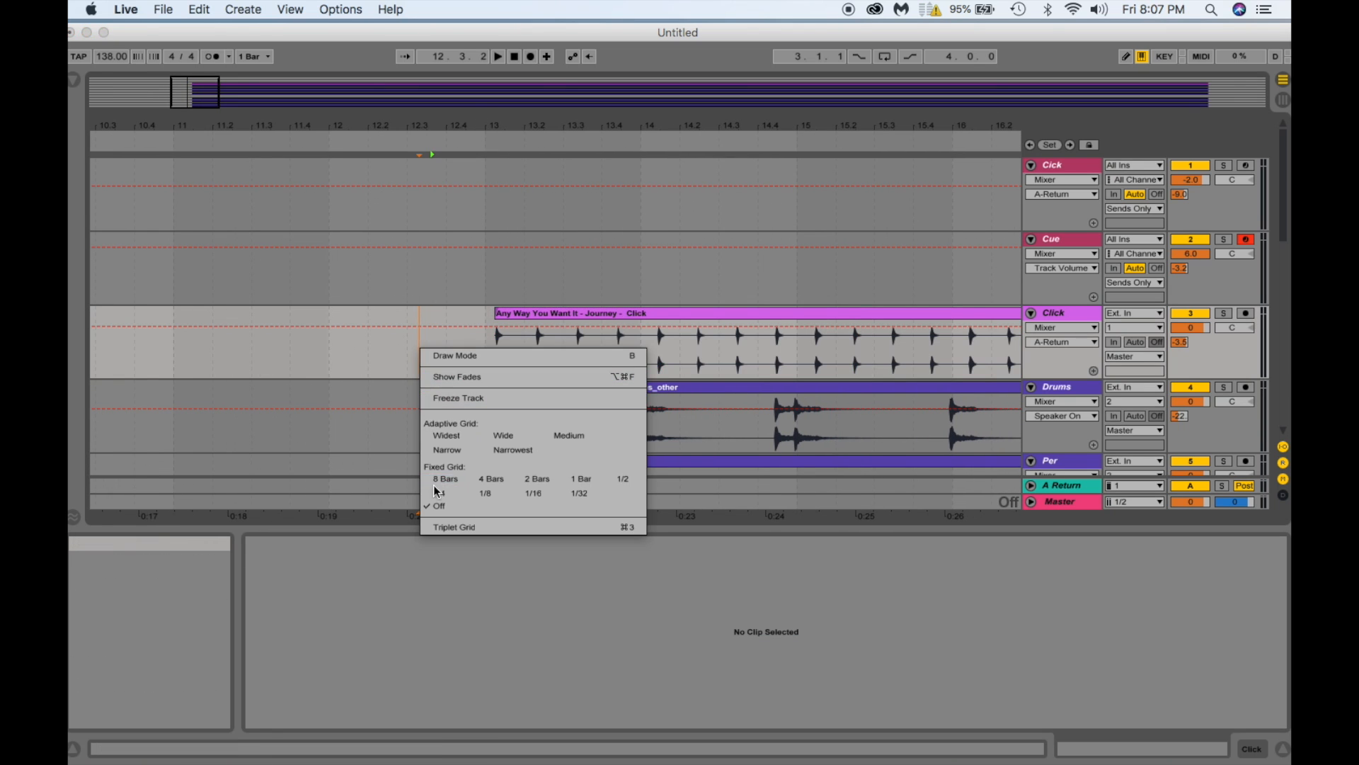
{"action": "left_click", "coordinate": [563, 309]}
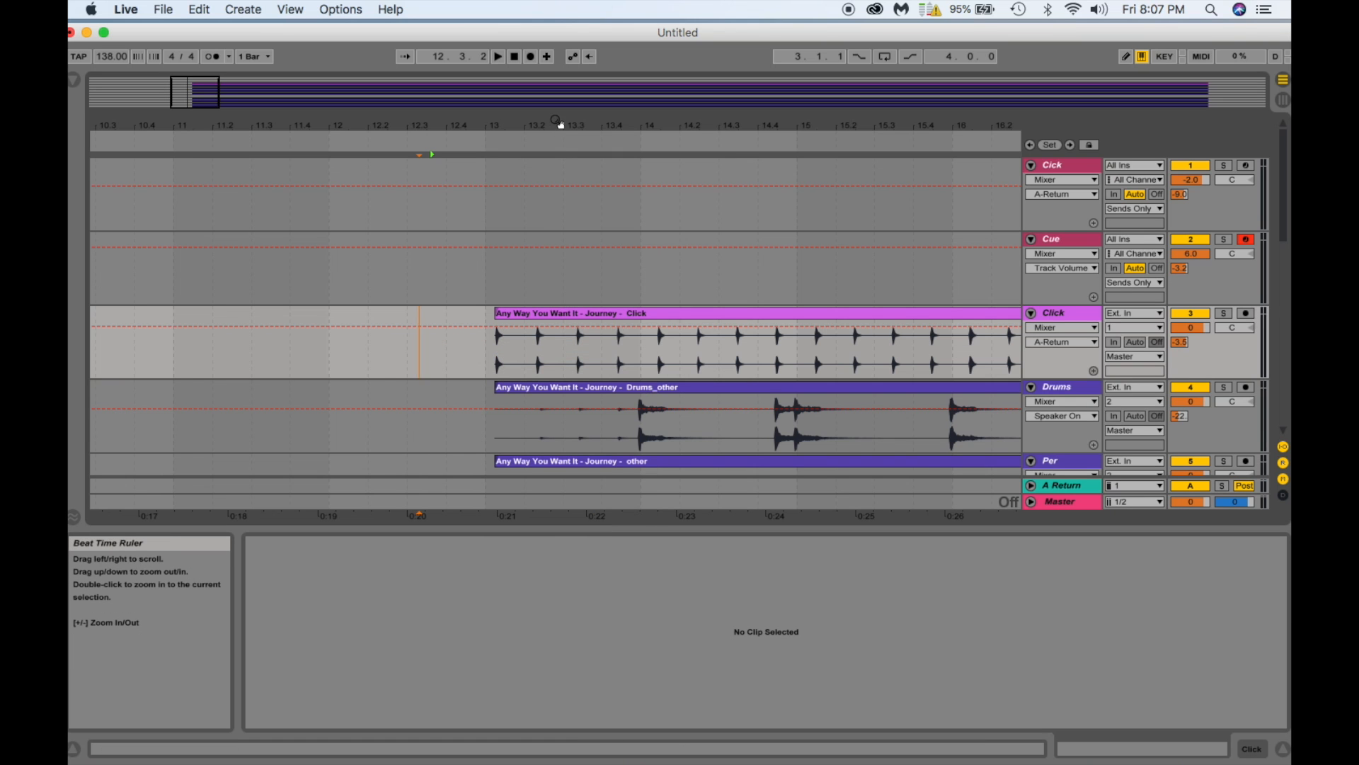
Copy the first two bars of the Click clip ahead of the song as a count-in, starting at 11.1.1.
{"action": "left_click_drag", "start_coordinate": [556, 124], "coordinate": [324, 122]}
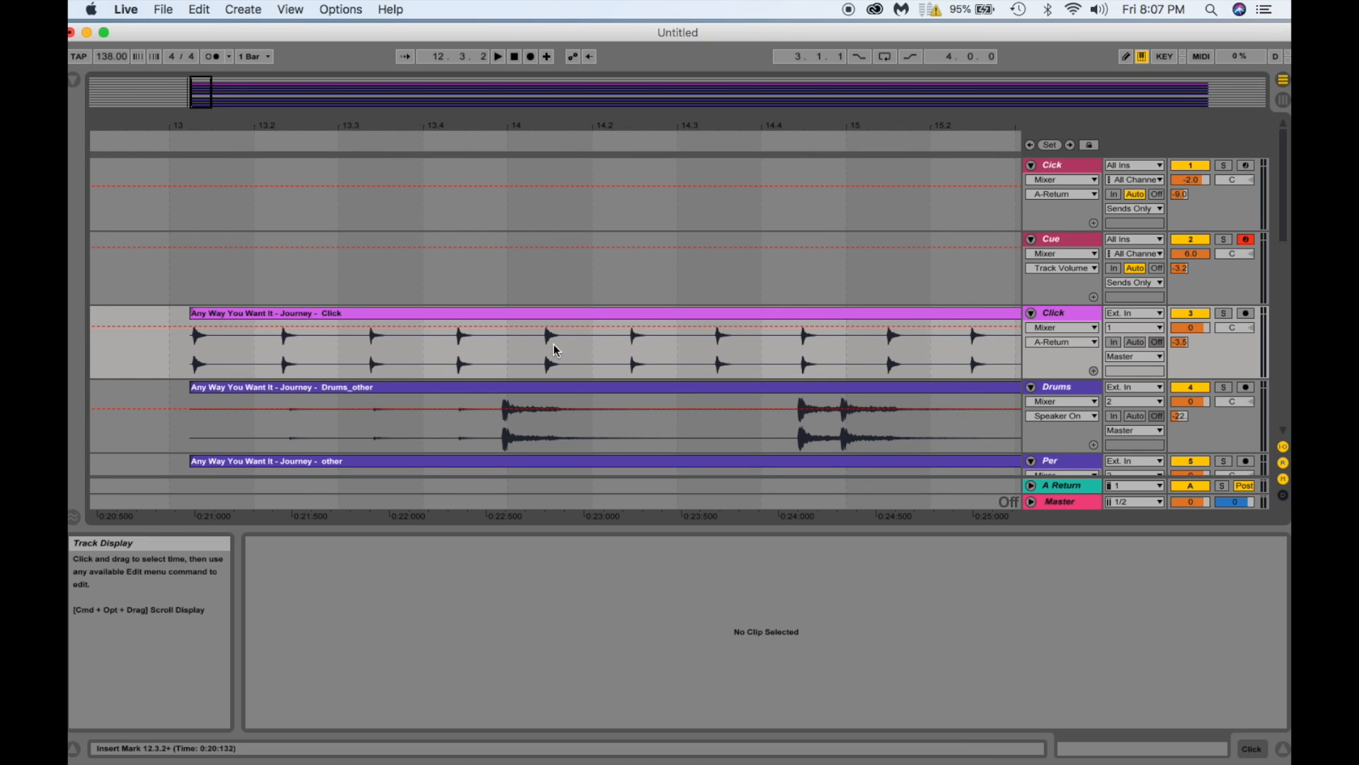
{"action": "left_click_drag", "start_coordinate": [901, 354], "coordinate": [220, 363]}
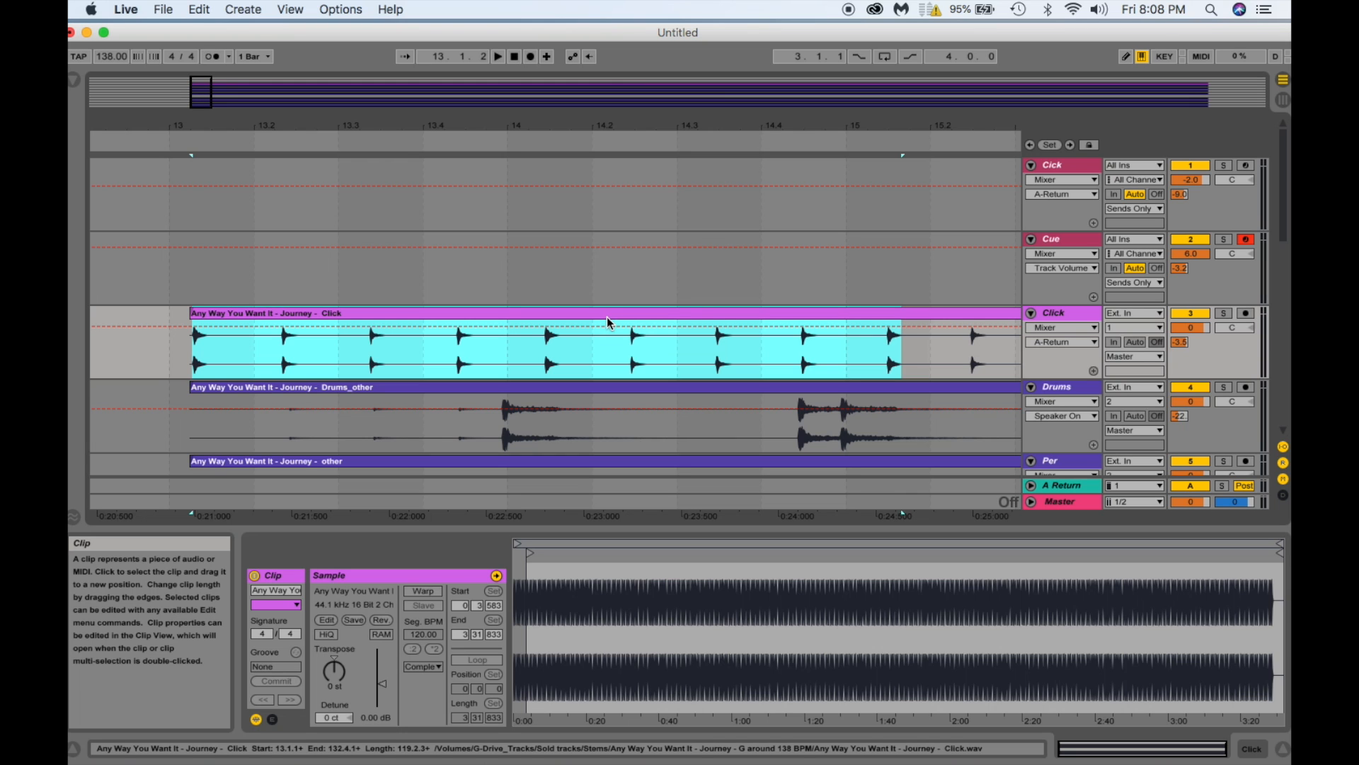
{"action": "left_click_drag", "start_coordinate": [606, 316], "coordinate": [145, 343]}
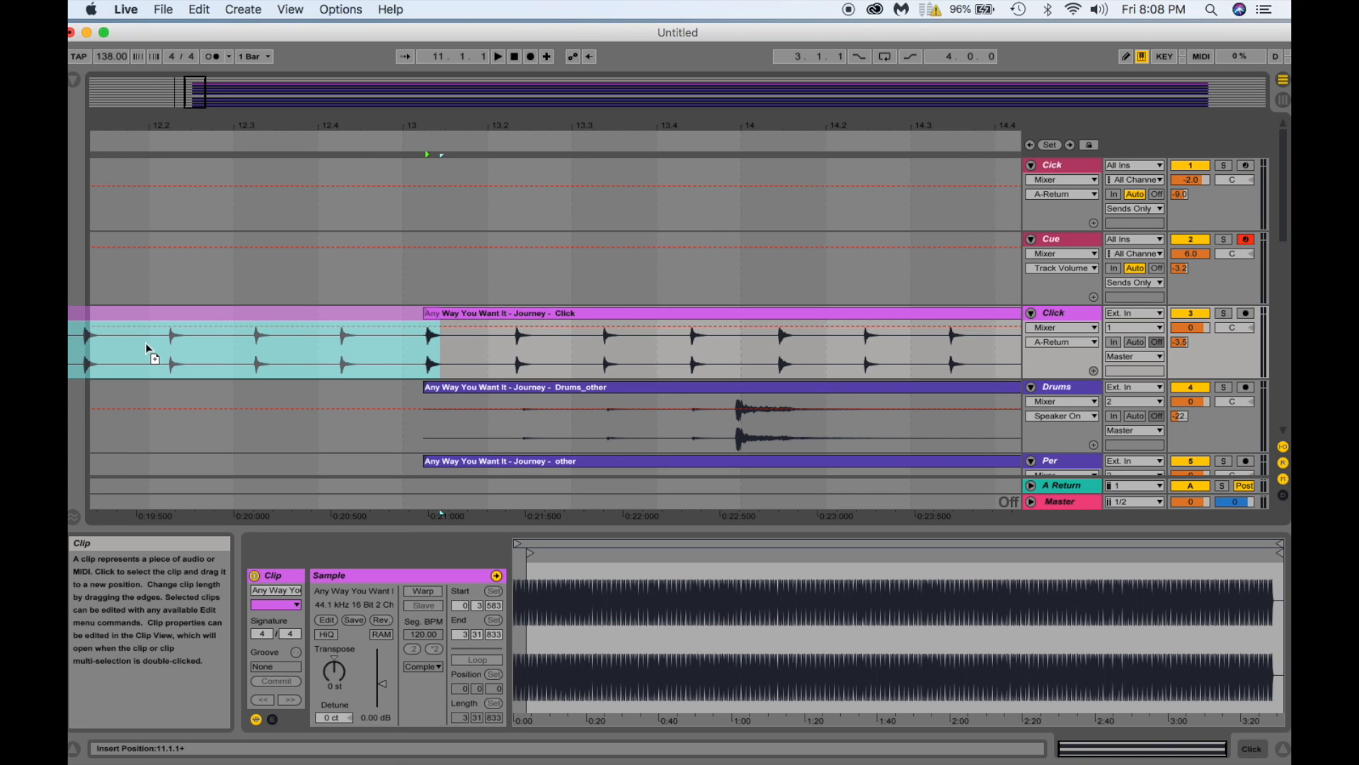
{"action": "mouse_move", "coordinate": [146, 346]}
{"action": "left_mouse_down"}
{"action": "mouse_move", "coordinate": [118, 347]}
{"action": "mouse_move", "coordinate": [148, 348]}
{"action": "left_mouse_up"}
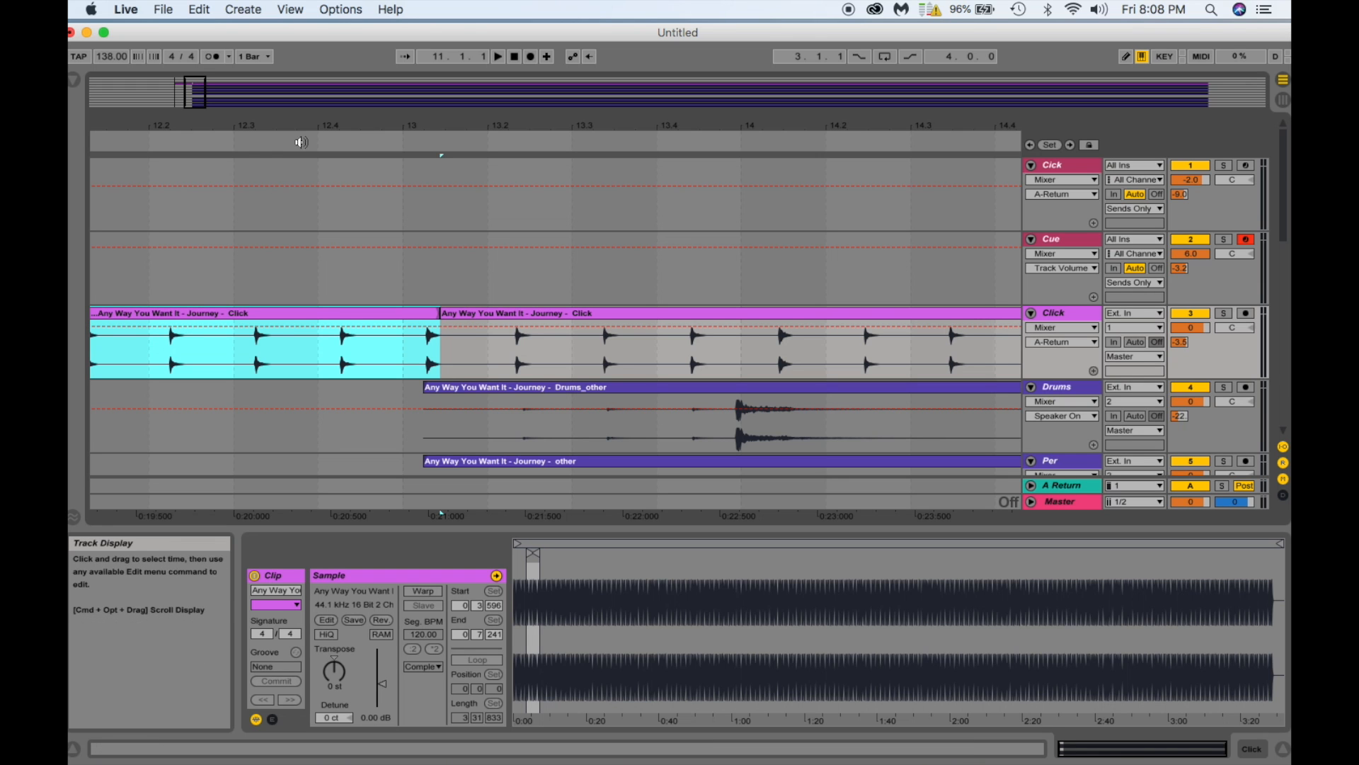
{"action": "left_click_drag", "start_coordinate": [328, 122], "coordinate": [432, 122]}
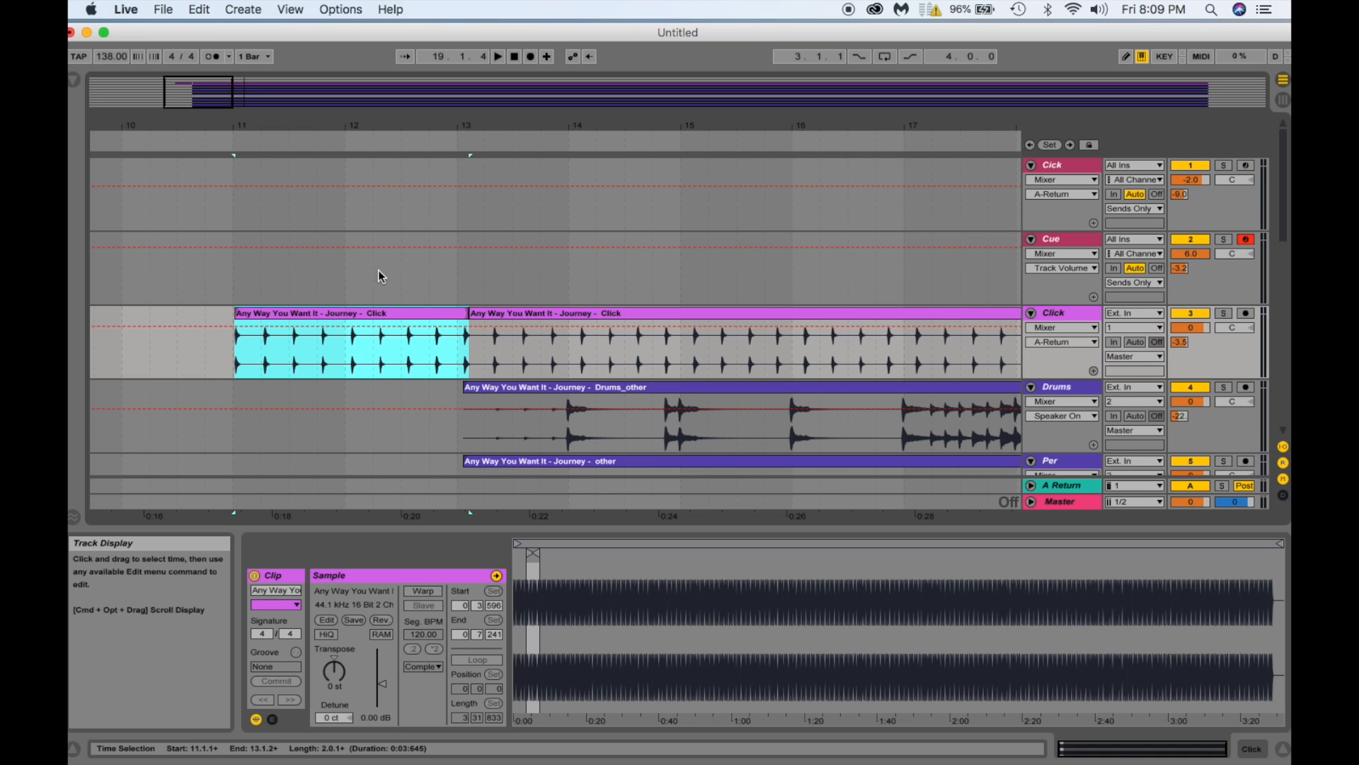
Insert an empty MIDI clip in the Cue track's slot of the Any Way You Want It scene.
{"action": "left_click", "coordinate": [1283, 101]}
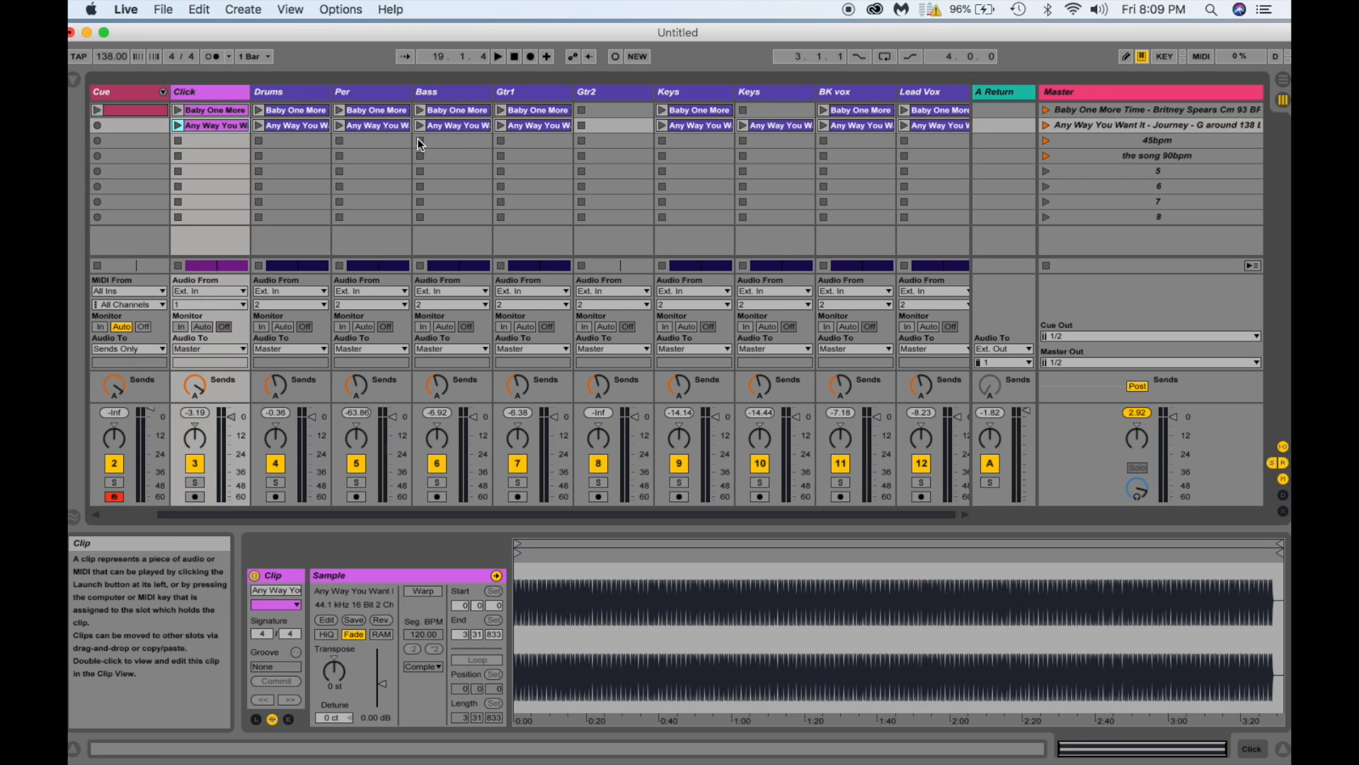
{"action": "left_click", "coordinate": [119, 92]}
{"action": "left_click", "coordinate": [125, 125]}
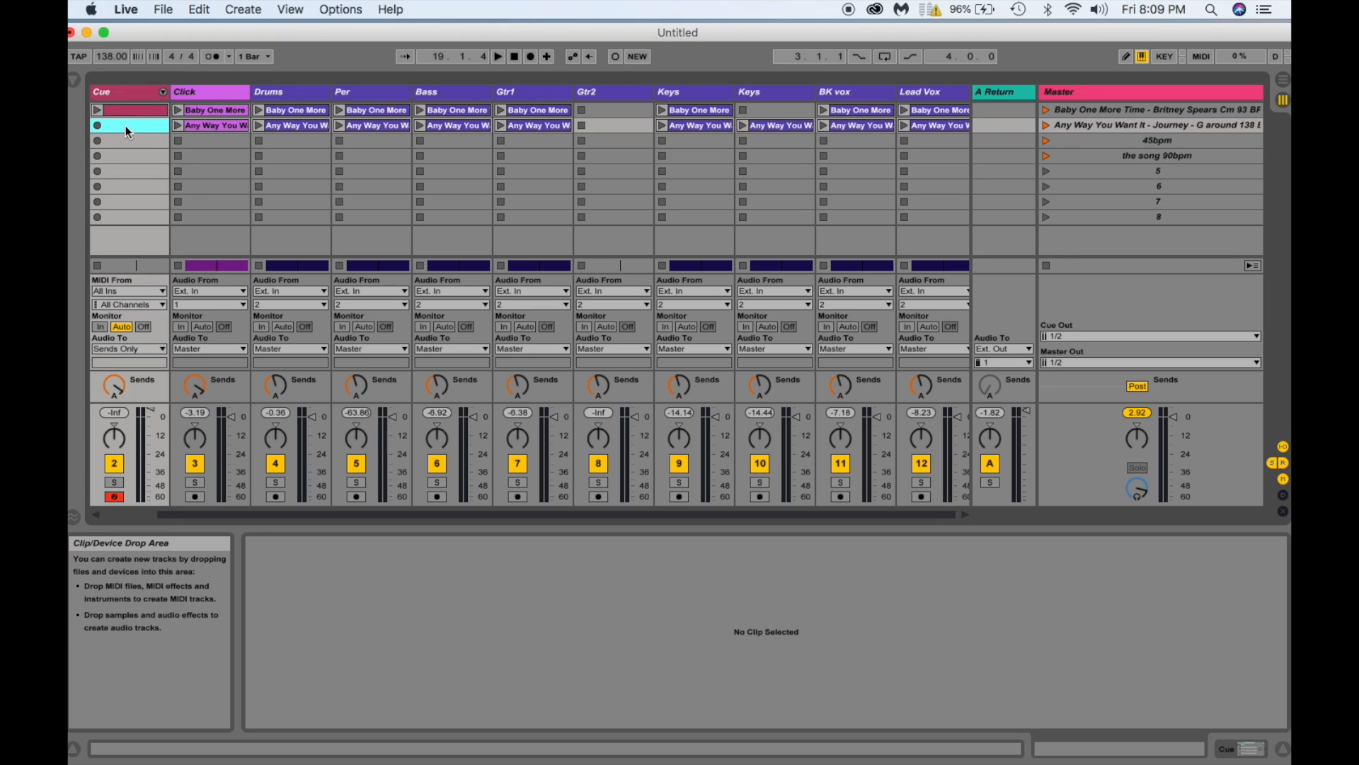
{"action": "right_click", "coordinate": [126, 125]}
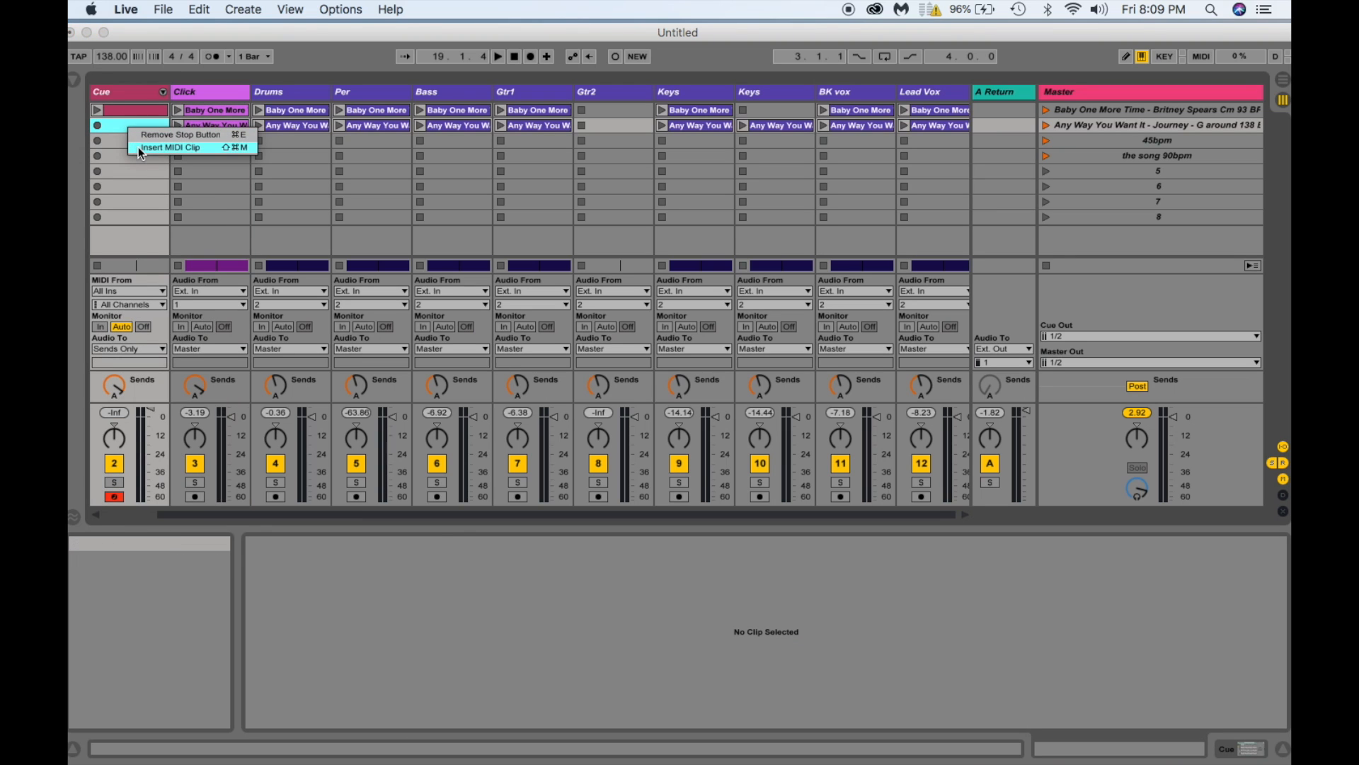
{"action": "left_click", "coordinate": [138, 146]}
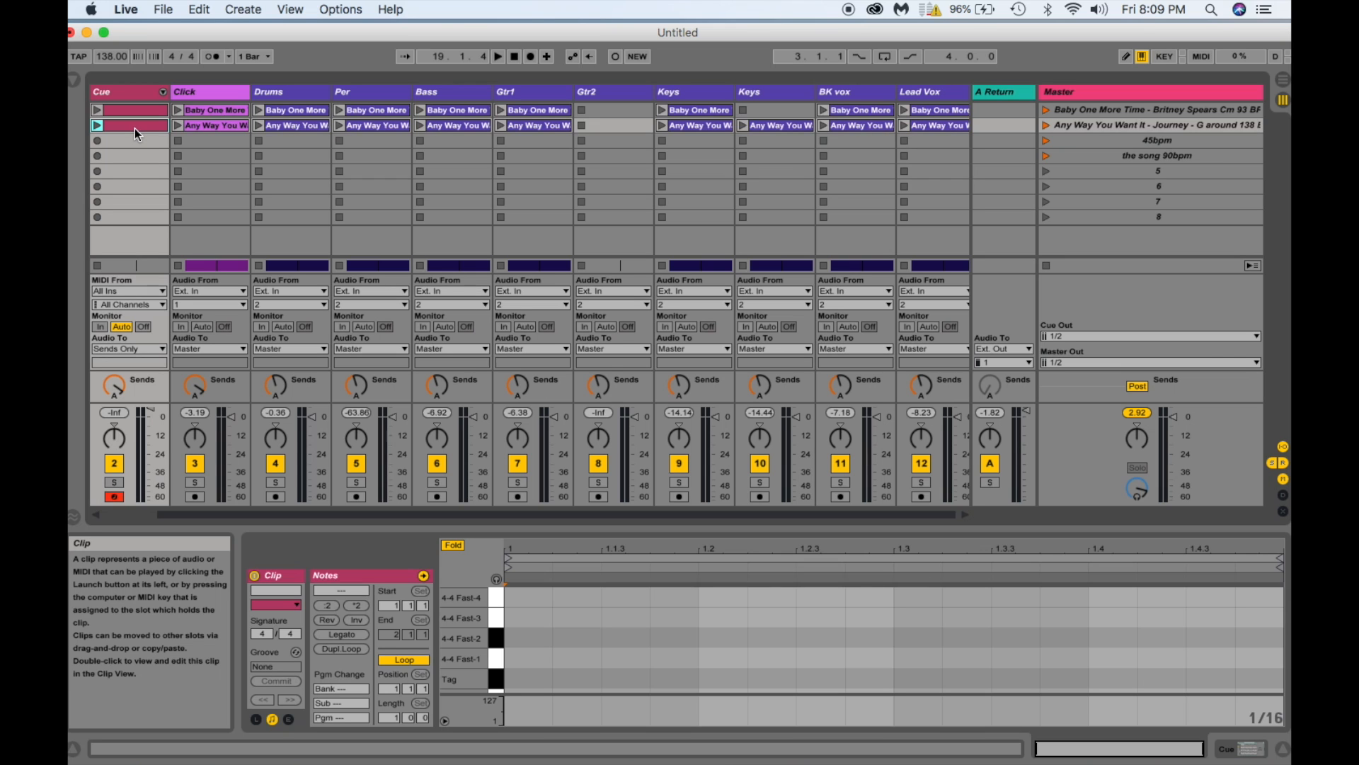
Place the empty cue clip on the Arrangement's Cue track at 11.1.1 and add an Intro note on its first beat.
{"action": "key", "text": "Tab"}
{"action": "left_click_drag", "start_coordinate": [134, 129], "coordinate": [247, 276]}
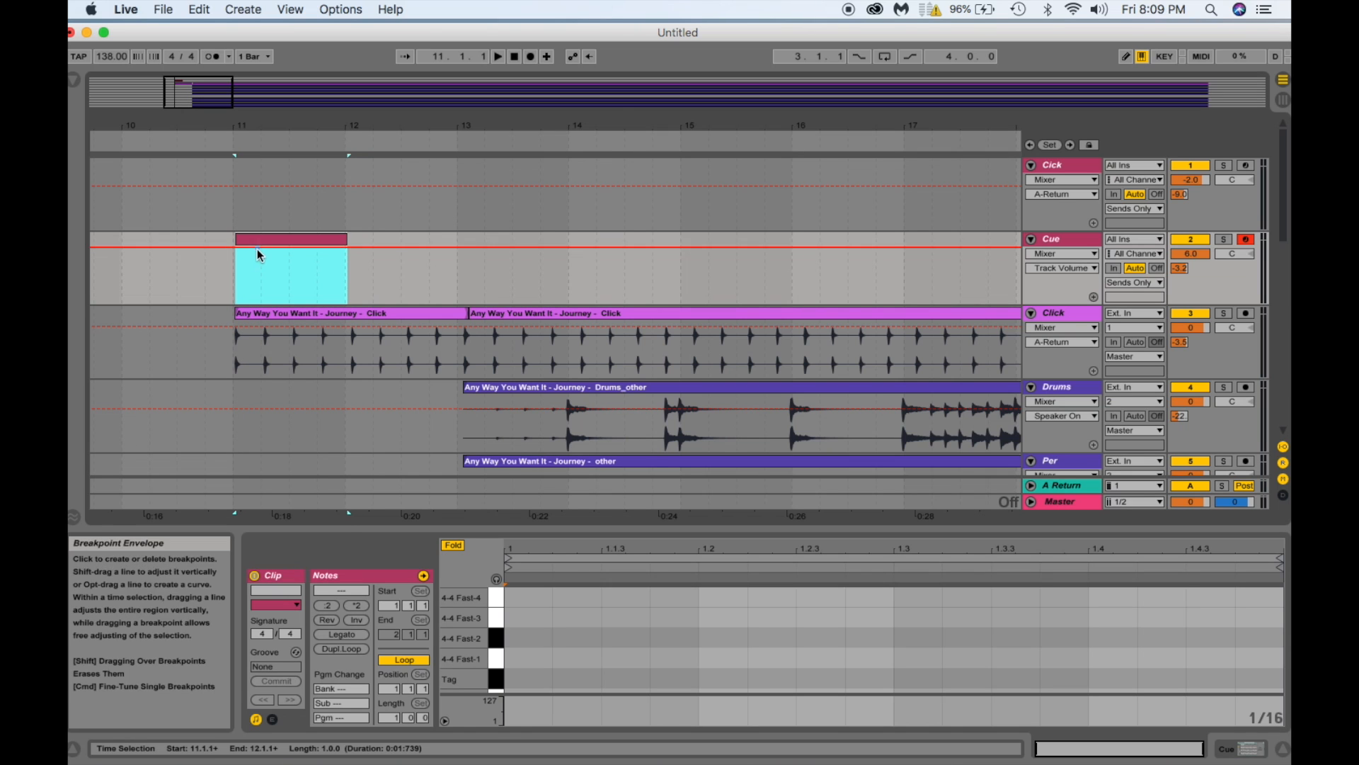
{"action": "left_click", "coordinate": [547, 636]}
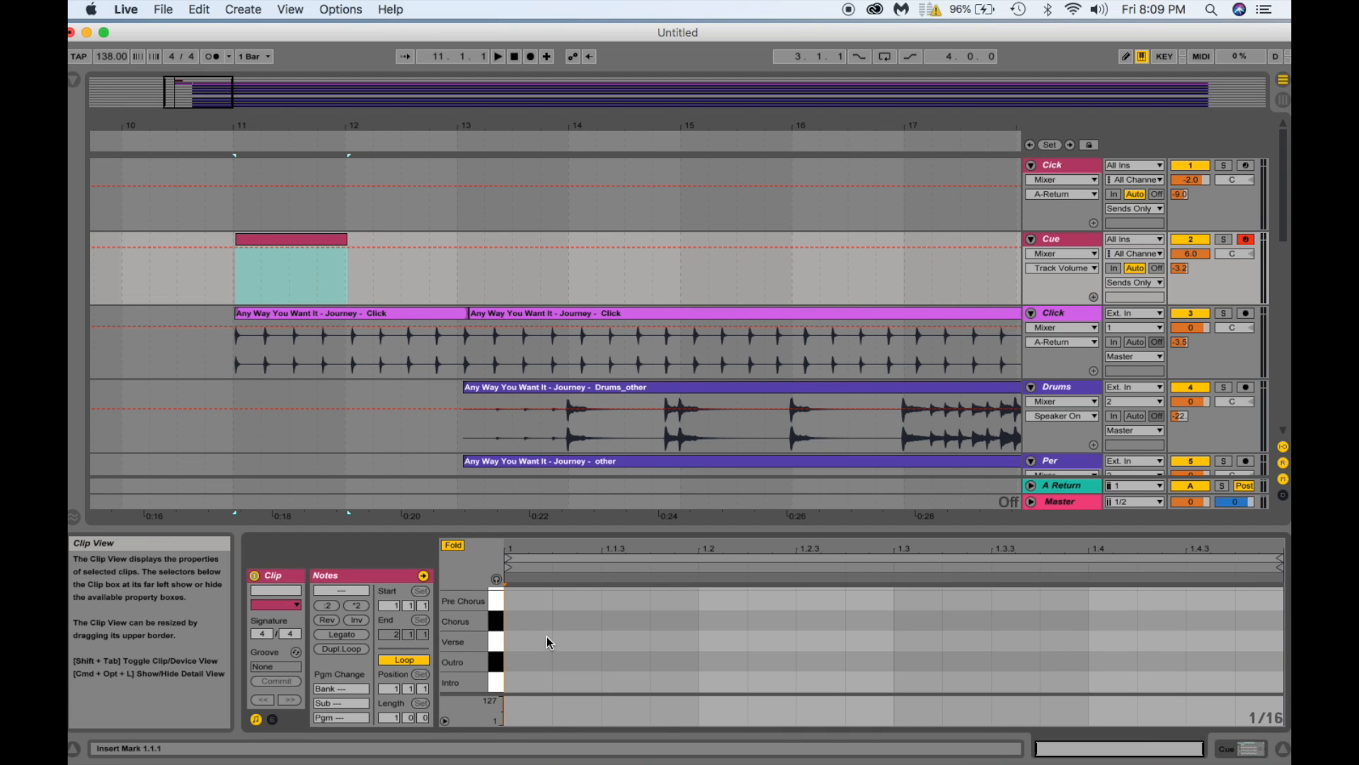
{"action": "double_click", "coordinate": [521, 687]}
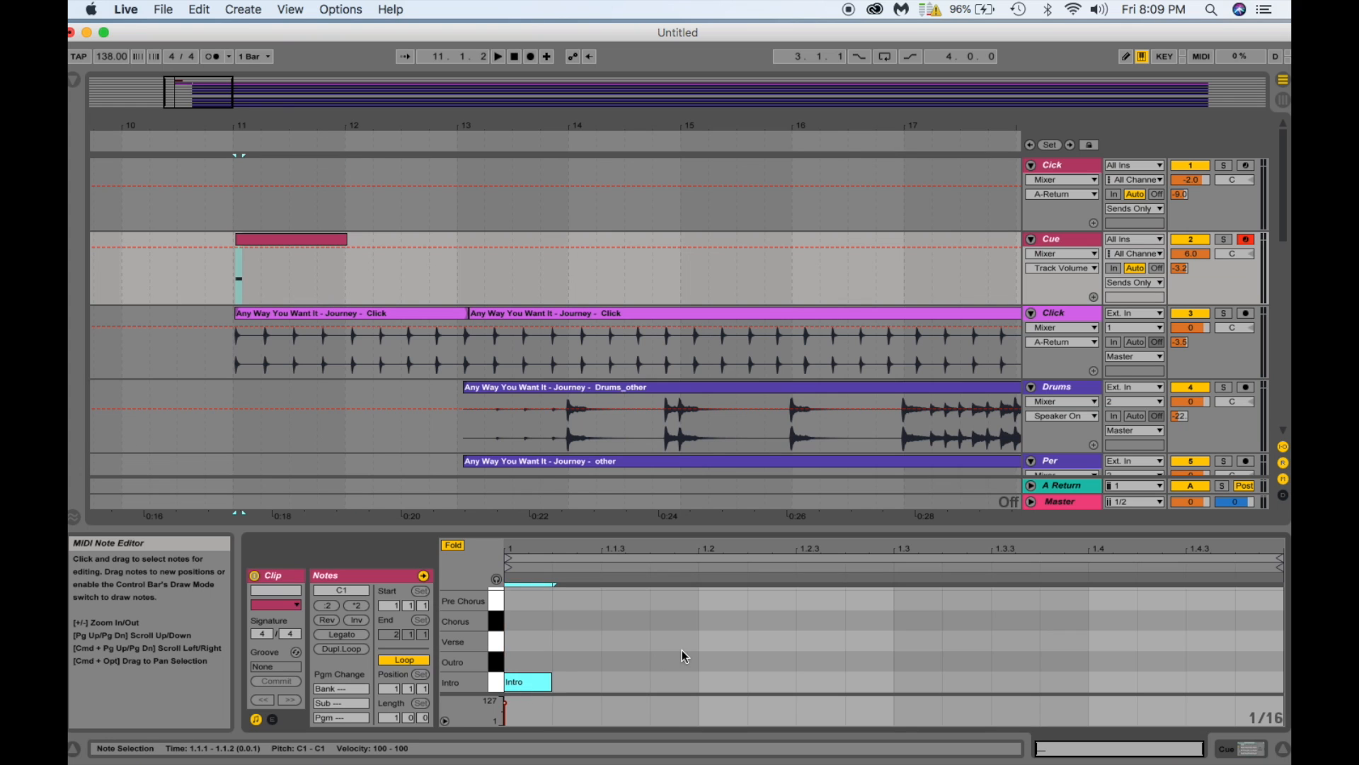
Add the count notes 4-4 Fast-2, 4-4 Fast-3 and 4-4 Fast-4 to the cue clip at 1.2, 1.3 and 1.4.
{"action": "scroll", "coordinate": [685, 645], "scroll_direction": "up", "scroll_amount": 5}
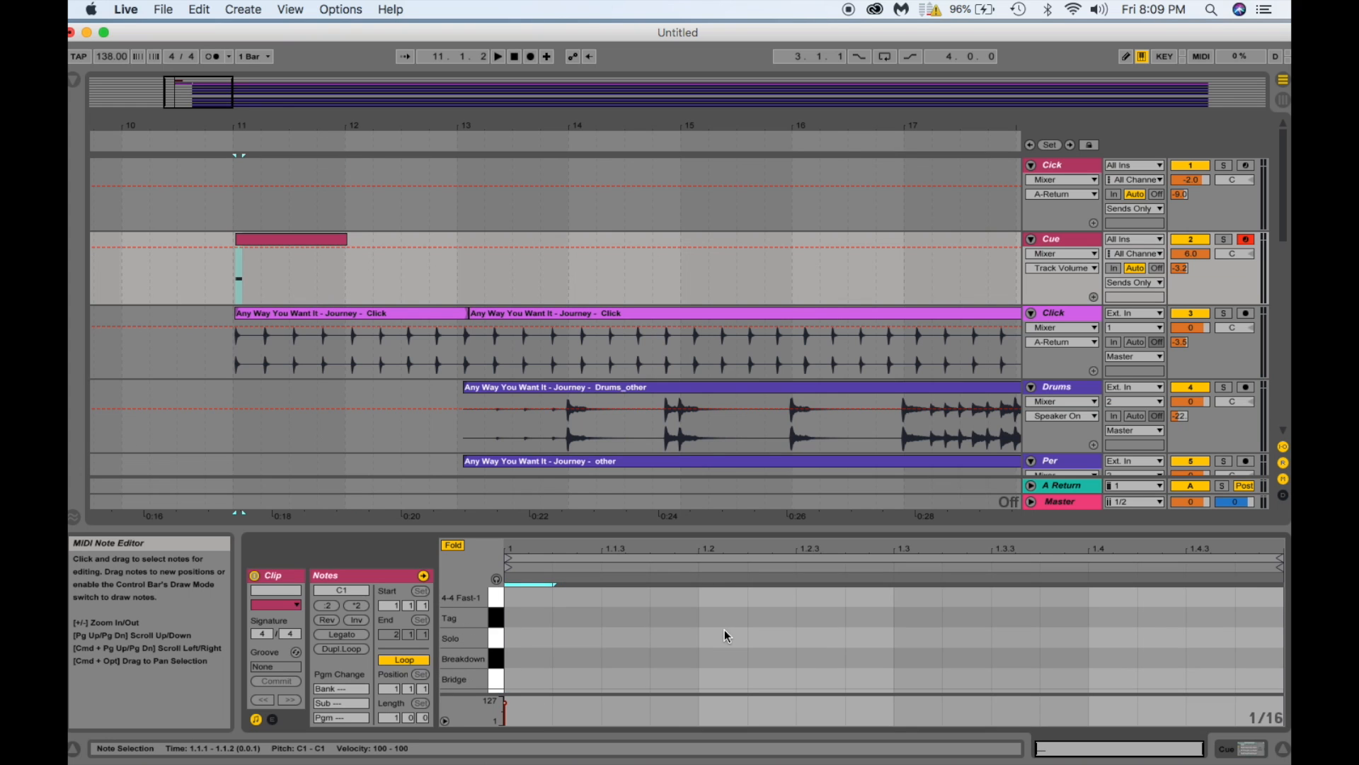
{"action": "scroll", "coordinate": [724, 634], "scroll_direction": "up", "scroll_amount": 2}
{"action": "double_click", "coordinate": [715, 639]}
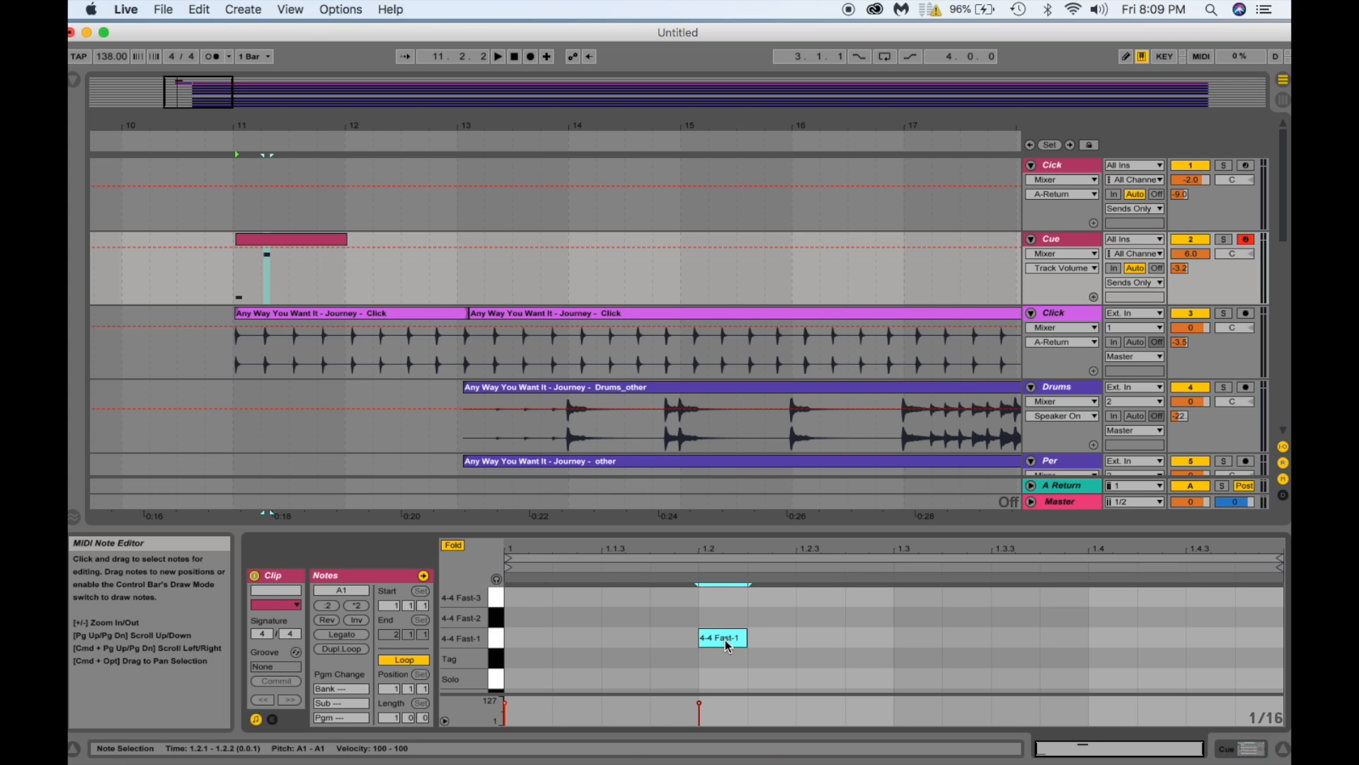
{"action": "key", "text": "Up"}
{"action": "scroll", "coordinate": [909, 618], "scroll_direction": "up", "scroll_amount": 1}
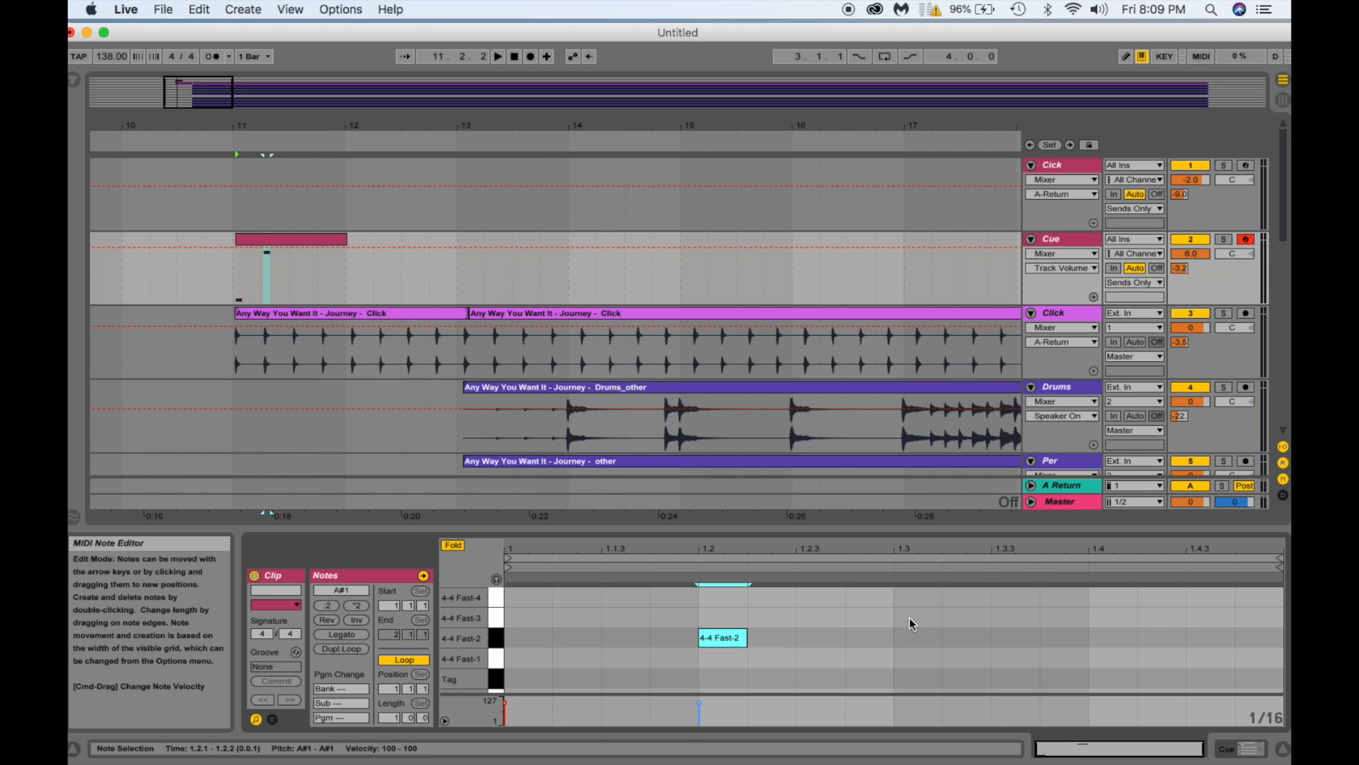
{"action": "double_click", "coordinate": [909, 614]}
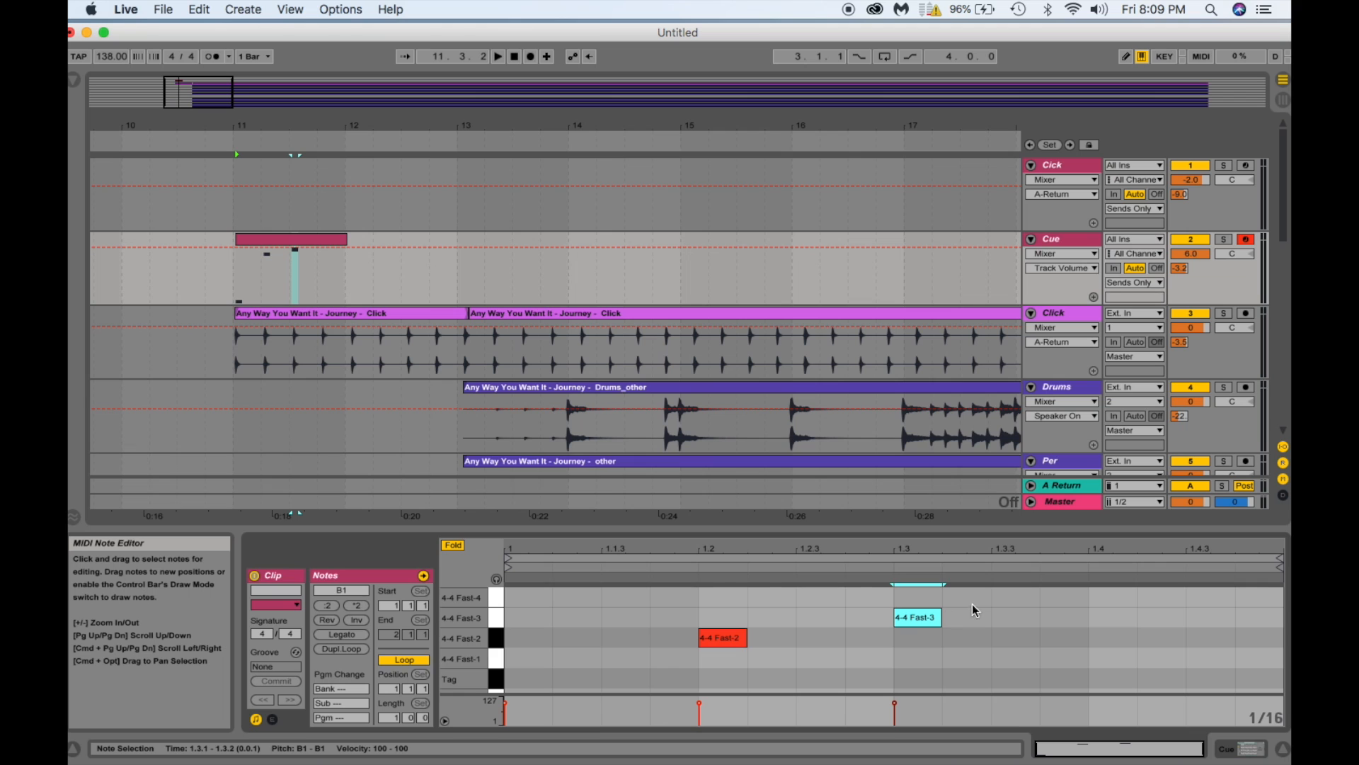
{"action": "double_click", "coordinate": [1107, 597]}
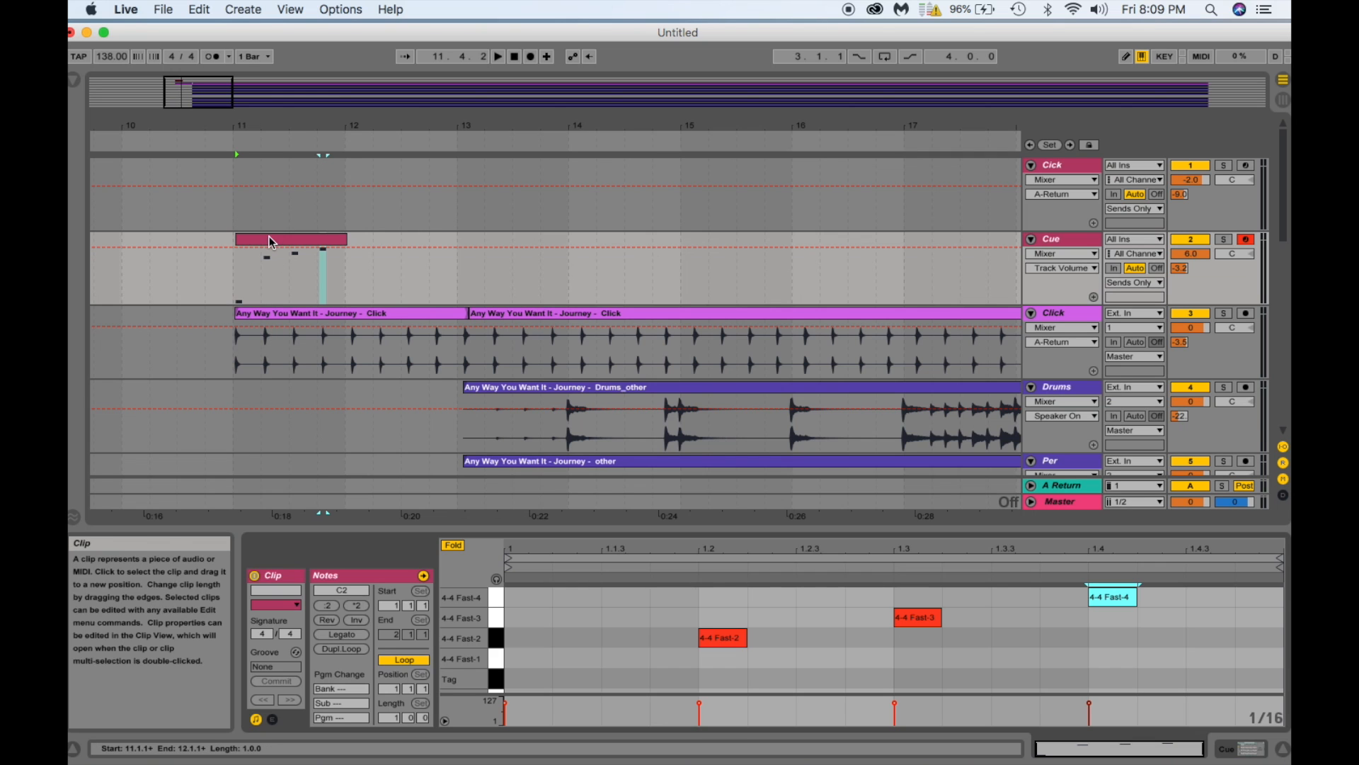
Move the cue clip to bar 12 and nudge it so its notes line up with the Click track's hits.
{"action": "left_click_drag", "start_coordinate": [269, 236], "coordinate": [390, 275]}
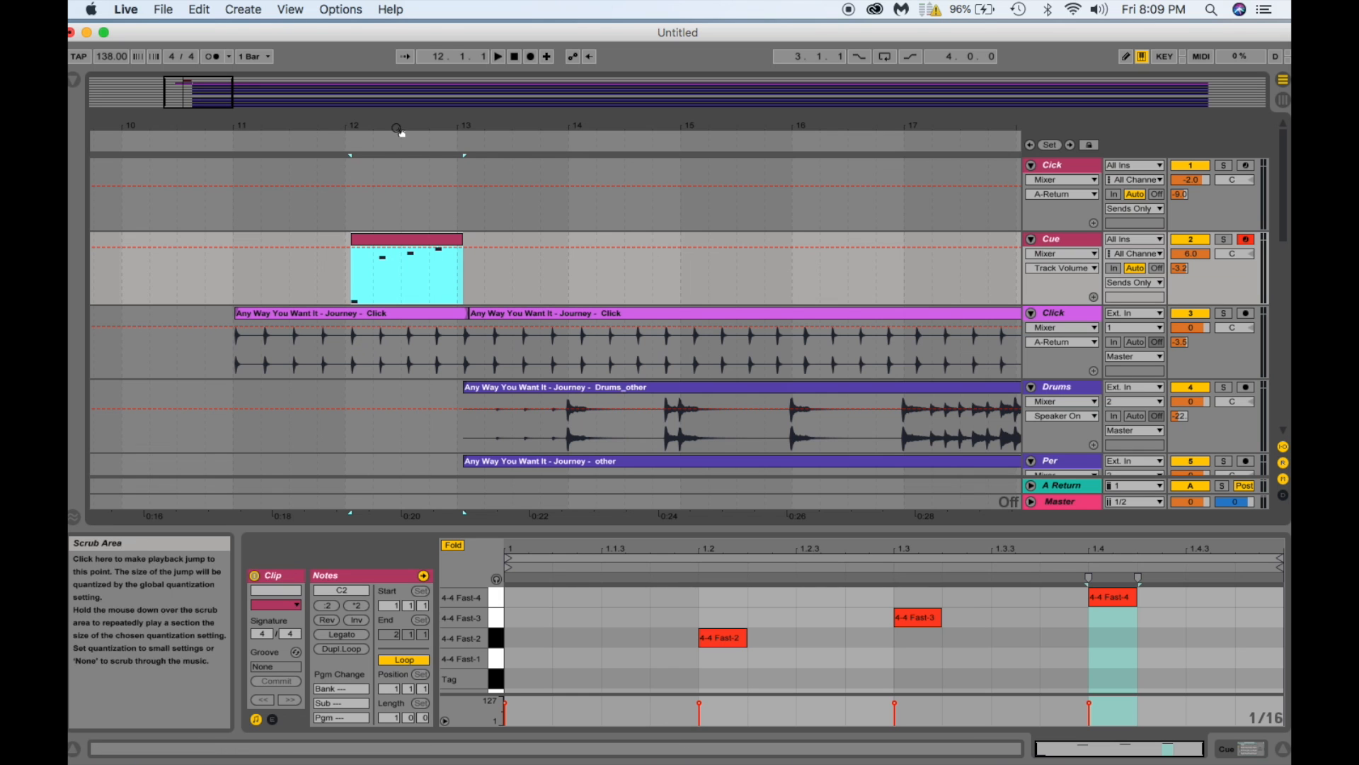
{"action": "left_click_drag", "start_coordinate": [398, 130], "coordinate": [398, 195]}
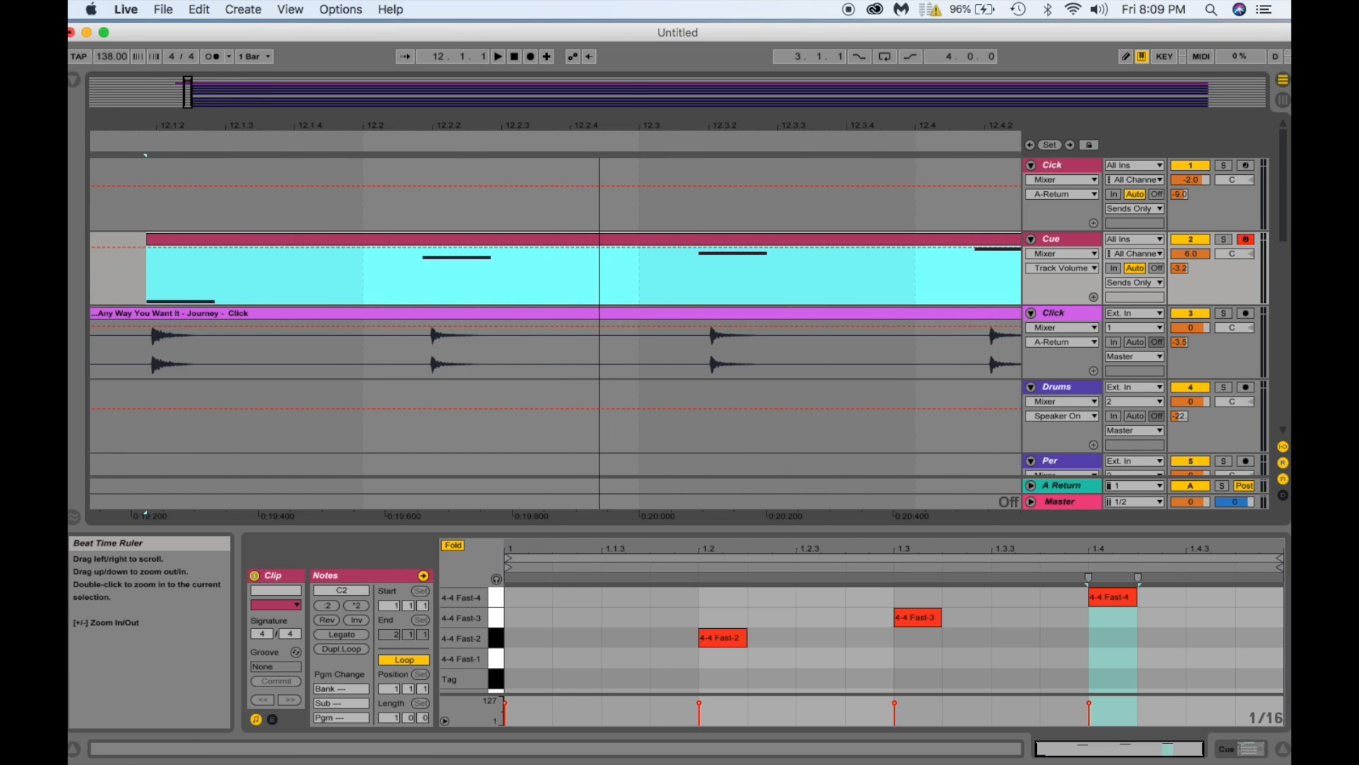
{"action": "left_click", "coordinate": [173, 240]}
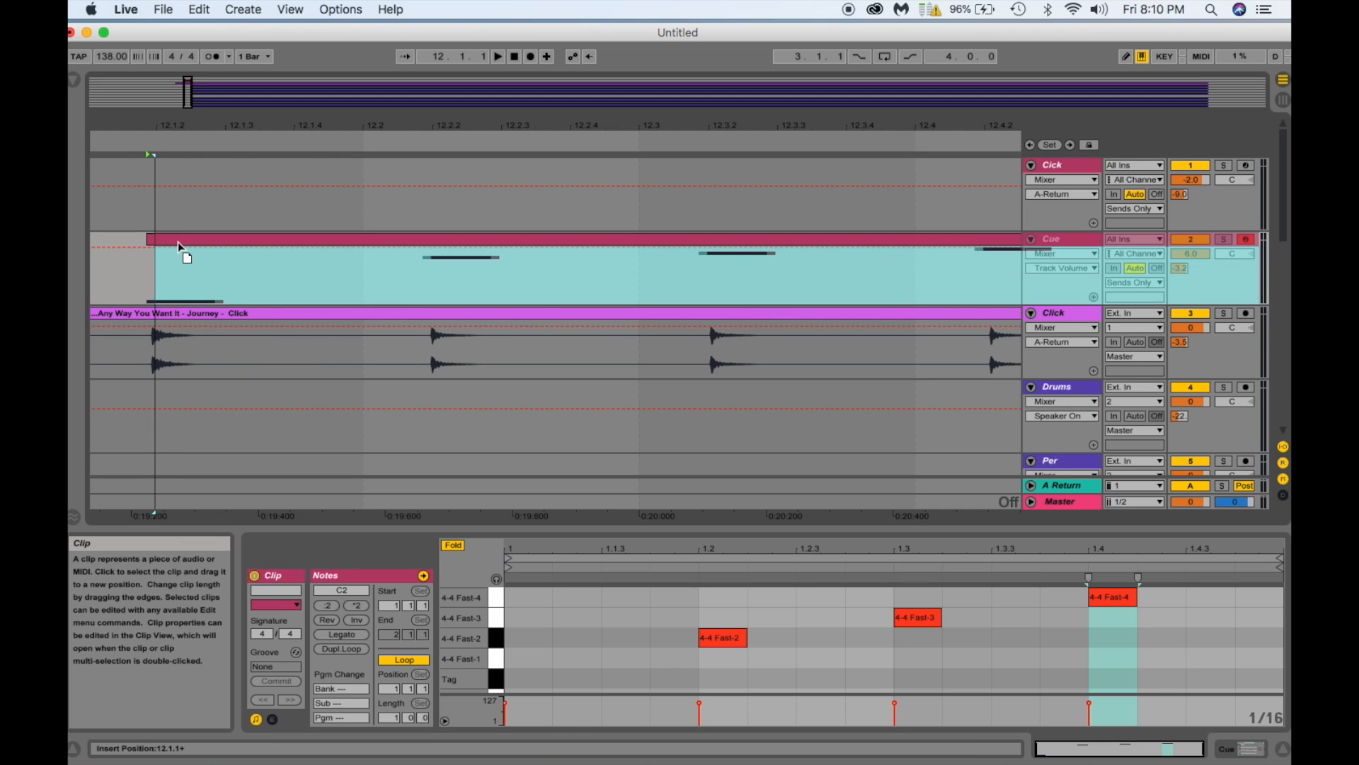
{"action": "left_click_drag", "start_coordinate": [178, 241], "coordinate": [177, 245]}
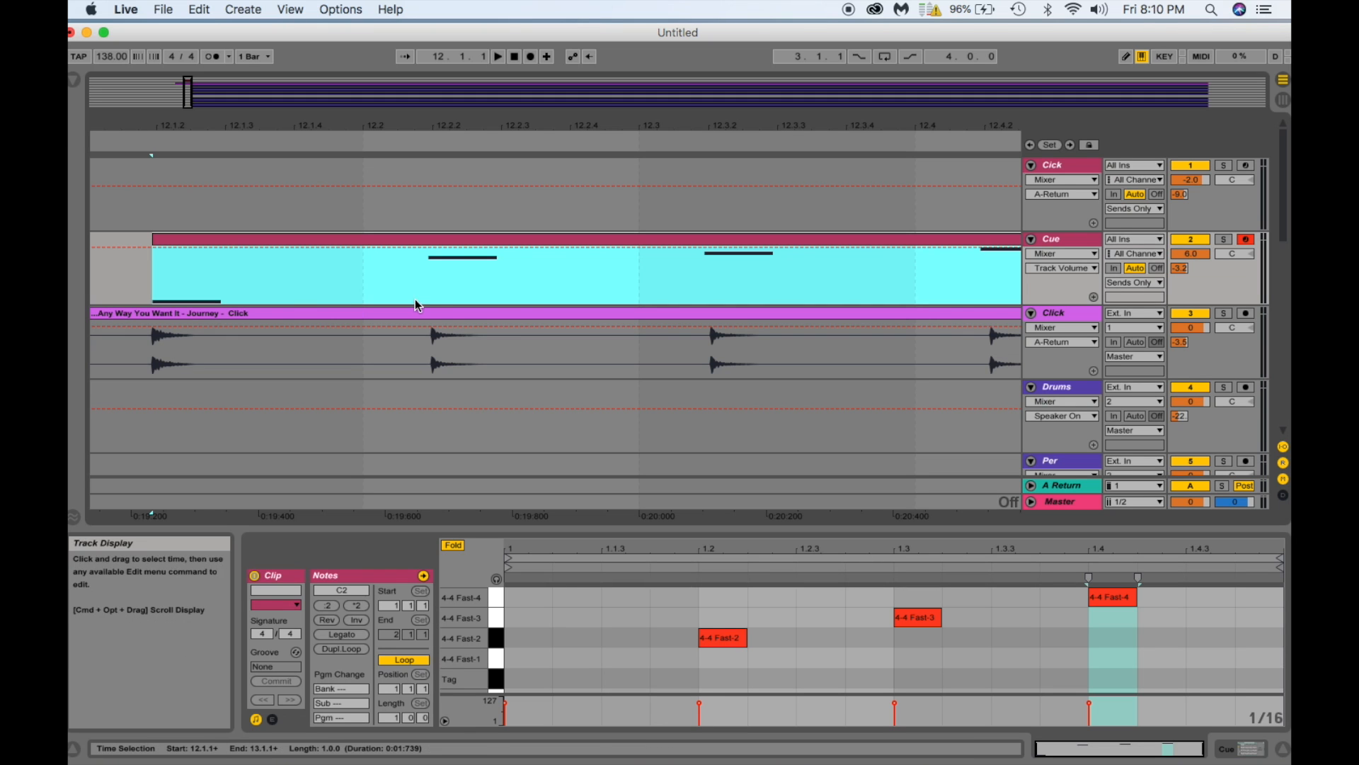
{"action": "left_click_drag", "start_coordinate": [941, 125], "coordinate": [661, 154]}
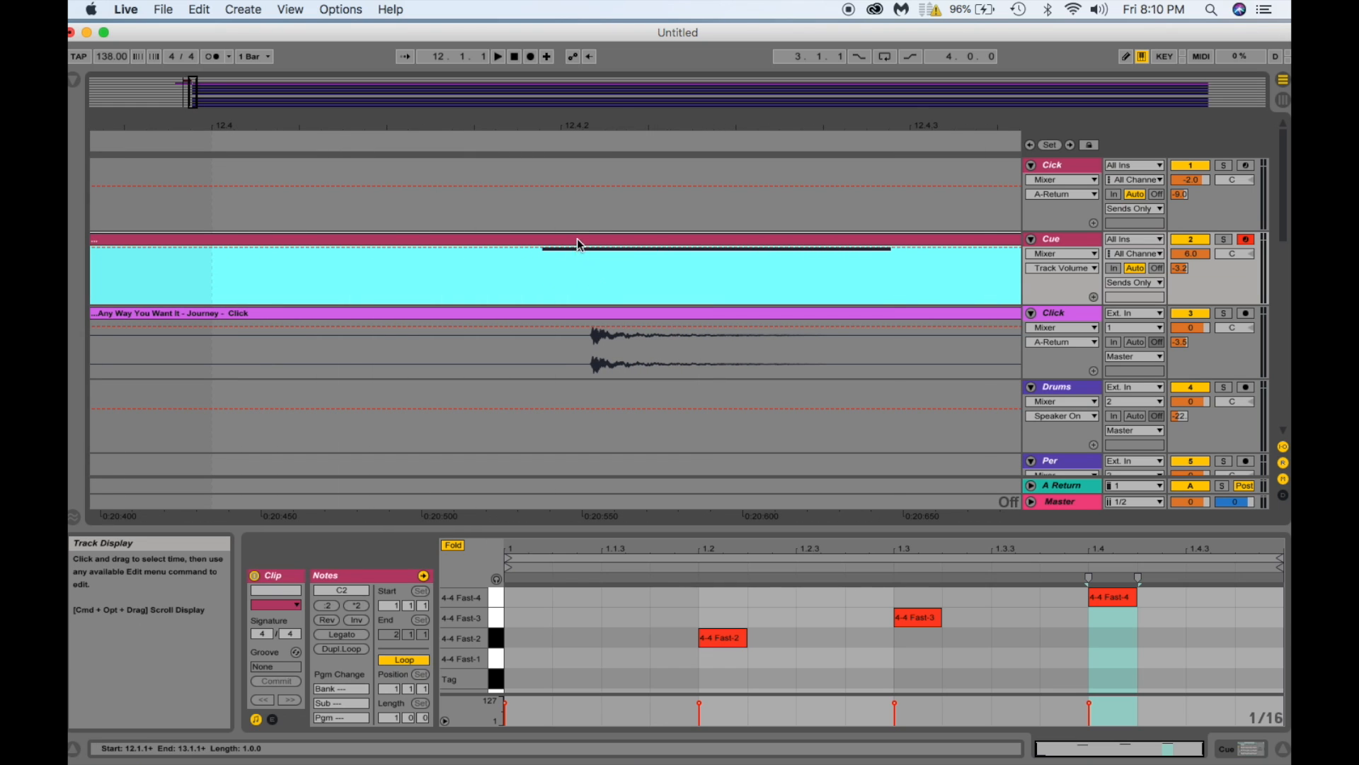
{"action": "left_click", "coordinate": [600, 248]}
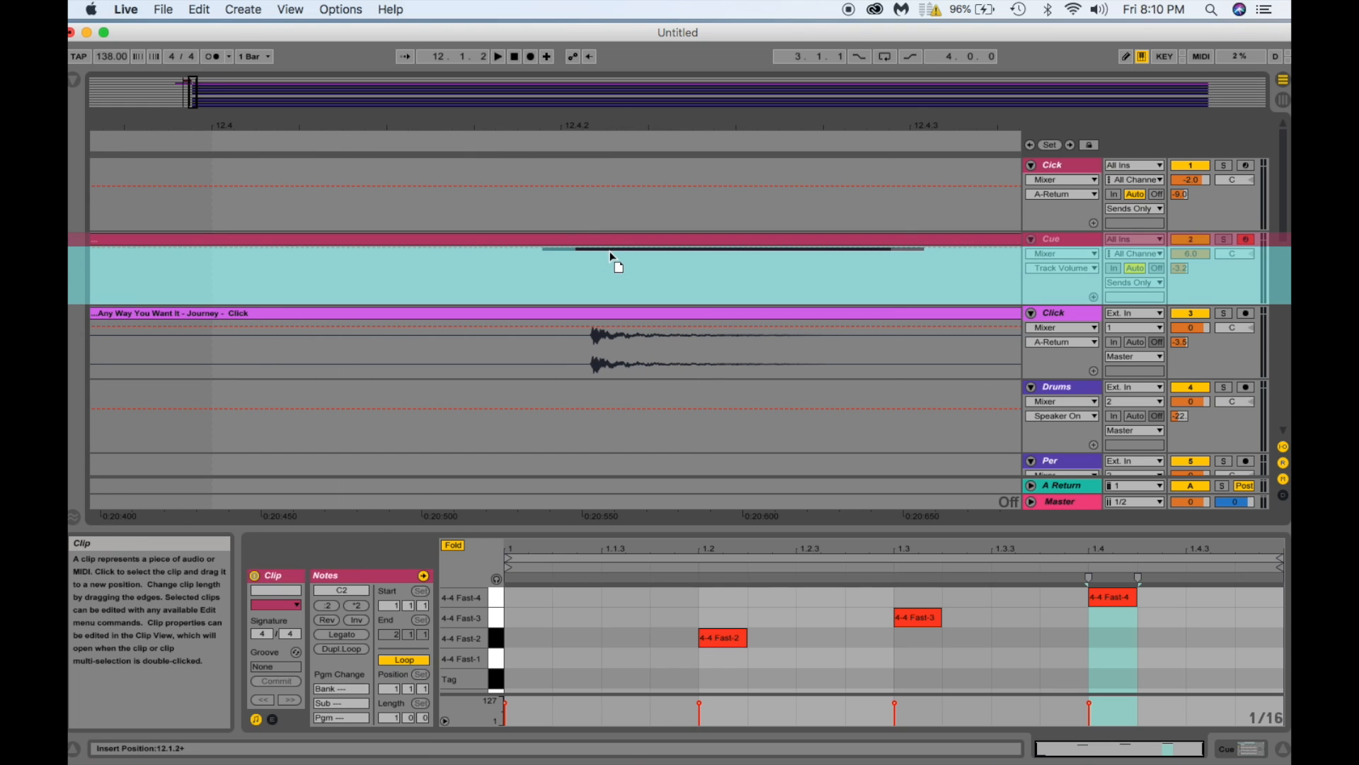
{"action": "left_click_drag", "start_coordinate": [612, 253], "coordinate": [611, 253]}
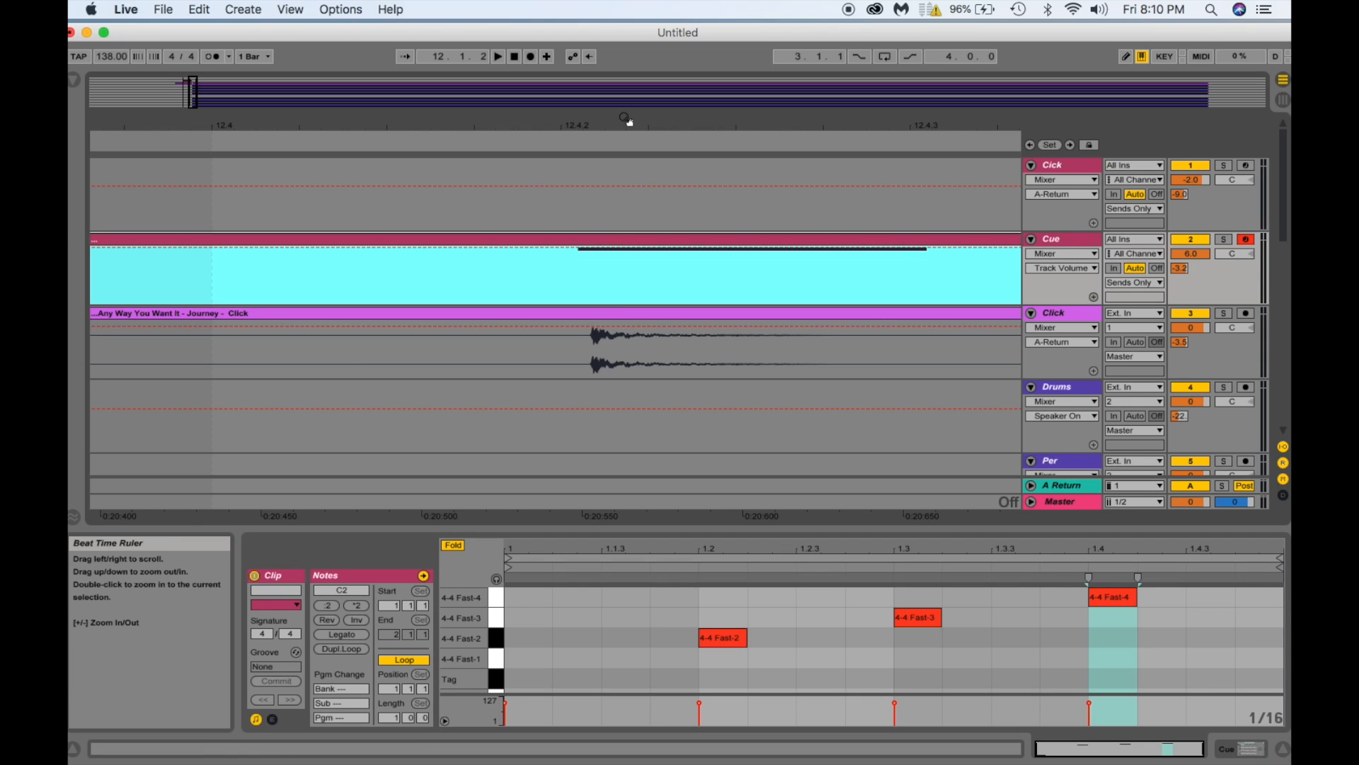
Play the cue count-in from the start of the moved clip into bar 13 and stop playback.
{"action": "left_click_drag", "start_coordinate": [624, 125], "coordinate": [624, 71]}
{"action": "left_click", "coordinate": [486, 241]}
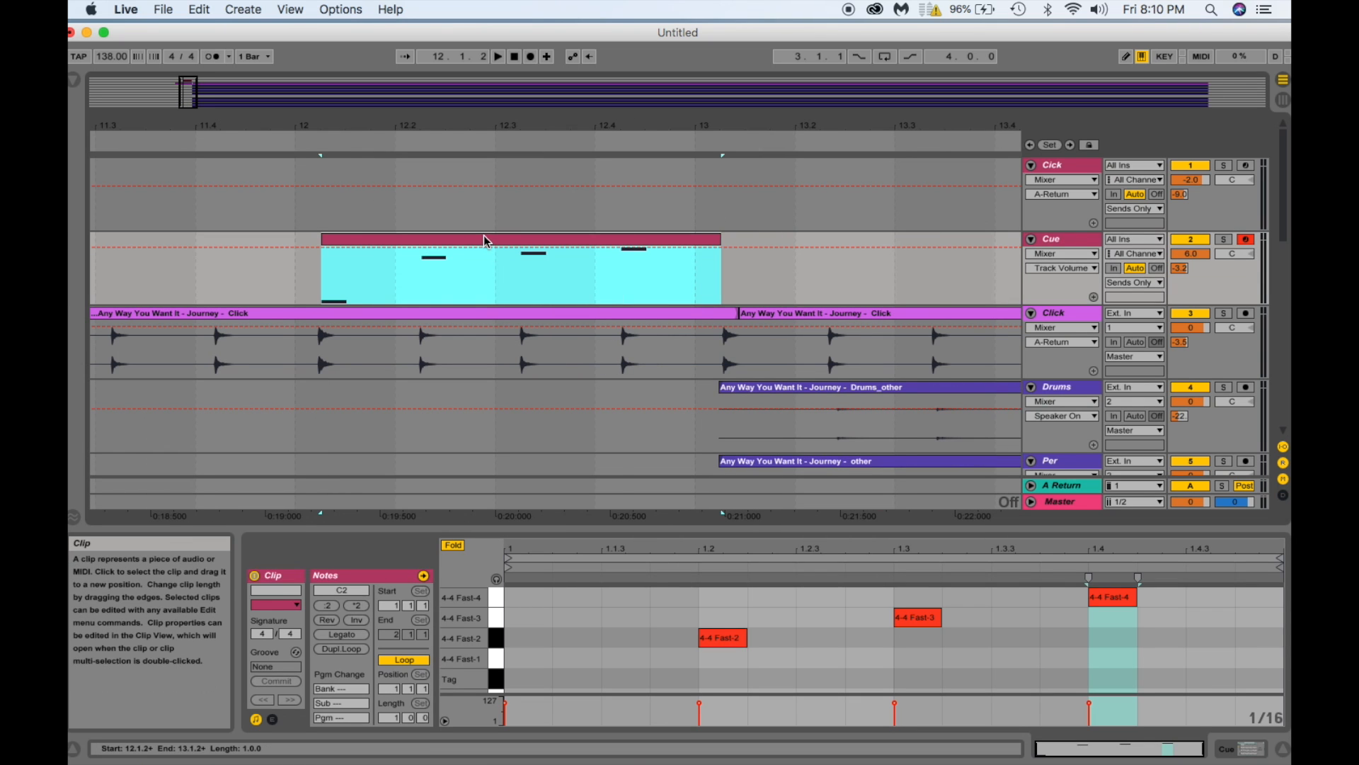
{"action": "key", "text": "space"}
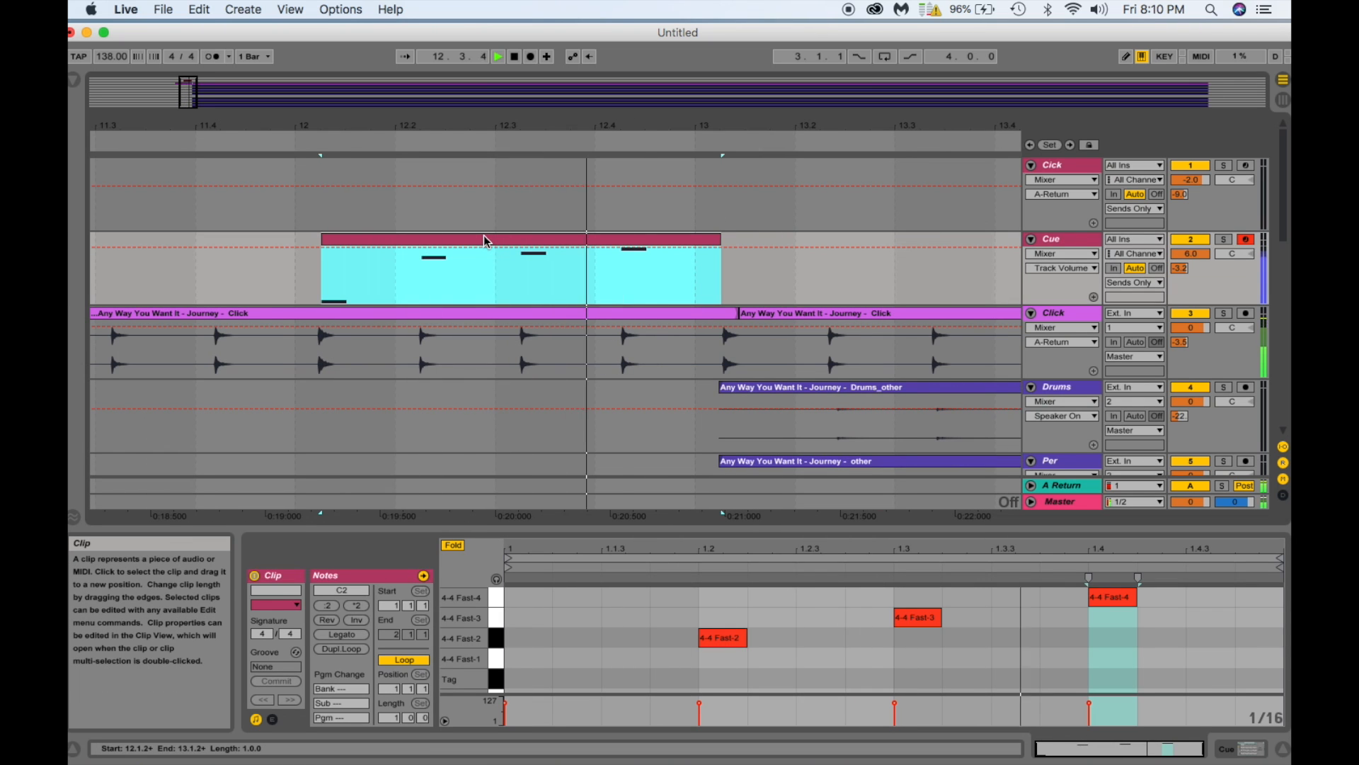
{"action": "key", "text": "space"}
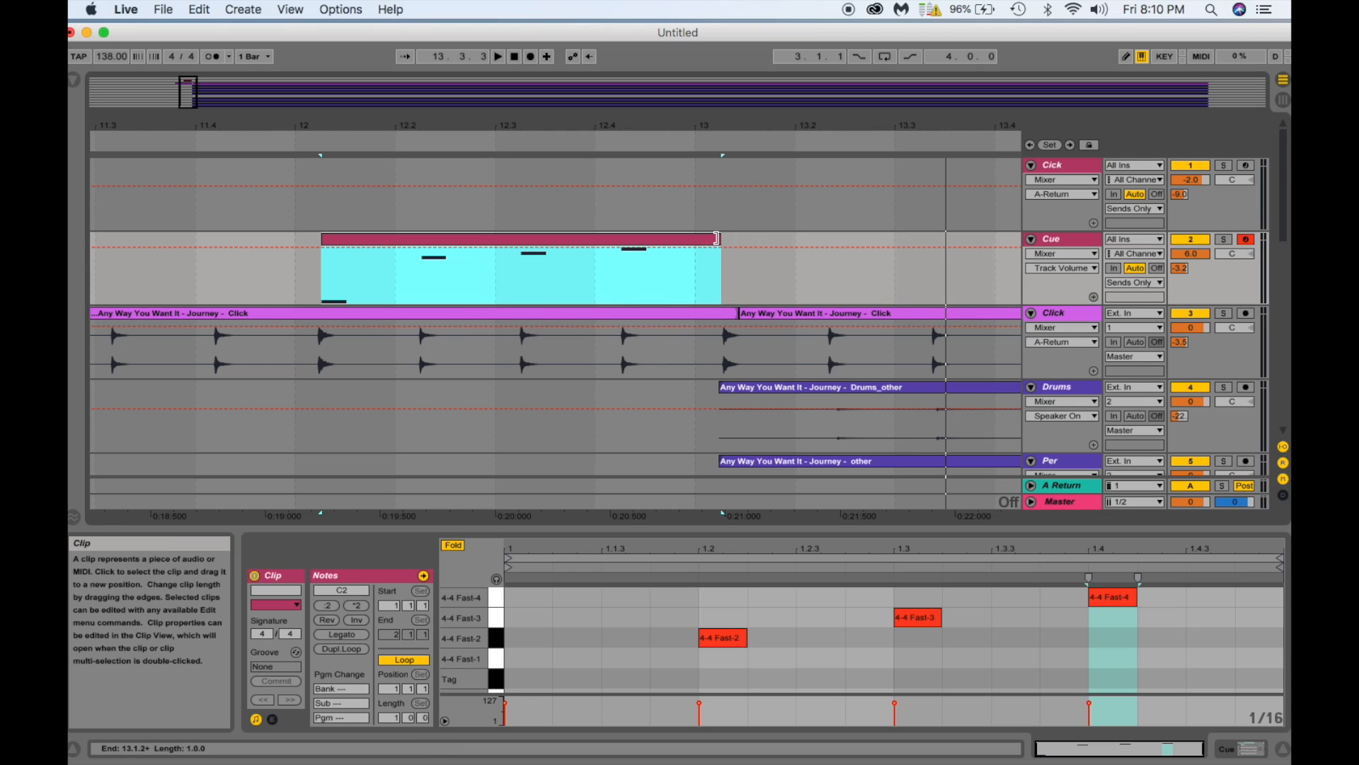
Shorten the cue clip to just its Intro note, from 12.1.1 to 12.1.3, and play it against the click.
{"action": "left_click_drag", "start_coordinate": [716, 238], "coordinate": [335, 243]}
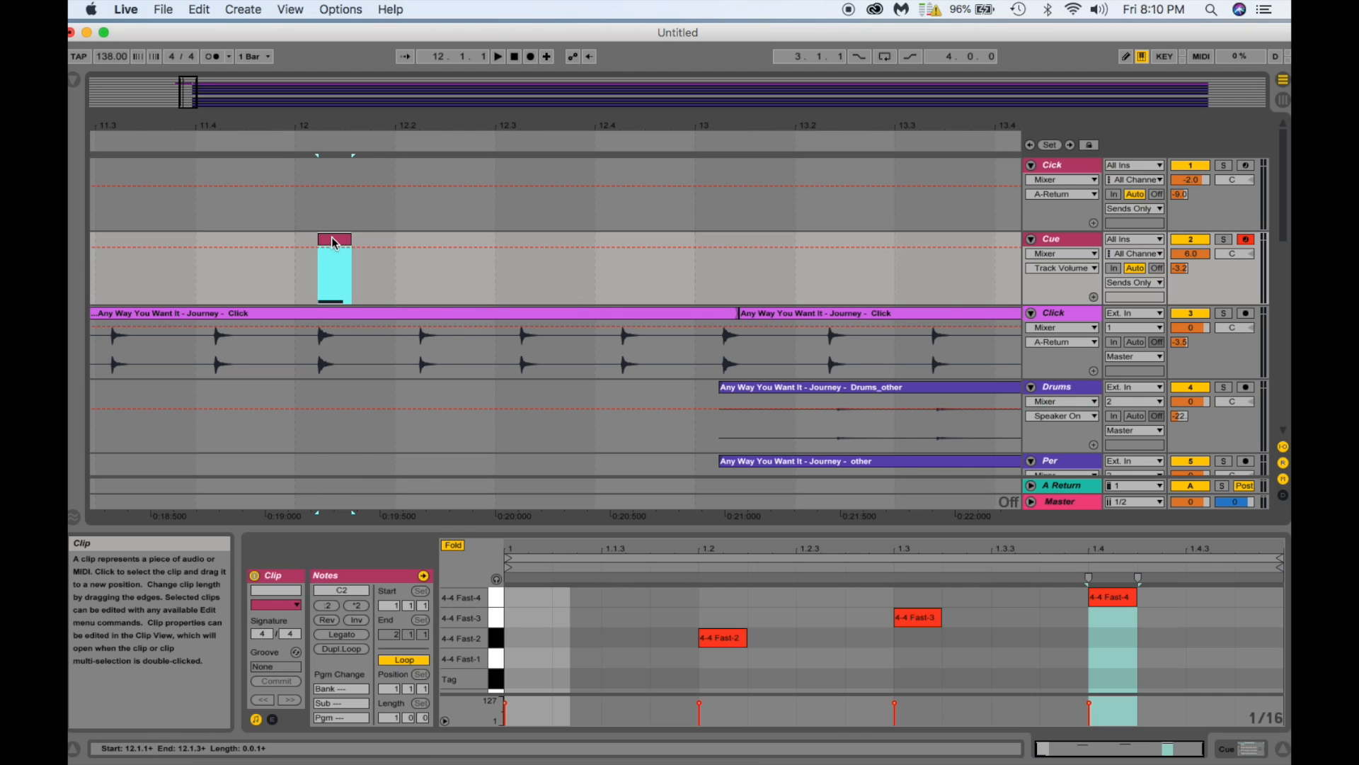
{"action": "key", "text": "space"}
{"action": "key", "text": "space"}
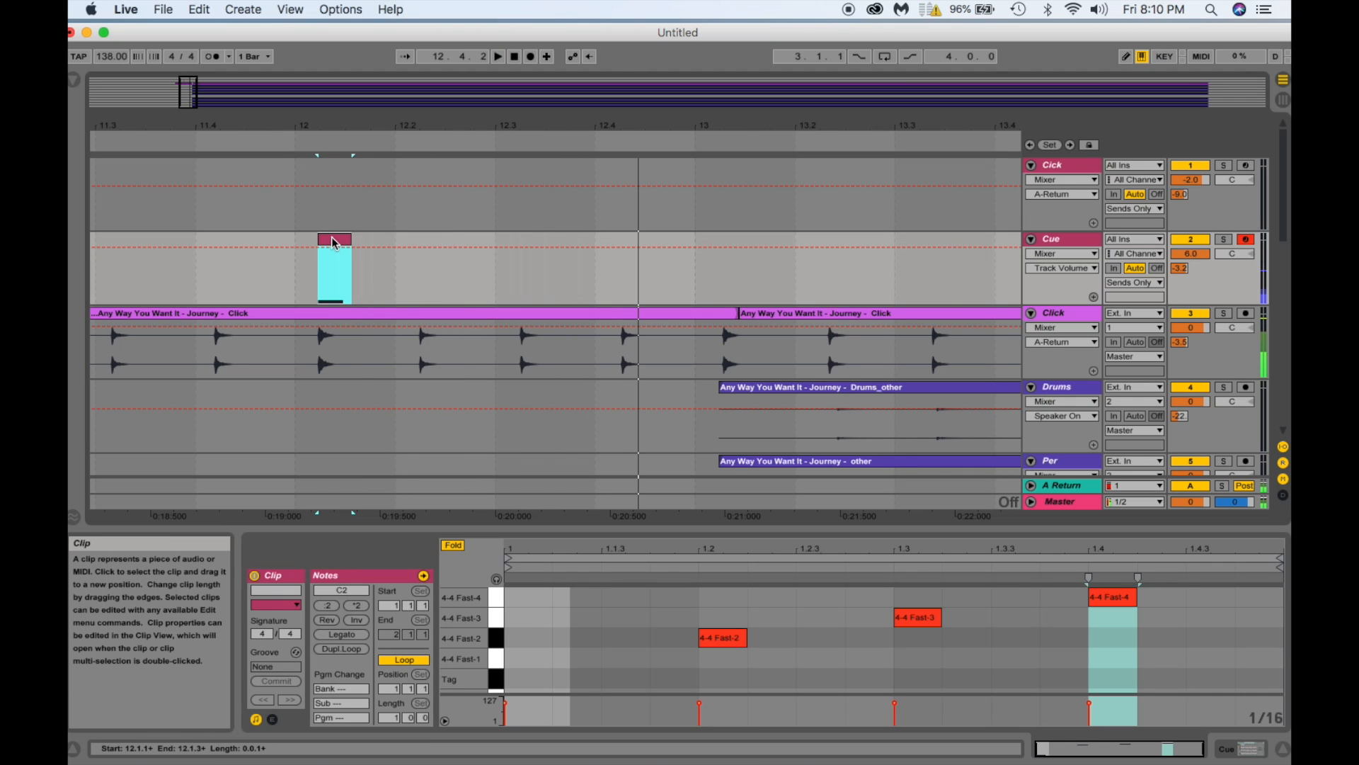
{"action": "key", "text": "space"}
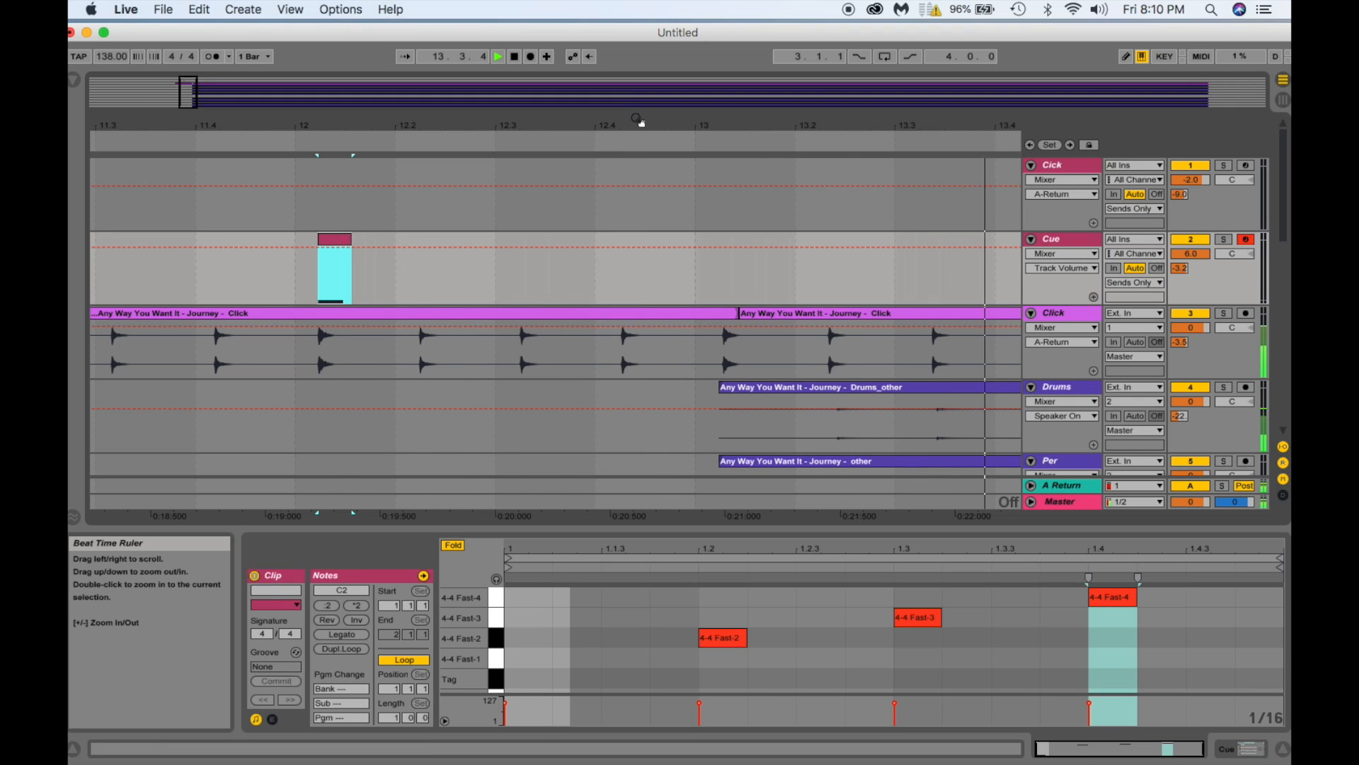
{"action": "key", "text": "space"}
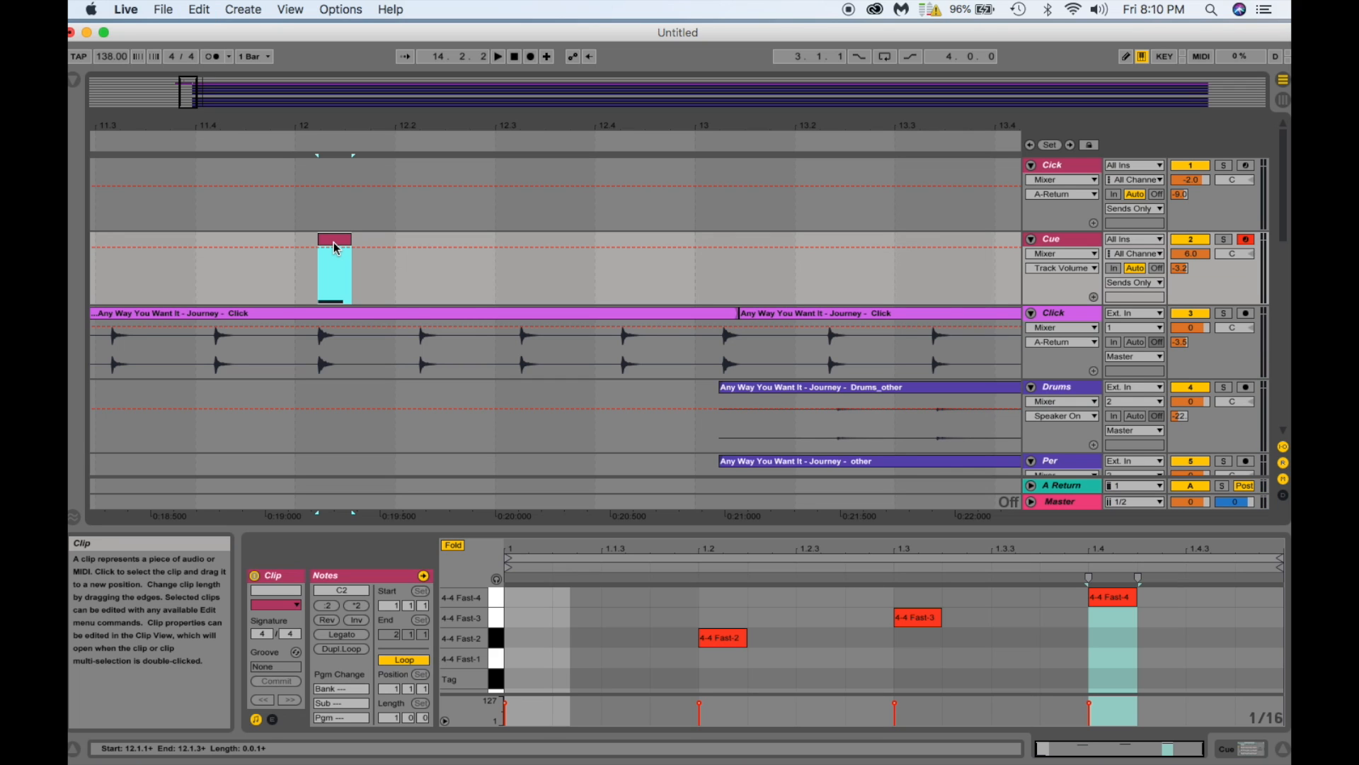
Play from the Intro cue into the song's opening bars to check where the first section enters, and stop playback.
{"action": "left_click_drag", "start_coordinate": [585, 123], "coordinate": [585, 92]}
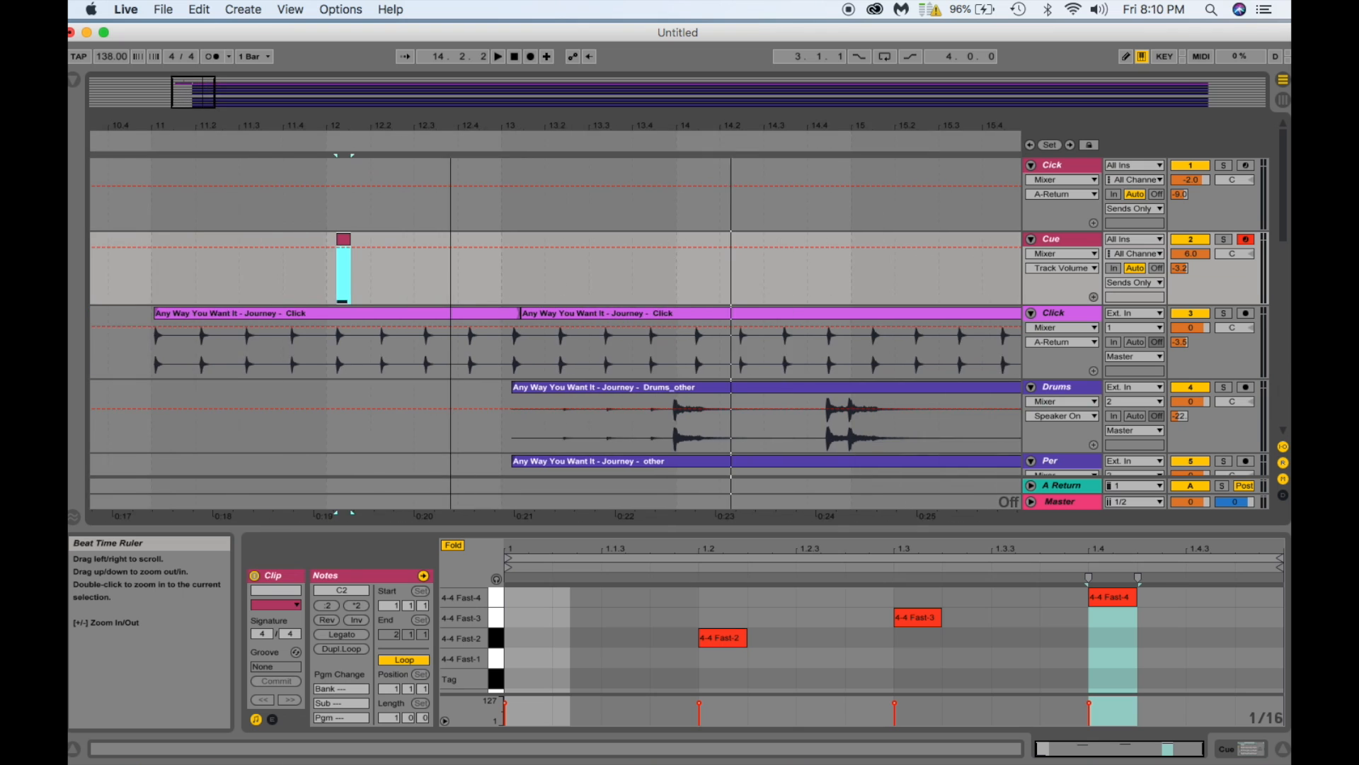
{"action": "left_click_drag", "start_coordinate": [450, 121], "coordinate": [328, 115]}
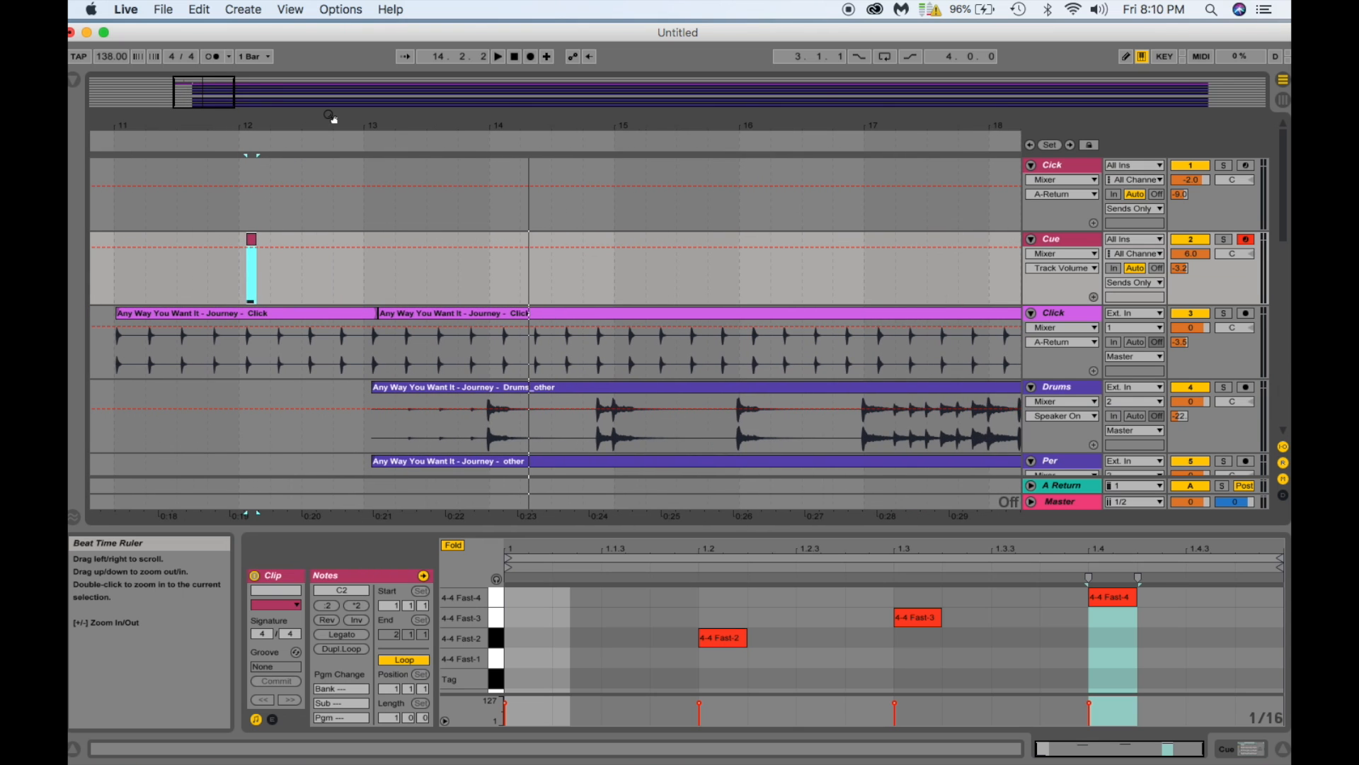
{"action": "key", "text": "space"}
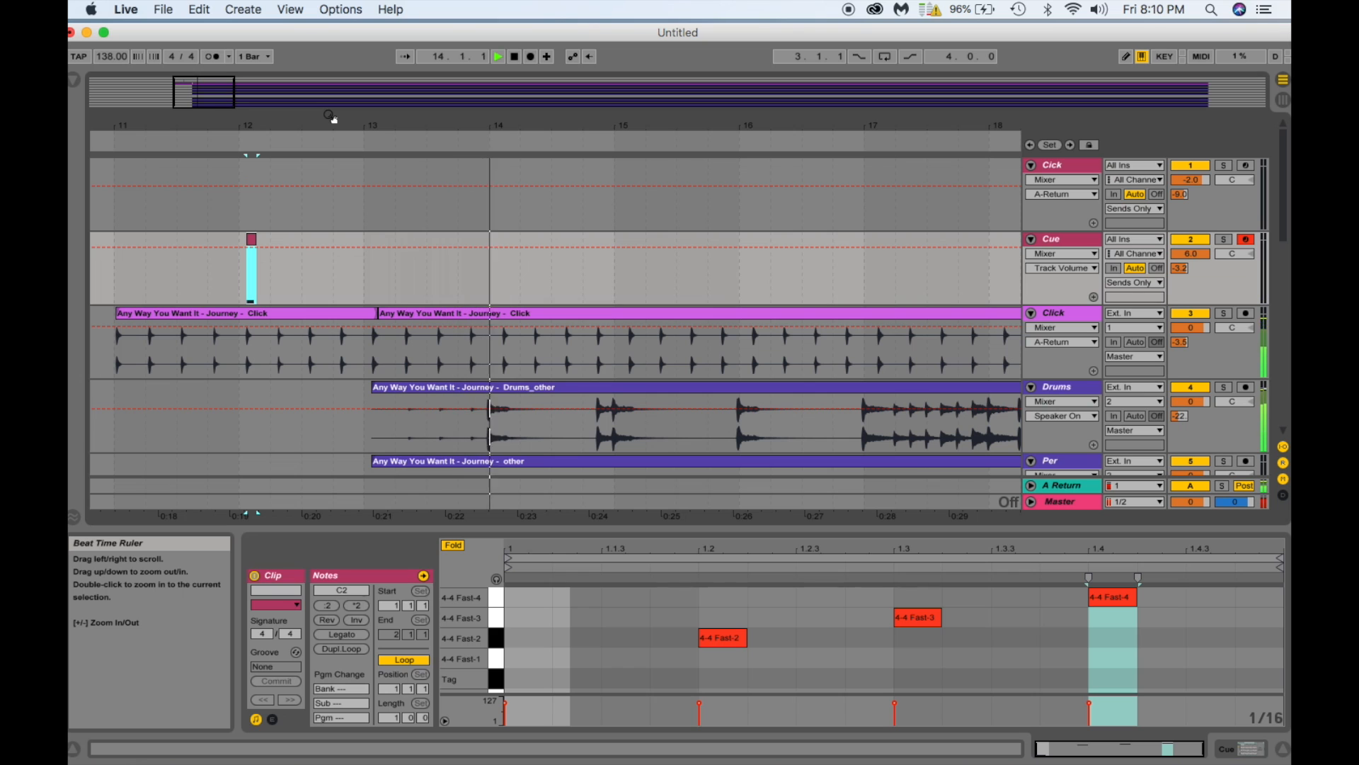
{"action": "key", "text": "space"}
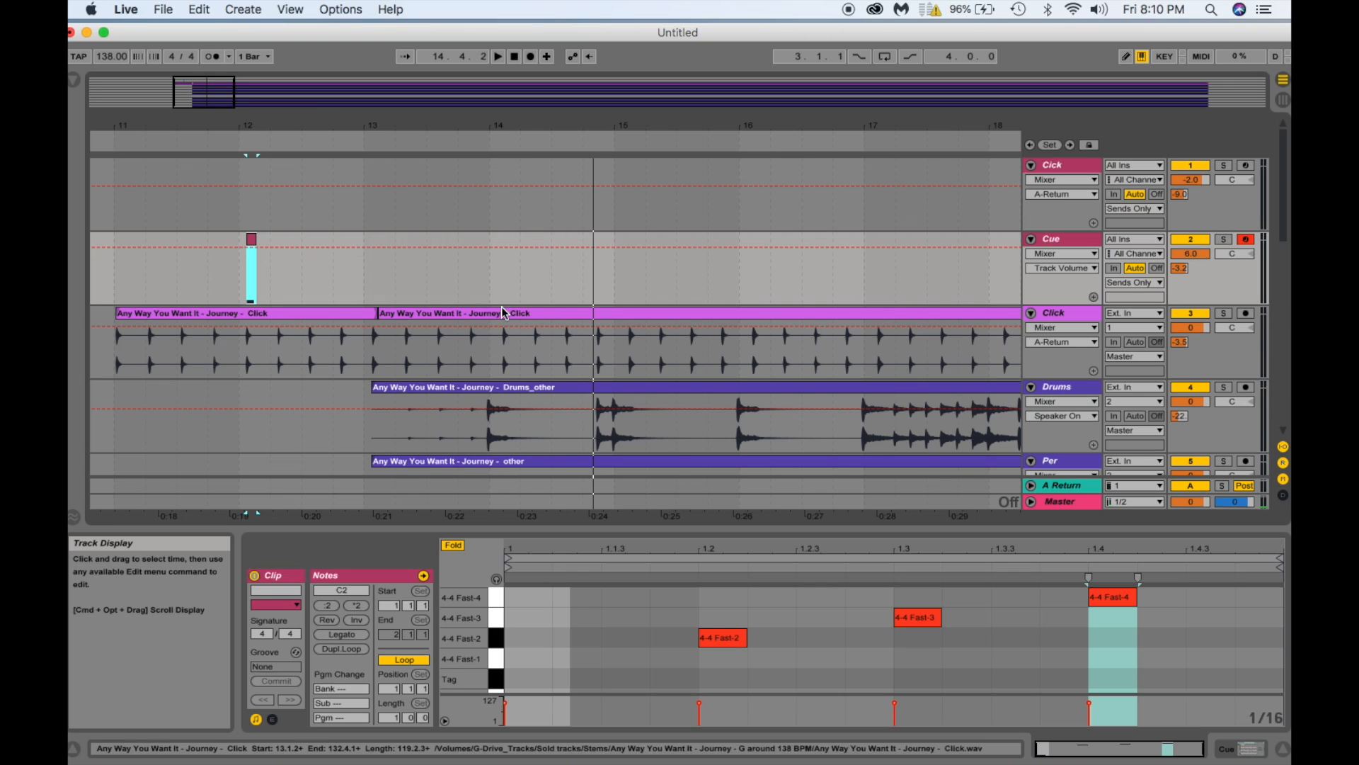
Paste a copy of the Intro cue clip at 13.1.2, change its note to Chorus and play the following bars.
{"action": "left_click", "coordinate": [373, 290]}
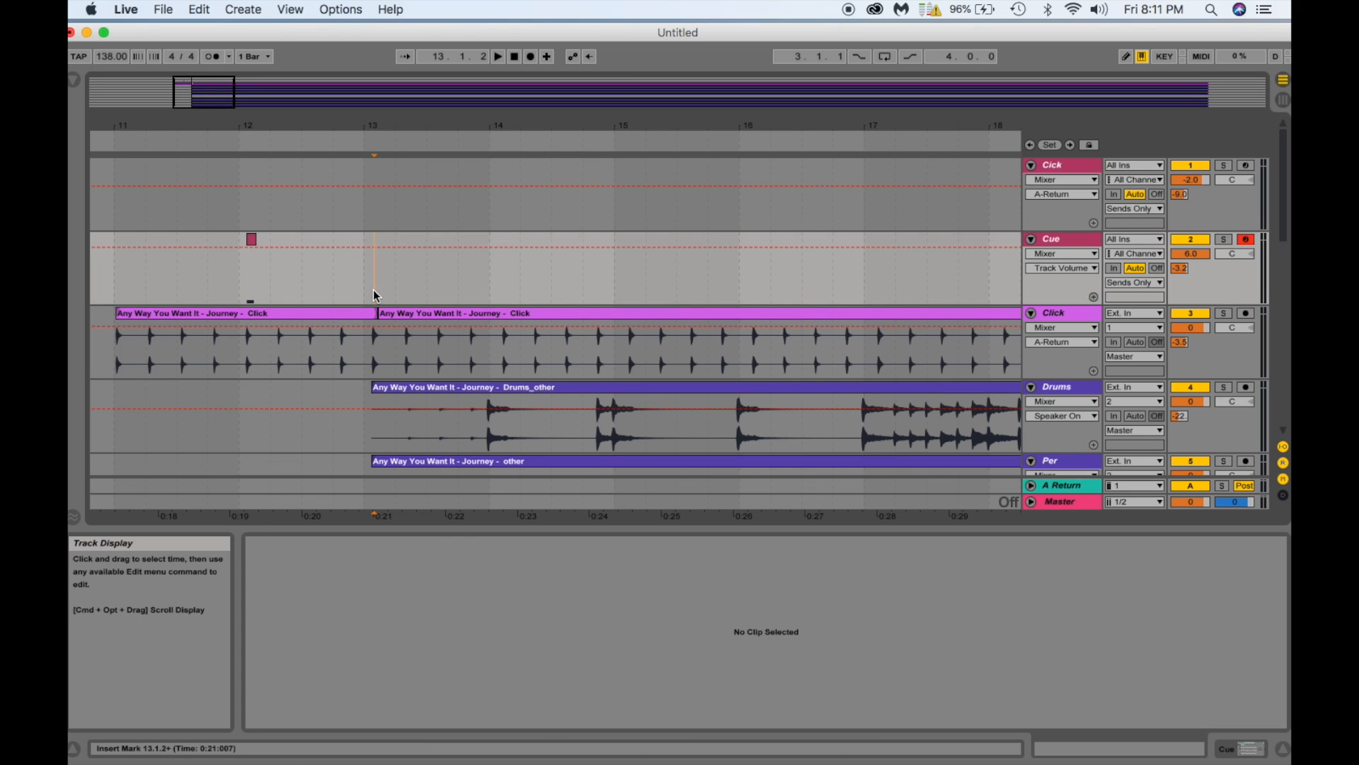
{"action": "key", "text": "super+v"}
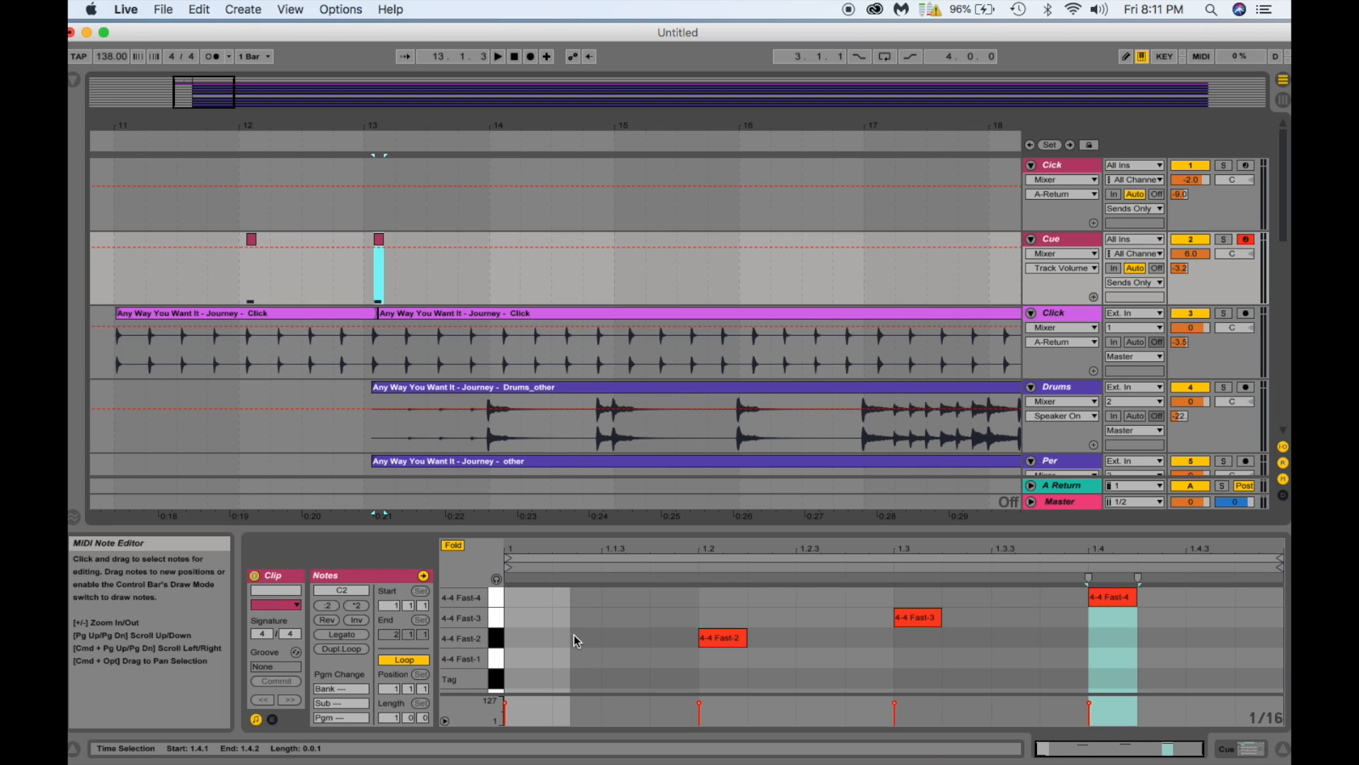
{"action": "scroll", "coordinate": [562, 657], "scroll_direction": "down", "scroll_amount": 5}
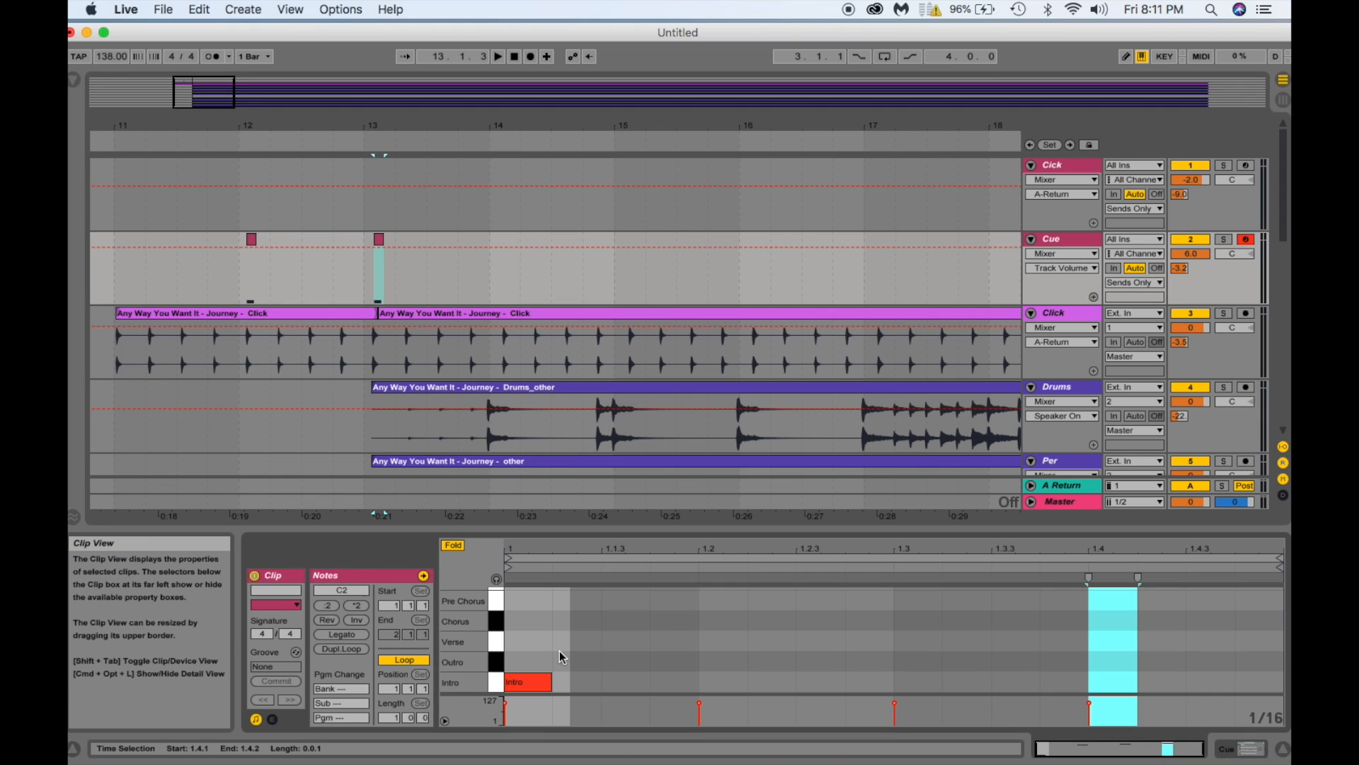
{"action": "left_click_drag", "start_coordinate": [531, 682], "coordinate": [523, 646]}
{"action": "key", "text": "space"}
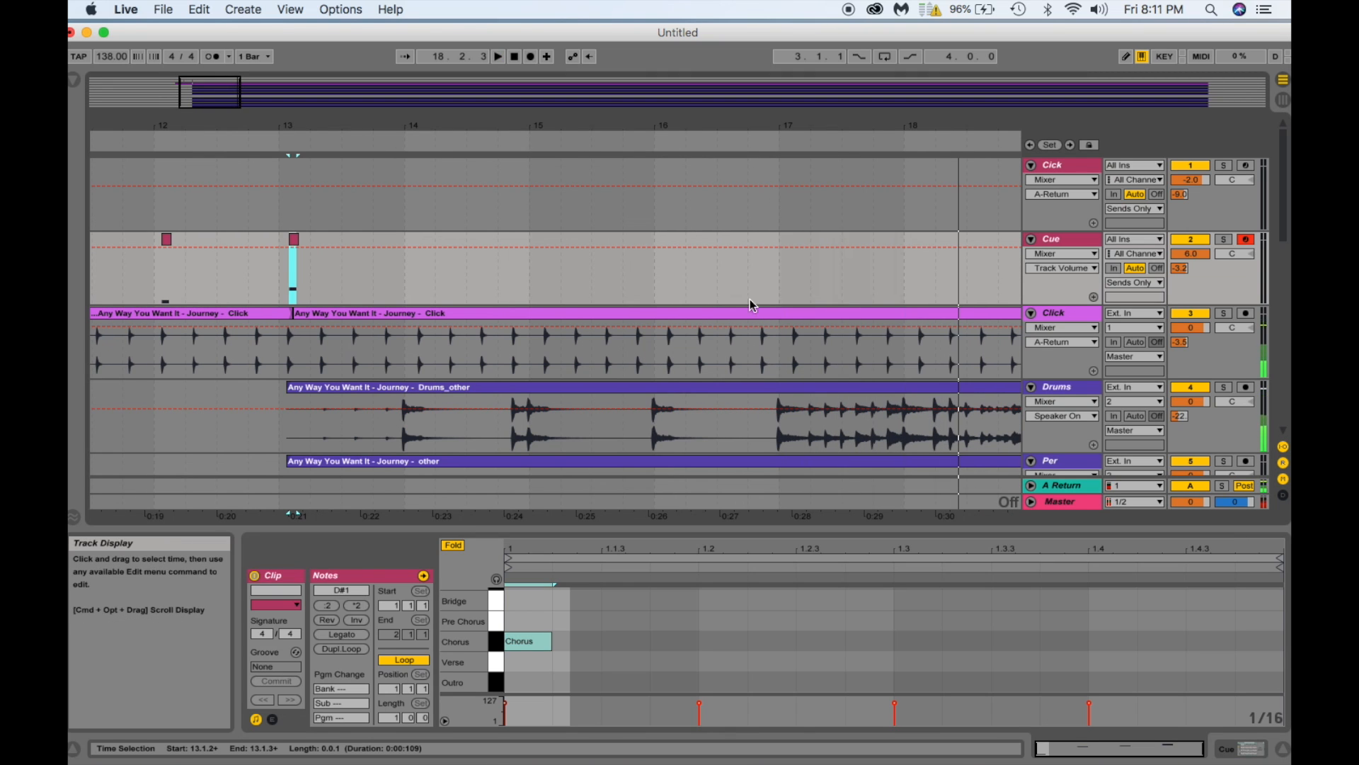
Paste a copy of the Intro cue clip on the Cue track at 16.1.2, lined up with the click hit.
{"action": "left_click", "coordinate": [666, 287]}
{"action": "key", "text": "space"}
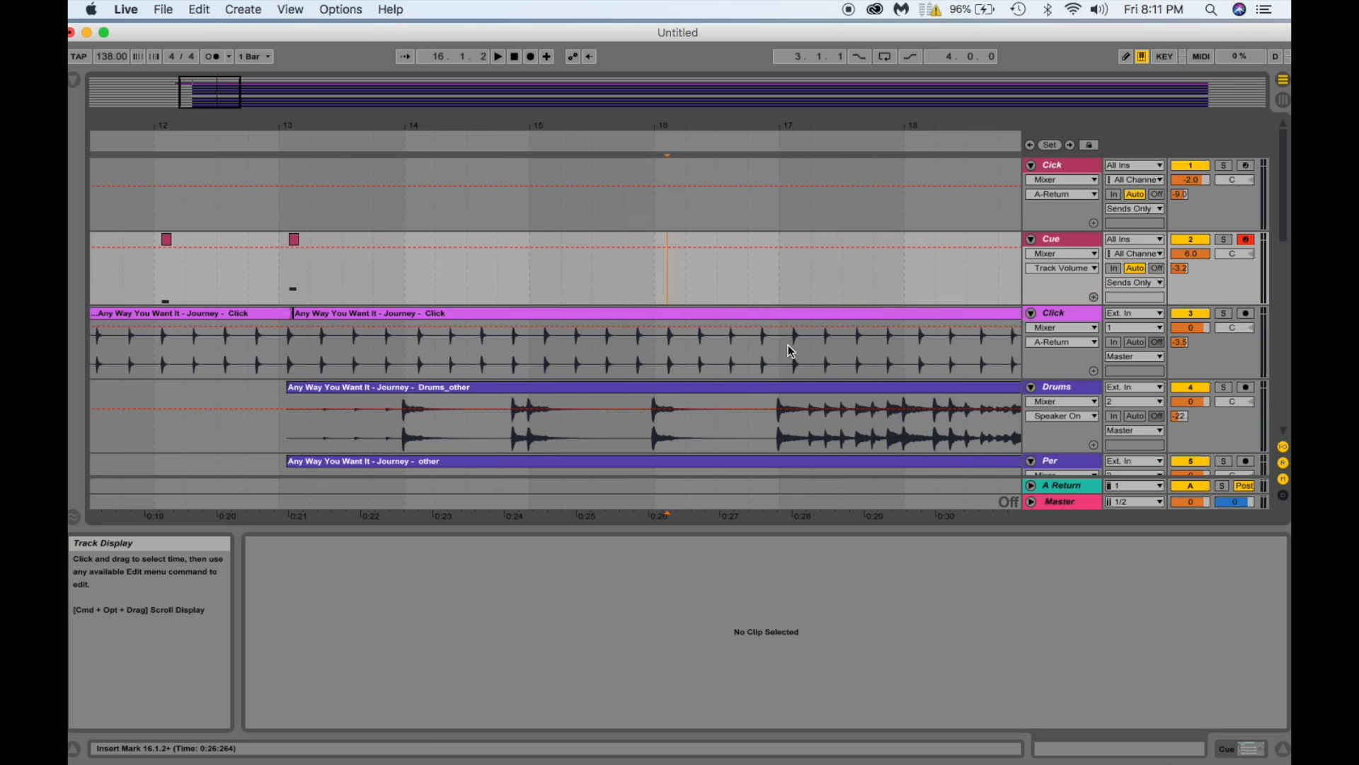
{"action": "left_click", "coordinate": [673, 288]}
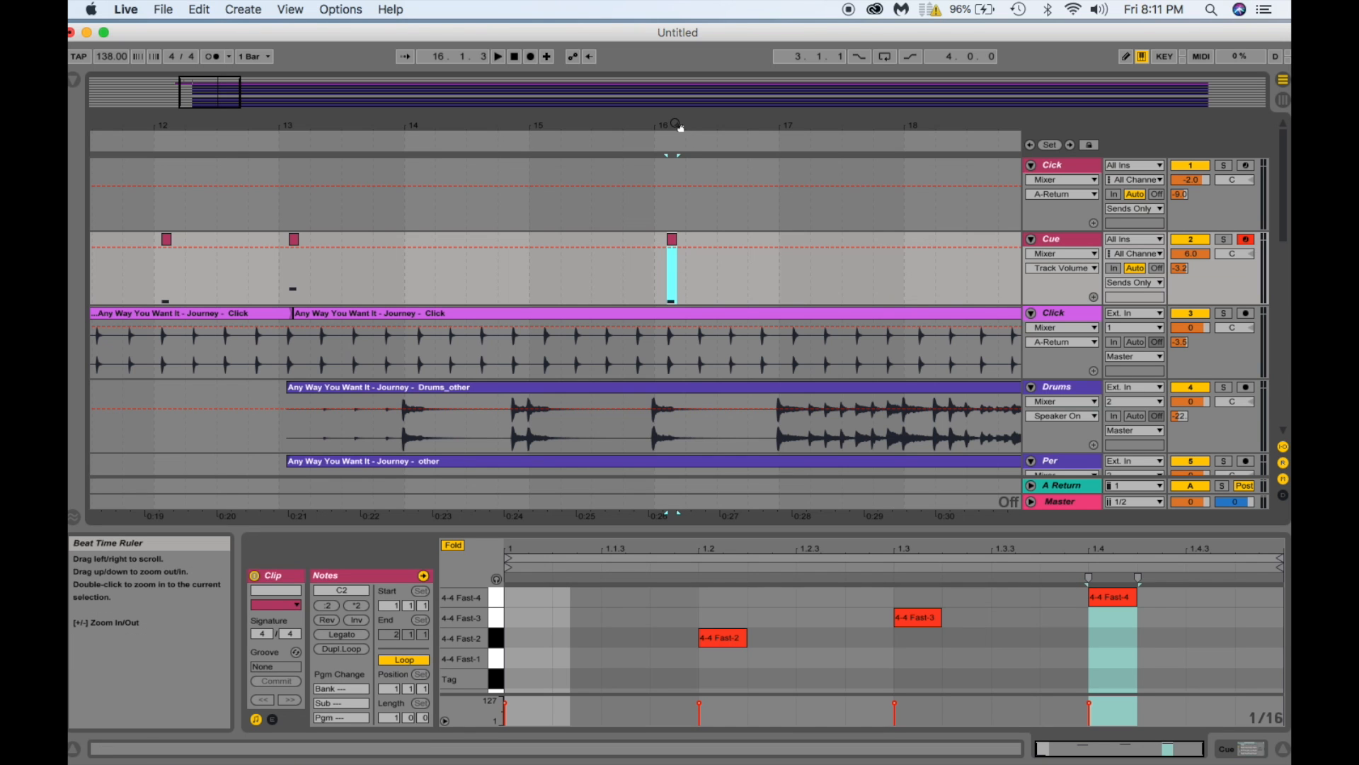
{"action": "left_click_drag", "start_coordinate": [676, 125], "coordinate": [619, 244]}
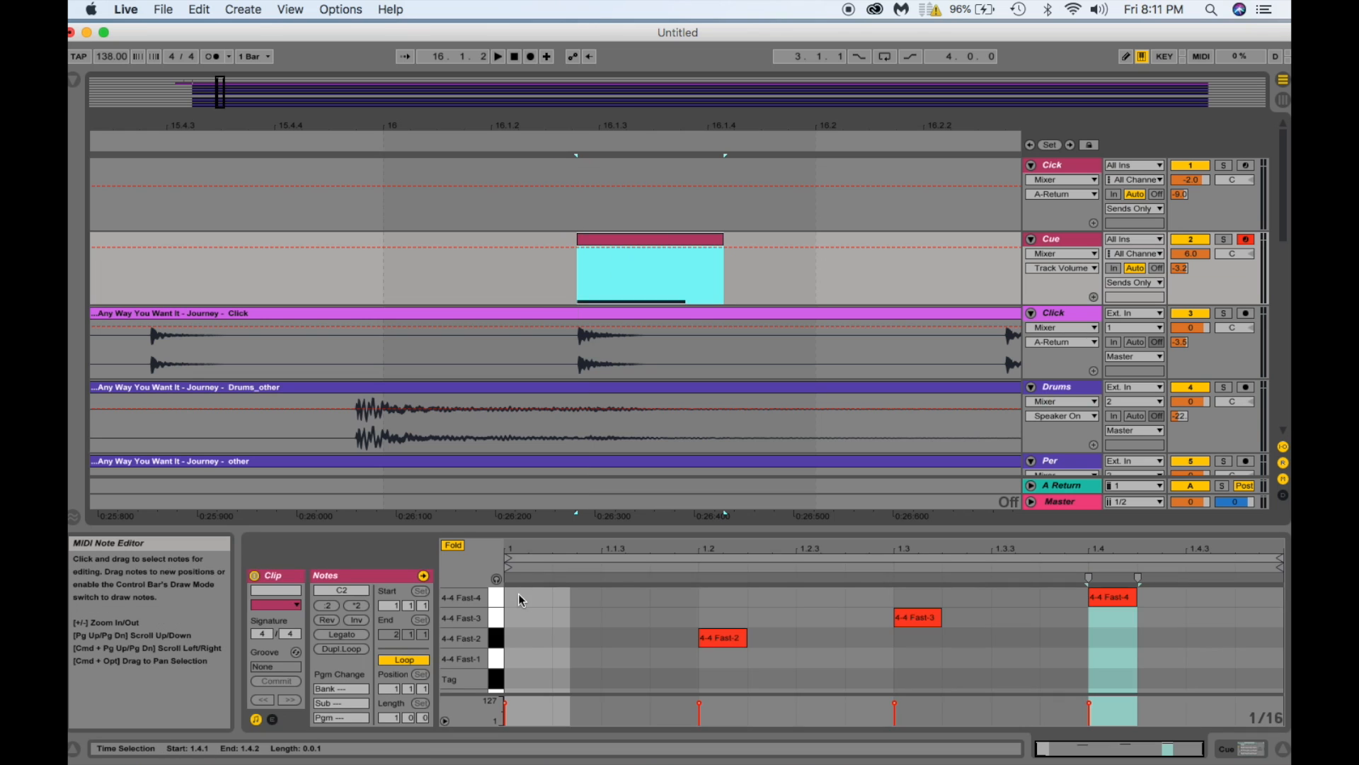
{"action": "left_click", "coordinate": [525, 633]}
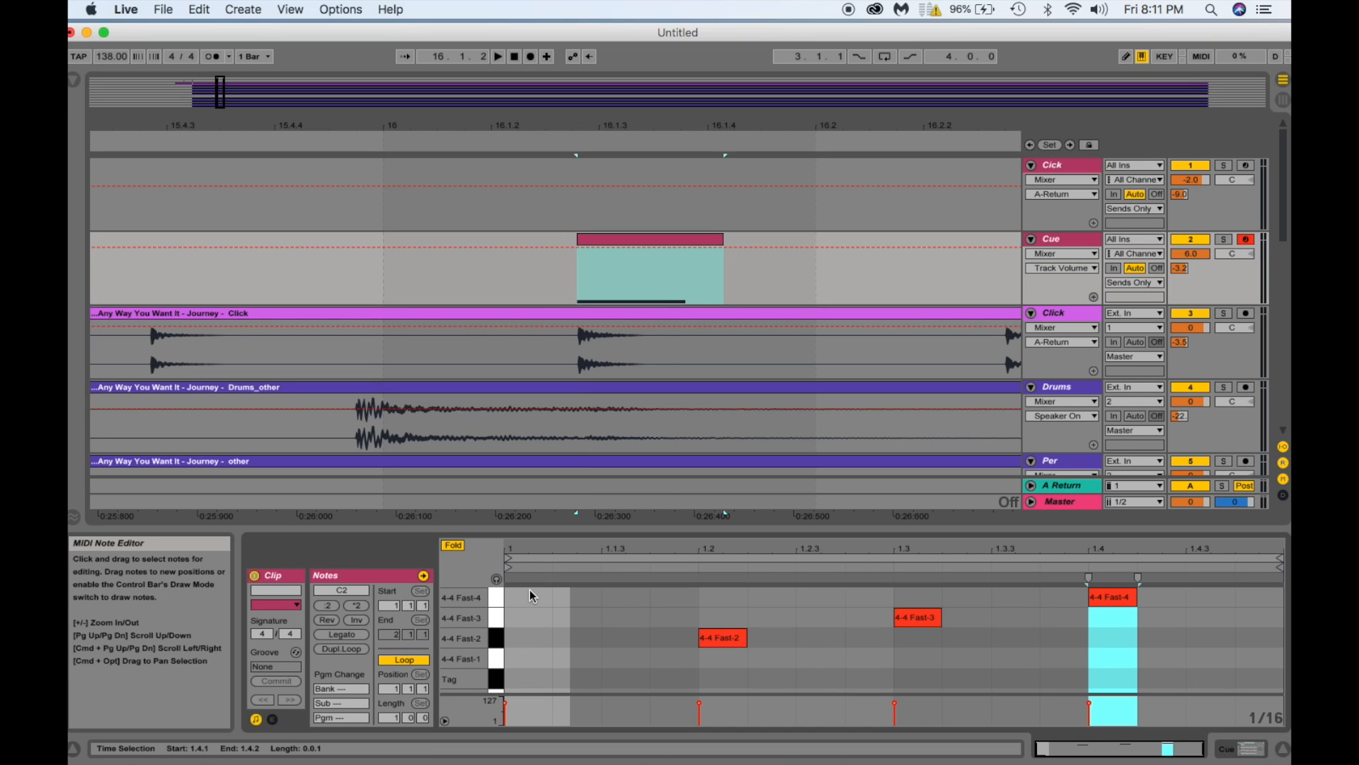
Play from the bar 16 cue into bar 19, and again from 18.1.2, to find where the verse cue belongs.
{"action": "key", "text": "space"}
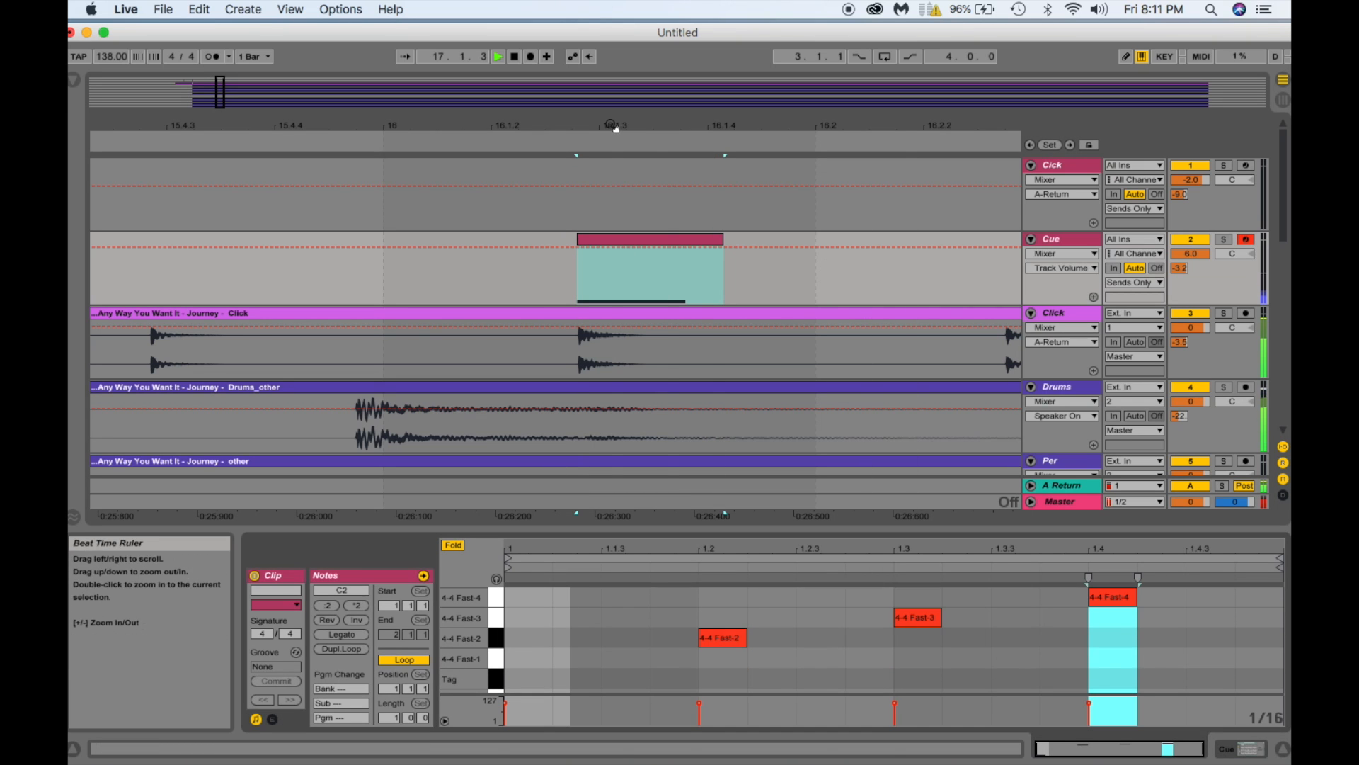
{"action": "left_click_drag", "start_coordinate": [614, 127], "coordinate": [422, 54]}
{"action": "left_click_drag", "start_coordinate": [506, 126], "coordinate": [511, 191]}
{"action": "key", "text": "space"}
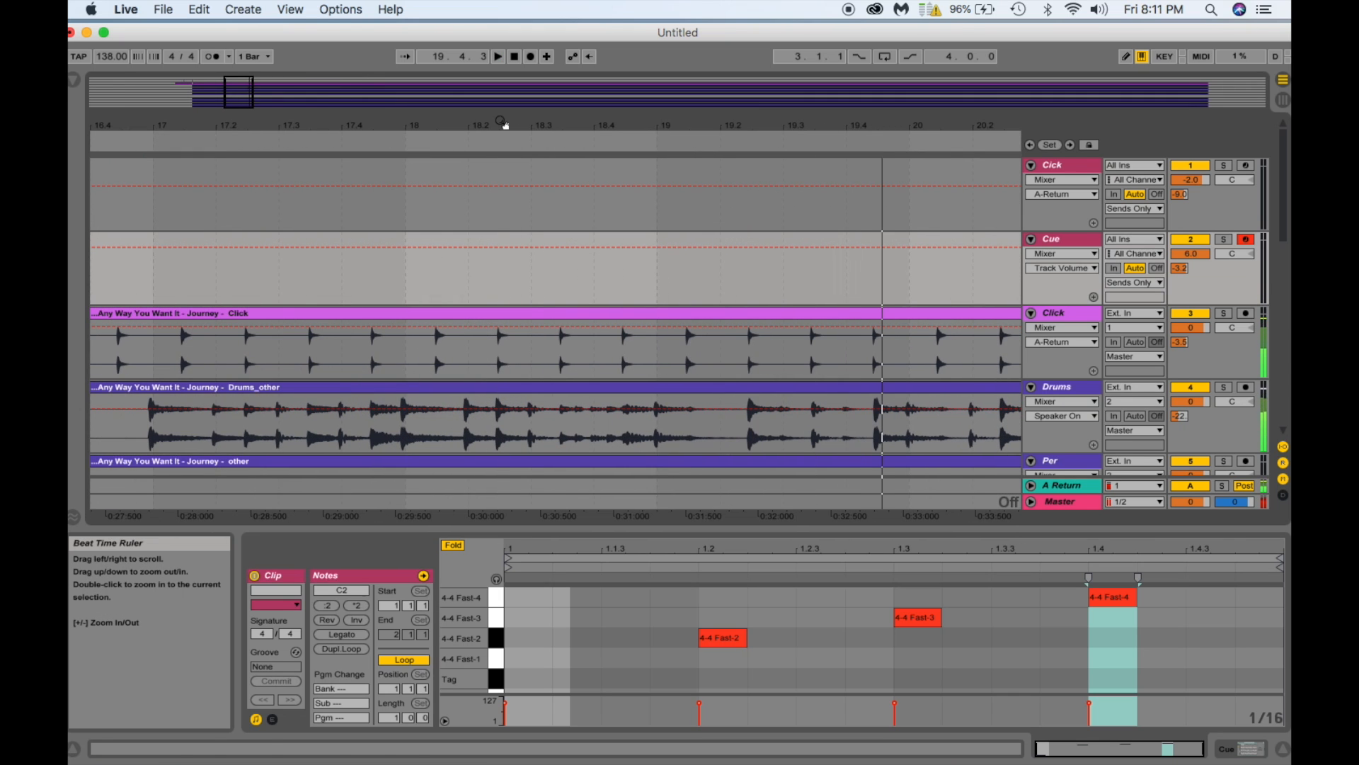
{"action": "left_click", "coordinate": [435, 286]}
{"action": "key", "text": "space"}
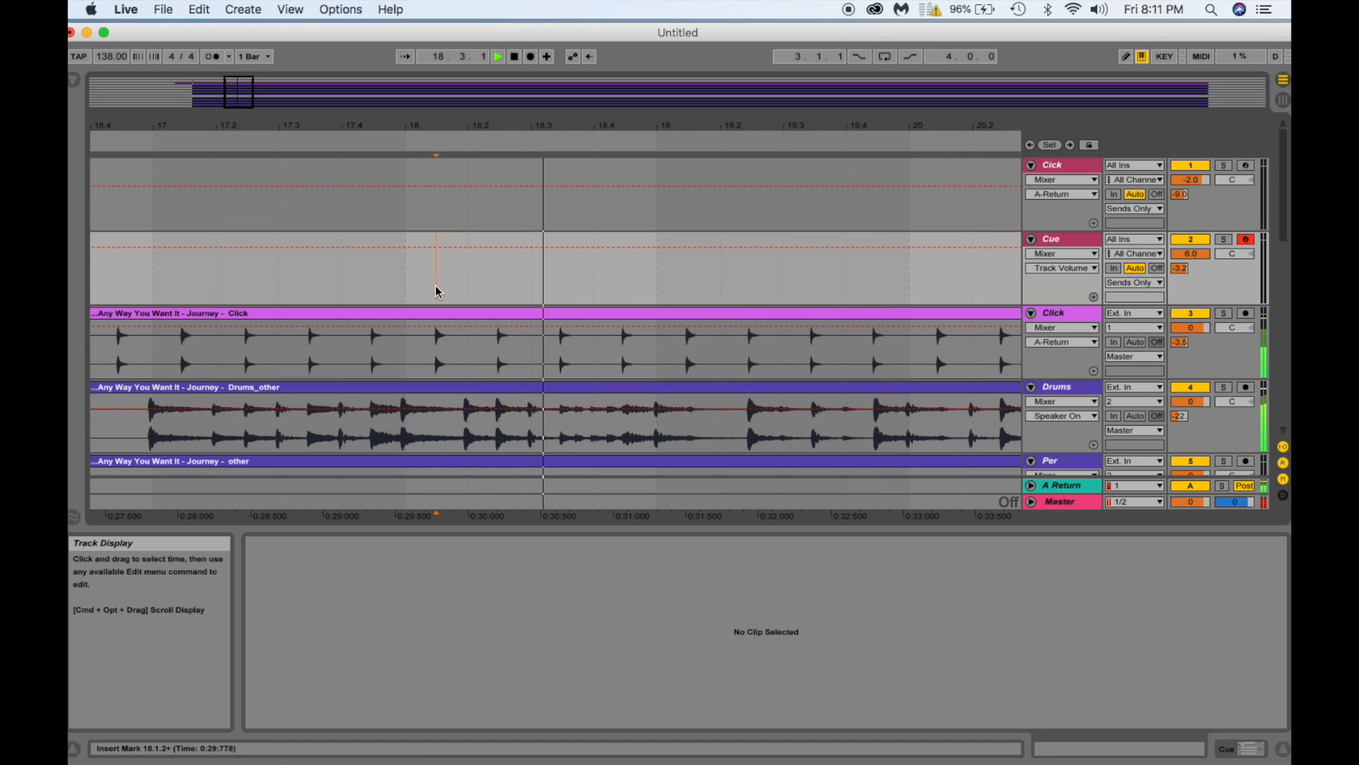
{"action": "key", "text": "space"}
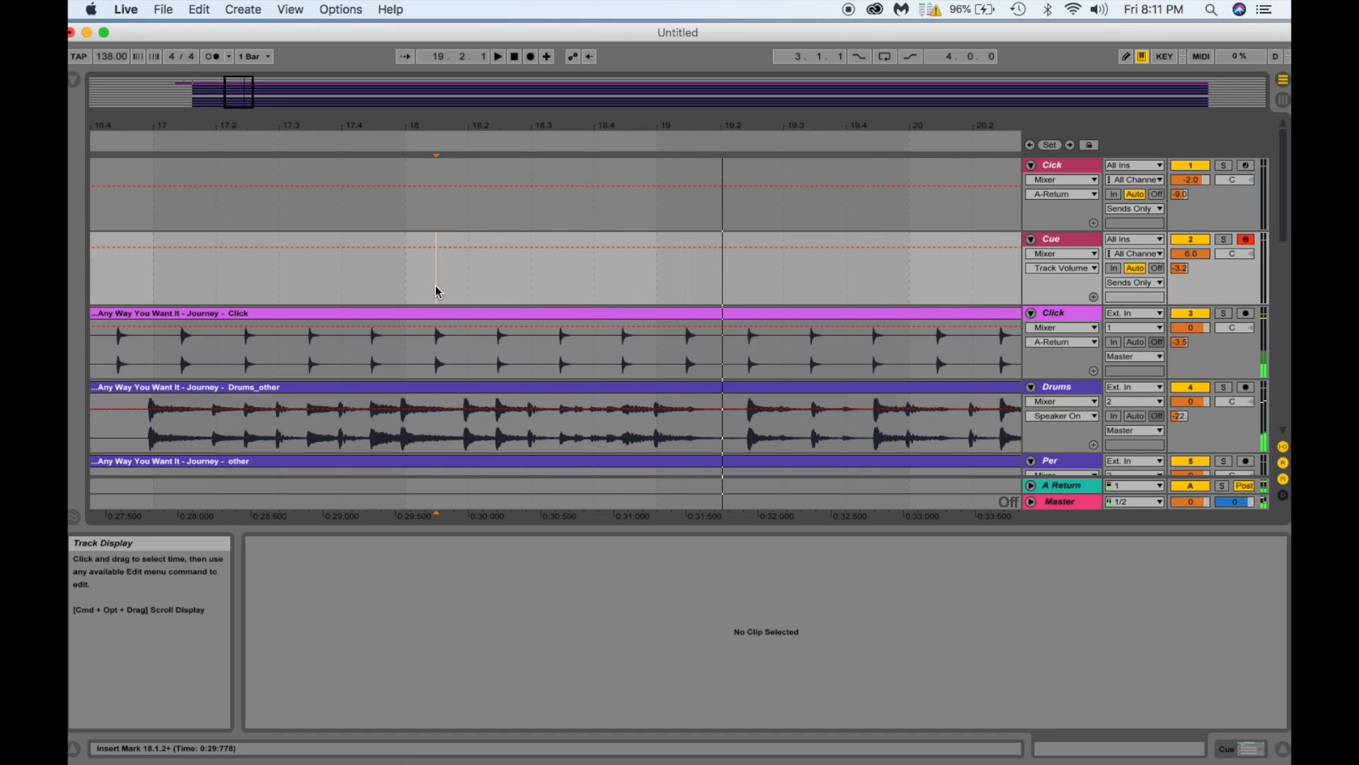
Paste the cue clip at 18.1.2 on the Cue track and change its Intro note to Verse.
{"action": "right_click", "coordinate": [436, 286]}
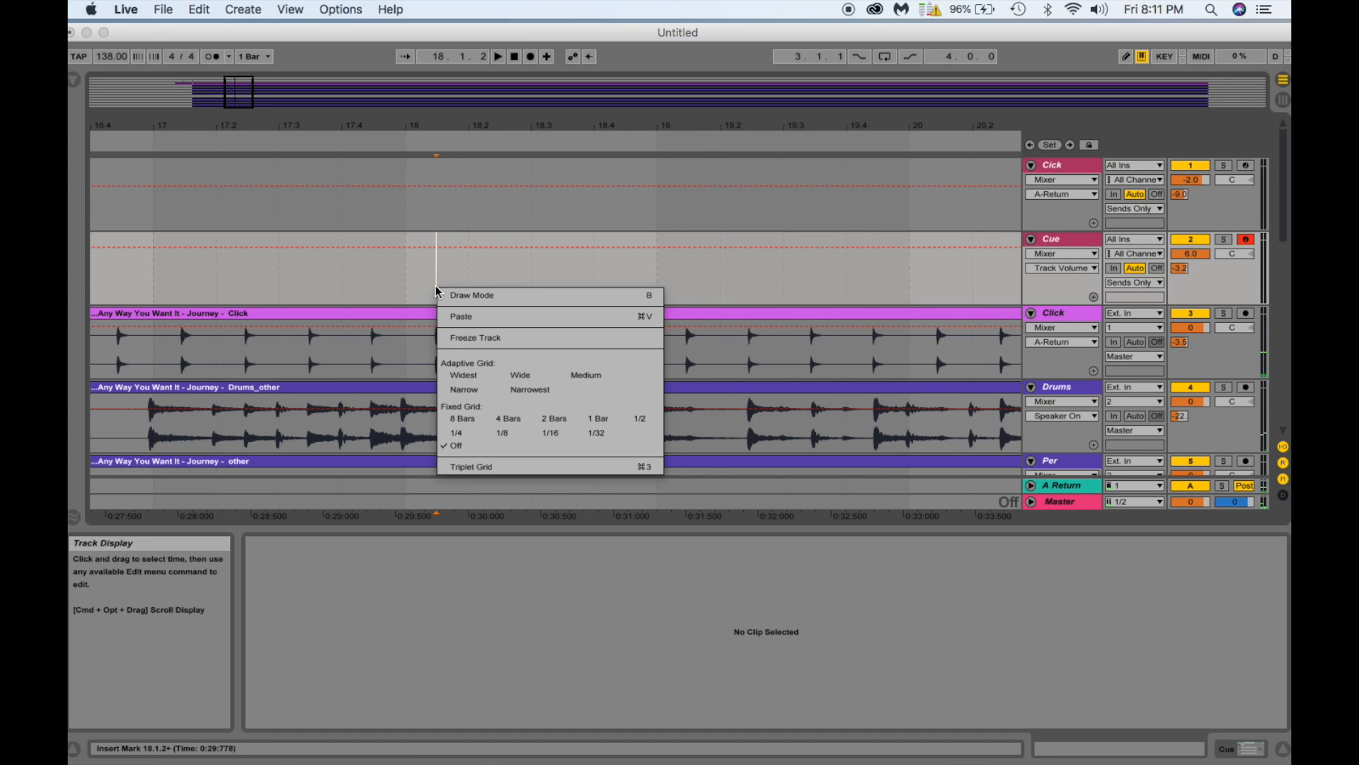
{"action": "left_click", "coordinate": [459, 316]}
{"action": "scroll", "coordinate": [526, 658], "scroll_direction": "down", "scroll_amount": 3}
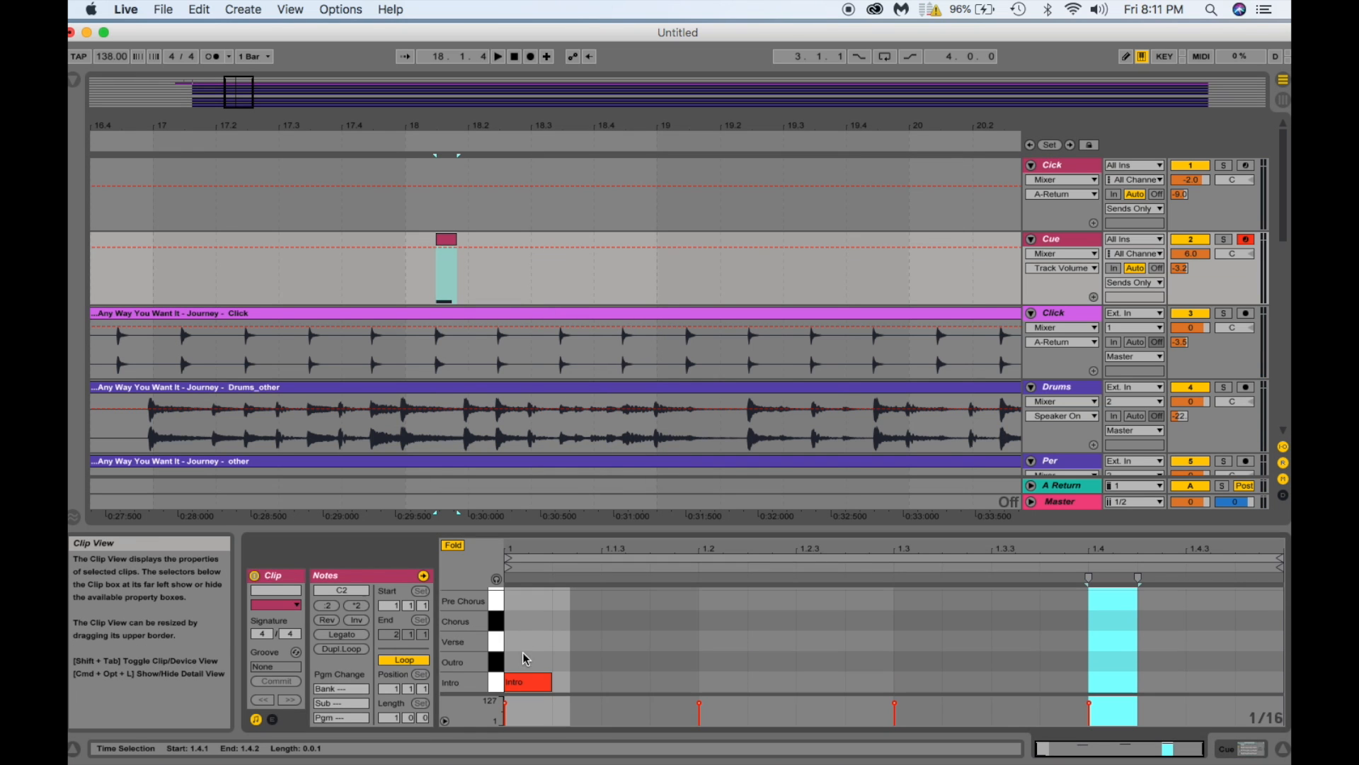
{"action": "left_click_drag", "start_coordinate": [516, 678], "coordinate": [517, 639]}
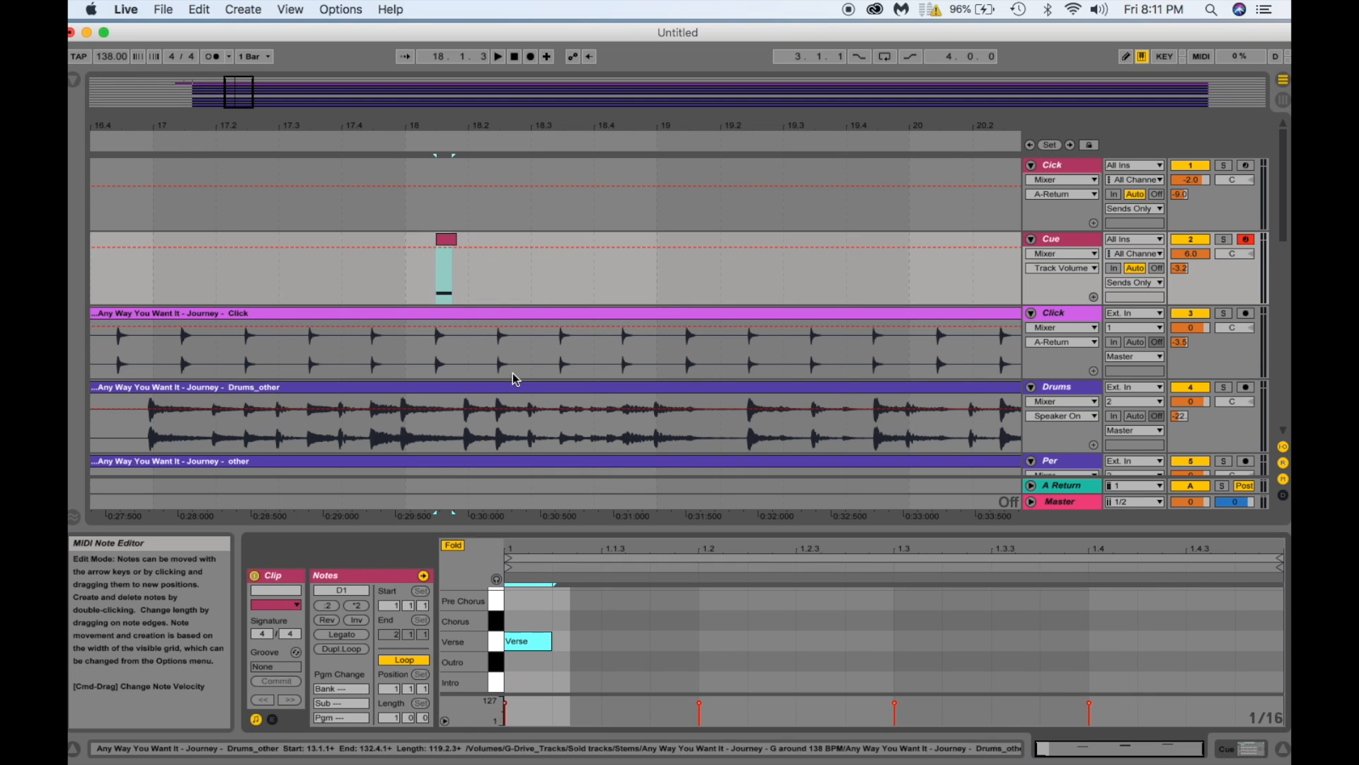
Extend the Verse cue clip to one bar to include its count notes, and shift it into line with the click.
{"action": "left_click_drag", "start_coordinate": [454, 276], "coordinate": [691, 287]}
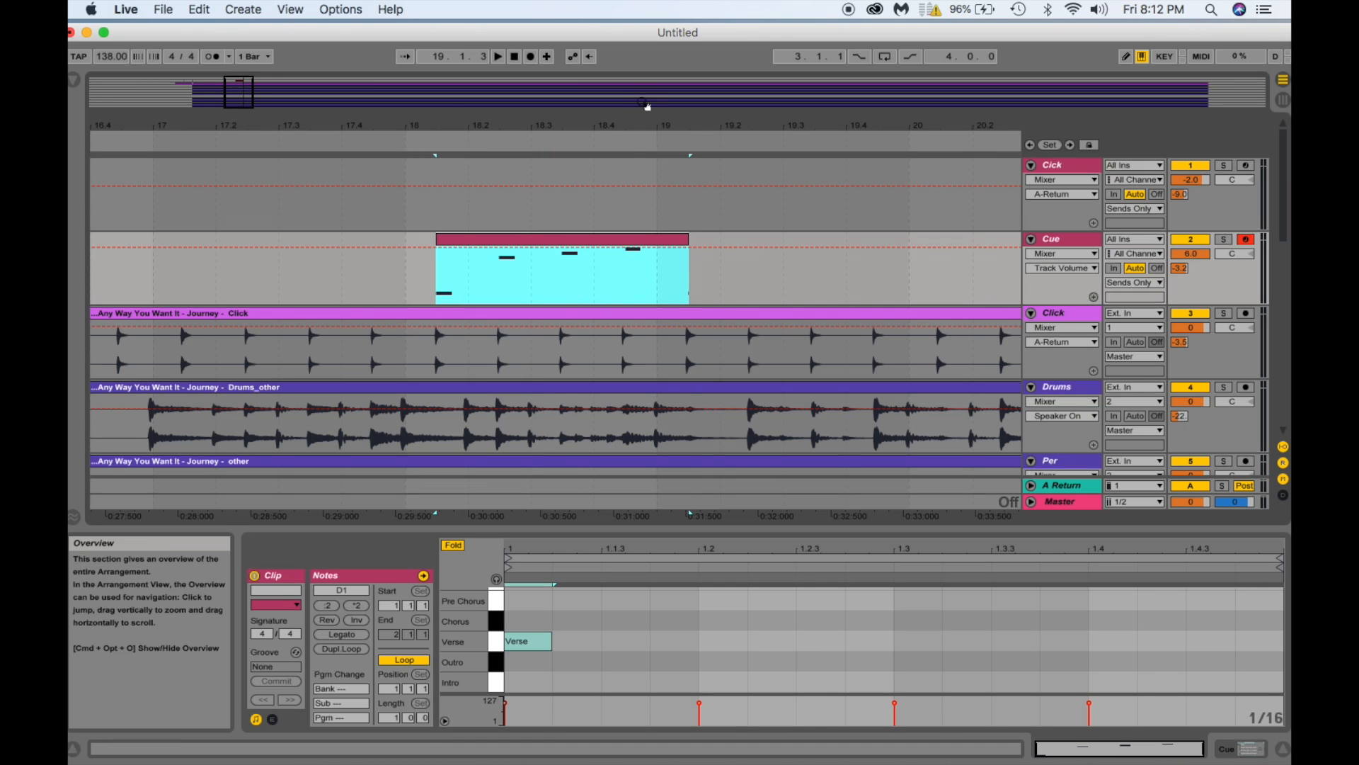
{"action": "left_click_drag", "start_coordinate": [633, 125], "coordinate": [645, 192]}
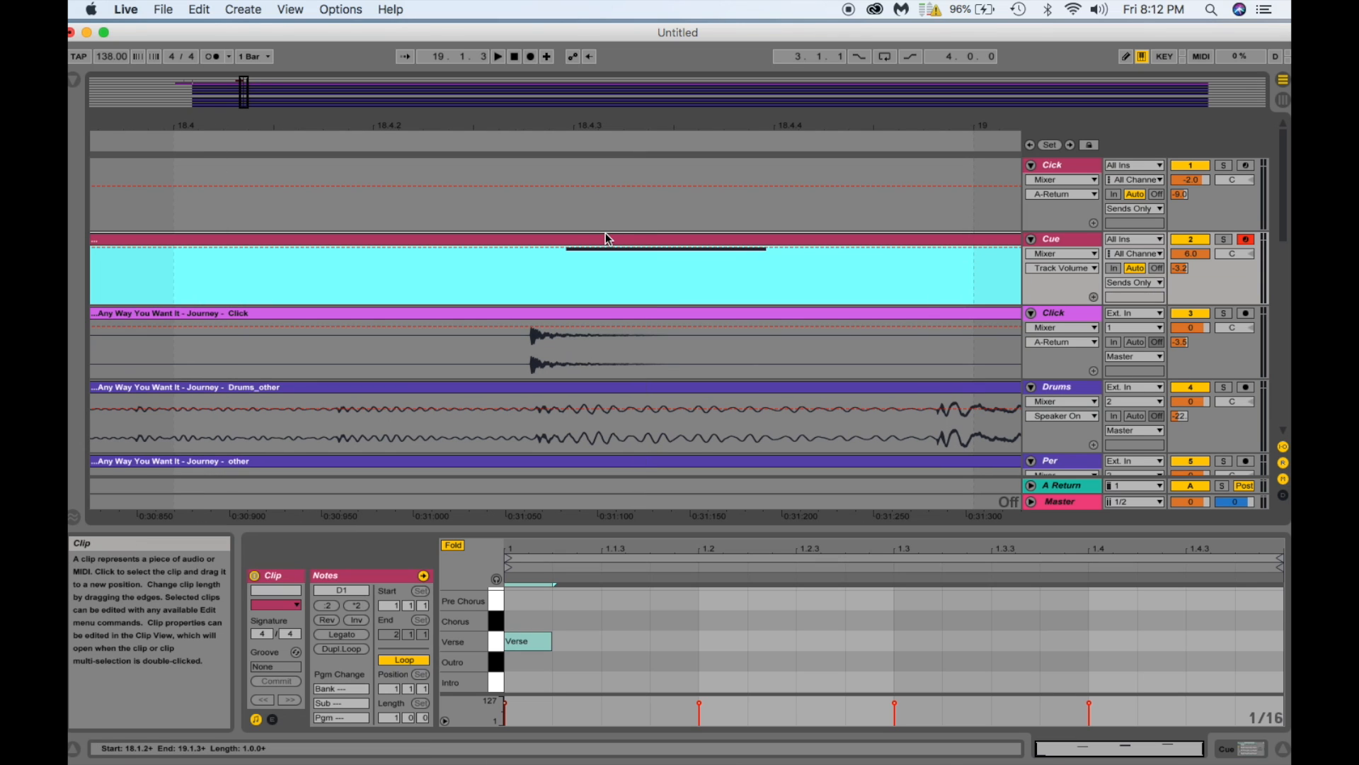
{"action": "left_click_drag", "start_coordinate": [605, 237], "coordinate": [570, 242]}
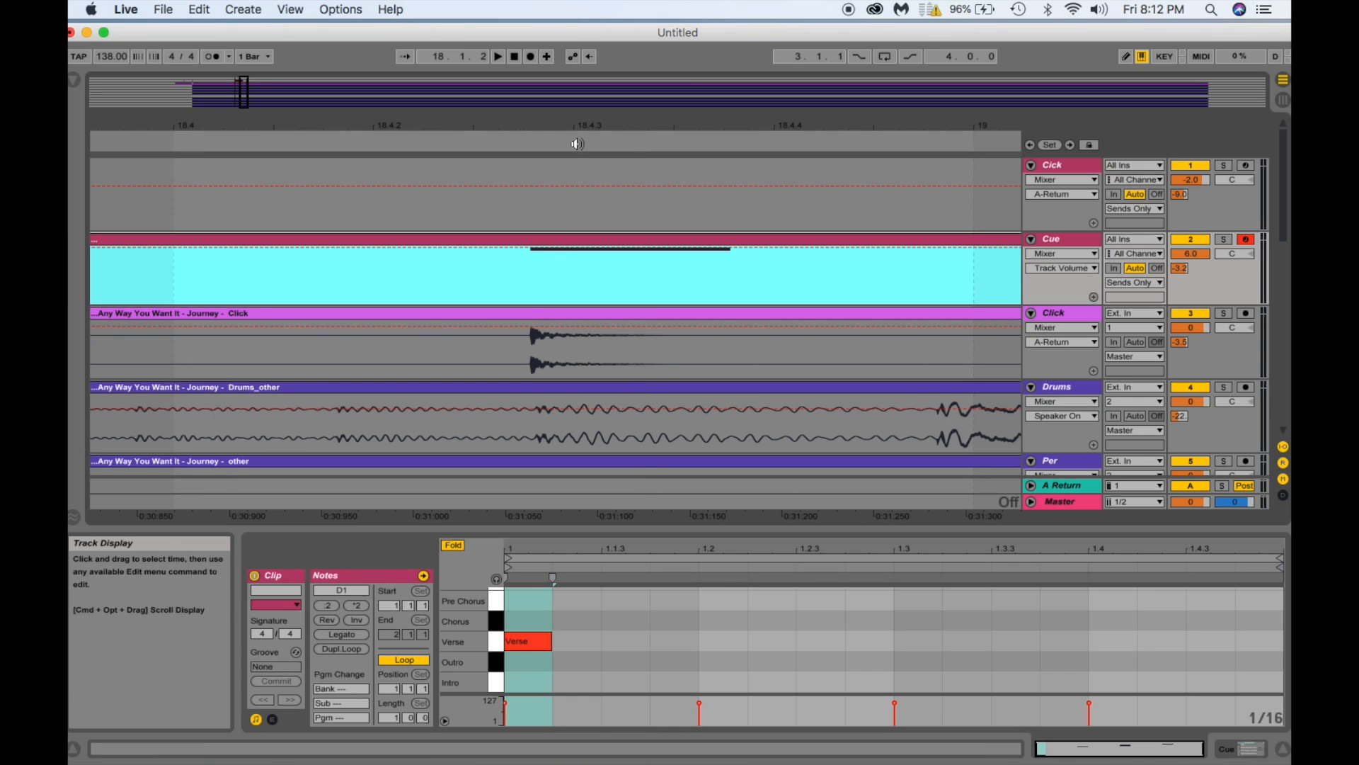
Shorten the end of the Verse cue clip to 19.1.1, playing it against the song before and after the trim.
{"action": "left_click_drag", "start_coordinate": [587, 122], "coordinate": [587, 93]}
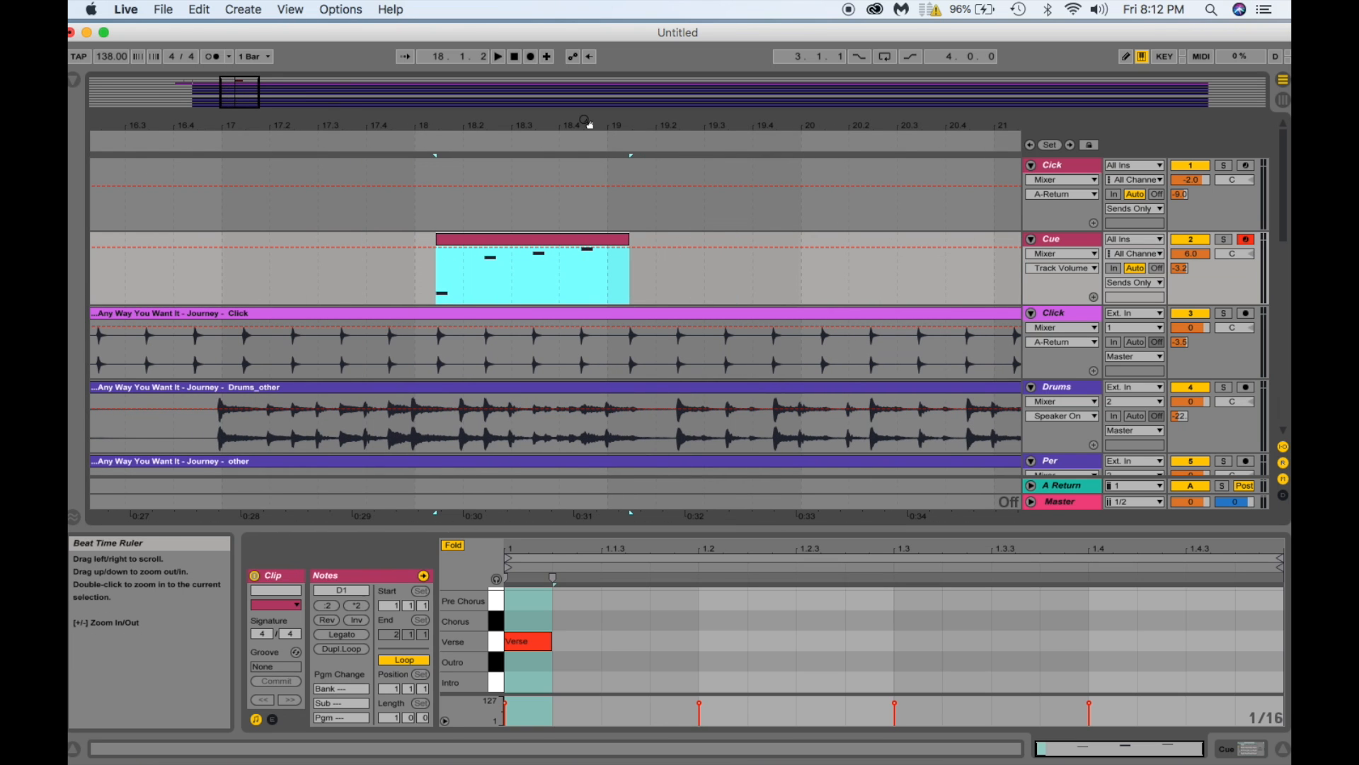
{"action": "key", "text": "space"}
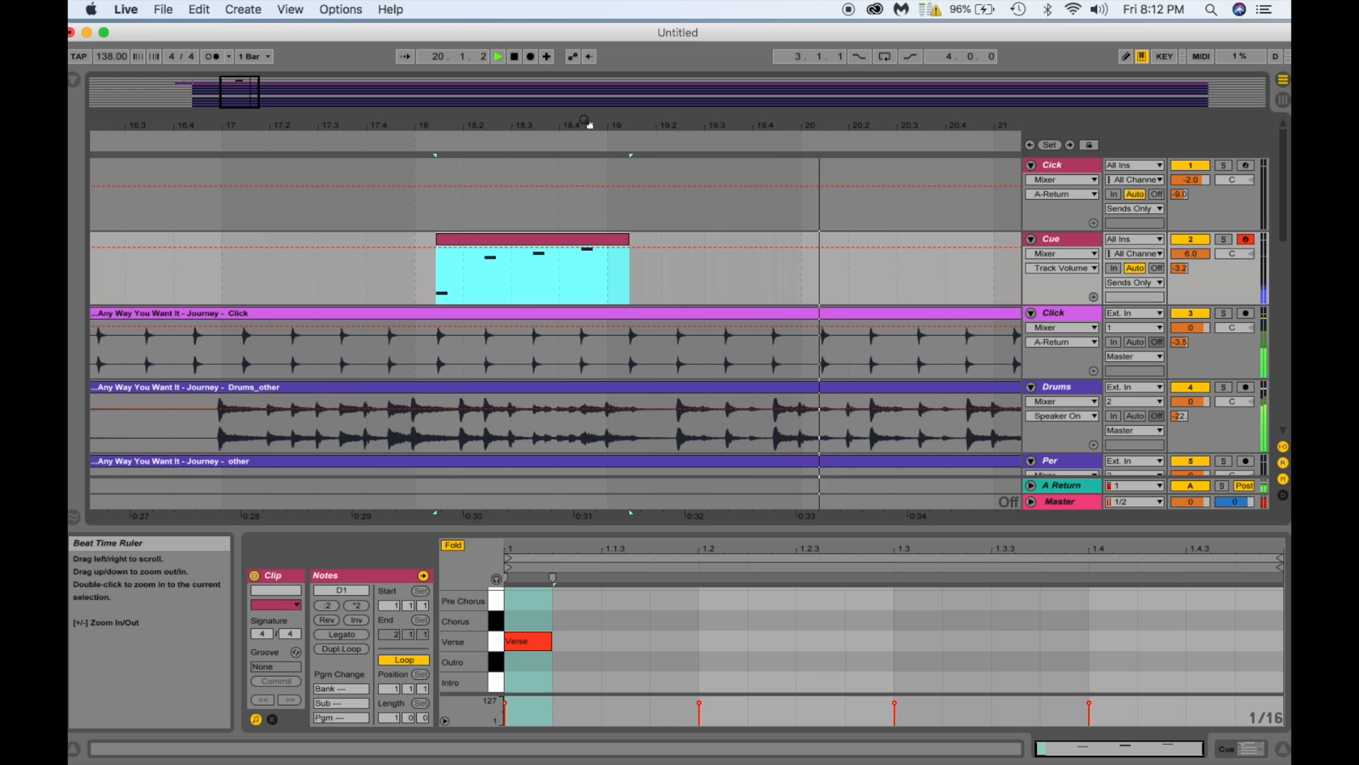
{"action": "key", "text": "space"}
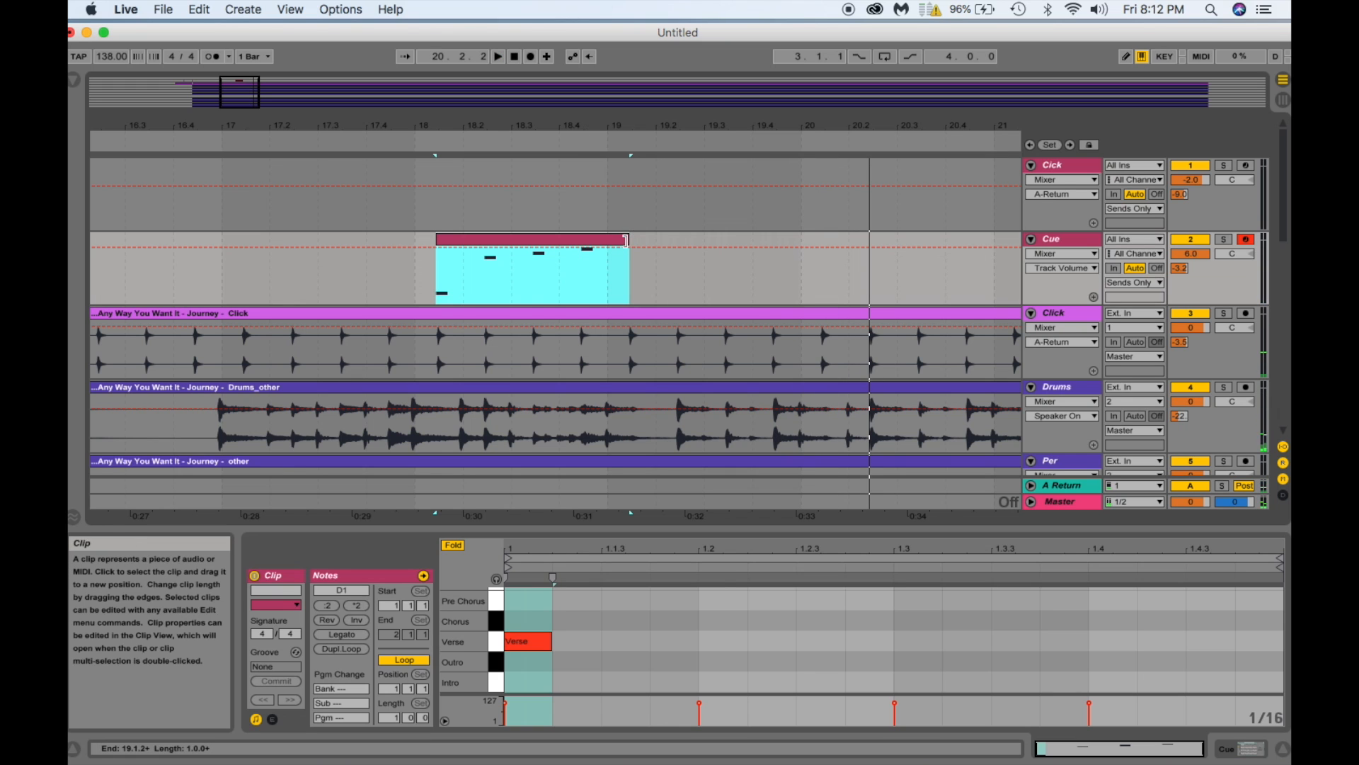
{"action": "left_click_drag", "start_coordinate": [629, 239], "coordinate": [610, 241]}
{"action": "key", "text": "space"}
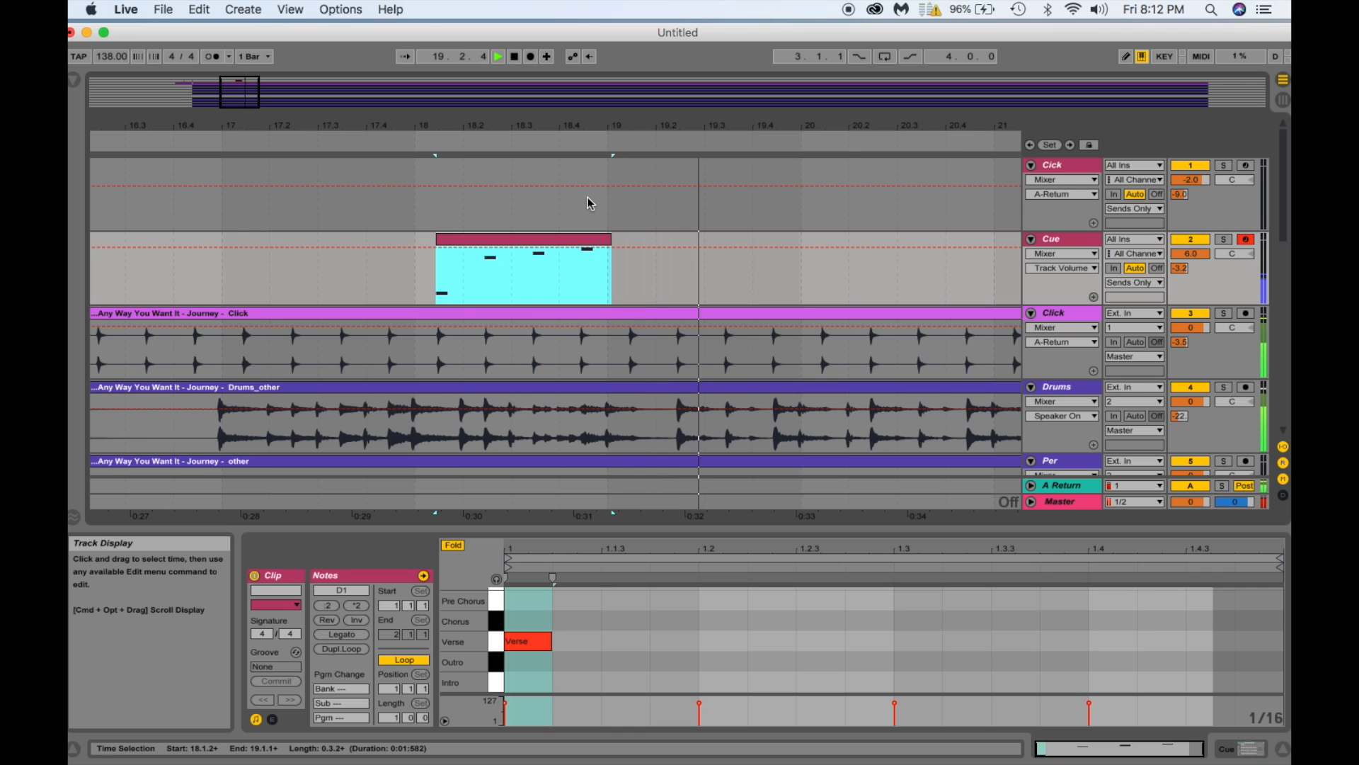
{"action": "key", "text": "space"}
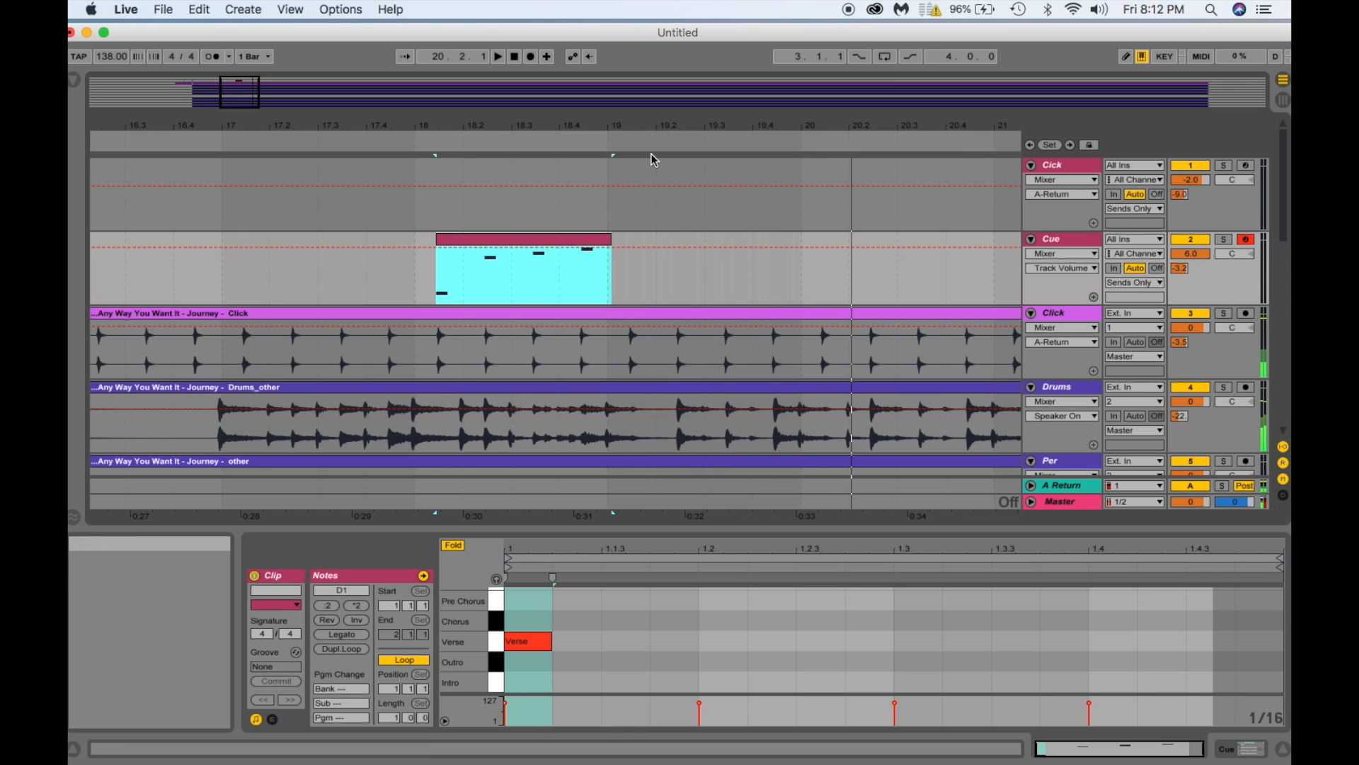
Paste a copy of the Intro cue clip near the song's end and move it to 129.4.3 on the click.
{"action": "left_click_drag", "start_coordinate": [669, 121], "coordinate": [708, 37]}
{"action": "left_click", "coordinate": [946, 283]}
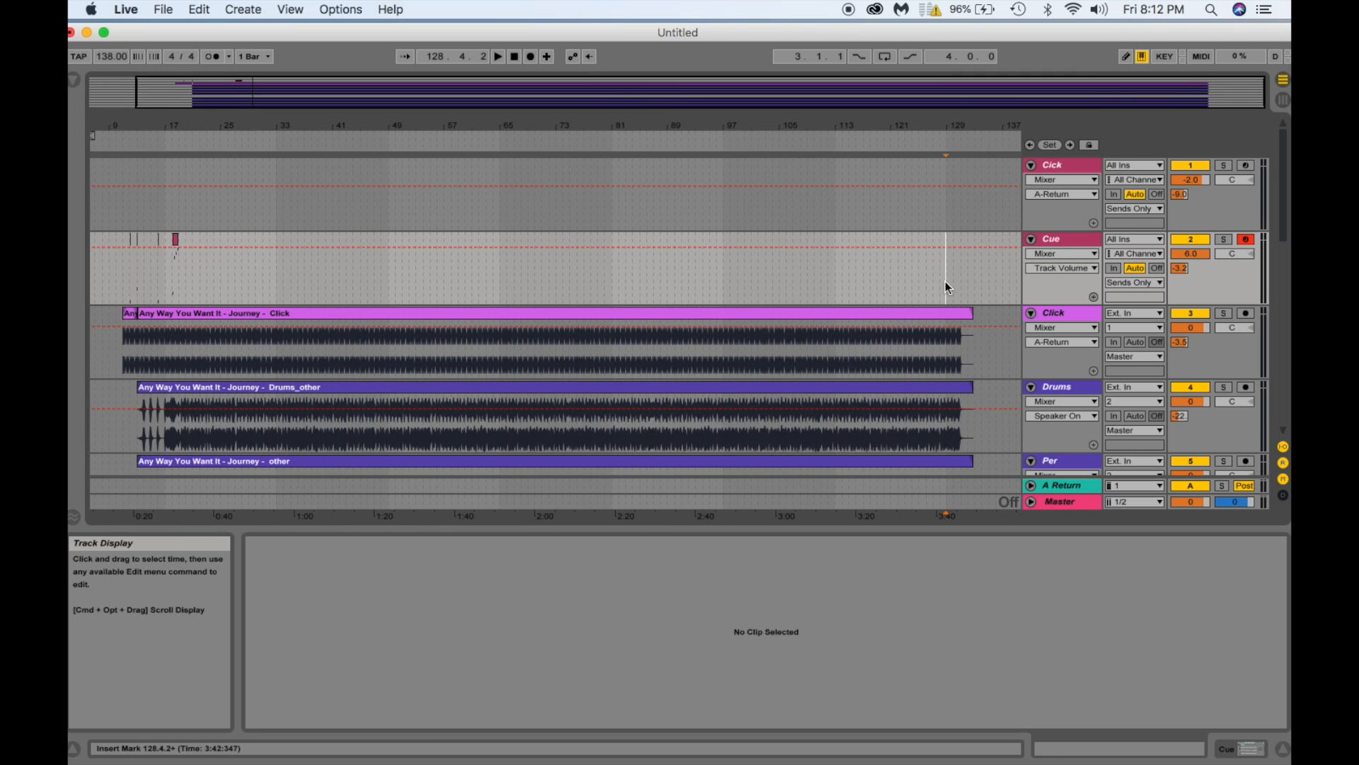
{"action": "key", "text": "super+v"}
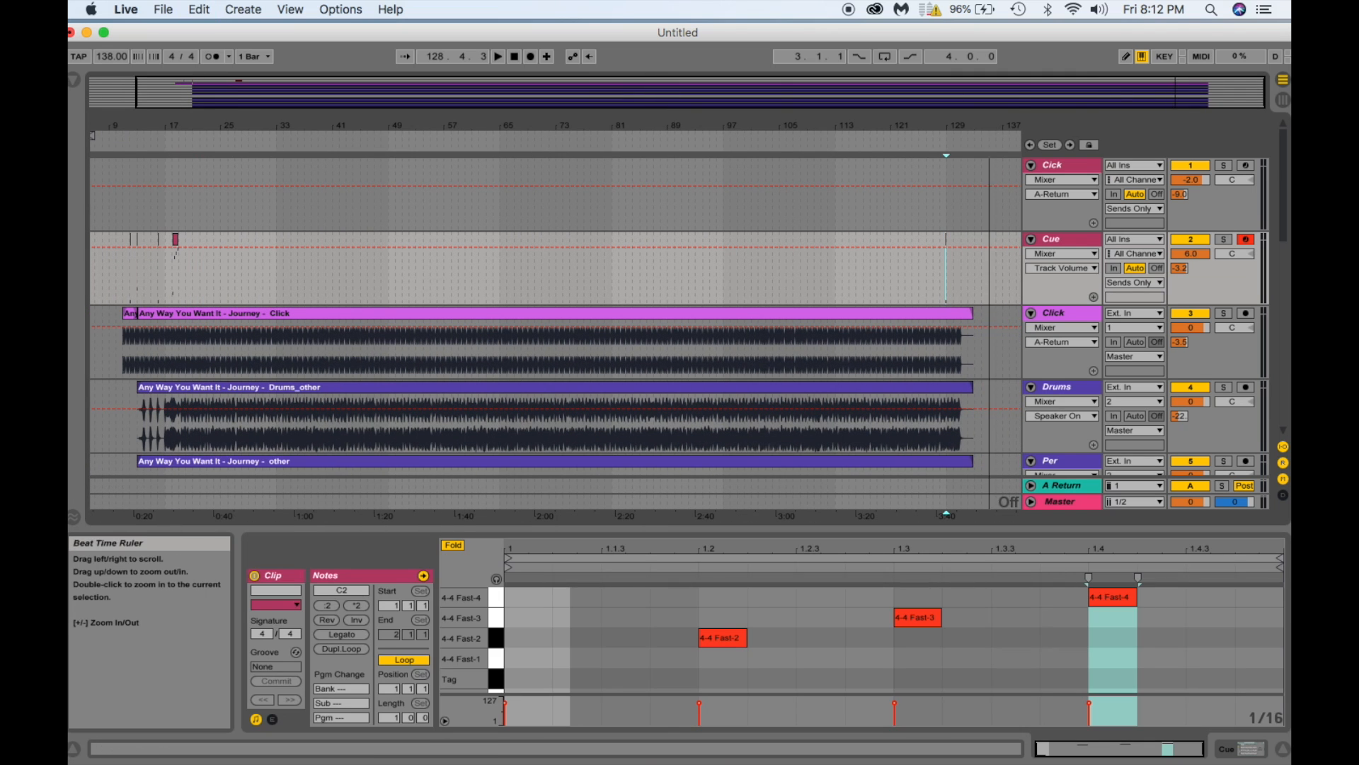
{"action": "double_click", "coordinate": [991, 122]}
{"action": "left_click_drag", "start_coordinate": [953, 124], "coordinate": [903, 133]}
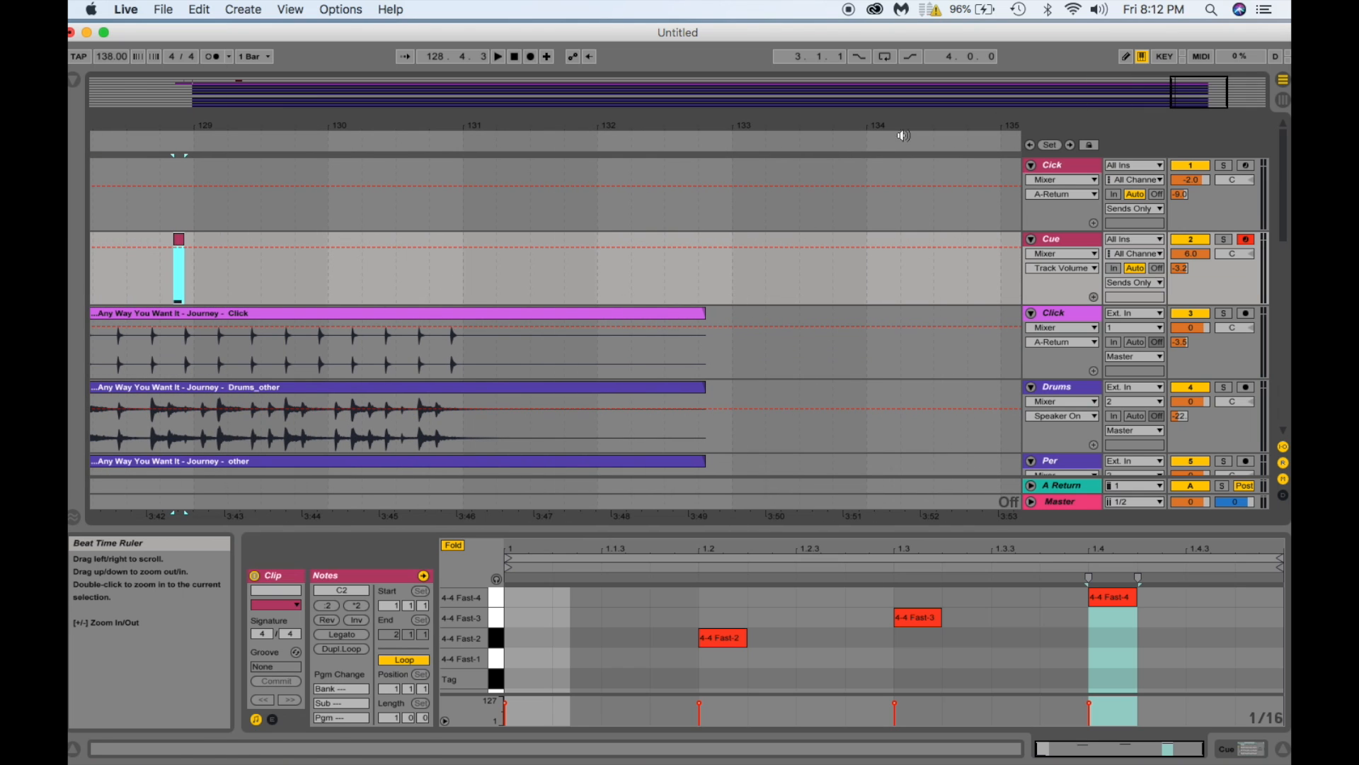
{"action": "left_click_drag", "start_coordinate": [172, 244], "coordinate": [322, 269]}
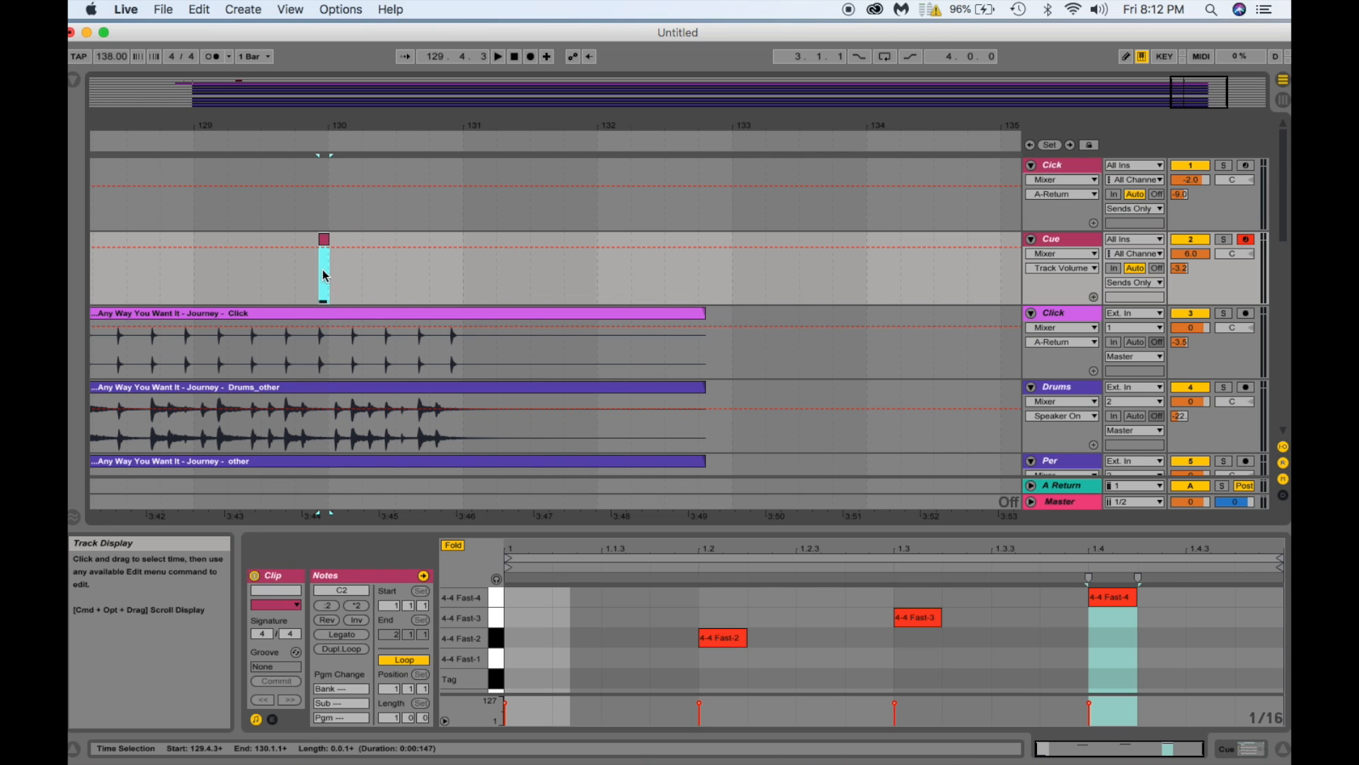
Change the note of the cue clip at 129.4.3 to Tag and play it through the song's ending.
{"action": "left_click", "coordinate": [534, 642]}
{"action": "mouse_move", "coordinate": [519, 677]}
{"action": "left_mouse_down"}
{"action": "mouse_move", "coordinate": [541, 572]}
{"action": "mouse_move", "coordinate": [531, 682]}
{"action": "left_mouse_up"}
{"action": "key", "text": "space"}
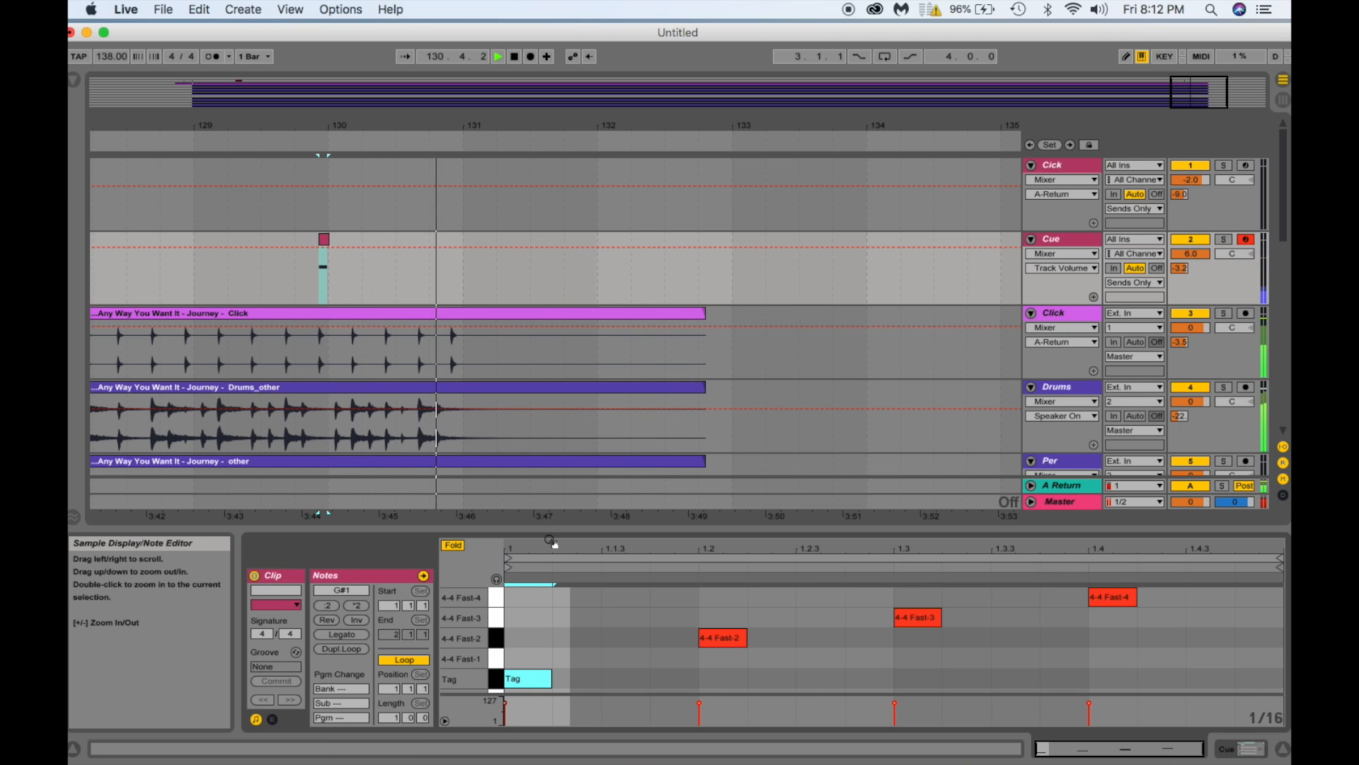
{"action": "key", "text": "space"}
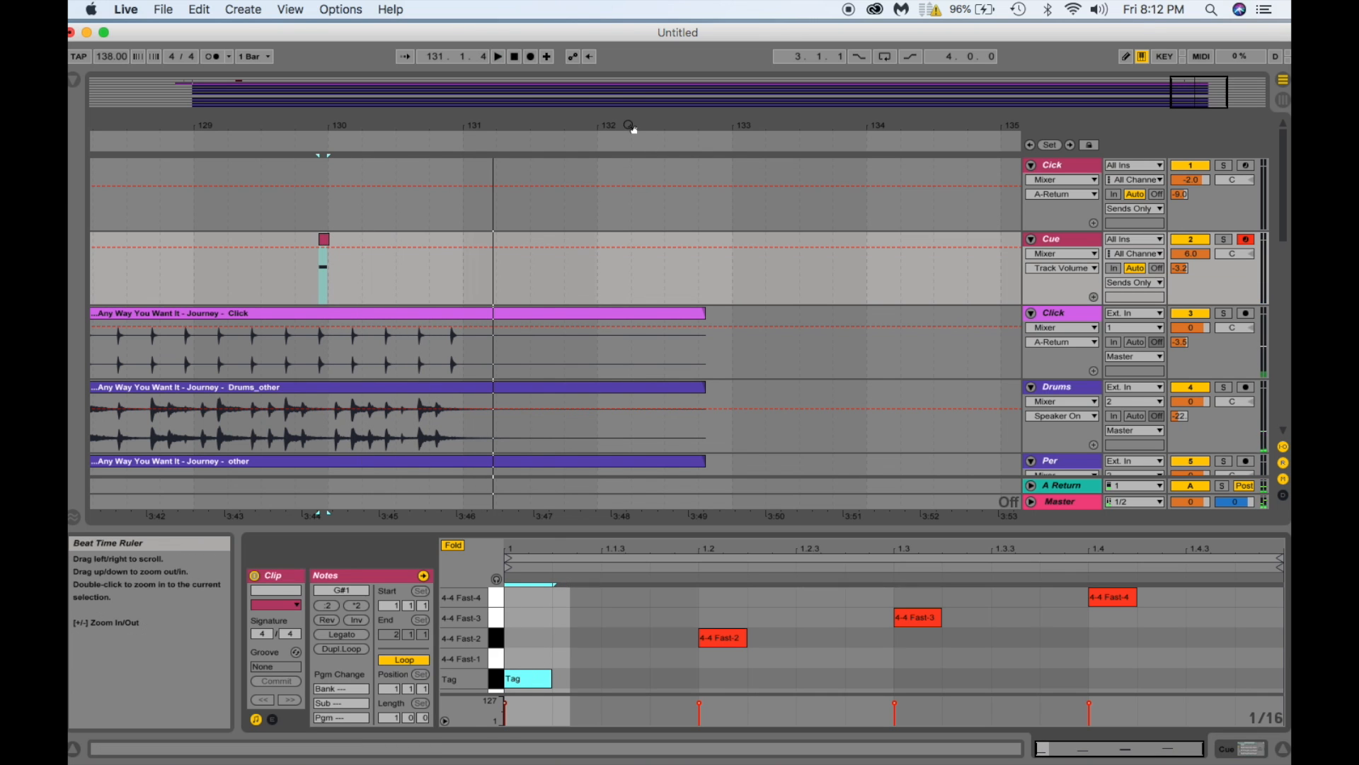
Select all cue, click and stem clips from 11.1.1 to 132.4.1 and consolidate them into one clip per track.
{"action": "left_click_drag", "start_coordinate": [630, 127], "coordinate": [804, 122]}
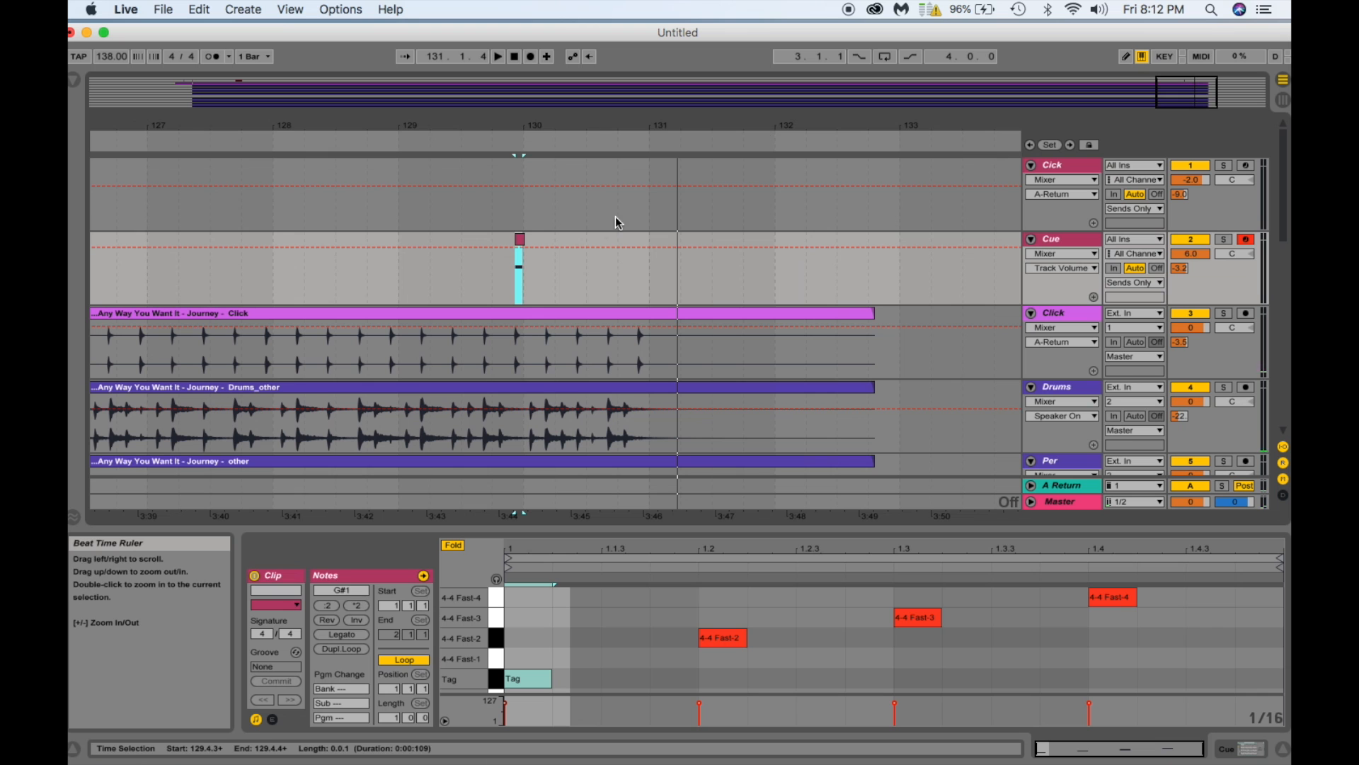
{"action": "left_click", "coordinate": [519, 239]}
{"action": "left_click_drag", "start_coordinate": [595, 128], "coordinate": [809, 128]}
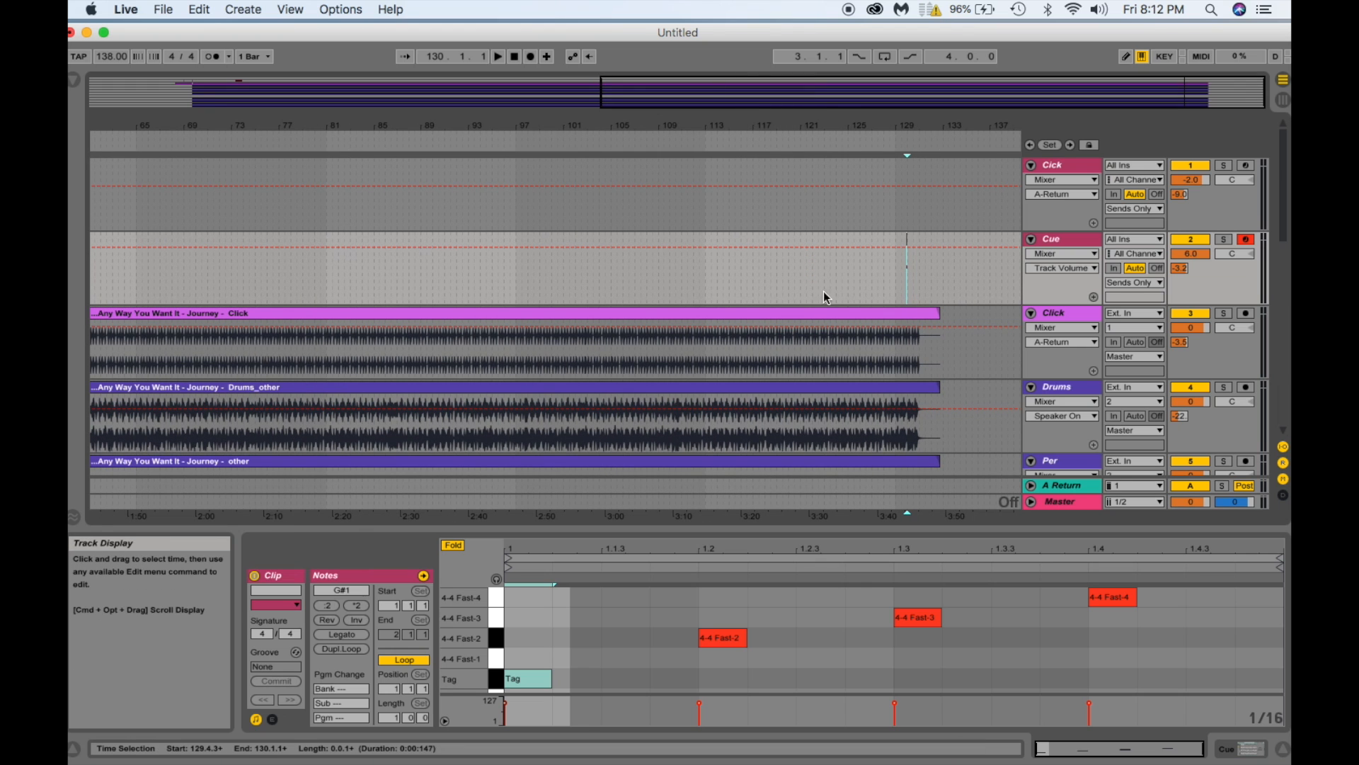
{"action": "scroll", "coordinate": [911, 283], "scroll_direction": "down", "scroll_amount": 10}
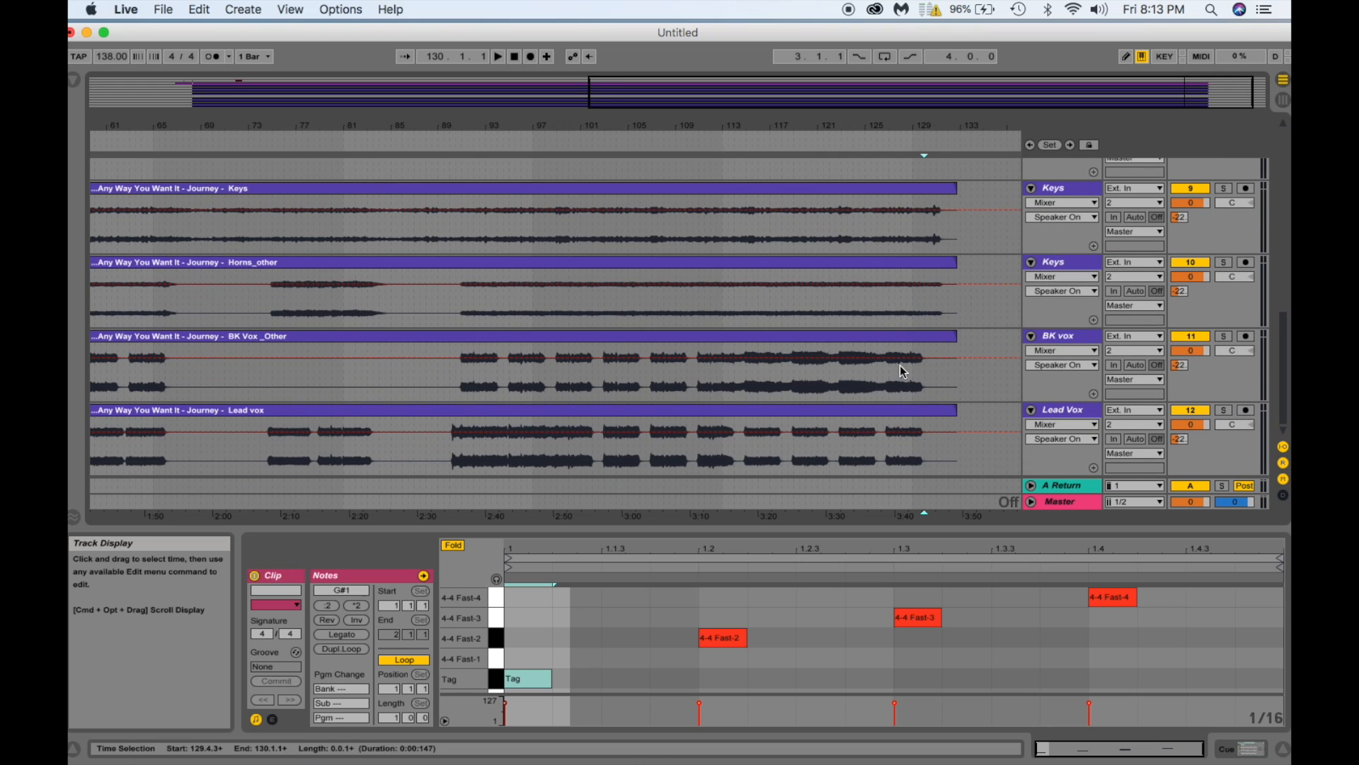
{"action": "key", "text": "super+a"}
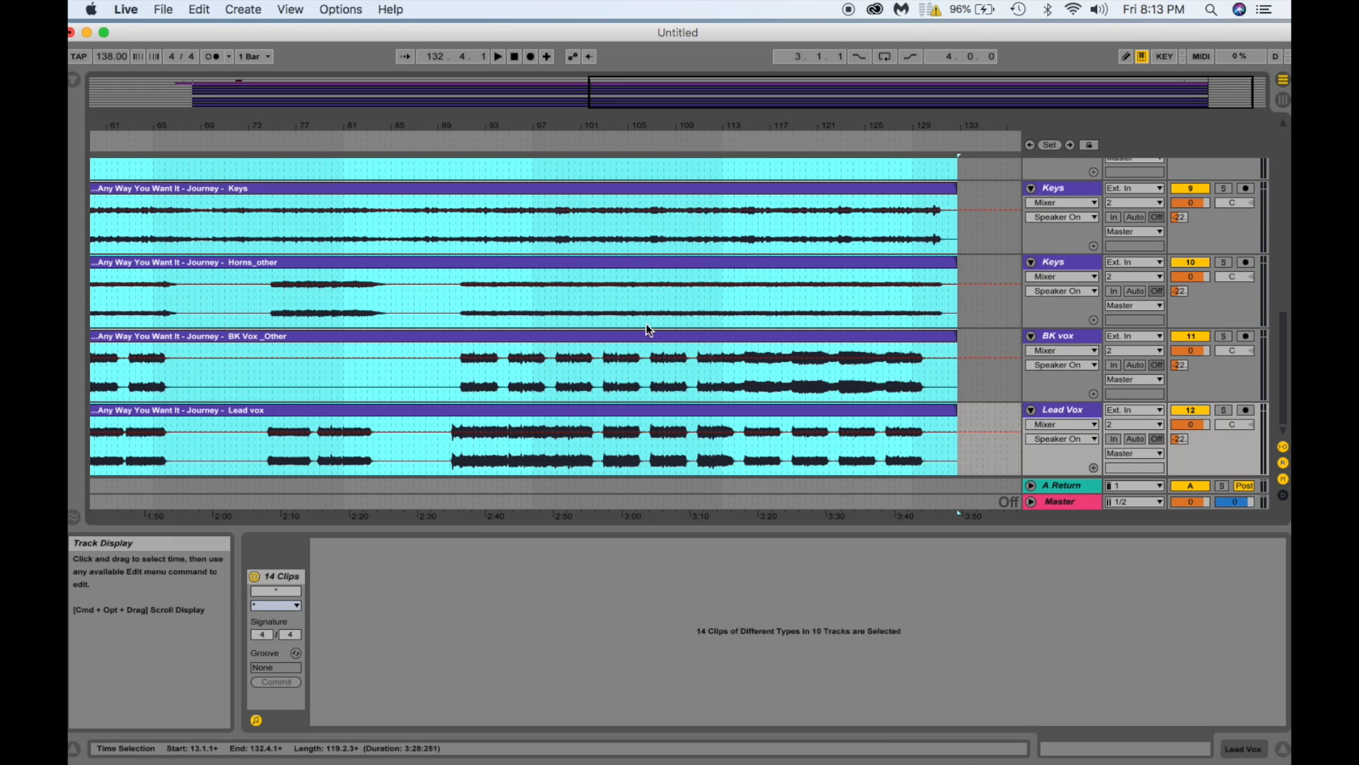
{"action": "scroll", "coordinate": [646, 325], "scroll_direction": "up", "scroll_amount": 10}
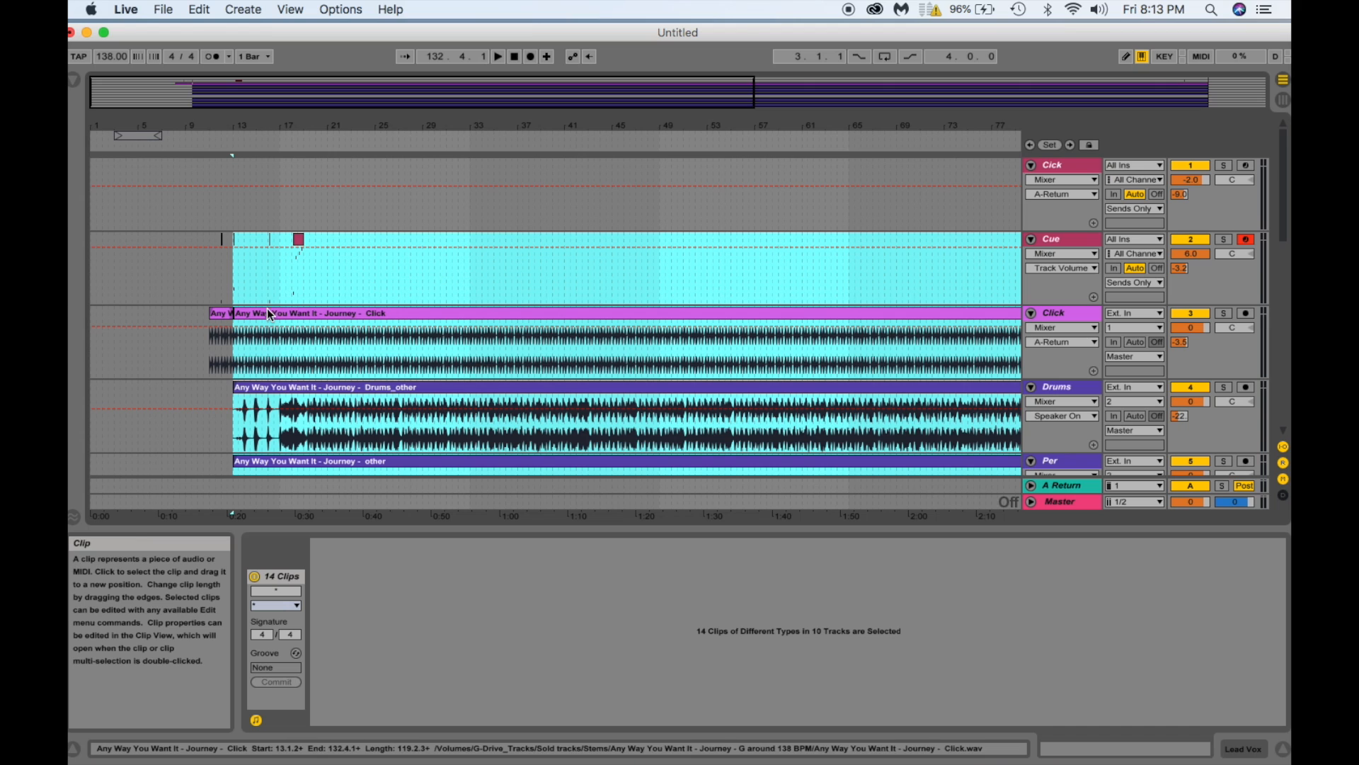
{"action": "left_click", "coordinate": [219, 312], "text": "shift"}
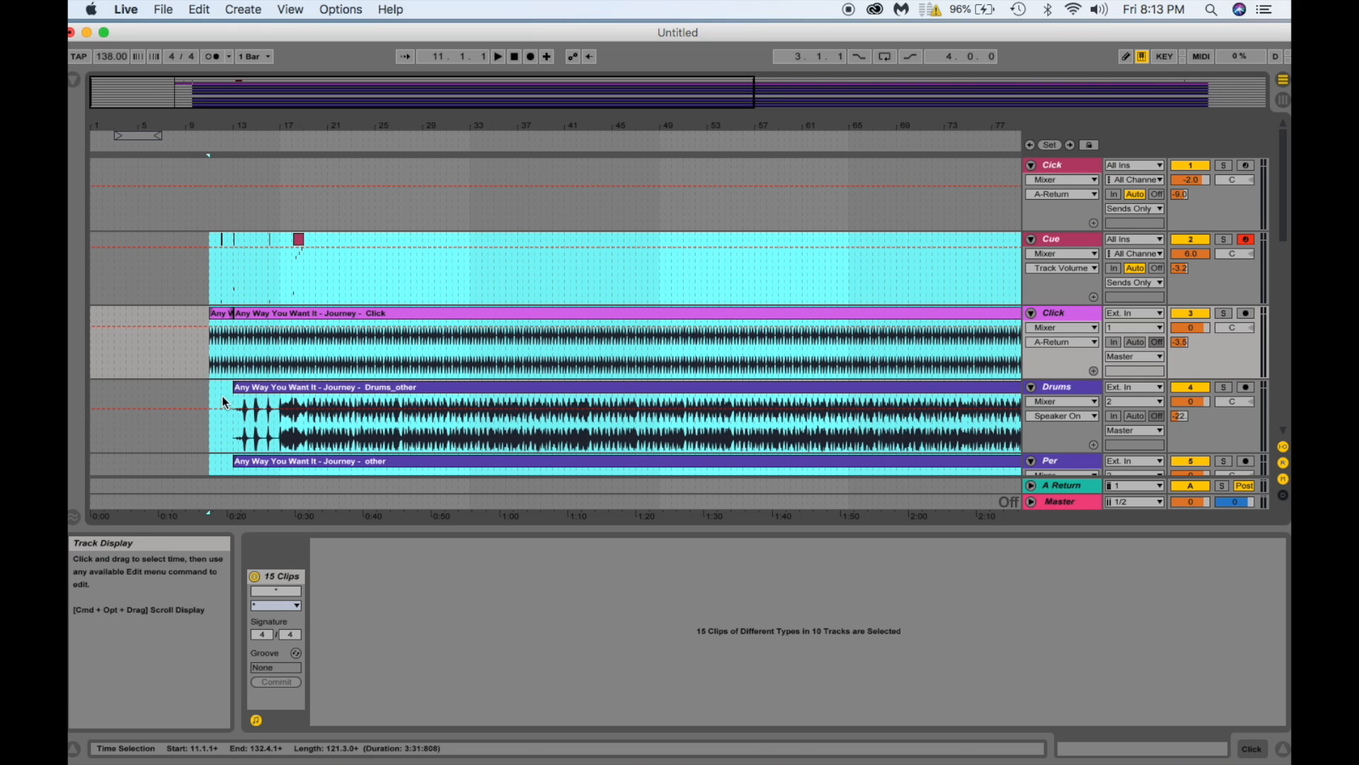
{"action": "right_click", "coordinate": [378, 317]}
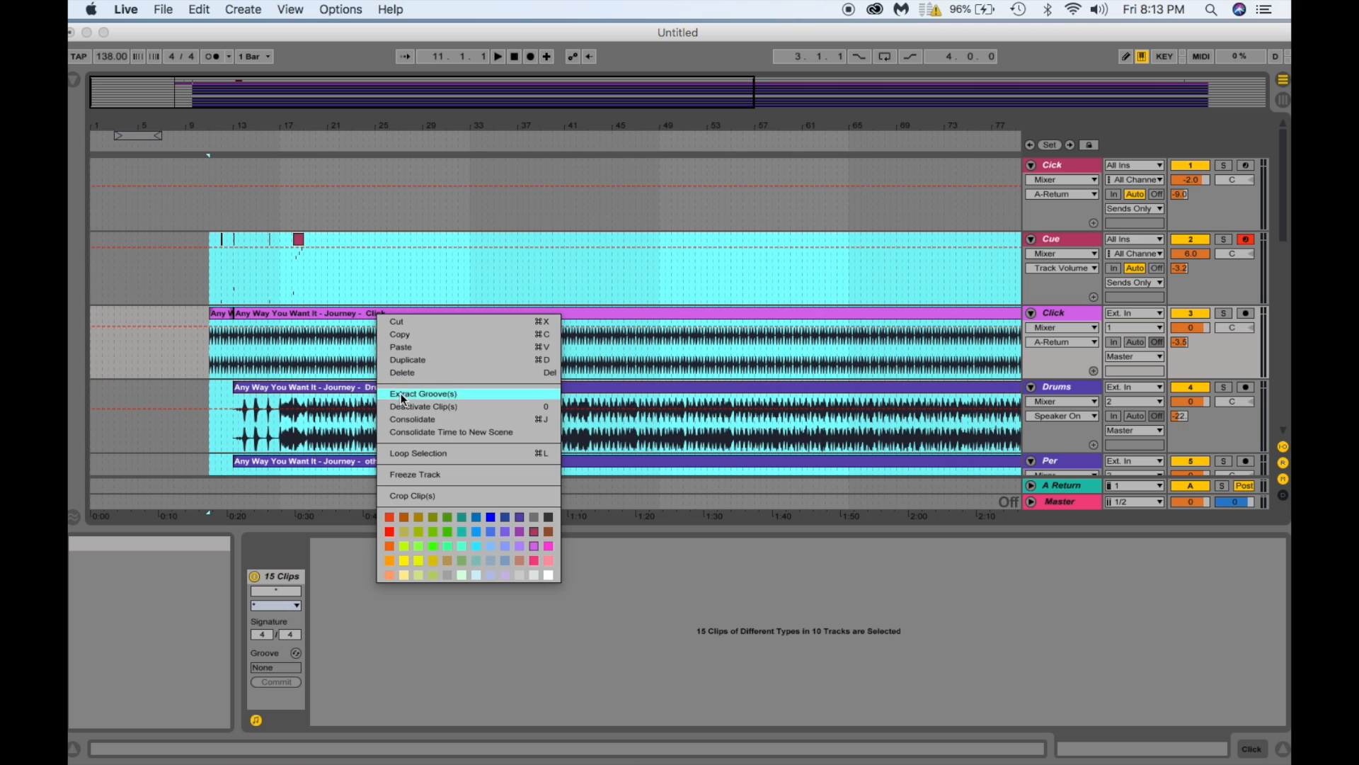
{"action": "left_click", "coordinate": [402, 418]}
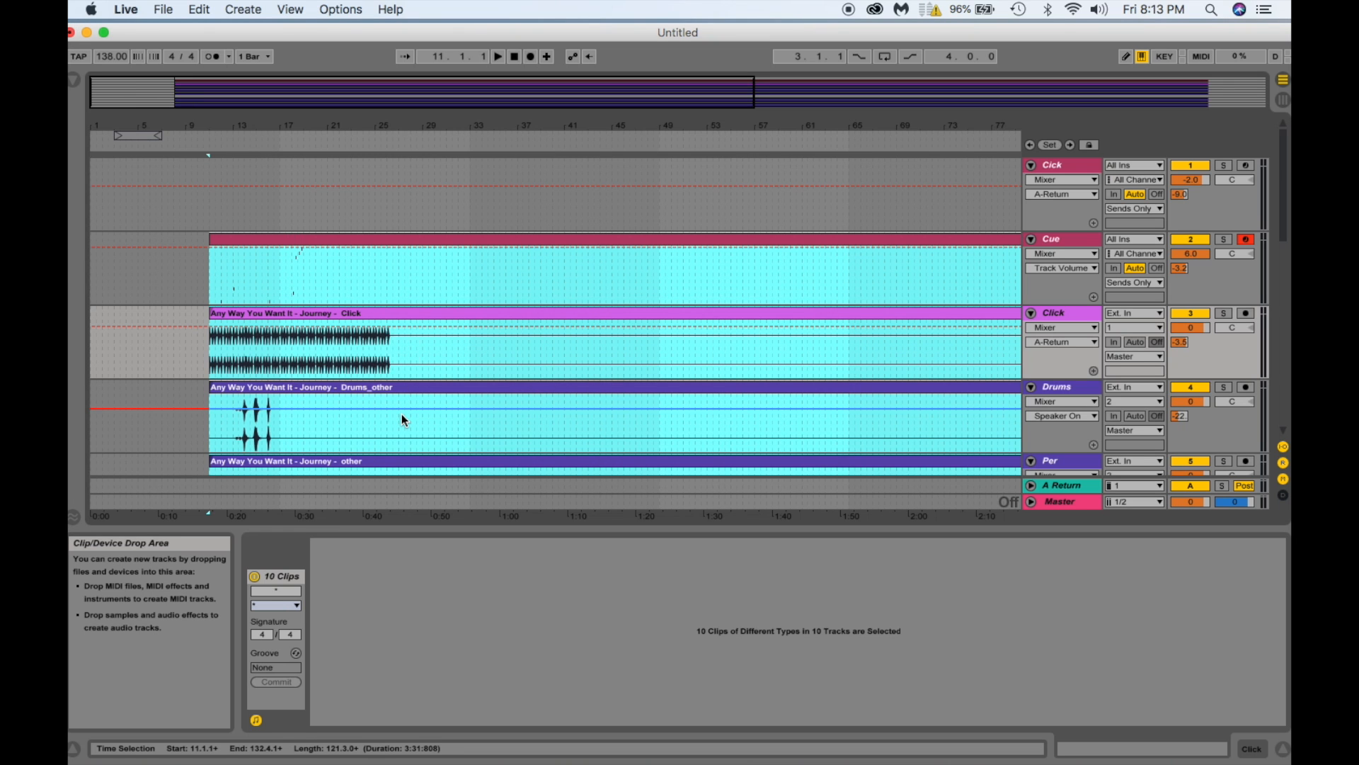
{"action": "mouse_move", "coordinate": [381, 123]}
{"action": "left_mouse_down"}
{"action": "mouse_move", "coordinate": [381, 266]}
{"action": "mouse_move", "coordinate": [393, 225]}
{"action": "mouse_move", "coordinate": [558, 166]}
{"action": "mouse_move", "coordinate": [255, 126]}
{"action": "left_mouse_up"}
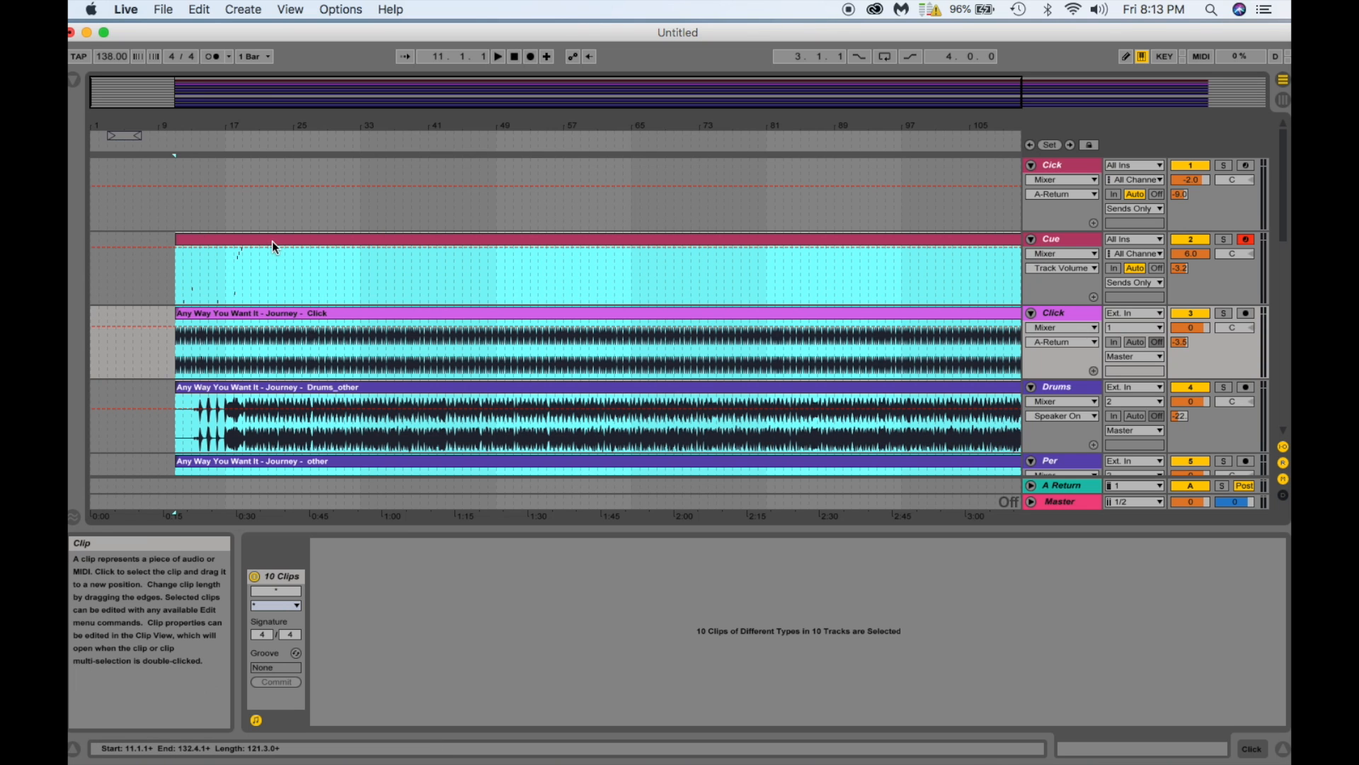
{"action": "scroll", "coordinate": [273, 239], "scroll_direction": "down", "scroll_amount": 10}
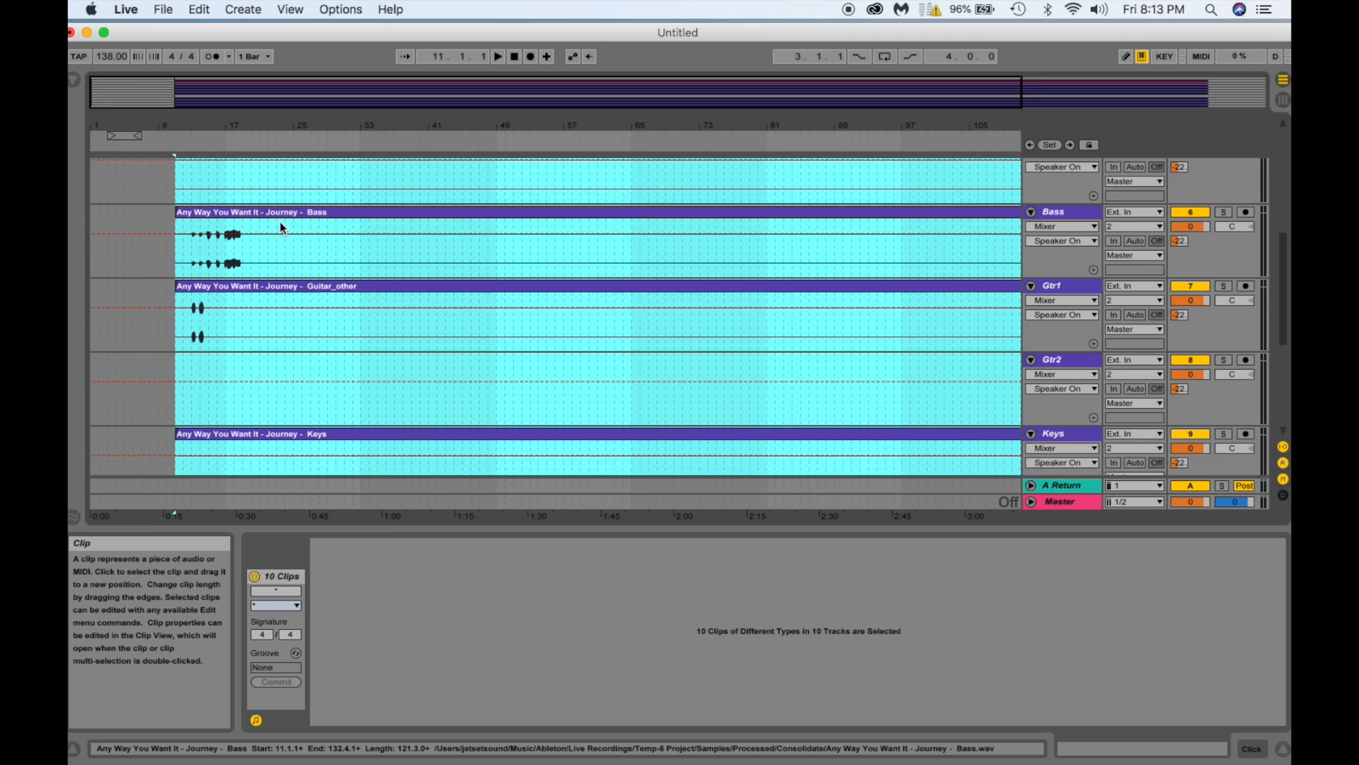
Place all consolidated Any Way You Want It clips, from Cue through Lead Vox, into the song's Session View scene and launch it.
{"action": "scroll", "coordinate": [279, 222], "scroll_direction": "up", "scroll_amount": 10}
{"action": "scroll", "coordinate": [279, 222], "scroll_direction": "right", "scroll_amount": 1}
{"action": "left_click", "coordinate": [270, 239]}
{"action": "scroll", "coordinate": [271, 236], "scroll_direction": "down", "scroll_amount": 8}
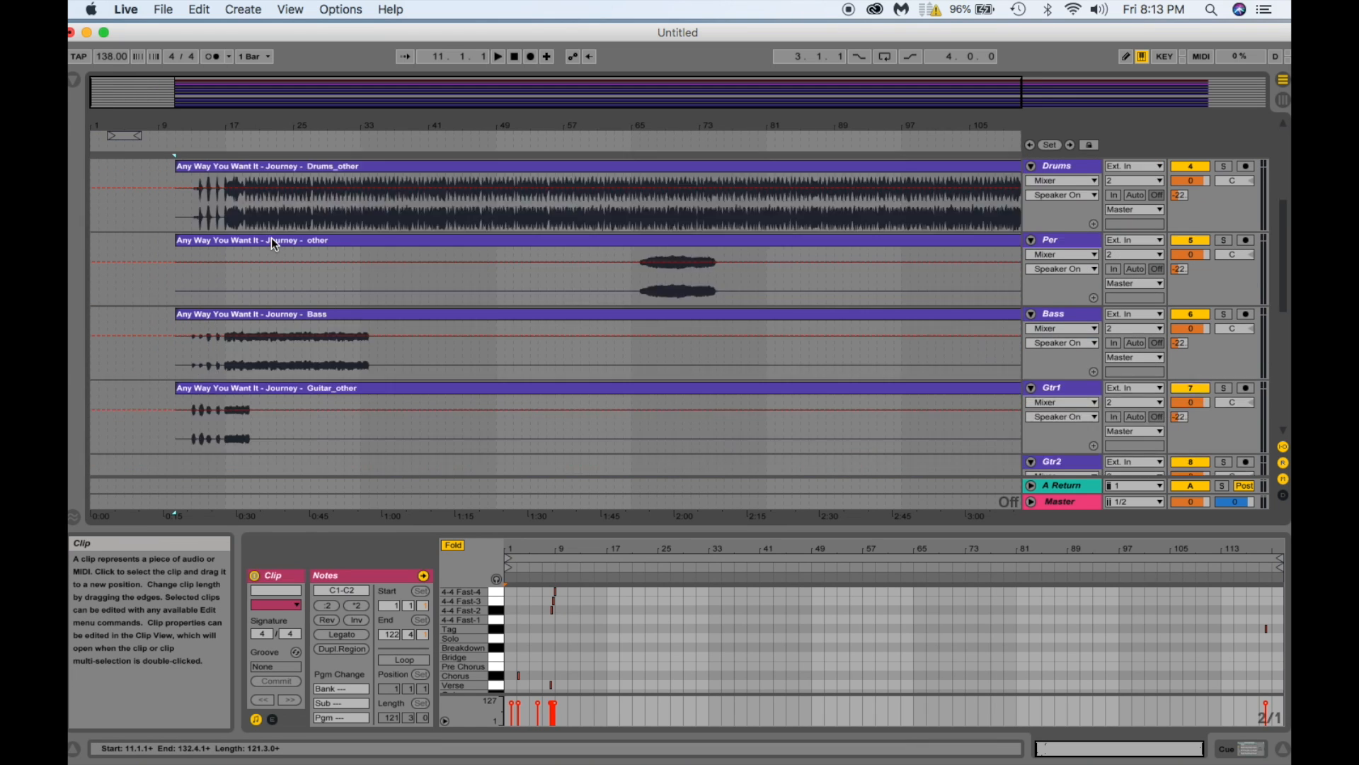
{"action": "scroll", "coordinate": [270, 236], "scroll_direction": "left", "scroll_amount": 1}
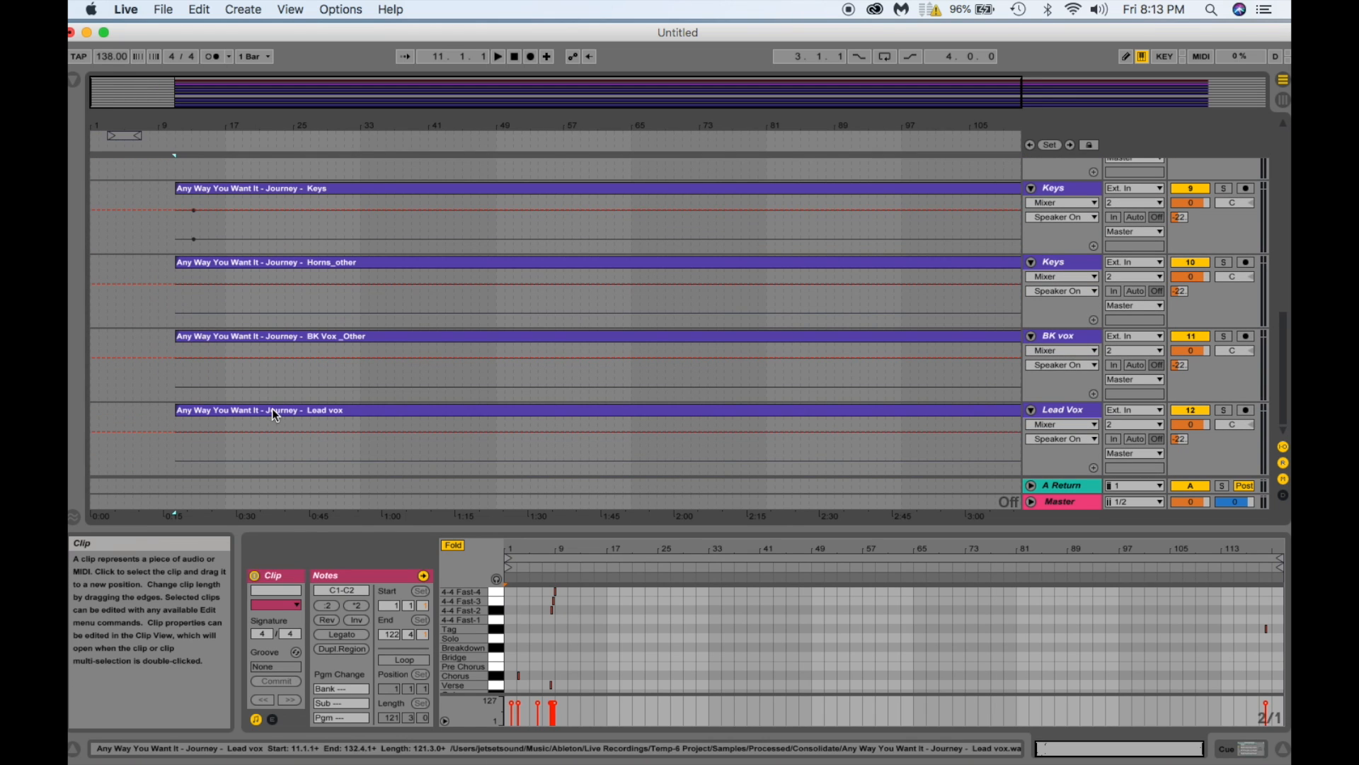
{"action": "left_click", "coordinate": [272, 409], "text": "shift"}
{"action": "scroll", "coordinate": [267, 342], "scroll_direction": "up", "scroll_amount": 8}
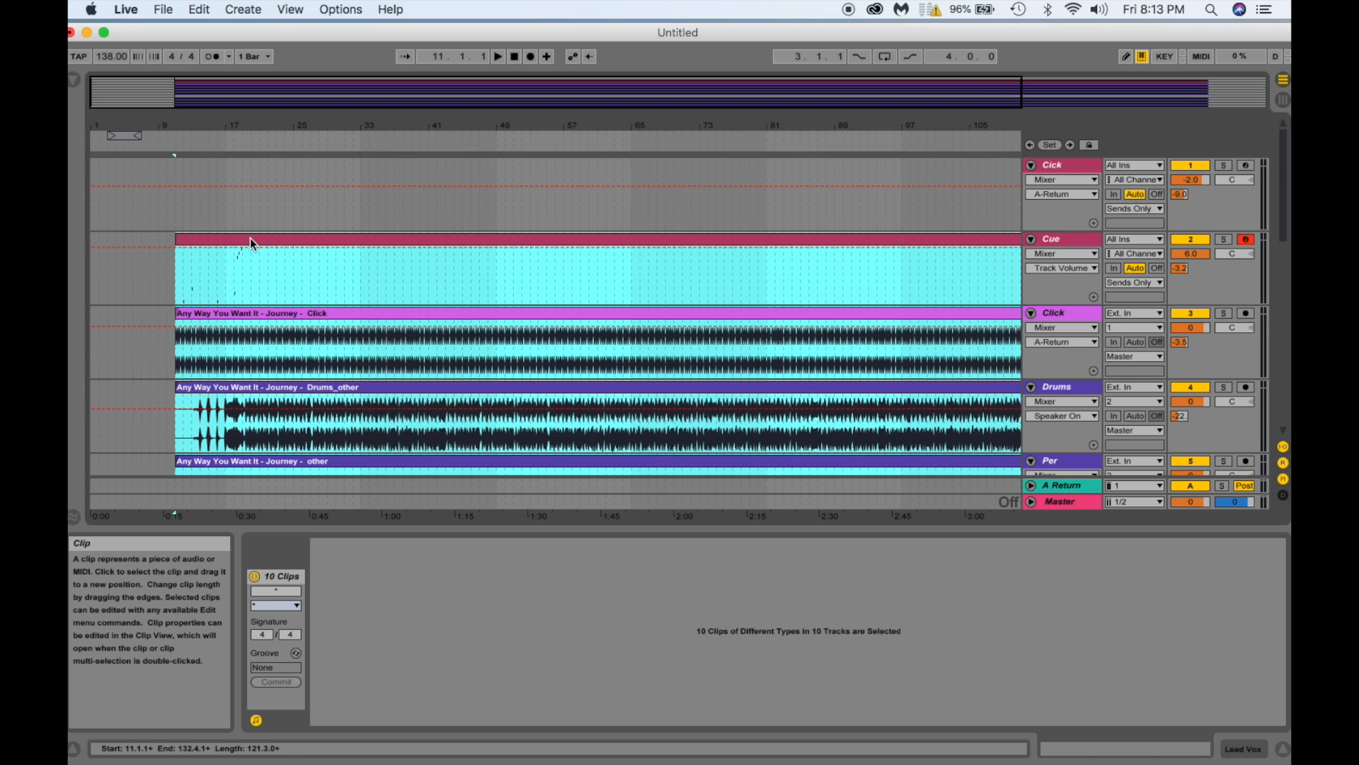
{"action": "key", "text": "Tab"}
{"action": "left_click_drag", "start_coordinate": [249, 236], "coordinate": [147, 125]}
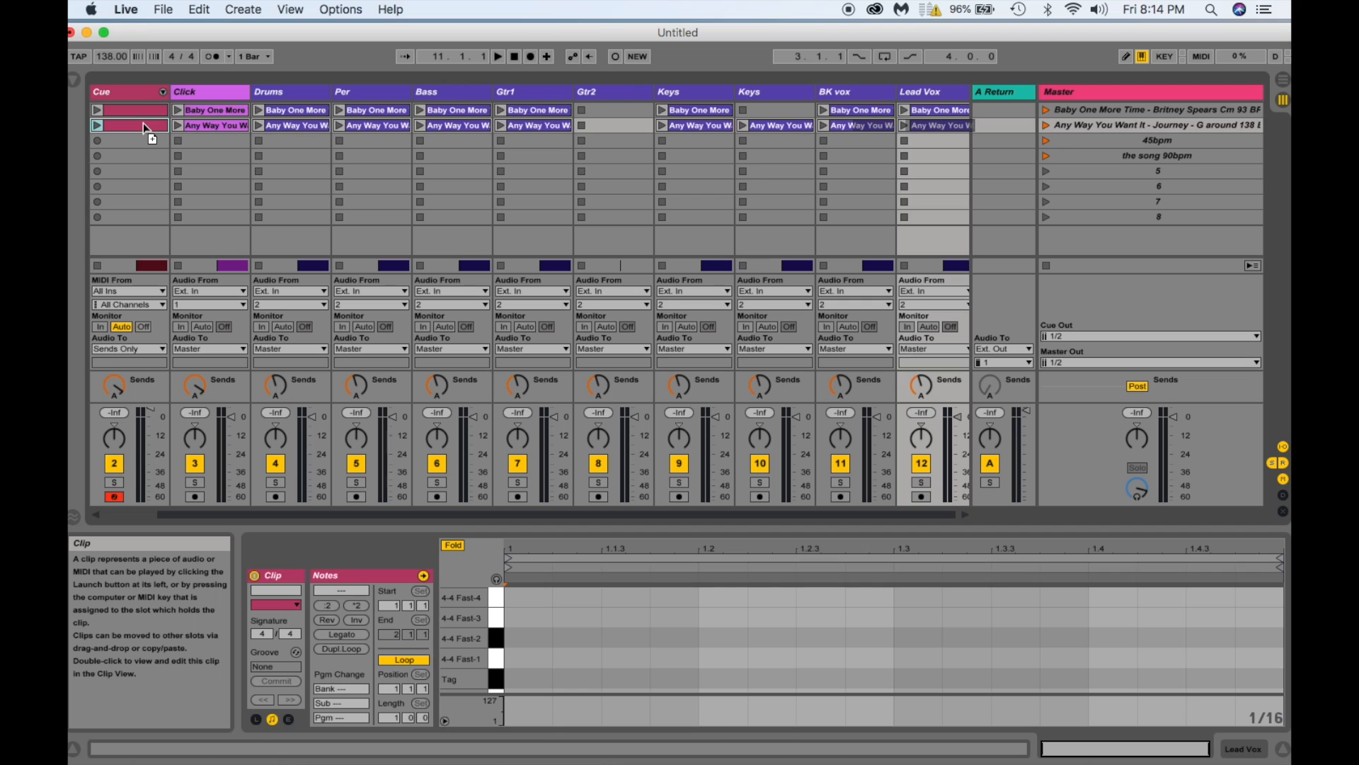
{"action": "left_click_drag", "start_coordinate": [142, 125], "coordinate": [144, 126]}
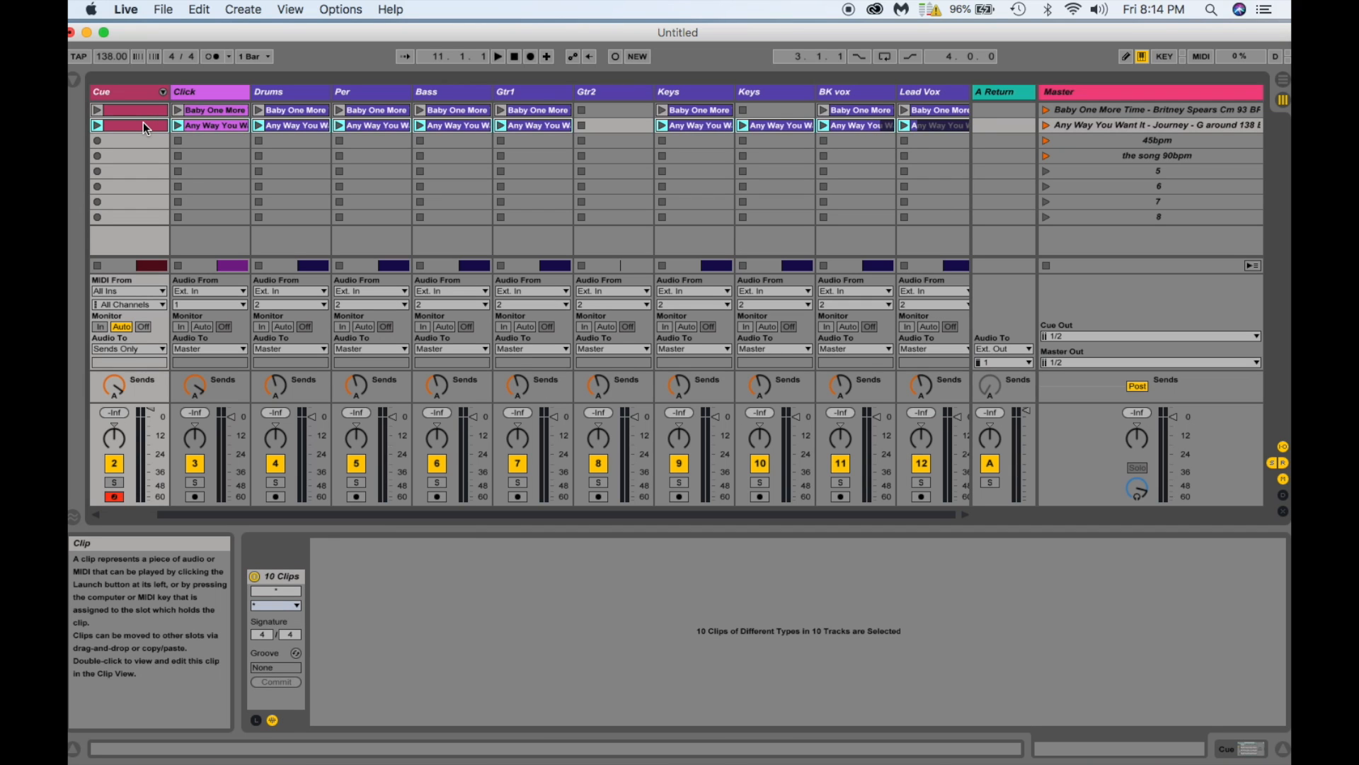
{"action": "left_click", "coordinate": [1046, 125]}
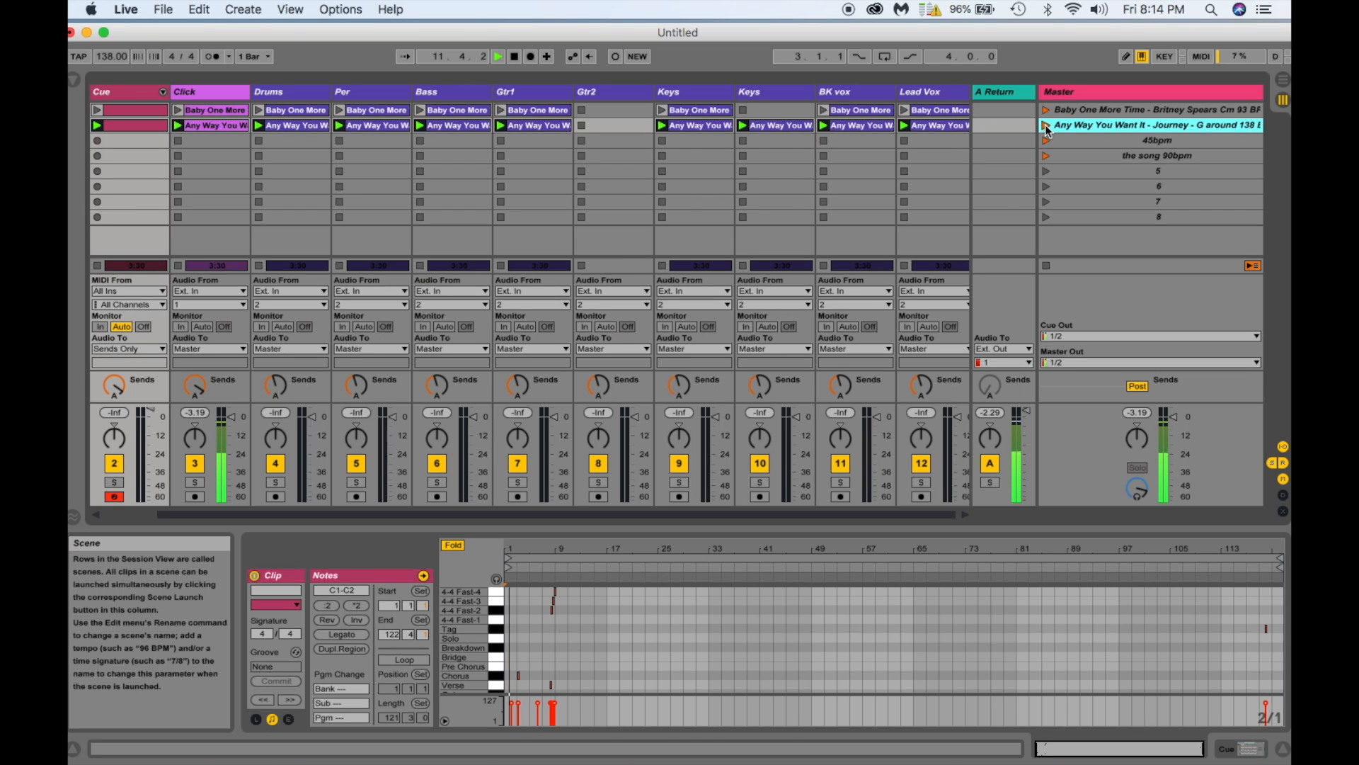
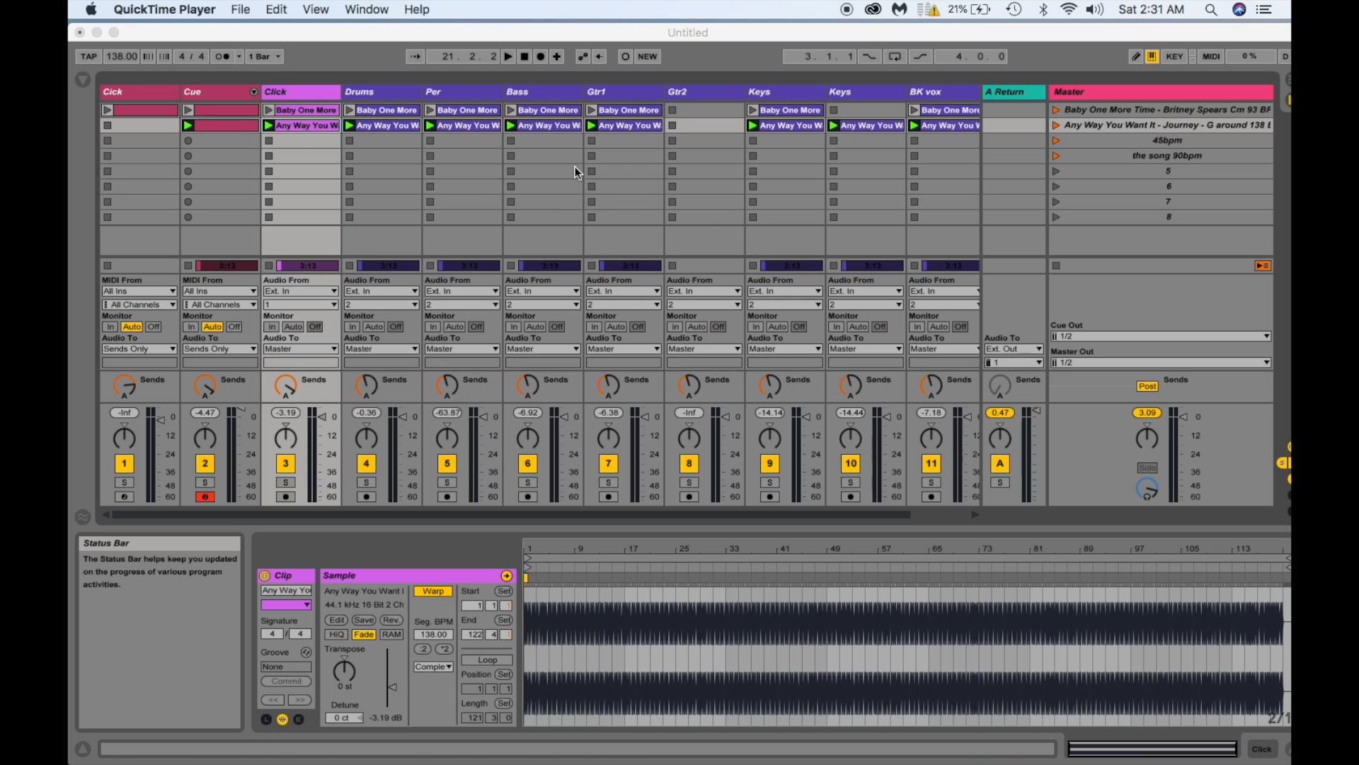
Examine the Click, Cue and Cick track clips of the Baby One More Time scene and compare the two song scenes.
{"action": "left_click", "coordinate": [293, 112]}
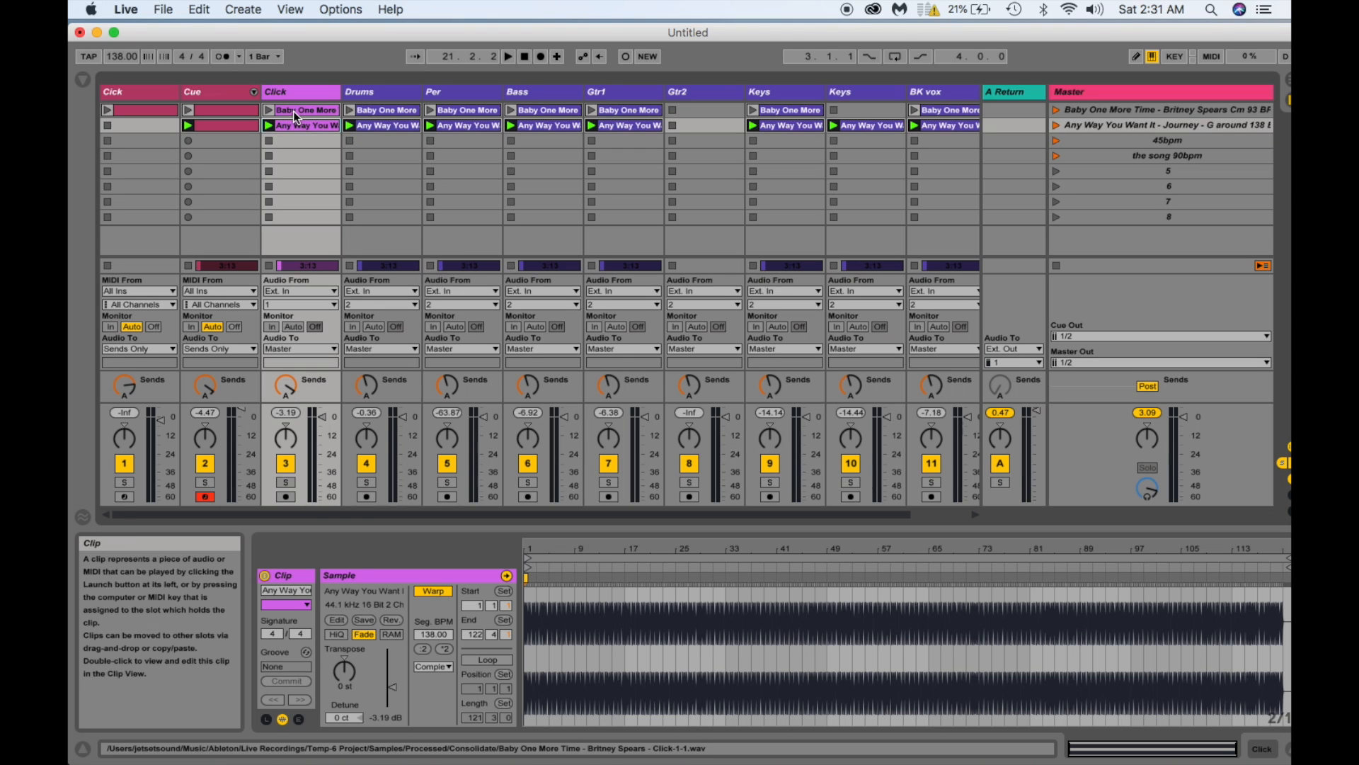
{"action": "left_click", "coordinate": [293, 112]}
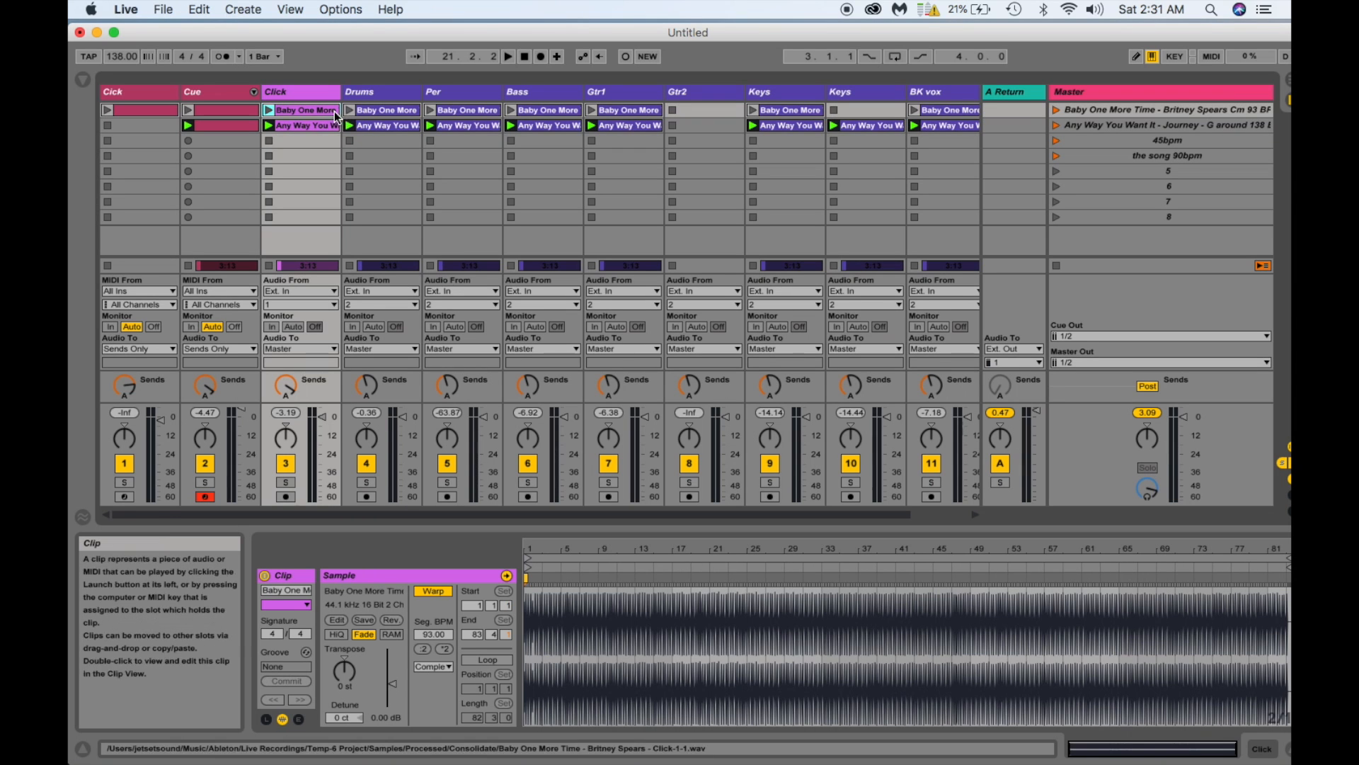
{"action": "left_click", "coordinate": [224, 108]}
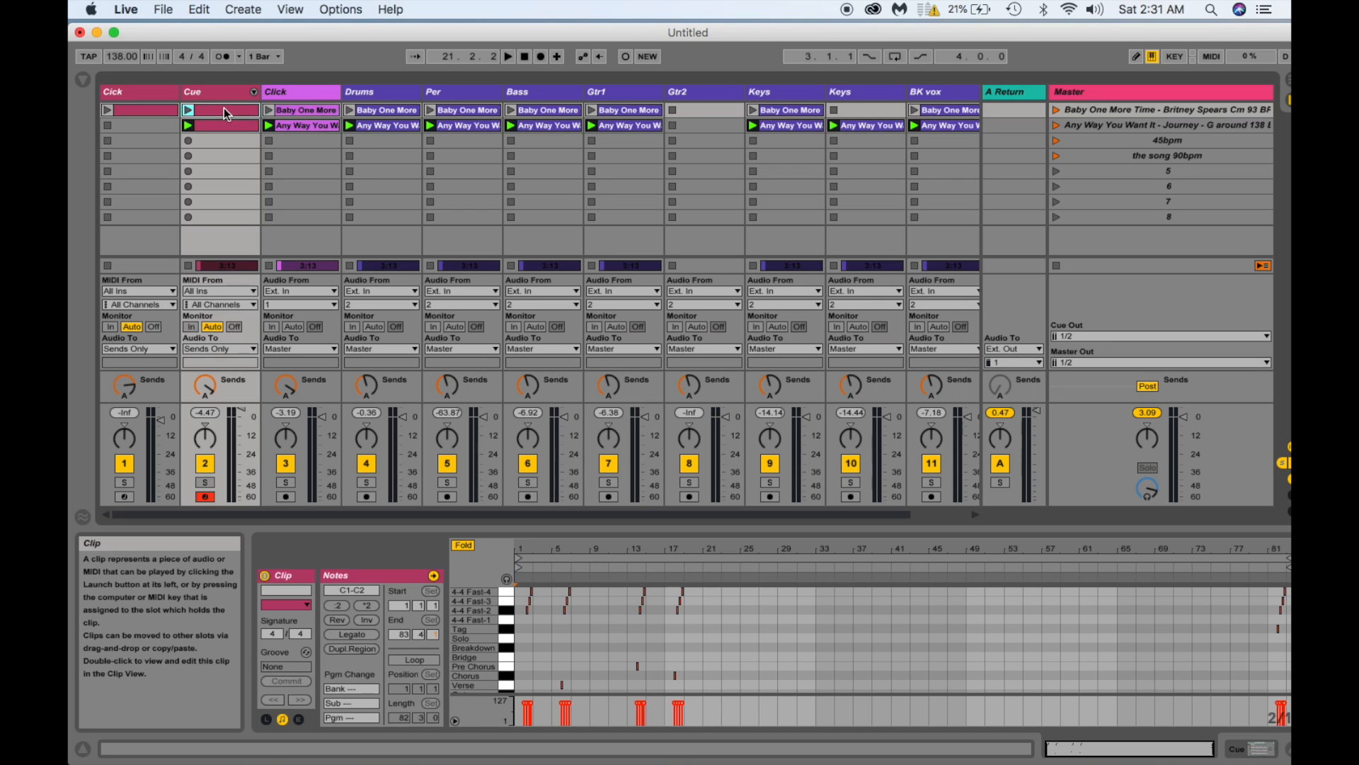
{"action": "left_click", "coordinate": [152, 111]}
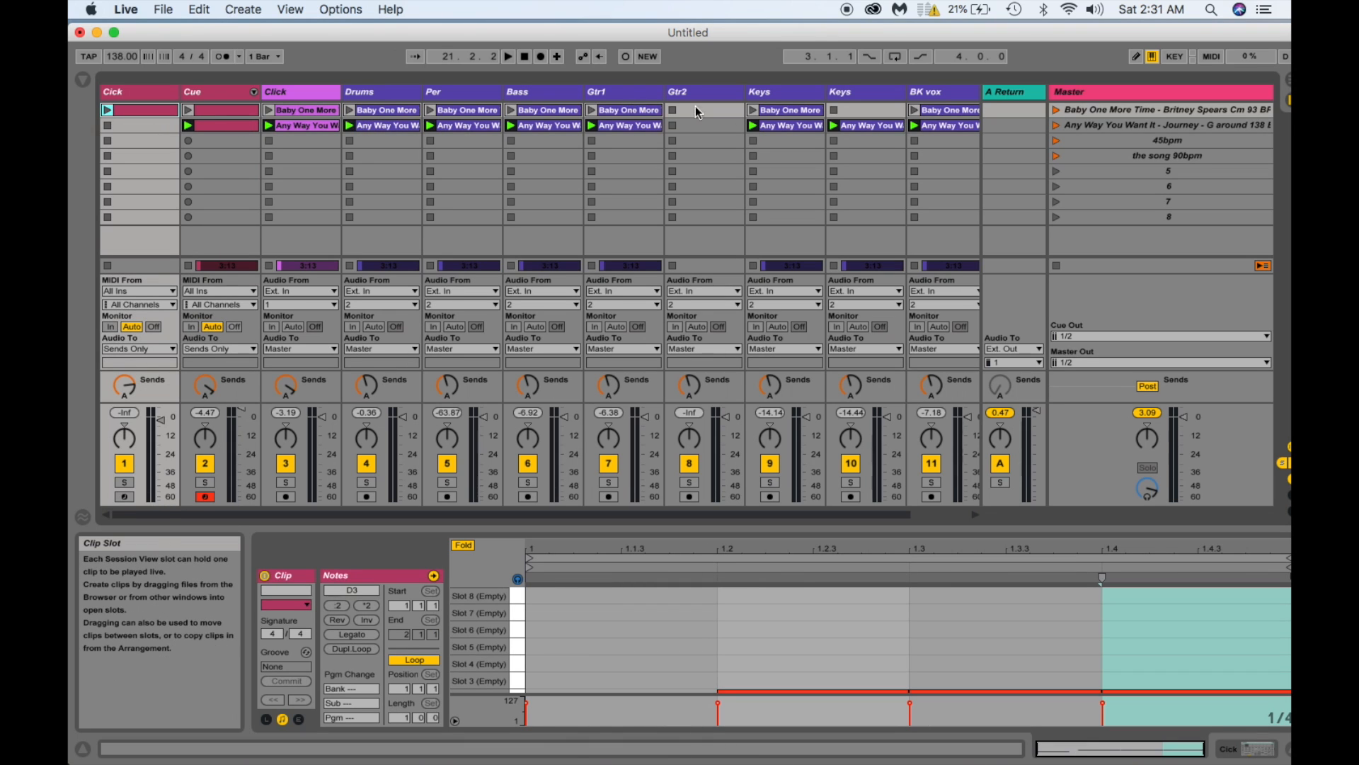
{"action": "left_click", "coordinate": [1111, 125]}
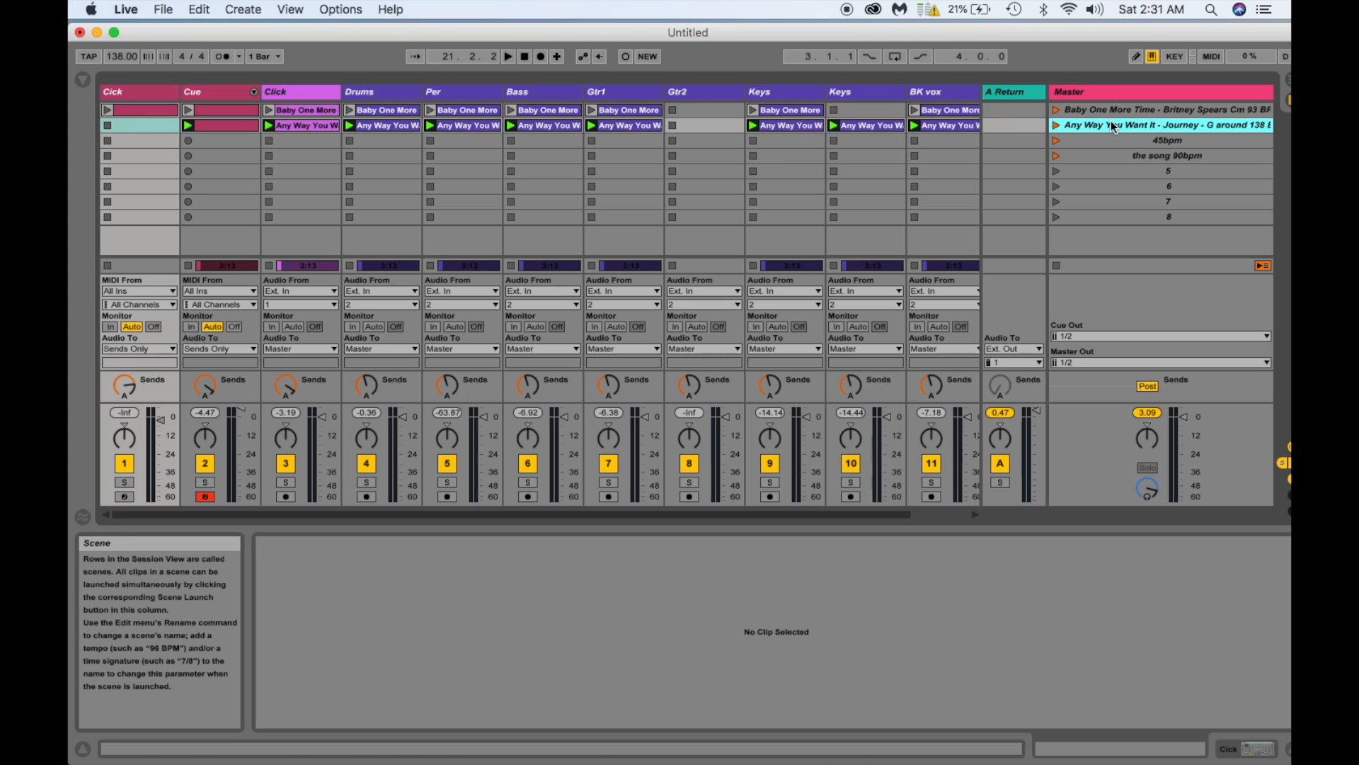
{"action": "left_click", "coordinate": [1096, 114]}
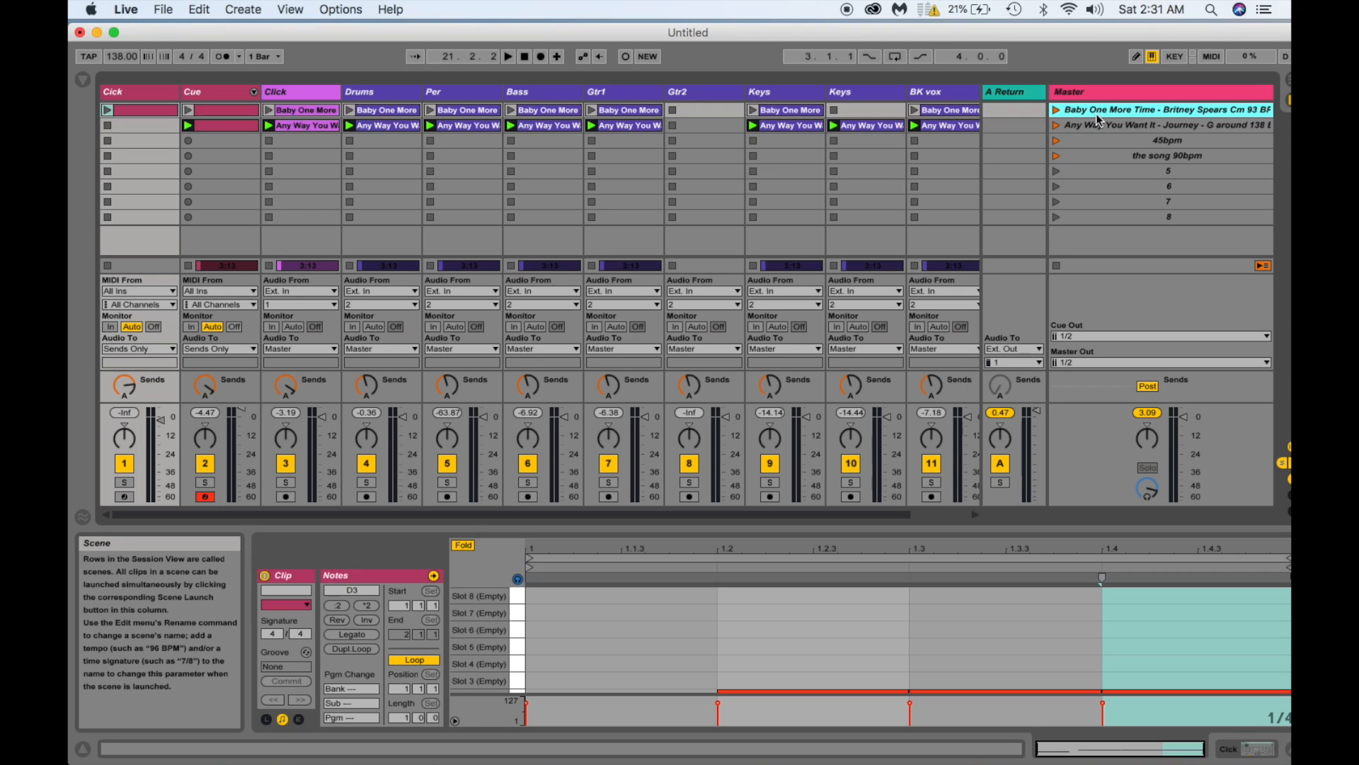
{"action": "left_click", "coordinate": [157, 115]}
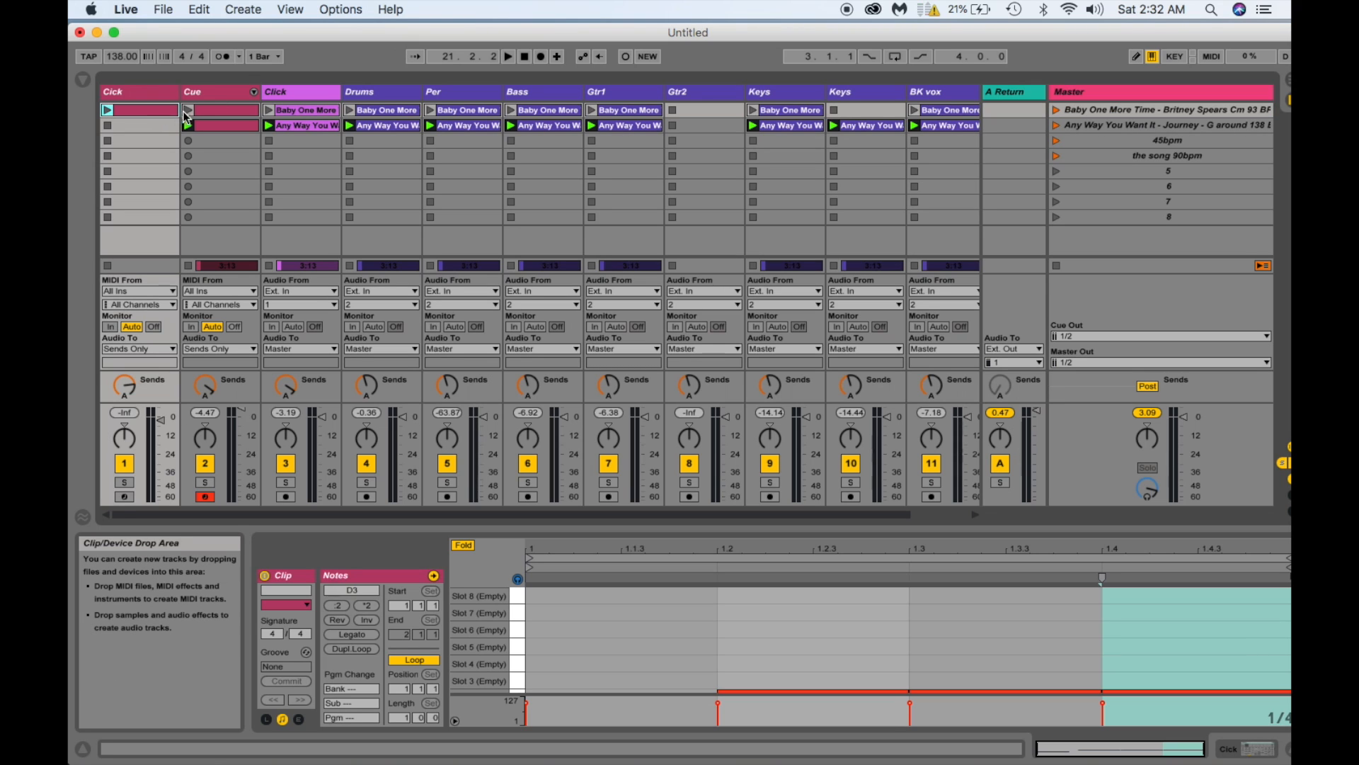
Delete the Cue track clip from the Baby One More Time scene and play the scene with the Cick track's looping clip.
{"action": "left_click", "coordinate": [212, 112]}
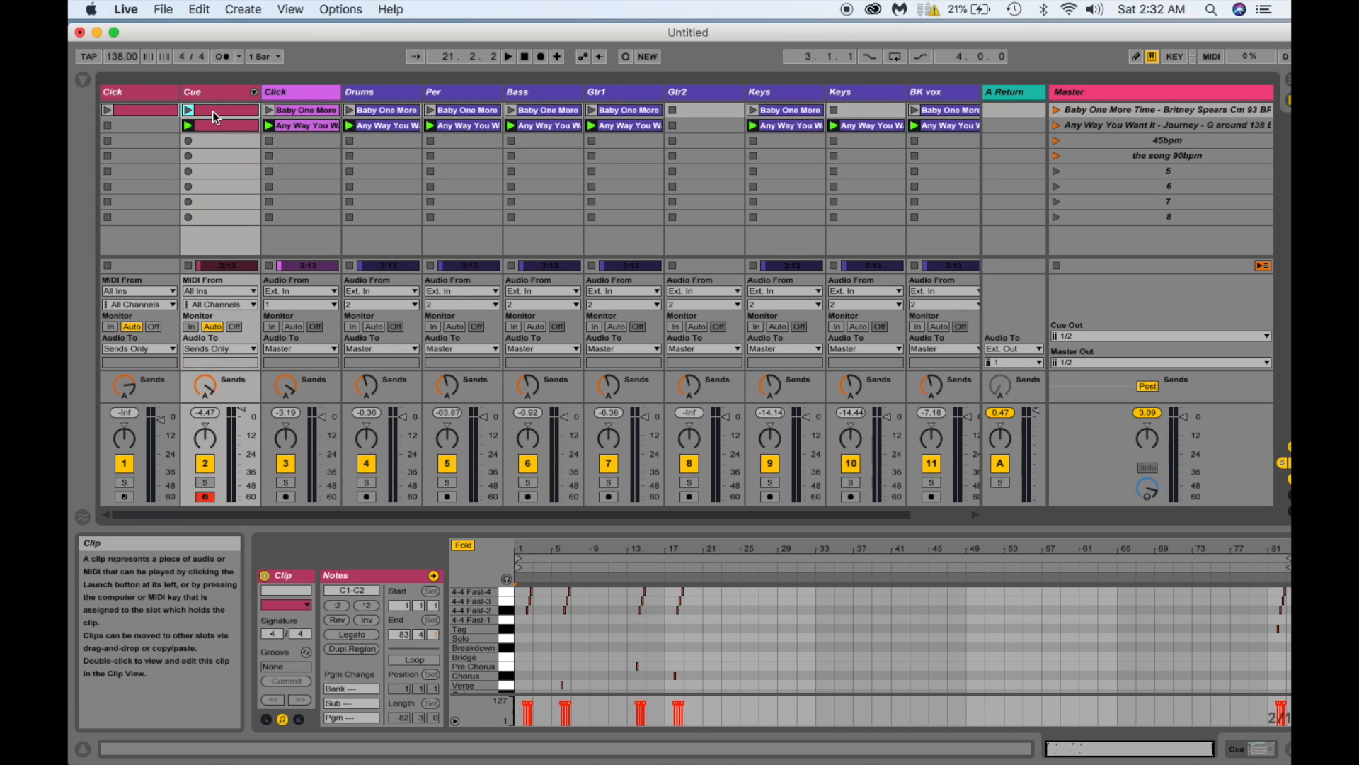
{"action": "key", "text": "Delete"}
{"action": "left_click", "coordinate": [160, 110]}
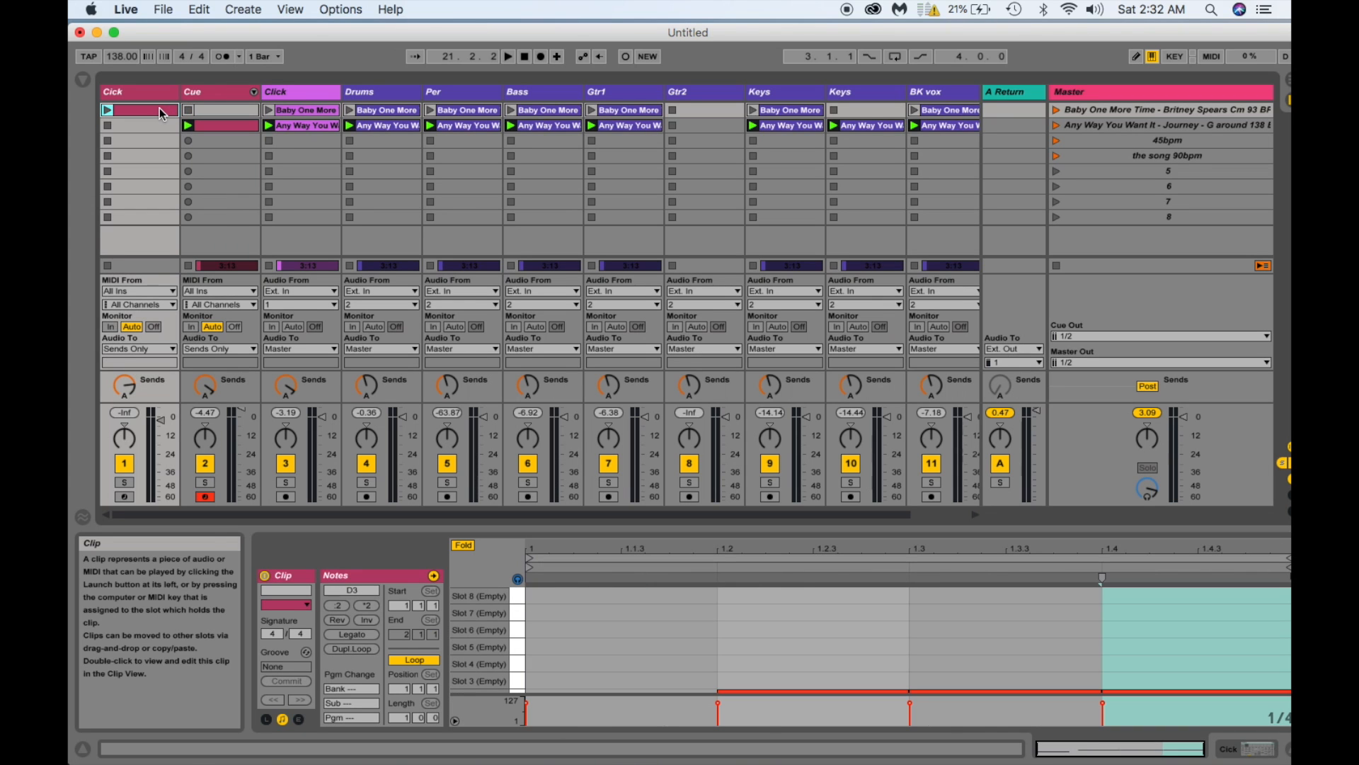
{"action": "left_click", "coordinate": [941, 110]}
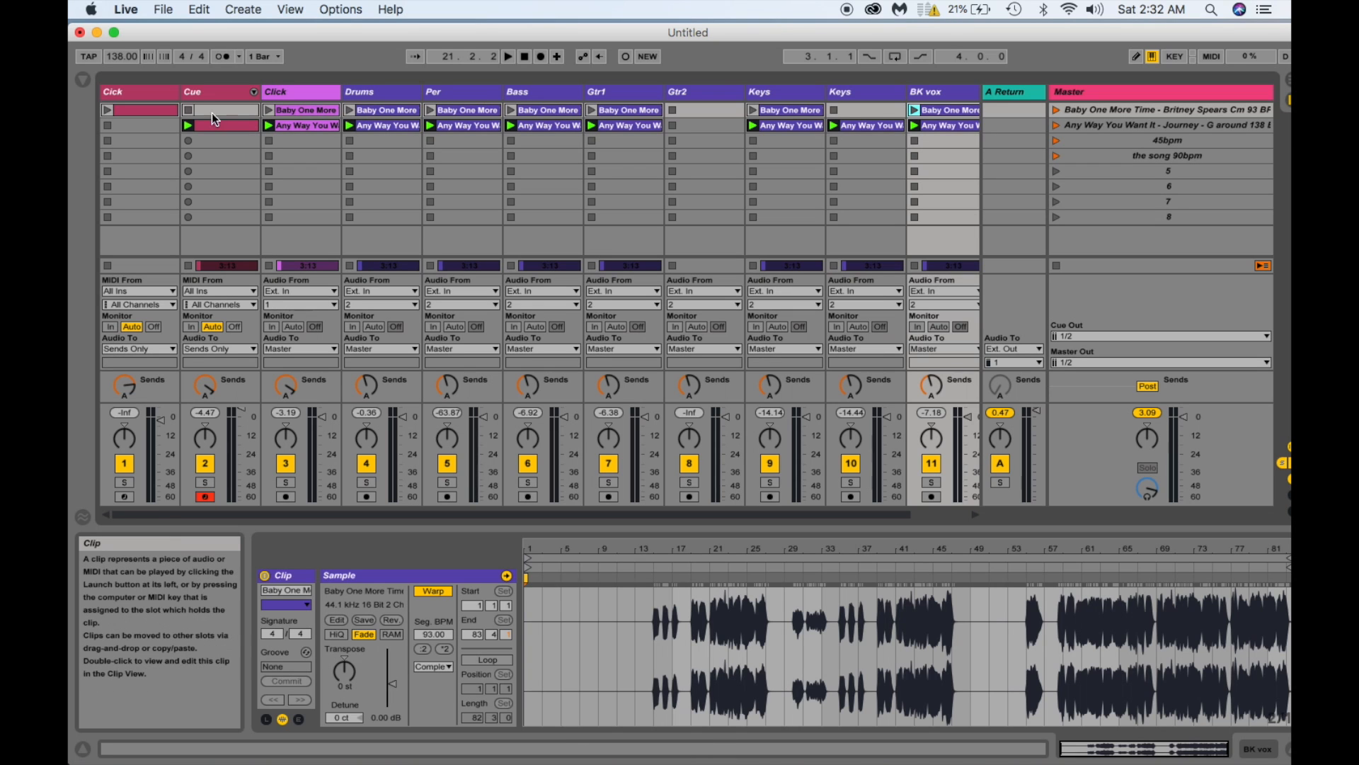
{"action": "left_click", "coordinate": [144, 112]}
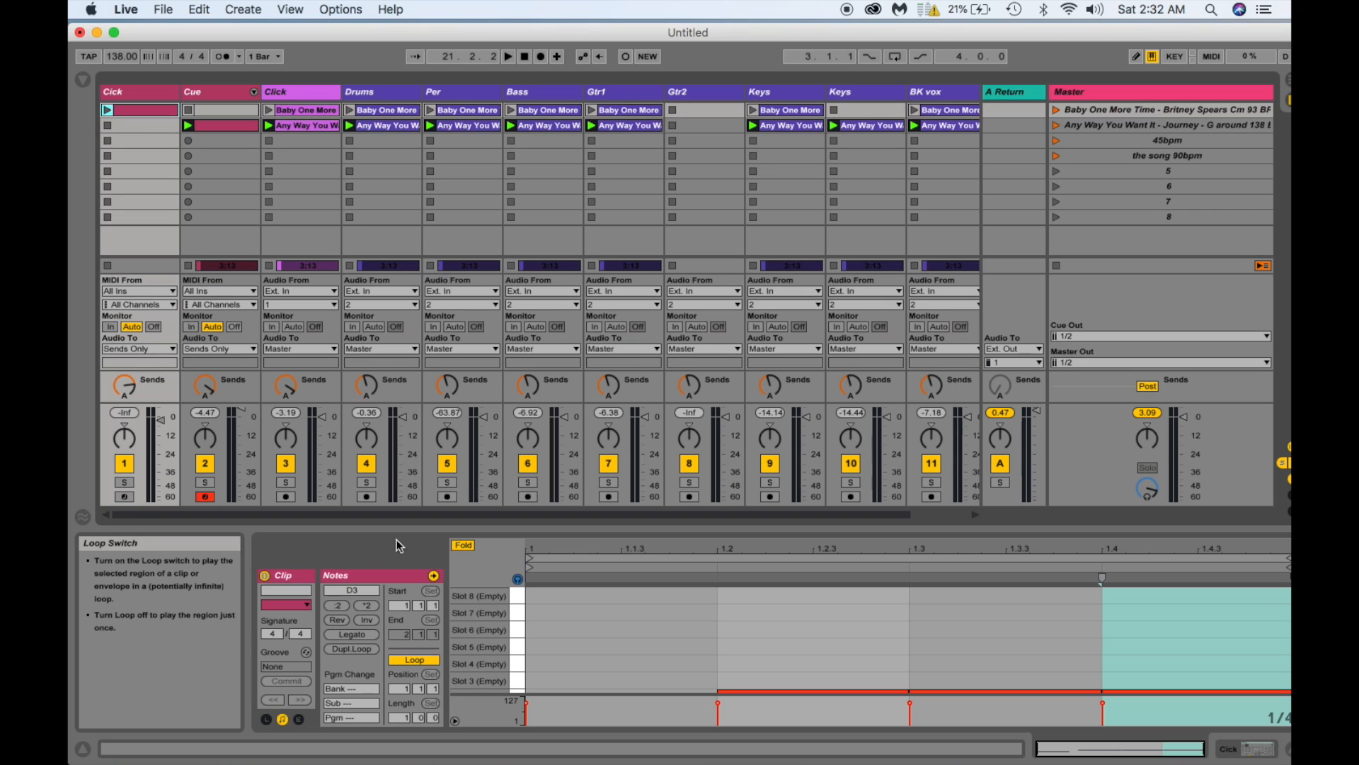
{"action": "left_click", "coordinate": [1079, 113]}
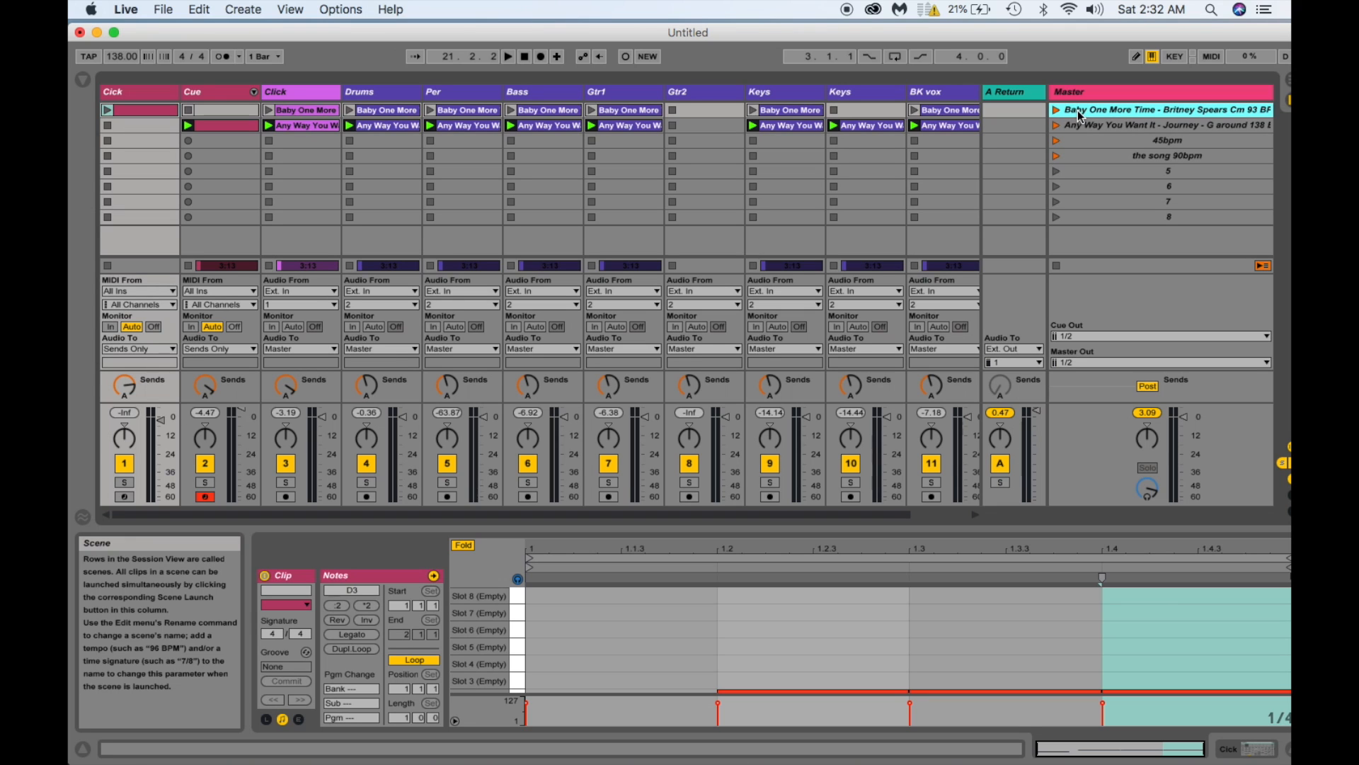
{"action": "left_click", "coordinate": [1057, 111]}
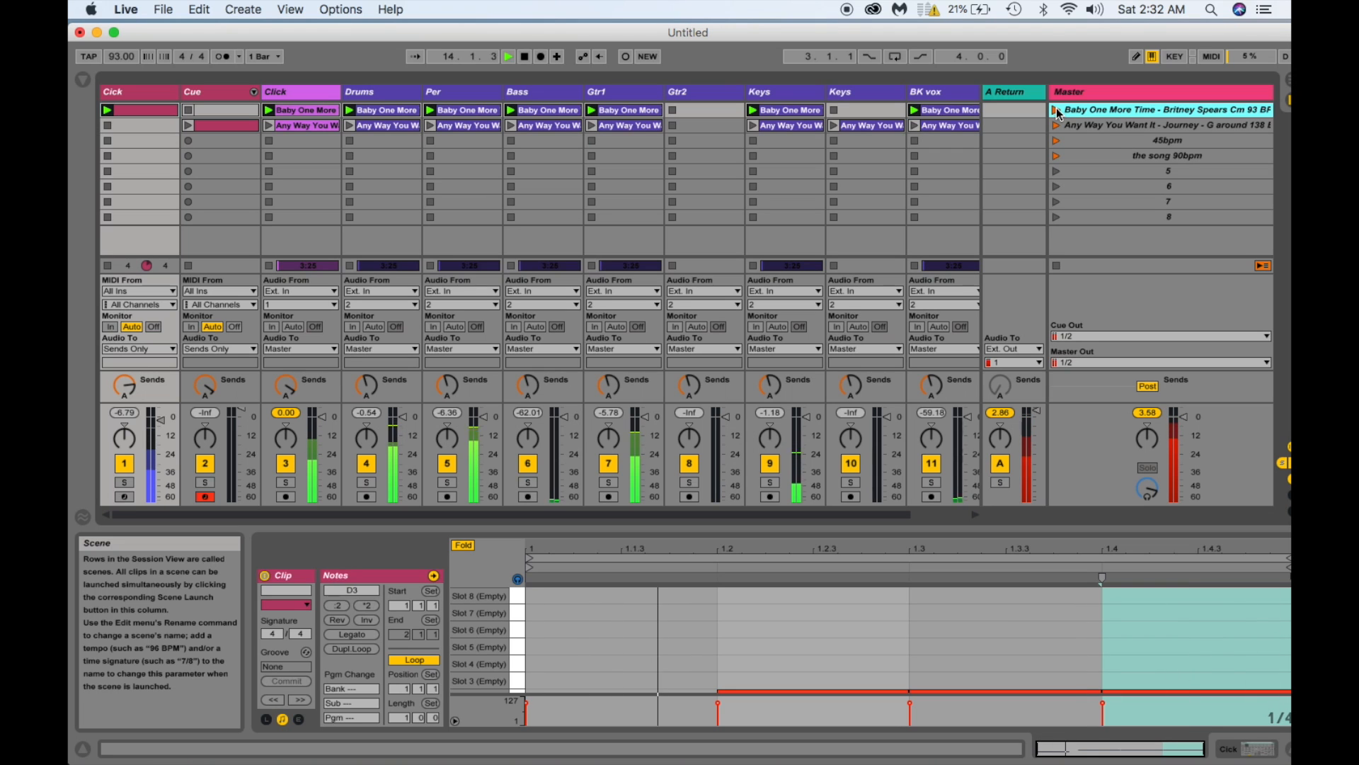
{"action": "key", "text": "space"}
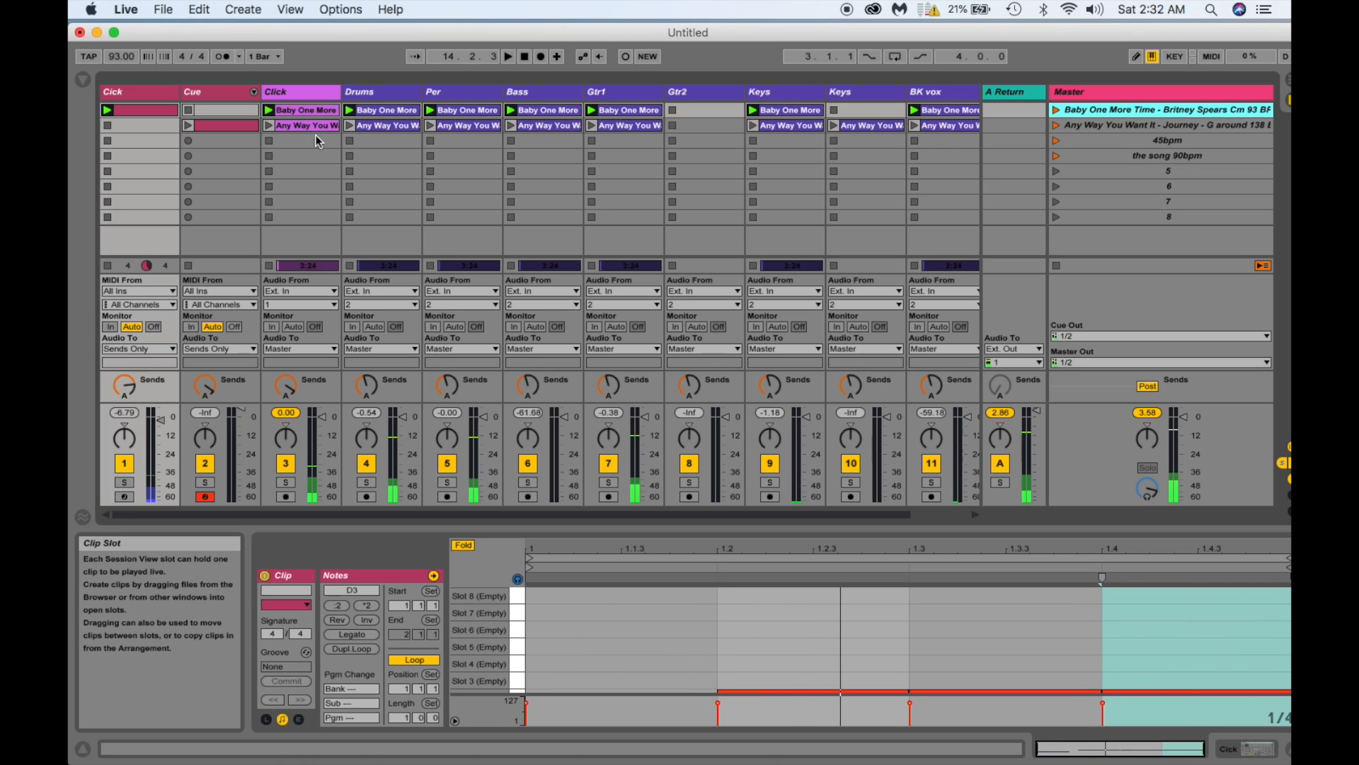
Restore the deleted Cue clip in the Baby One More Time scene and deactivate the scene's Click track clip.
{"action": "left_click", "coordinate": [248, 111]}
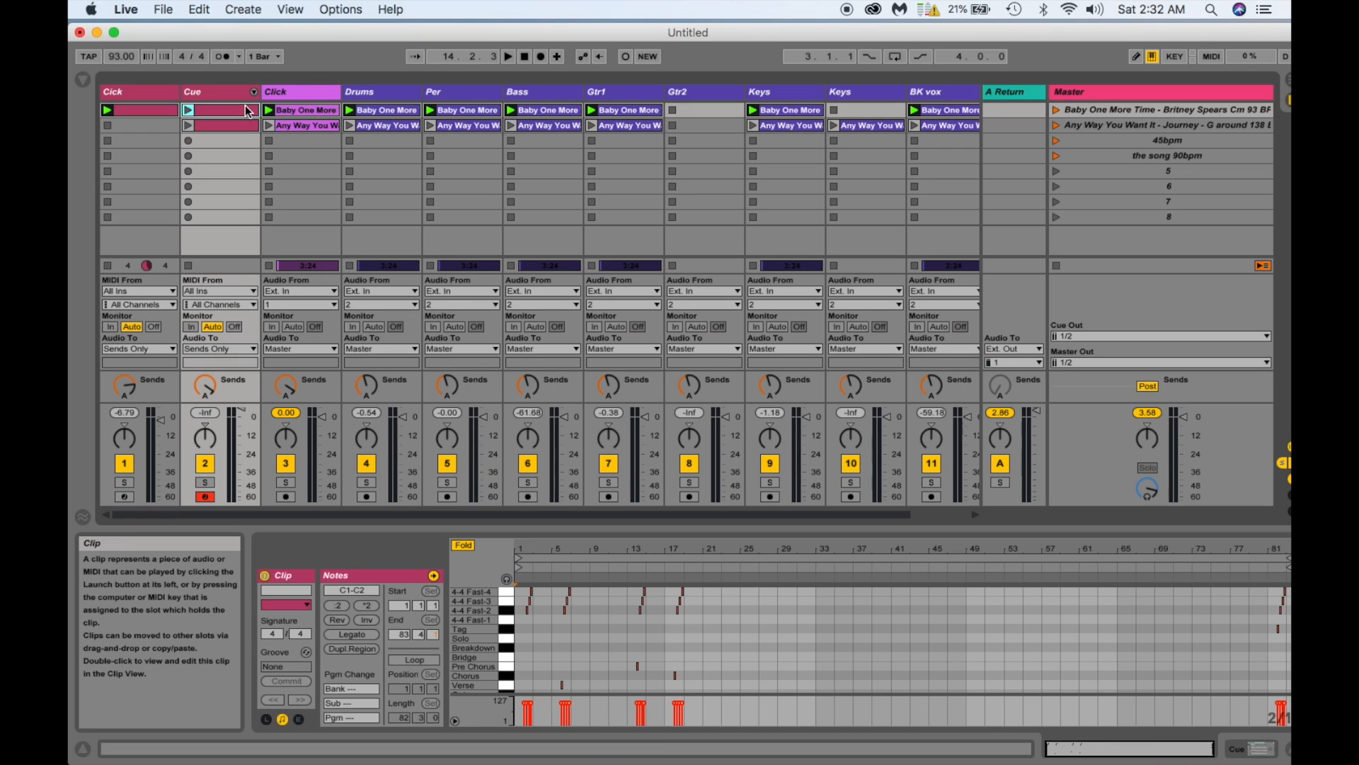
{"action": "left_click", "coordinate": [313, 110]}
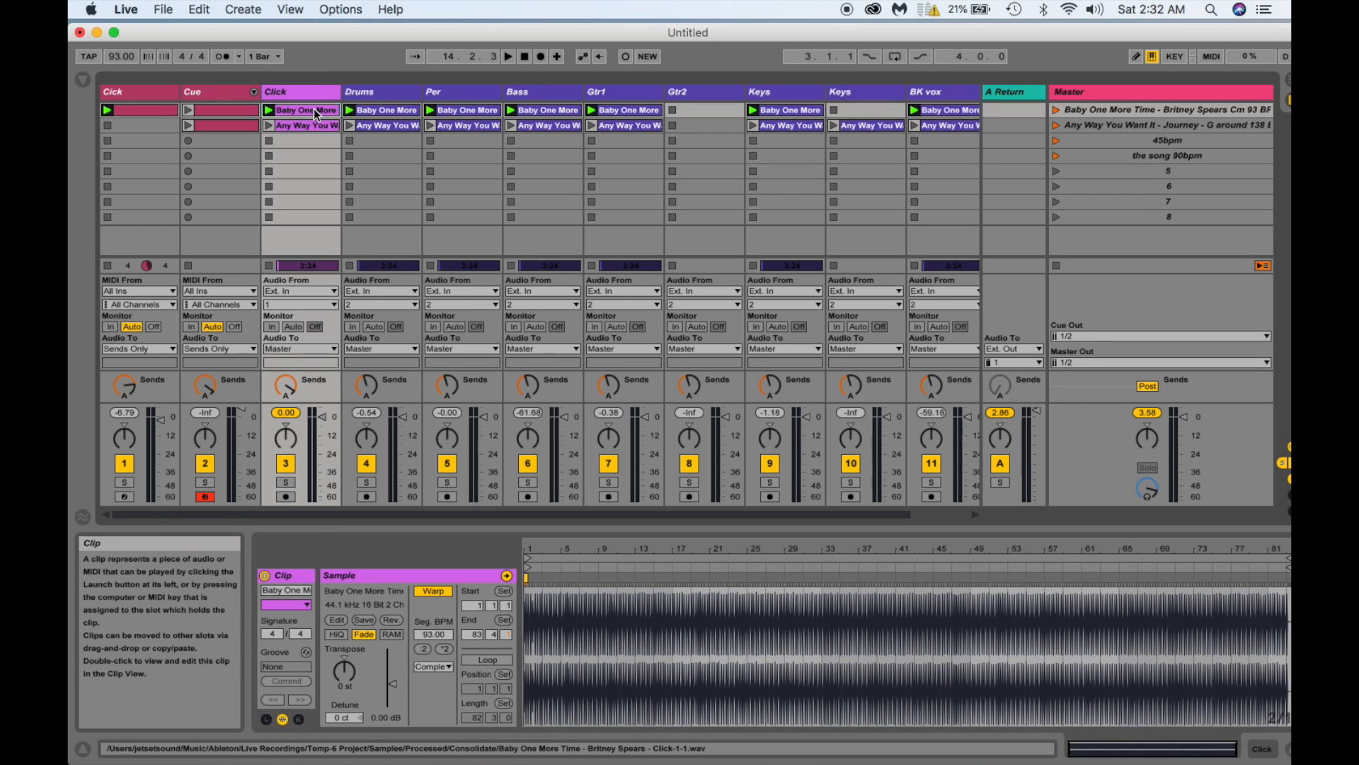
{"action": "key", "text": "0"}
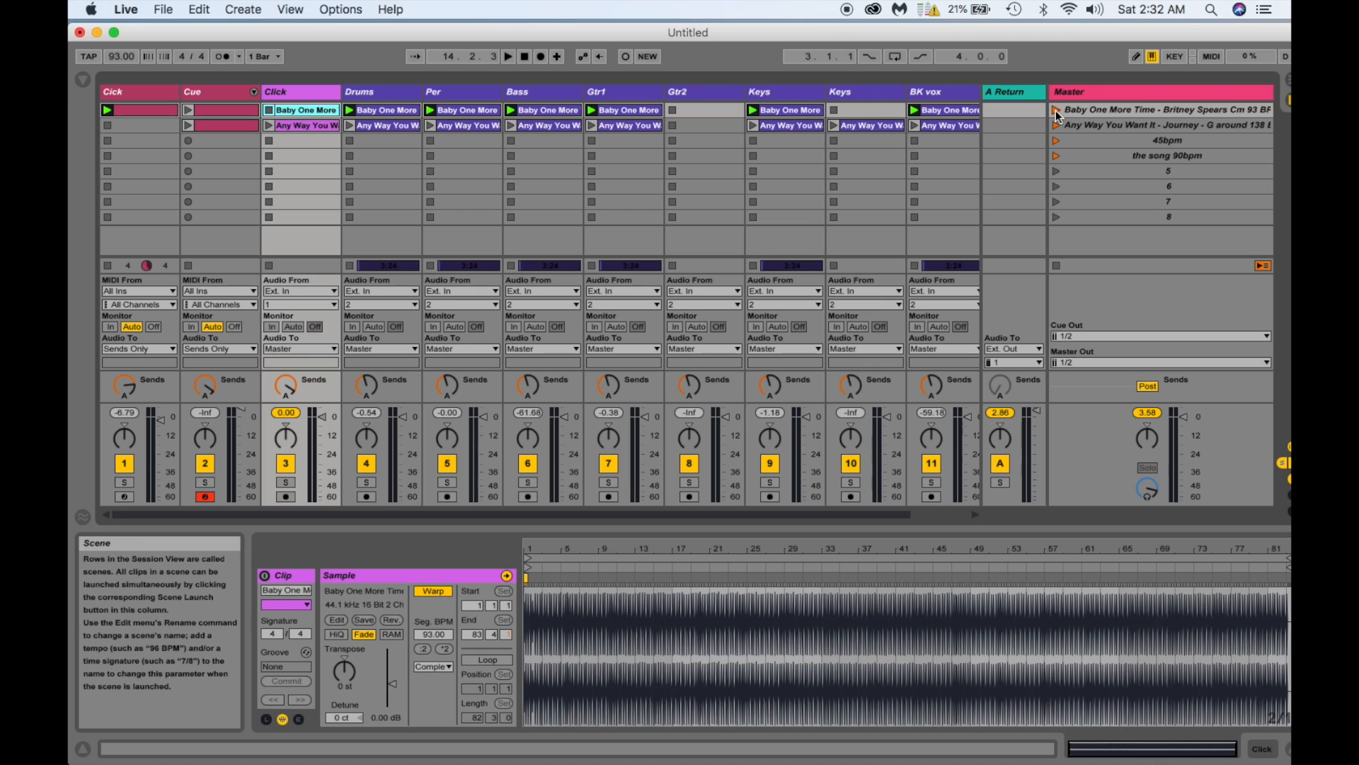
Launch the Baby One More Time scene with the Cick loop and raise the Cick track's send A to 0 dB.
{"action": "left_click", "coordinate": [142, 112]}
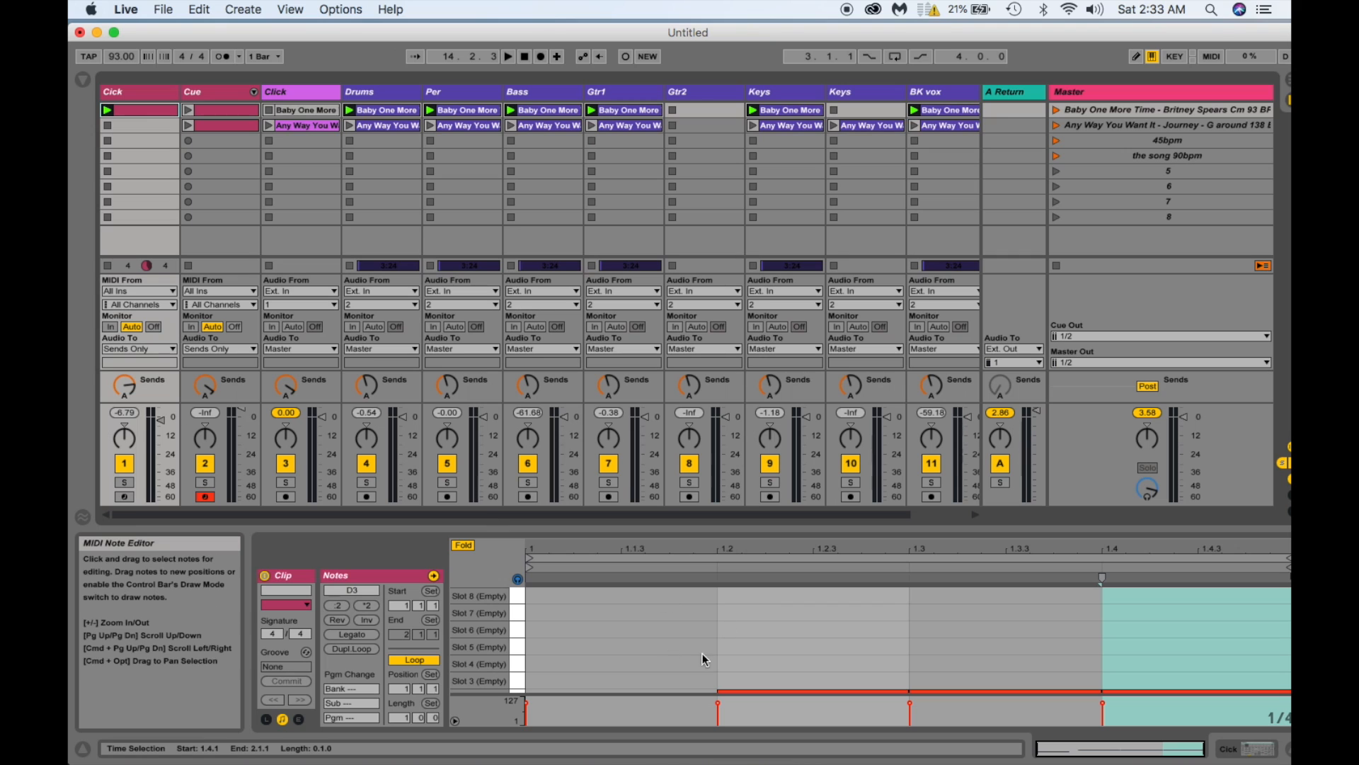
{"action": "left_click", "coordinate": [1057, 111]}
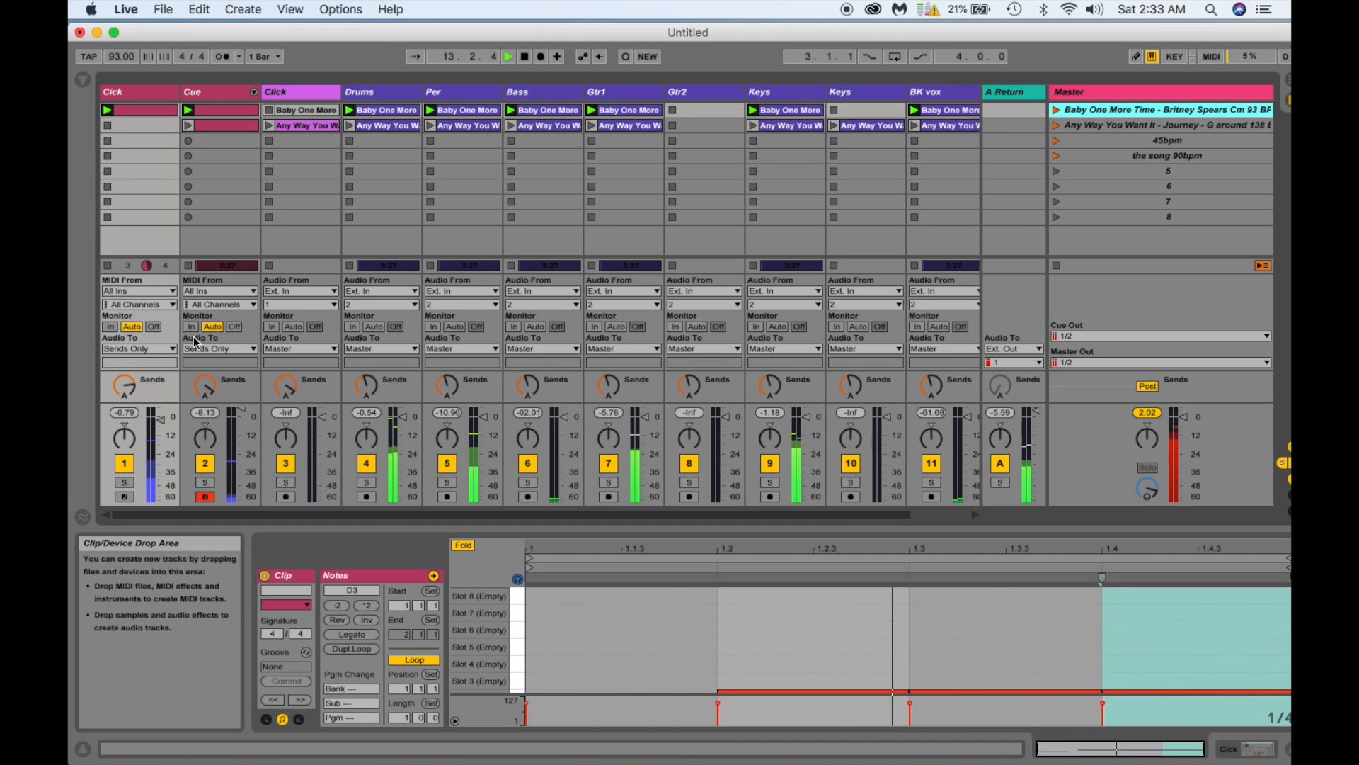
{"action": "left_click_drag", "start_coordinate": [129, 389], "coordinate": [129, 347]}
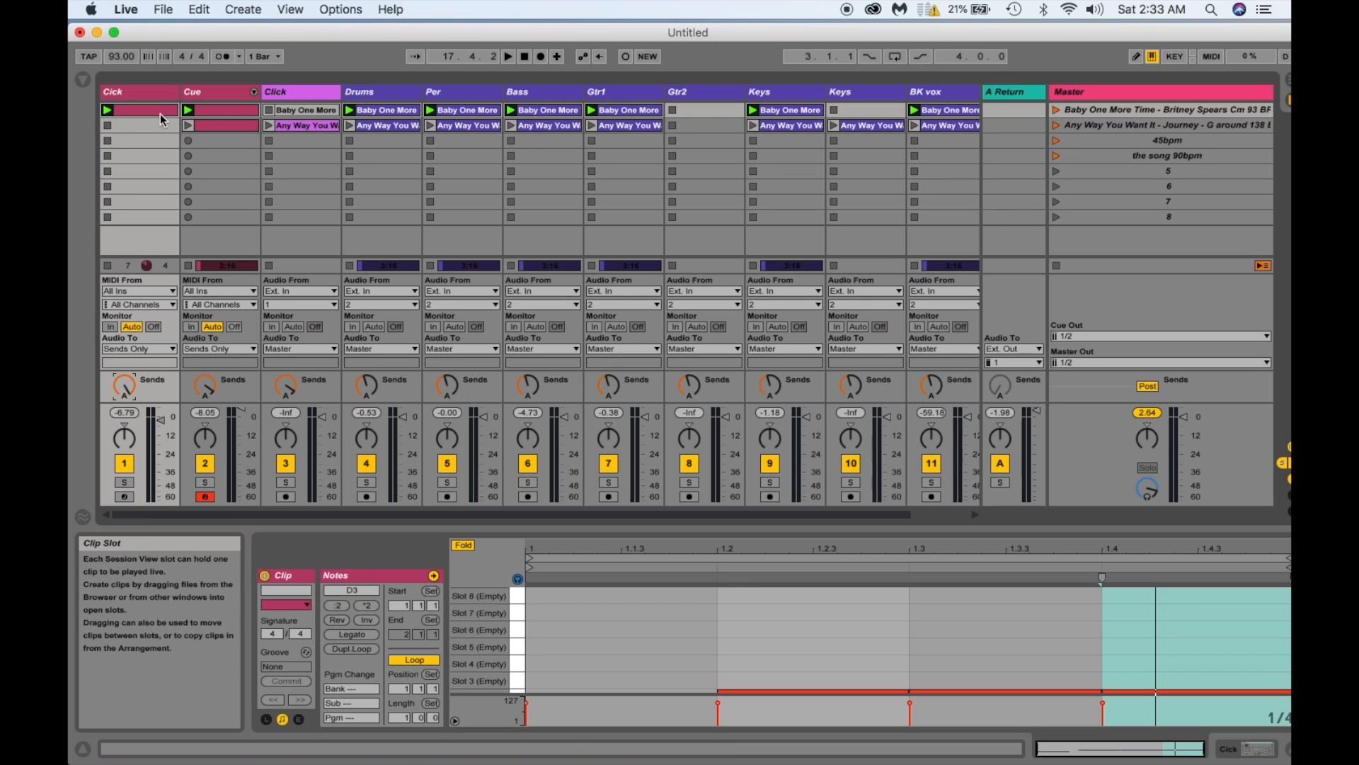
Delete all the selected Any Way You Want It clips from the Arrangement and return to Session View.
{"action": "key", "text": "Tab"}
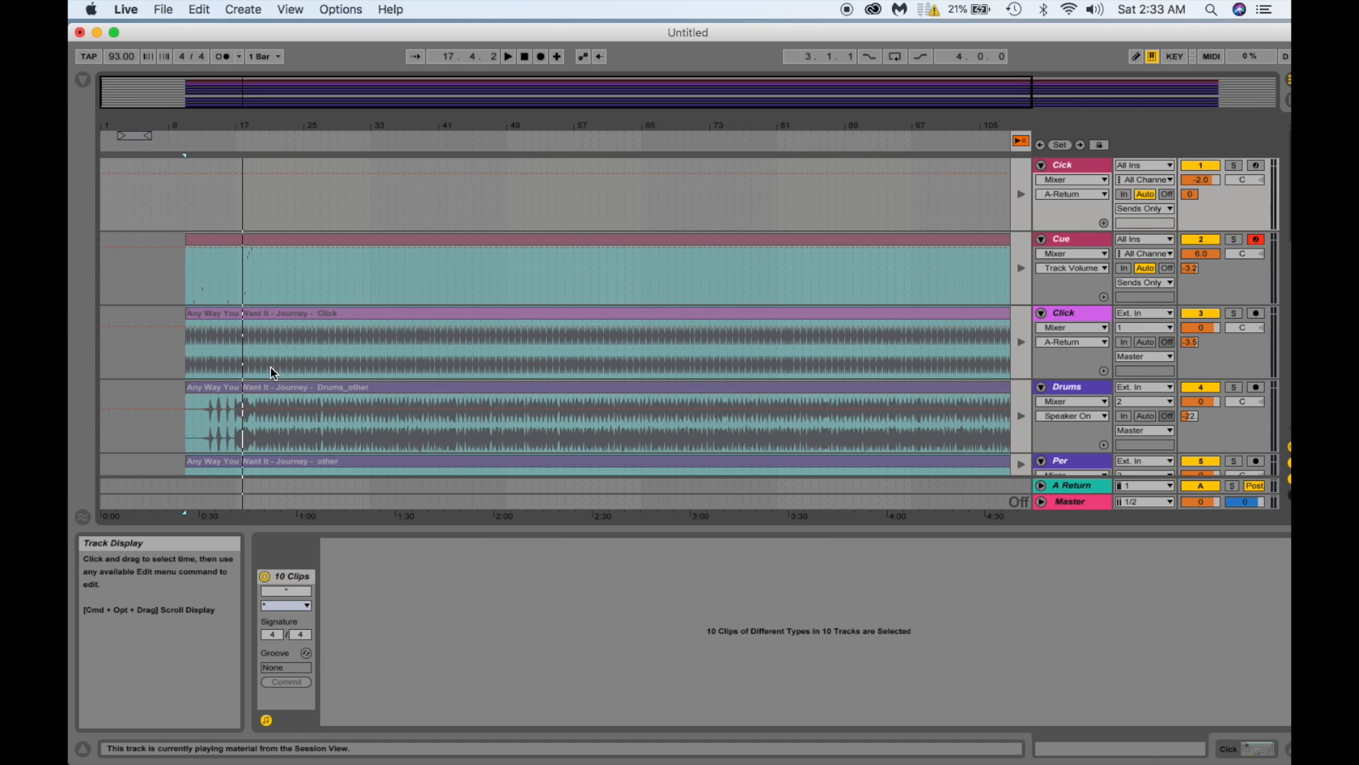
{"action": "key", "text": "Delete"}
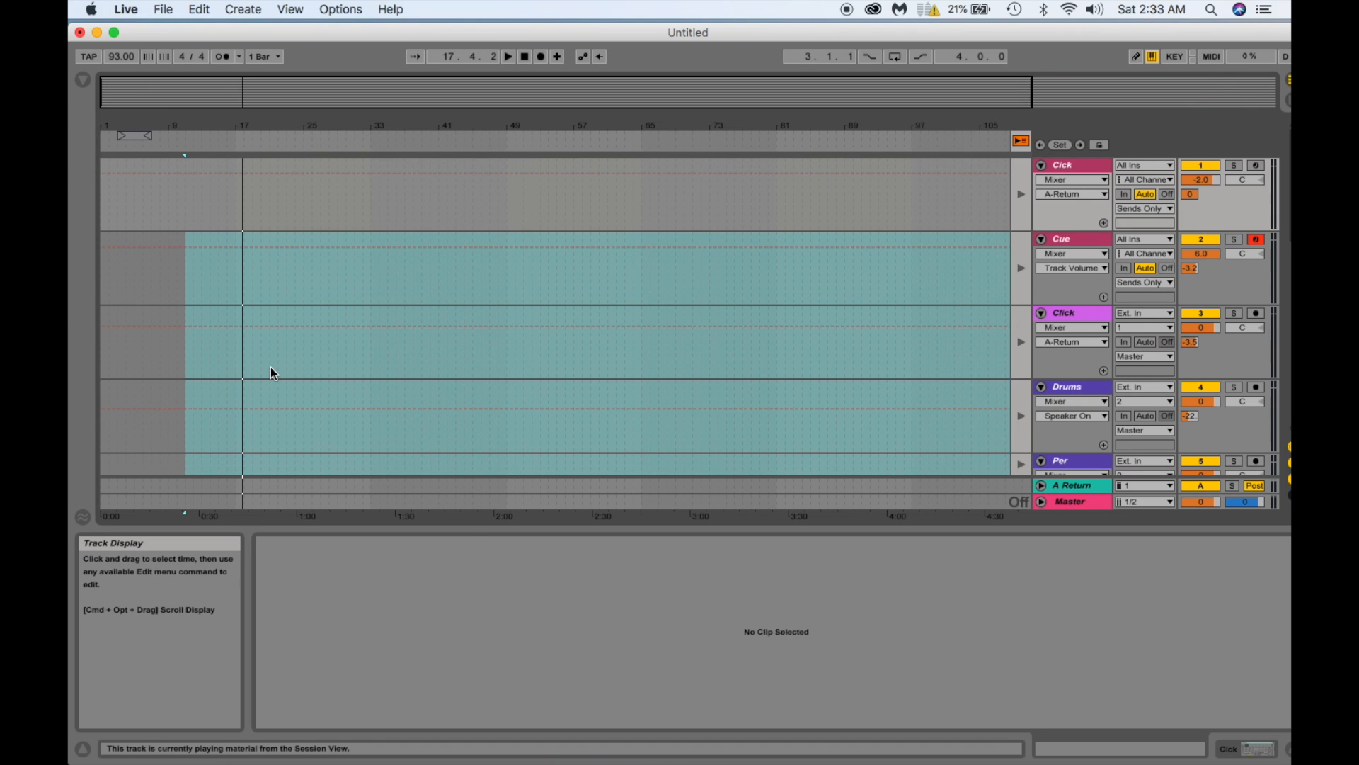
{"action": "key", "text": "Tab"}
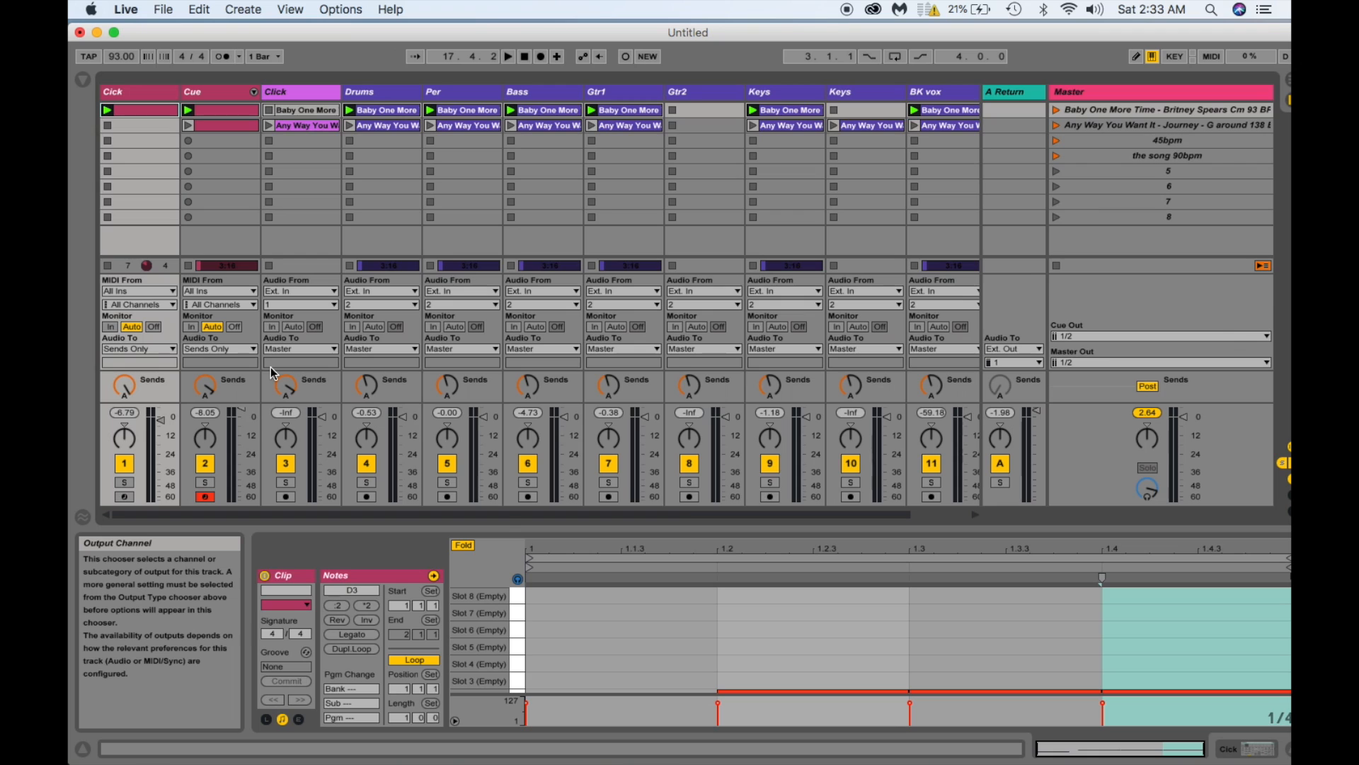
Set the Arrangement's fixed grid to 1/4.
{"action": "key", "text": "Tab"}
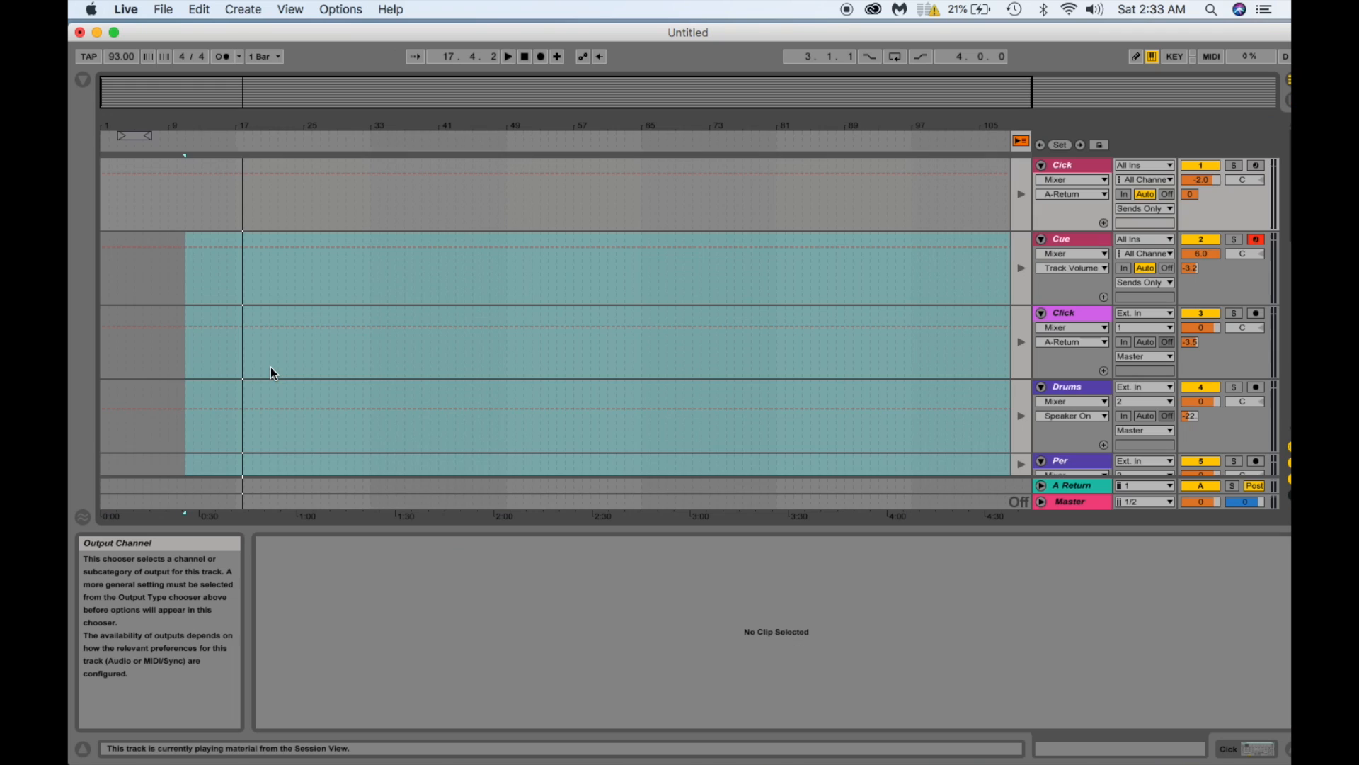
{"action": "right_click", "coordinate": [391, 269]}
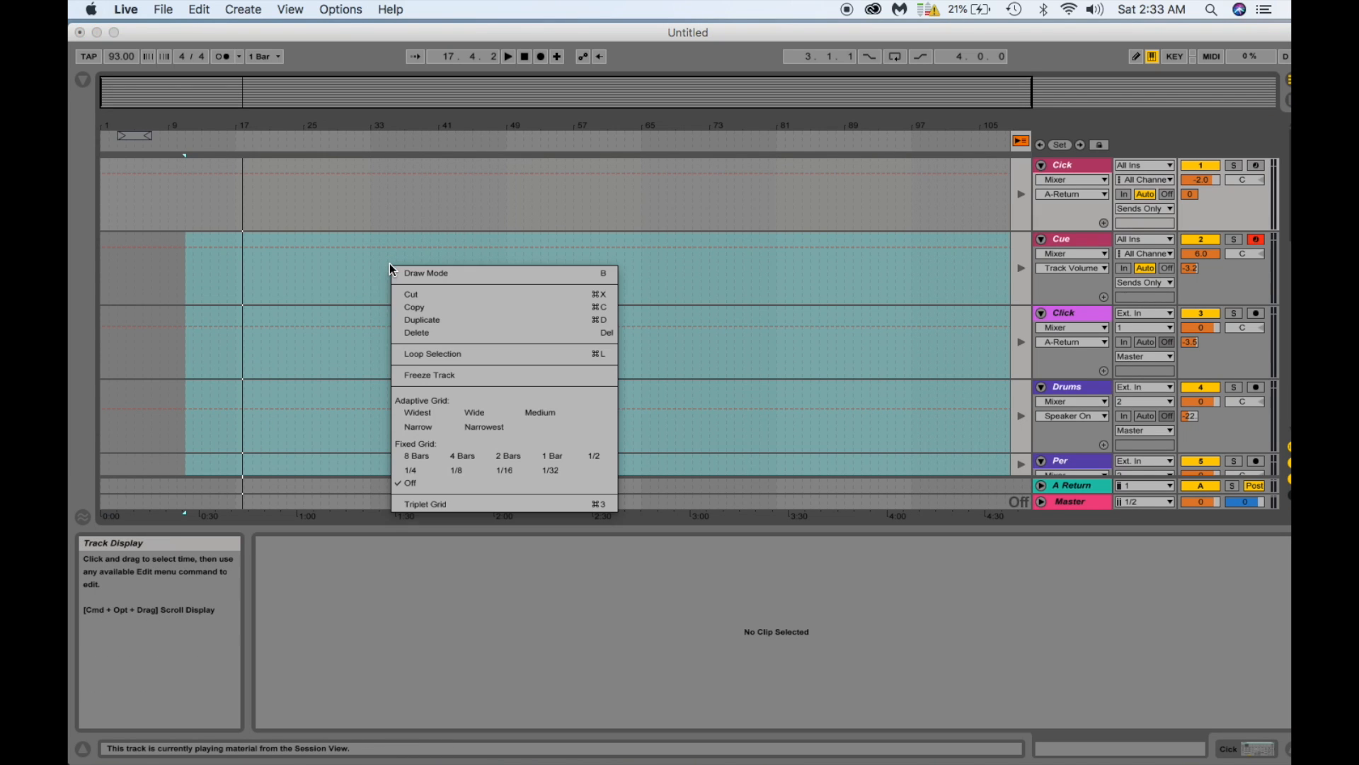
{"action": "left_click", "coordinate": [411, 470]}
Copy all Baby One More Time scene clips, Cick through Lead Vox, into the Arrangement at bar 11 and return playback to the Arrangement.
{"action": "key", "text": "Tab"}
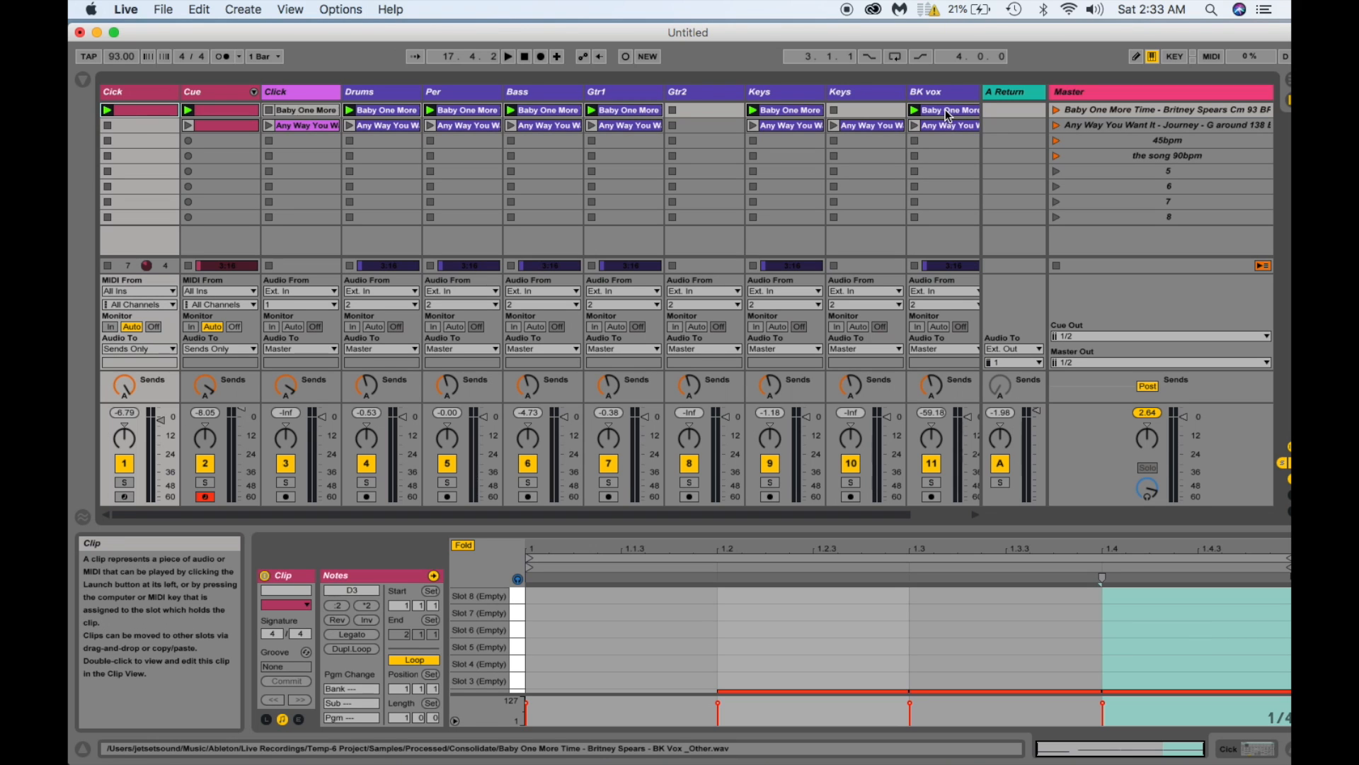
{"action": "scroll", "coordinate": [946, 112], "scroll_direction": "right", "scroll_amount": 1}
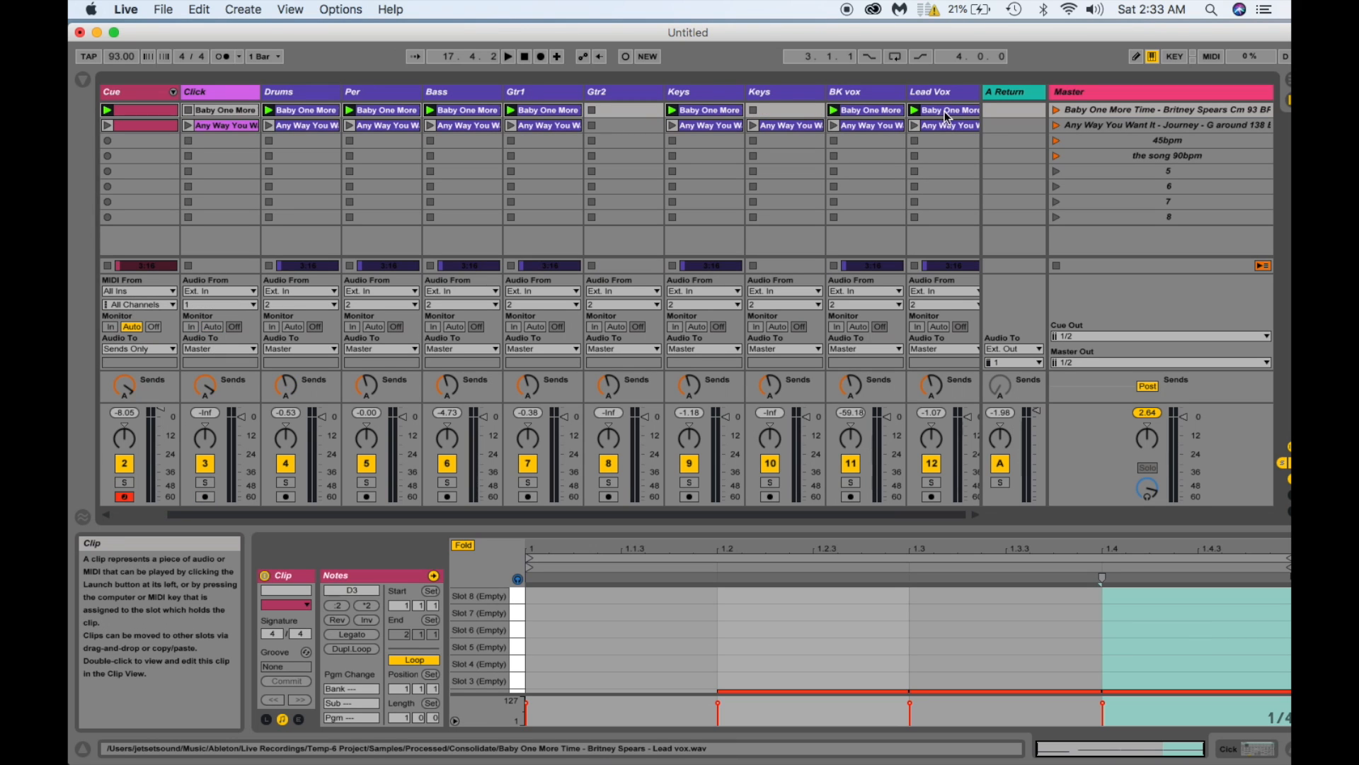
{"action": "left_click", "coordinate": [945, 111], "text": "shift"}
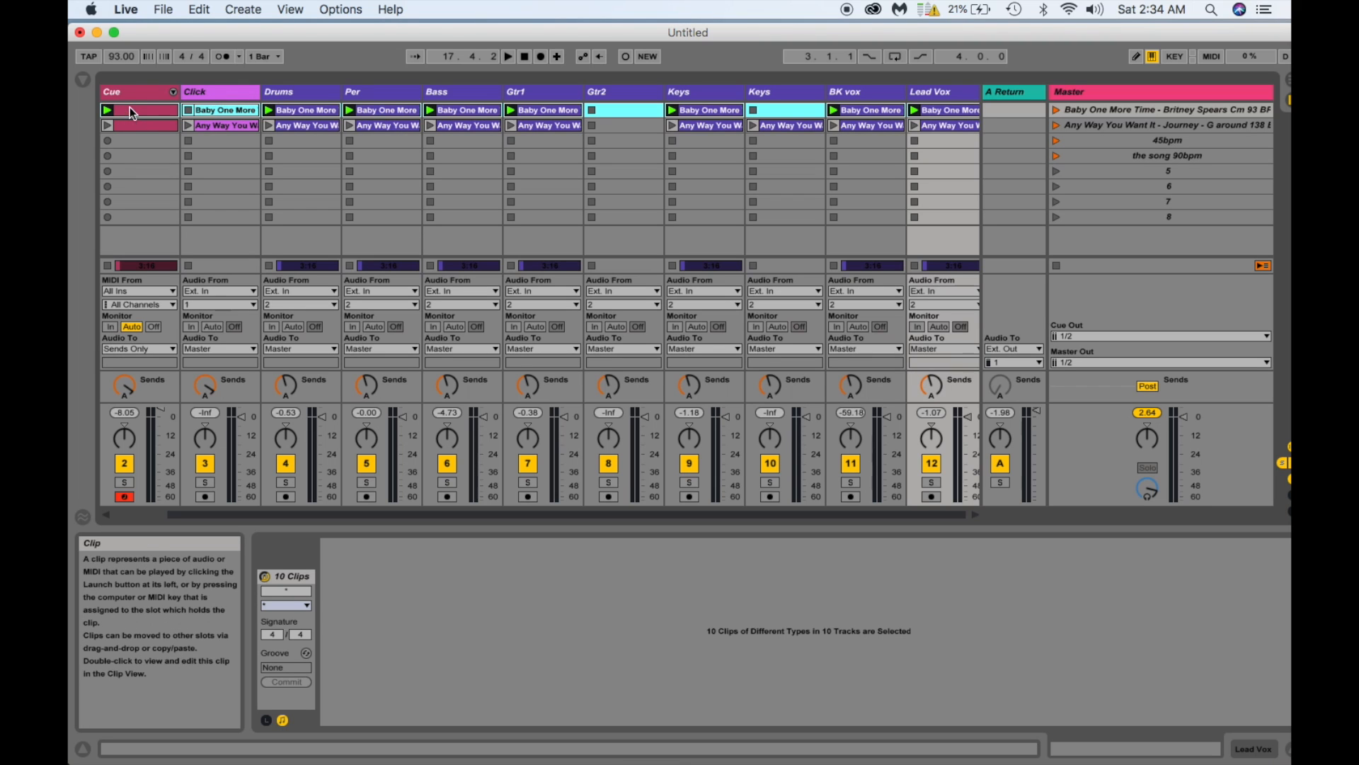
{"action": "scroll", "coordinate": [159, 109], "scroll_direction": "left", "scroll_amount": 2}
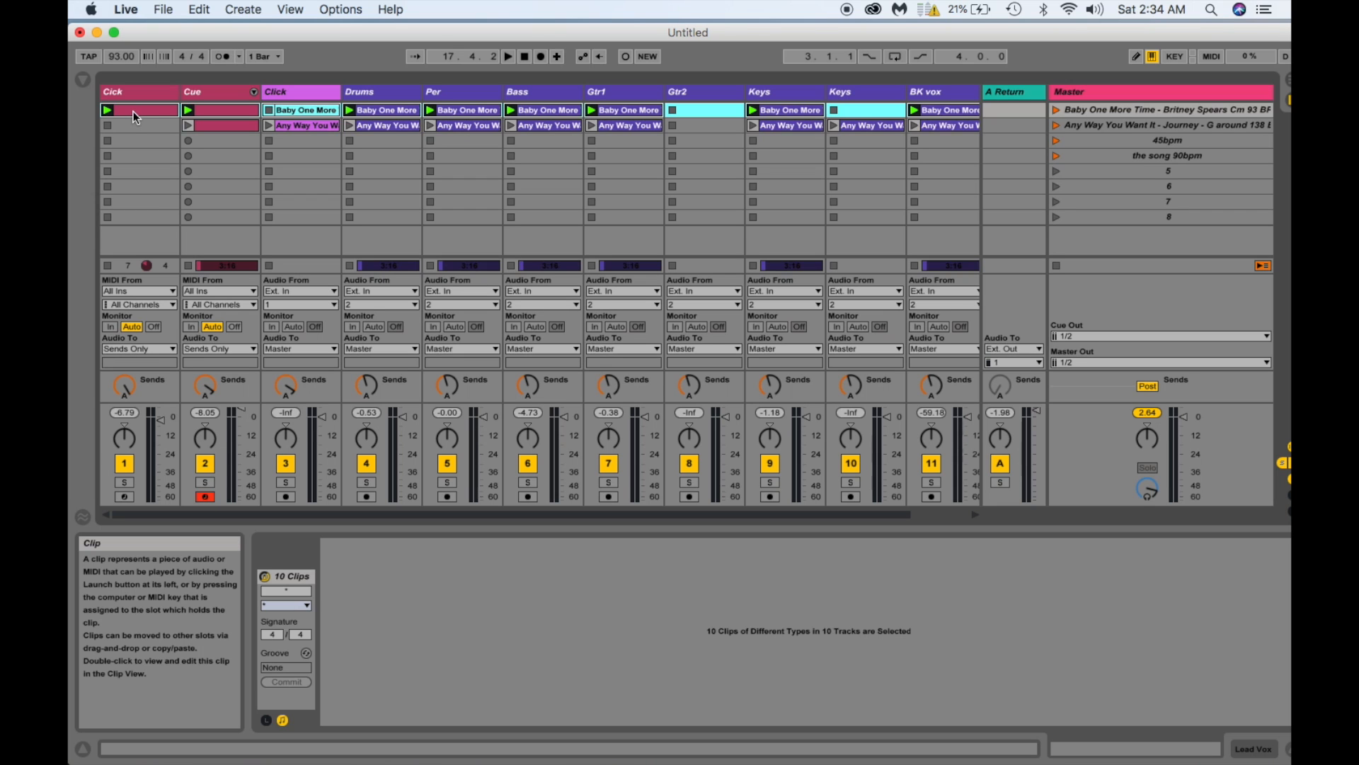
{"action": "key", "text": "Tab"}
{"action": "left_click_drag", "start_coordinate": [133, 112], "coordinate": [185, 221]}
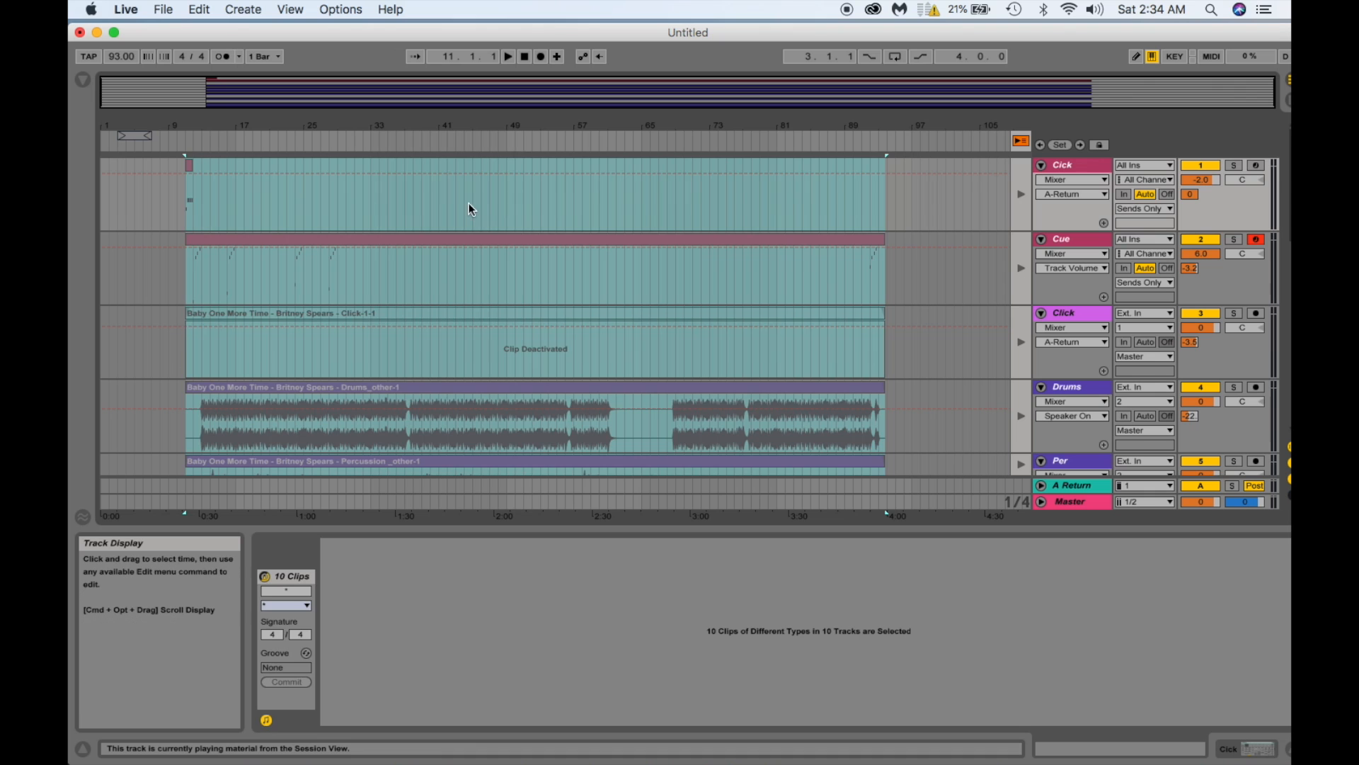
{"action": "left_click", "coordinate": [447, 198]}
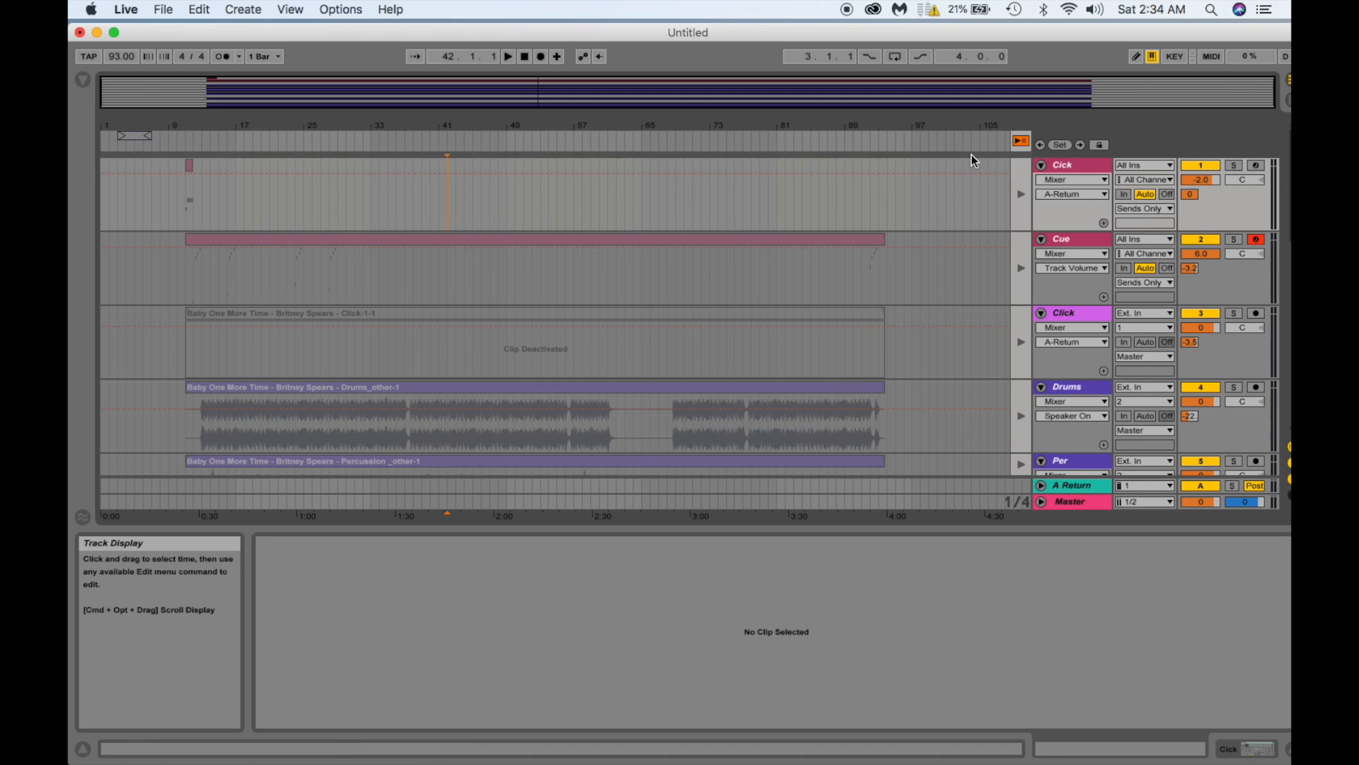
{"action": "left_click", "coordinate": [1019, 142]}
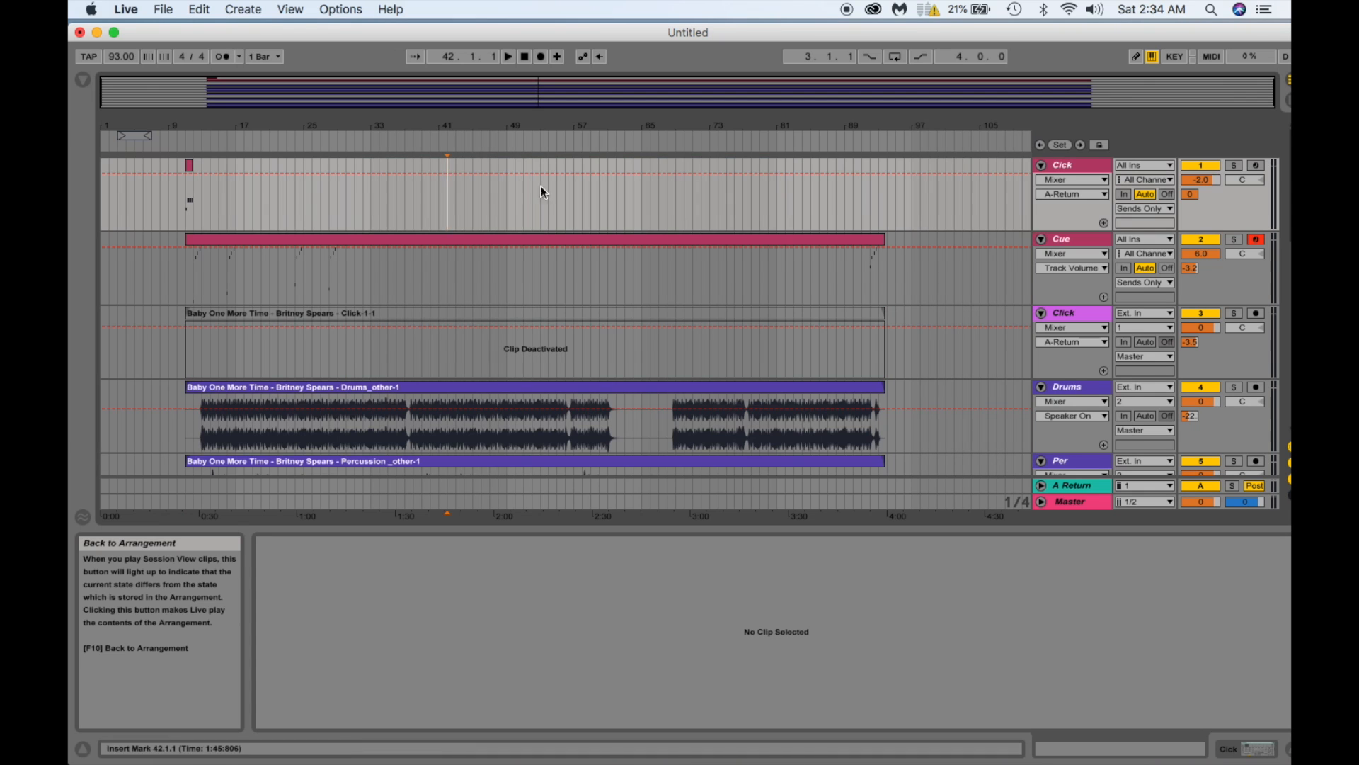
Reactivate the Arrangement's Baby One More Time Click clip and deactivate it again.
{"action": "left_click", "coordinate": [352, 312]}
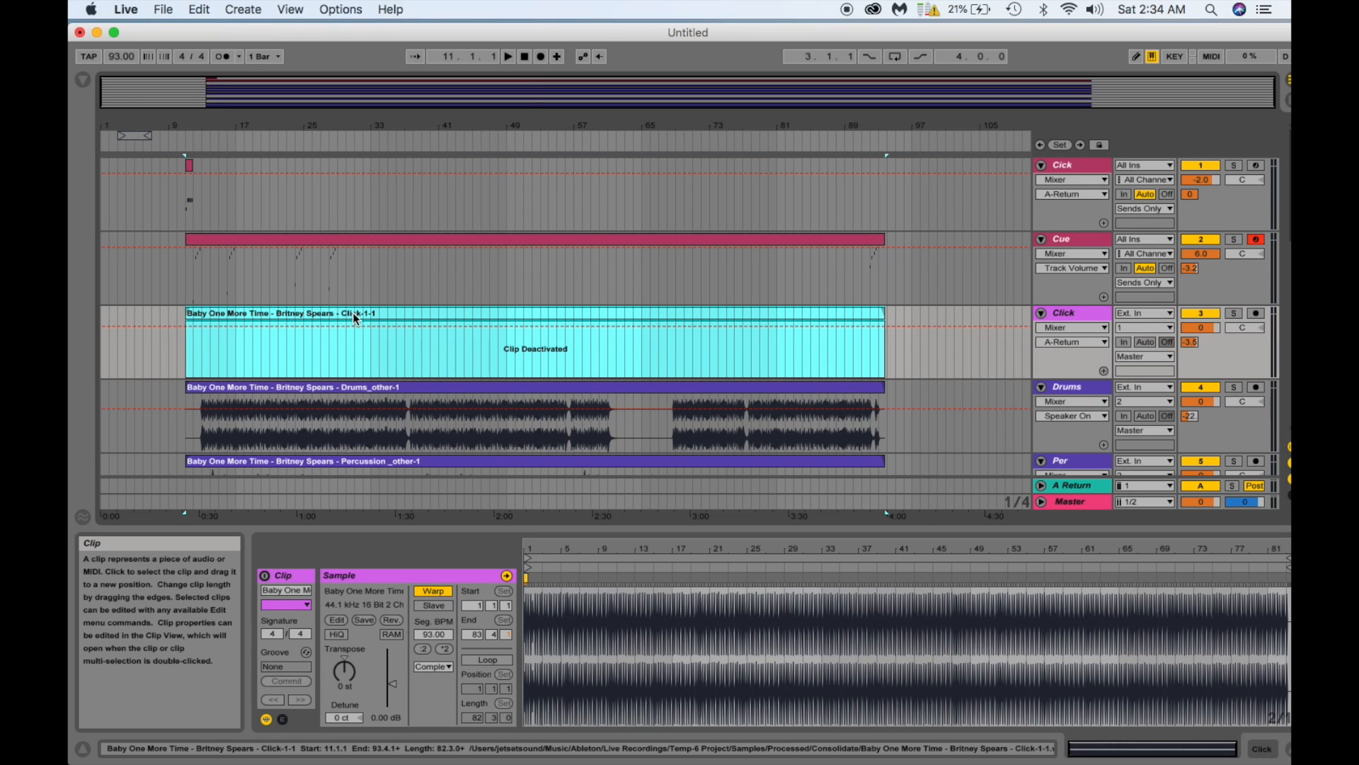
{"action": "key", "text": "0"}
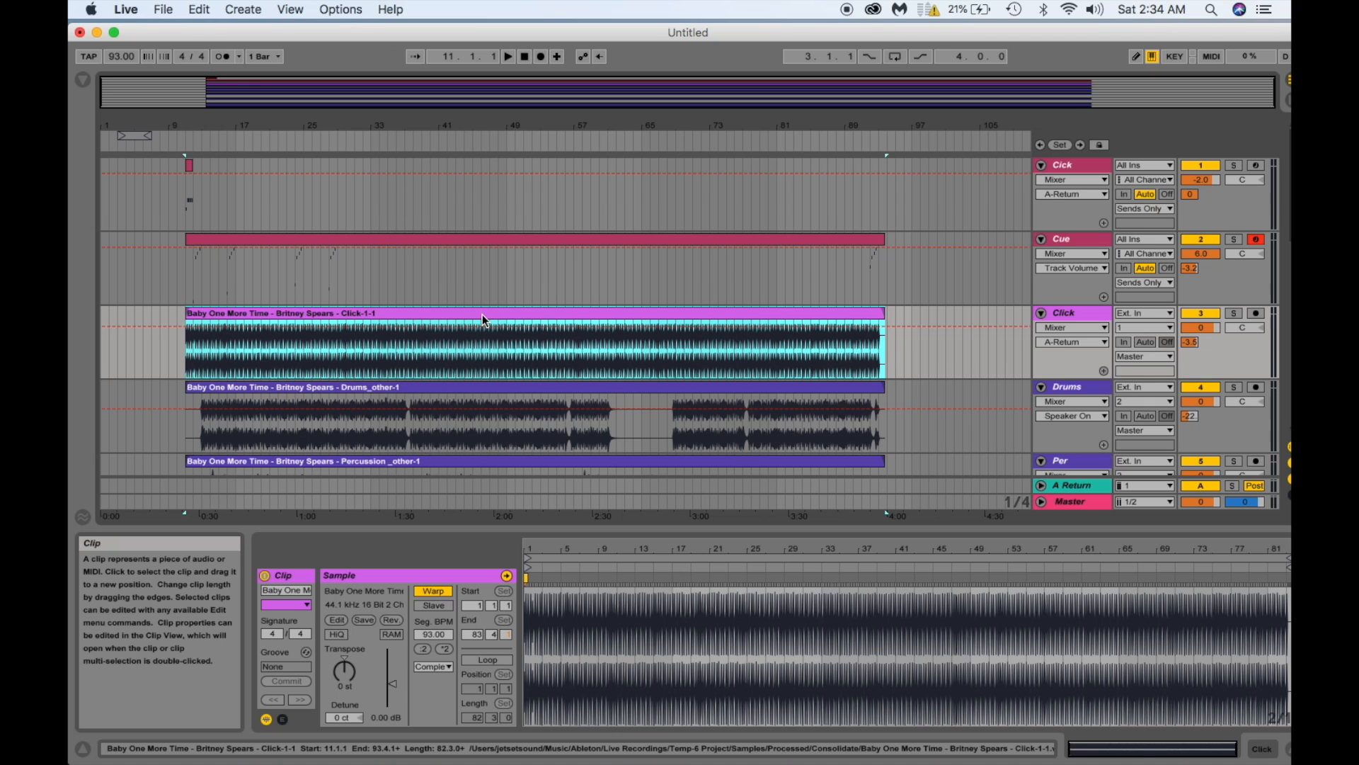
{"action": "key", "text": "0"}
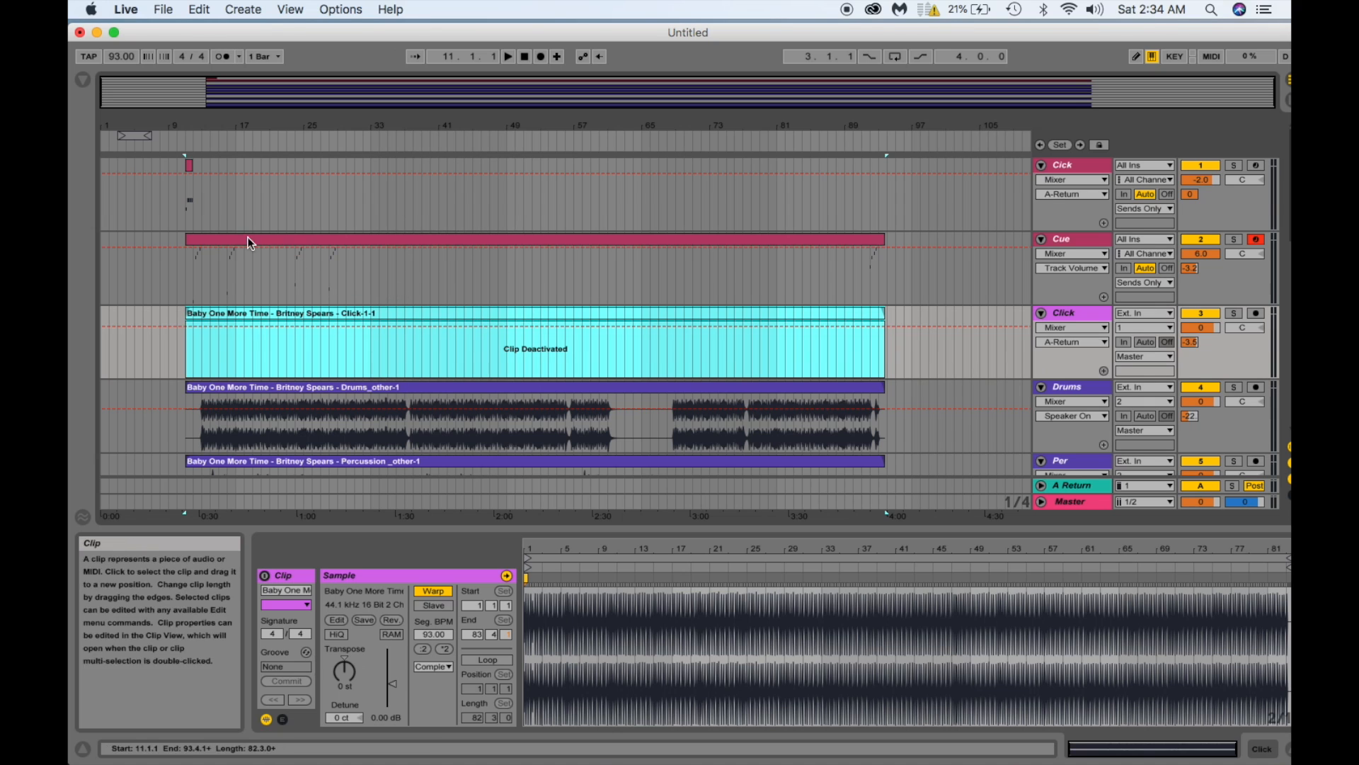
Extend the one-bar looping Cick clip in the Arrangement to the song's end at 93.4.1.
{"action": "left_click_drag", "start_coordinate": [195, 117], "coordinate": [195, 121]}
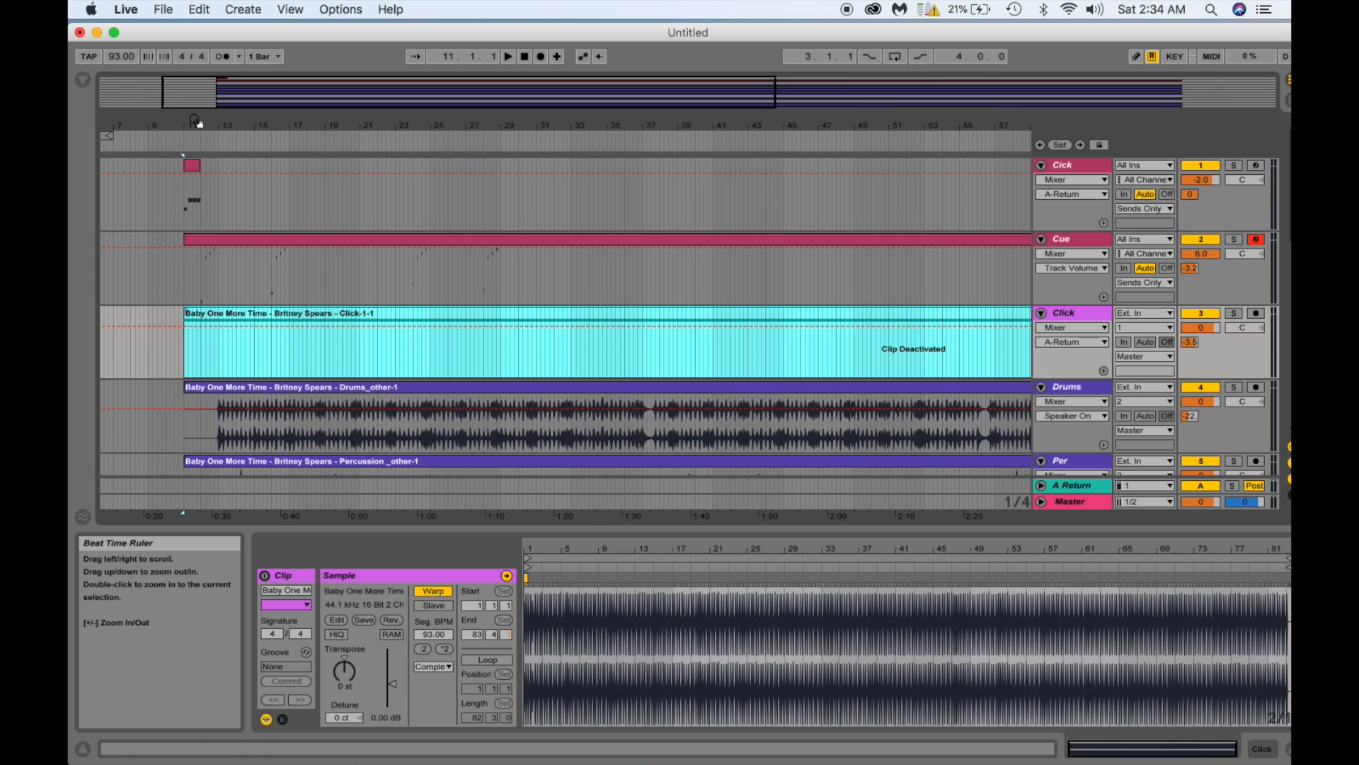
{"action": "left_click", "coordinate": [189, 160]}
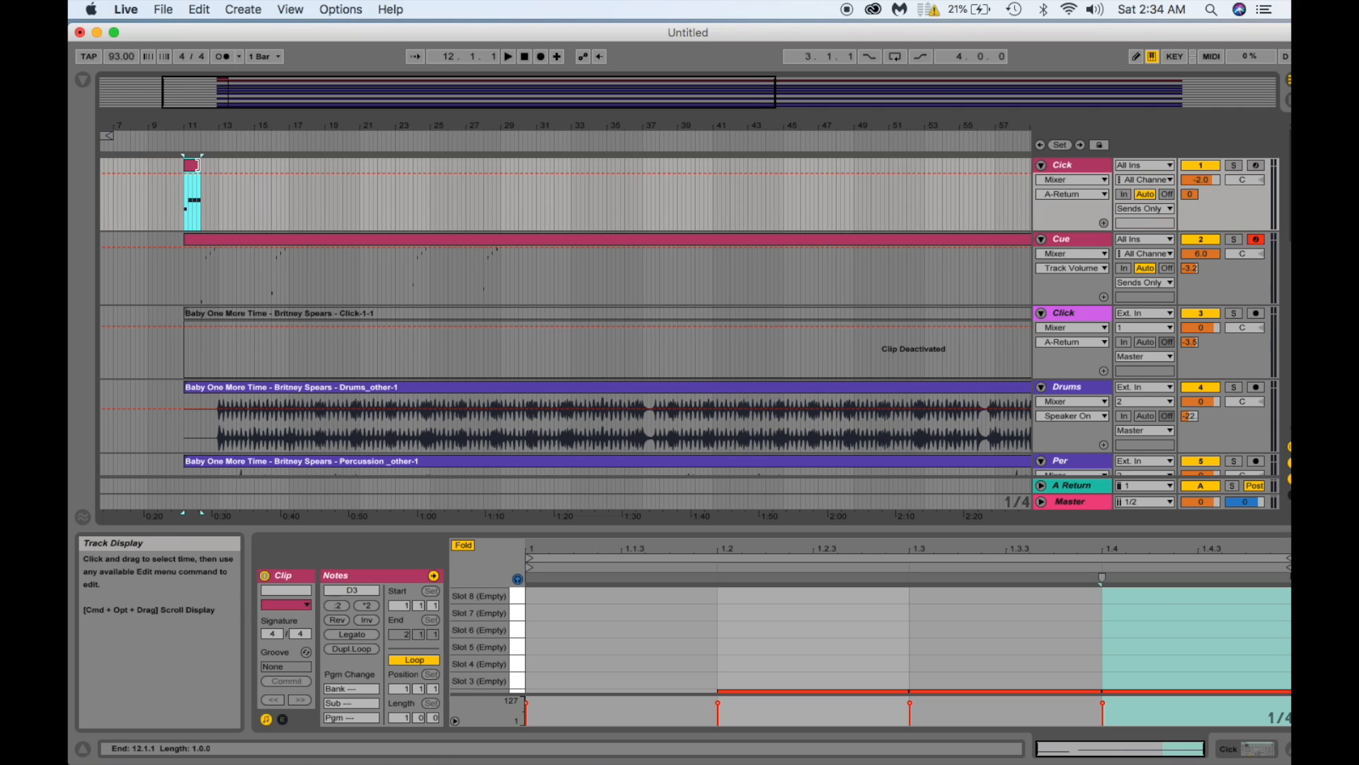
{"action": "left_click_drag", "start_coordinate": [199, 166], "coordinate": [402, 120]}
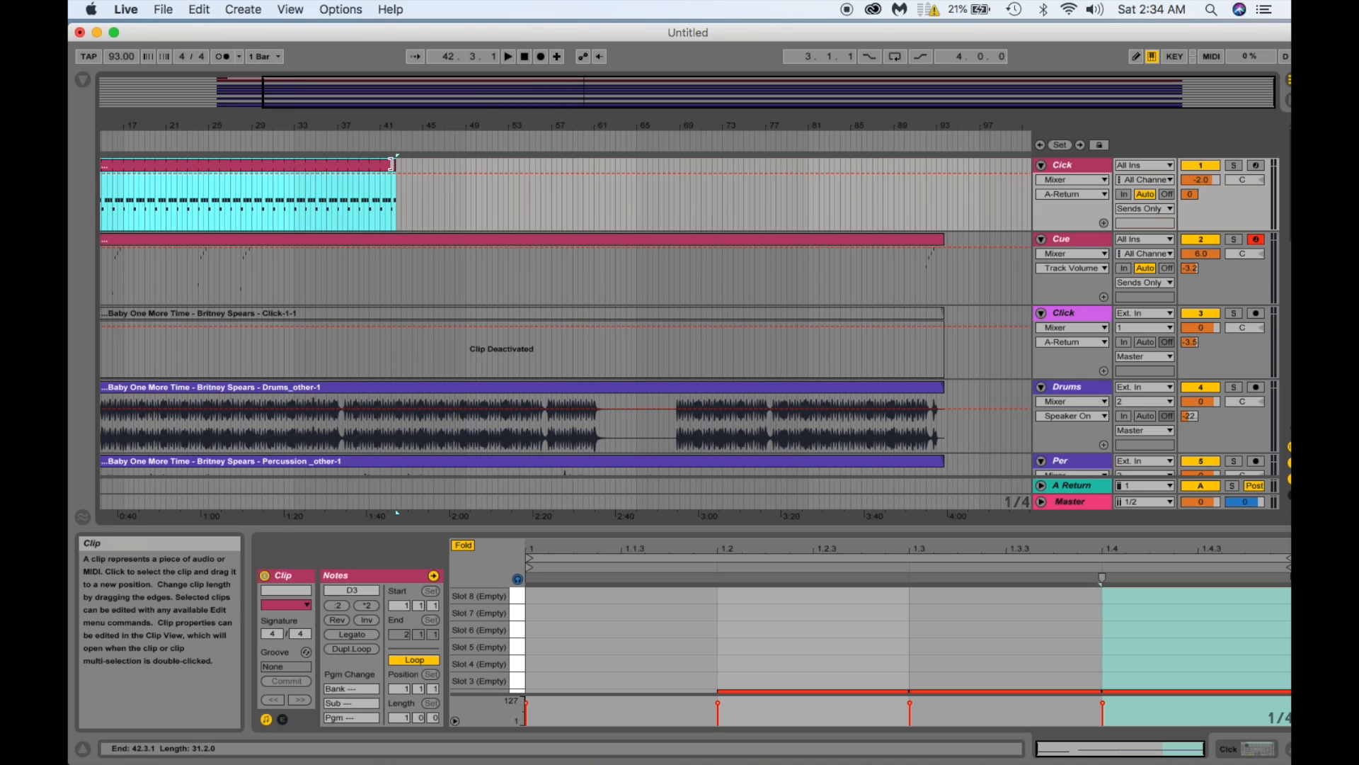
{"action": "left_click_drag", "start_coordinate": [398, 169], "coordinate": [943, 205]}
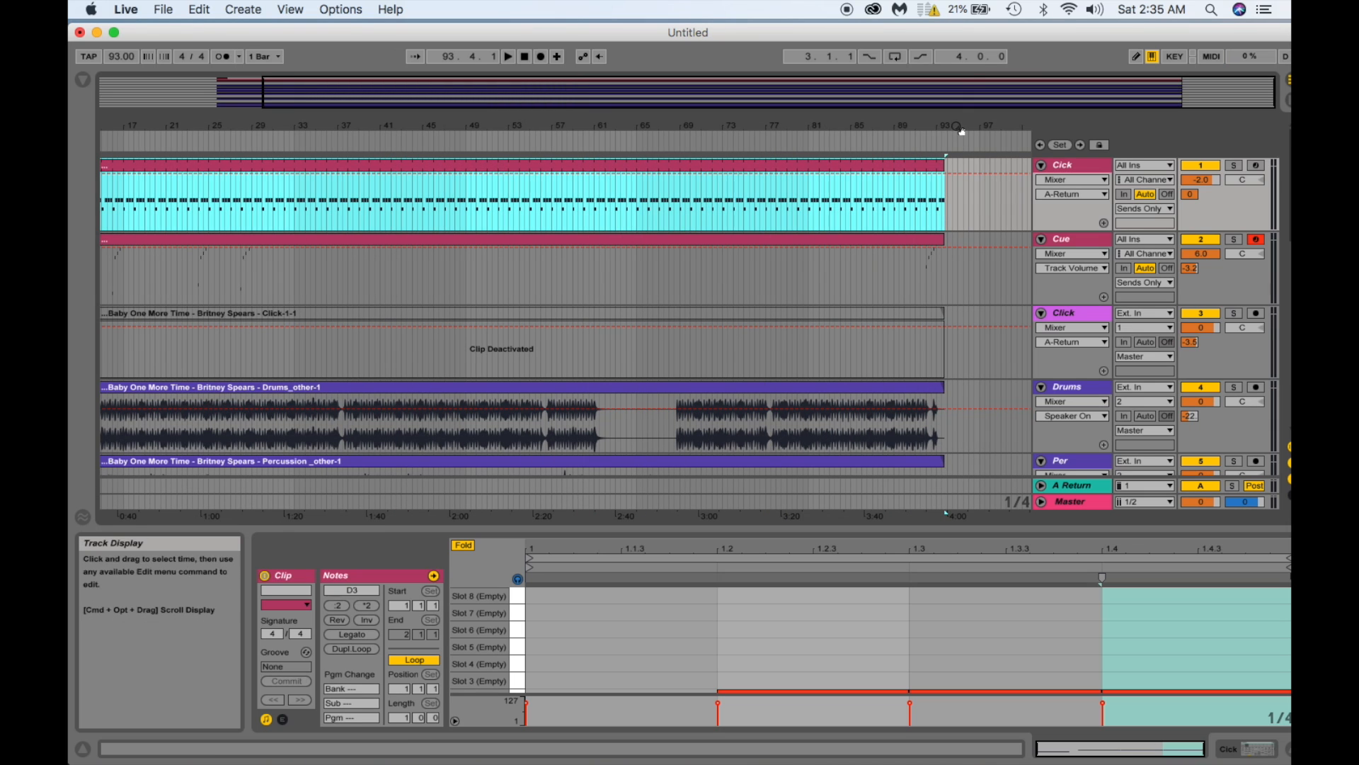
Audition the song's ending in the Arrangement and shorten the Cick clip to end at 93.1.1.
{"action": "left_click_drag", "start_coordinate": [951, 127], "coordinate": [950, 155]}
{"action": "left_click", "coordinate": [869, 143]}
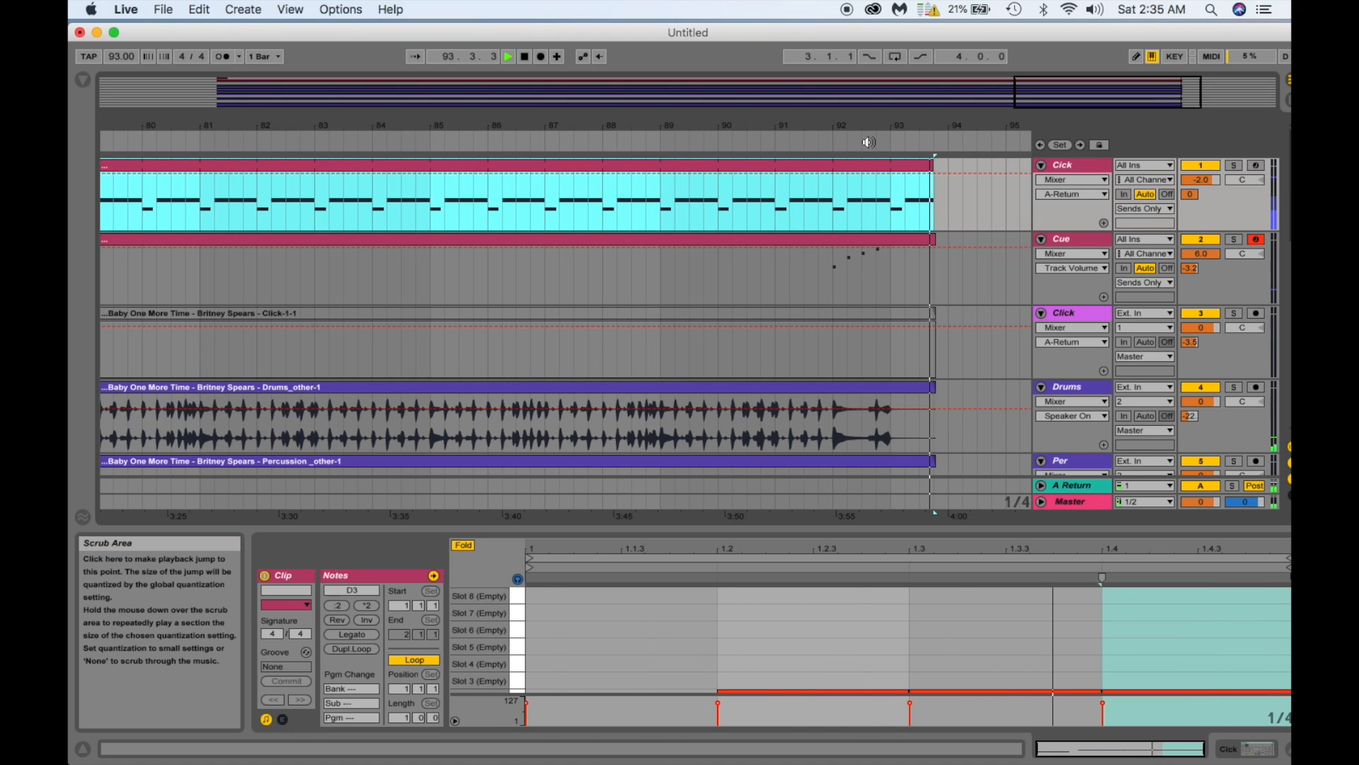
{"action": "key", "text": "space"}
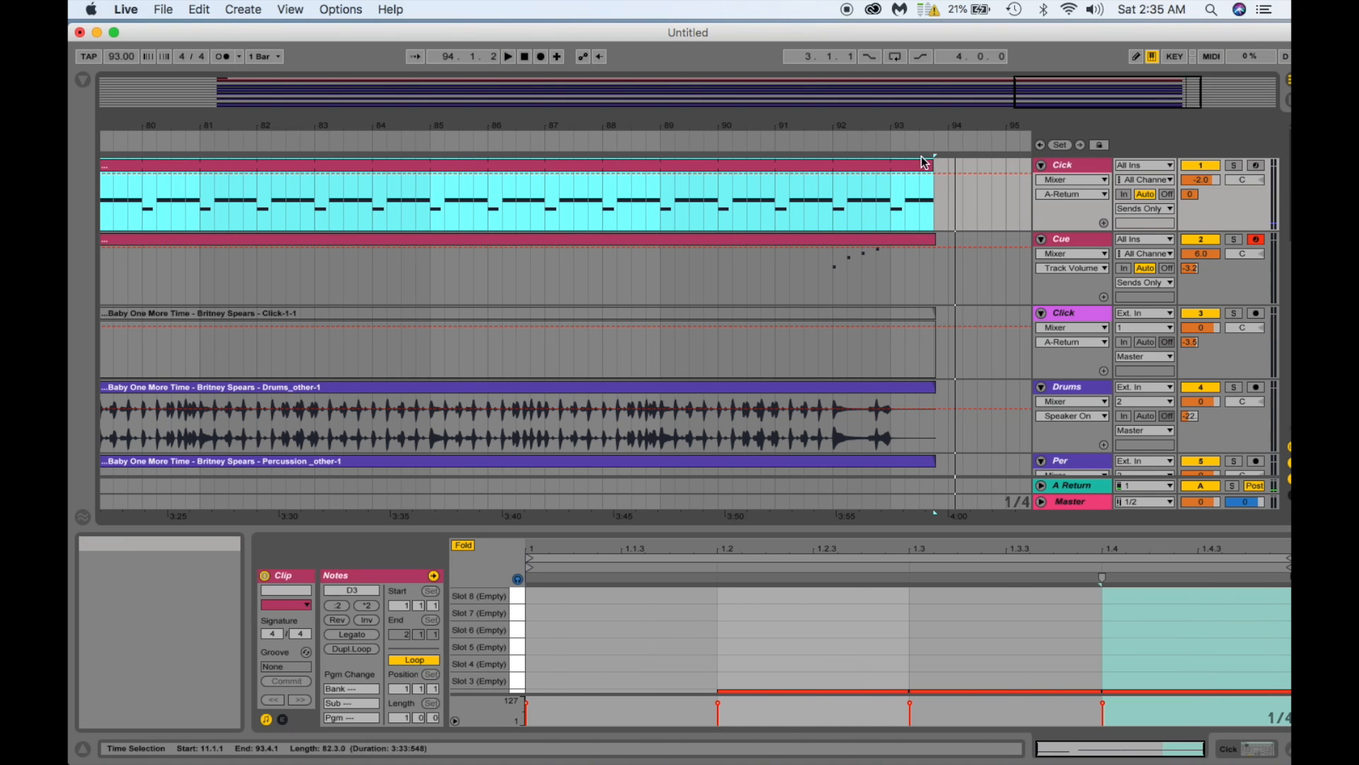
{"action": "left_click_drag", "start_coordinate": [929, 162], "coordinate": [891, 162]}
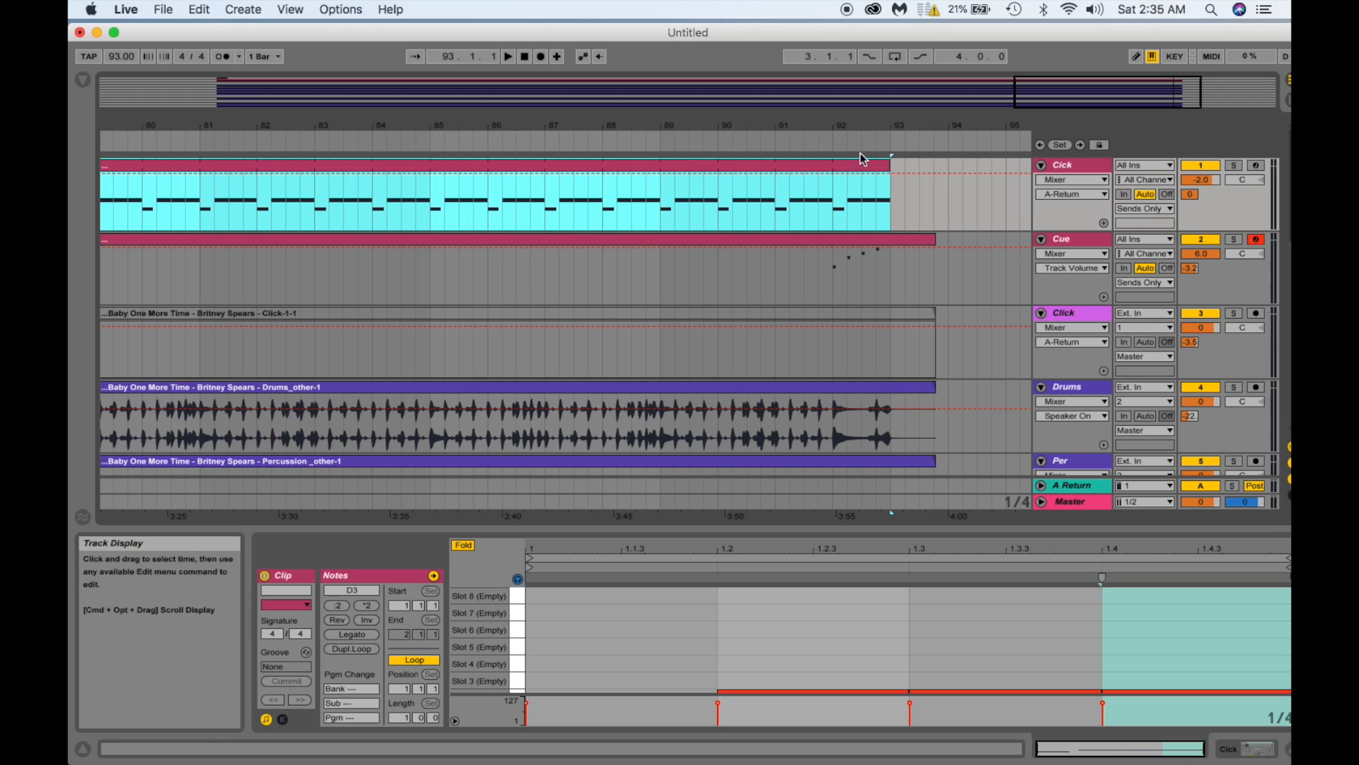
{"action": "left_click", "coordinate": [809, 145]}
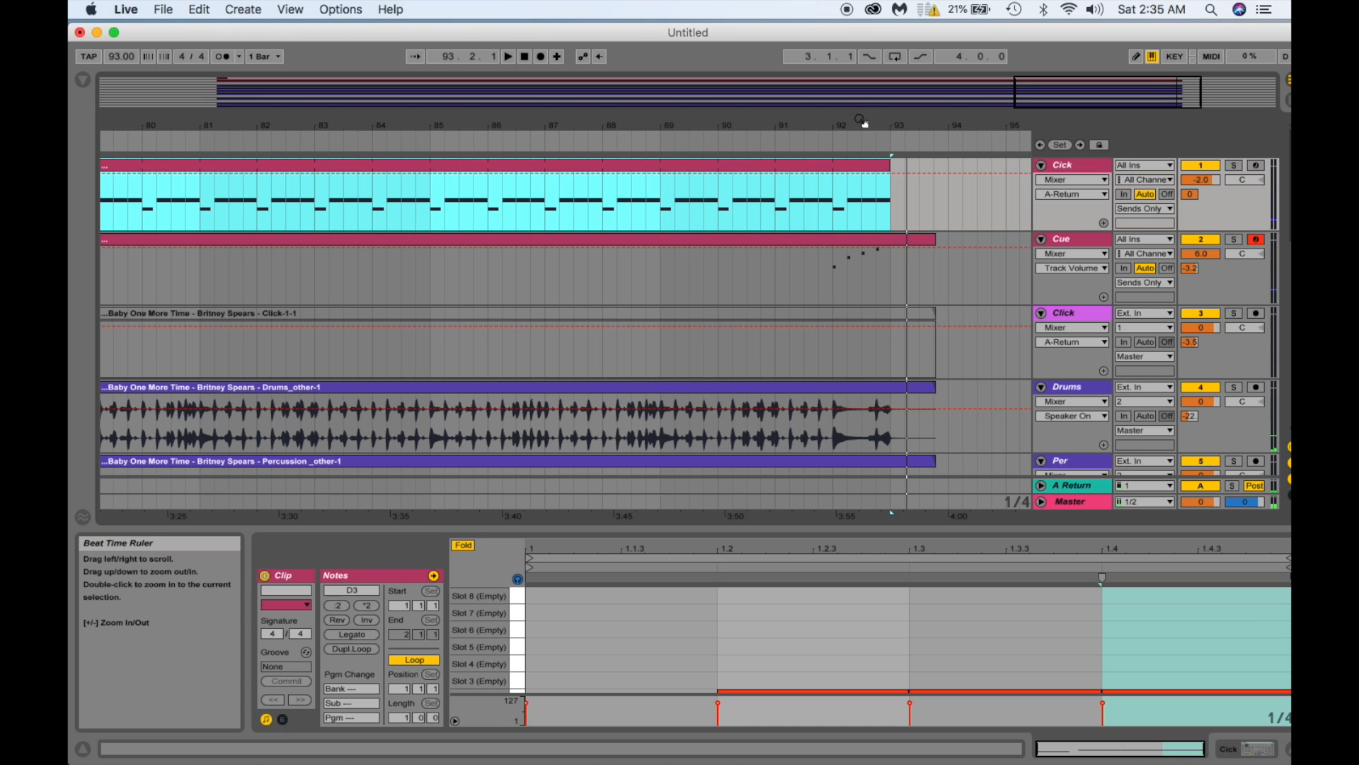
{"action": "left_click_drag", "start_coordinate": [860, 129], "coordinate": [945, 120]}
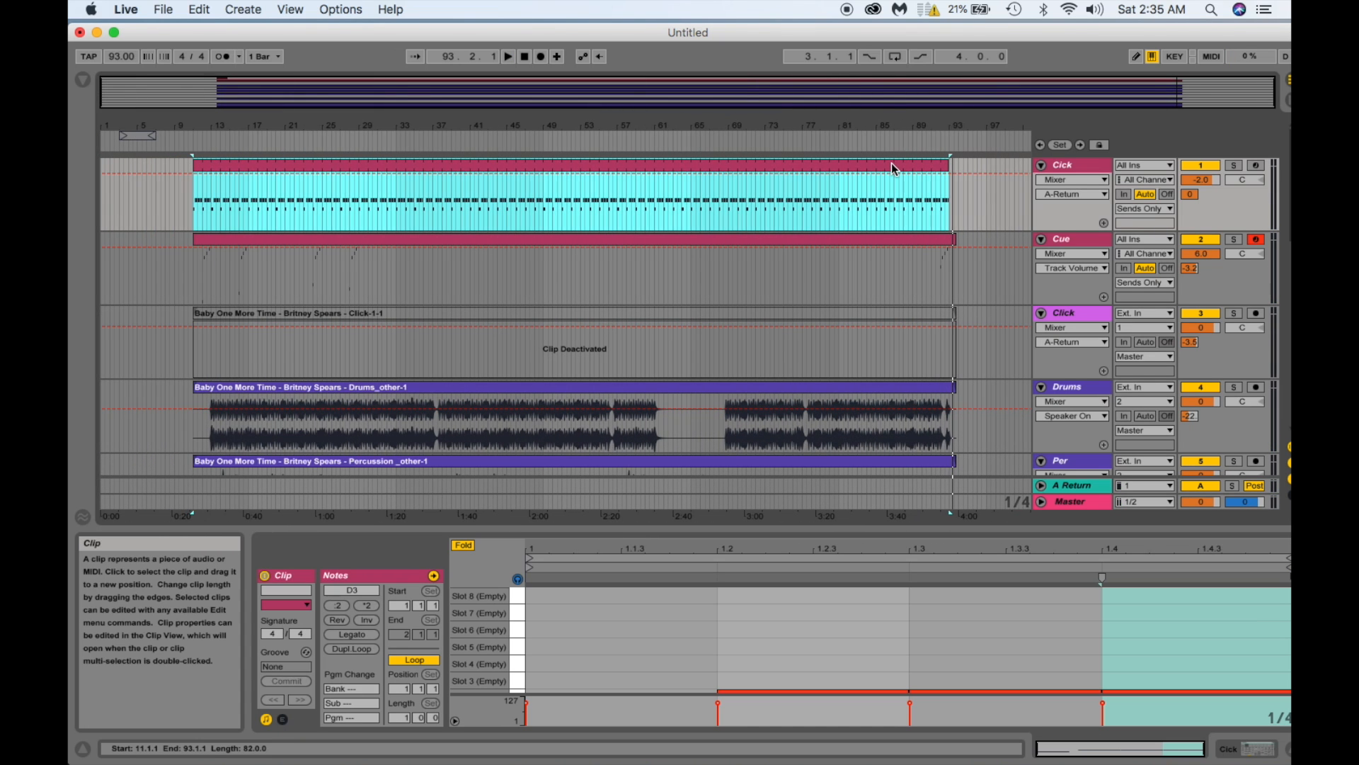
Consolidate the Cick and Cue clips in the Arrangement over the same full song length.
{"action": "left_click", "coordinate": [898, 242], "text": "shift"}
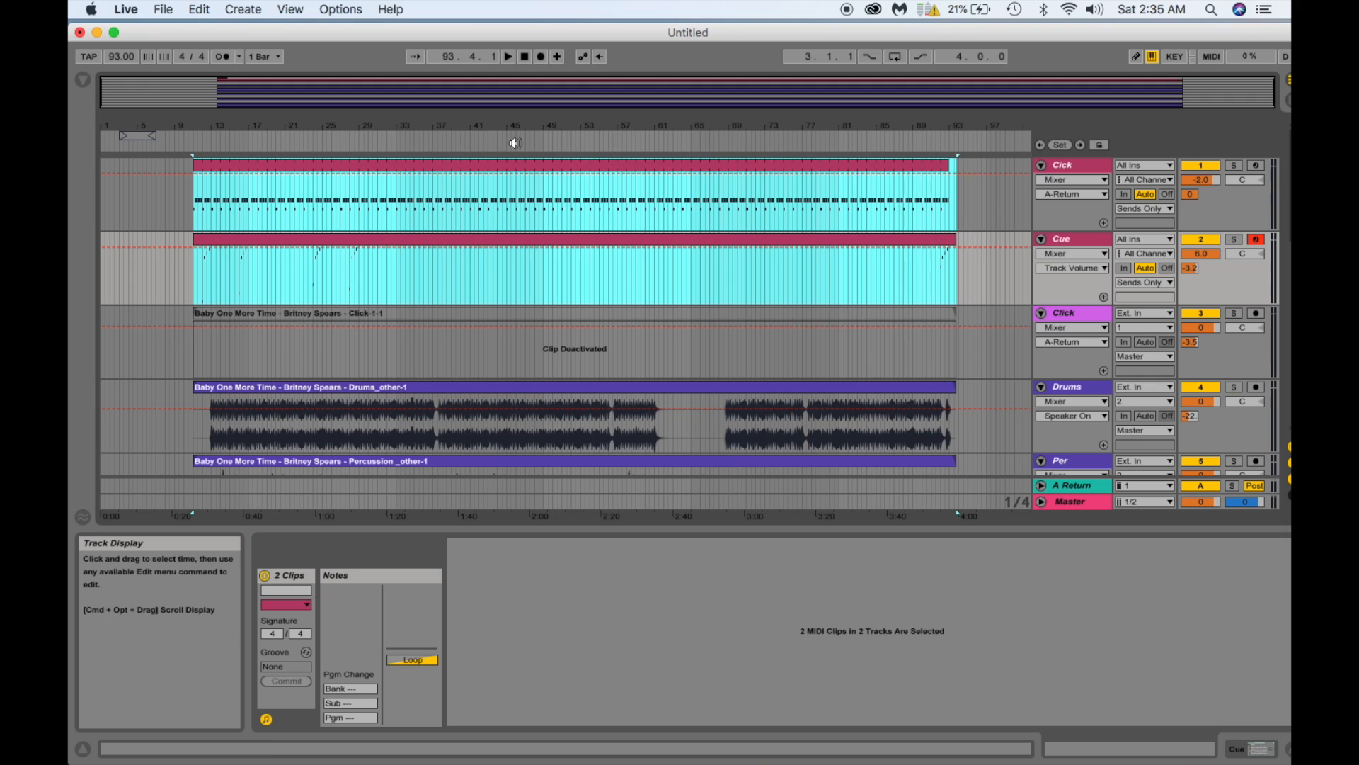
{"action": "right_click", "coordinate": [473, 165]}
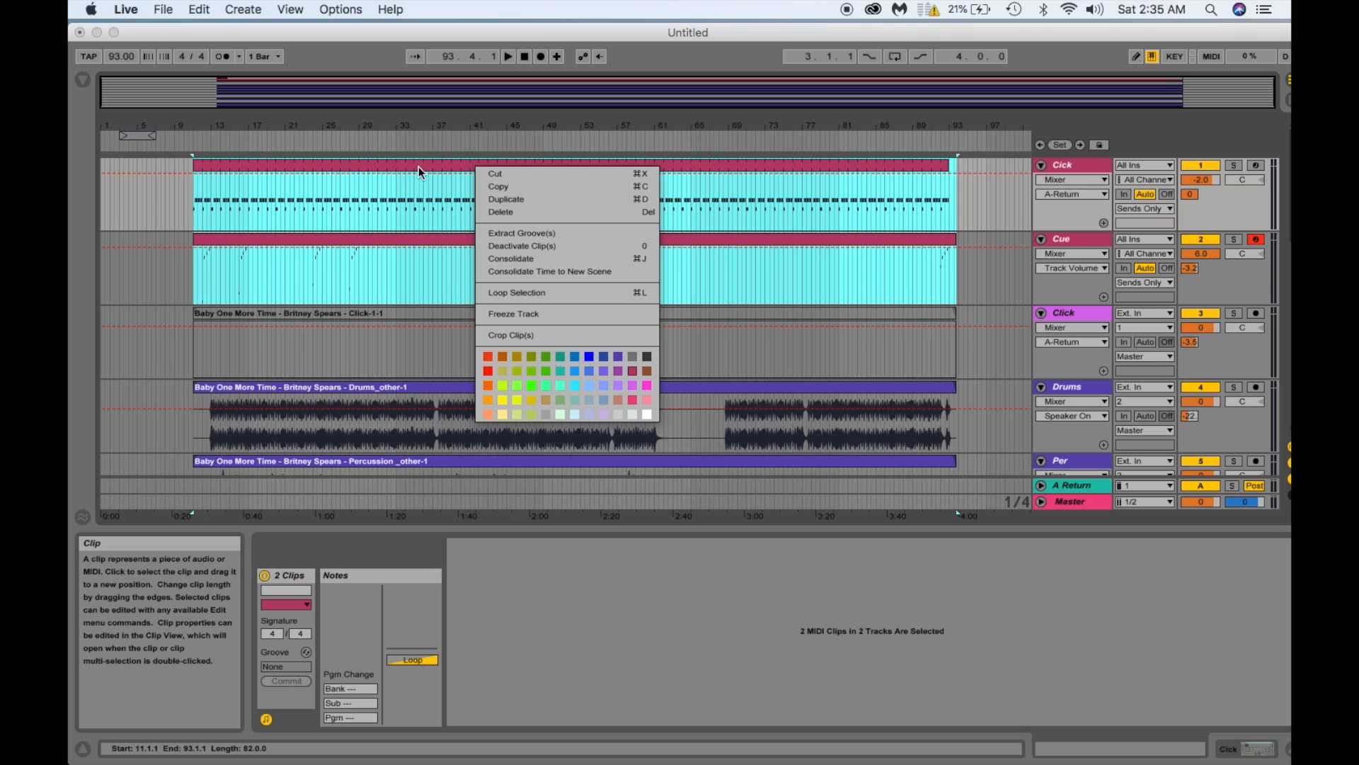
{"action": "left_click", "coordinate": [504, 253]}
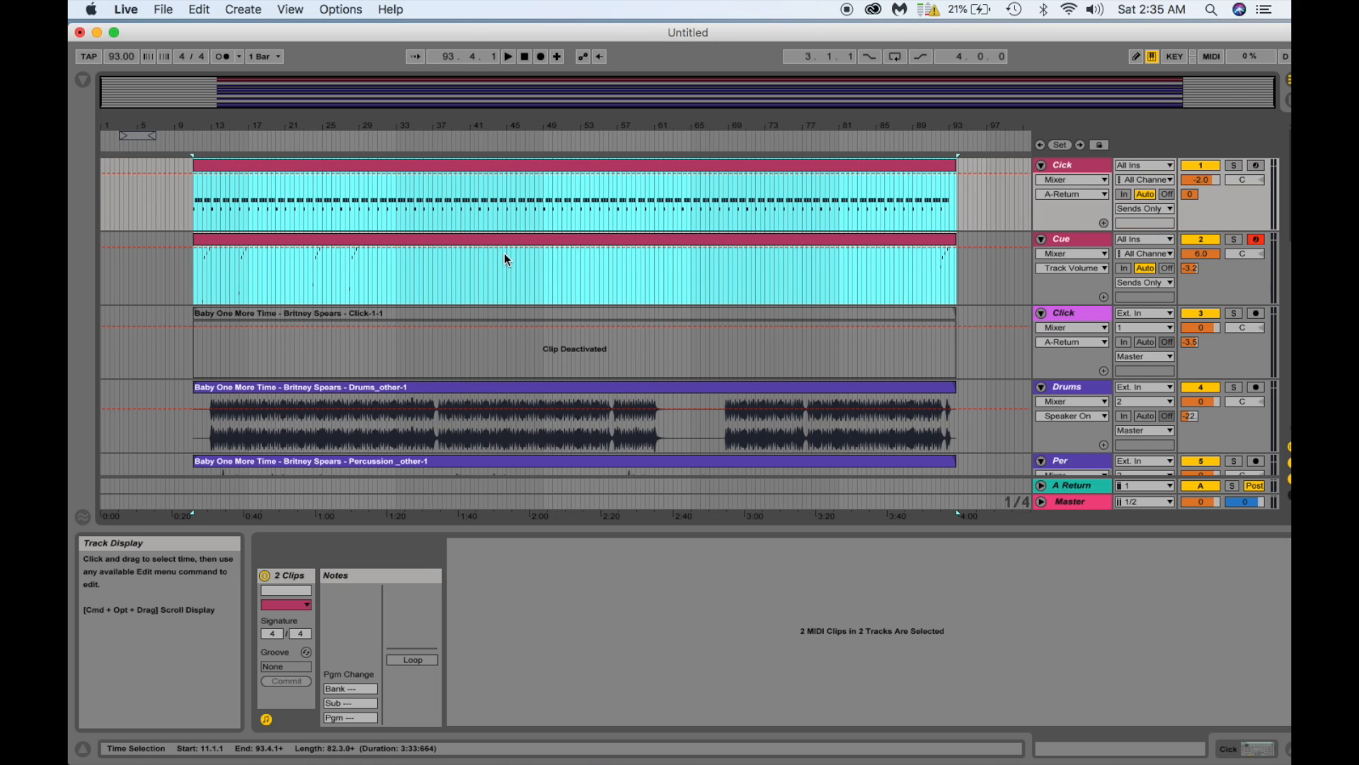
Replace the Cick clip in the Baby One More Time Session scene with the consolidated full-length clip and test-launch the scene.
{"action": "left_click", "coordinate": [396, 167]}
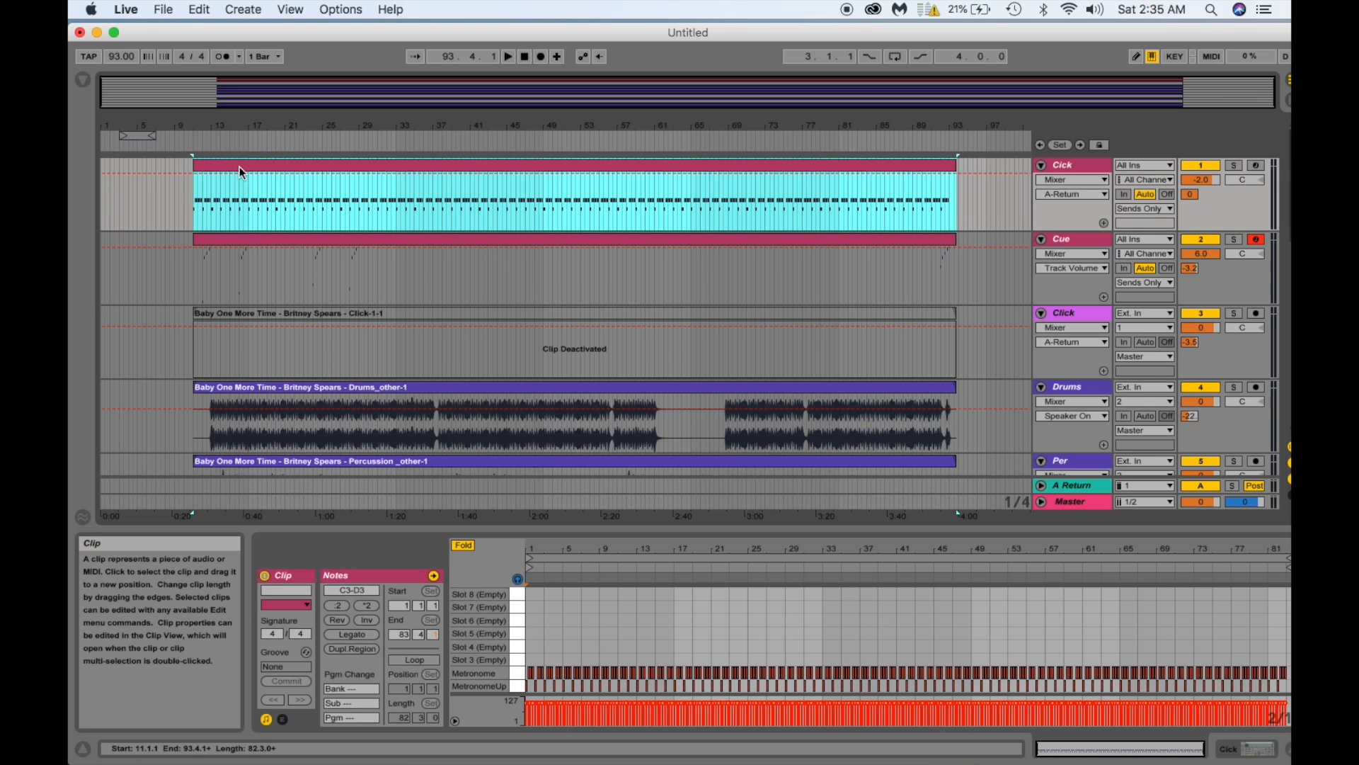
{"action": "key", "text": "Tab"}
{"action": "left_click_drag", "start_coordinate": [239, 167], "coordinate": [138, 110]}
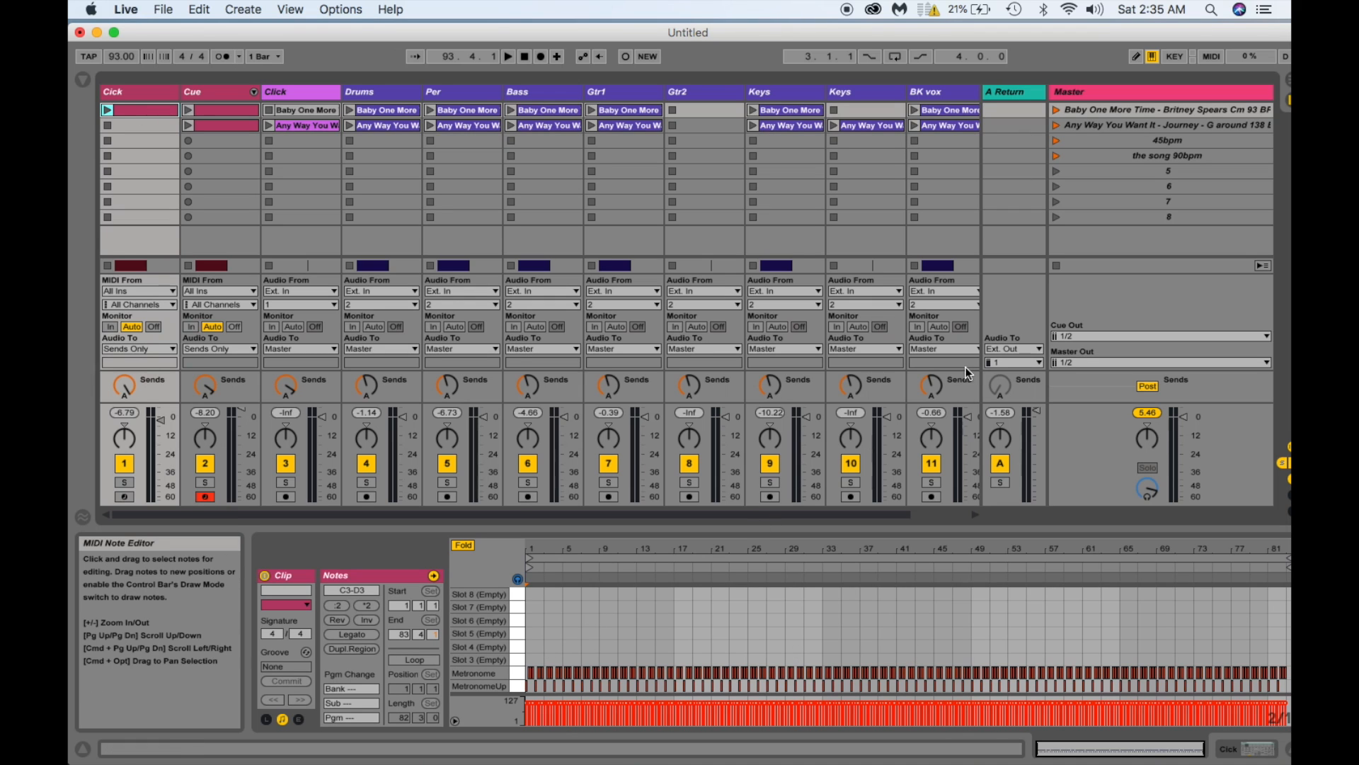
{"action": "left_click", "coordinate": [1056, 111]}
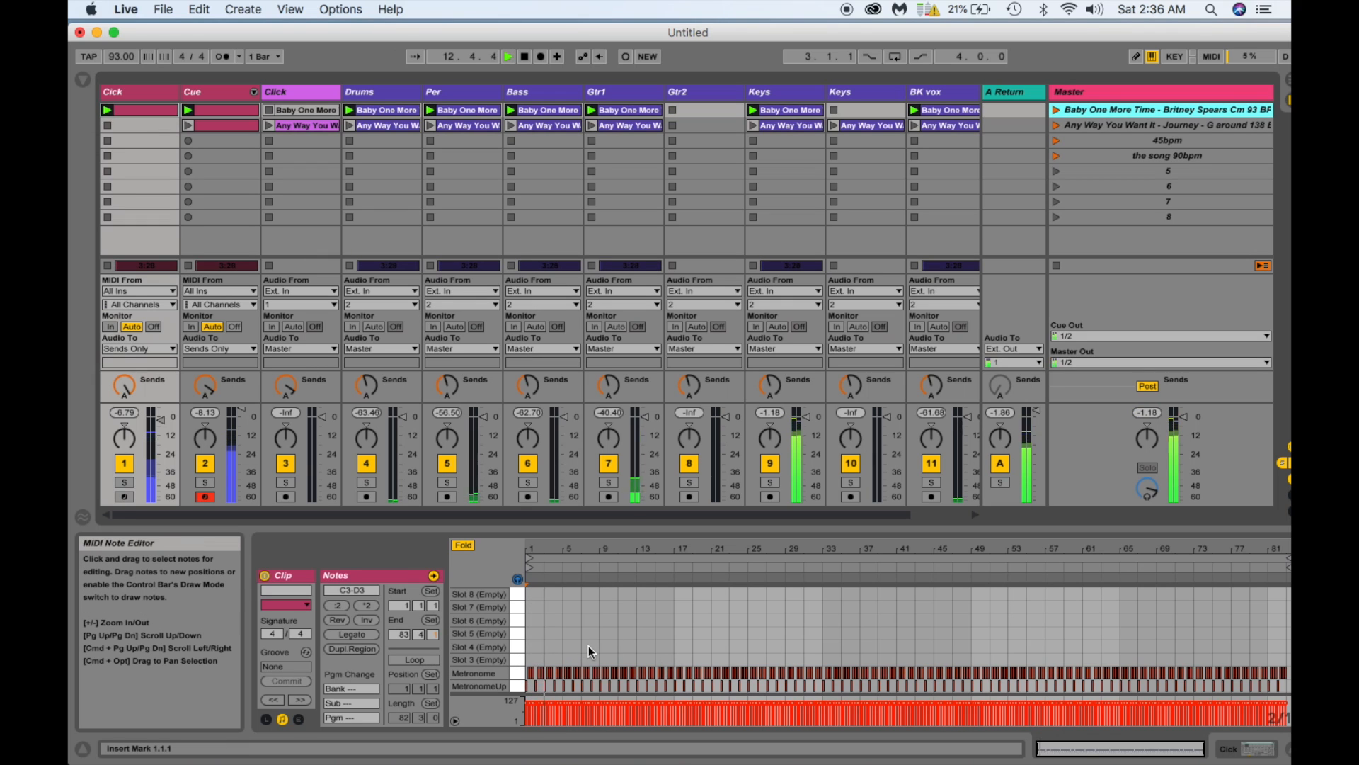
{"action": "key", "text": "space"}
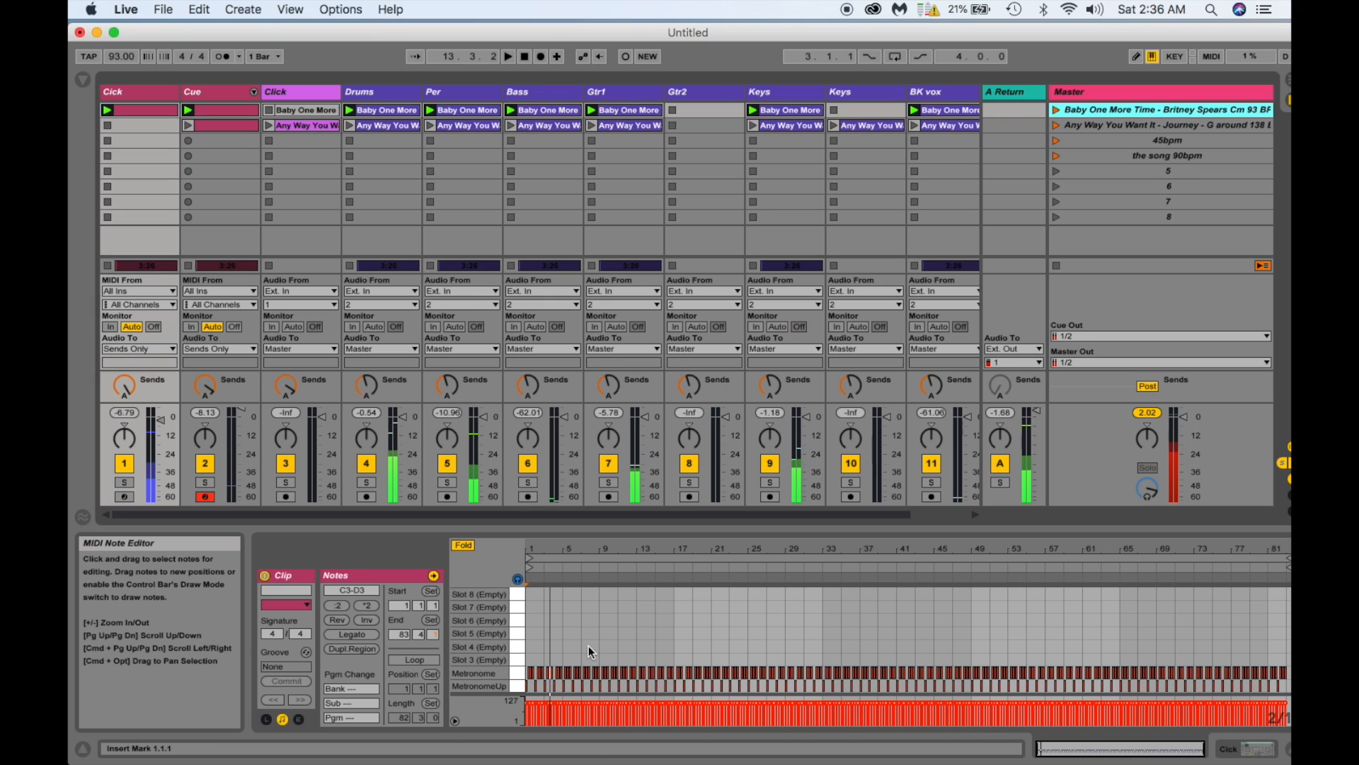